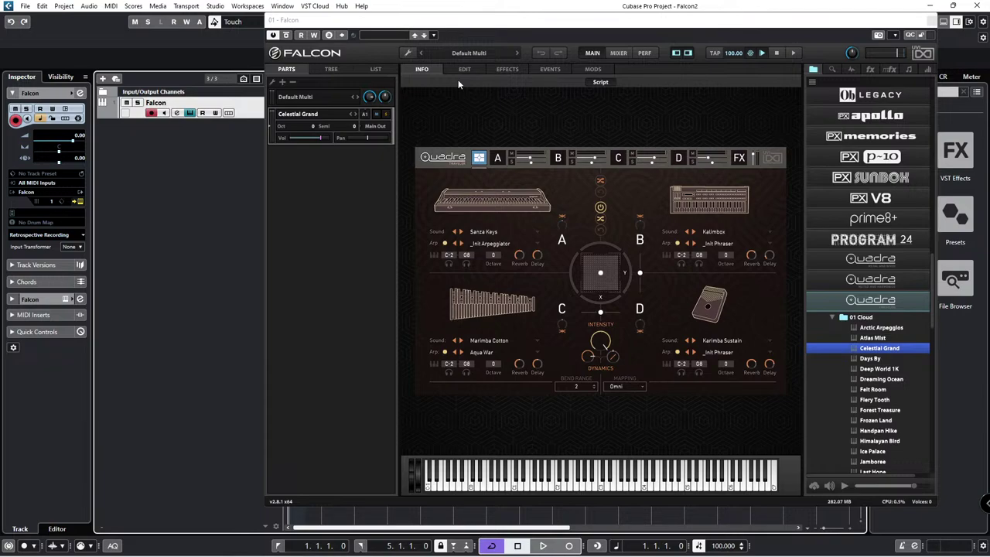
{"action": "mouse_move", "coordinate": [964, 554]}
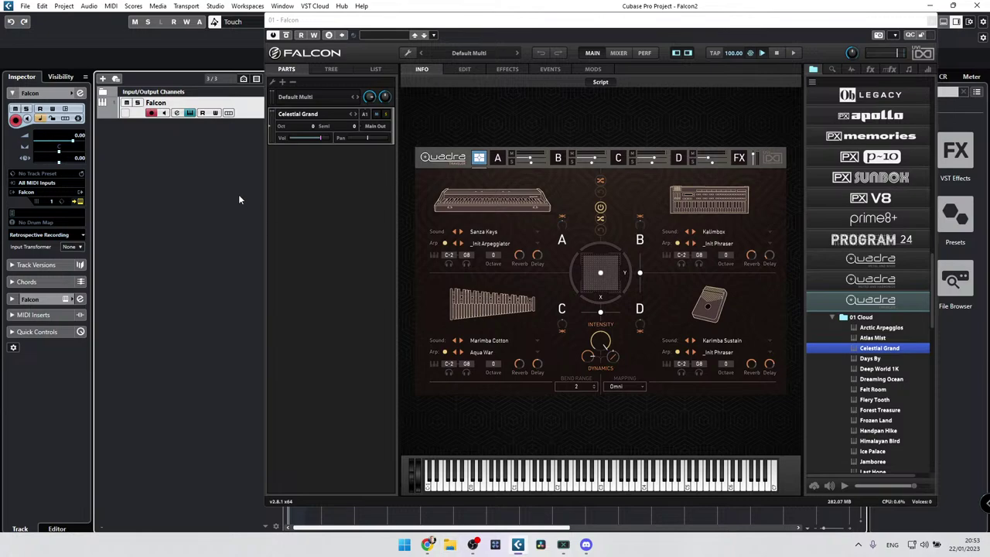
{"action": "right_click", "coordinate": [214, 135]}
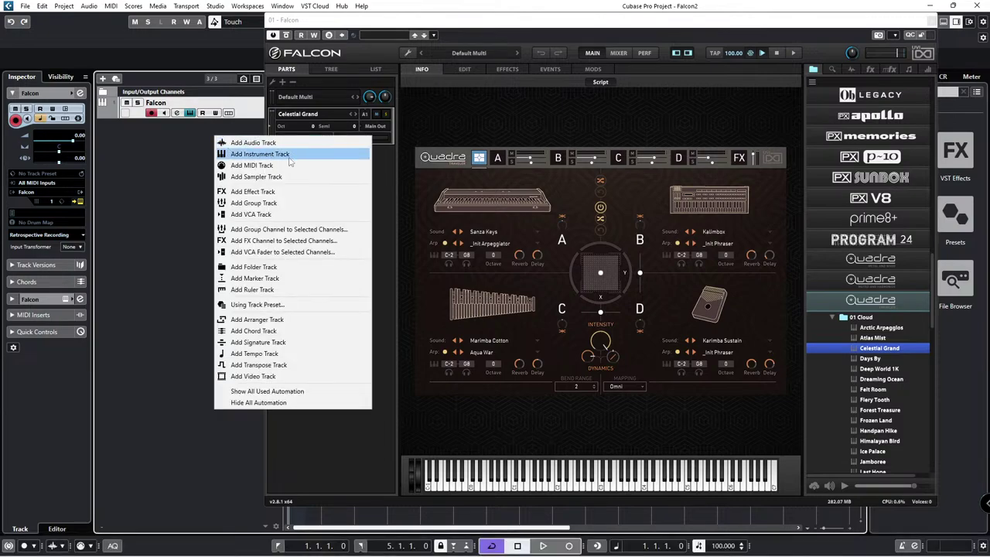
{"action": "right_click", "coordinate": [178, 169]}
{"action": "left_click", "coordinate": [161, 147]}
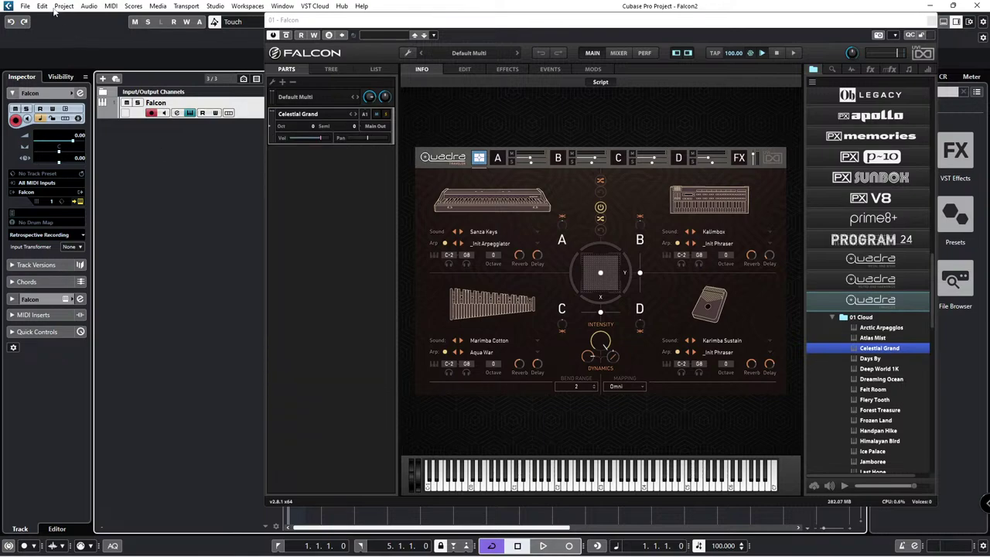
Step: Start importing an audio file into the project and browse to the Studio (U:) network drive
{"action": "left_click", "coordinate": [26, 6]}
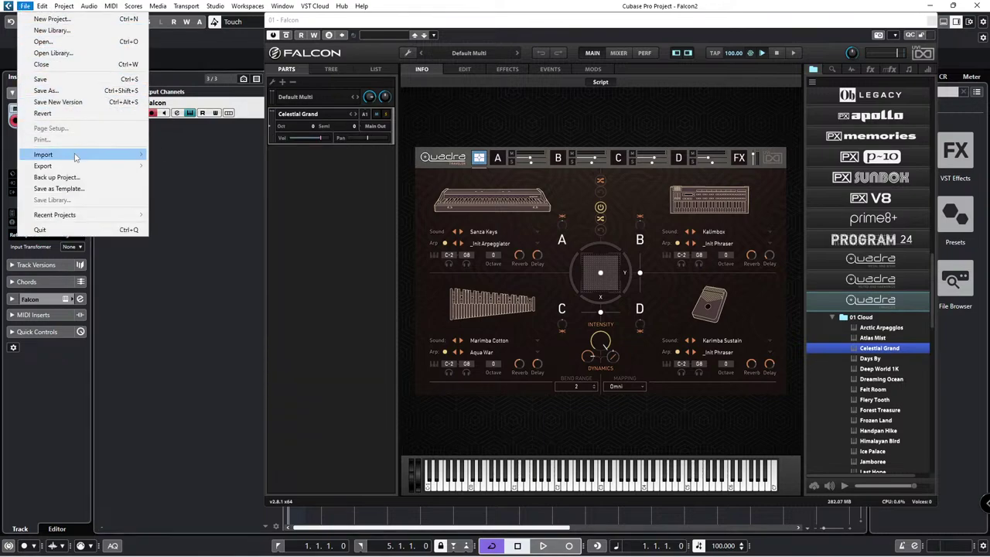
{"action": "mouse_move", "coordinate": [75, 158]}
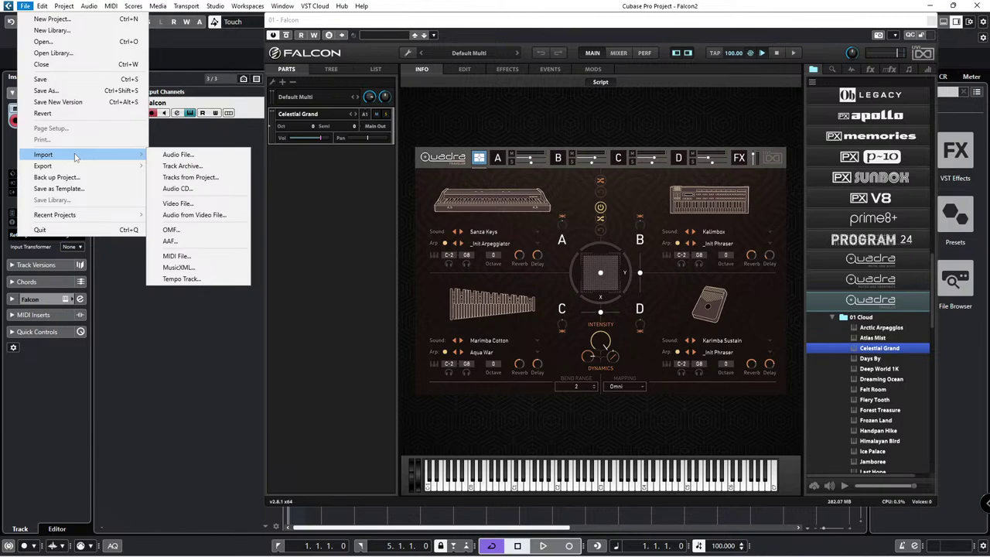
{"action": "left_click", "coordinate": [193, 154]}
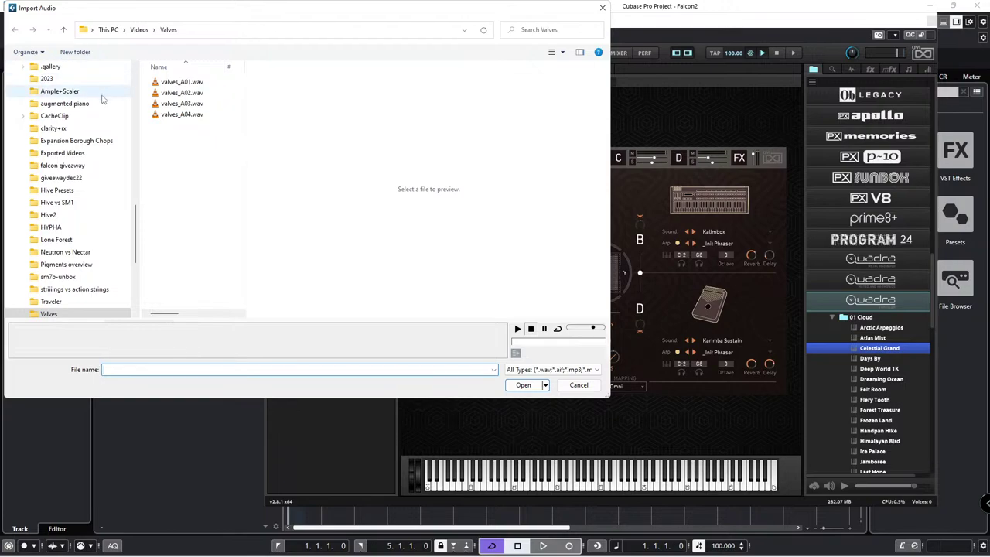
{"action": "scroll", "coordinate": [70, 116], "scroll_direction": "down", "scroll_amount": 6}
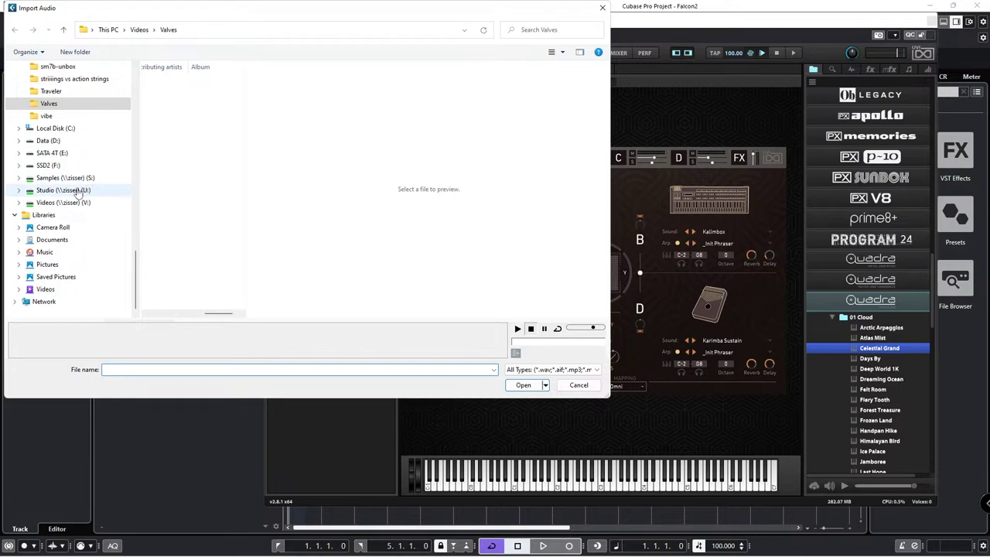
{"action": "left_click", "coordinate": [78, 193]}
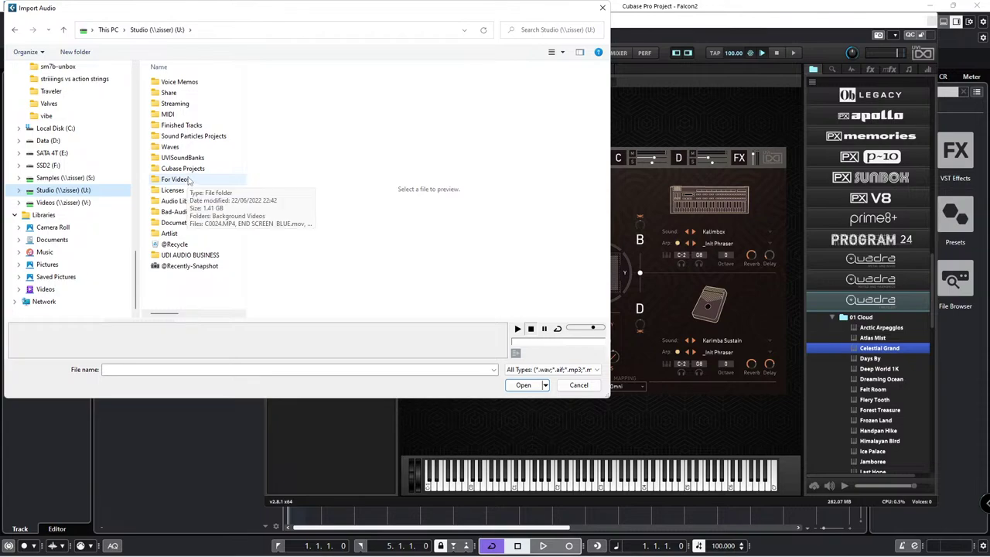
Step: Import the Hurricane - Instrumental Version audio file from the Artlist Songs folder inside Artlist, accepting the import options
{"action": "double_click", "coordinate": [182, 234]}
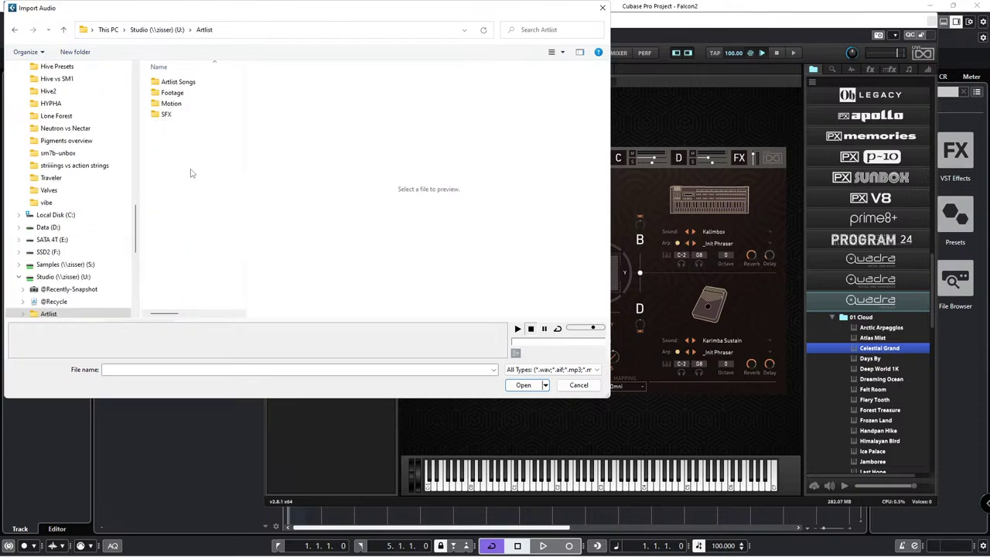
{"action": "left_click", "coordinate": [194, 86]}
{"action": "double_click", "coordinate": [193, 86]}
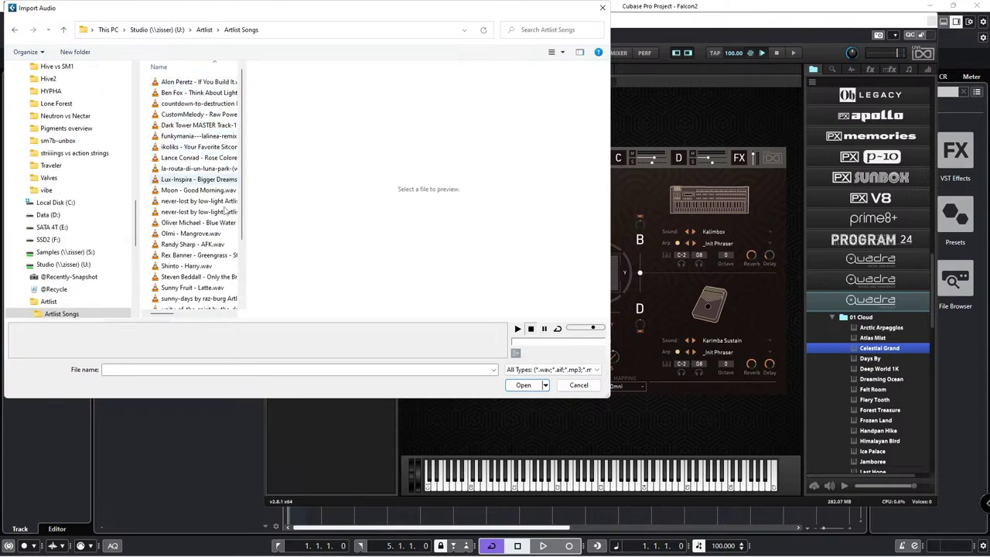
{"action": "scroll", "coordinate": [221, 224], "scroll_direction": "down", "scroll_amount": 3}
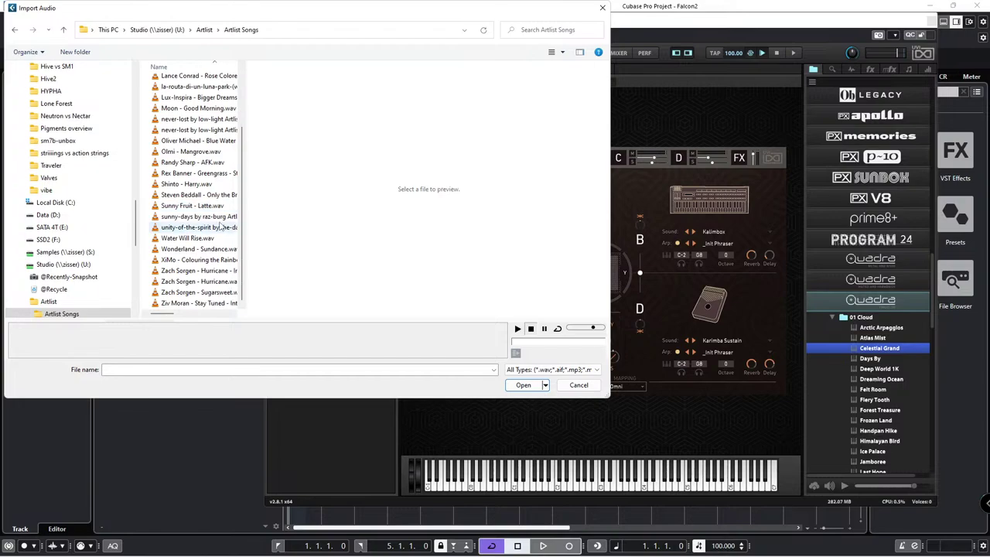
{"action": "double_click", "coordinate": [215, 271]}
{"action": "left_click", "coordinate": [567, 369]}
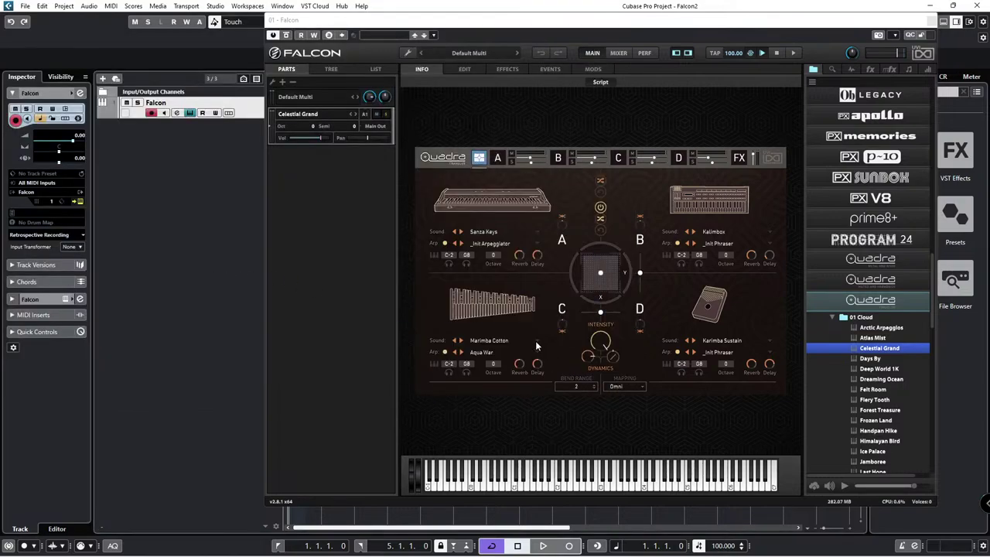
Step: Close the Falcon instrument window and set the locators to span the imported Hurricane audio event
{"action": "left_click", "coordinate": [932, 20]}
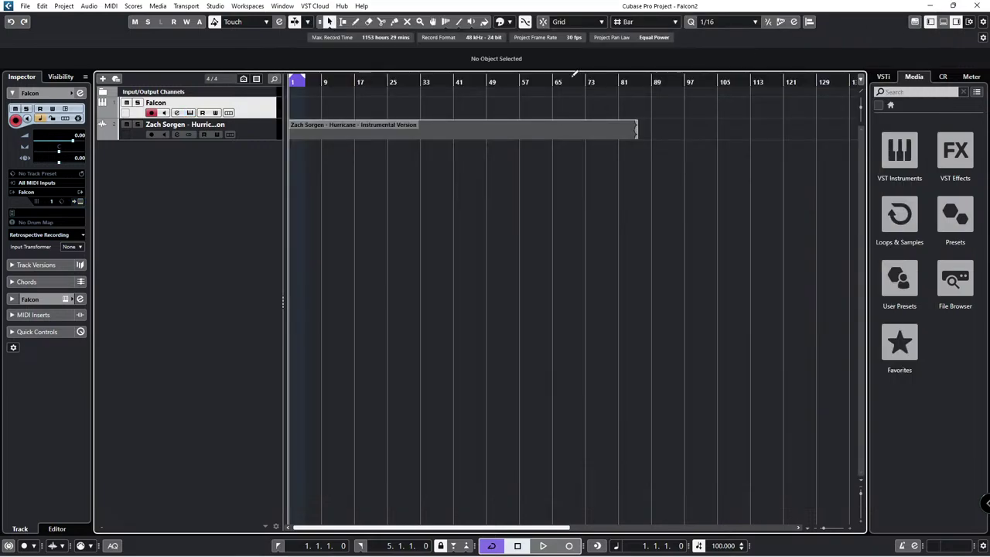
{"action": "left_click", "coordinate": [388, 131]}
{"action": "key", "text": "p"}
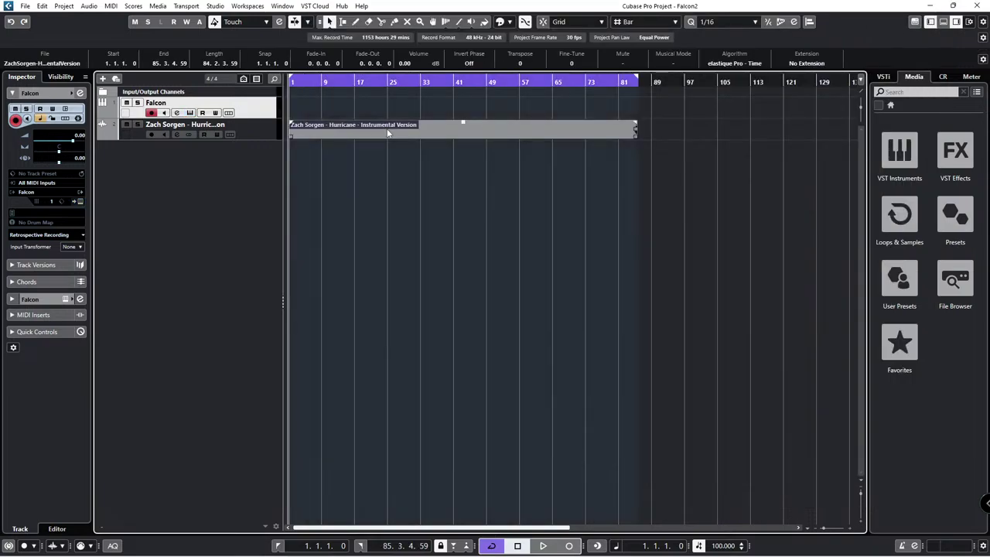
Step: Set the Hurricane audio track's volume to -10 dB and start playback
{"action": "left_click", "coordinate": [210, 132]}
{"action": "left_click", "coordinate": [42, 93]}
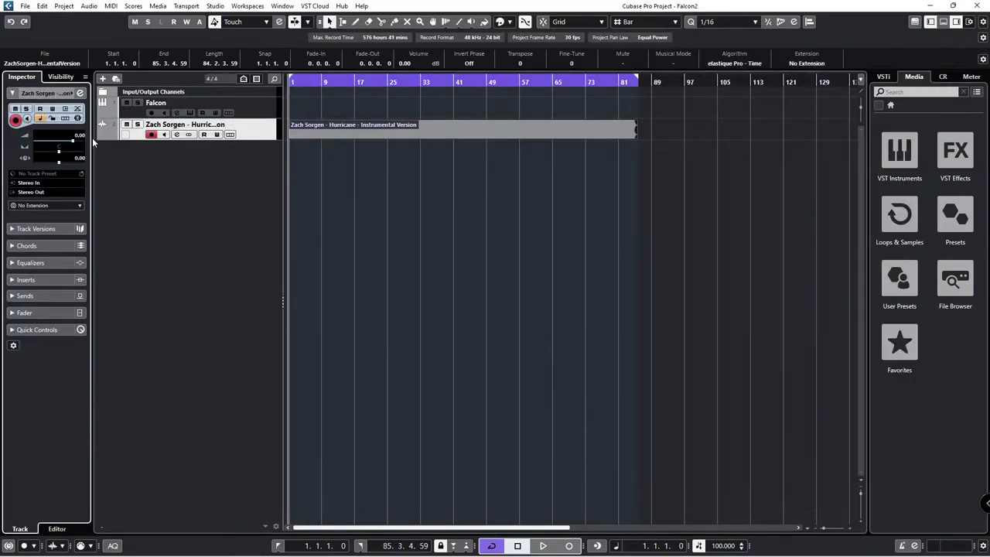
{"action": "key", "text": "BackSpace"}
{"action": "type", "text": "-10"}
{"action": "key", "text": "Return"}
{"action": "key", "text": "space"}
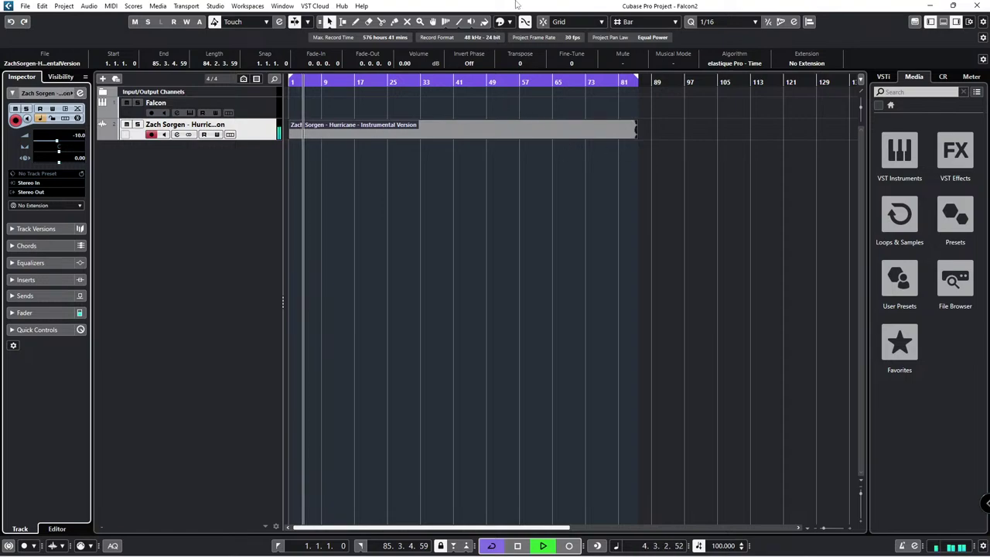
Step: Open the Falcon instrument editor and lower the Hurricane audio track's volume to about -17.9 dB
{"action": "left_click", "coordinate": [189, 113]}
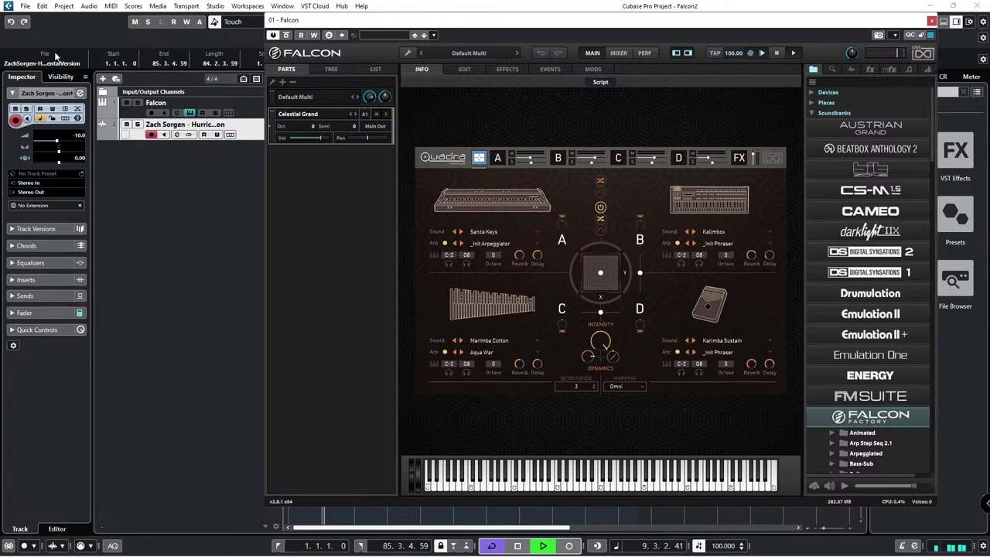
{"action": "key", "text": "ctrl+w"}
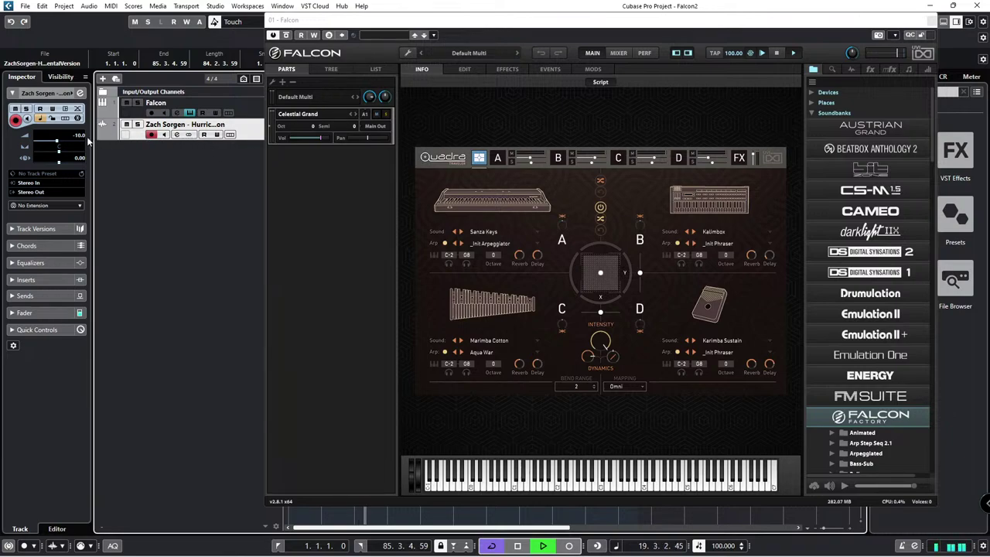
{"action": "left_click_drag", "start_coordinate": [59, 142], "coordinate": [49, 144]}
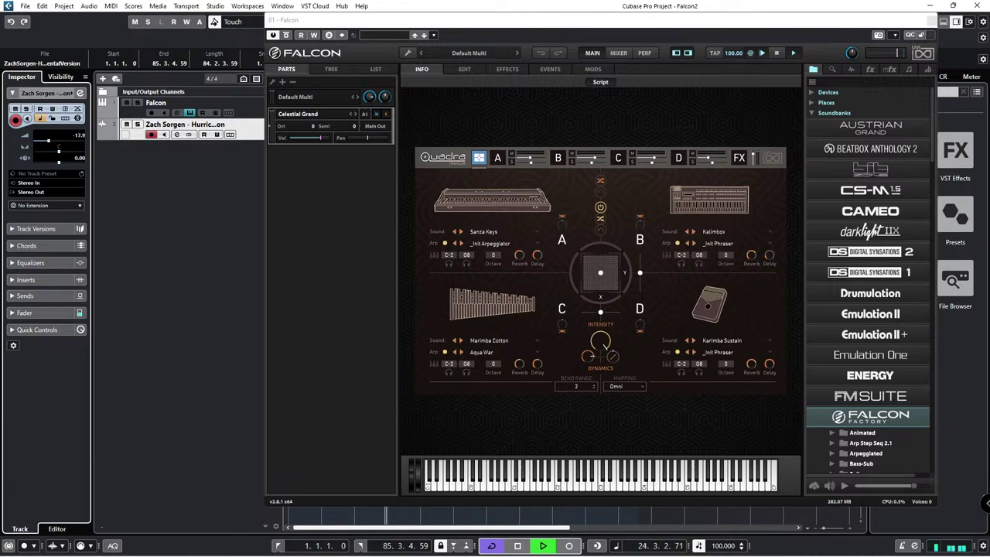
Step: Close and reopen the Falcon instrument editor, and collapse the Falcon Factory soundbank in its browser
{"action": "key", "text": "Escape"}
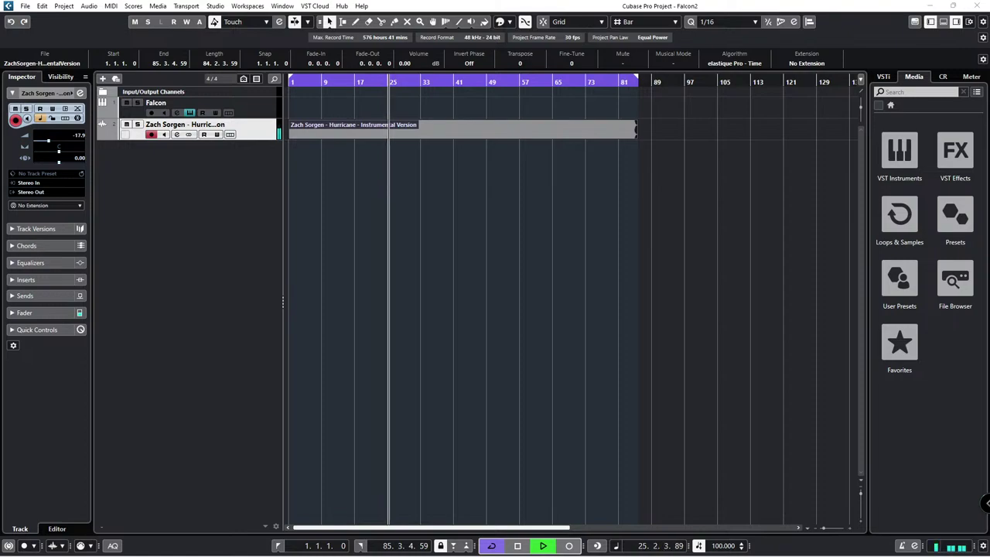
{"action": "key", "text": "ctrl+e"}
{"action": "key", "text": "Escape"}
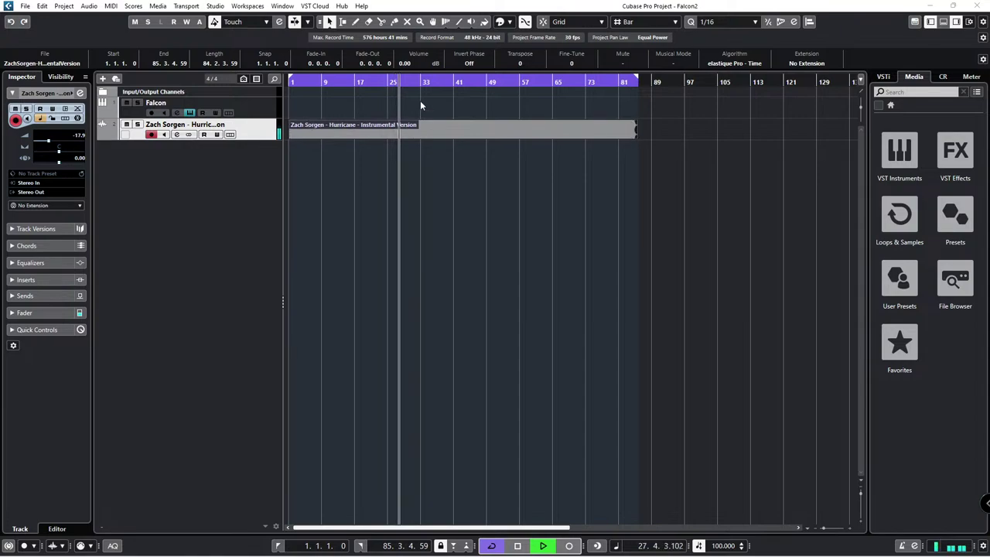
{"action": "key", "text": "ctrl+e"}
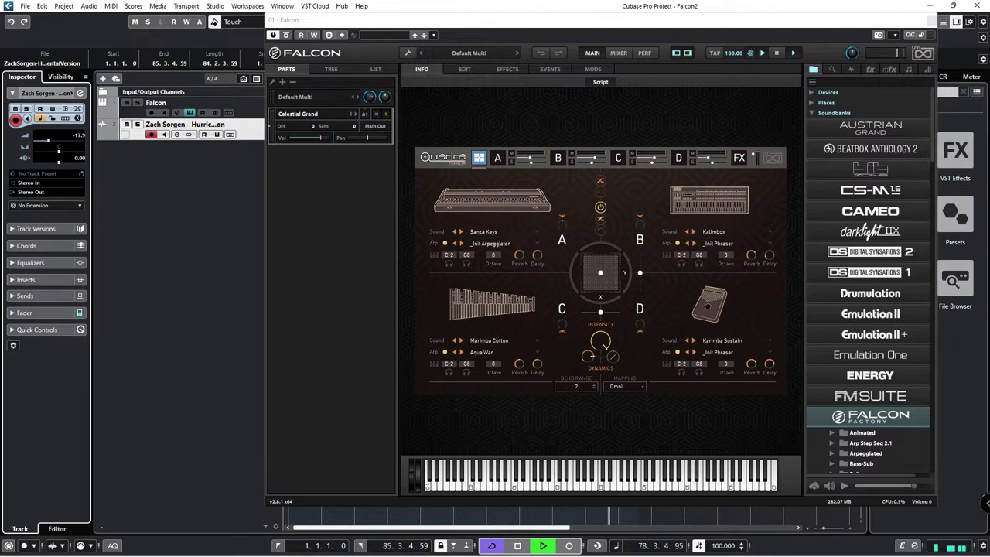
{"action": "left_click", "coordinate": [870, 416]}
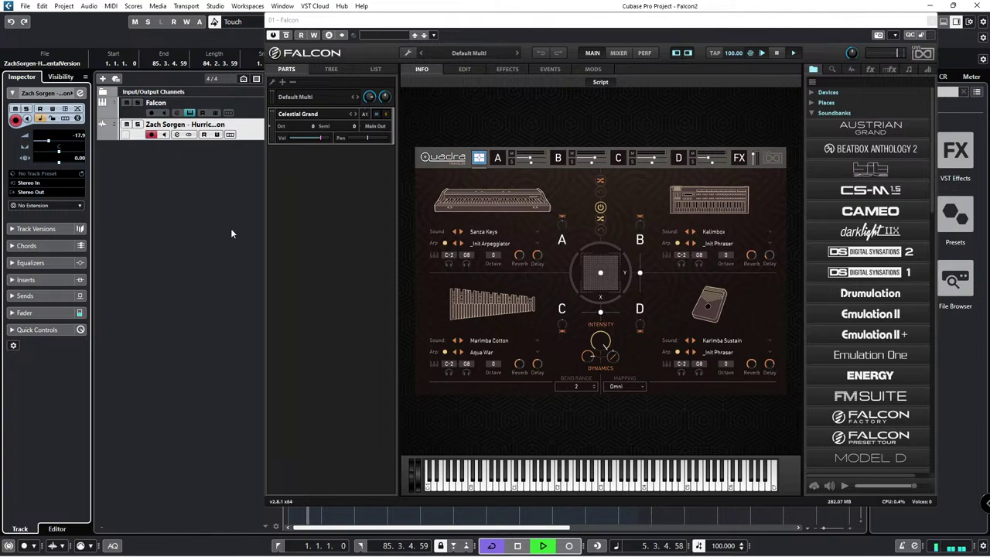
Step: Mute the Hurricane audio track, then close and bring back the Falcon instrument editor
{"action": "key", "text": "m"}
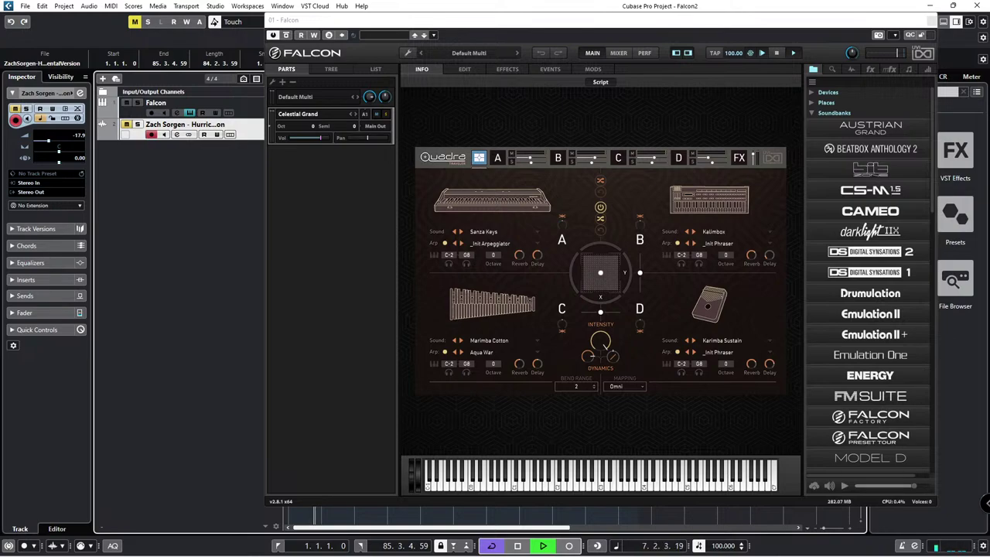
{"action": "key", "text": "Escape"}
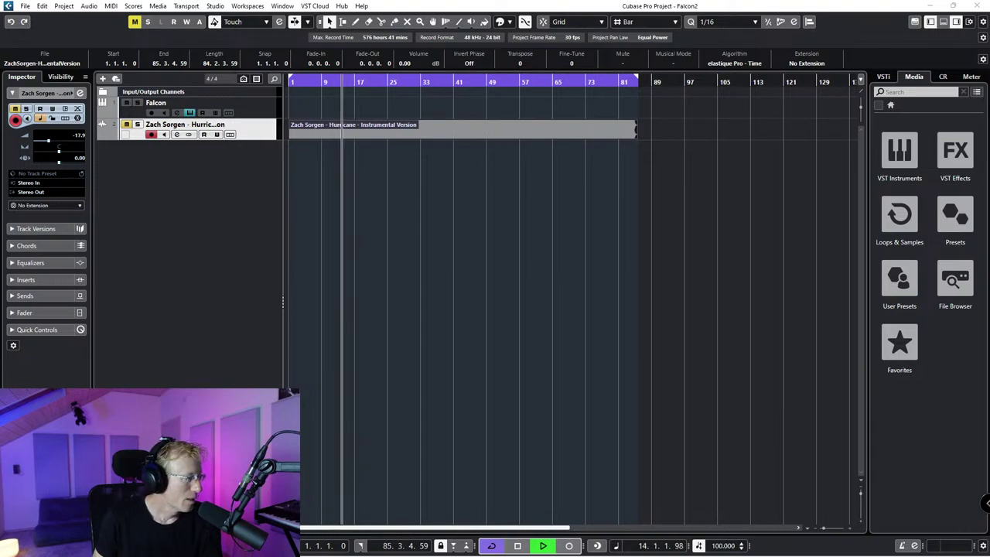
{"action": "key", "text": "Return"}
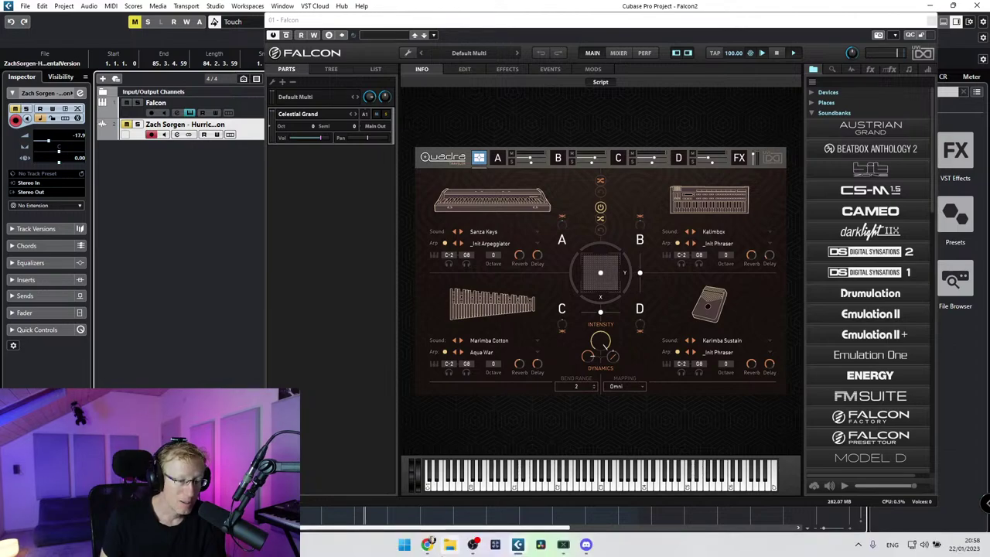
Step: Switch to the Chrome window and open an empty browser tab ready for a web address
{"action": "left_click", "coordinate": [427, 545]}
{"action": "left_click", "coordinate": [374, 487]}
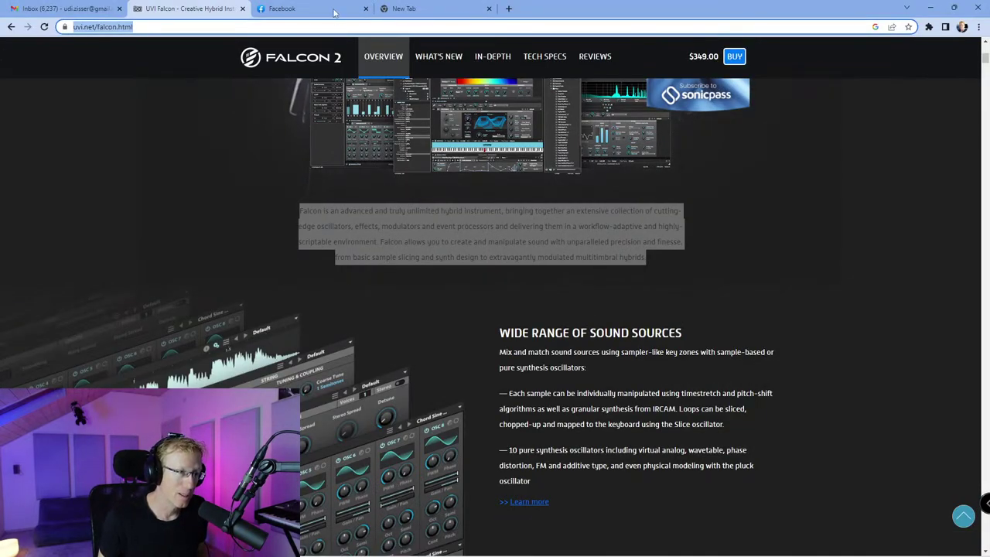
{"action": "key", "text": "ctrl+t"}
{"action": "left_click", "coordinate": [463, 26]}
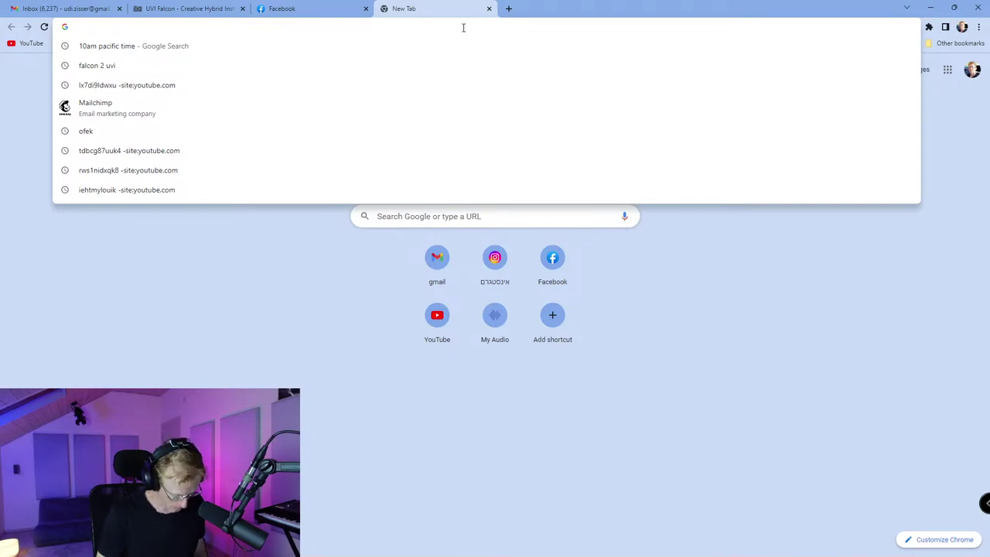
Step: Enter "my" as the web address and pick the suggested My Audio Studio RipX DeepRemix product address
{"action": "type", "text": "my"}
{"action": "key", "text": "Down"}
{"action": "key", "text": "Down"}
{"action": "key", "text": "Down"}
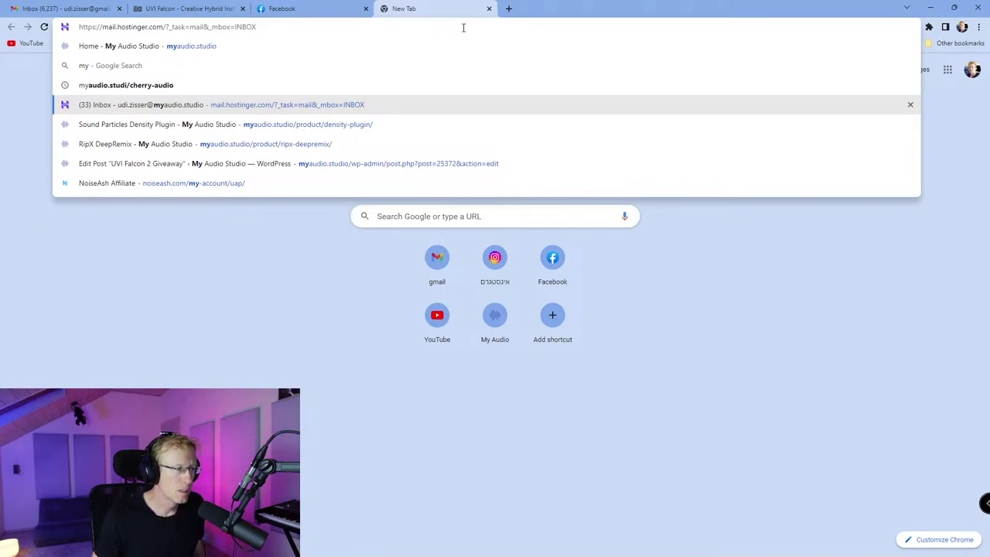
{"action": "key", "text": "Down"}
{"action": "key", "text": "Up"}
{"action": "key", "text": "Up"}
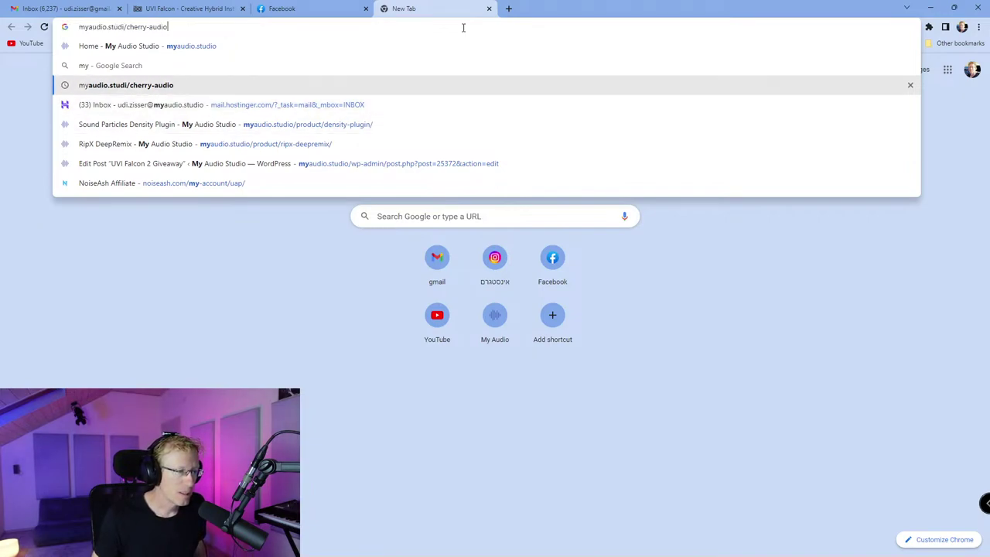
{"action": "key", "text": "Down"}
{"action": "key", "text": "Down"}
{"action": "key", "text": "Down"}
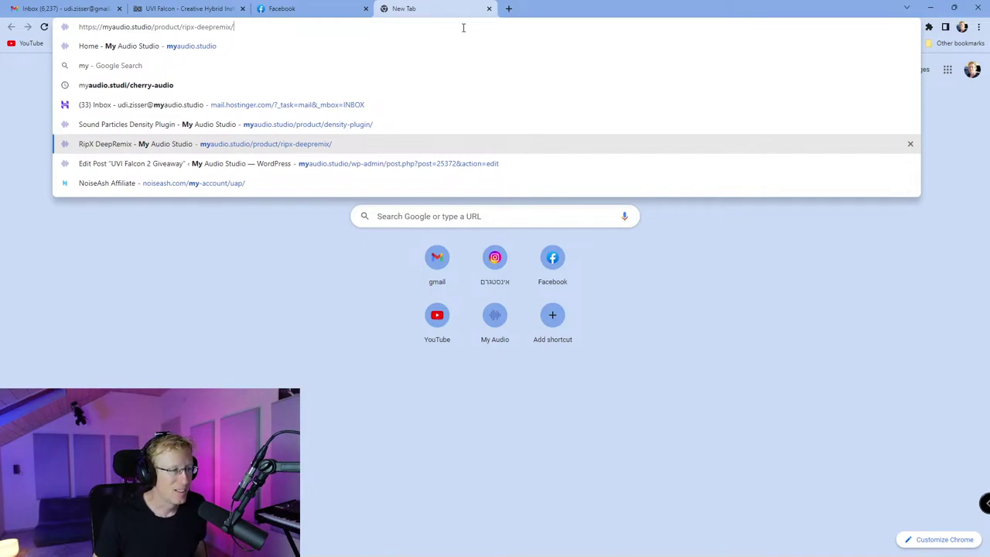
{"action": "key", "text": "BackSpace"}
{"action": "key", "text": "BackSpace"}
{"action": "key", "text": "BackSpace"}
{"action": "key", "text": "BackSpace"}
{"action": "key", "text": "BackSpace"}
{"action": "key", "text": "BackSpace"}
{"action": "key", "text": "BackSpace"}
{"action": "key", "text": "BackSpace"}
{"action": "key", "text": "BackSpace"}
{"action": "key", "text": "BackSpace"}
{"action": "key", "text": "BackSpace"}
{"action": "key", "text": "BackSpace"}
{"action": "key", "text": "BackSpace"}
{"action": "key", "text": "BackSpace"}
{"action": "key", "text": "BackSpace"}
{"action": "key", "text": "BackSpace"}
{"action": "key", "text": "BackSpace"}
{"action": "key", "text": "BackSpace"}
{"action": "key", "text": "BackSpace"}
{"action": "key", "text": "BackSpace"}
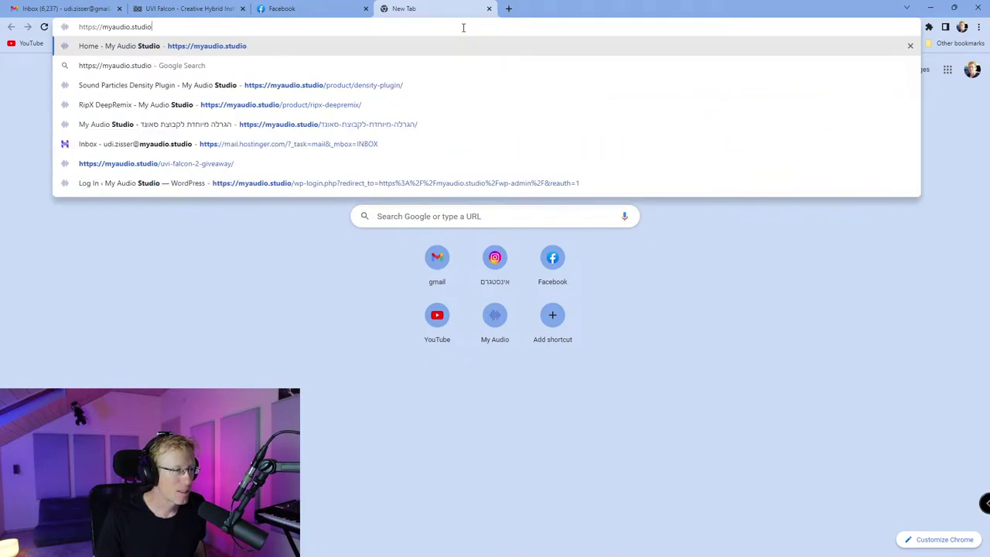
{"action": "key", "text": "Return"}
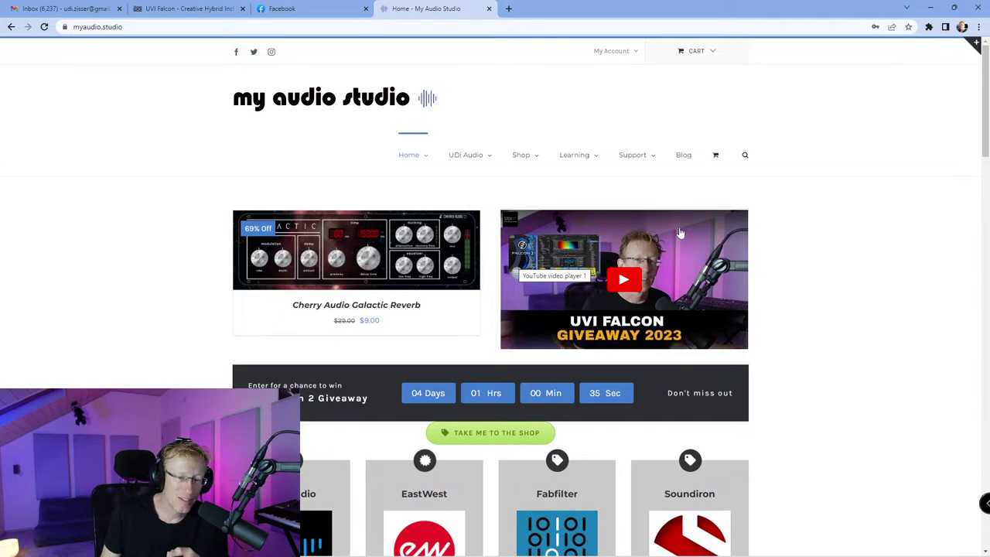
Step: Open the UVI Falcon 2 Giveaway page from the home page banner and look over its entry actions
{"action": "left_click", "coordinate": [700, 393]}
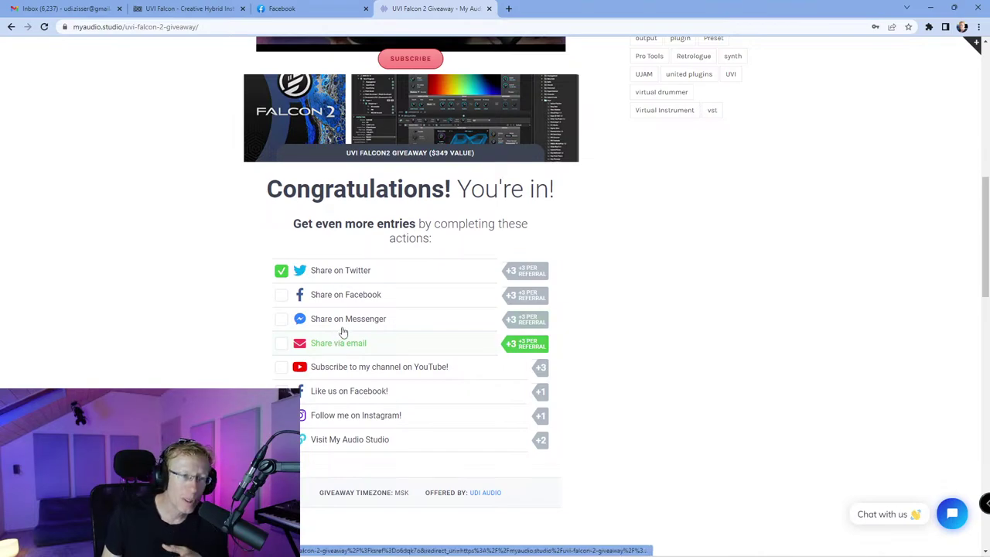
{"action": "scroll", "coordinate": [497, 307], "scroll_direction": "up", "scroll_amount": 8}
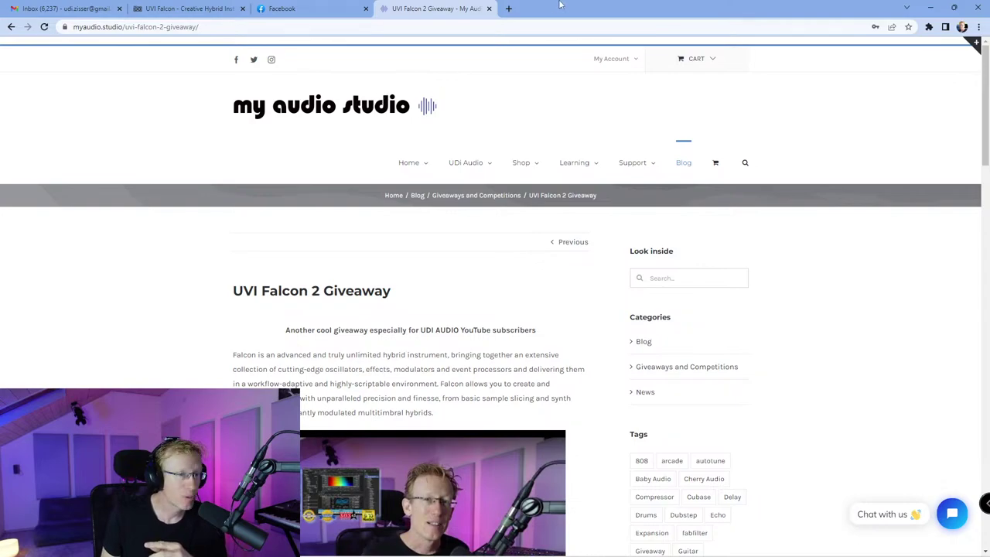
Step: Open the UDi Audio YouTube channel in a new browser tab and open its UVI Falcon Giveaway 2023 video
{"action": "left_click", "coordinate": [508, 8]}
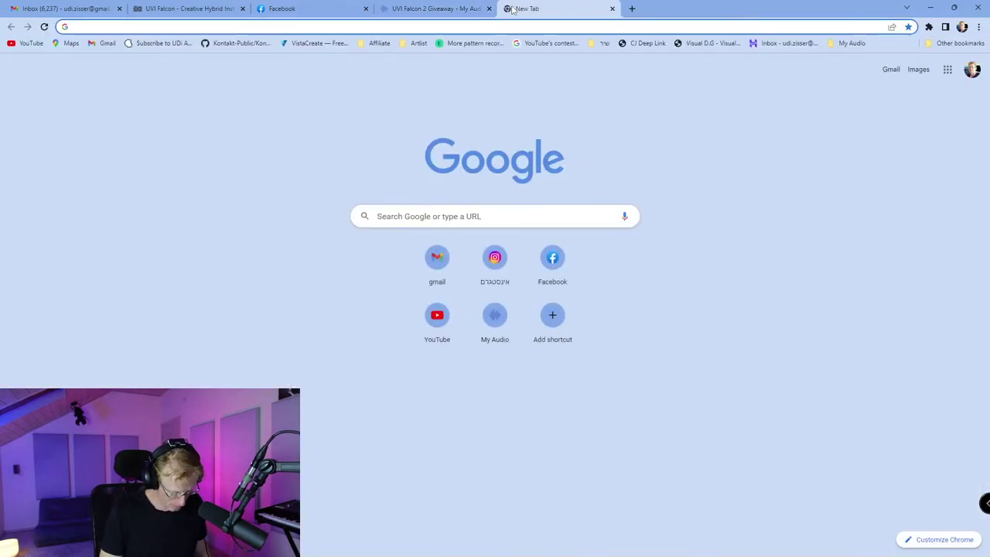
{"action": "type", "text": "you"}
{"action": "key", "text": "Down"}
{"action": "key", "text": "Down"}
{"action": "key", "text": "Down"}
{"action": "key", "text": "Return"}
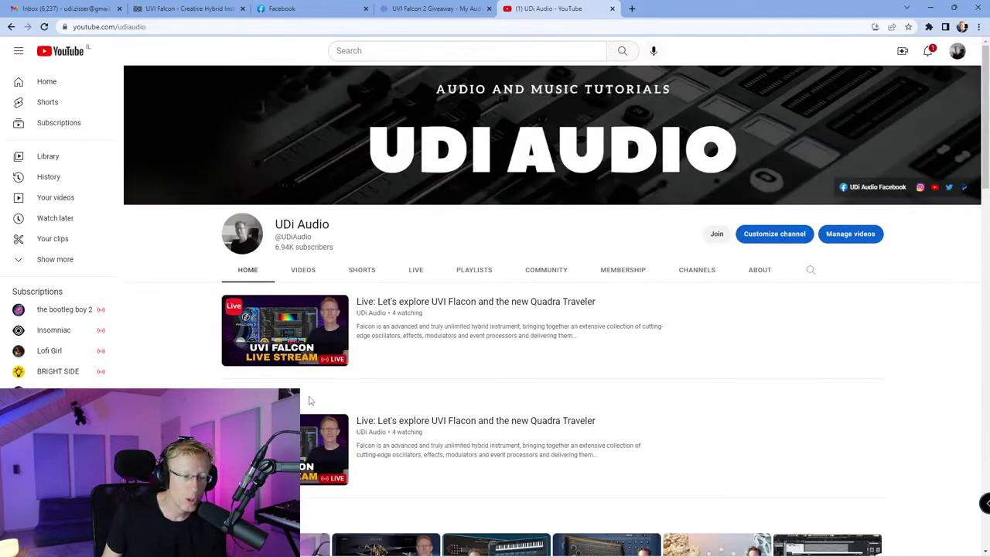
{"action": "scroll", "coordinate": [282, 310], "scroll_direction": "down", "scroll_amount": 3}
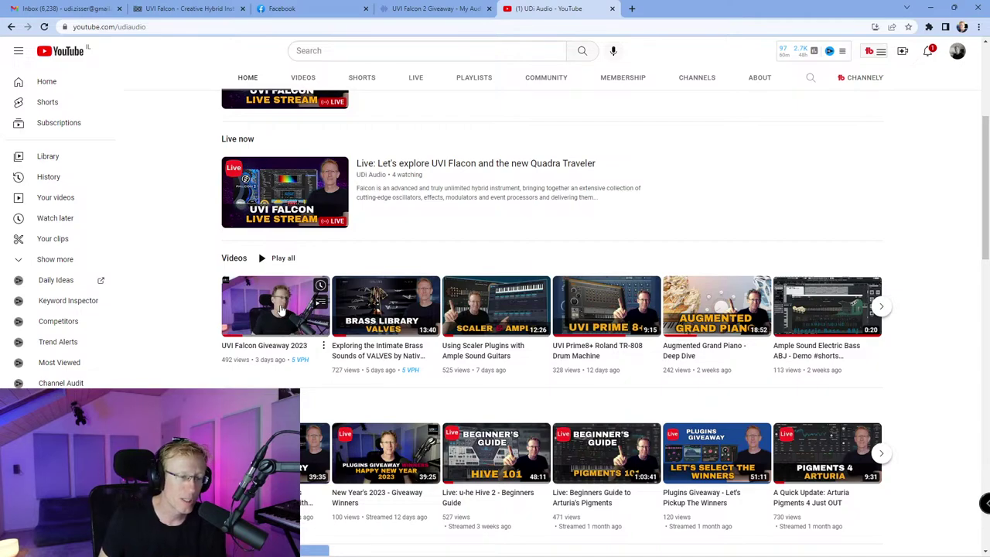
{"action": "left_click", "coordinate": [282, 310]}
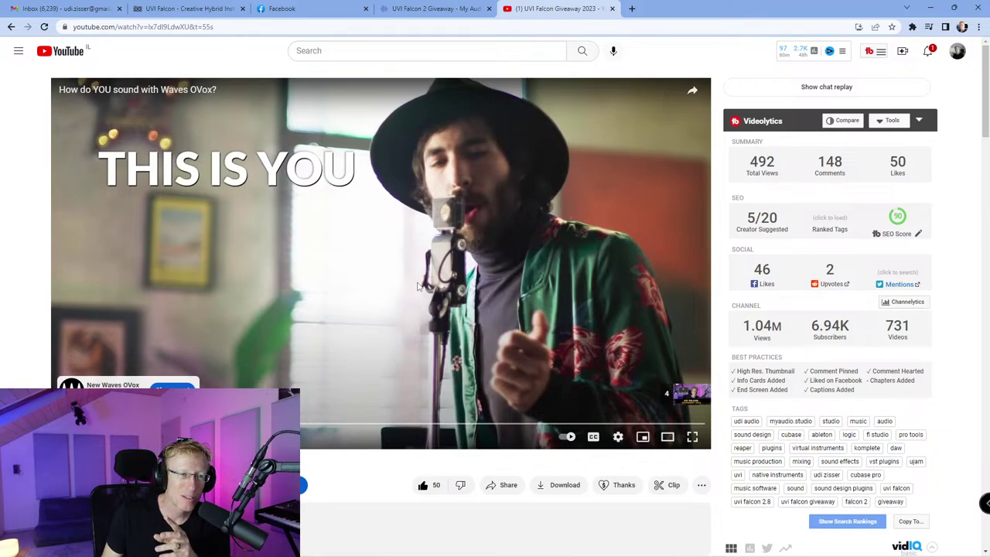
Step: Return to the UVI Falcon 2 Giveaway page and look over its contents down to the entries and time-left counter
{"action": "left_click", "coordinate": [427, 9]}
{"action": "scroll", "coordinate": [417, 447], "scroll_direction": "down", "scroll_amount": 15}
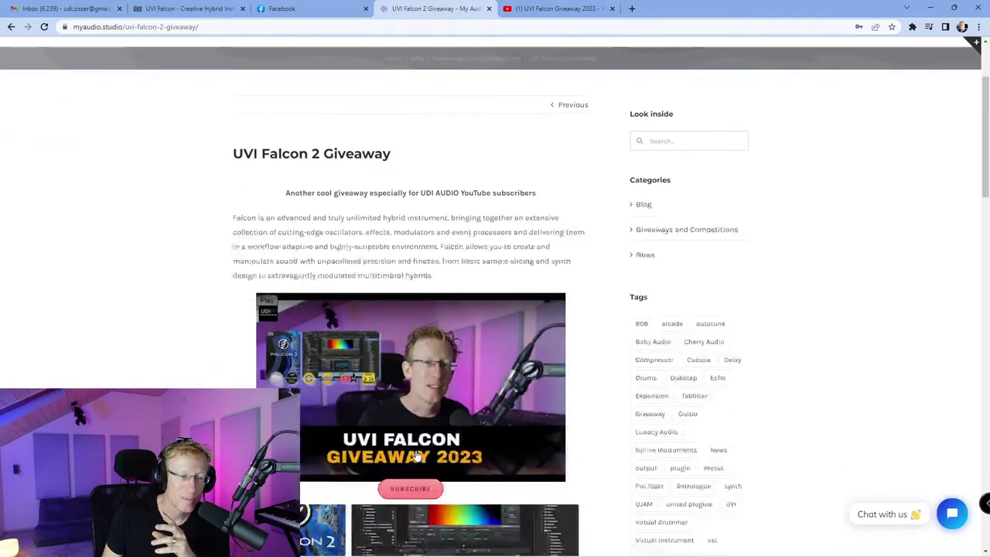
{"action": "scroll", "coordinate": [416, 447], "scroll_direction": "up", "scroll_amount": 7}
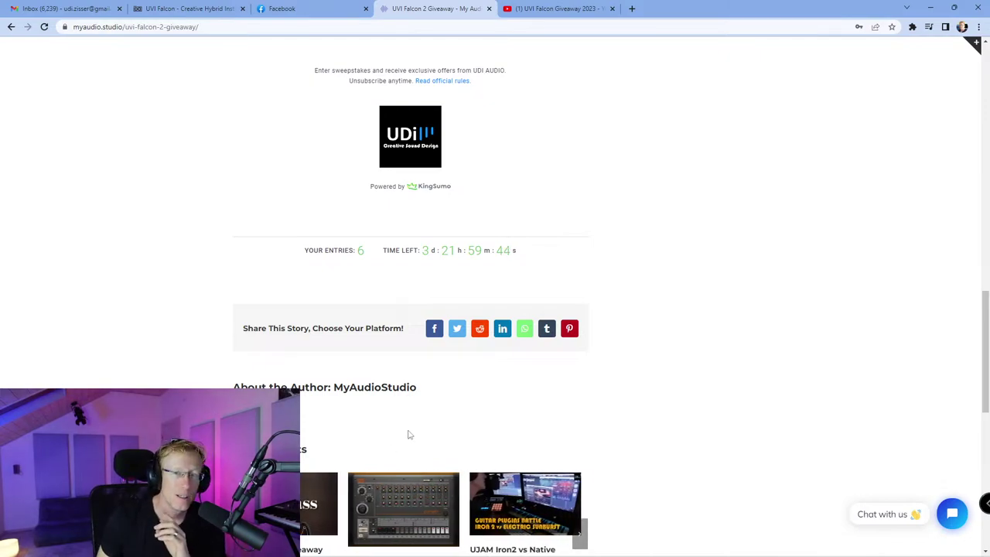
Step: Return to Cubase and load A Parasite from the first Quadra soundbank's 01 Cloud folder as a second Falcon part
{"action": "left_click", "coordinate": [929, 7]}
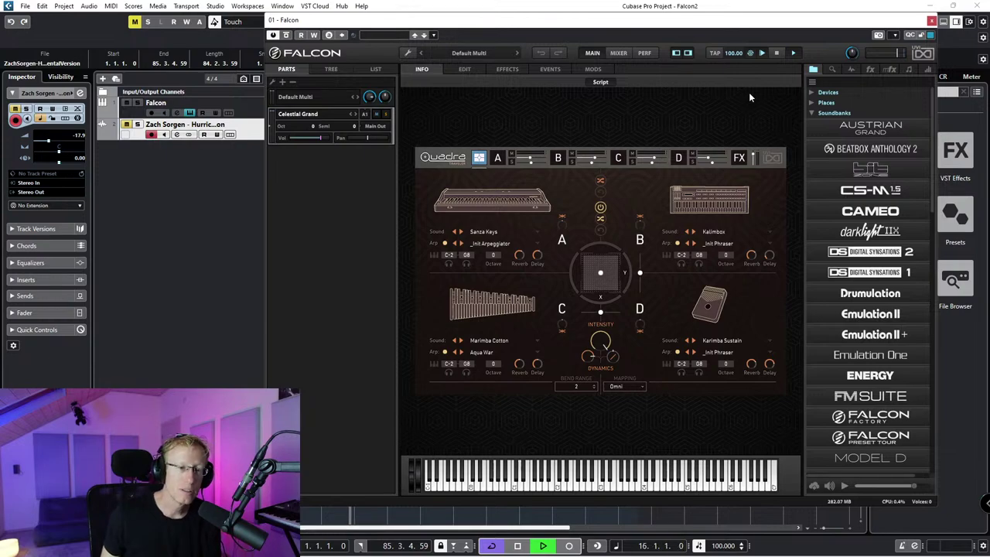
{"action": "scroll", "coordinate": [862, 258], "scroll_direction": "down", "scroll_amount": 15}
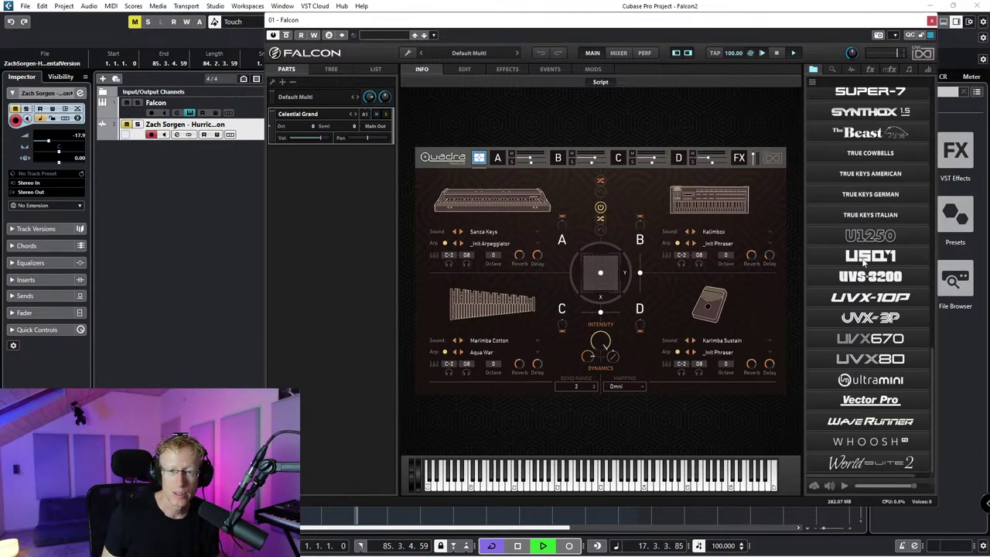
{"action": "scroll", "coordinate": [862, 261], "scroll_direction": "up", "scroll_amount": 5}
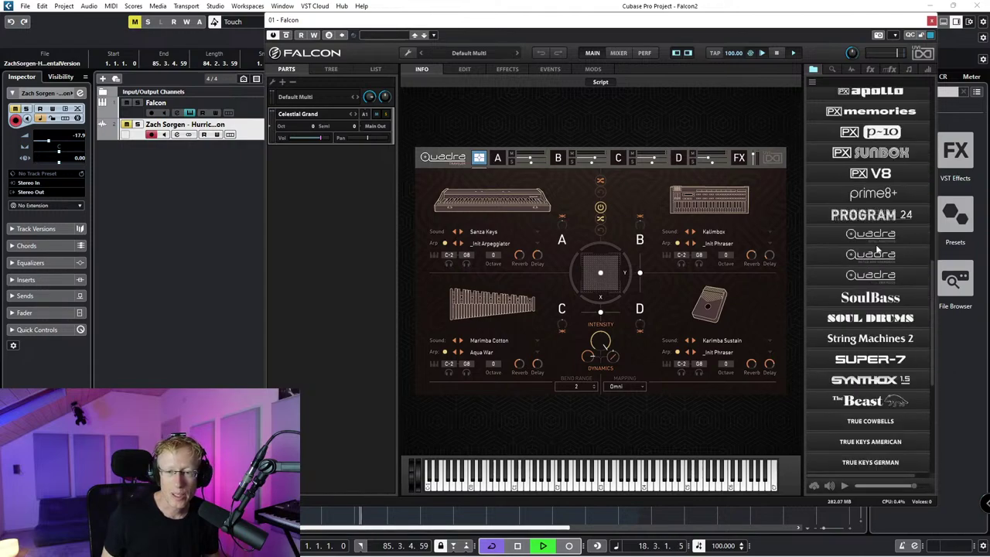
{"action": "left_click", "coordinate": [876, 236]}
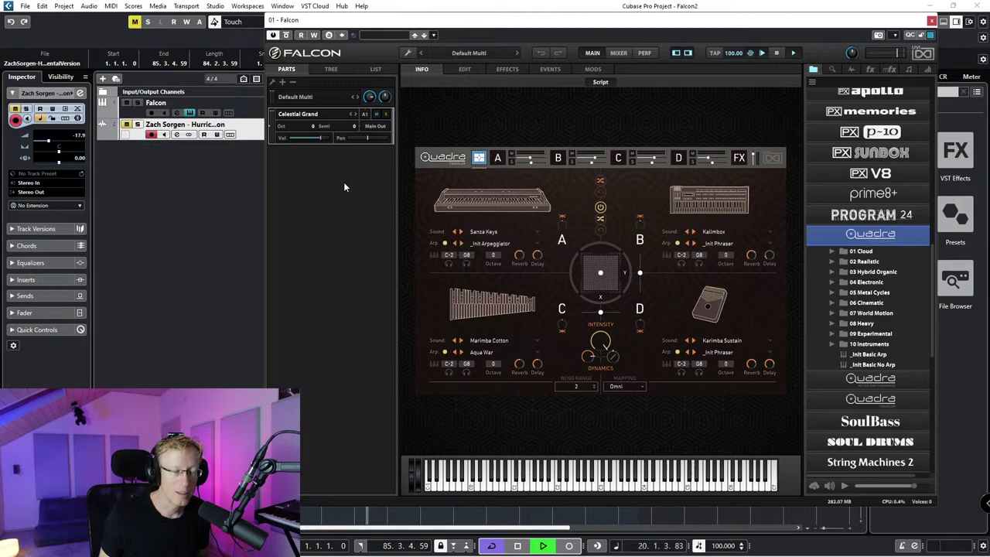
{"action": "left_click", "coordinate": [833, 250]}
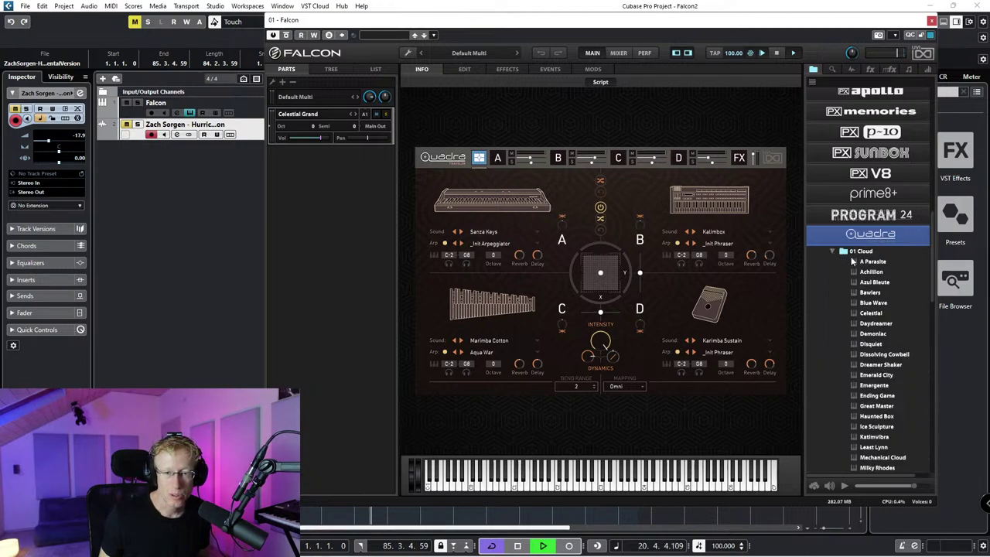
{"action": "left_click_drag", "start_coordinate": [873, 262], "coordinate": [325, 183]}
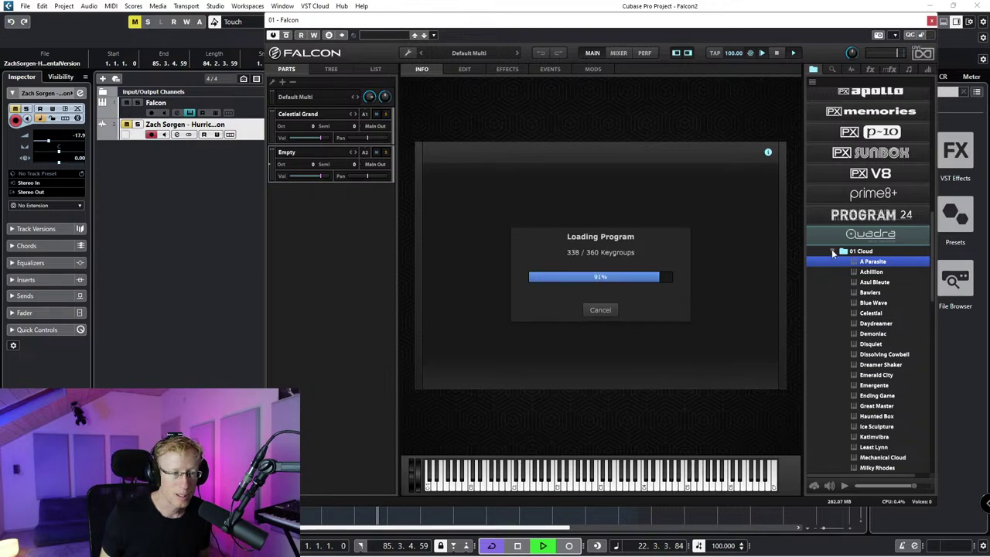
{"action": "left_click", "coordinate": [832, 251]}
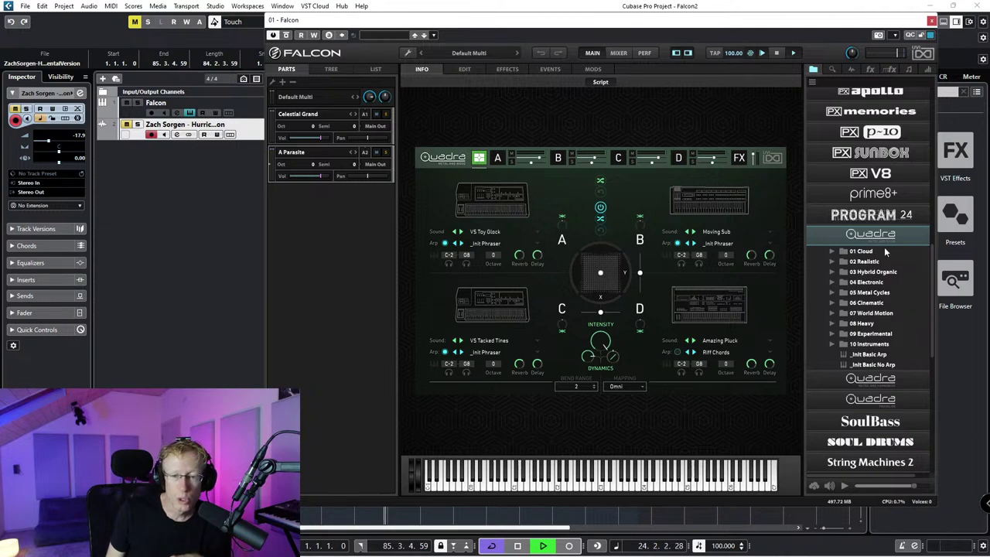
Step: Load Amoniac from the second Quadra soundbank's 01 Cloud folder as a third Falcon part
{"action": "left_click", "coordinate": [864, 381]}
{"action": "scroll", "coordinate": [865, 406], "scroll_direction": "down", "scroll_amount": 3}
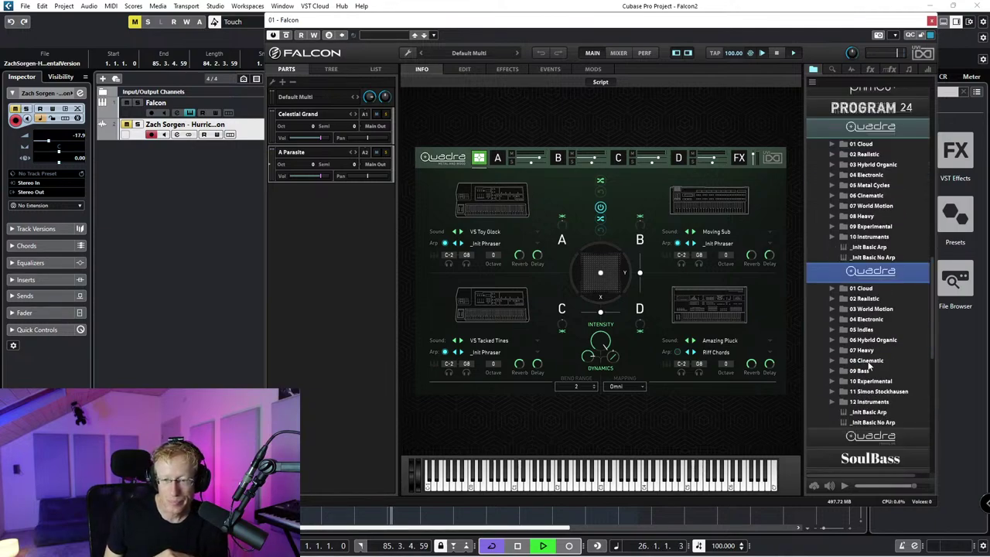
{"action": "left_click", "coordinate": [832, 288]}
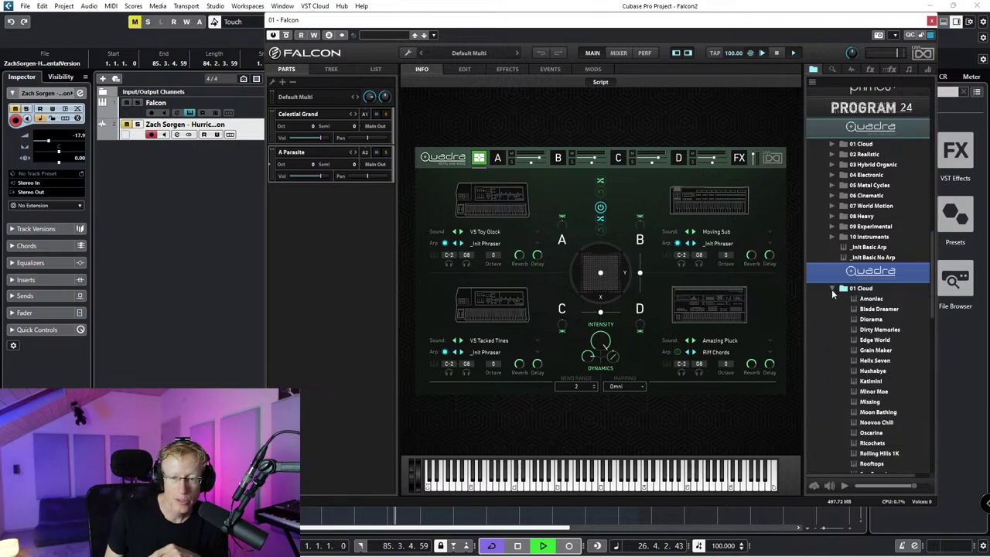
{"action": "left_click_drag", "start_coordinate": [867, 300], "coordinate": [362, 246]}
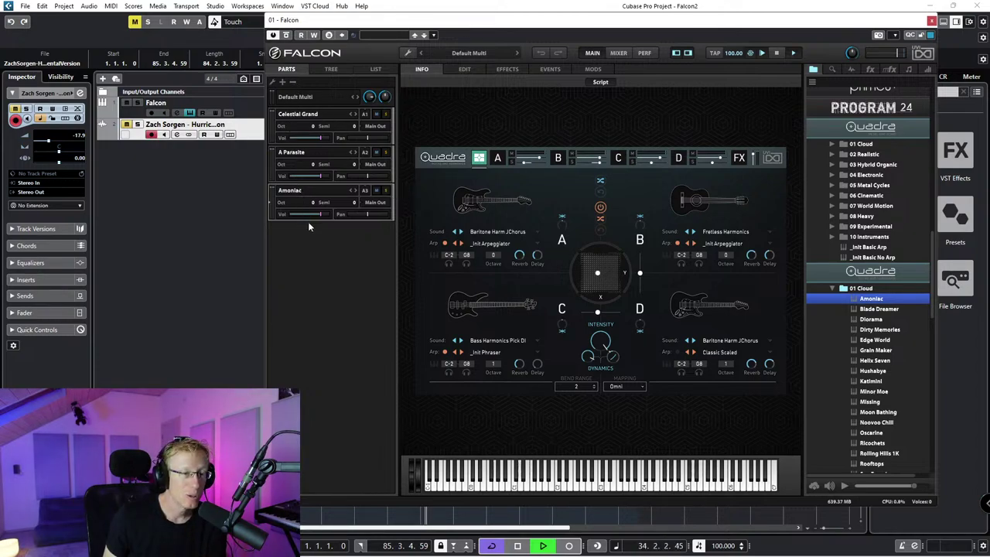
Step: Set the MIDI channel of the Celestial Grand, A Parasite and Amoniac parts to Omni
{"action": "left_click", "coordinate": [365, 115]}
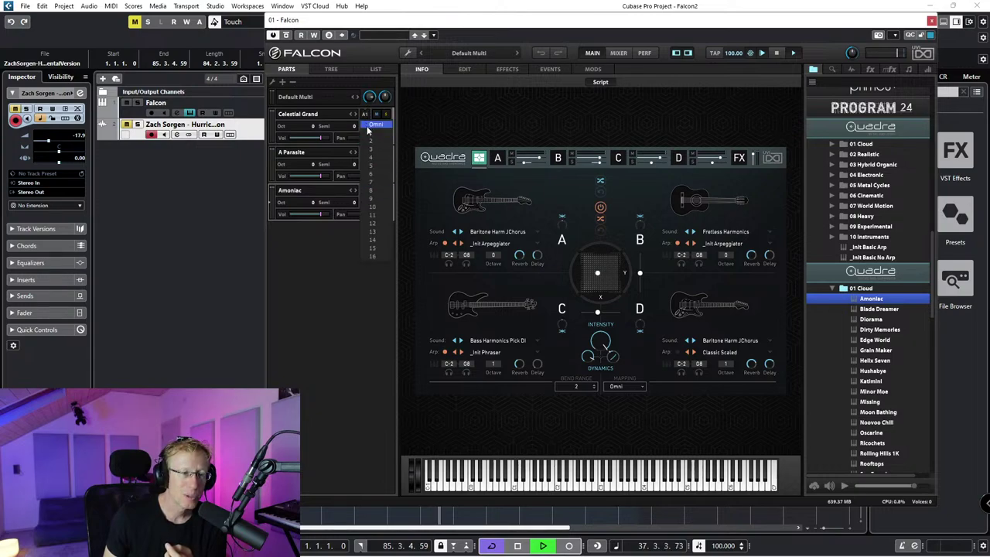
{"action": "left_click", "coordinate": [369, 124]}
{"action": "left_click", "coordinate": [365, 152]}
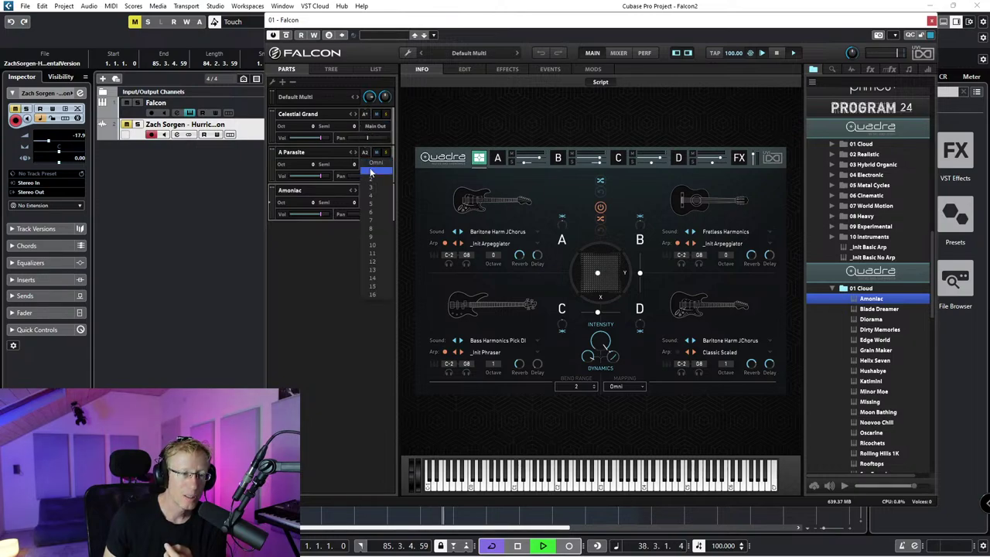
{"action": "left_click", "coordinate": [372, 171]}
{"action": "left_click", "coordinate": [365, 191]}
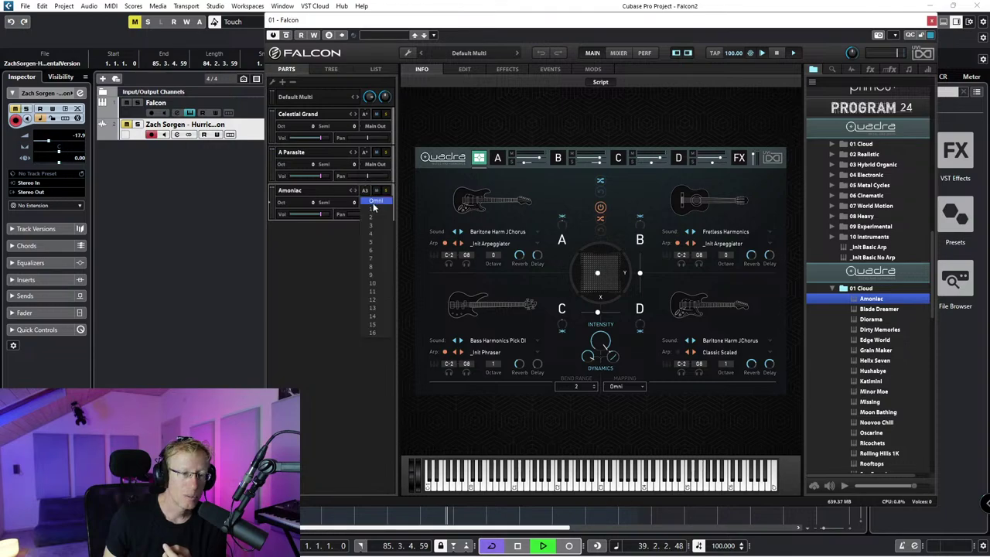
{"action": "left_click", "coordinate": [372, 200]}
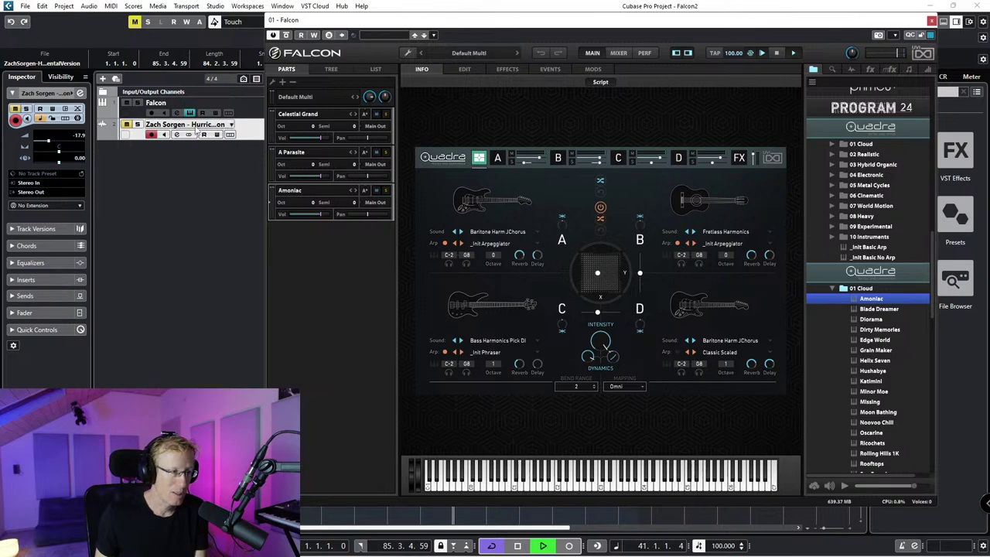
Step: Select the Falcon instrument track and lower its volume to -11.5
{"action": "left_click", "coordinate": [242, 112]}
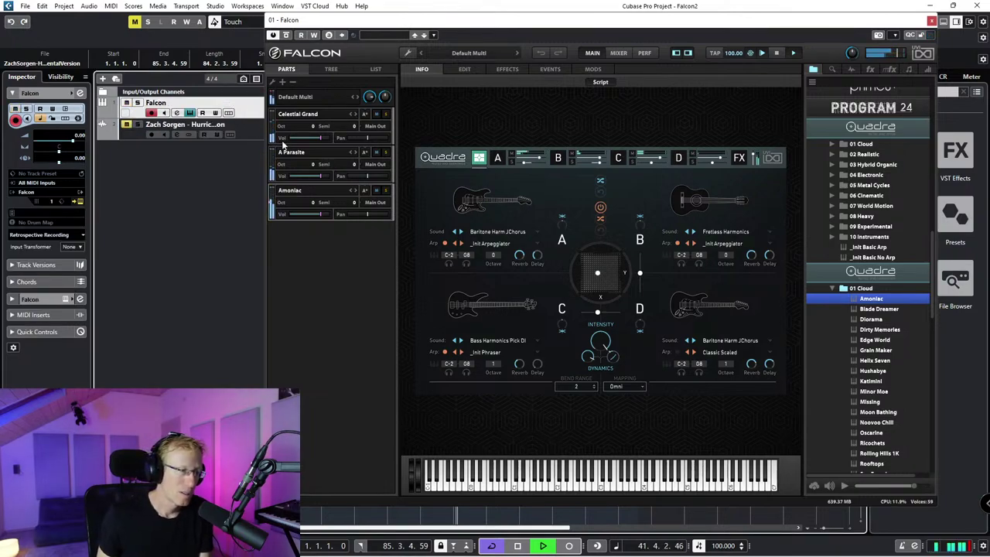
{"action": "left_click_drag", "start_coordinate": [73, 143], "coordinate": [55, 144]}
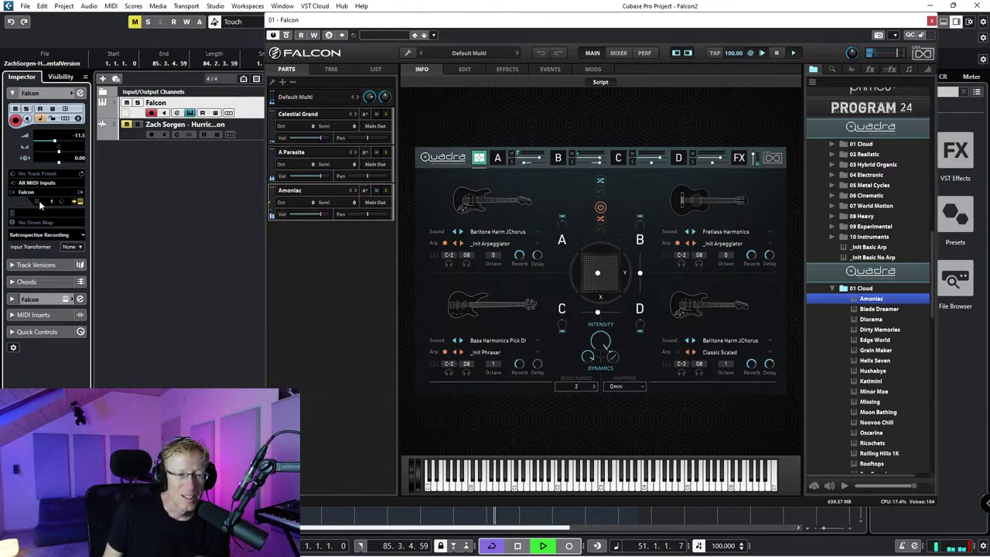
Step: Replace layer A's sound in the Celestial Grand part with Gypsy Violin Staccato and browse its arp presets
{"action": "left_click", "coordinate": [381, 150]}
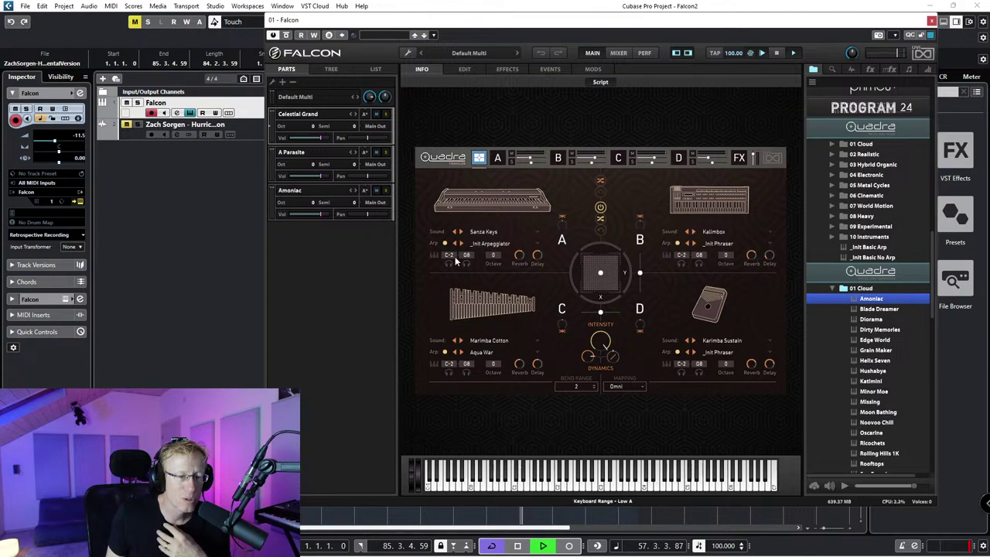
{"action": "left_click", "coordinate": [482, 232]}
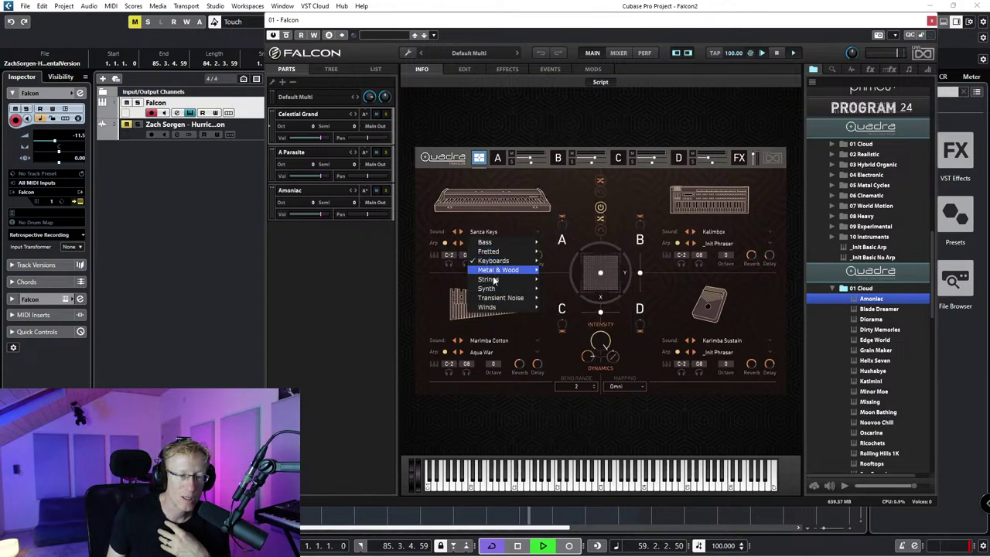
{"action": "left_click", "coordinate": [571, 190]}
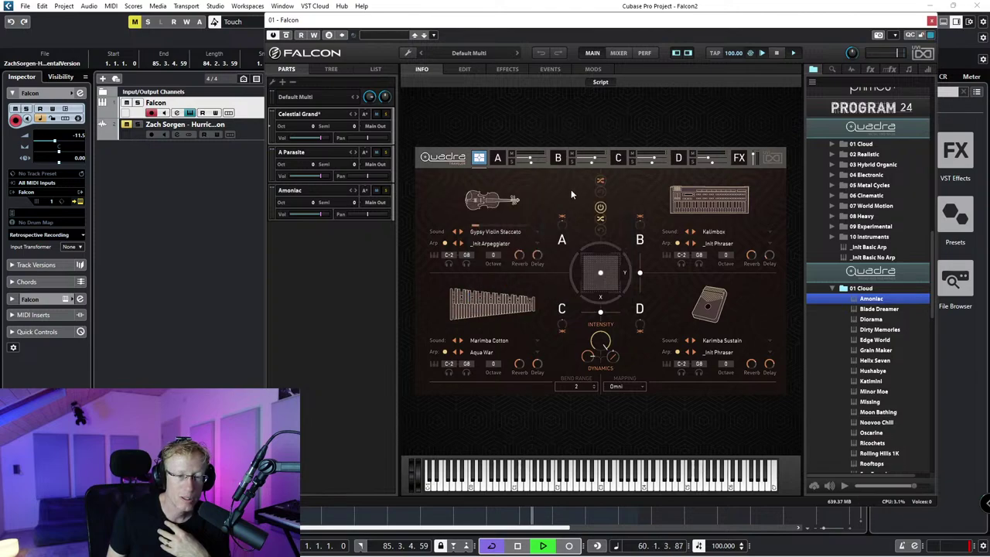
{"action": "left_click", "coordinate": [494, 245]}
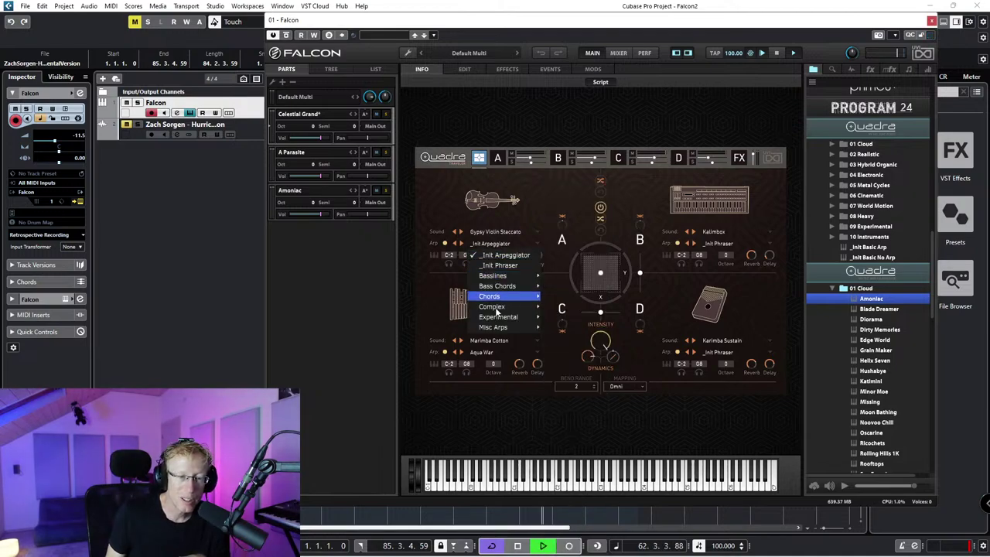
{"action": "left_click", "coordinate": [517, 244]}
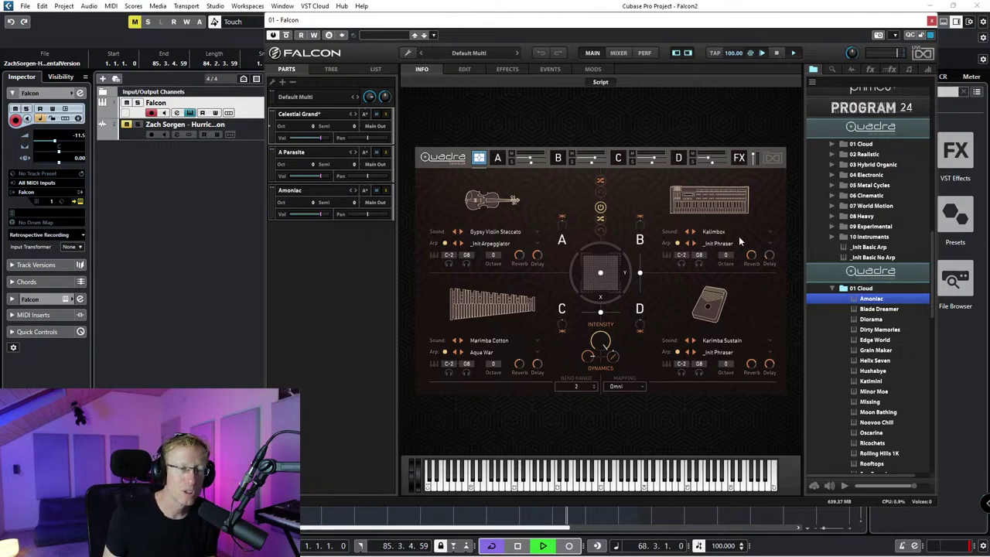
Step: Examine layer A's Sound and Arp edit pages, trying the filter frequency control
{"action": "left_click", "coordinate": [499, 158]}
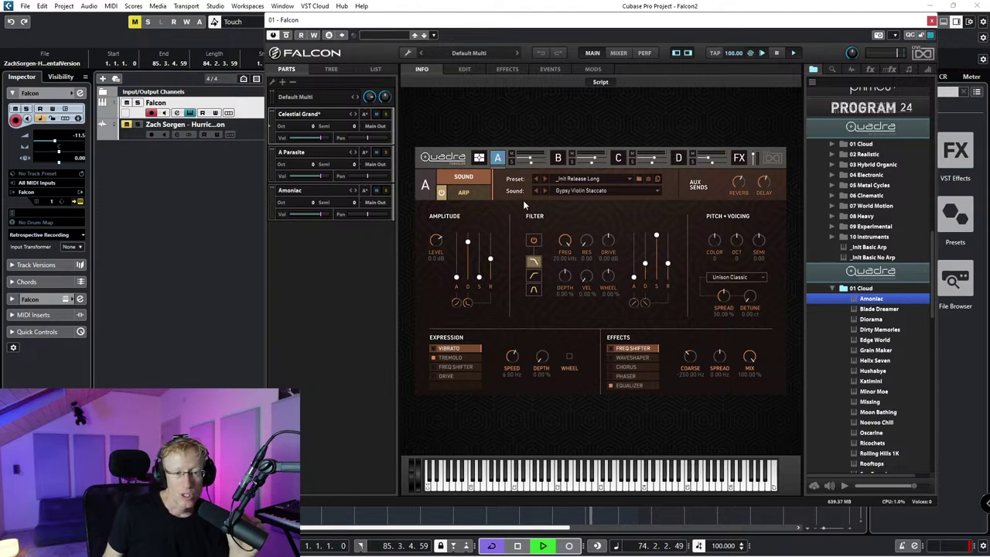
{"action": "left_click", "coordinate": [464, 191]}
{"action": "left_click", "coordinate": [465, 180]}
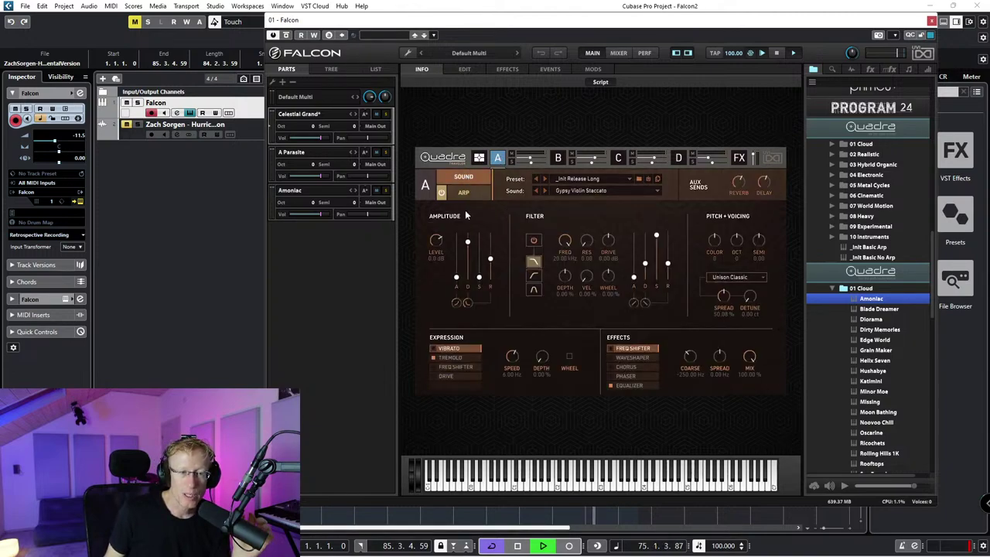
{"action": "left_click", "coordinate": [479, 194]}
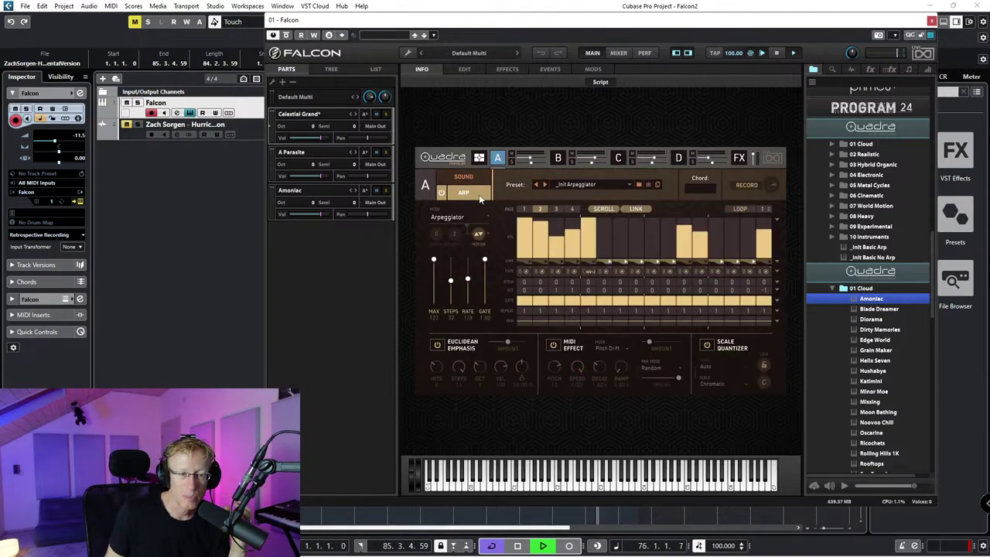
{"action": "left_click", "coordinate": [476, 198]}
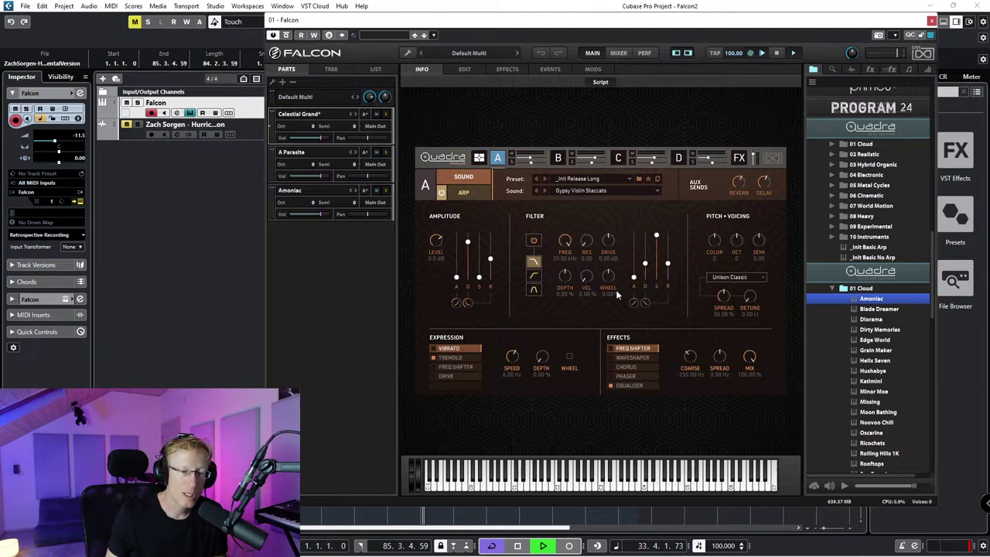
{"action": "left_click_drag", "start_coordinate": [563, 248], "coordinate": [558, 220]}
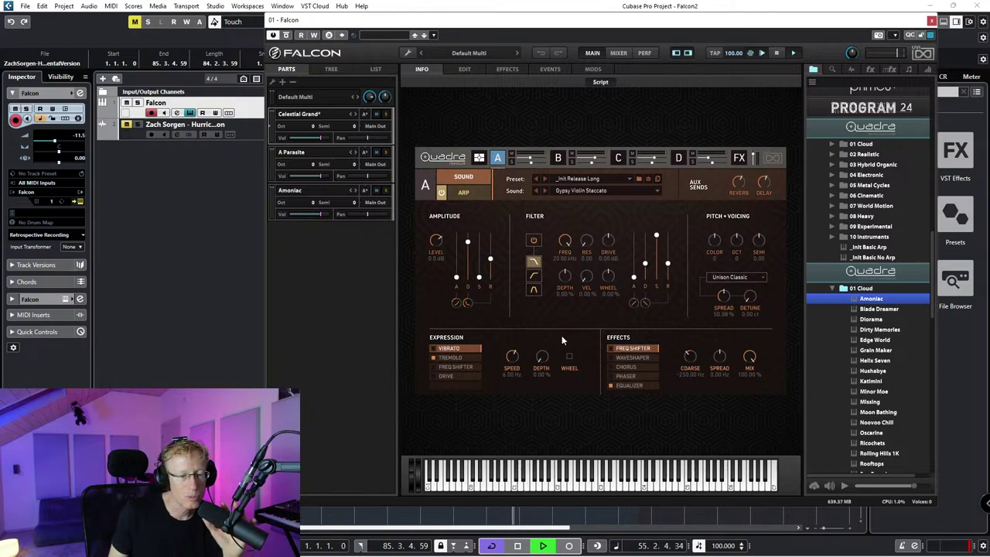
Step: Enable wheel control for layer A's vibrato expression and reposition the Falcon window
{"action": "left_click", "coordinate": [437, 352]}
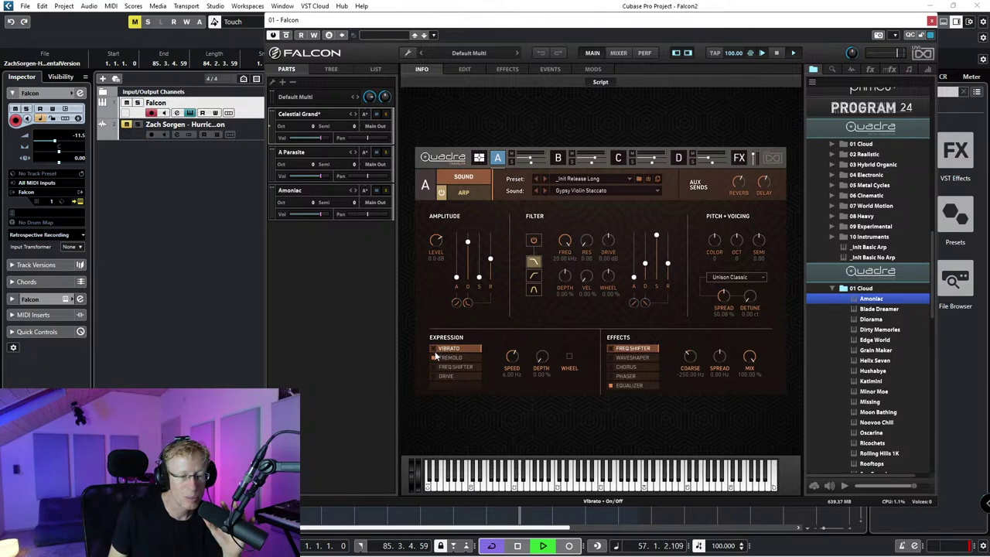
{"action": "left_click", "coordinate": [569, 358]}
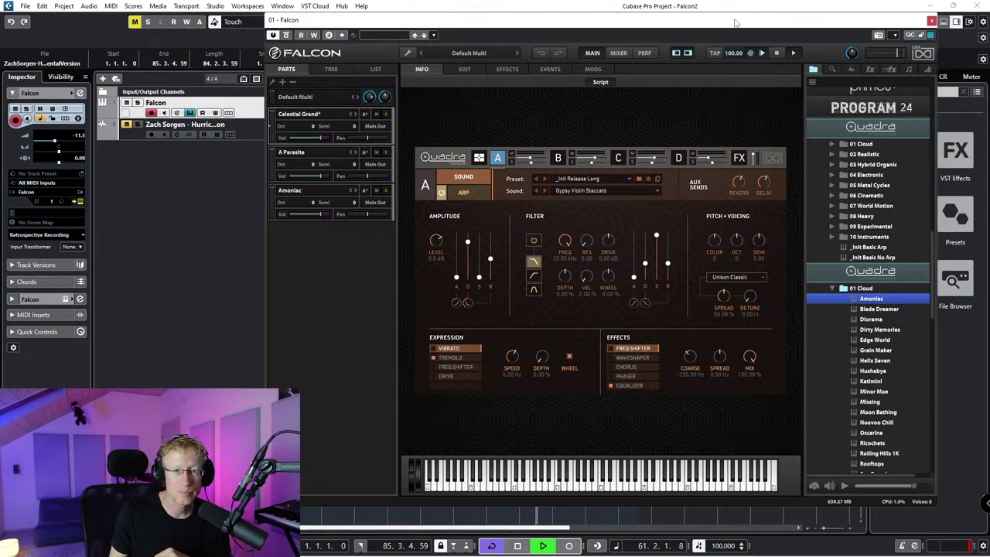
{"action": "left_click_drag", "start_coordinate": [776, 18], "coordinate": [816, 11]}
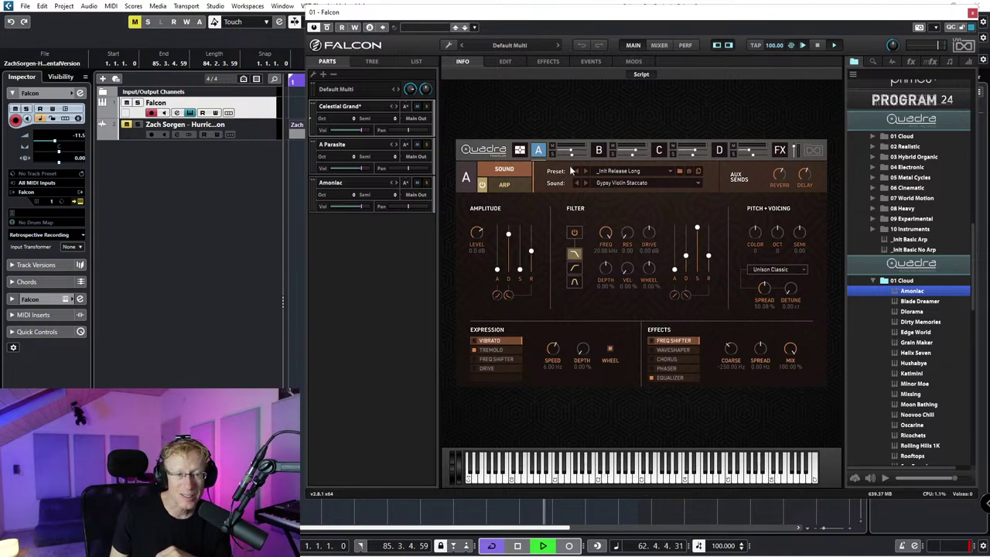
Step: Load the Clean Phrase arp preset from the Basslines category for layer A of the Celestial Grand part
{"action": "left_click", "coordinate": [503, 184]}
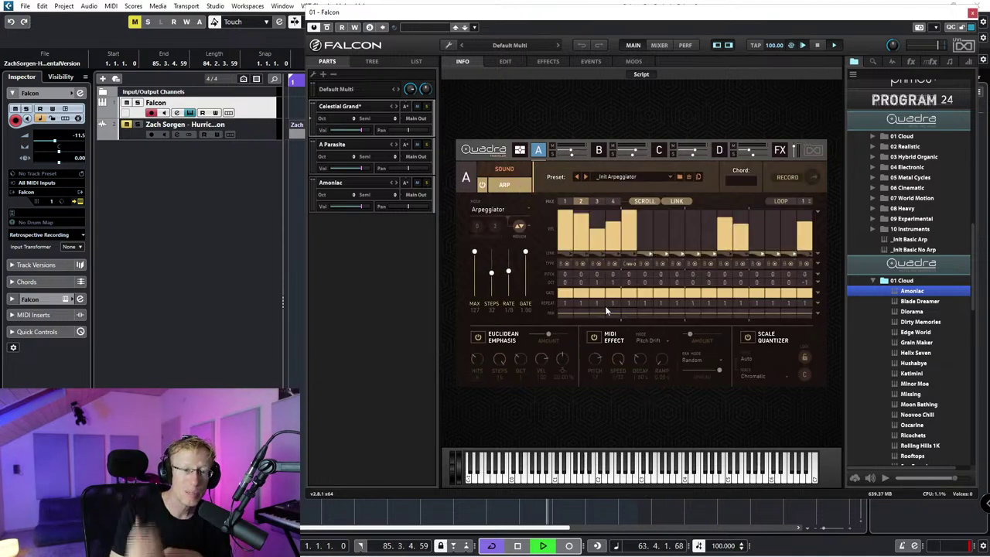
{"action": "left_click", "coordinate": [627, 176]}
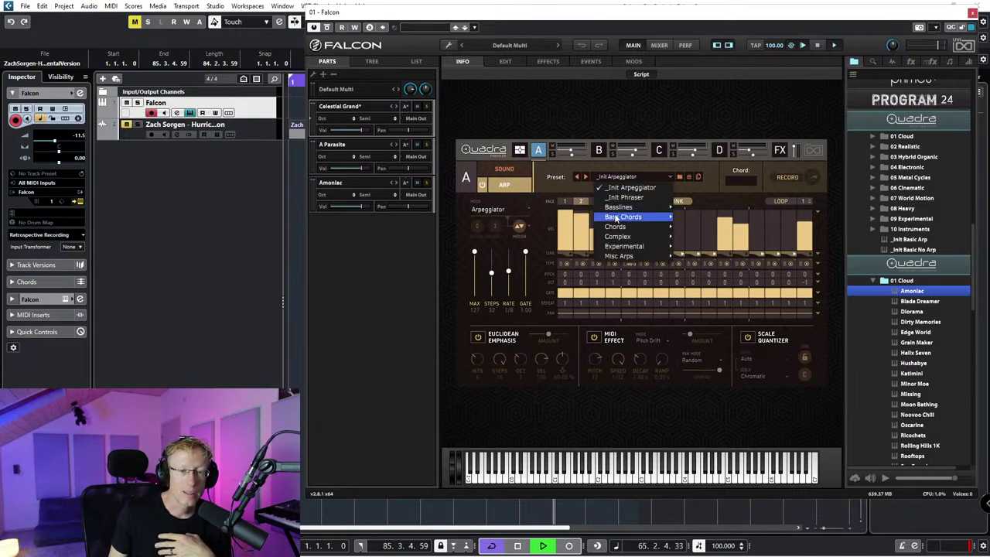
{"action": "mouse_move", "coordinate": [618, 207]}
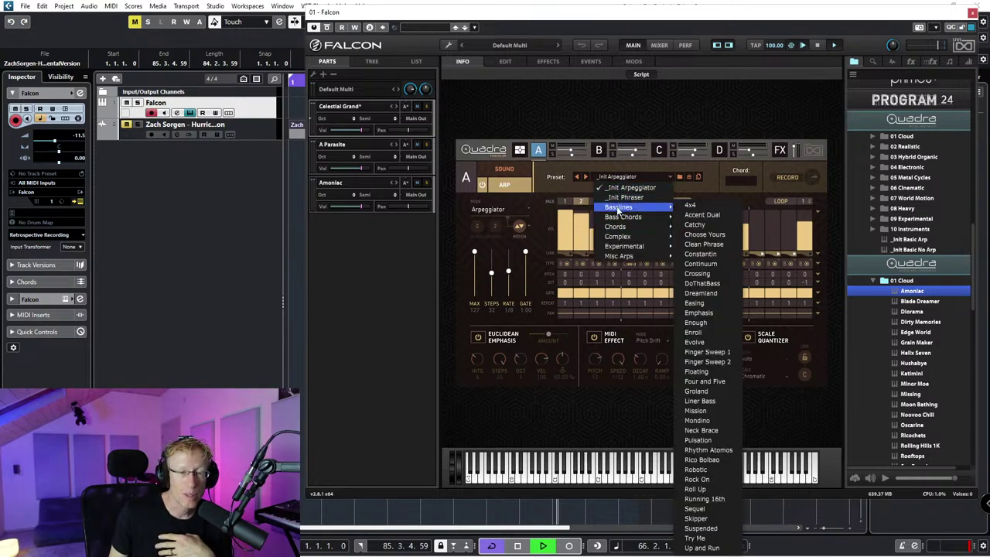
{"action": "left_click", "coordinate": [704, 243]}
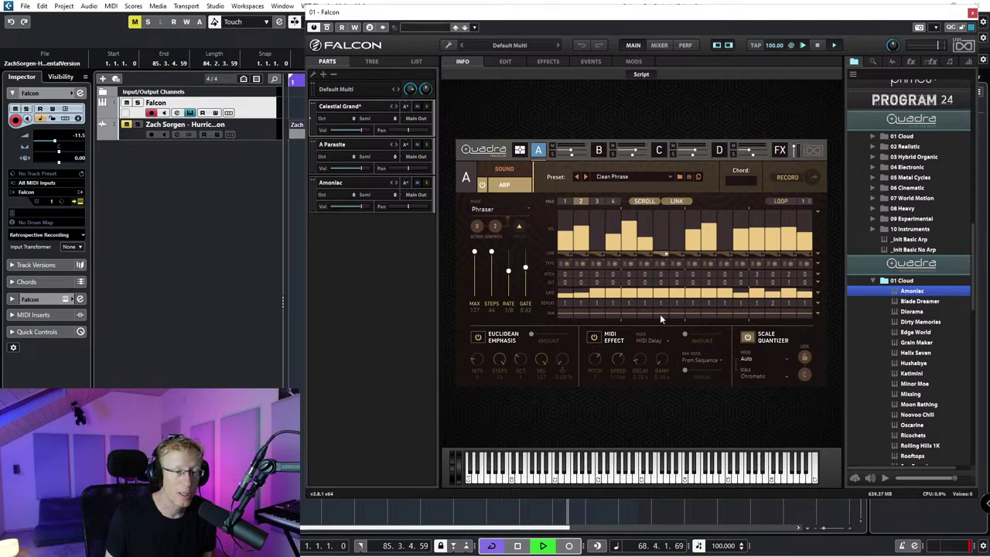
Step: Try layer A's Arpeggiator mode, return it to Phraser mode, and enable Euclidean Emphasis
{"action": "left_click", "coordinate": [503, 209]}
{"action": "left_click", "coordinate": [498, 221]}
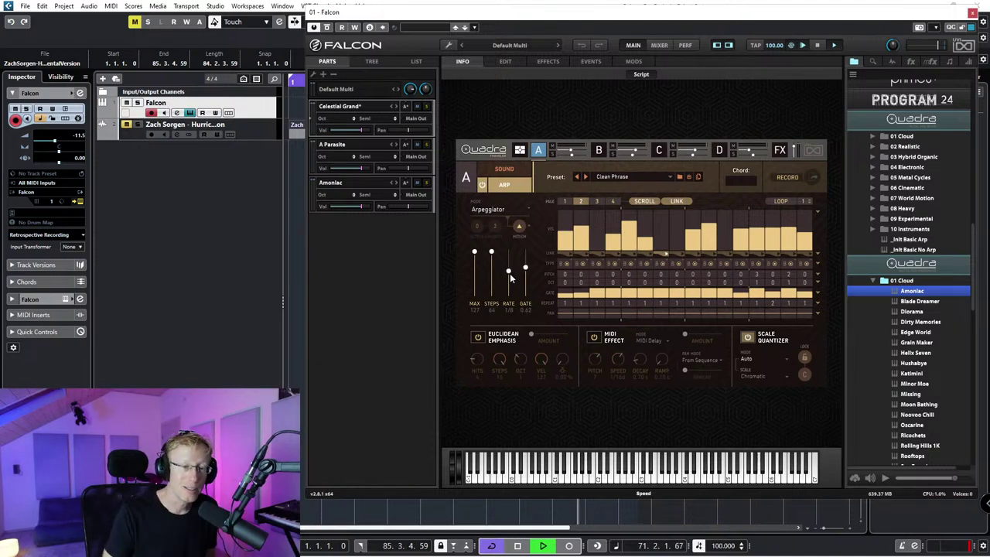
{"action": "left_click", "coordinate": [496, 206]}
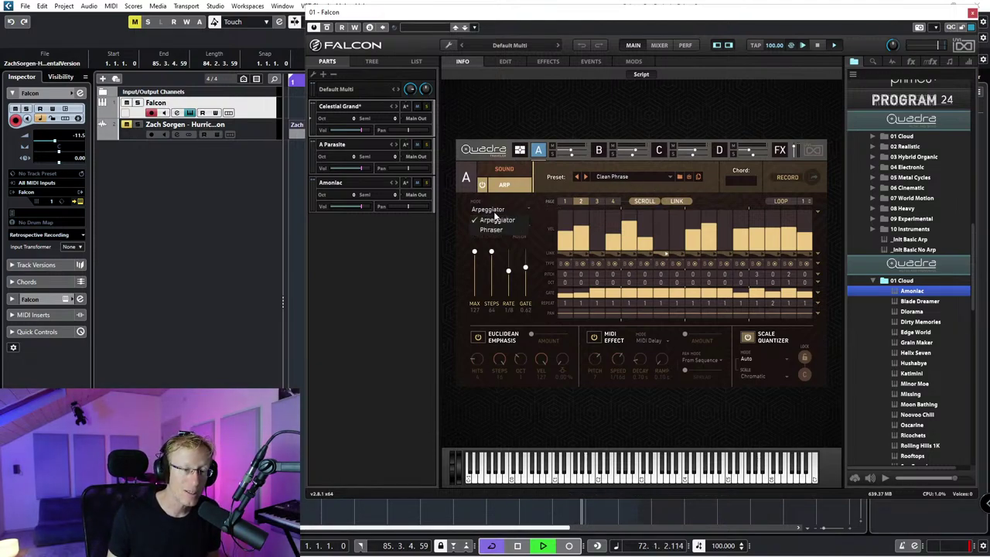
{"action": "left_click", "coordinate": [492, 229]}
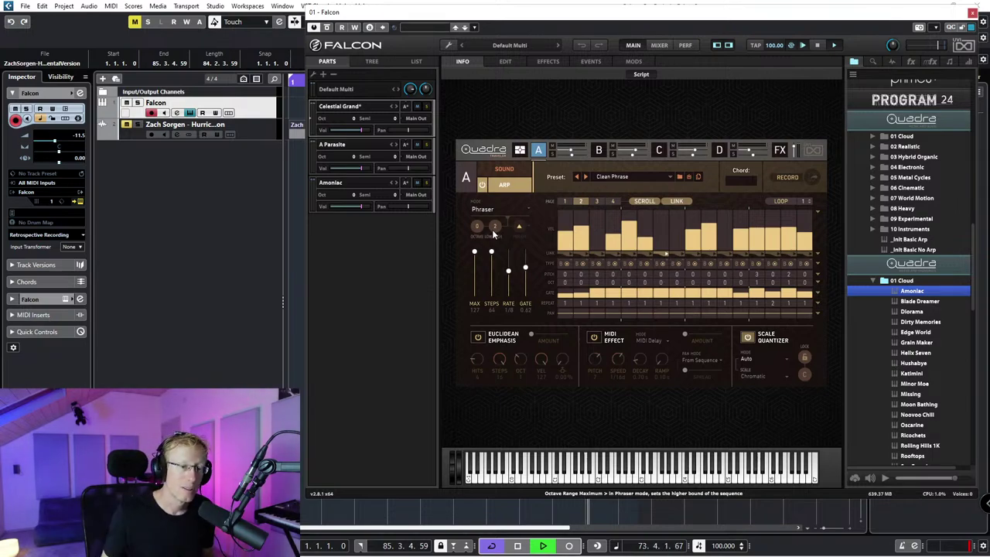
{"action": "left_click", "coordinate": [480, 337]}
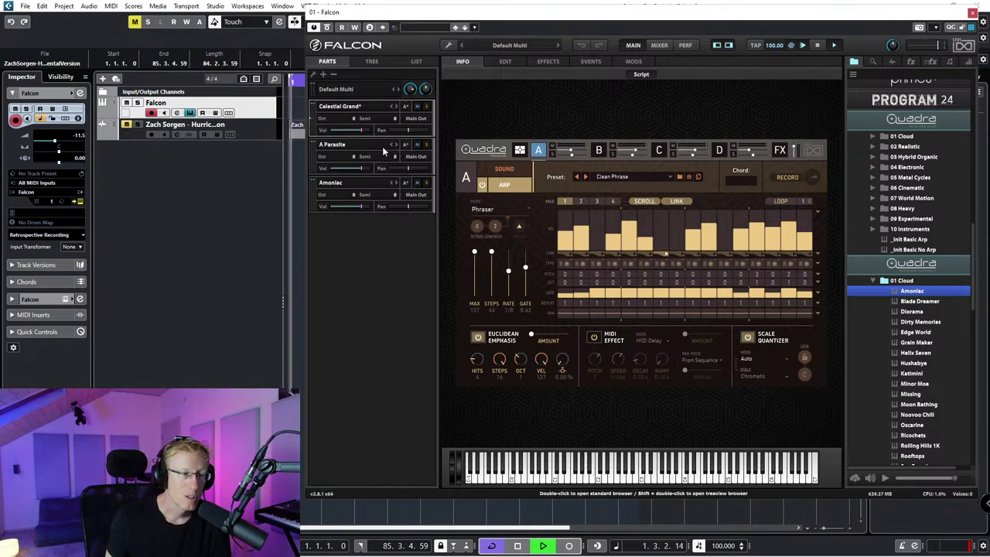
Step: Stop playback and remove the audio track below the Falcon track from the project
{"action": "right_click", "coordinate": [383, 147]}
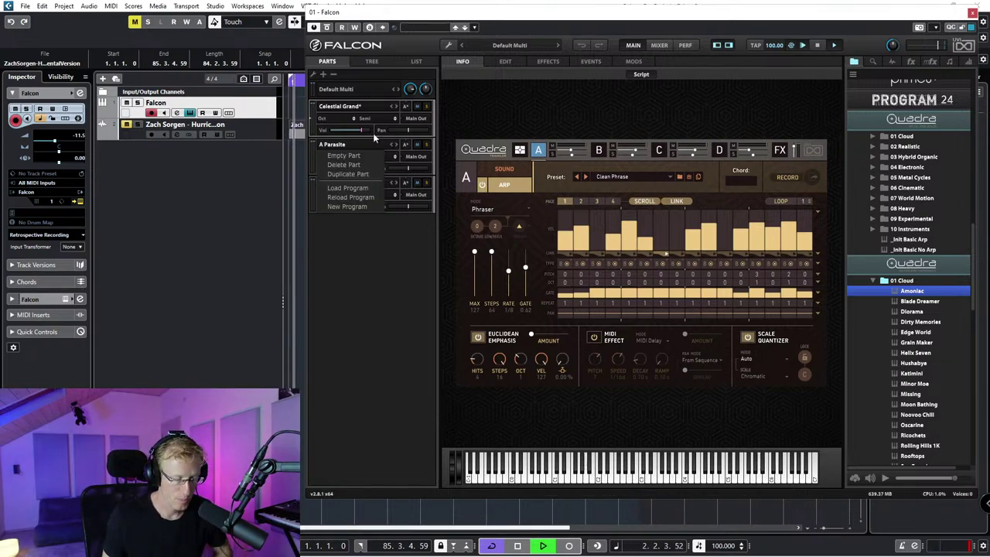
{"action": "left_click", "coordinate": [286, 152]}
{"action": "key", "text": "space"}
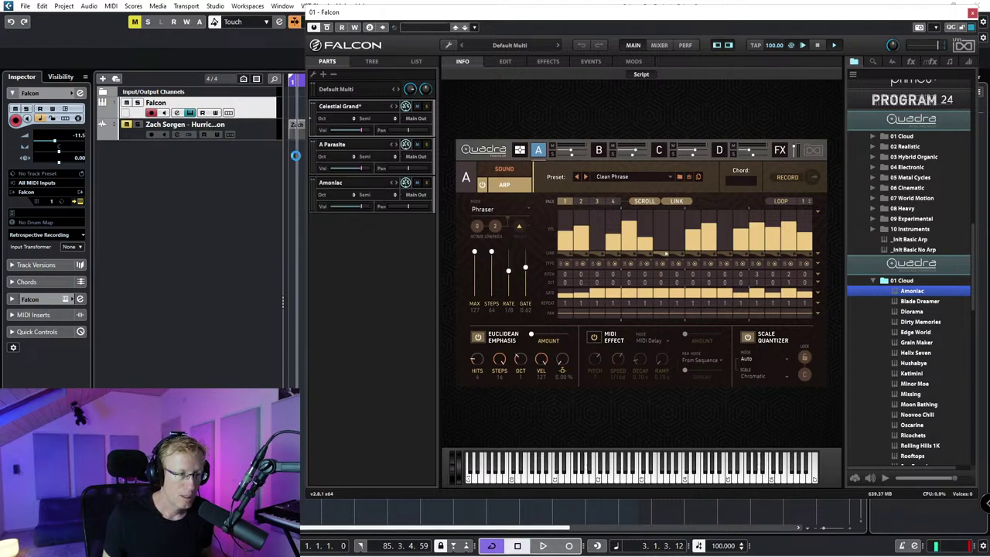
{"action": "right_click", "coordinate": [270, 146]}
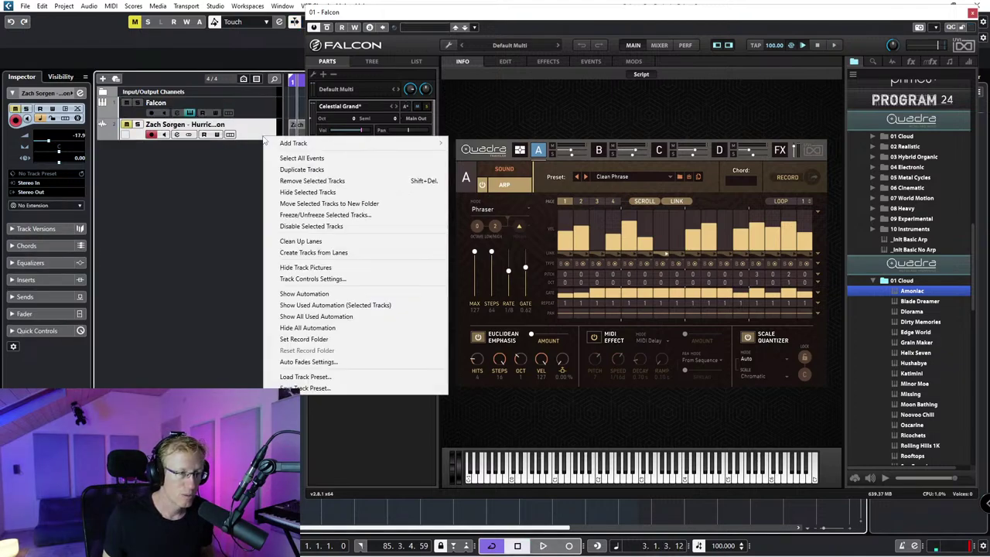
{"action": "left_click", "coordinate": [294, 184]}
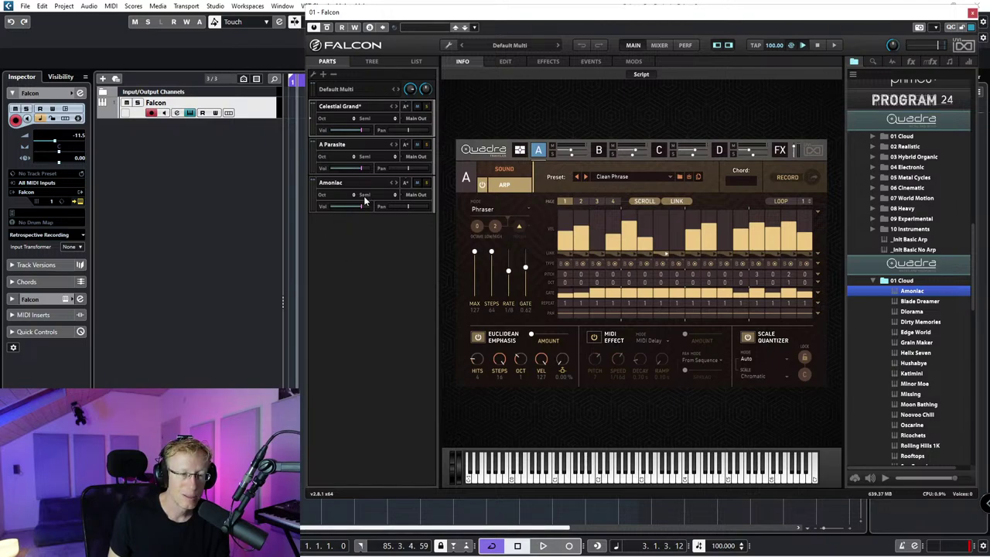
Step: Delete the Celestial Grand and A Parasite parts from Falcon's multi
{"action": "left_click", "coordinate": [359, 147]}
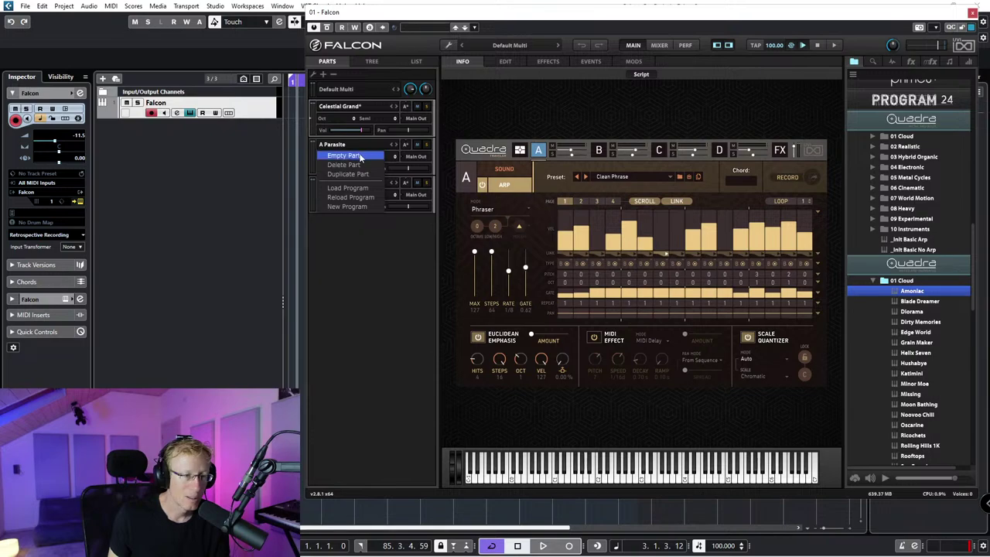
{"action": "left_click", "coordinate": [358, 164]}
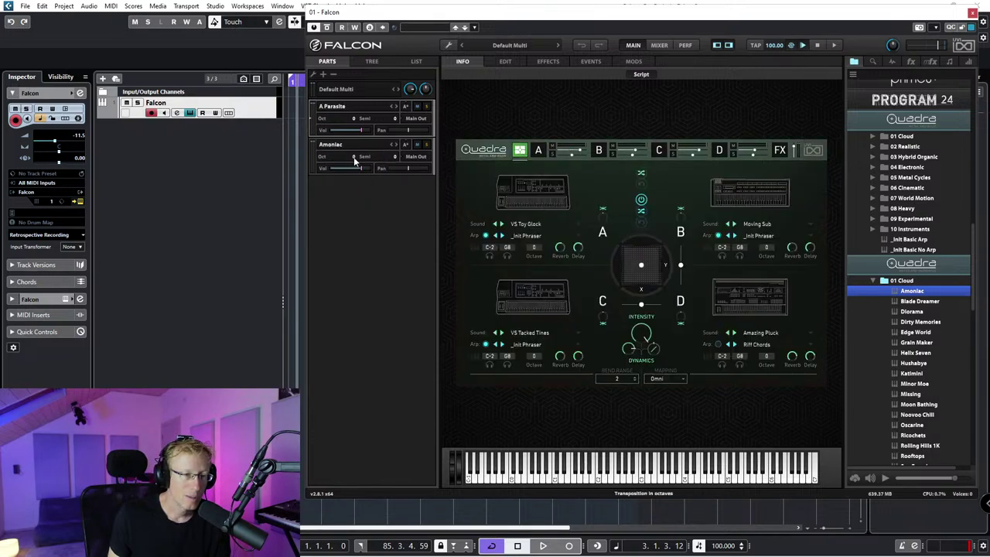
{"action": "left_click", "coordinate": [355, 147]}
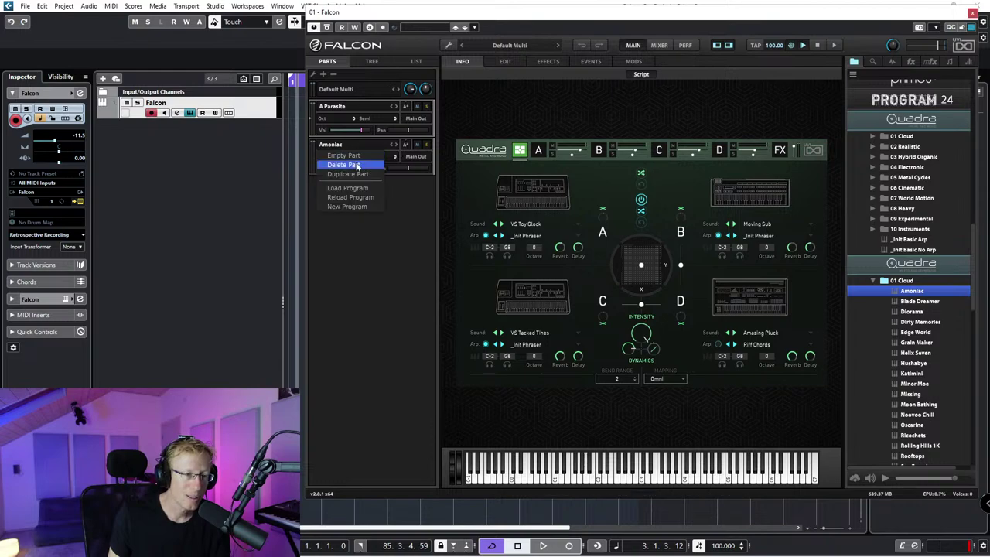
{"action": "left_click", "coordinate": [364, 167]}
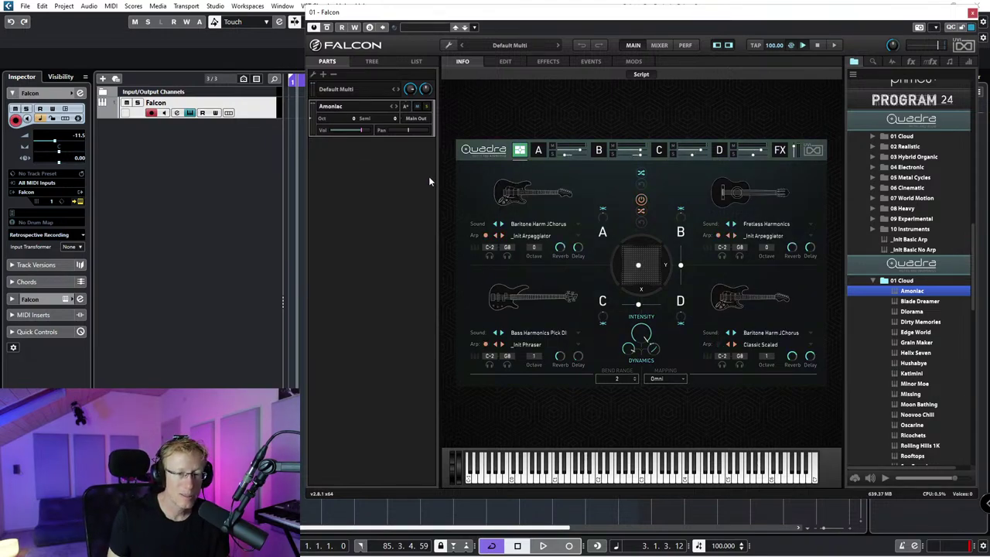
Step: Clear the multi to remove the remaining Amoniac part
{"action": "right_click", "coordinate": [342, 114]}
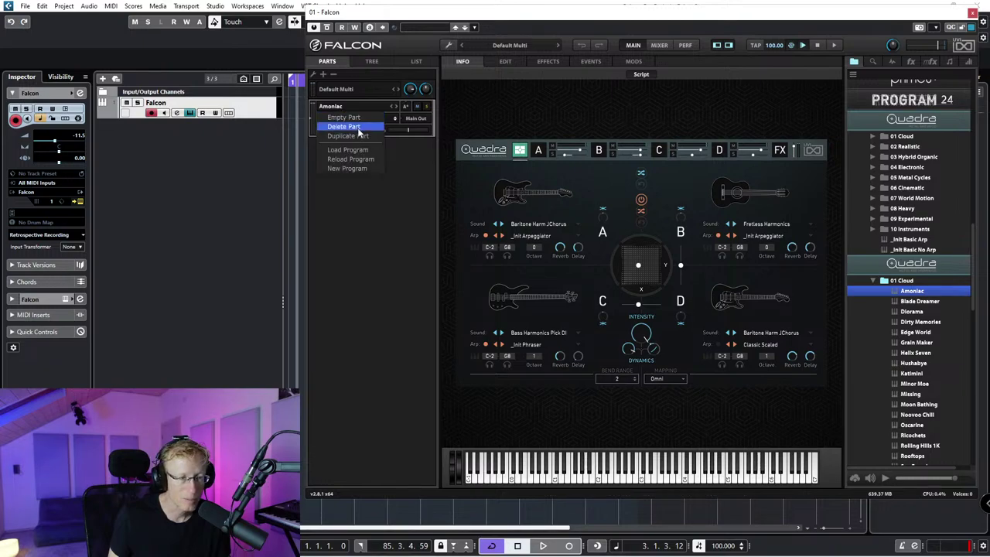
{"action": "left_click", "coordinate": [447, 46]}
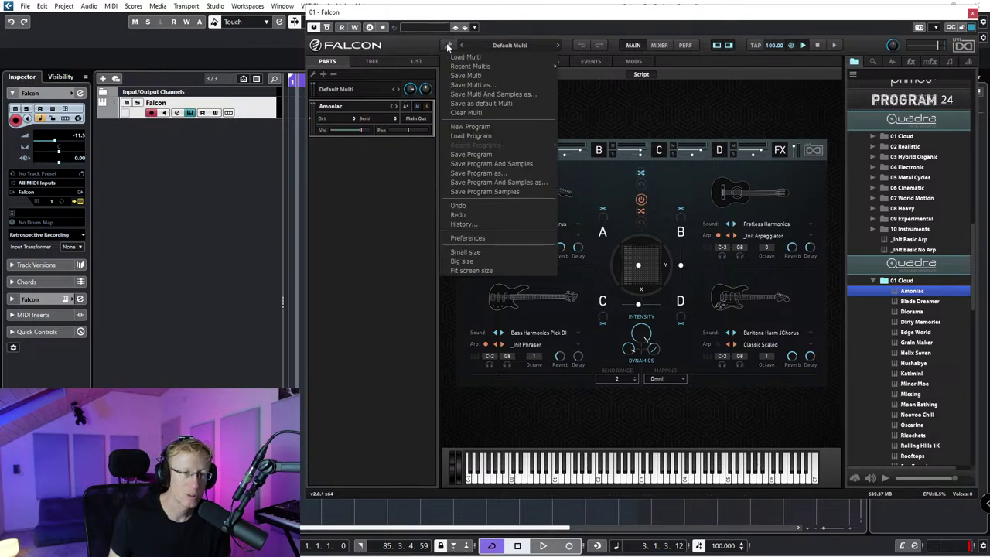
{"action": "left_click", "coordinate": [462, 111]}
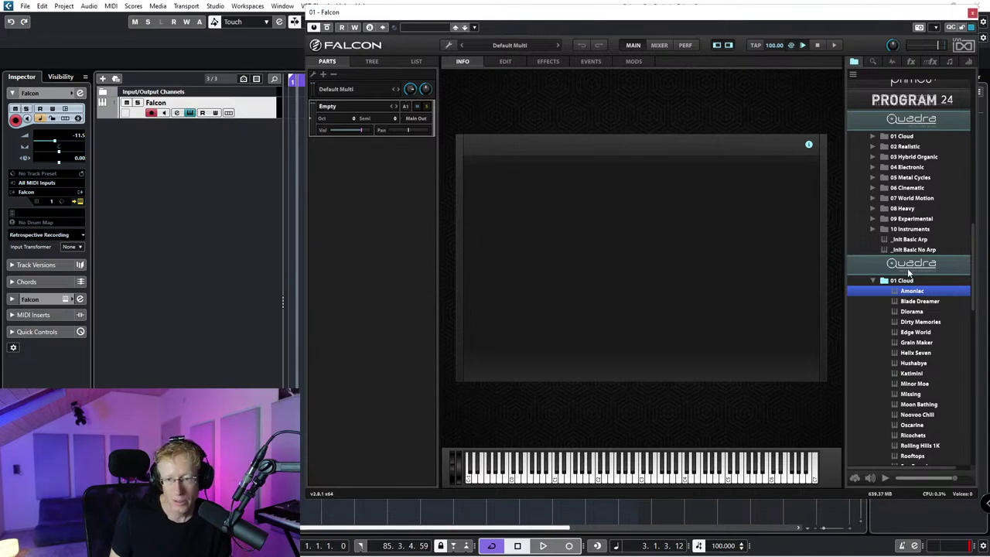
Step: Load the Fiery Tooth program into the empty part from the 01 Cloud folder of the last Quadra soundbank
{"action": "scroll", "coordinate": [904, 205], "scroll_direction": "up", "scroll_amount": 5}
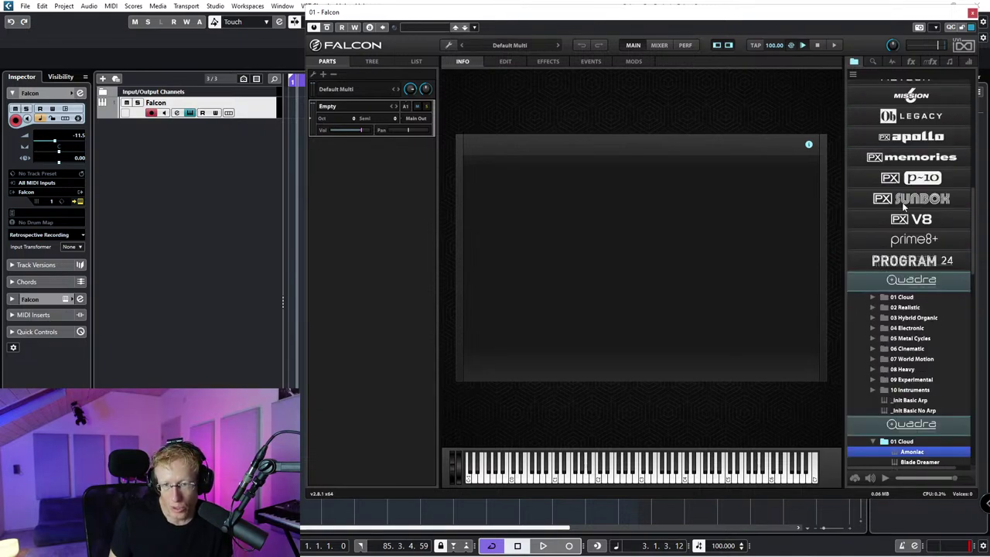
{"action": "scroll", "coordinate": [903, 206], "scroll_direction": "down", "scroll_amount": 12}
{"action": "scroll", "coordinate": [903, 205], "scroll_direction": "down", "scroll_amount": 2}
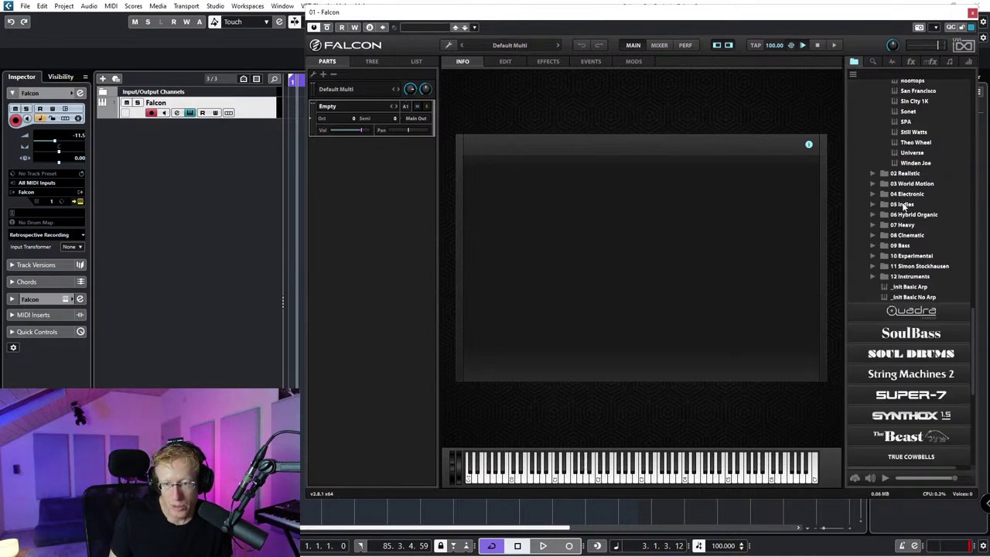
{"action": "left_click", "coordinate": [915, 313]}
{"action": "left_click", "coordinate": [918, 330]}
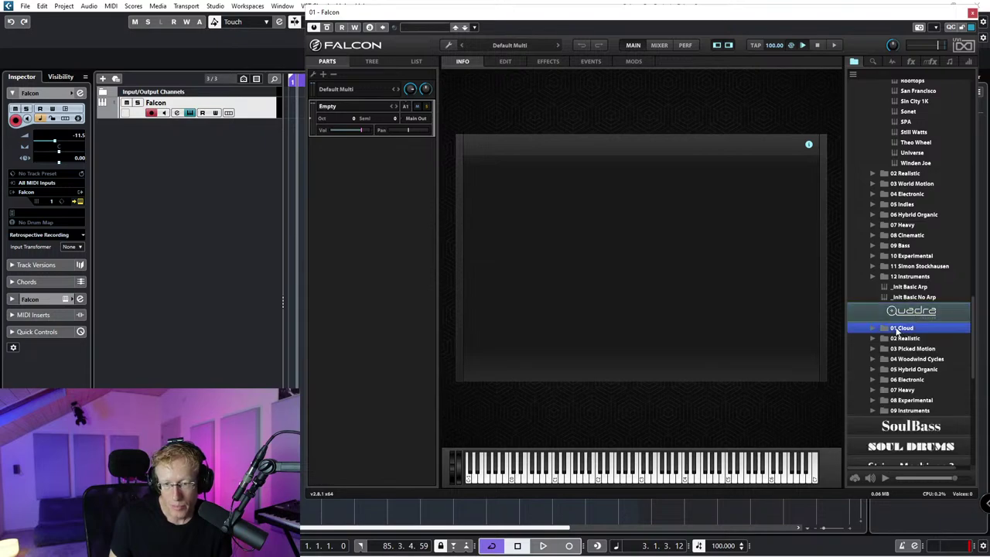
{"action": "left_click", "coordinate": [874, 330]}
{"action": "left_click", "coordinate": [933, 339]}
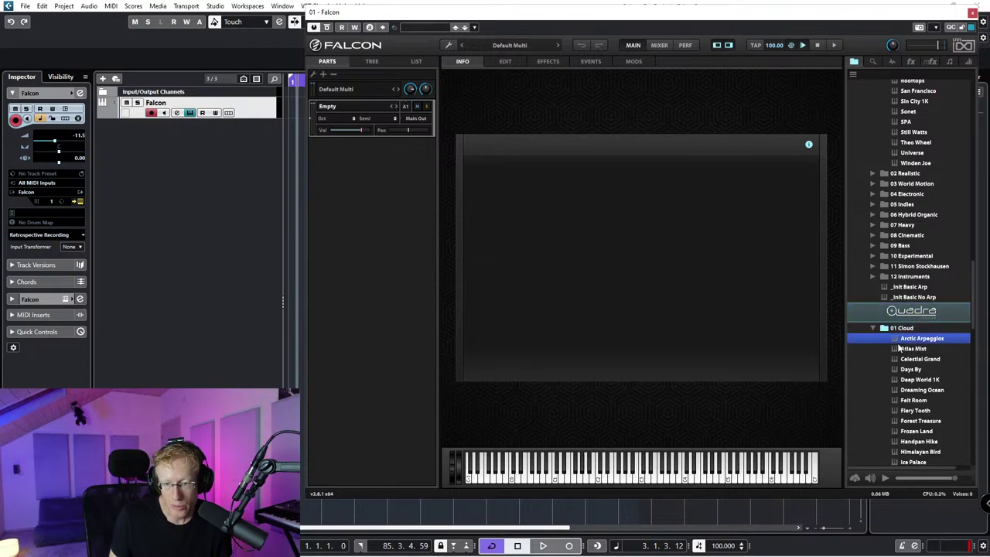
{"action": "left_click", "coordinate": [924, 368]}
{"action": "left_click", "coordinate": [932, 410]}
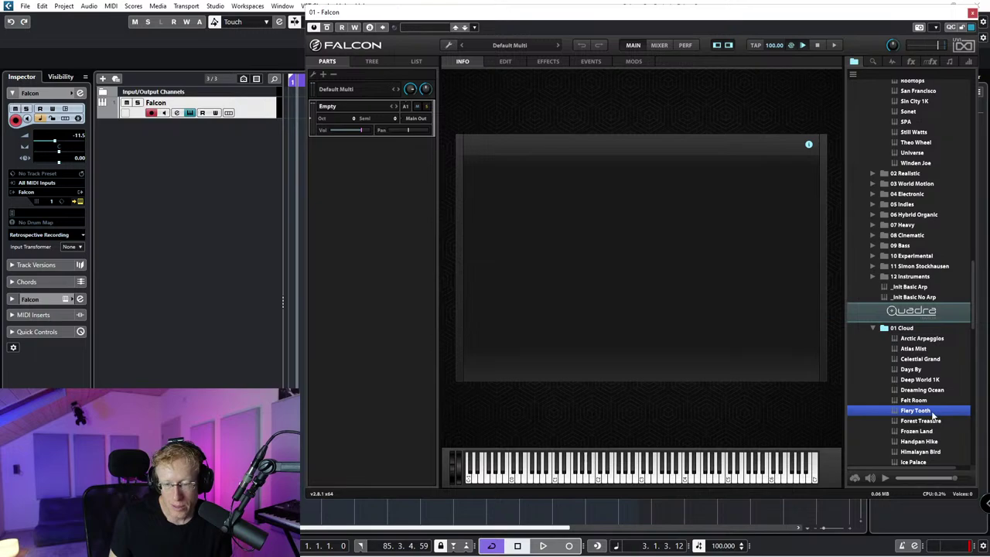
{"action": "left_click_drag", "start_coordinate": [933, 415], "coordinate": [372, 154]}
{"action": "double_click", "coordinate": [932, 411]}
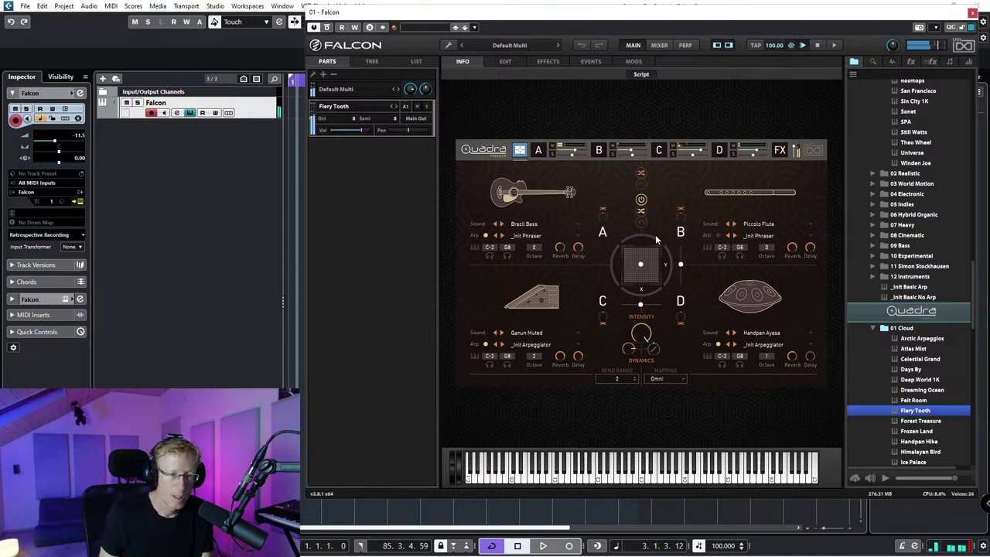
Step: Solo layer A of Fiery Tooth, set its sound to Koto Picked from Strings, and browse its sound presets
{"action": "left_click", "coordinate": [551, 154]}
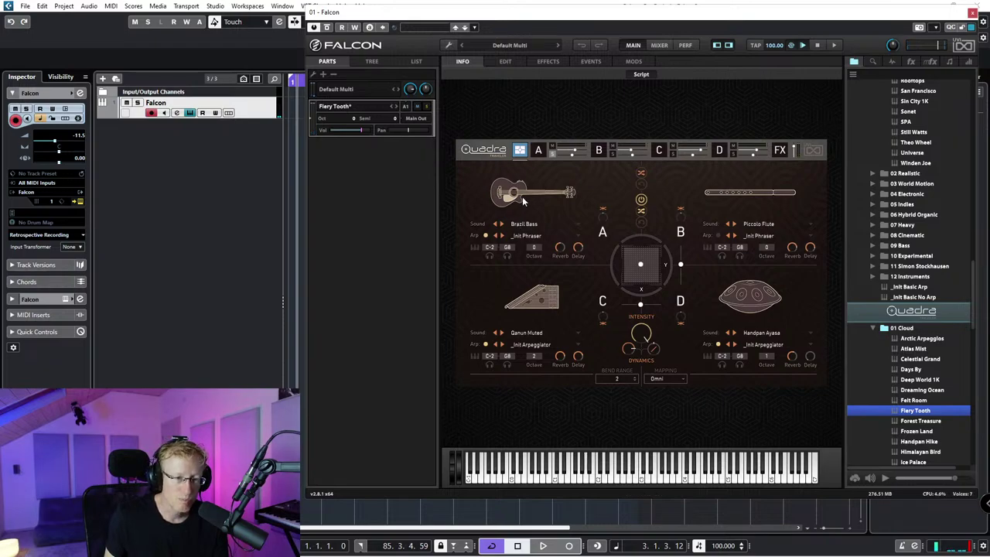
{"action": "left_click", "coordinate": [538, 153]}
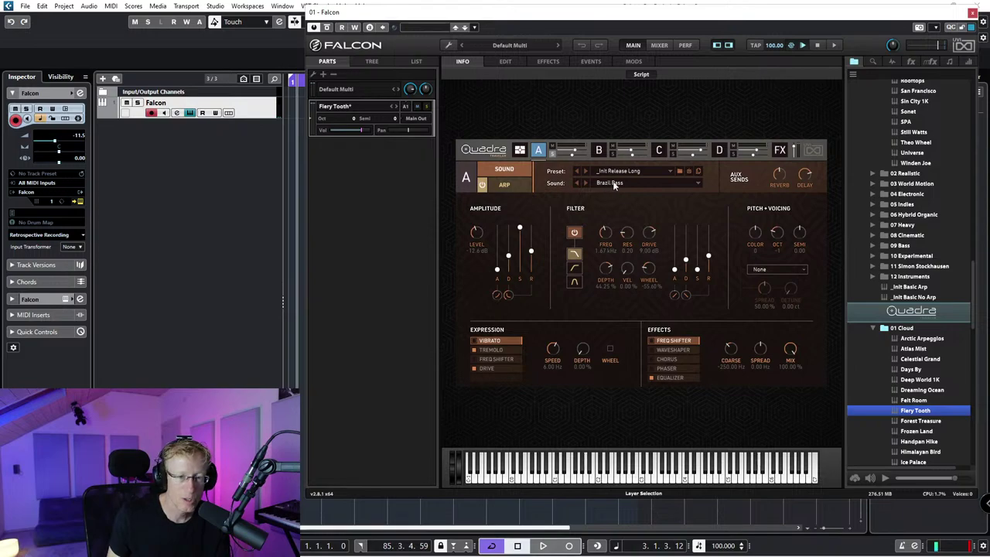
{"action": "left_click", "coordinate": [604, 184]}
{"action": "mouse_move", "coordinate": [626, 235]}
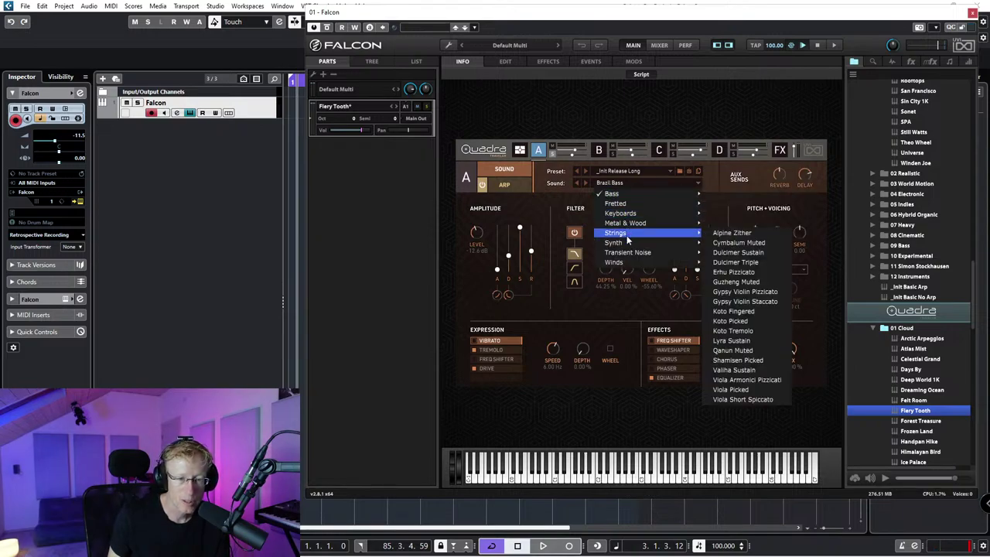
{"action": "left_click", "coordinate": [731, 321]}
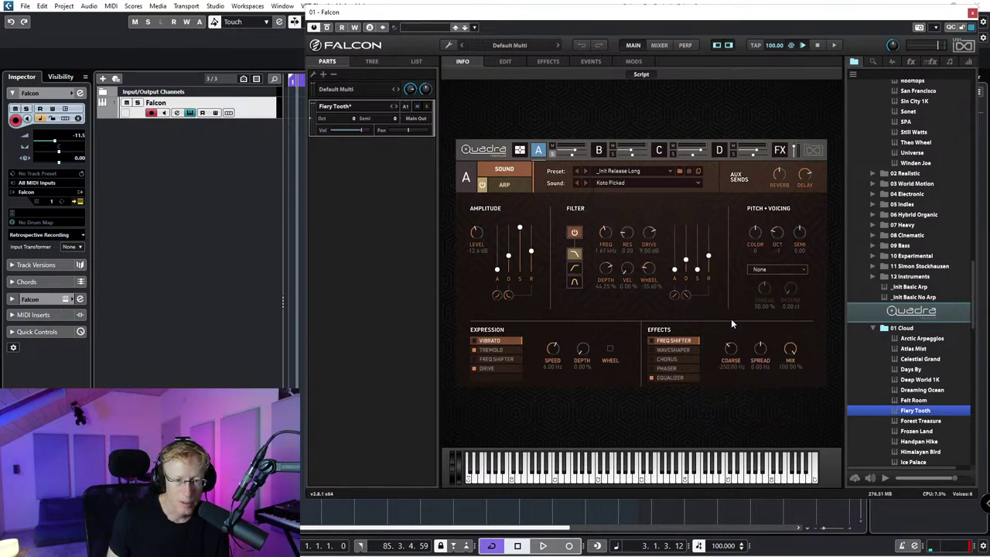
{"action": "left_click", "coordinate": [612, 174]}
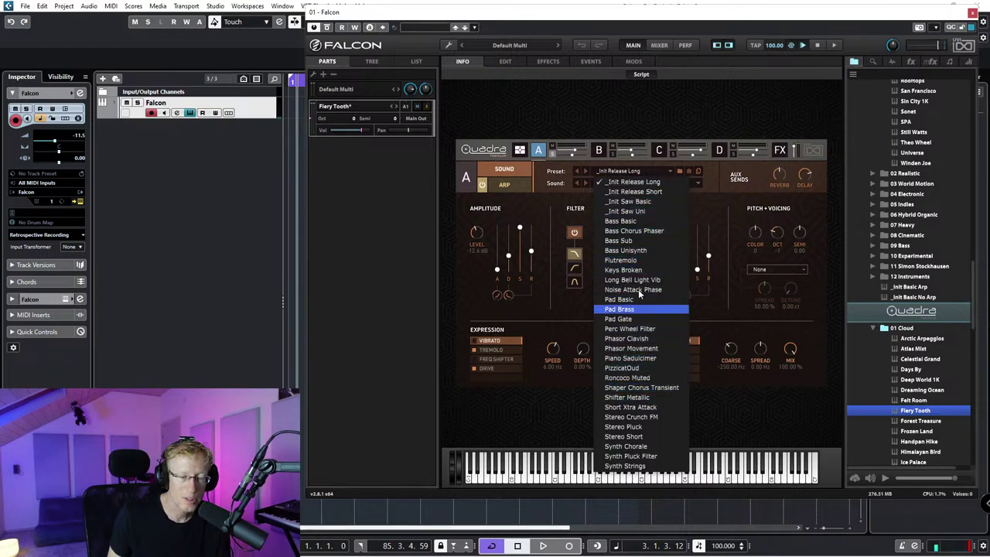
Step: Audition the Complex arp preset Alpha Dance on layer A and replace it with 7th Heaven from Chords
{"action": "left_click", "coordinate": [528, 187]}
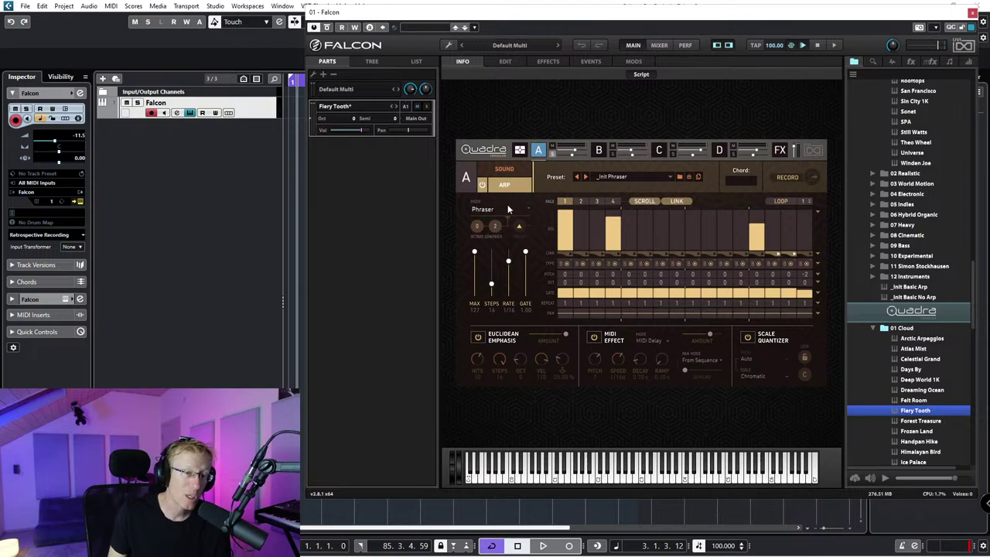
{"action": "left_click", "coordinate": [646, 176]}
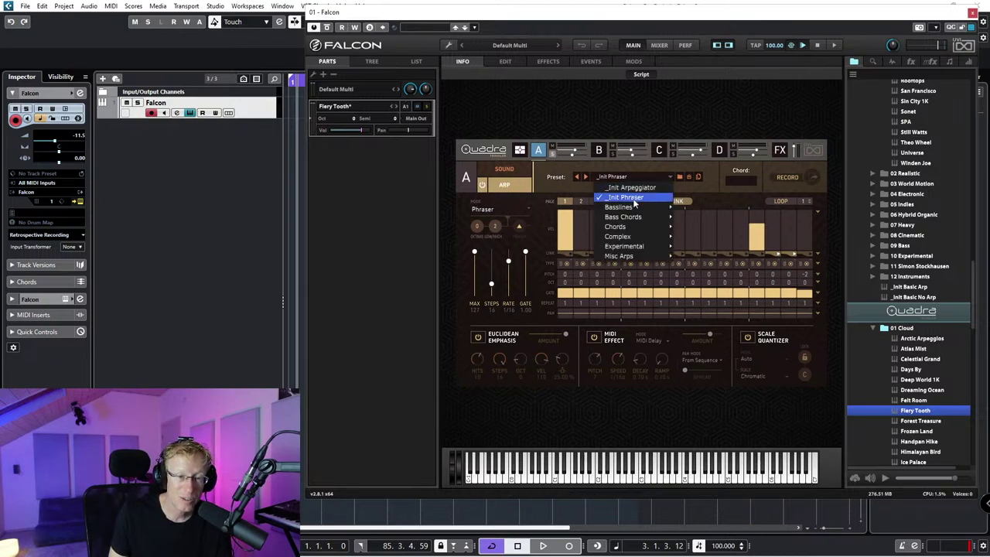
{"action": "mouse_move", "coordinate": [629, 242]}
{"action": "left_click", "coordinate": [730, 244]}
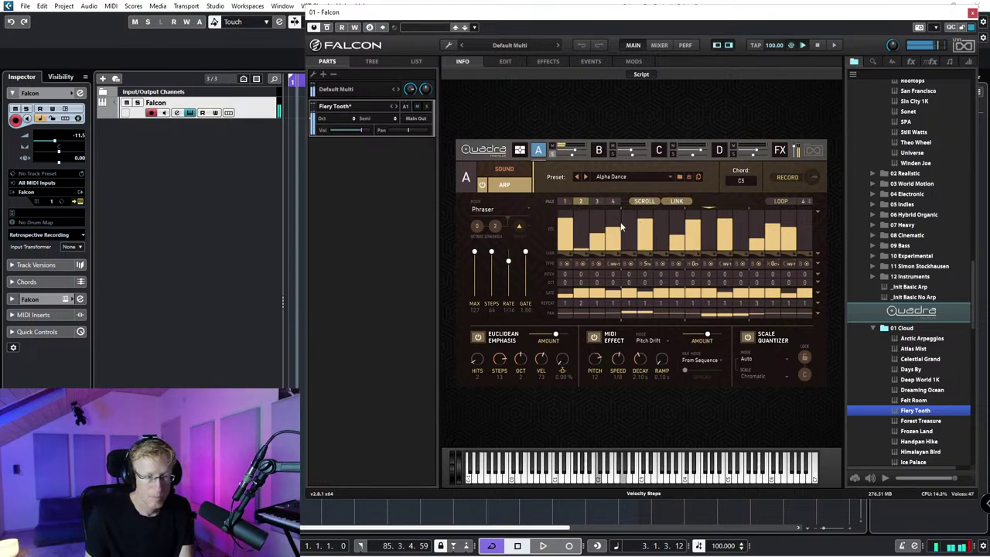
{"action": "left_click", "coordinate": [623, 177]}
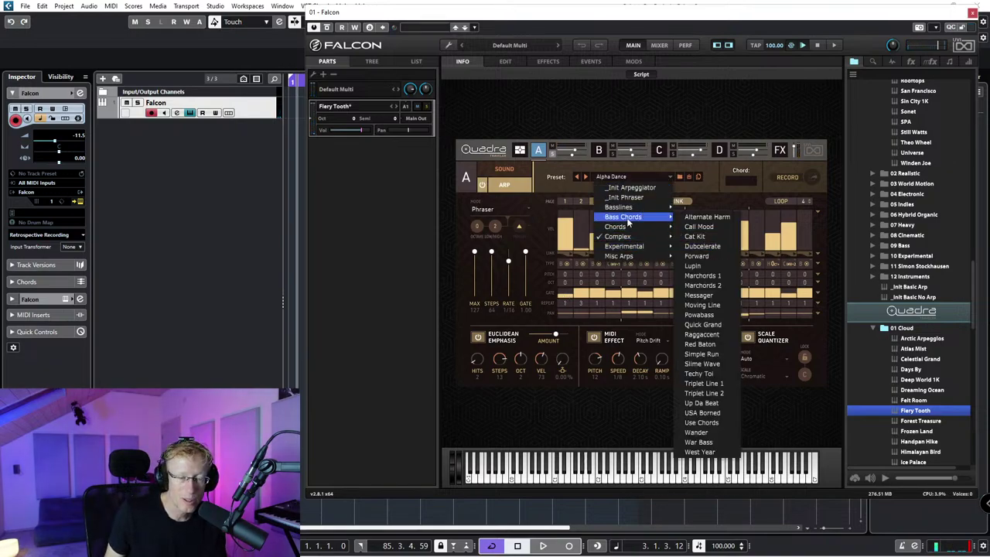
{"action": "mouse_move", "coordinate": [629, 231]}
{"action": "left_click", "coordinate": [710, 226]}
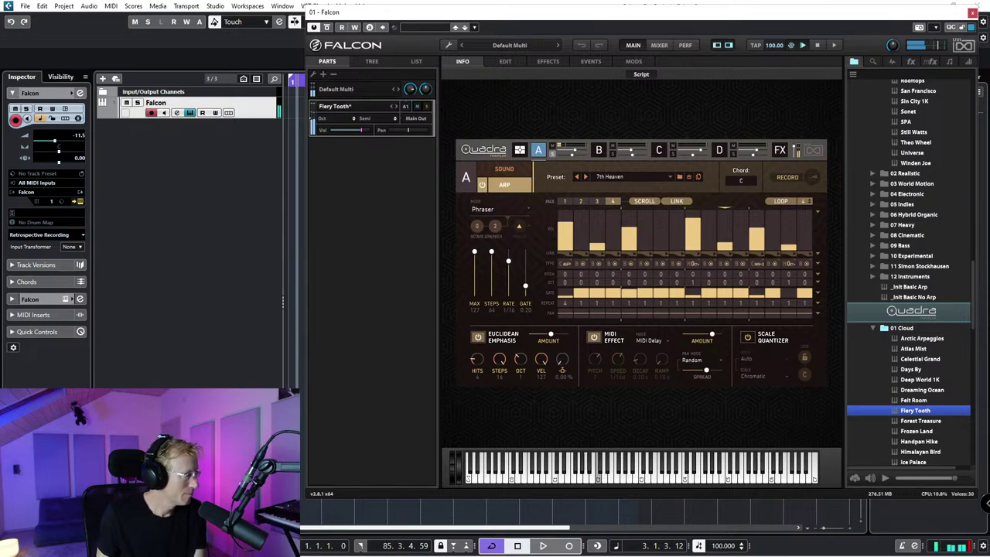
Step: Set layer A's sound to Piano Bastringue from Keyboards and raise its filter frequency to 20 kHz
{"action": "key", "text": "ctrl+w"}
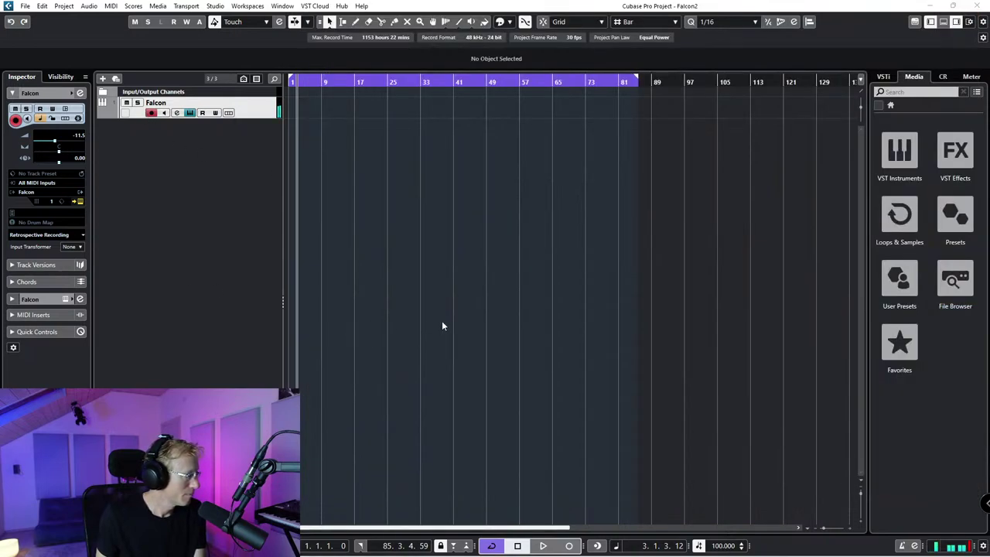
{"action": "key", "text": "ctrl+e"}
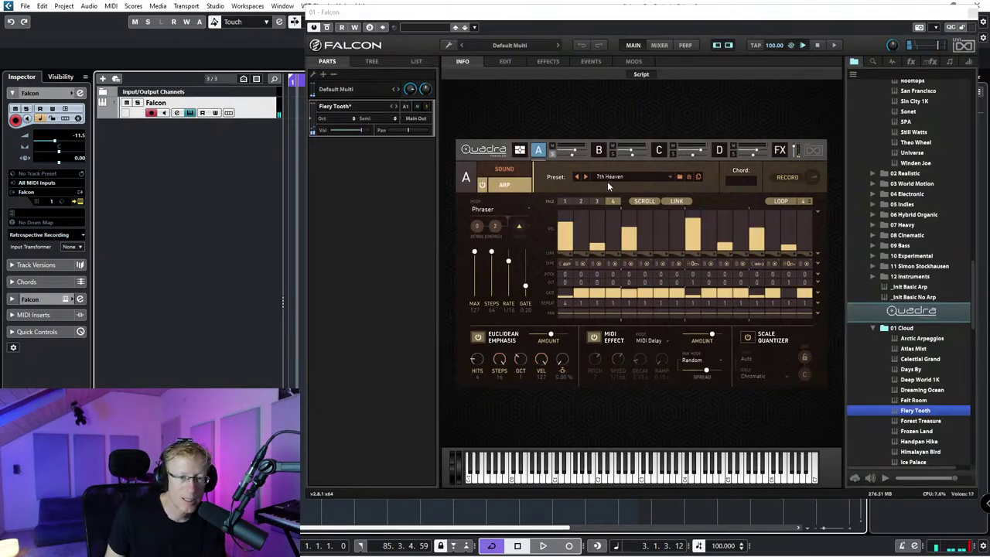
{"action": "left_click", "coordinate": [509, 172]}
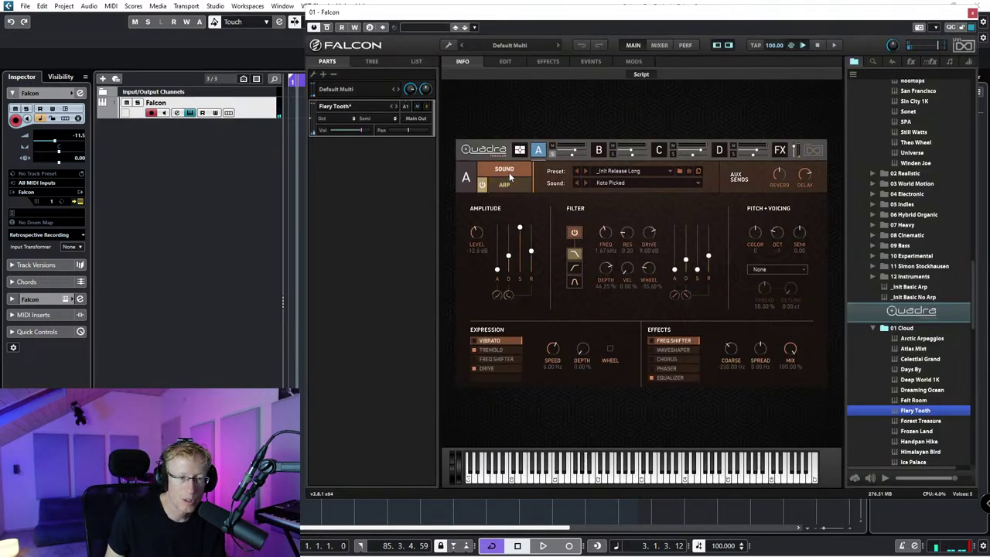
{"action": "left_click", "coordinate": [617, 183]}
{"action": "mouse_move", "coordinate": [625, 216]}
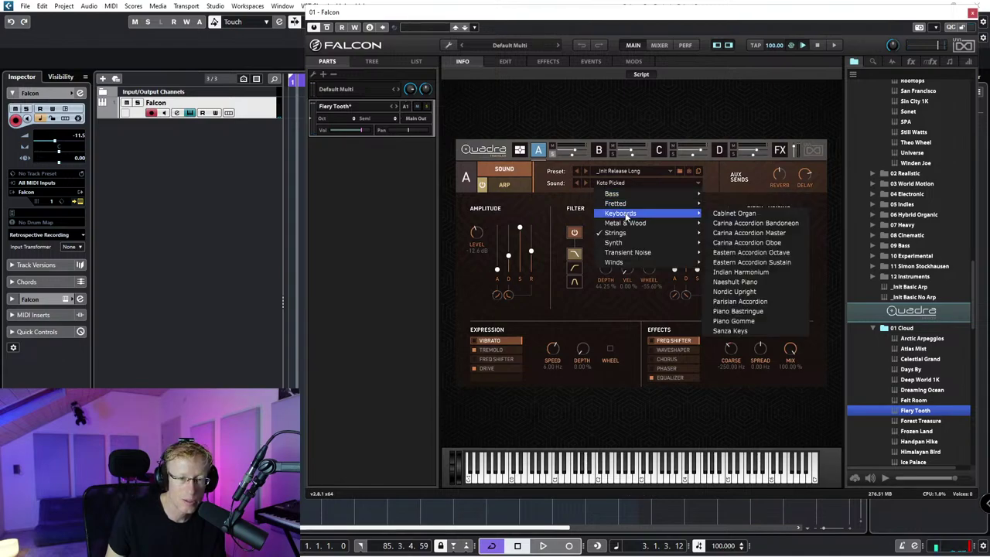
{"action": "left_click", "coordinate": [756, 311]}
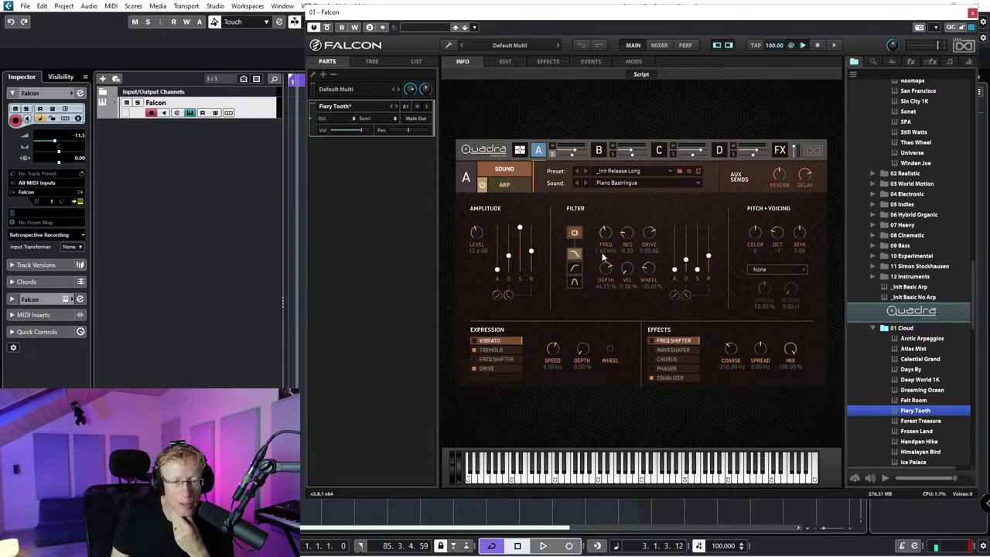
{"action": "mouse_move", "coordinate": [605, 209]}
{"action": "left_mouse_down"}
{"action": "mouse_move", "coordinate": [604, 246]}
{"action": "mouse_move", "coordinate": [608, 203]}
{"action": "left_mouse_up"}
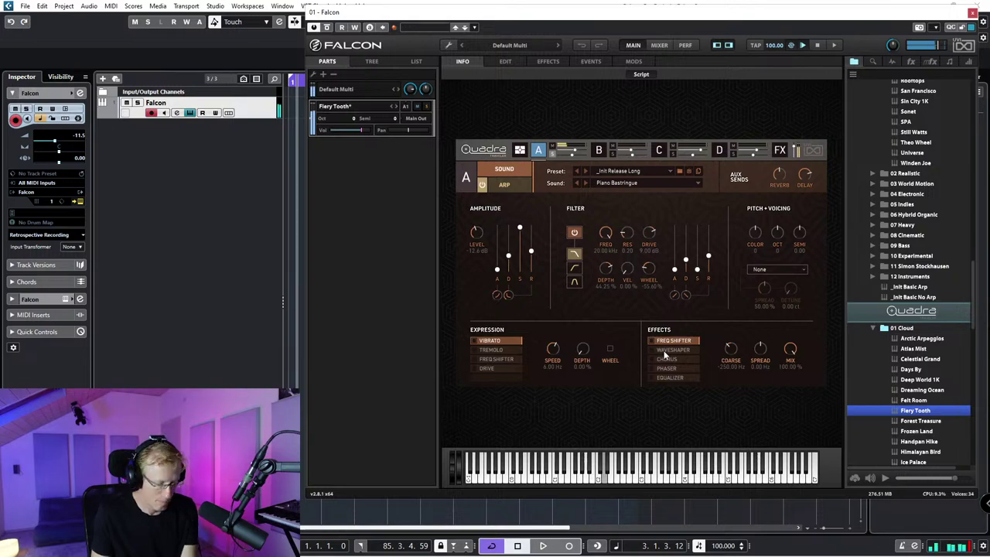
Step: Load the Dreamland arp preset from Basslines on layer A
{"action": "left_click", "coordinate": [513, 186]}
{"action": "left_click", "coordinate": [595, 178]}
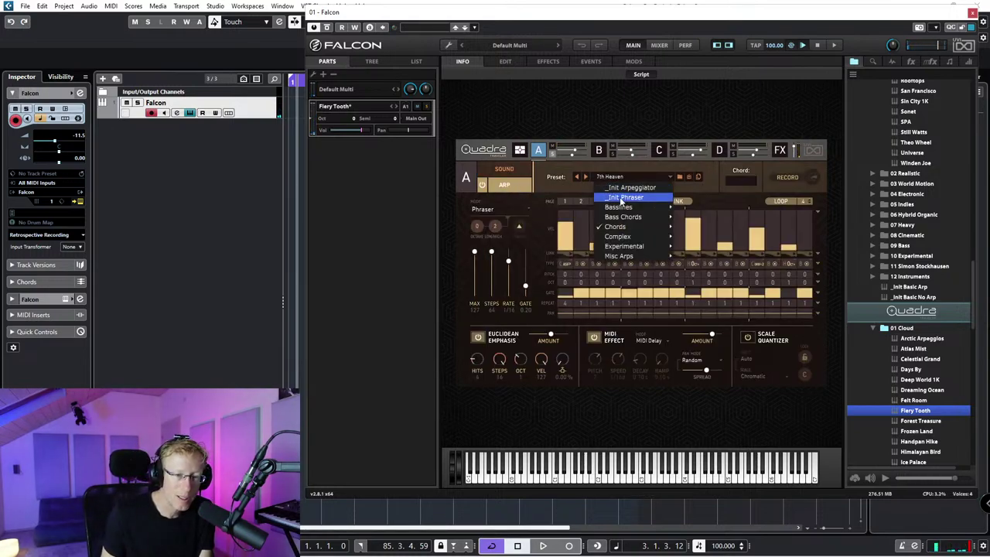
{"action": "mouse_move", "coordinate": [627, 208]}
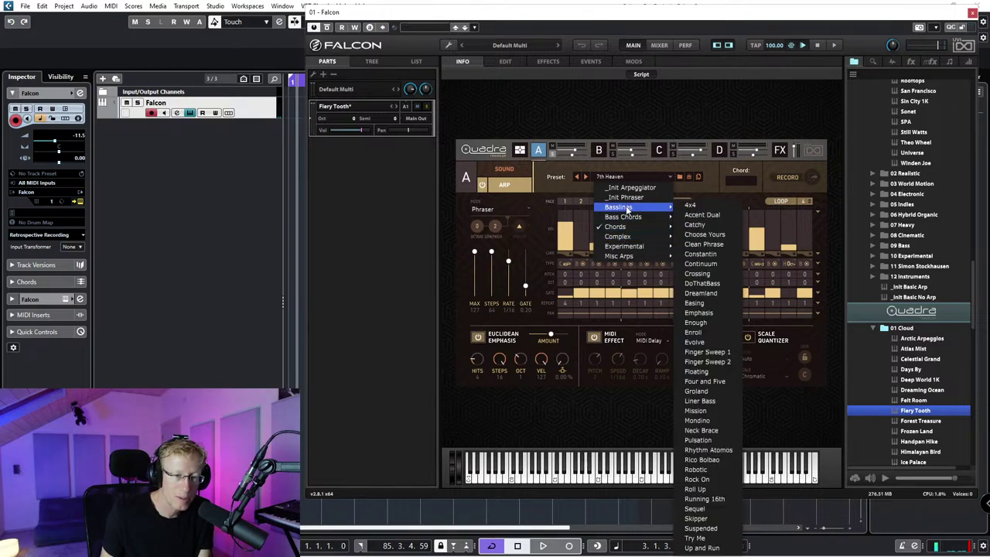
{"action": "left_click", "coordinate": [702, 293]}
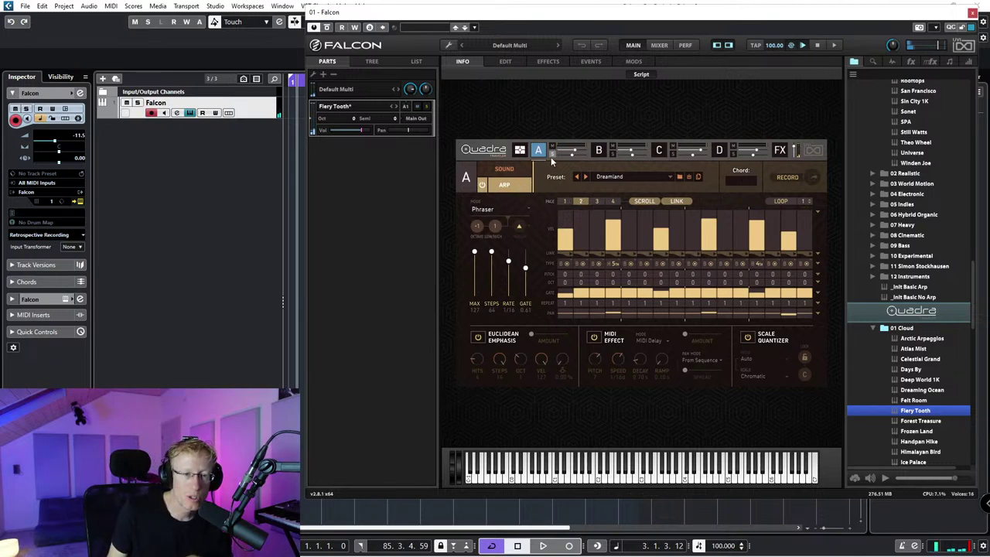
Step: On the four-layer overview, set the highest key of layer A to B2, layer C to C2 and layer D to G#0
{"action": "left_click", "coordinate": [521, 151]}
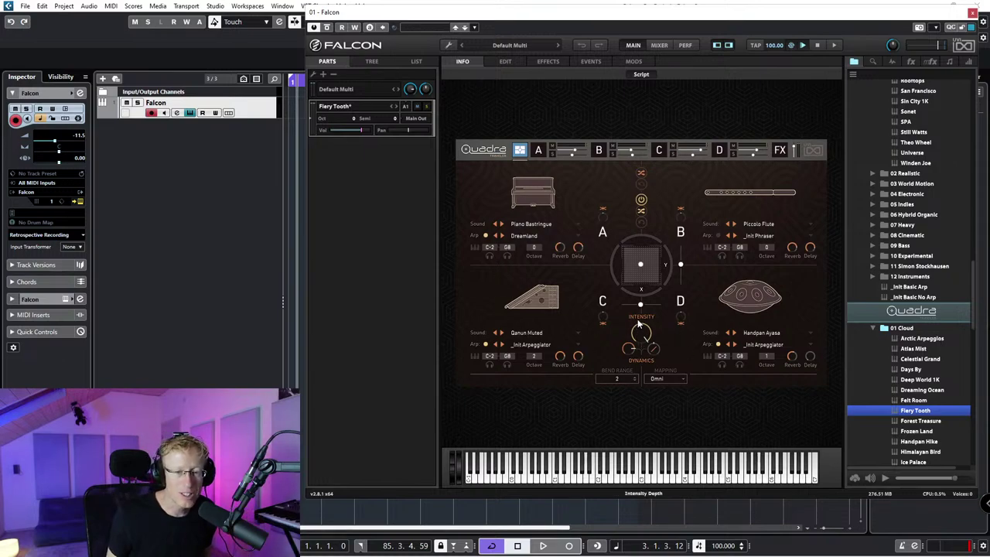
{"action": "left_click_drag", "start_coordinate": [510, 249], "coordinate": [512, 315]}
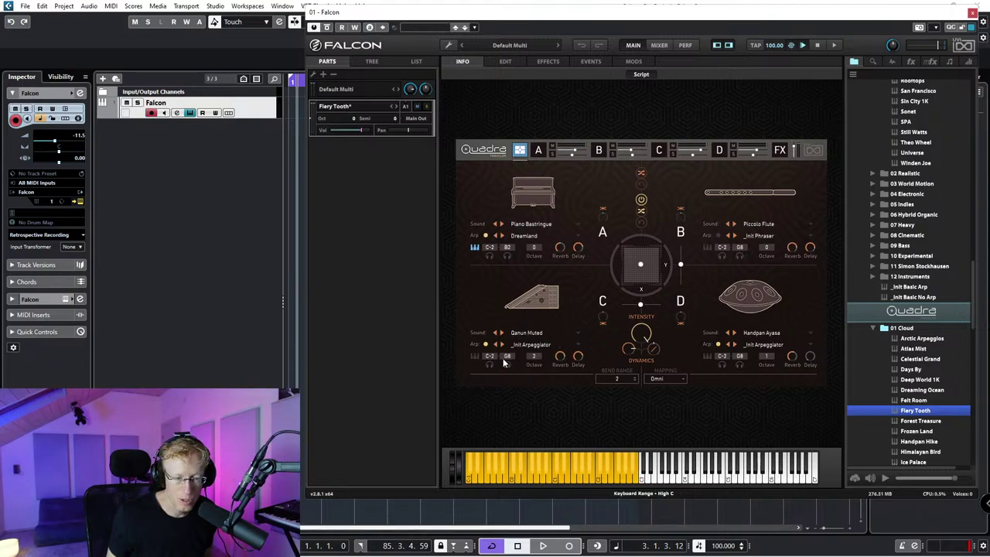
{"action": "left_click_drag", "start_coordinate": [507, 357], "coordinate": [504, 432]}
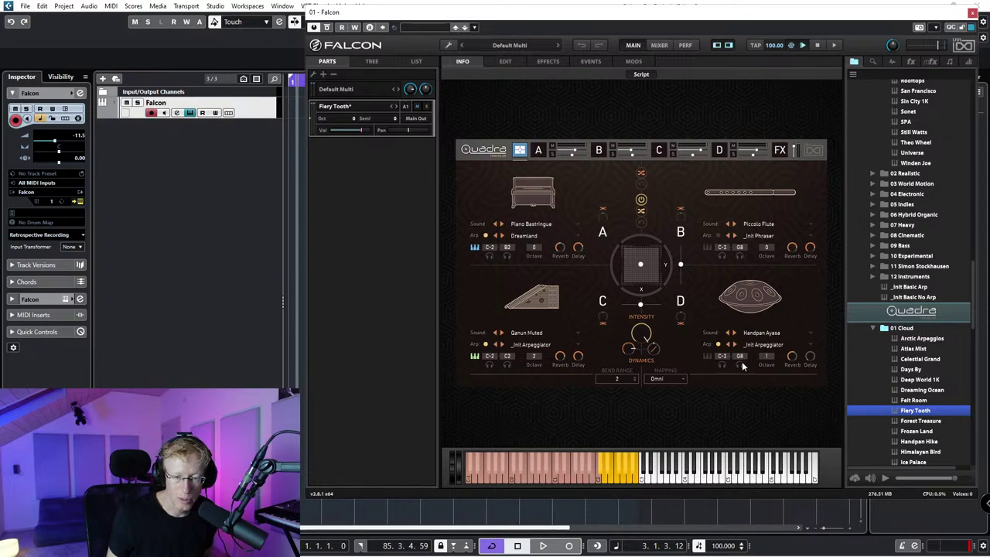
{"action": "left_click_drag", "start_coordinate": [742, 364], "coordinate": [731, 455]}
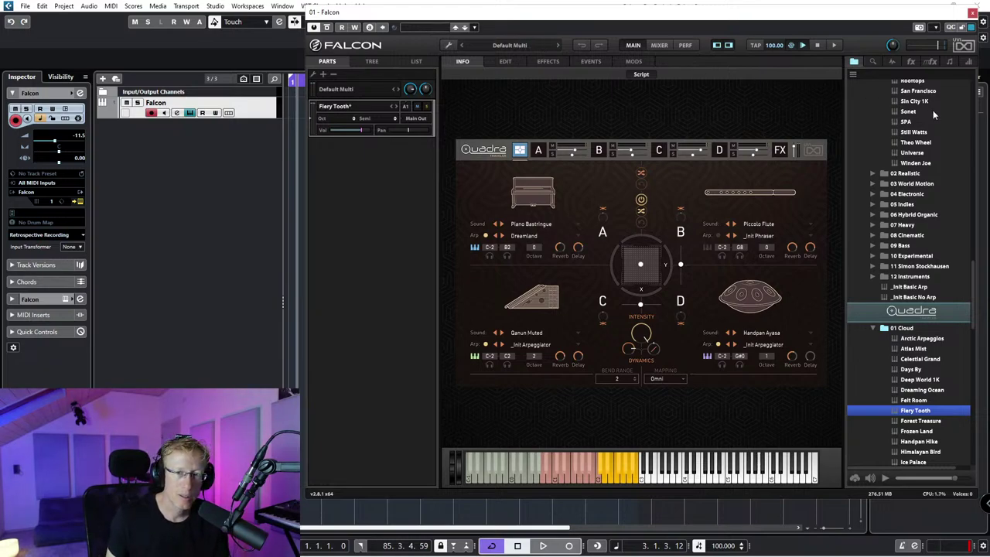
Step: Collapse the three expanded Quadra soundbanks and return to the start of the soundbank list
{"action": "scroll", "coordinate": [913, 155], "scroll_direction": "up", "scroll_amount": 5}
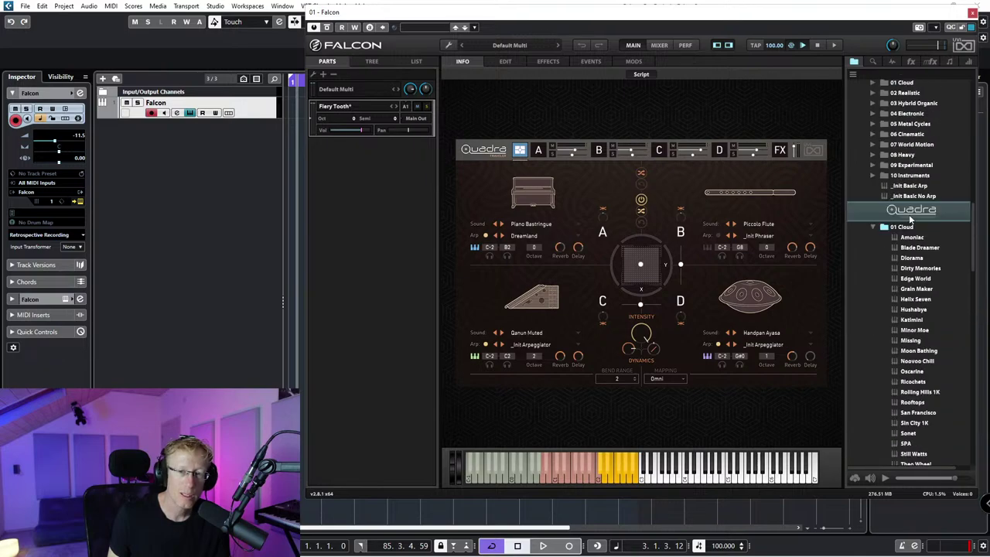
{"action": "left_click", "coordinate": [895, 126]}
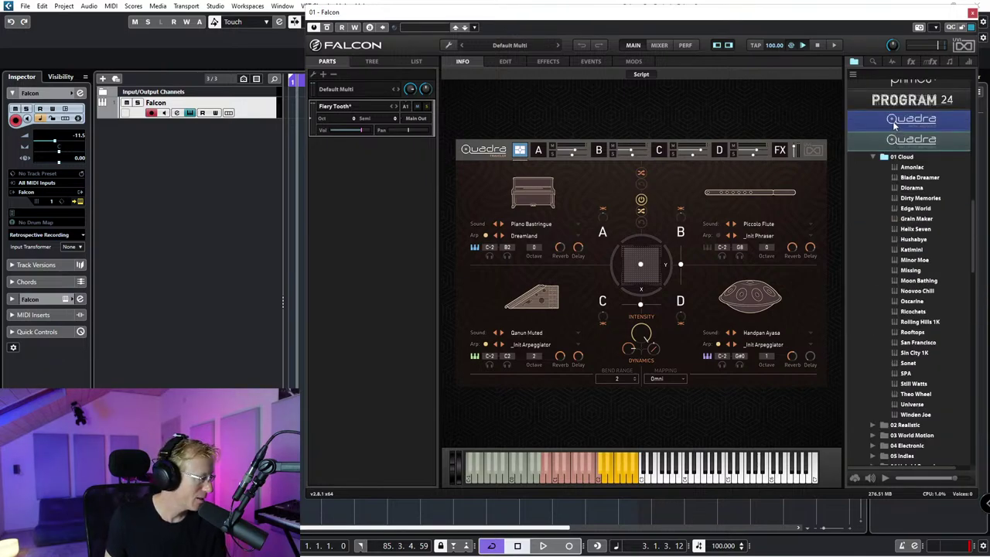
{"action": "left_click", "coordinate": [915, 143]}
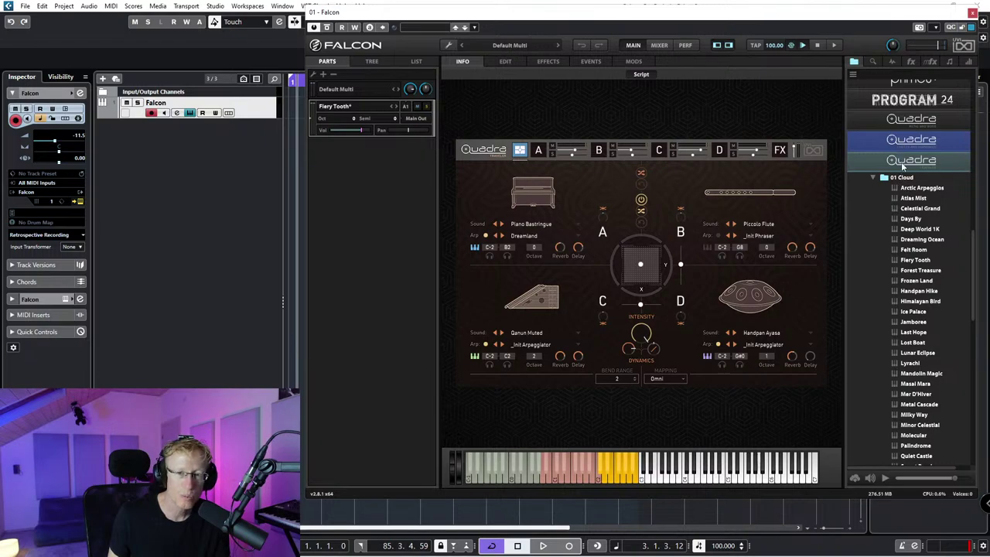
{"action": "left_click", "coordinate": [903, 161]}
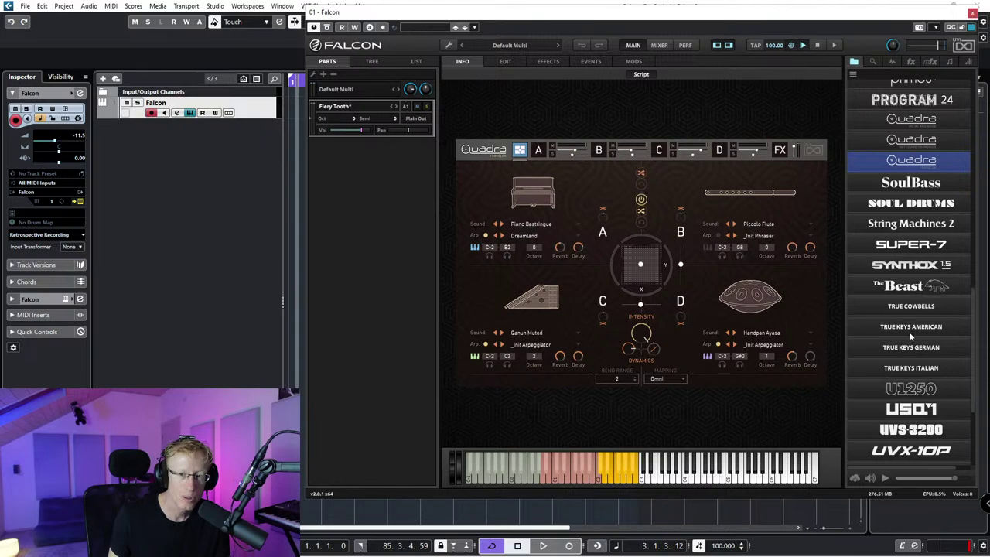
{"action": "scroll", "coordinate": [911, 160], "scroll_direction": "down", "scroll_amount": 4}
{"action": "scroll", "coordinate": [905, 246], "scroll_direction": "up", "scroll_amount": 15}
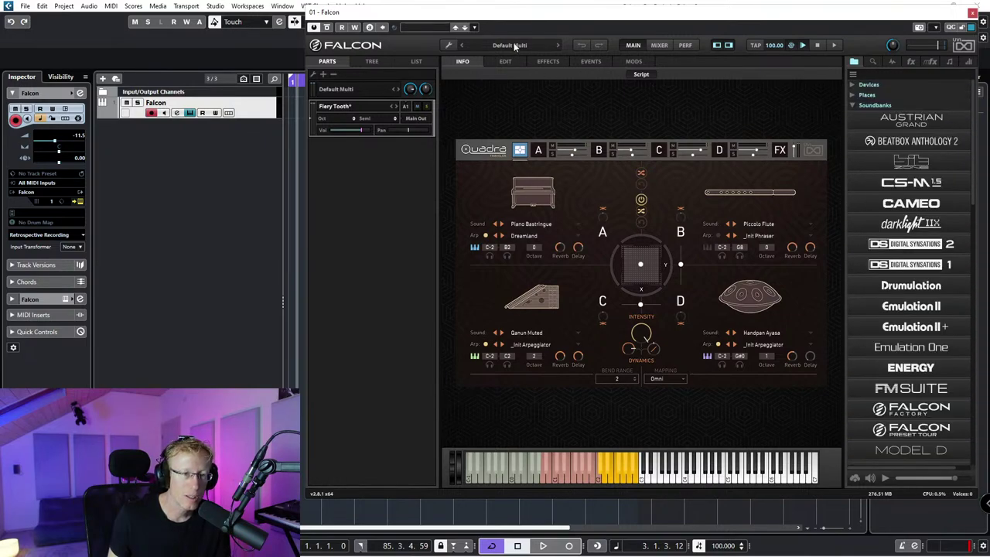
Step: Clear the multi to remove Fiery Tooth and show the edit view of the empty part
{"action": "left_click", "coordinate": [449, 45]}
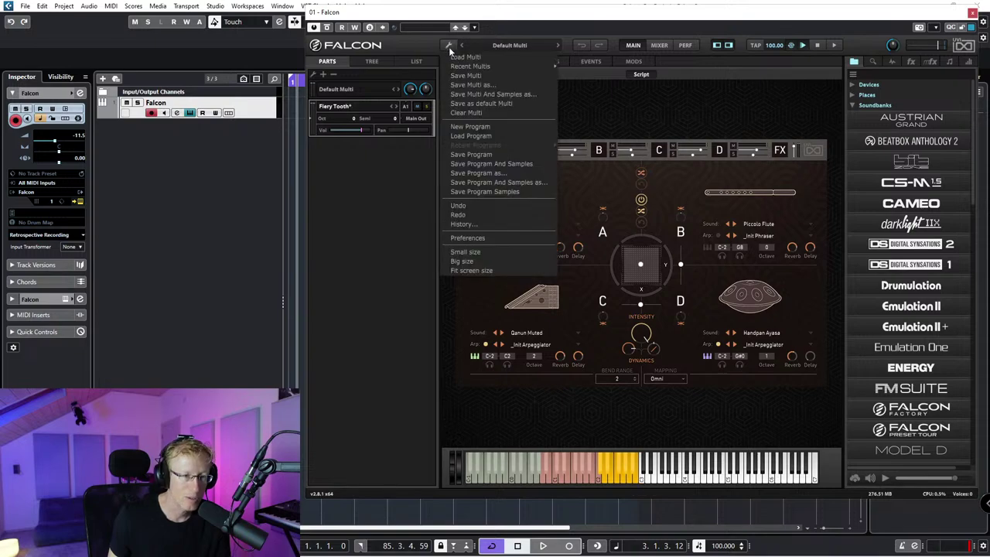
{"action": "left_click", "coordinate": [469, 116]}
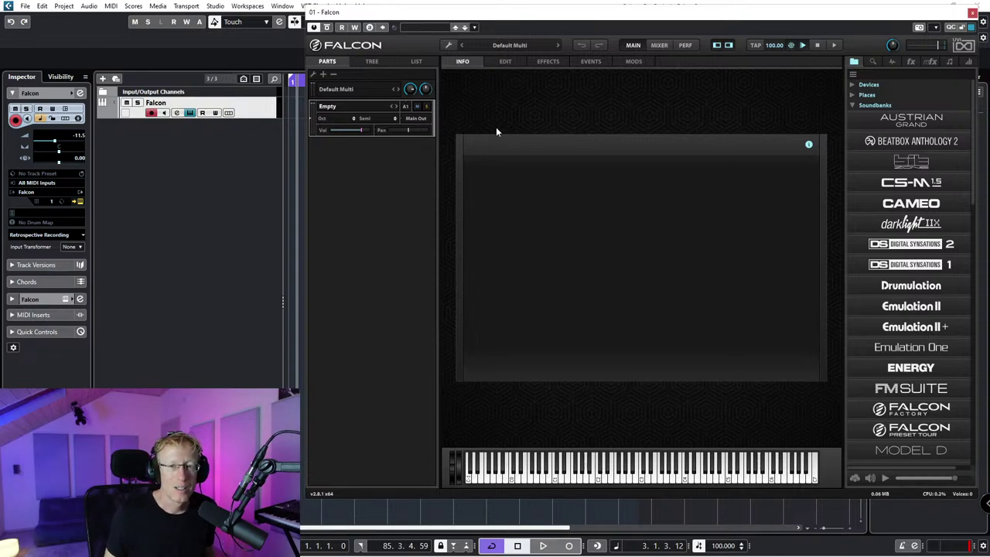
{"action": "left_click", "coordinate": [504, 62]}
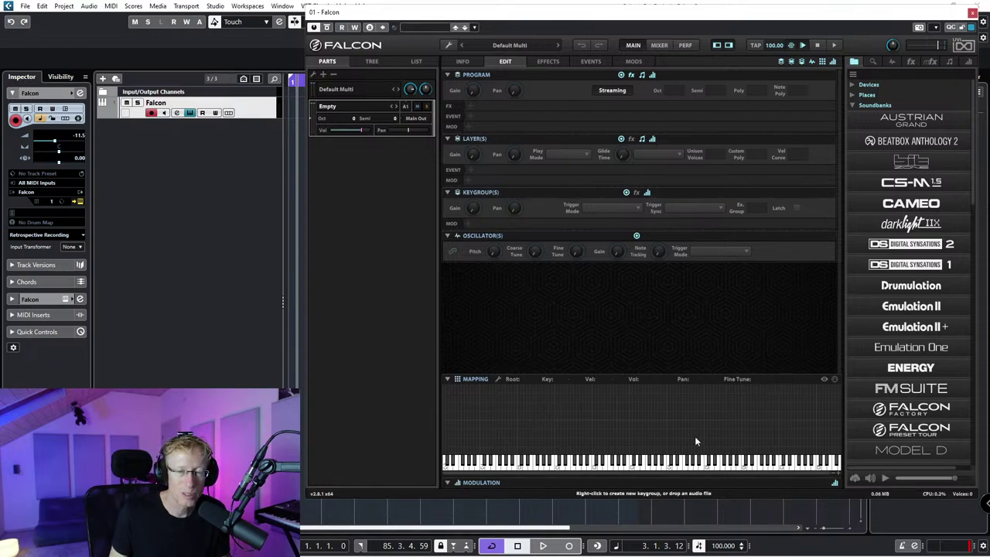
Step: Show the oscillator browser and examine the oscillator types listed under Sample and Synthesis
{"action": "left_click", "coordinate": [891, 61]}
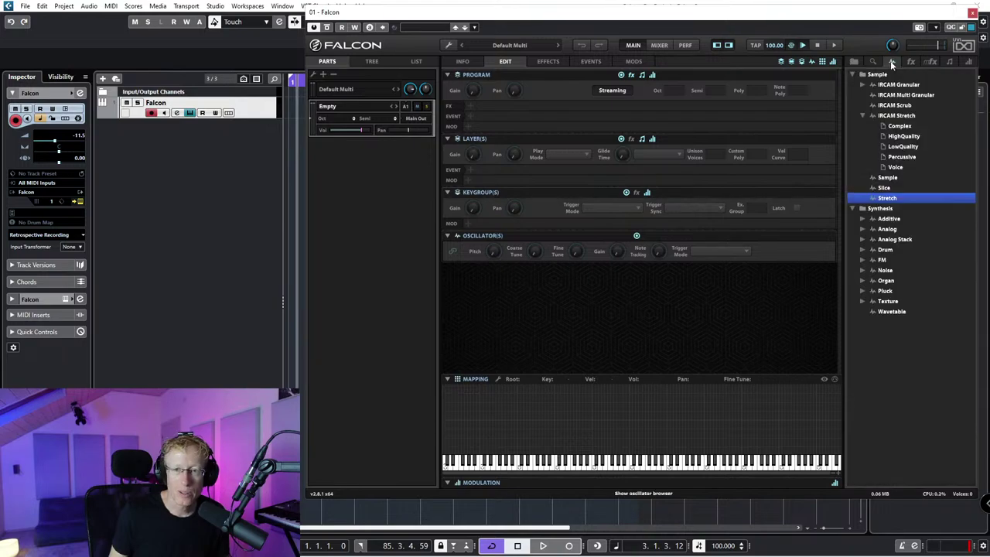
{"action": "left_click", "coordinate": [862, 115]}
{"action": "left_click", "coordinate": [853, 73]}
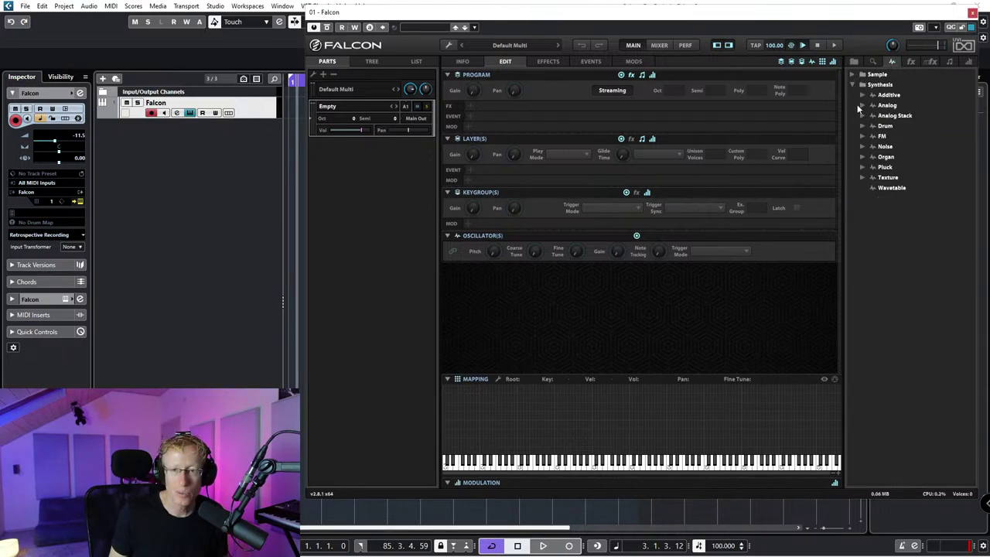
{"action": "left_click", "coordinate": [853, 84]}
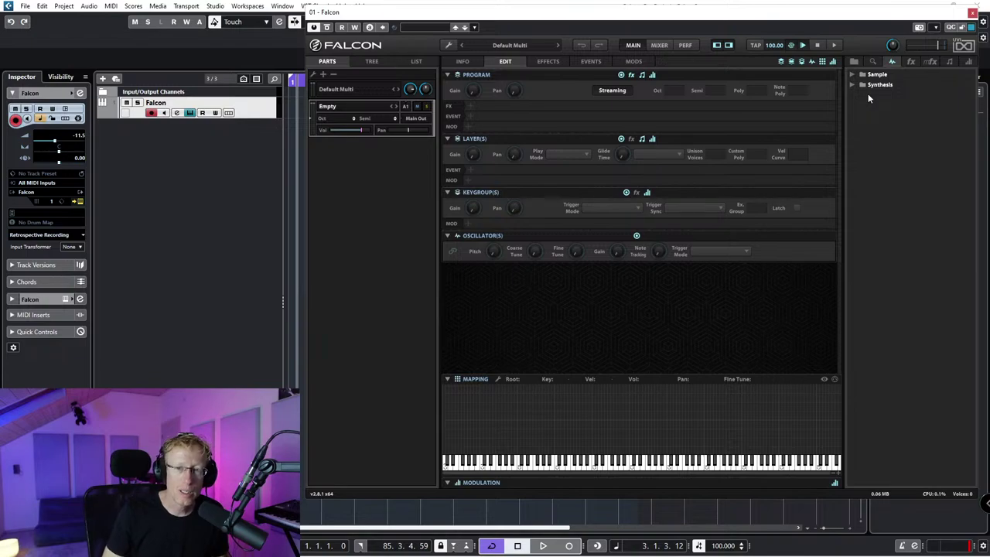
{"action": "left_click", "coordinate": [852, 75]}
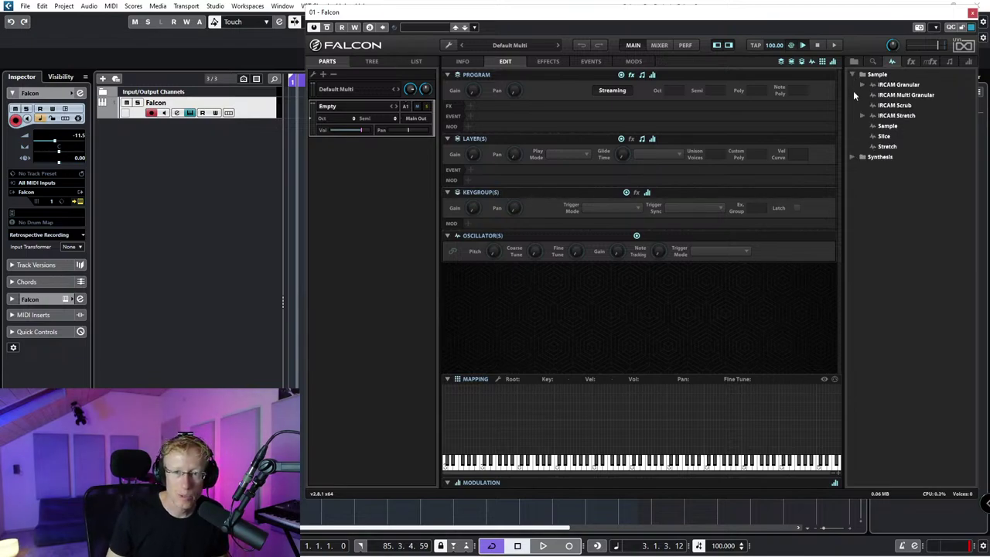
{"action": "left_click", "coordinate": [854, 156]}
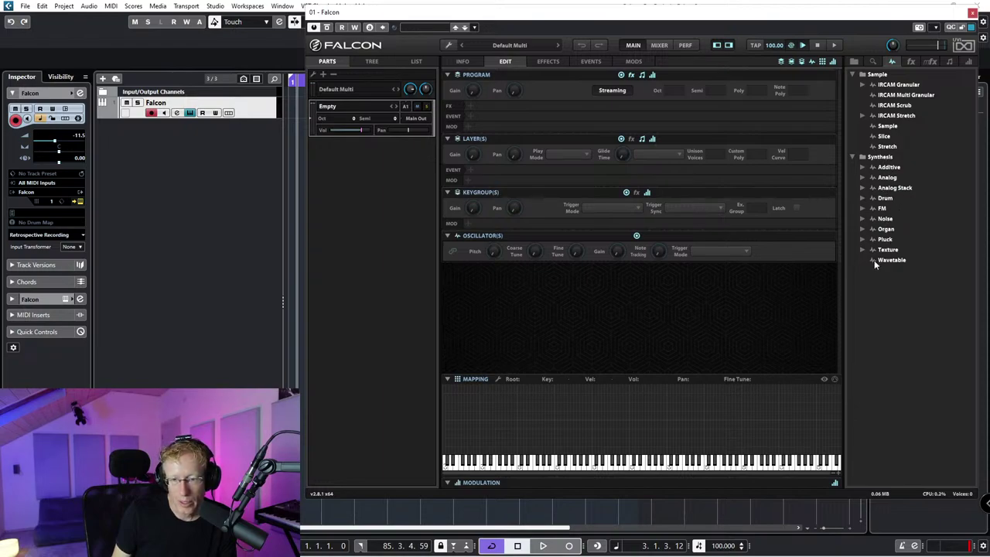
Step: Add a Wavetable oscillator to the mapping as a keygroup spanning C3 to B3
{"action": "left_click", "coordinate": [921, 263]}
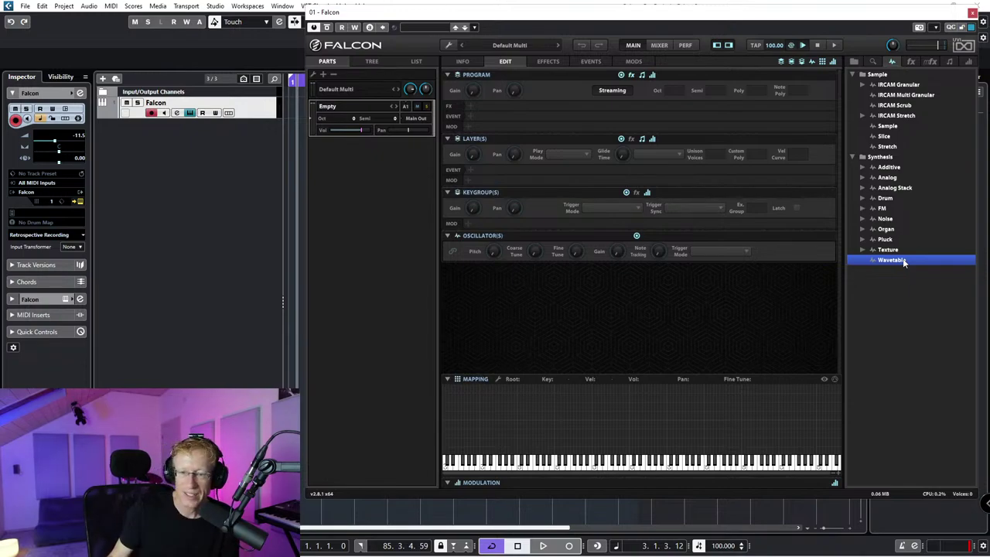
{"action": "left_click_drag", "start_coordinate": [903, 259], "coordinate": [634, 408]}
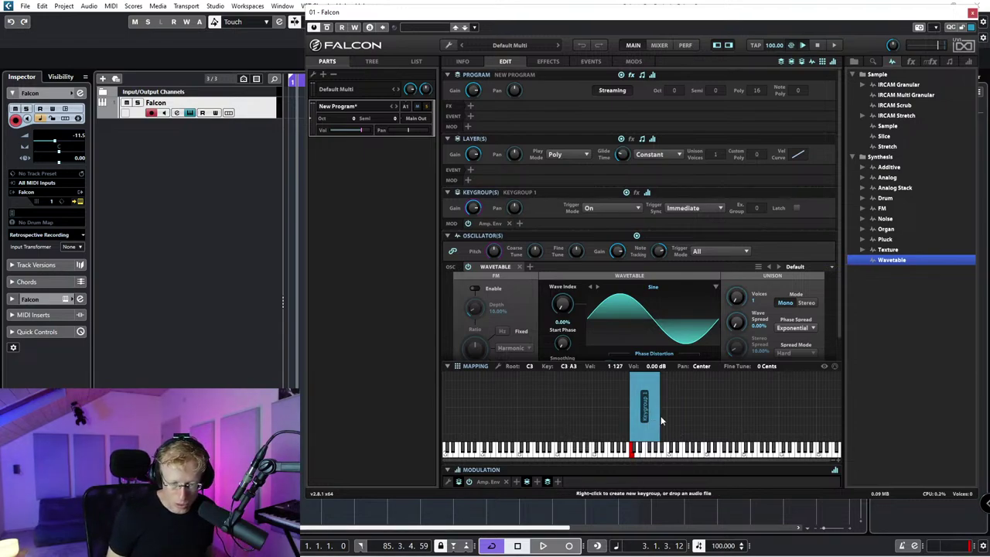
{"action": "left_click_drag", "start_coordinate": [660, 416], "coordinate": [666, 418]}
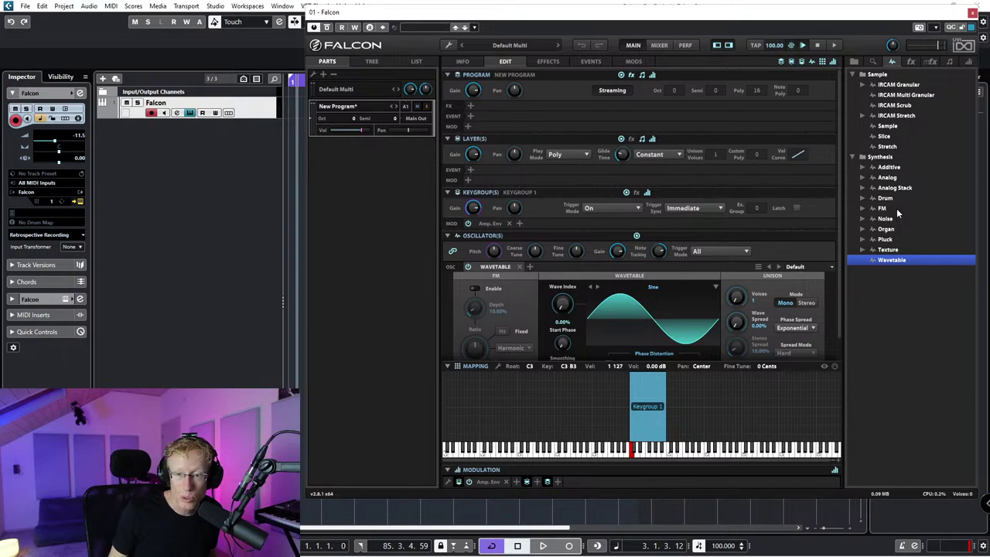
Step: Add the Analog Stack preset Chord Saw min7911 to the mapping as a second keygroup spanning C4 to G#6
{"action": "left_click", "coordinate": [850, 189]}
{"action": "left_click", "coordinate": [862, 188]}
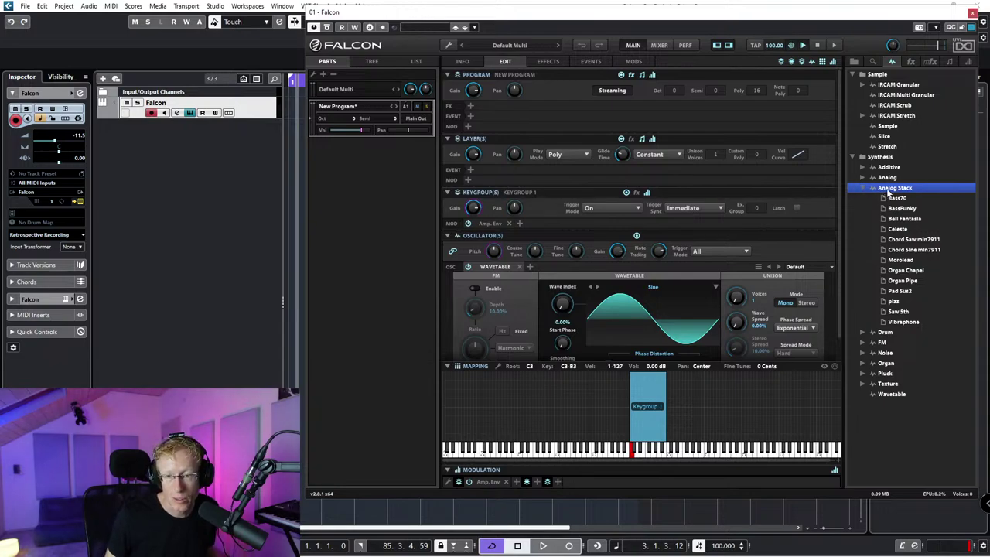
{"action": "left_click", "coordinate": [902, 230]}
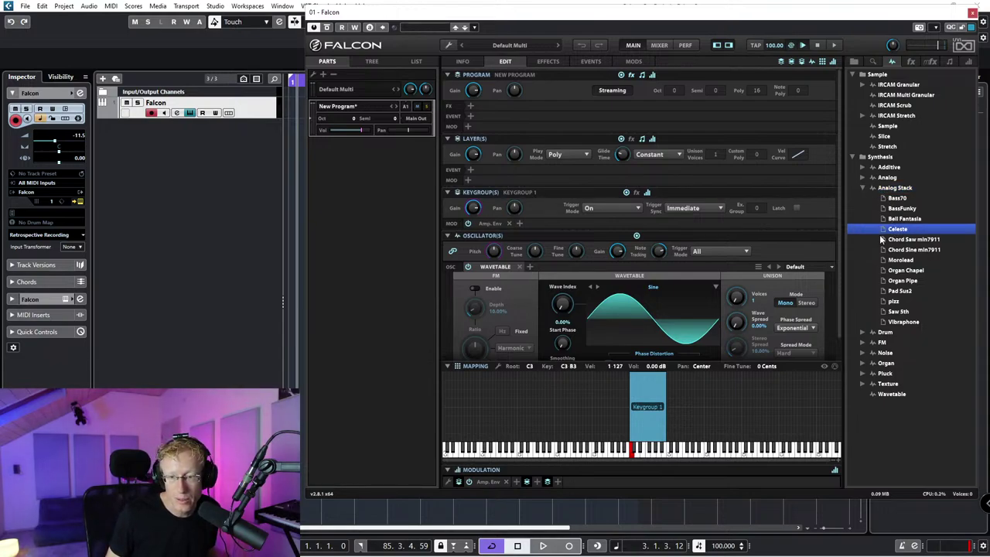
{"action": "left_click", "coordinate": [928, 240]}
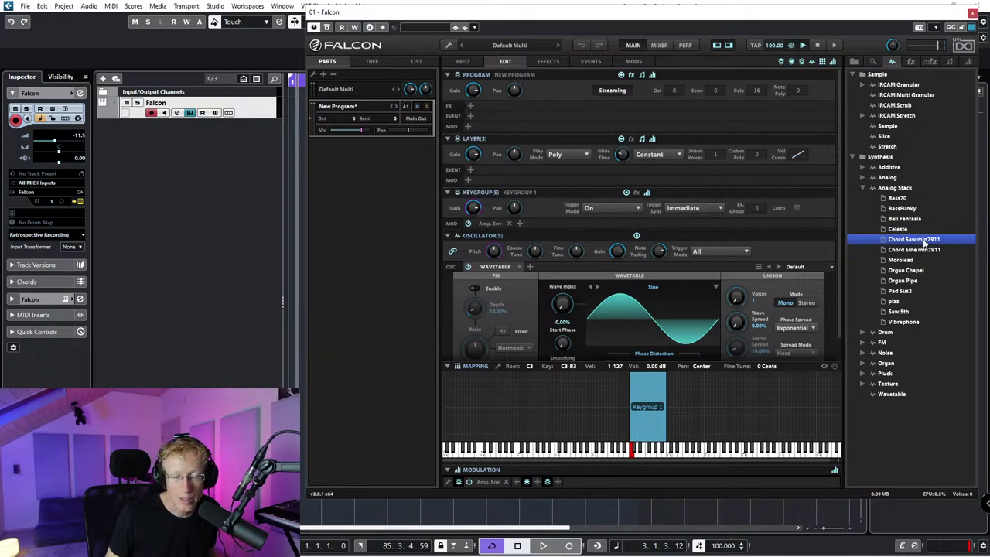
{"action": "left_click_drag", "start_coordinate": [925, 244], "coordinate": [769, 395]}
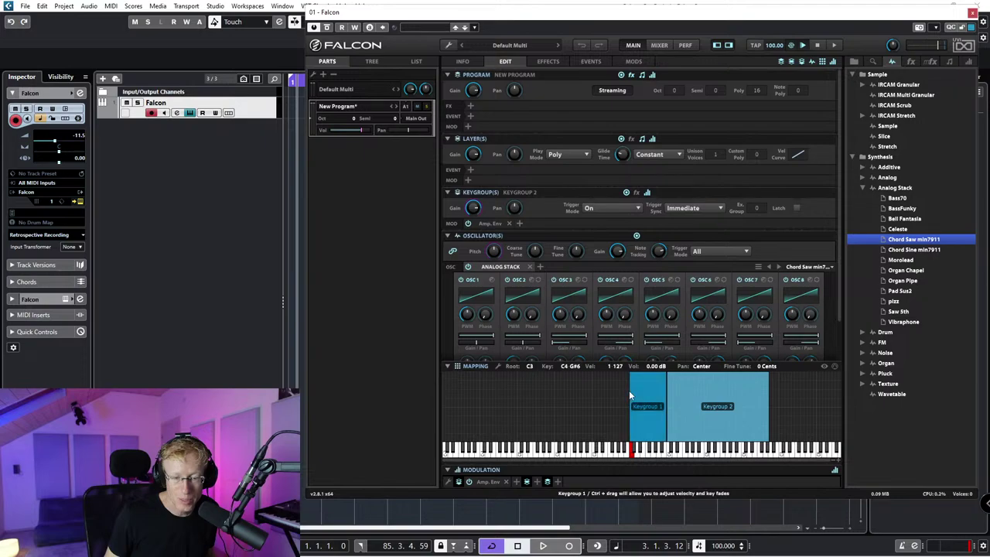
Step: Extend the Wavetable keygroup down to C-2 and the Analog Stack keygroup up to G8
{"action": "left_click", "coordinate": [630, 396]}
{"action": "left_click_drag", "start_coordinate": [522, 390], "coordinate": [442, 390]}
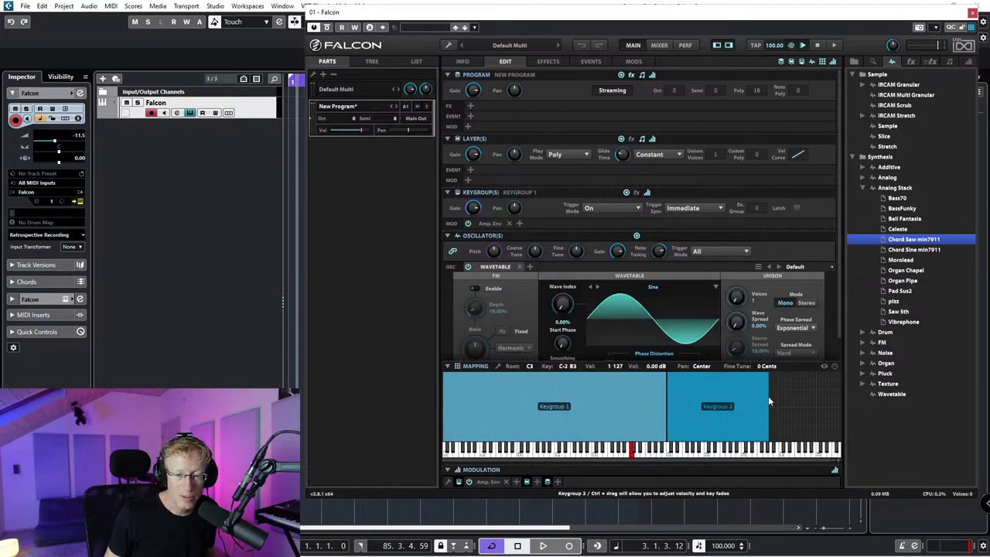
{"action": "left_click_drag", "start_coordinate": [768, 399], "coordinate": [880, 395]}
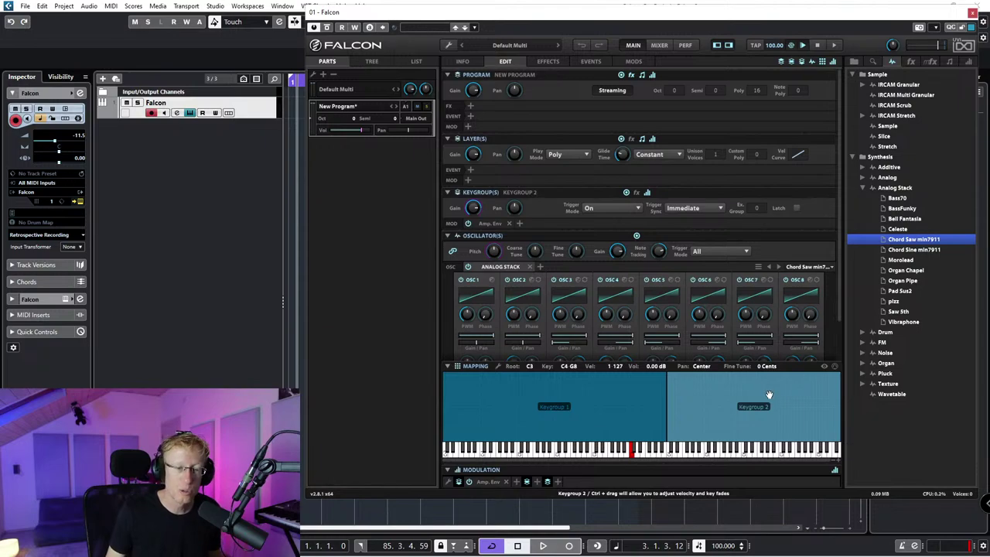
Step: Set the Wavetable oscillator of Keygroup 1 to the Express Overtones wavetable from the Dirty category, and select Keygroup 2 in the mapping
{"action": "left_click", "coordinate": [544, 393]}
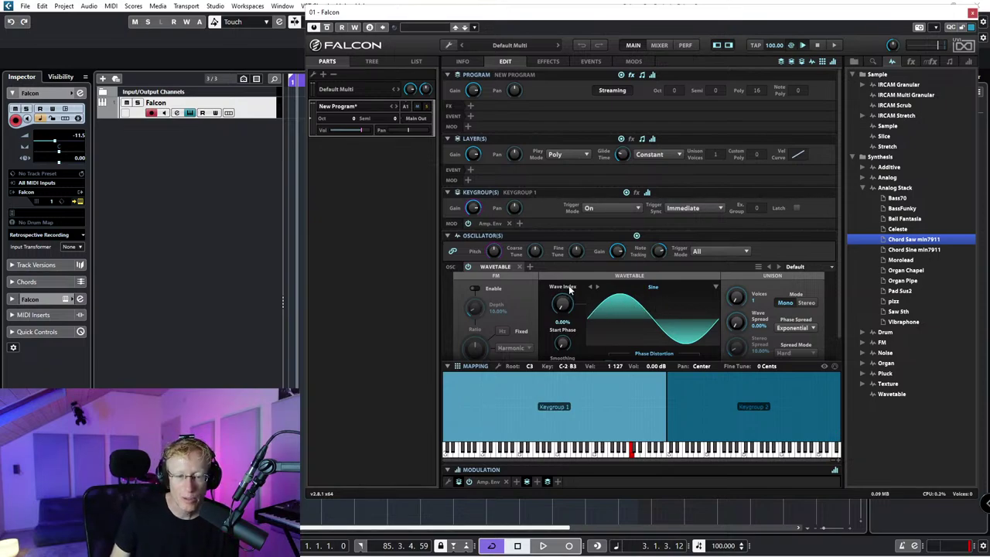
{"action": "left_click", "coordinate": [598, 287]}
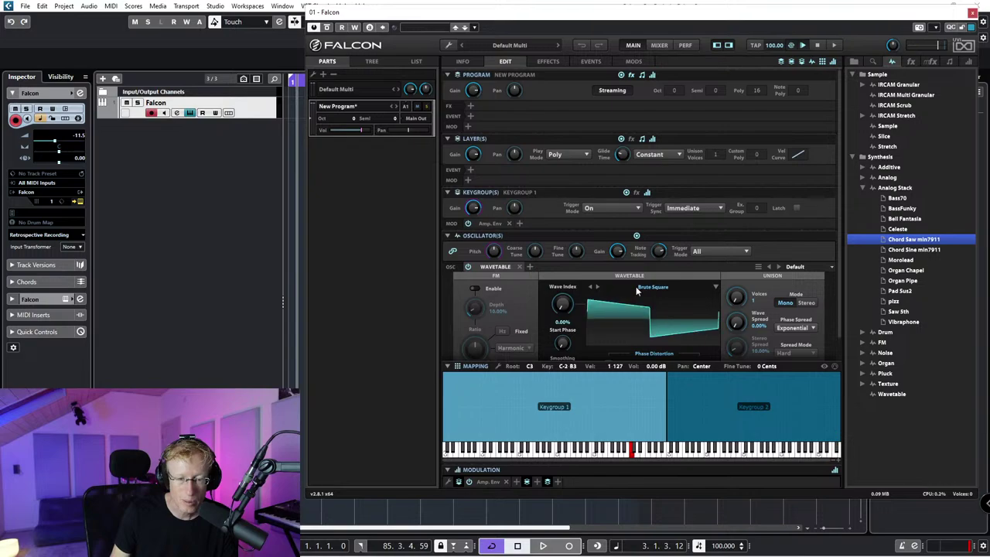
{"action": "left_click", "coordinate": [640, 289]}
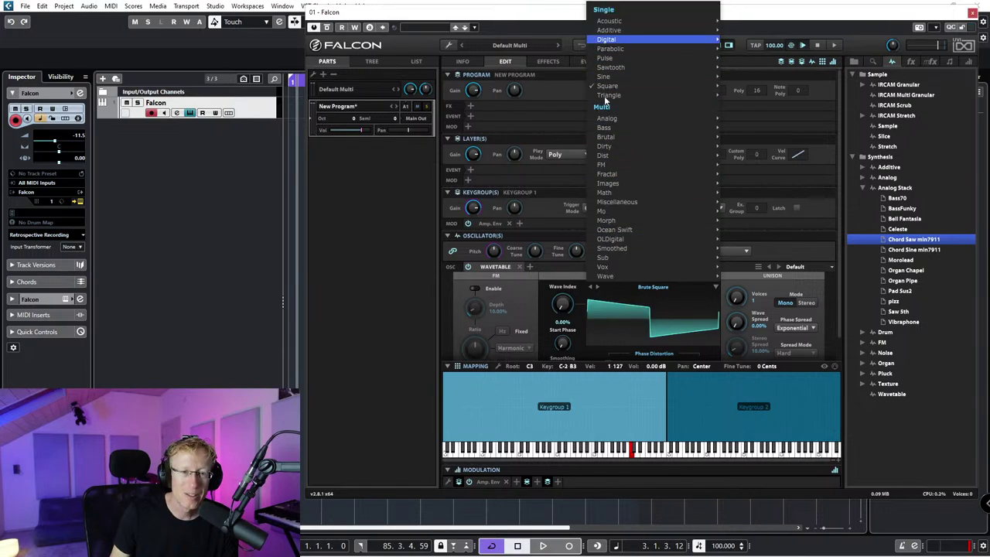
{"action": "mouse_move", "coordinate": [614, 152]}
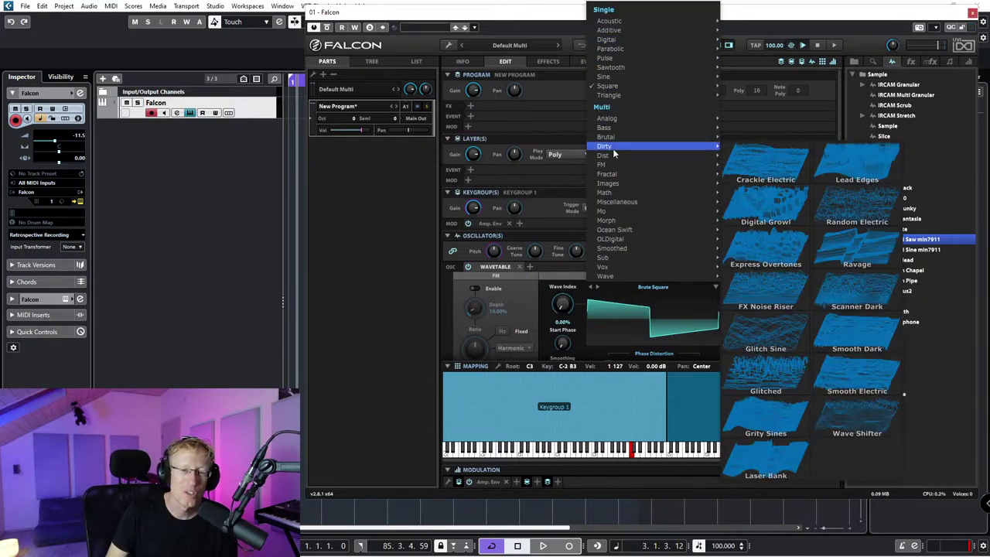
{"action": "left_click", "coordinate": [757, 244]}
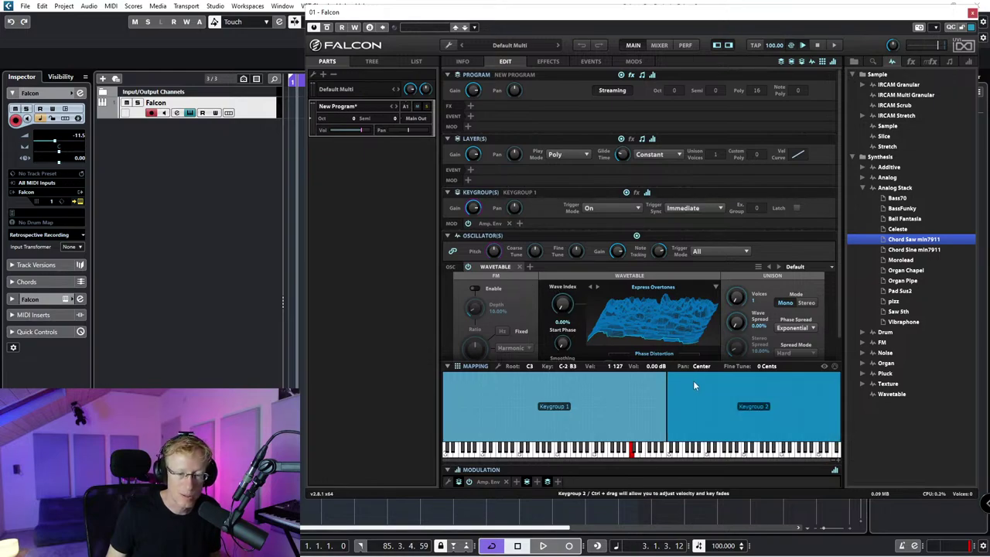
{"action": "left_click", "coordinate": [752, 406]}
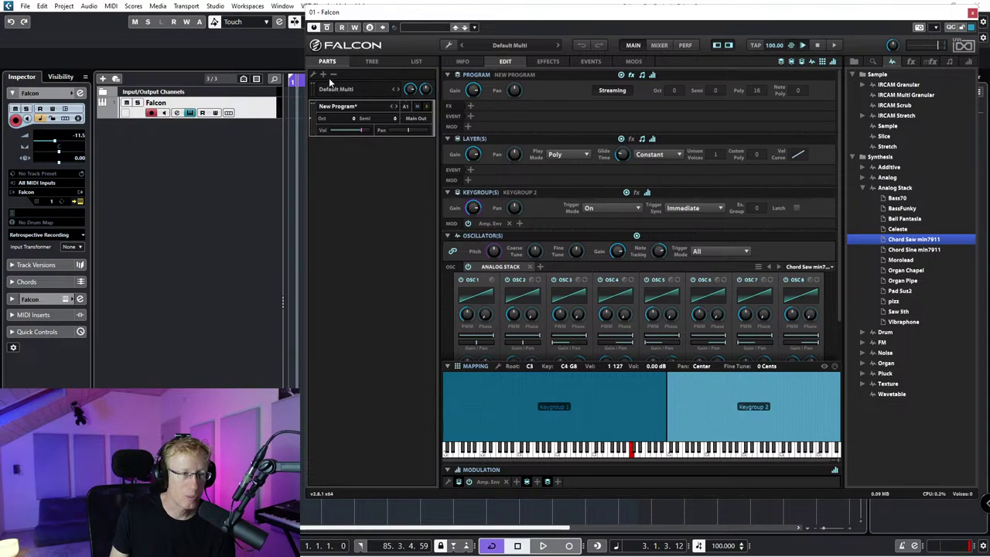
{"action": "right_click", "coordinate": [353, 109]}
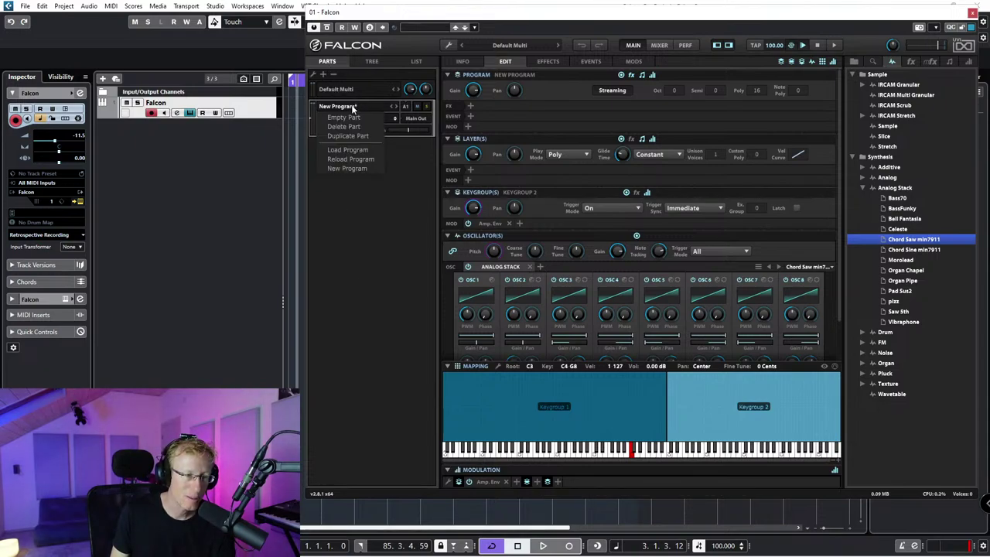
{"action": "double_click", "coordinate": [344, 106]}
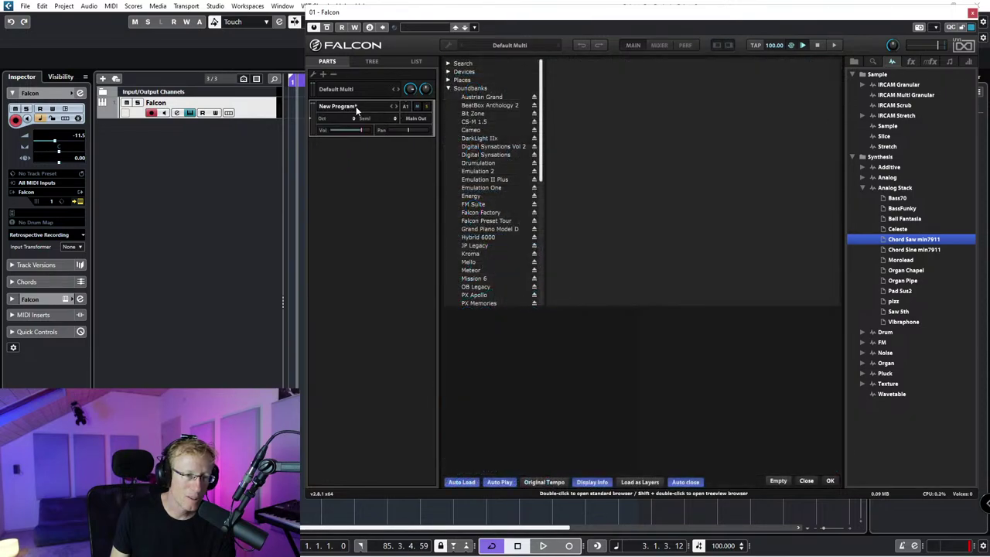
{"action": "left_click", "coordinate": [827, 481]}
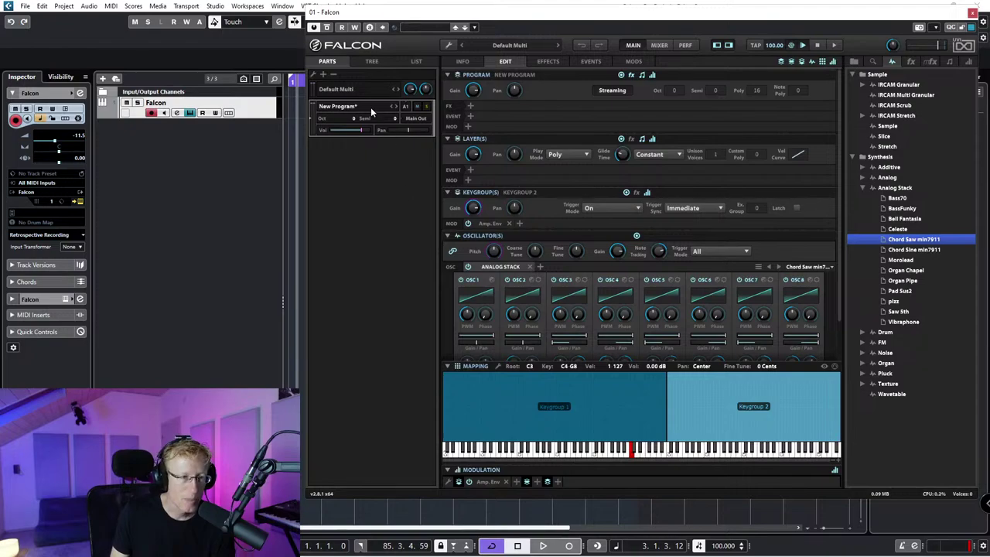
{"action": "right_click", "coordinate": [336, 110]}
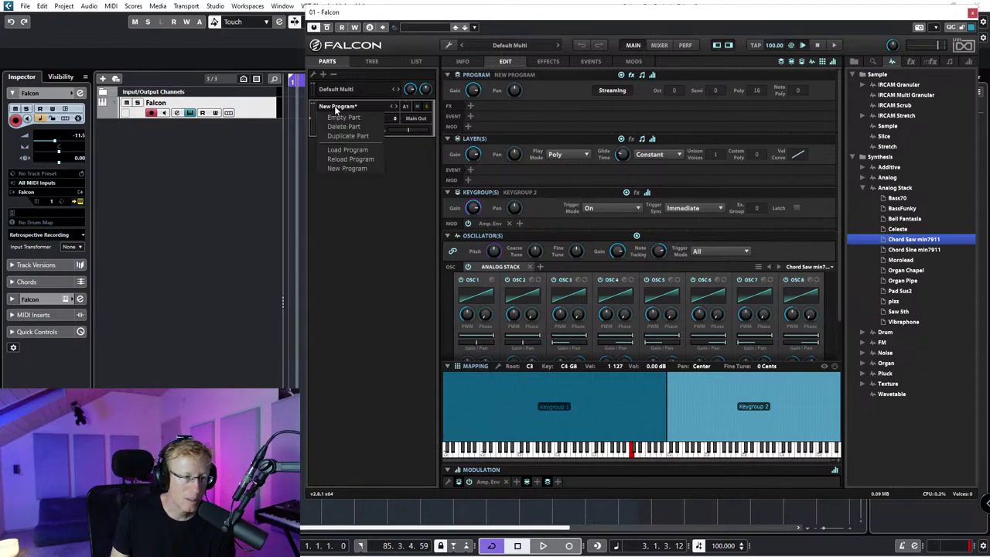
{"action": "left_click", "coordinate": [398, 142]}
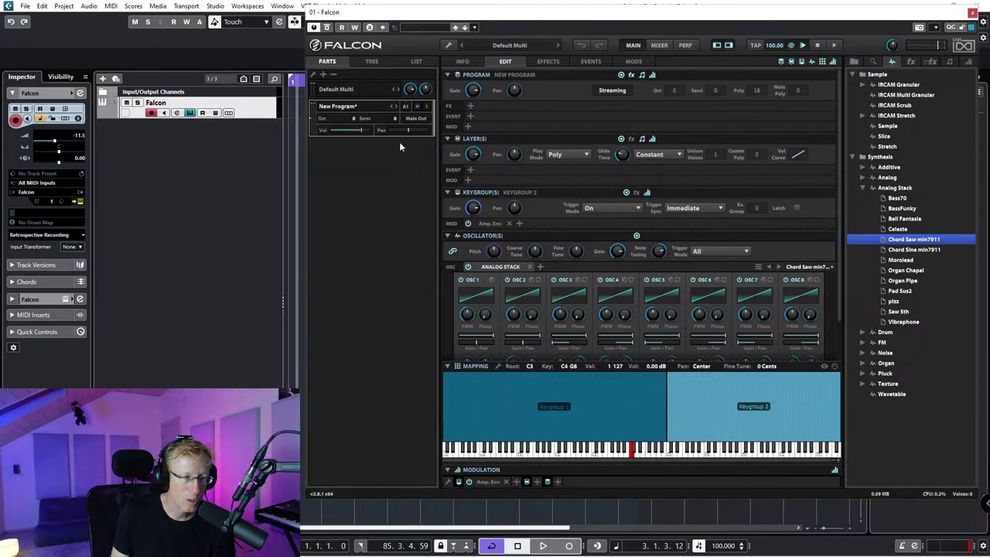
{"action": "right_click", "coordinate": [332, 109]}
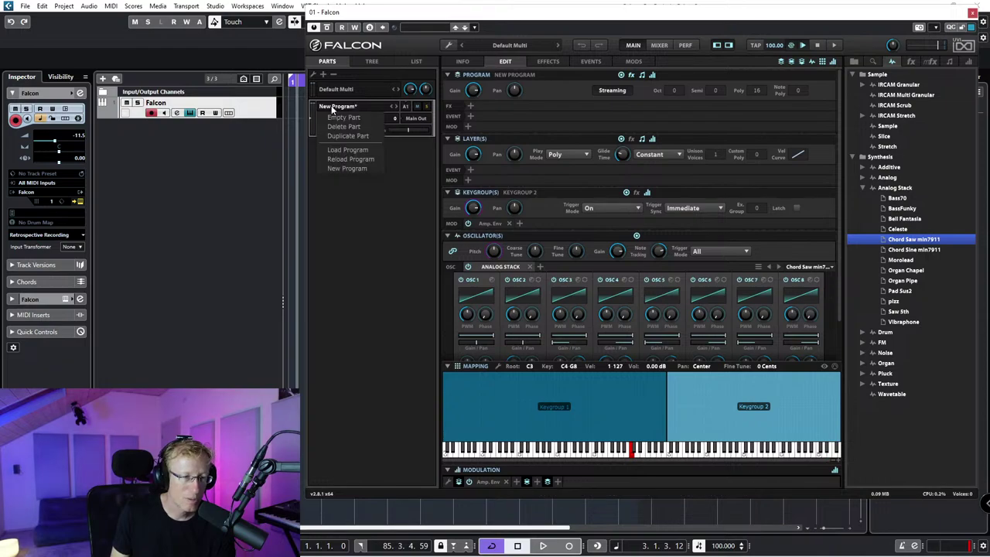
{"action": "left_click", "coordinate": [347, 149]}
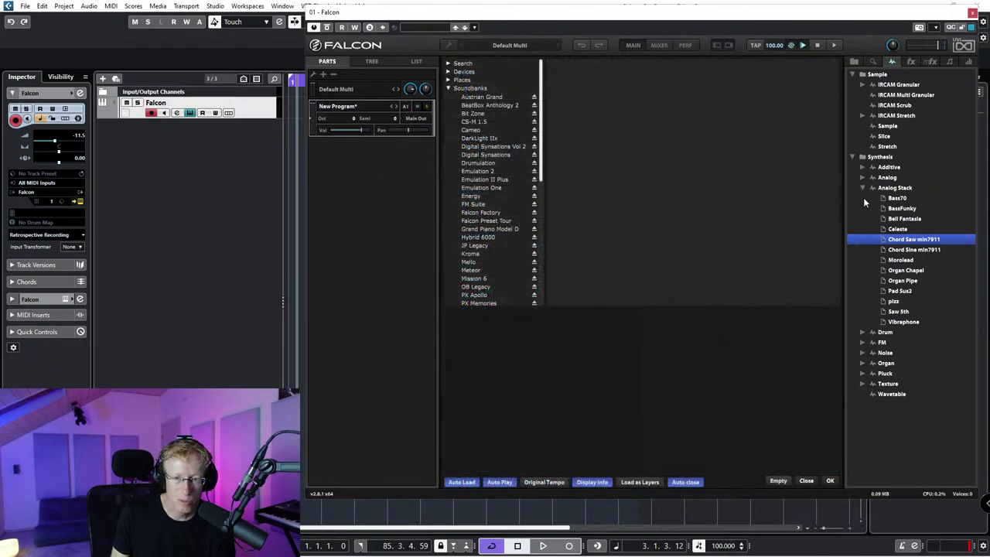
{"action": "left_click", "coordinate": [830, 480]}
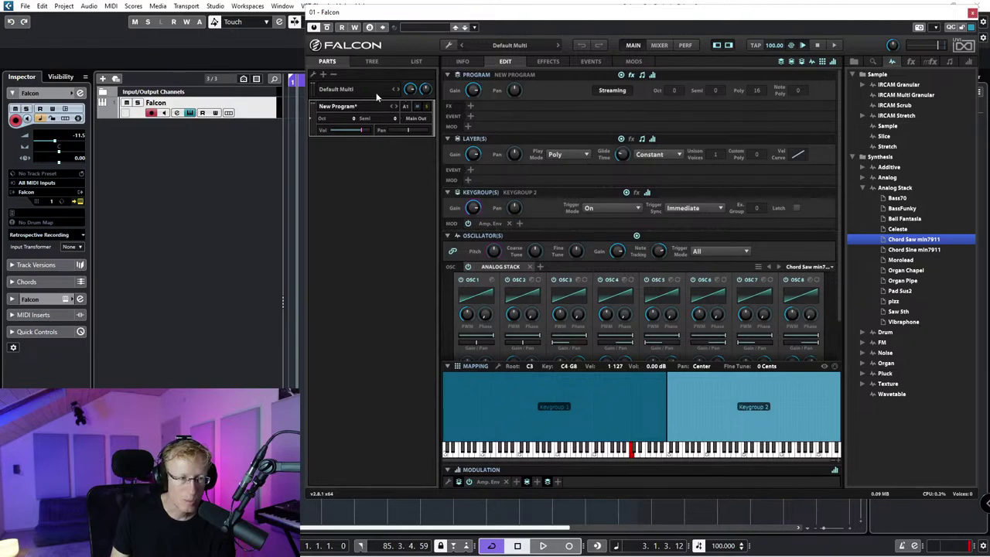
{"action": "left_click", "coordinate": [450, 45]}
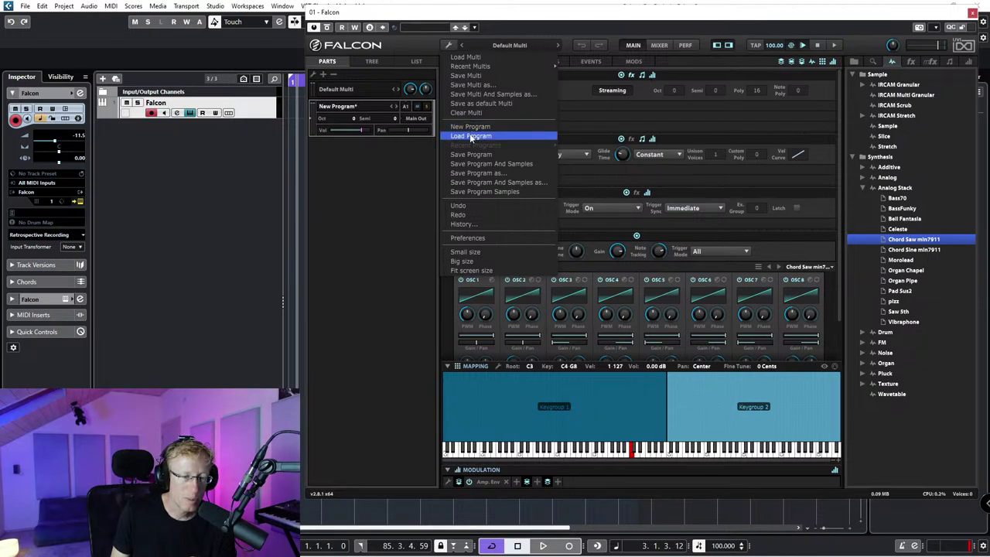
{"action": "left_click", "coordinate": [389, 157]}
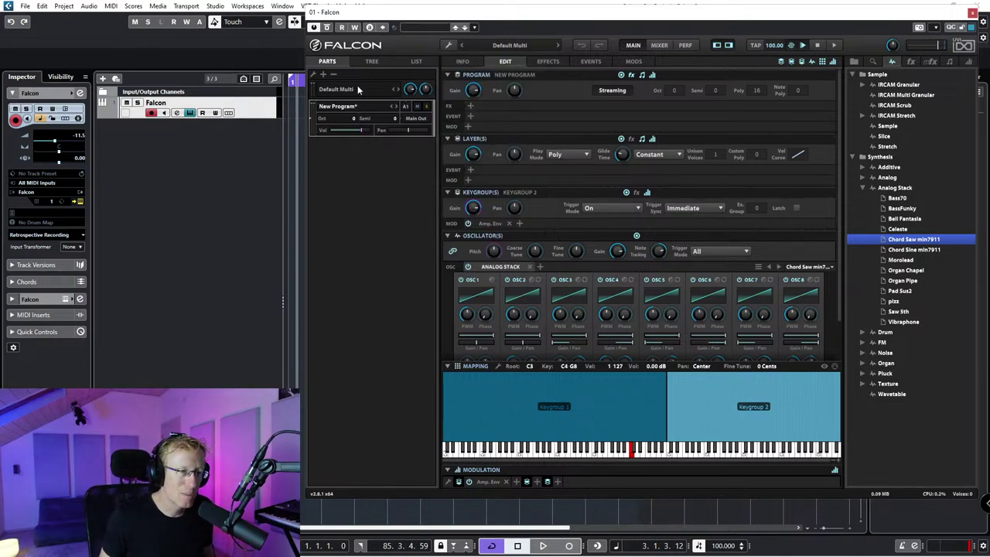
Step: Show the instrument tree and expand Layer 1 and both keygroups down to their oscillators
{"action": "left_click", "coordinate": [368, 61]}
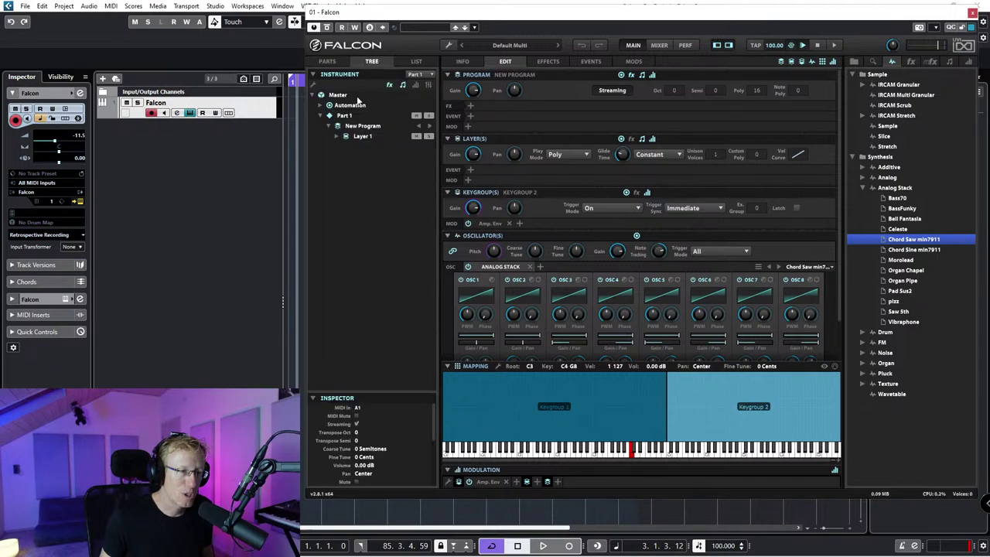
{"action": "left_click", "coordinate": [335, 136]}
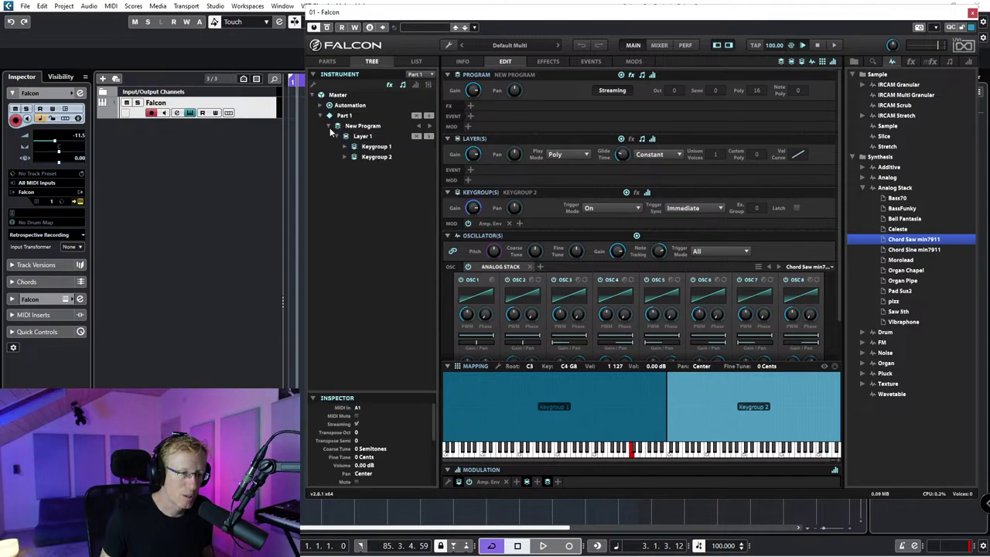
{"action": "left_click", "coordinate": [344, 157]}
{"action": "left_click", "coordinate": [346, 146]}
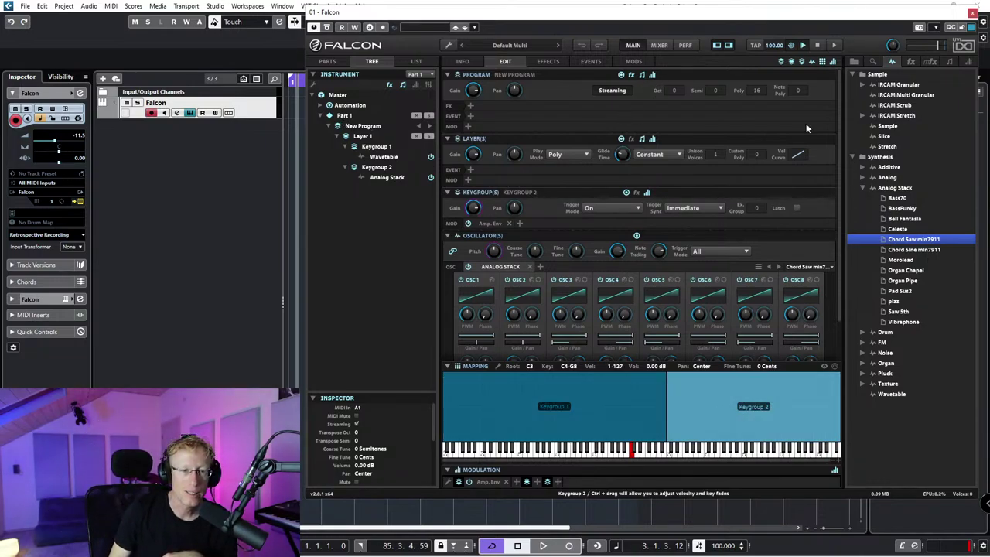
Step: Browse the darklight IIx soundbank down to its 1-Page P Bass presets, and return to the oscillator list
{"action": "mouse_move", "coordinate": [792, 314]}
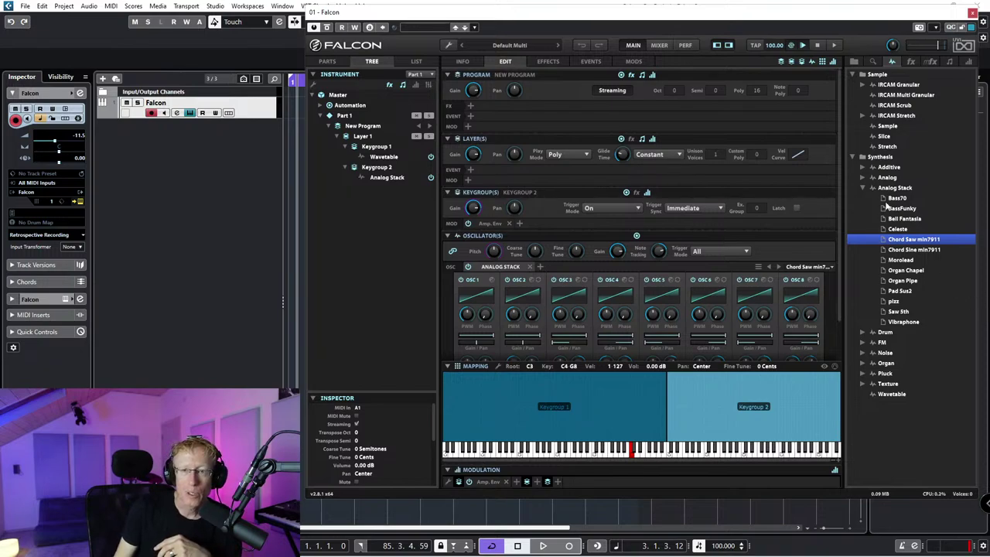
{"action": "left_click", "coordinate": [855, 62]}
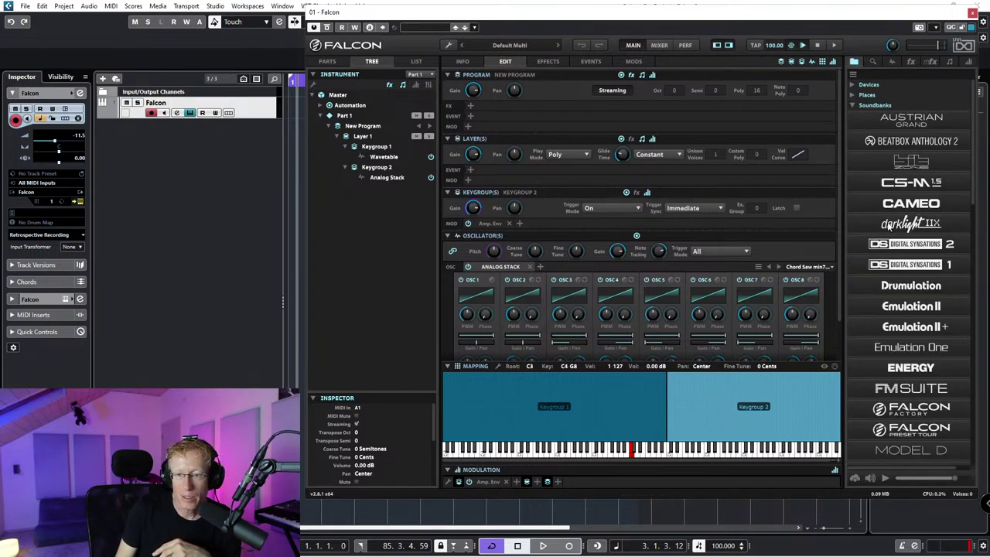
{"action": "left_click", "coordinate": [898, 223]}
{"action": "left_click", "coordinate": [899, 241]}
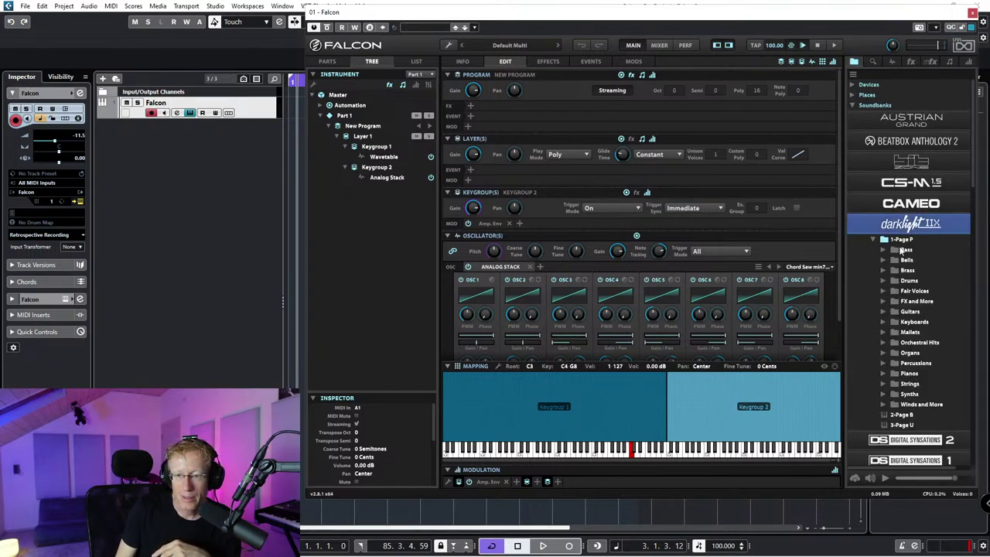
{"action": "left_click", "coordinate": [883, 251]}
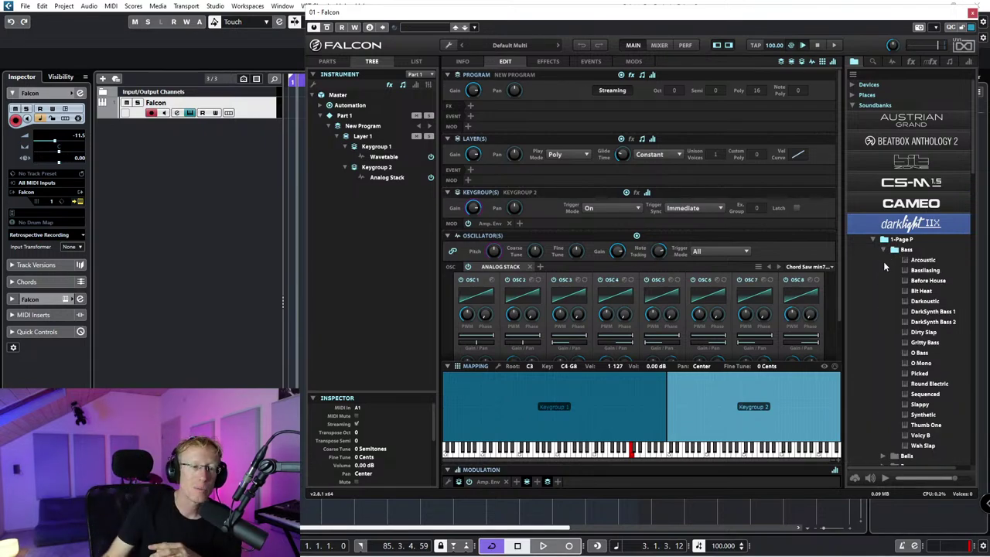
{"action": "left_click", "coordinate": [891, 62]}
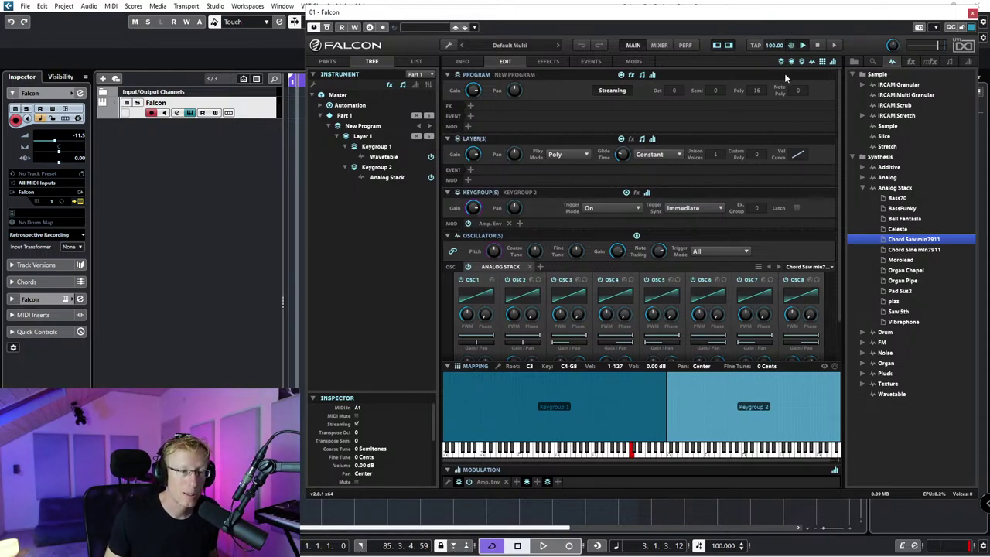
{"action": "left_click", "coordinate": [356, 127]}
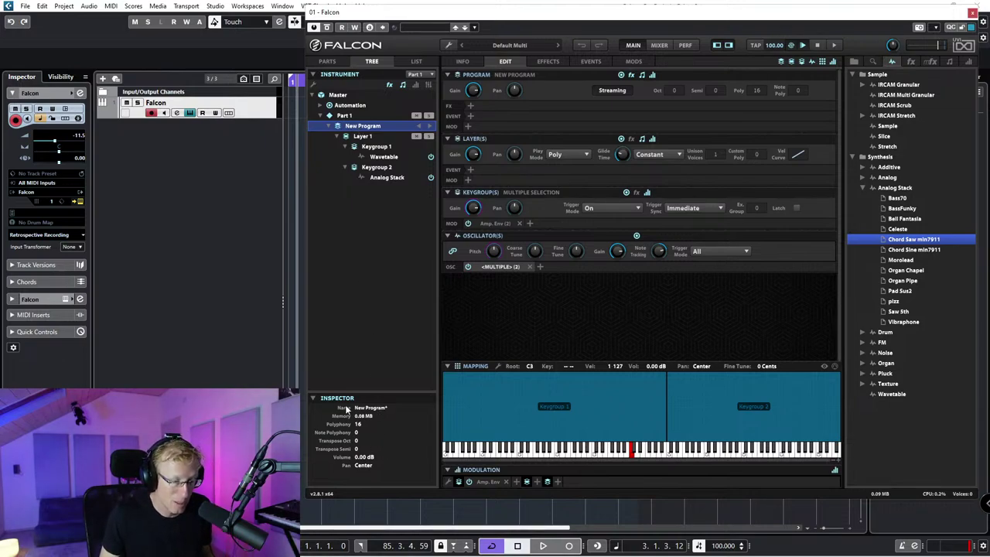
{"action": "right_click", "coordinate": [370, 127]}
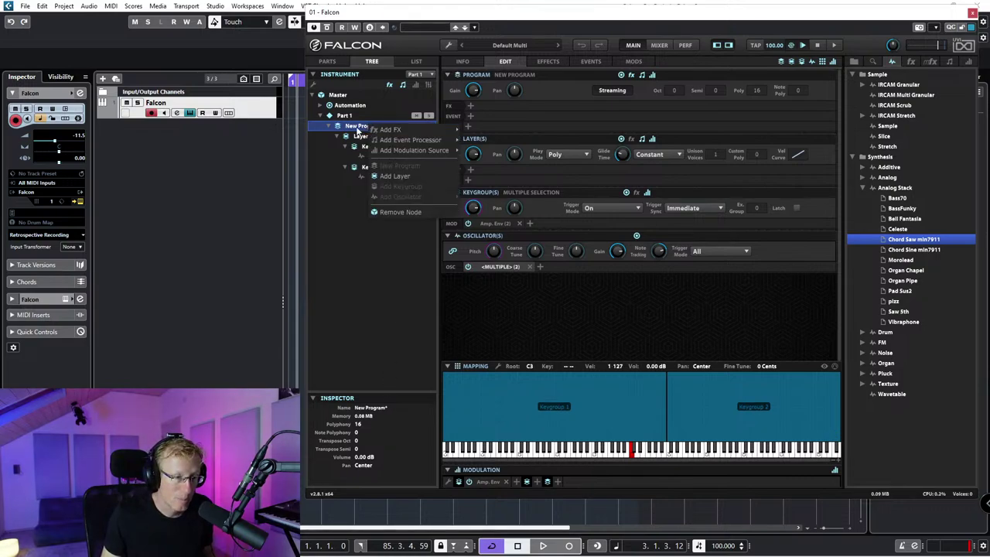
{"action": "key", "text": "Escape"}
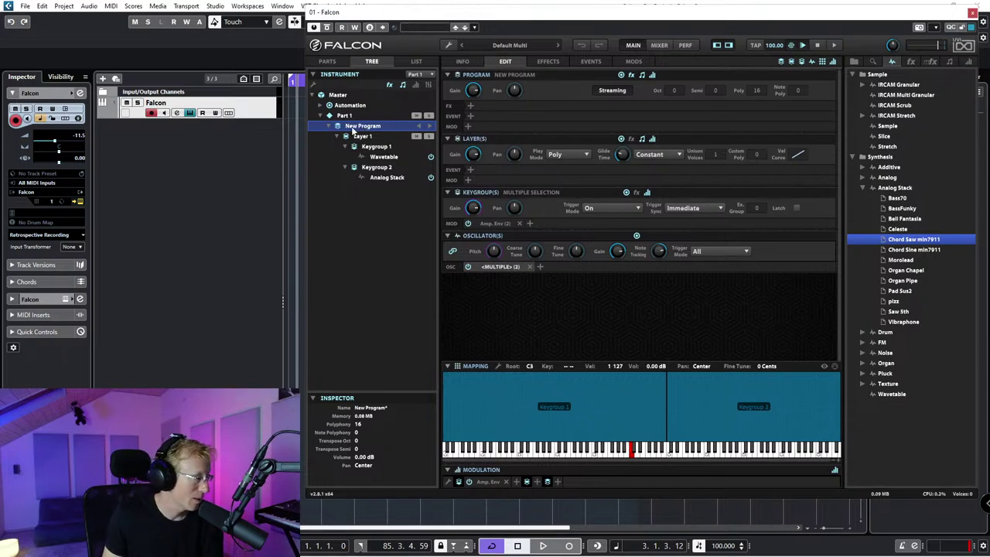
{"action": "right_click", "coordinate": [353, 130]}
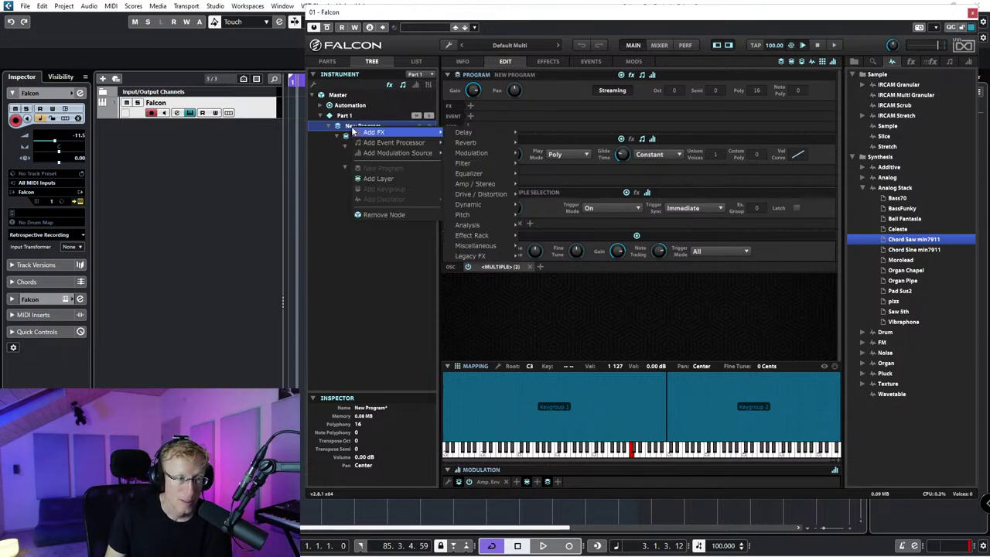
{"action": "key", "text": "Escape"}
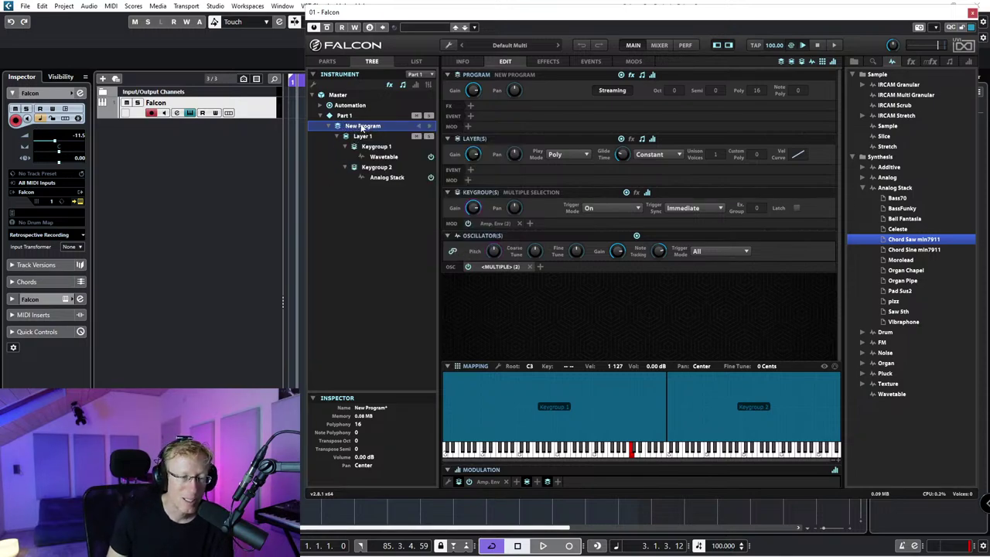
Step: Save the program under the new name "udi audio" in the Documents folder
{"action": "left_click", "coordinate": [449, 45]}
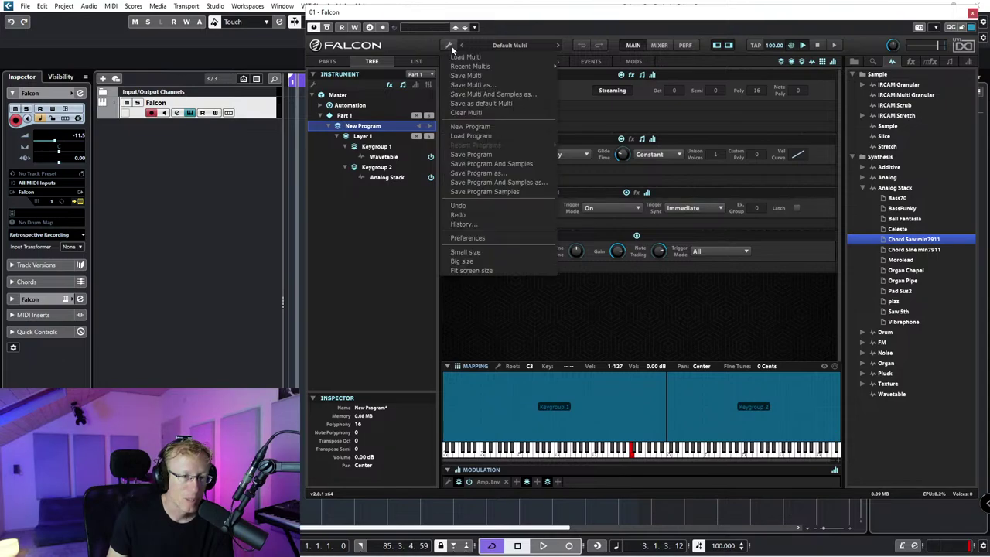
{"action": "left_click", "coordinate": [482, 173]}
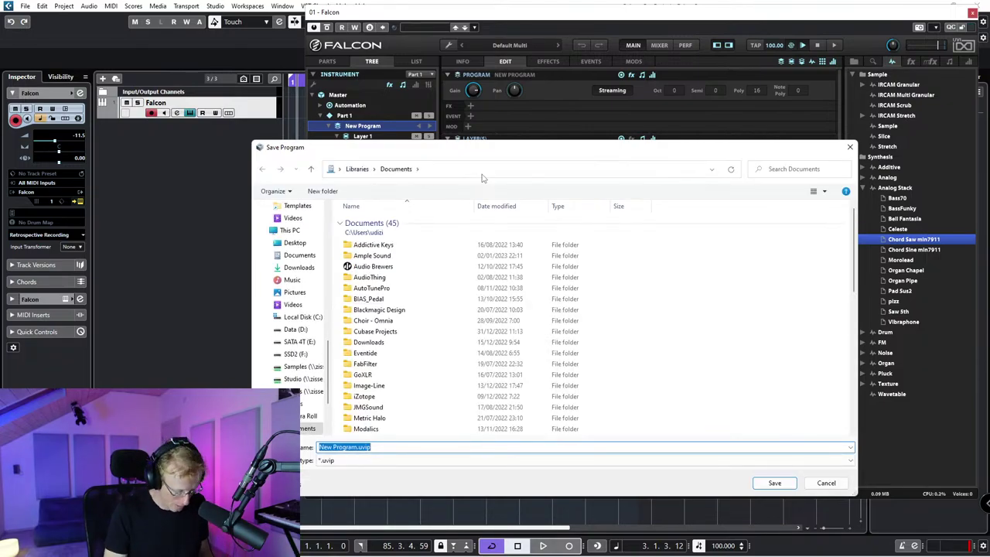
{"action": "type", "text": "udi"}
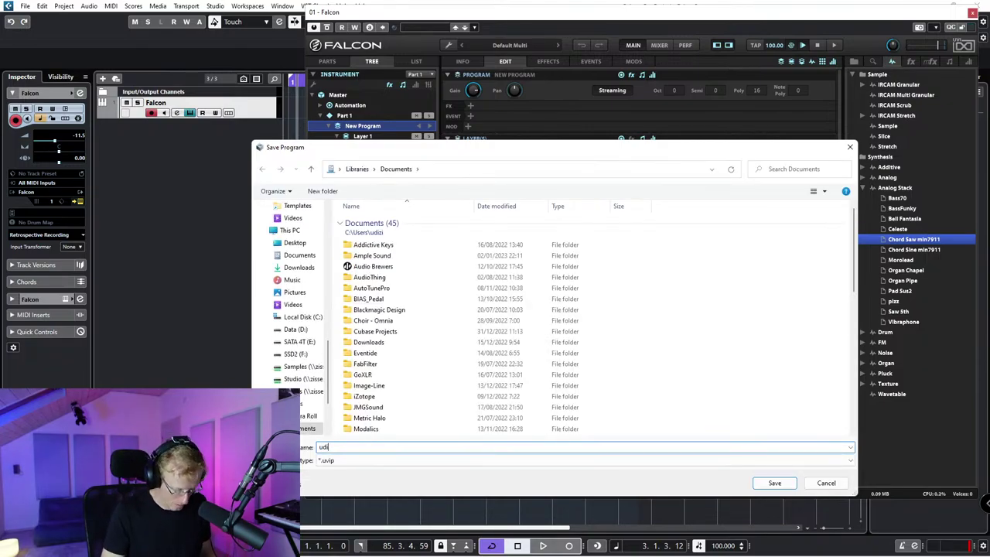
{"action": "type", "text": " audio"}
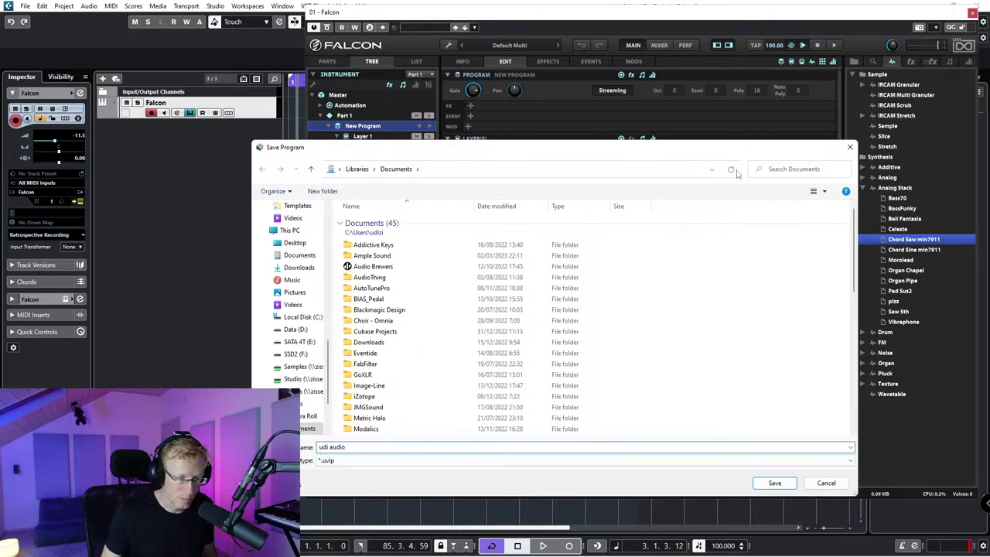
{"action": "left_click", "coordinate": [785, 486]}
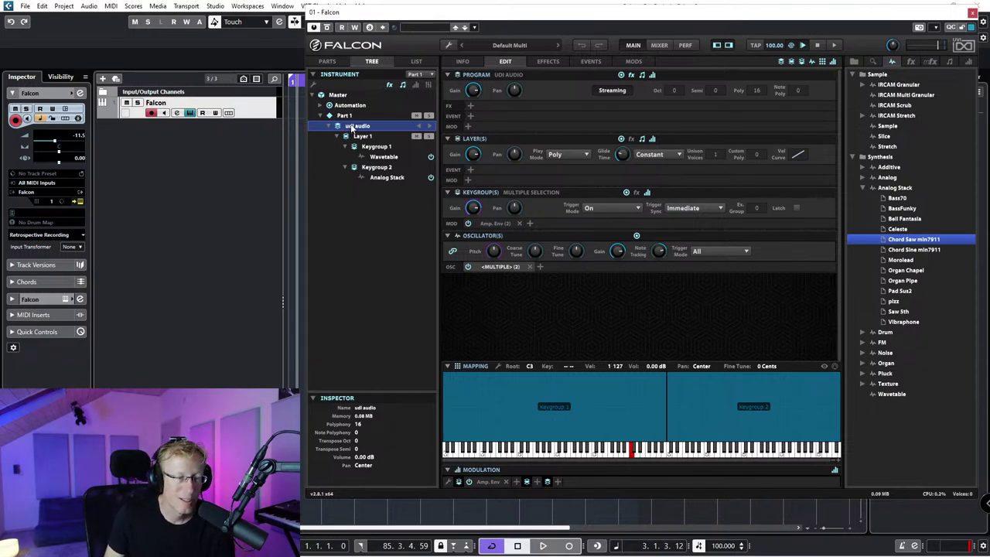
Step: Select Keygroup 1 in the instrument tree and examine its trigger and fade settings in the inspector
{"action": "left_click", "coordinate": [379, 149]}
{"action": "scroll", "coordinate": [372, 432], "scroll_direction": "down", "scroll_amount": 3}
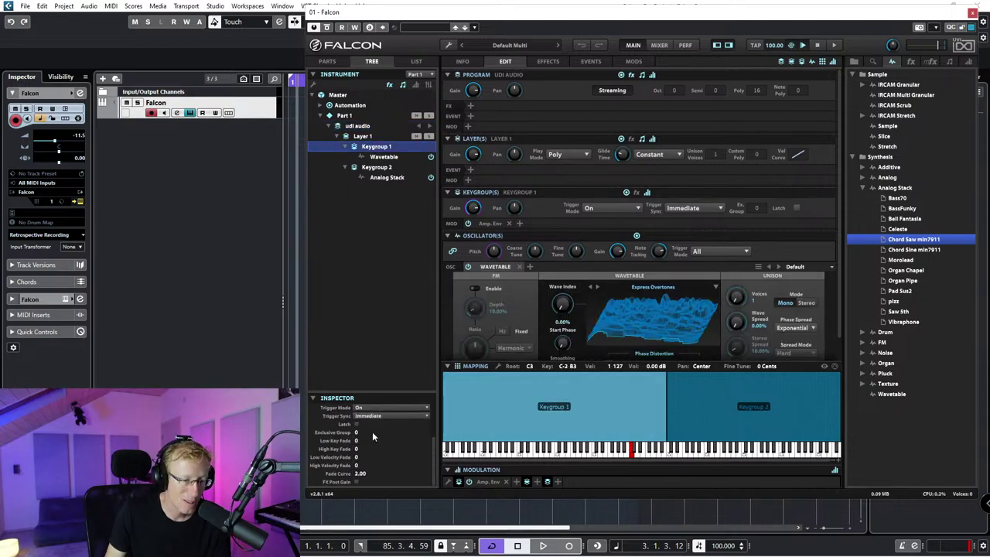
Step: Examine the inspector settings of Keygroup 1, the Analog Stack oscillator and Keygroup 2
{"action": "scroll", "coordinate": [372, 441], "scroll_direction": "up", "scroll_amount": 3}
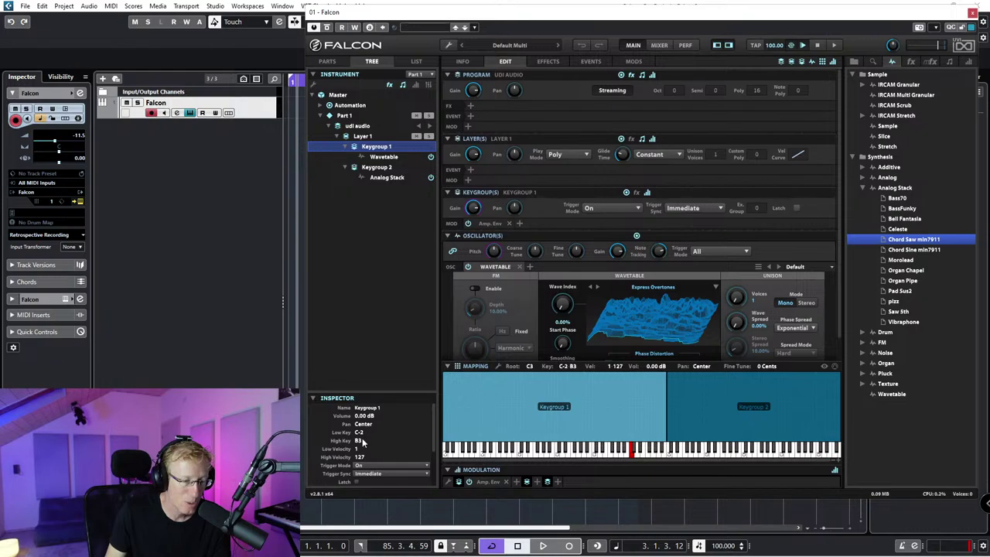
{"action": "left_click", "coordinate": [383, 178]}
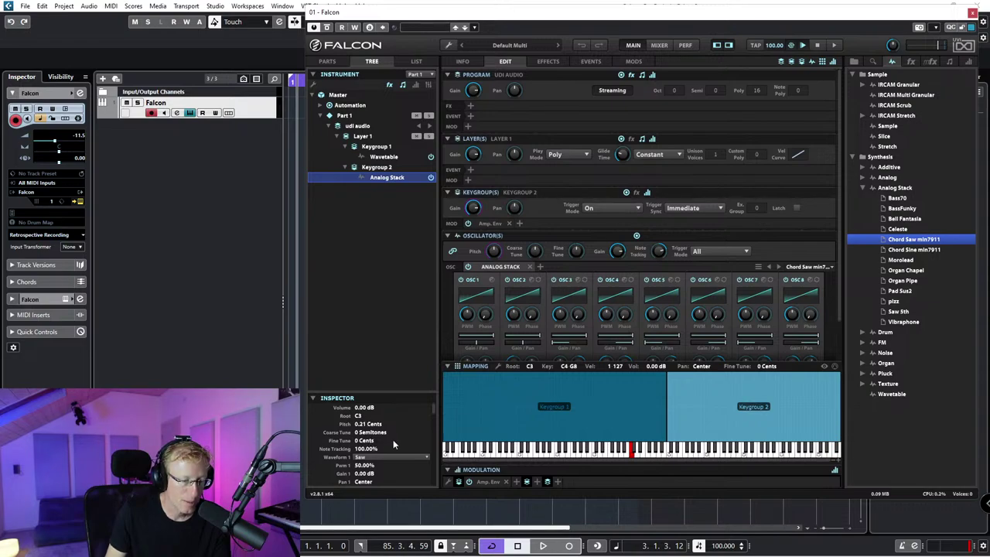
{"action": "left_click", "coordinate": [372, 168]}
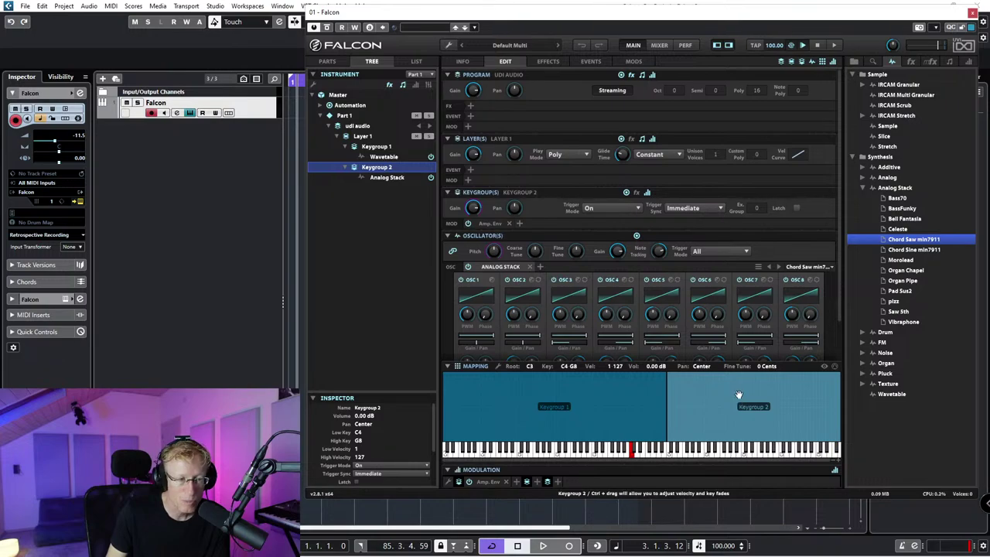
Step: Remove Keygroup 2 with its Analog Stack oscillator from Layer 1
{"action": "right_click", "coordinate": [380, 170]}
{"action": "mouse_move", "coordinate": [386, 171]}
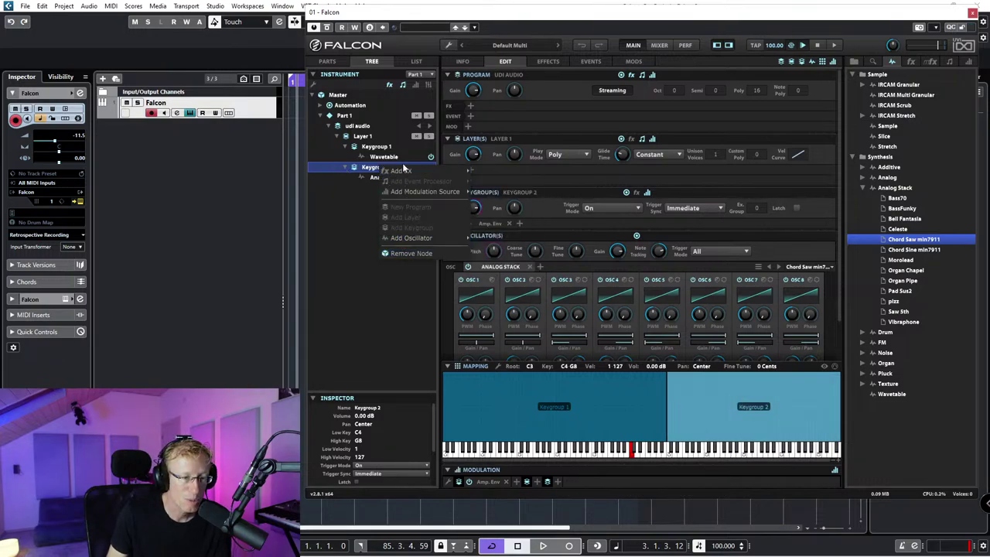
{"action": "left_click", "coordinate": [403, 253]}
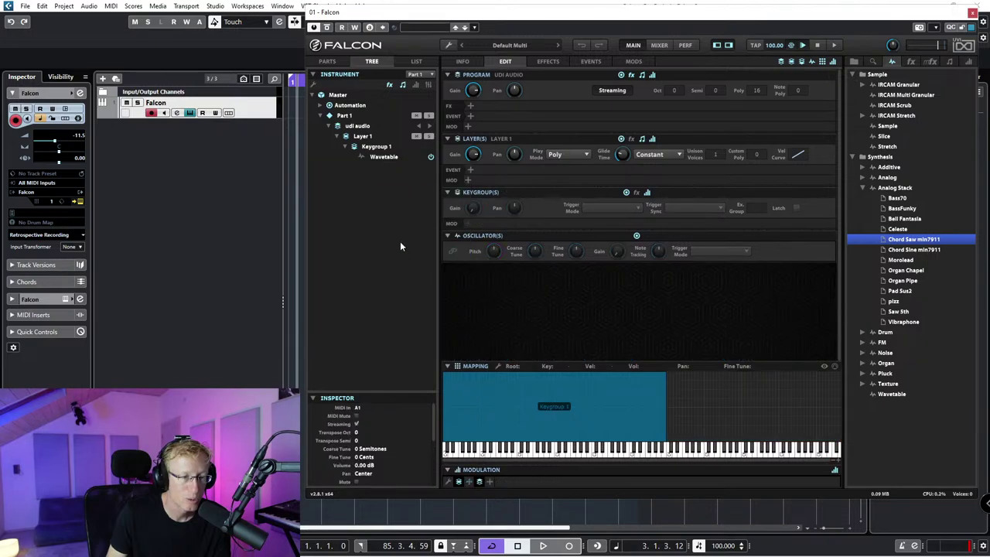
Step: Extend Keygroup 1's key range up to G8 in the mapping and try out the Wavetable oscillator's wave index
{"action": "left_click", "coordinate": [374, 157]}
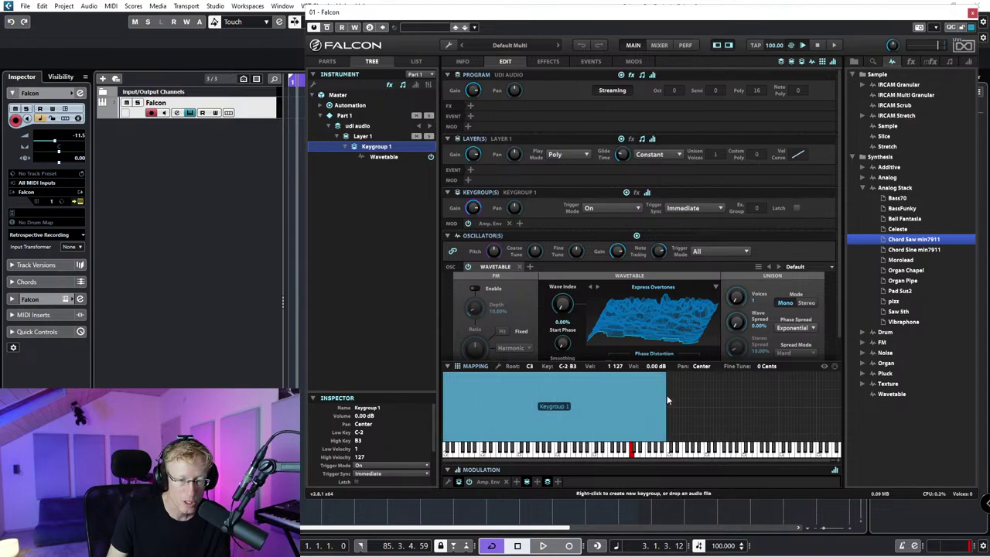
{"action": "left_click_drag", "start_coordinate": [665, 395], "coordinate": [865, 394]}
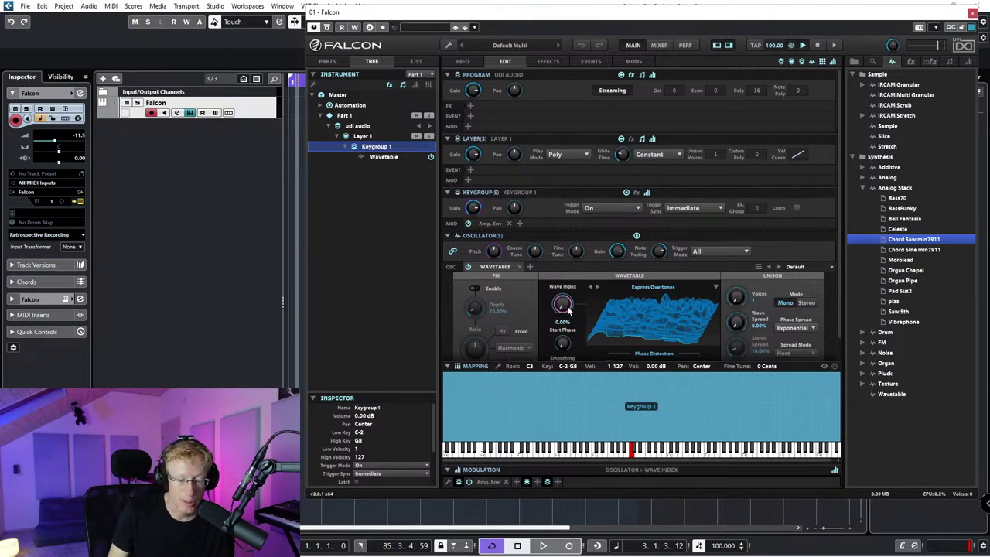
{"action": "left_click_drag", "start_coordinate": [563, 304], "coordinate": [667, 310]}
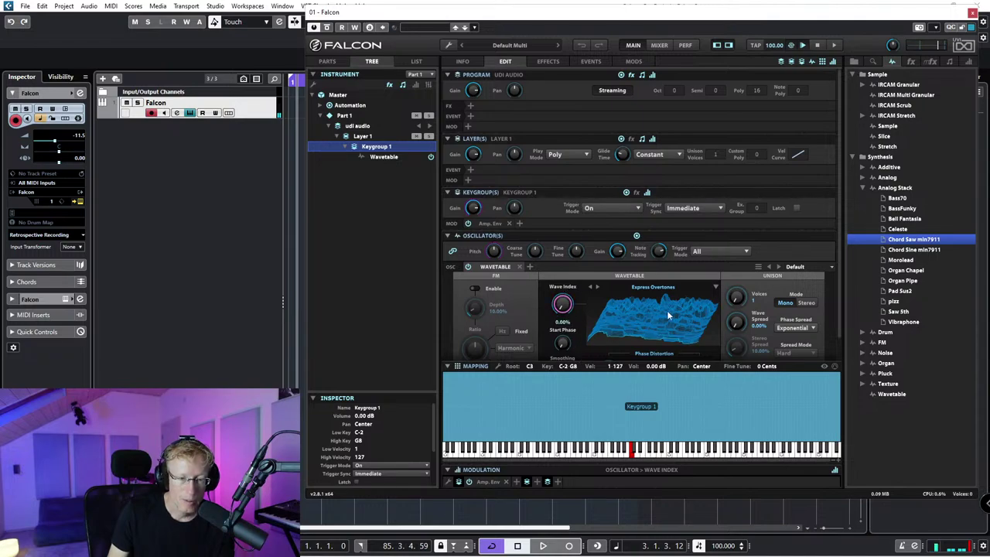
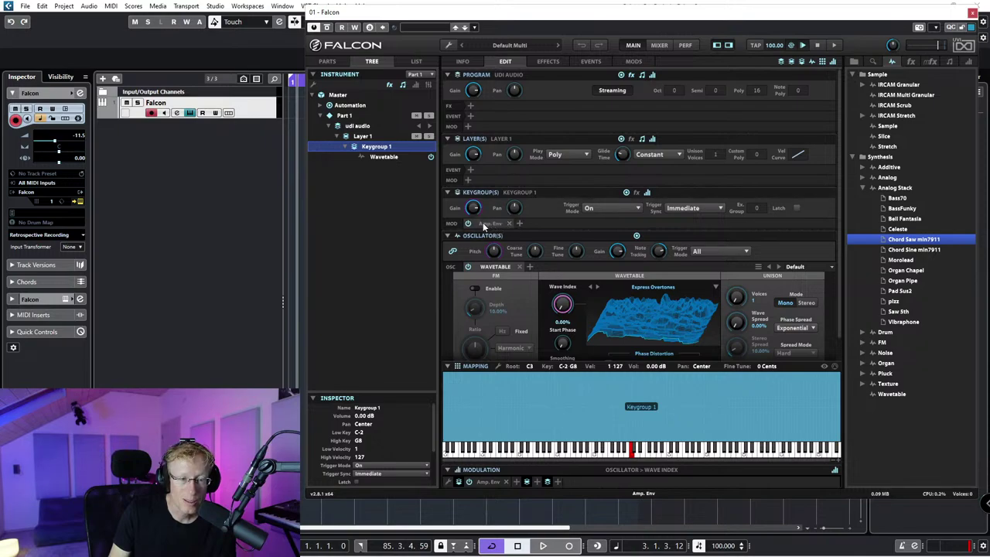
Step: Raise the release of Keygroup 1's amp envelope to about 50 ms and collapse the envelope again
{"action": "left_click", "coordinate": [491, 223]}
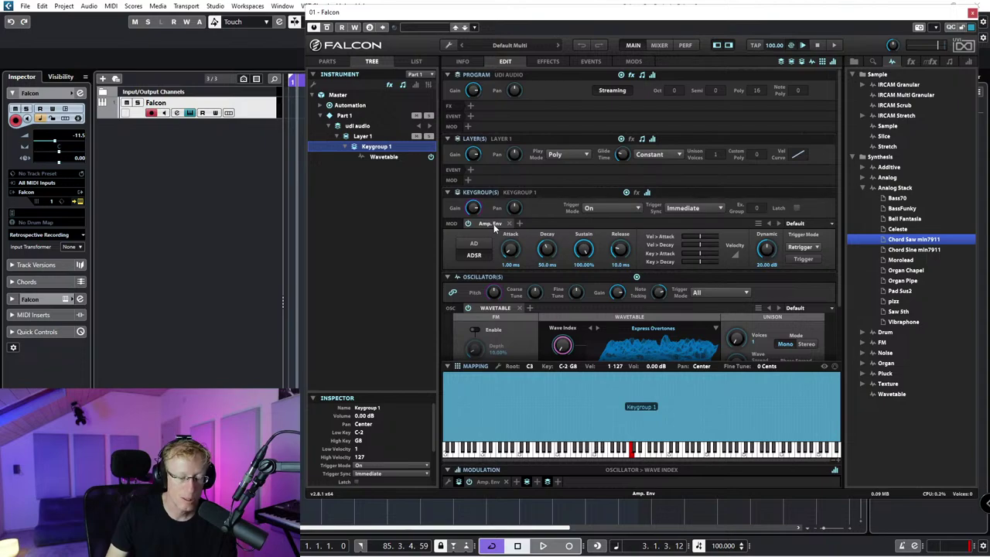
{"action": "left_click_drag", "start_coordinate": [620, 256], "coordinate": [612, 233]}
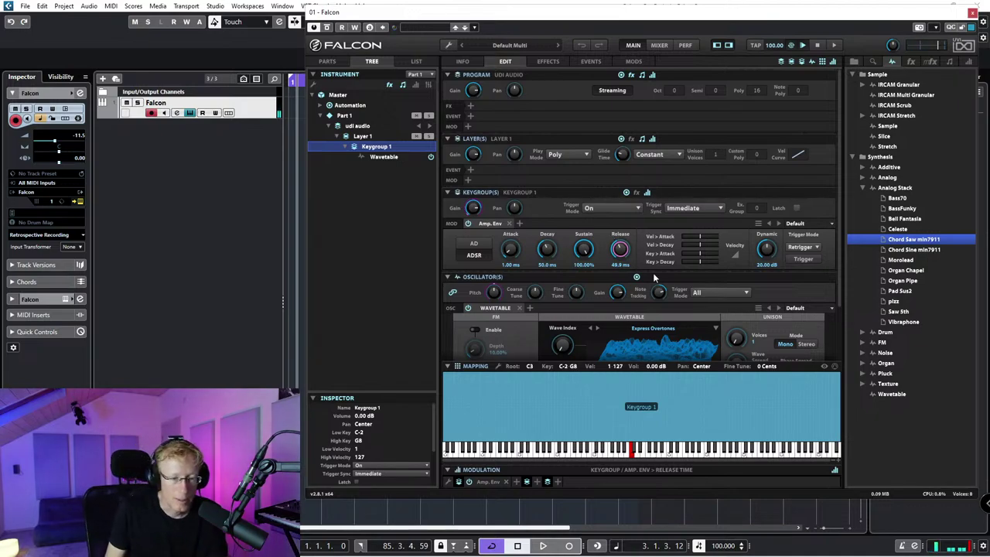
{"action": "left_click", "coordinate": [481, 223]}
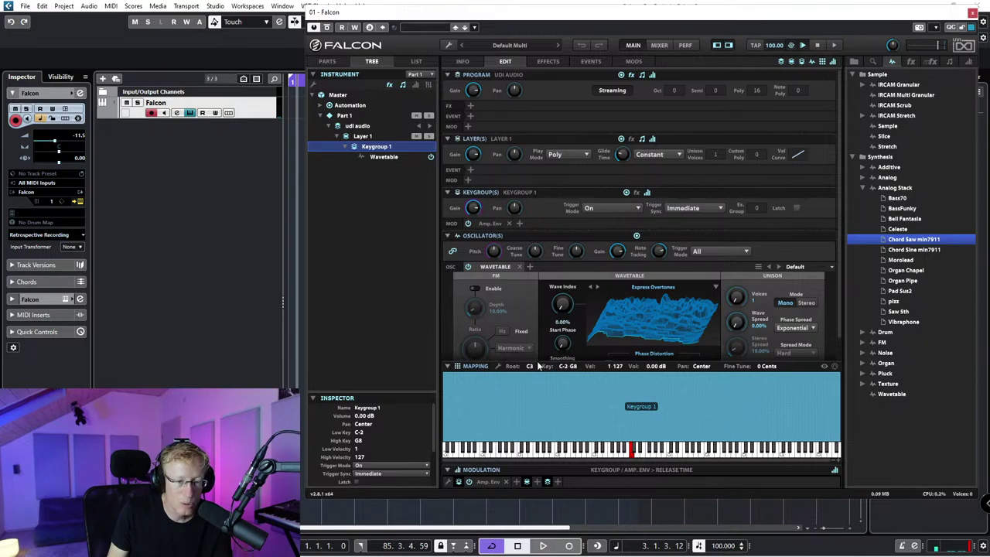
Step: Enable FM on the Wavetable oscillator with a depth of about 50%, and set its unison to 4 voices in Stereo mode
{"action": "scroll", "coordinate": [586, 318], "scroll_direction": "down", "scroll_amount": 1}
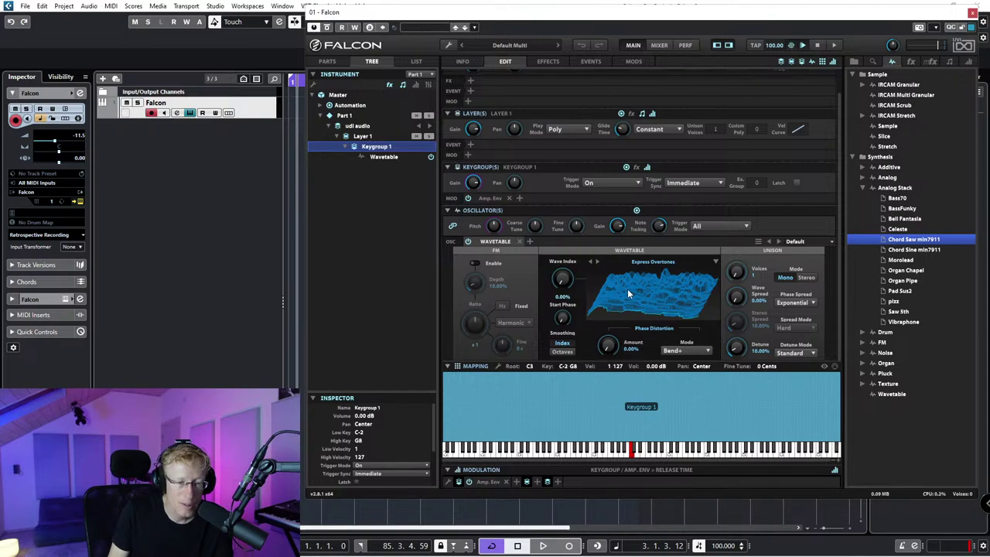
{"action": "left_click", "coordinate": [476, 266]}
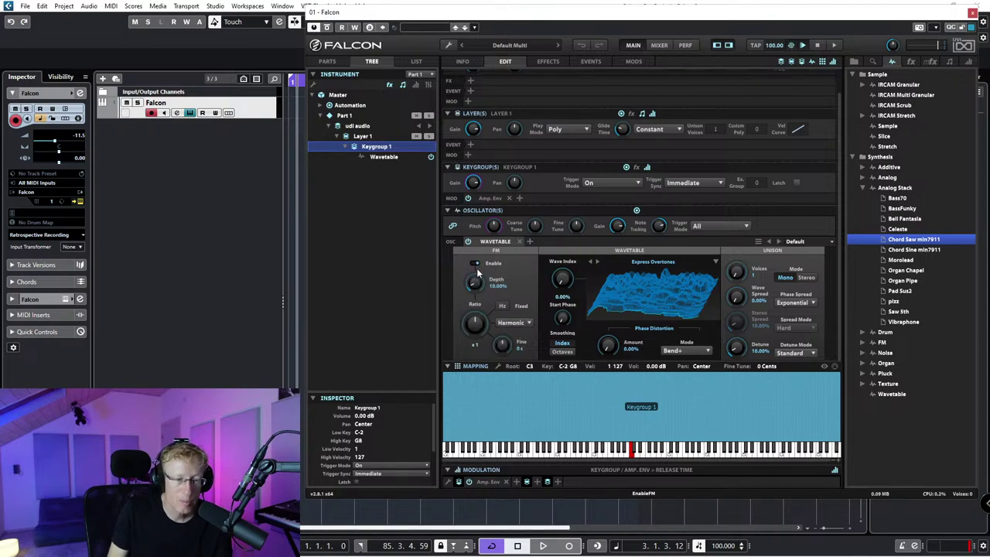
{"action": "left_click_drag", "start_coordinate": [476, 272], "coordinate": [475, 238]}
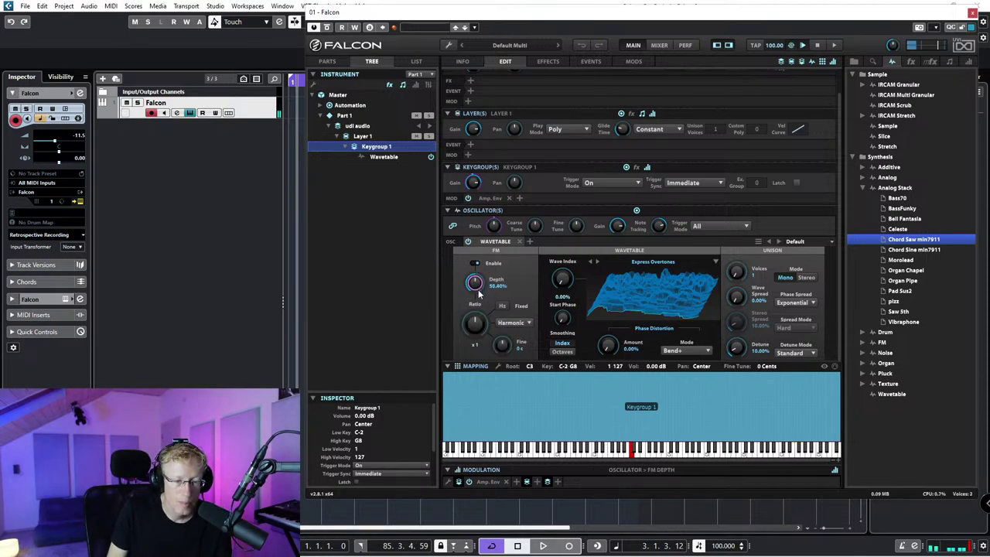
{"action": "mouse_move", "coordinate": [475, 328]}
{"action": "left_mouse_down"}
{"action": "mouse_move", "coordinate": [477, 299]}
{"action": "mouse_move", "coordinate": [476, 325]}
{"action": "left_mouse_up"}
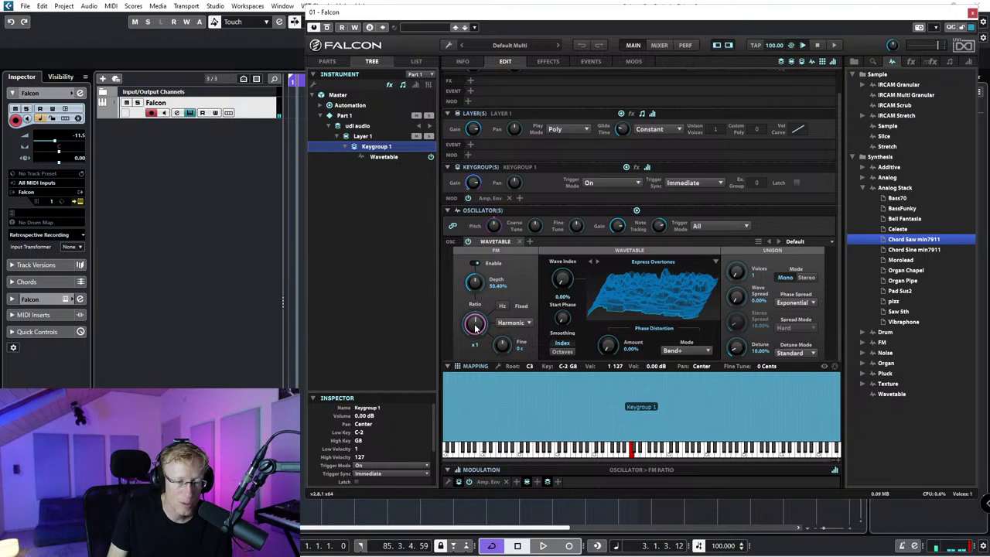
{"action": "double_click", "coordinate": [475, 325]}
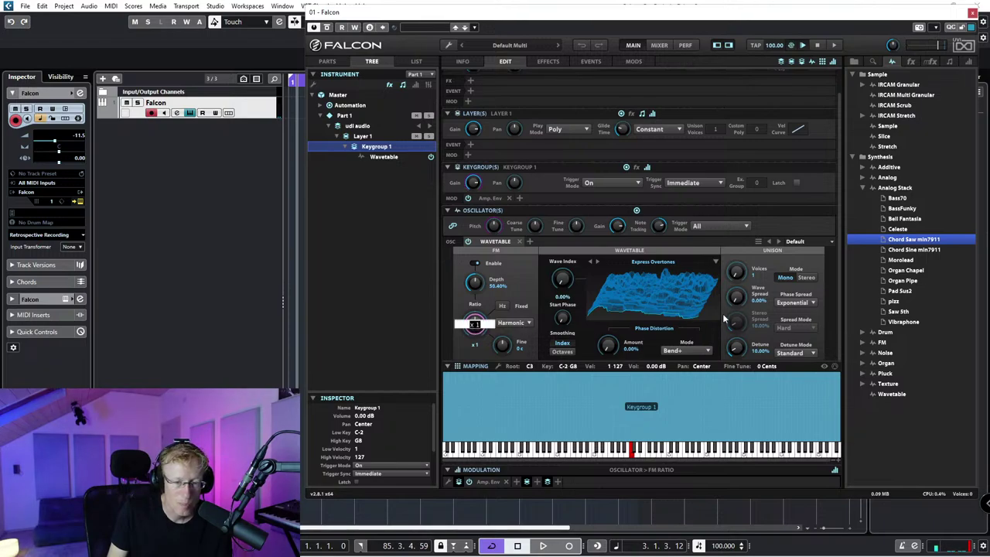
{"action": "left_click_drag", "start_coordinate": [741, 276], "coordinate": [736, 254]}
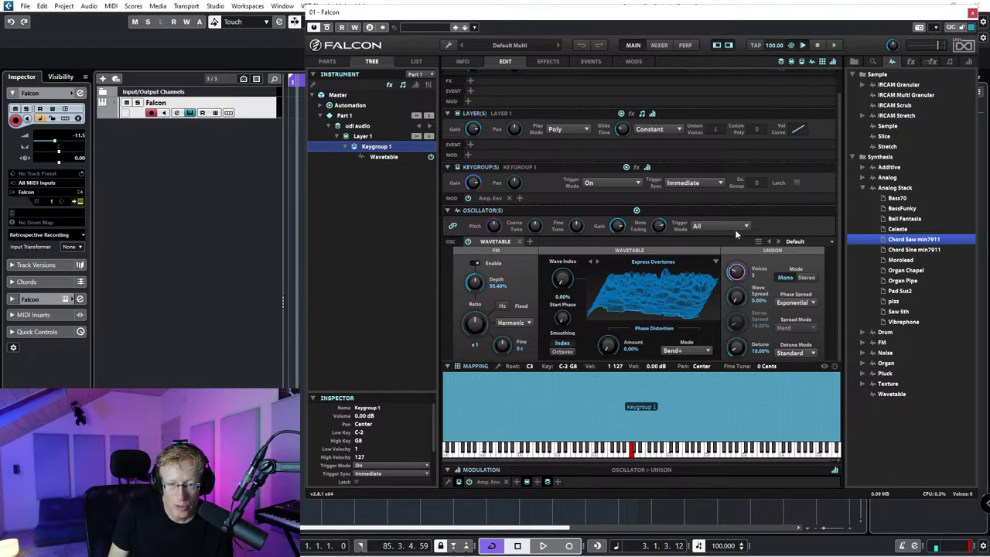
{"action": "left_click", "coordinate": [804, 277]}
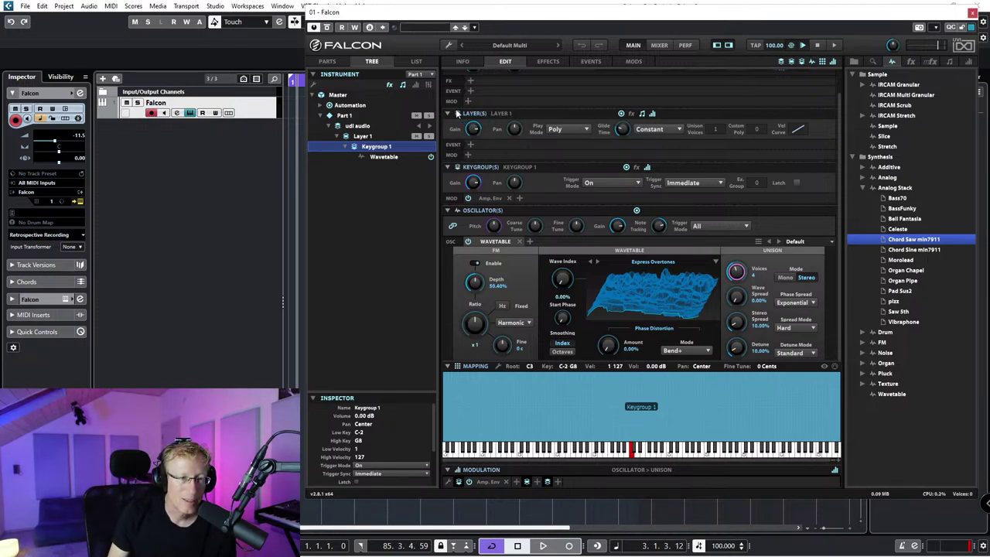
Step: Show Keygroup 1's effects row, try a Diffusion reverb in it, and remove the reverb again
{"action": "scroll", "coordinate": [503, 147], "scroll_direction": "up", "scroll_amount": 1}
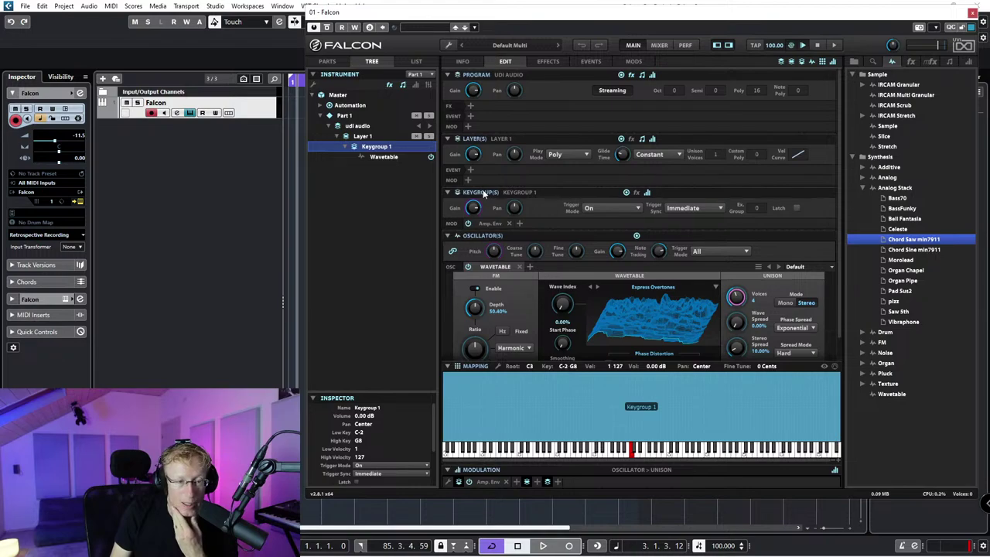
{"action": "left_click", "coordinate": [637, 195]}
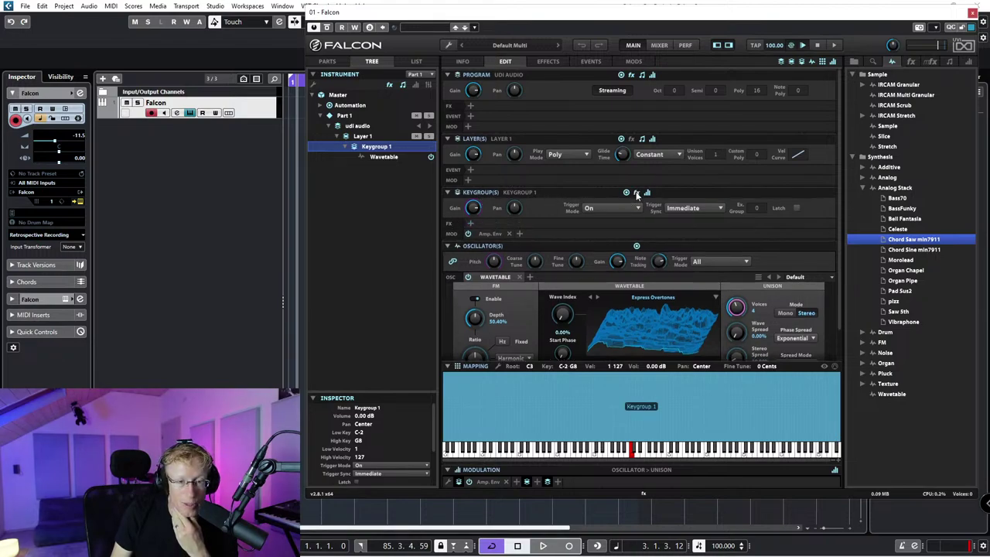
{"action": "left_click", "coordinate": [471, 223]}
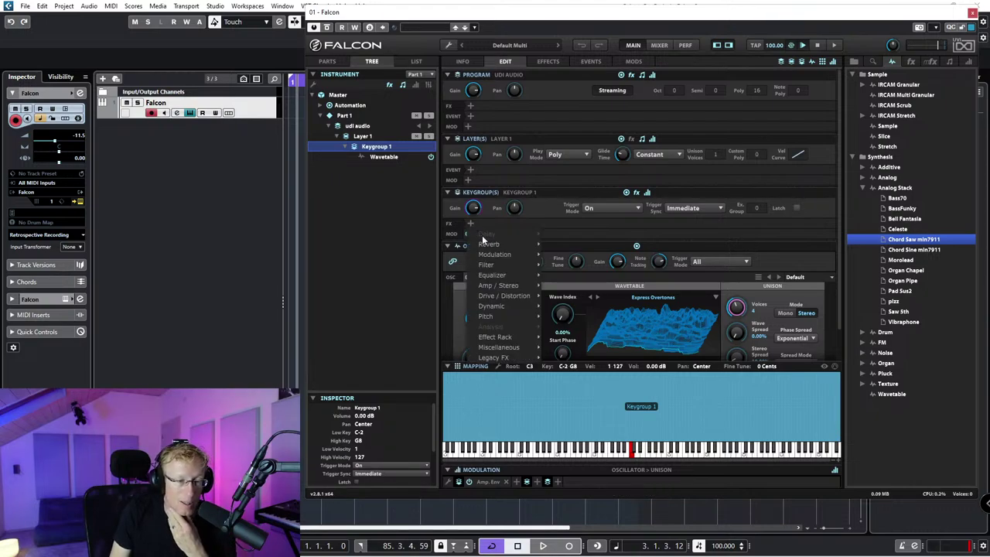
{"action": "mouse_move", "coordinate": [488, 244]}
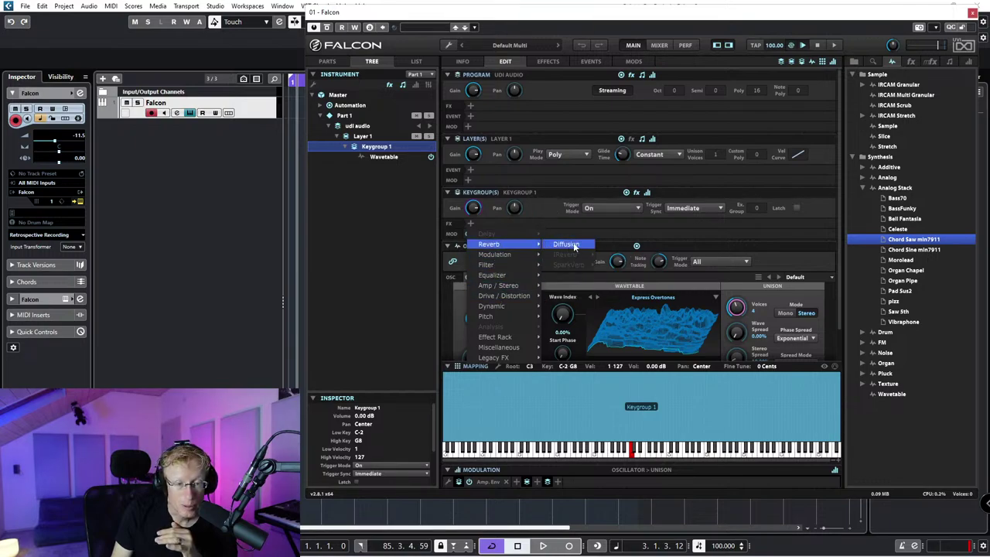
{"action": "left_click", "coordinate": [573, 244]}
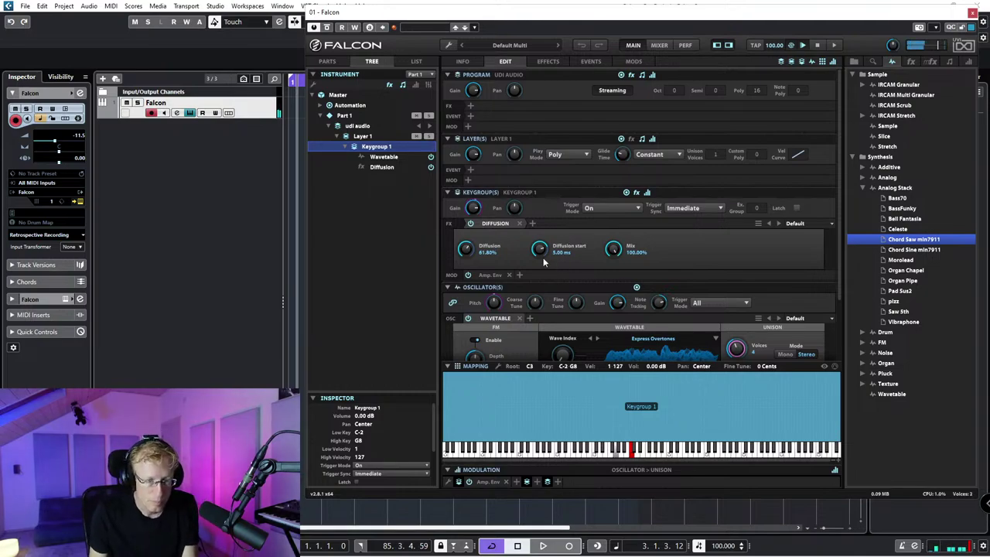
{"action": "left_click", "coordinate": [520, 223]}
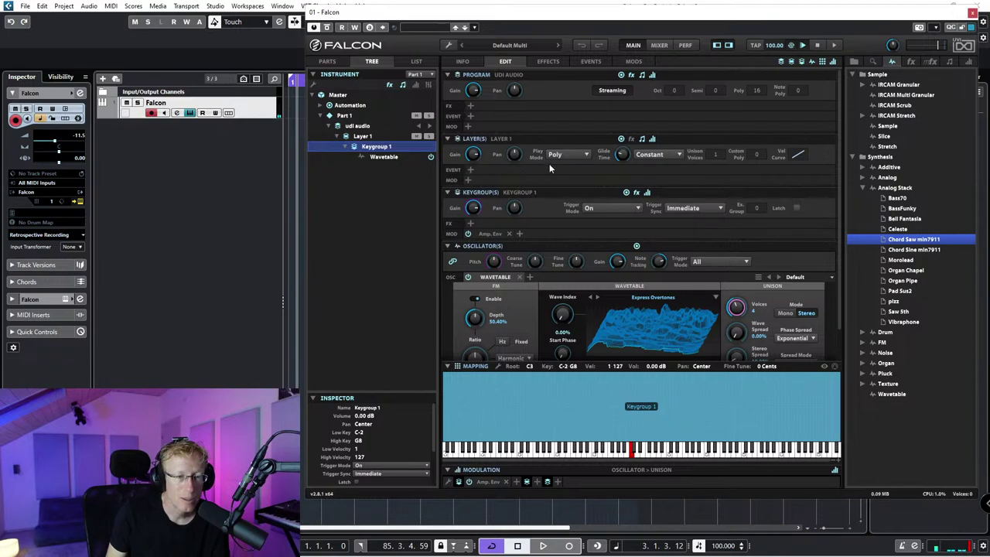
Step: Show the layer's effects row, and add a second layer to the udi audio program and select it
{"action": "left_click", "coordinate": [632, 140]}
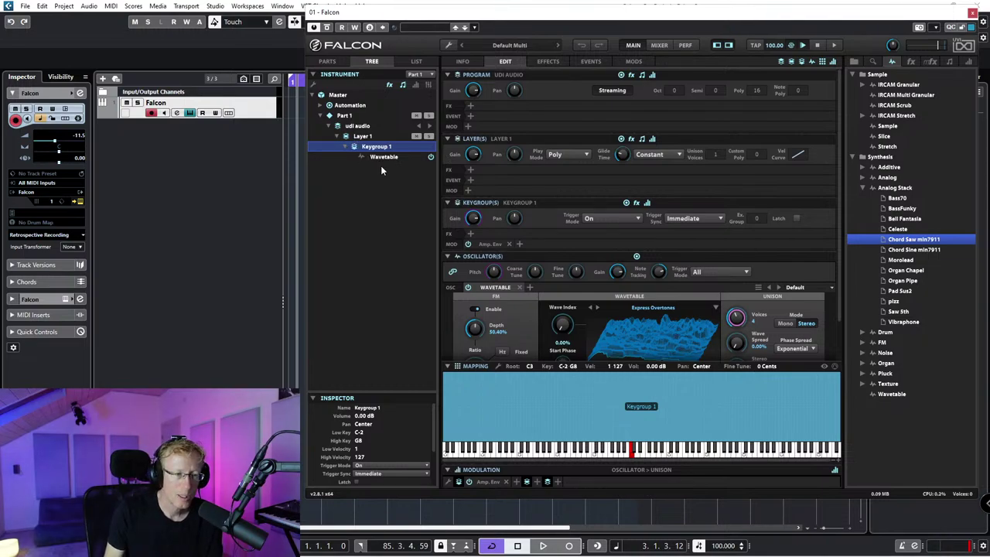
{"action": "left_click", "coordinate": [362, 126]}
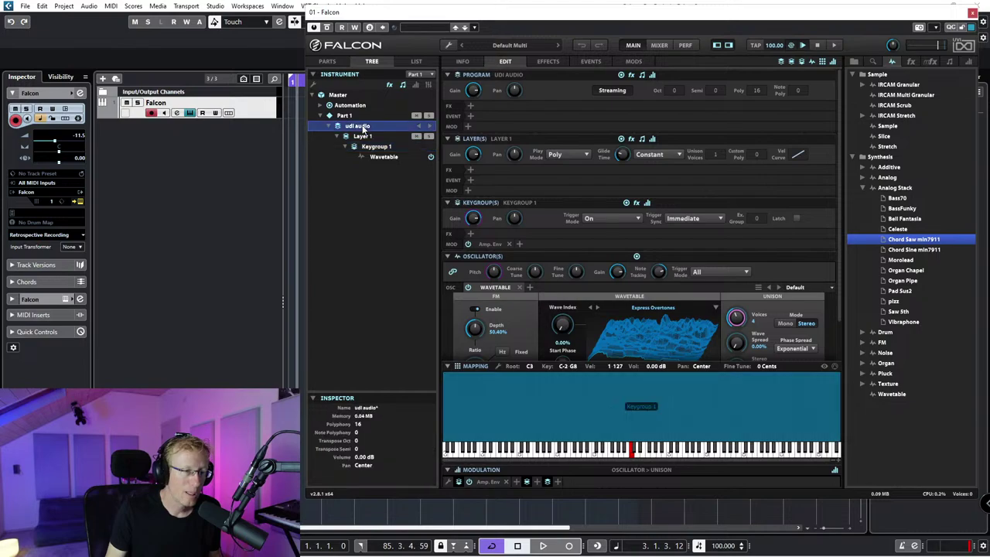
{"action": "right_click", "coordinate": [363, 127]}
{"action": "mouse_move", "coordinate": [363, 130]}
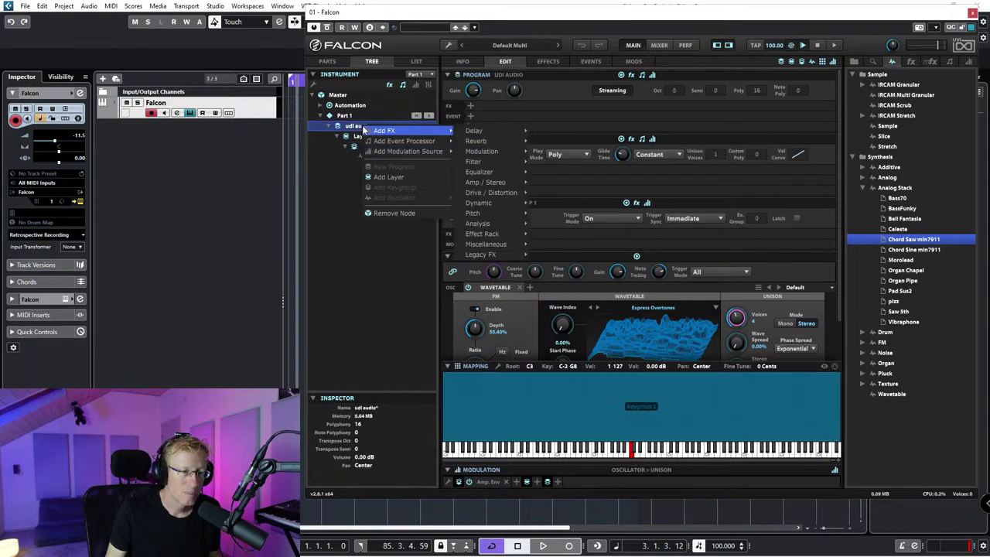
{"action": "left_click", "coordinate": [389, 176]}
{"action": "left_click", "coordinate": [369, 168]}
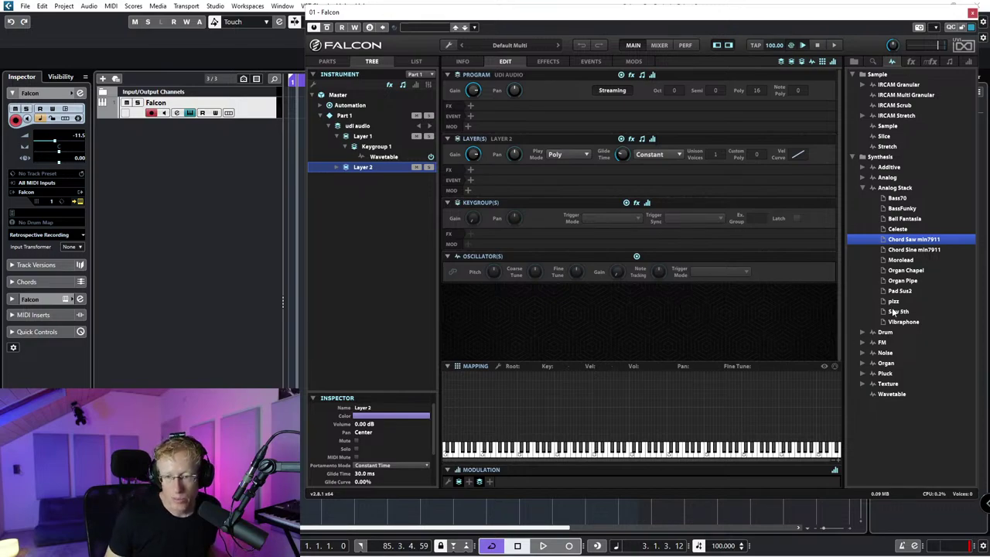
Step: Load the Pluck oscillator preset 5th from the Harmonics folder into Layer 2's mapping
{"action": "left_click", "coordinate": [864, 374]}
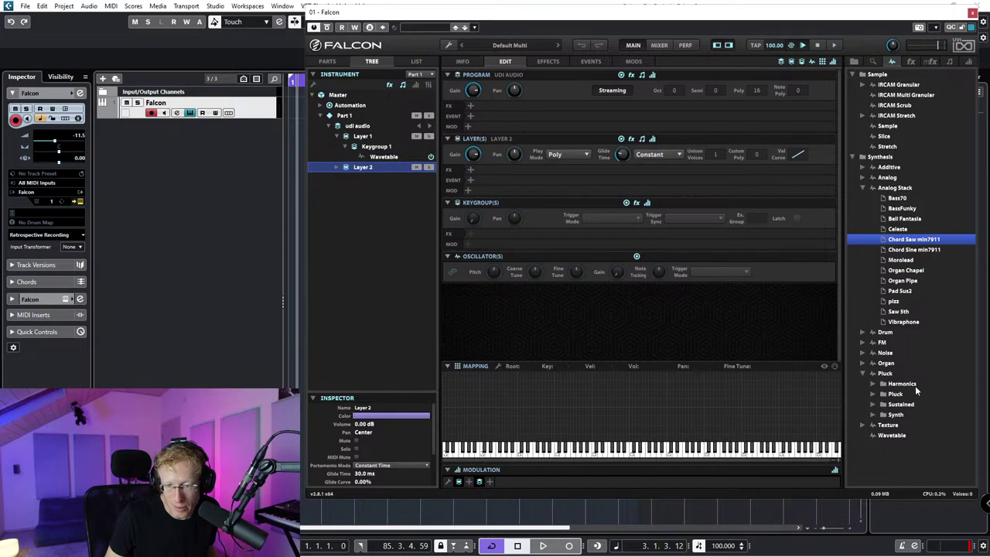
{"action": "left_click", "coordinate": [903, 385]}
{"action": "left_click", "coordinate": [872, 385]}
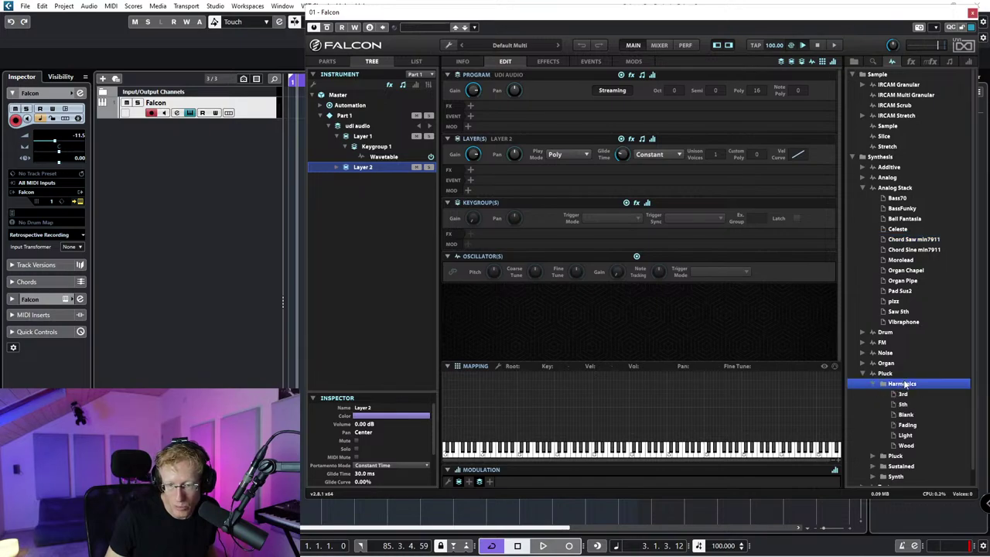
{"action": "left_click", "coordinate": [904, 404]}
{"action": "left_click_drag", "start_coordinate": [905, 405], "coordinate": [849, 406]}
{"action": "left_click_drag", "start_coordinate": [676, 407], "coordinate": [377, 397]}
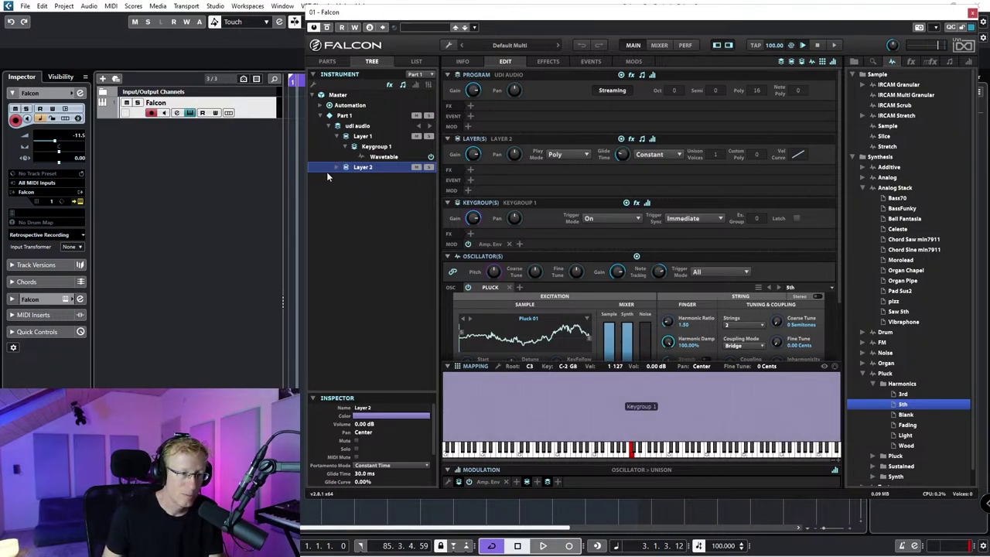
Step: Expand Layer 2 down to its Pluck oscillator and compare the keygroups of Layer 1 and Layer 2
{"action": "left_click", "coordinate": [345, 179]}
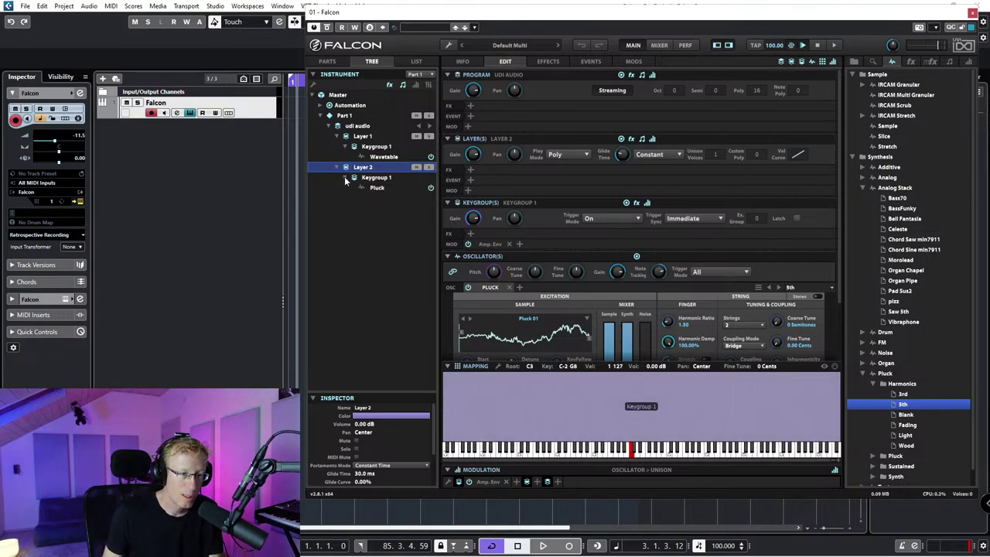
{"action": "left_click", "coordinate": [383, 157]}
{"action": "left_click", "coordinate": [381, 147]}
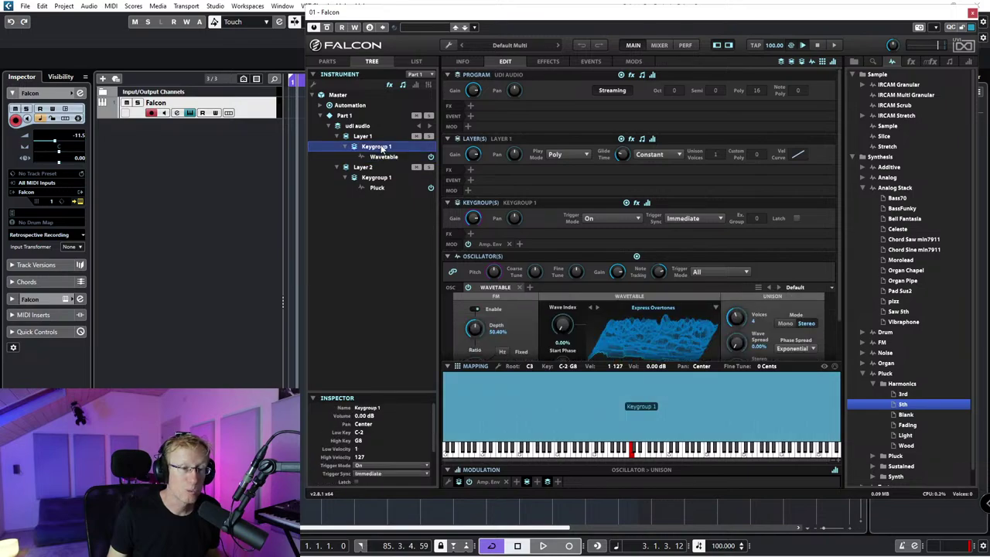
{"action": "left_click", "coordinate": [377, 178]}
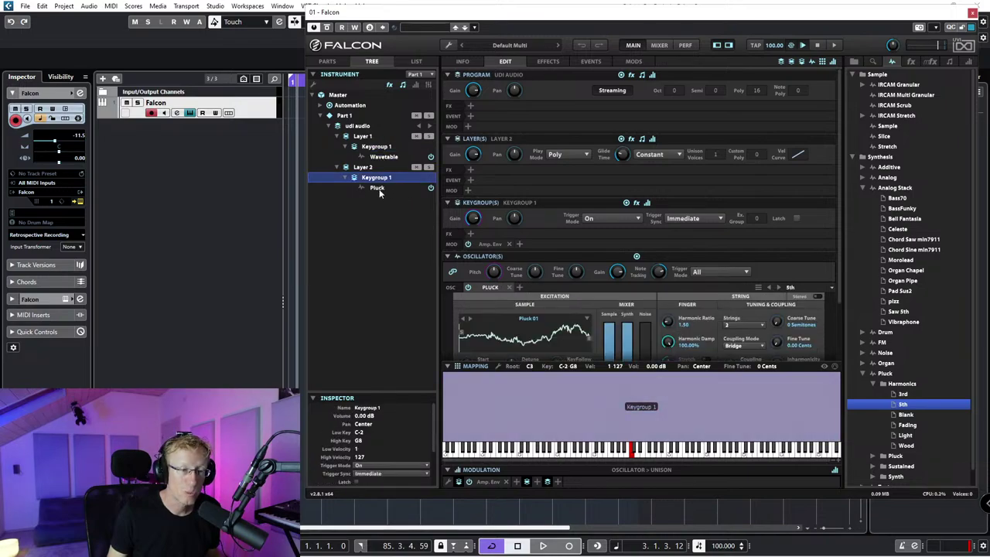
Step: Solo Layer 2 and remove the Pluck oscillator from its keygroup
{"action": "left_click", "coordinate": [379, 189]}
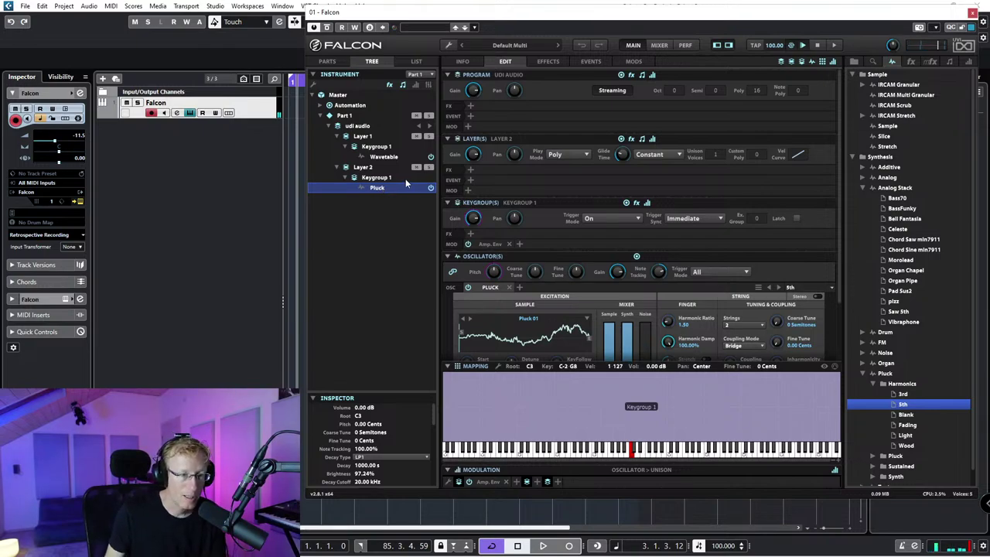
{"action": "left_click", "coordinate": [428, 167]}
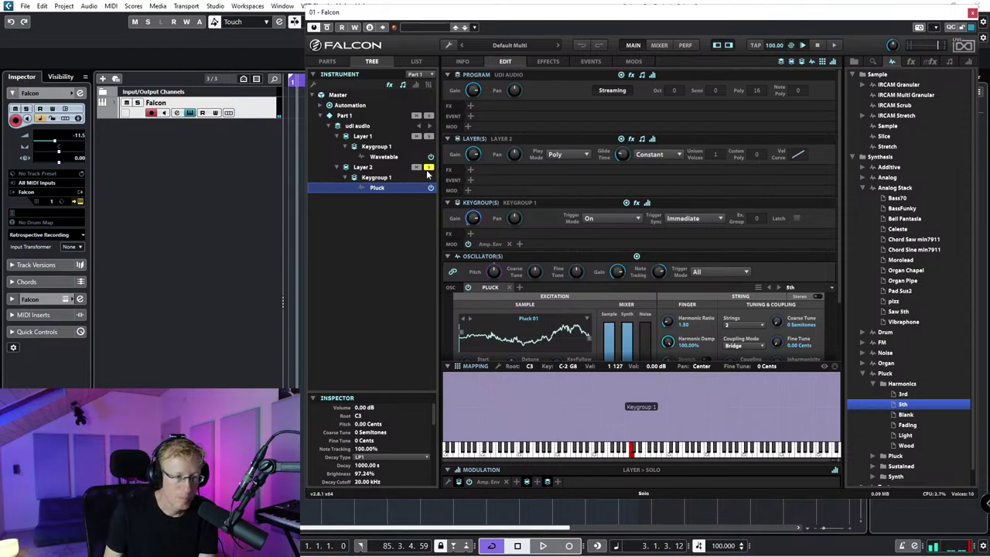
{"action": "left_click", "coordinate": [507, 287]}
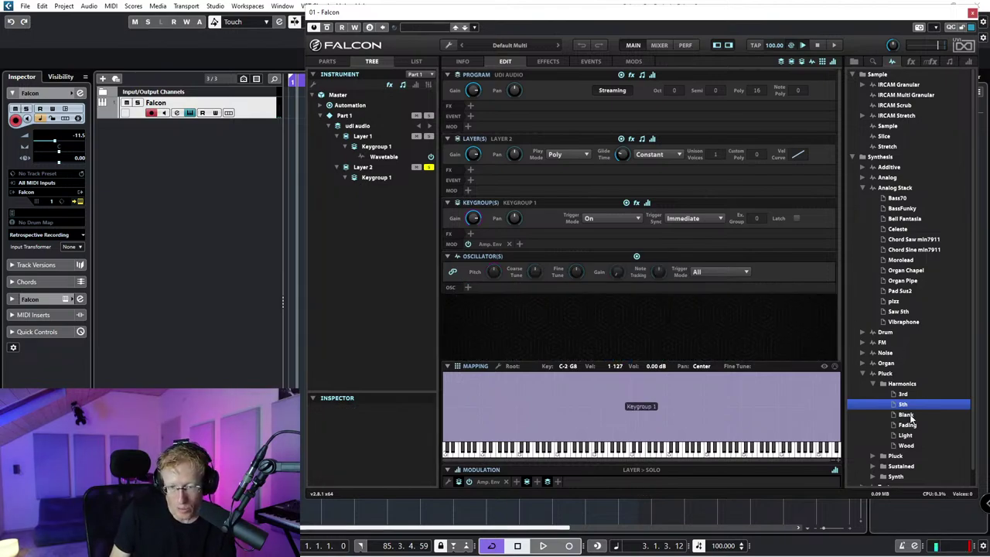
Step: Load the Pluck oscillator preset Bells from the Pluck folder into Layer 2's empty oscillator area and show its settings
{"action": "scroll", "coordinate": [899, 398], "scroll_direction": "down", "scroll_amount": 1}
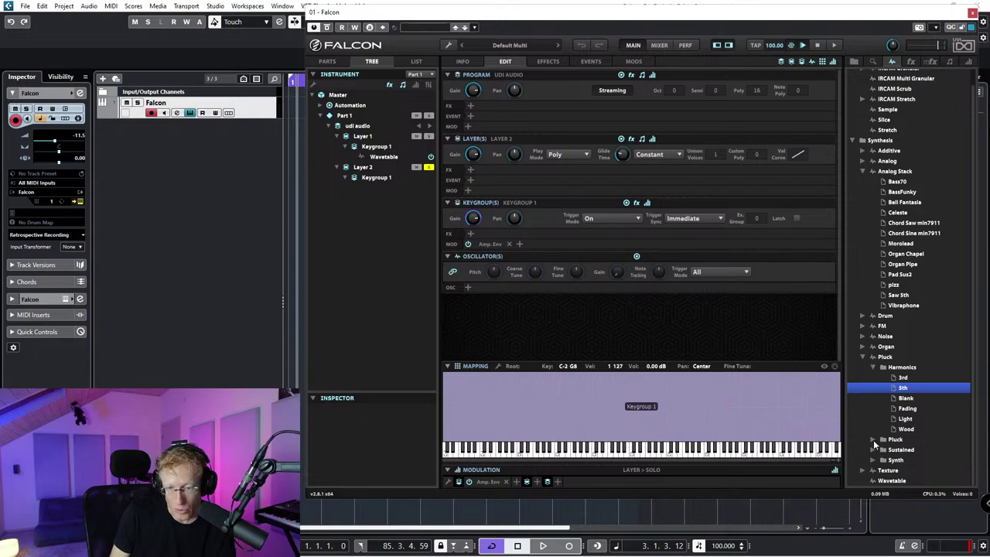
{"action": "left_click", "coordinate": [873, 439]}
{"action": "left_click", "coordinate": [904, 449]}
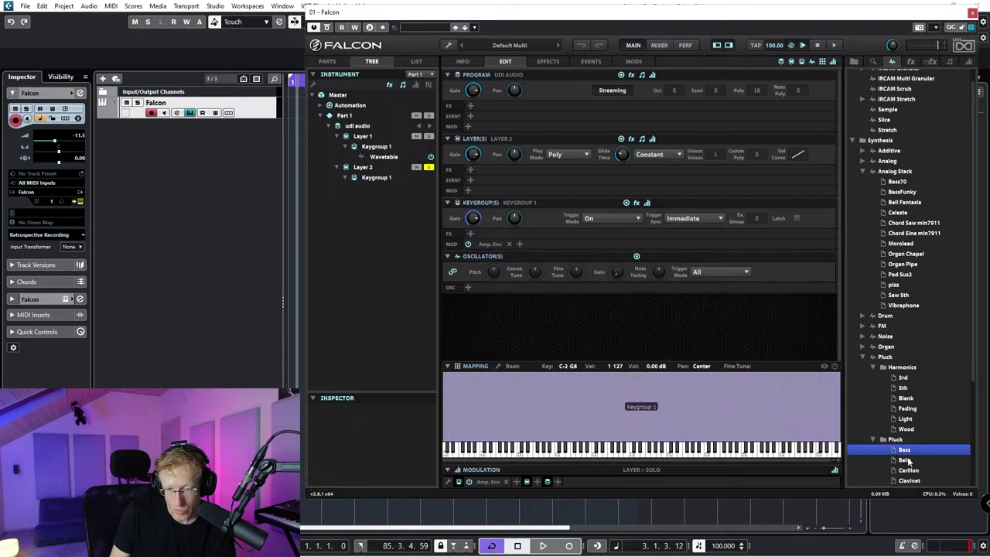
{"action": "left_click", "coordinate": [905, 459]}
{"action": "scroll", "coordinate": [917, 482], "scroll_direction": "down", "scroll_amount": 6}
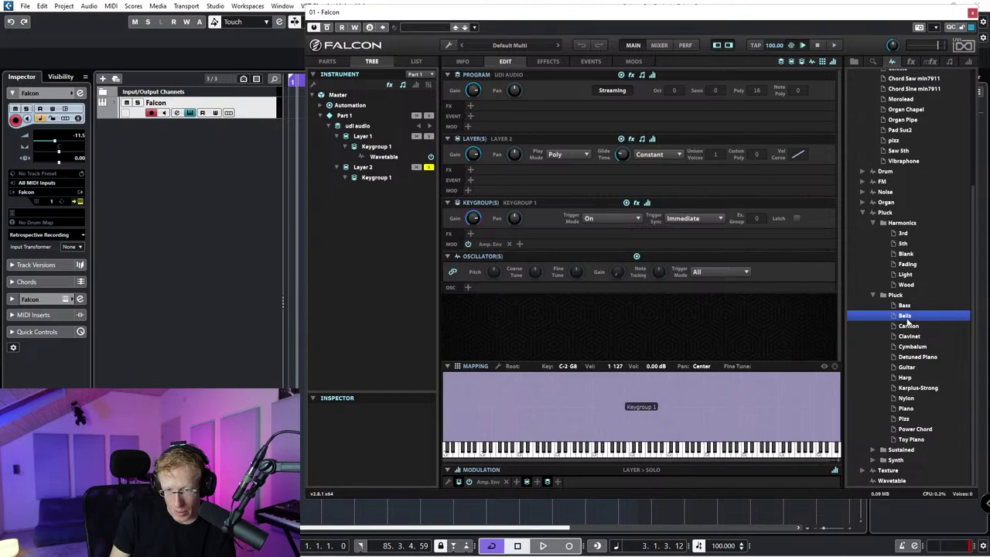
{"action": "left_click_drag", "start_coordinate": [907, 317], "coordinate": [550, 290]}
{"action": "left_click_drag", "start_coordinate": [487, 290], "coordinate": [484, 291]}
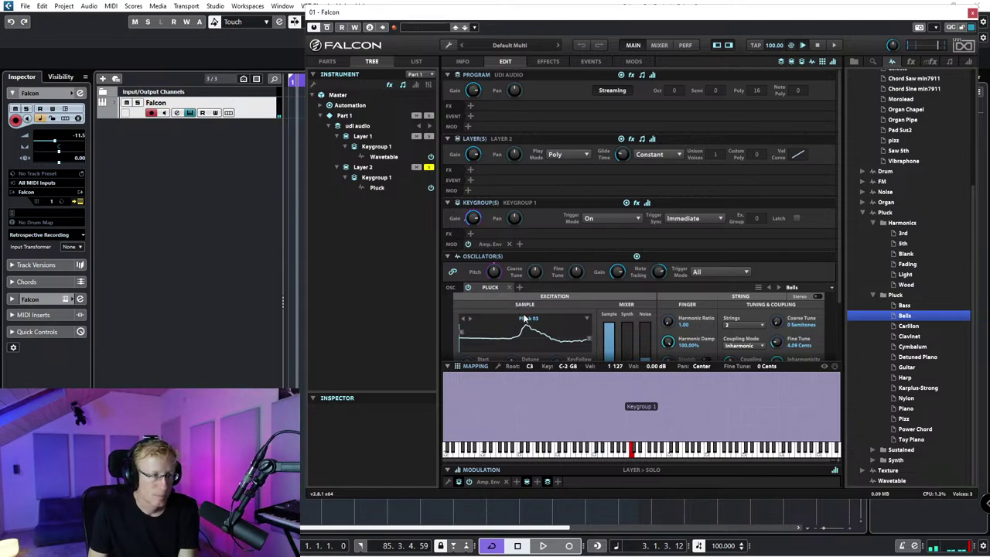
{"action": "scroll", "coordinate": [634, 337], "scroll_direction": "down", "scroll_amount": 3}
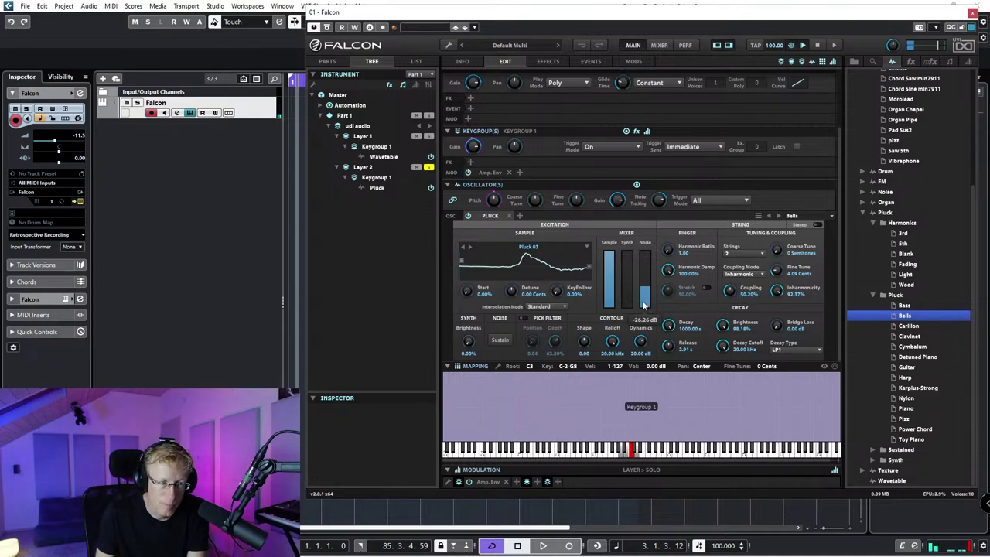
{"action": "mouse_move", "coordinate": [473, 147]}
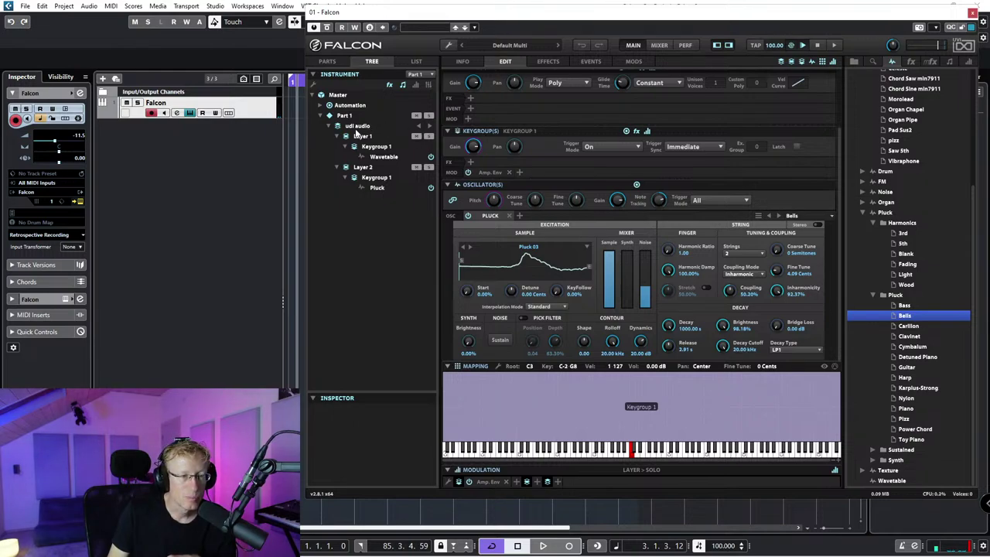
Step: Add a Dual Delay X effect with the Rotation preset Berlin Angle to the udi audio program's effects row
{"action": "scroll", "coordinate": [527, 160], "scroll_direction": "up", "scroll_amount": 3}
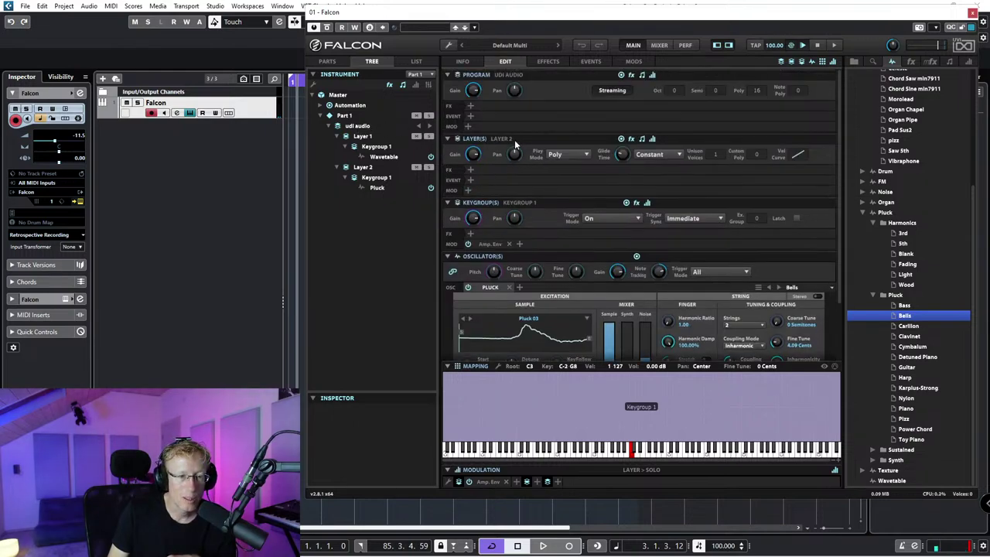
{"action": "left_click", "coordinate": [472, 103]}
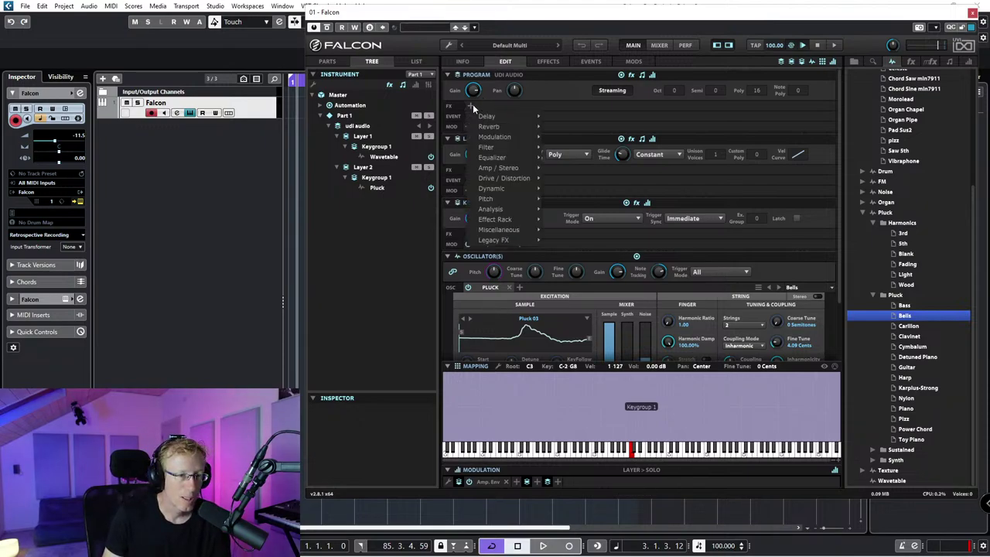
{"action": "mouse_move", "coordinate": [487, 117]}
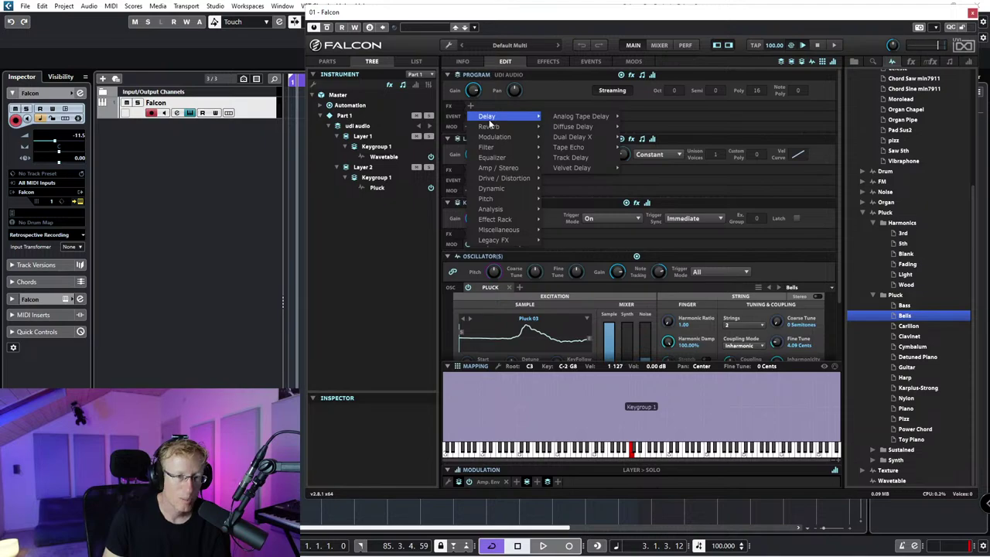
{"action": "mouse_move", "coordinate": [576, 137]}
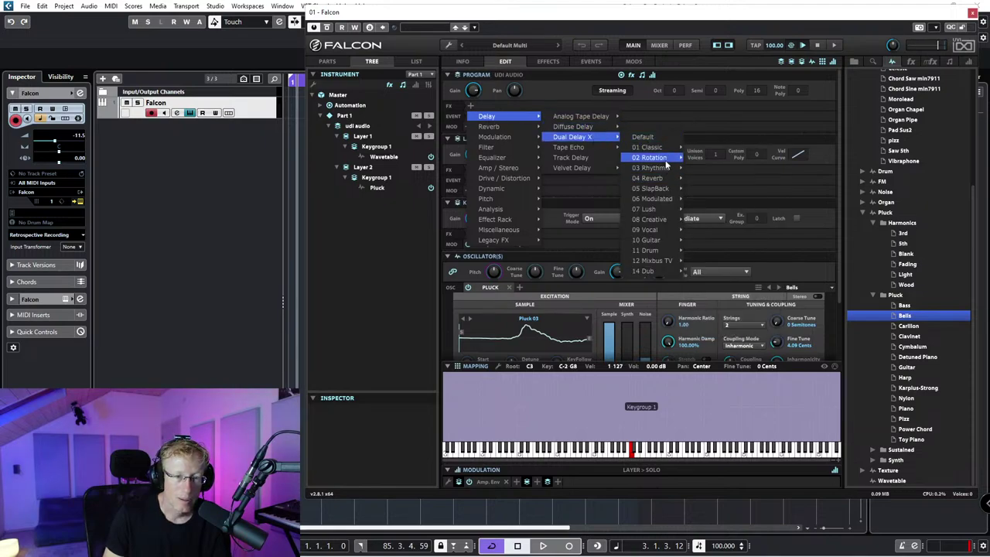
{"action": "mouse_move", "coordinate": [666, 158]}
{"action": "left_click", "coordinate": [708, 160]}
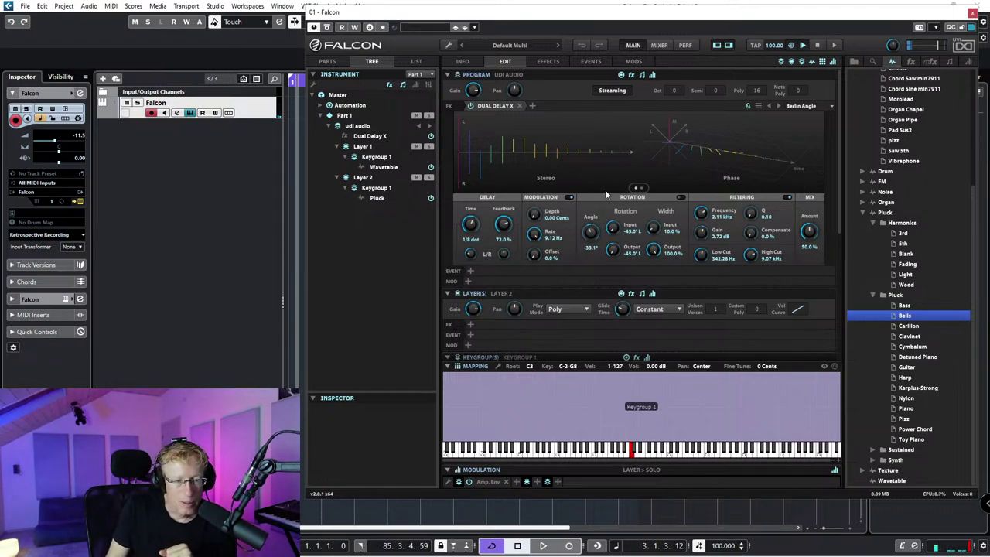
Step: Select Layer 1's Keygroup 1 and try raising its Wavetable oscillator's Wave Index to about 70%
{"action": "left_click", "coordinate": [399, 169]}
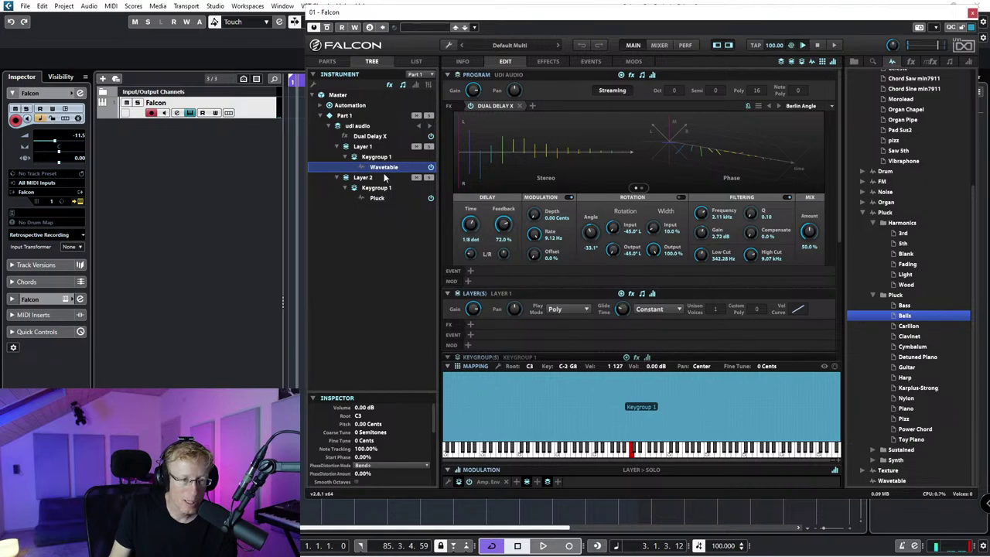
{"action": "left_click", "coordinate": [376, 157]}
{"action": "scroll", "coordinate": [596, 295], "scroll_direction": "down", "scroll_amount": 5}
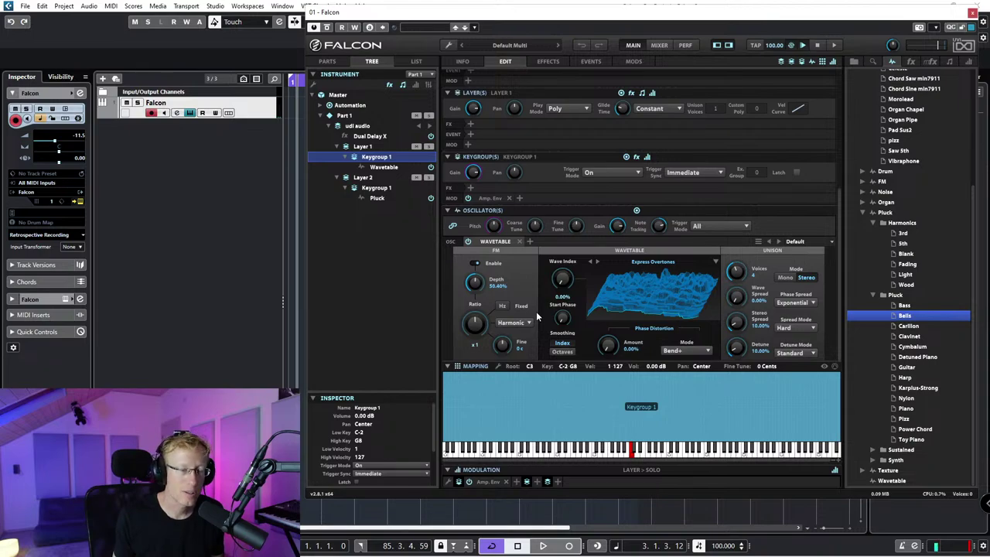
{"action": "left_click", "coordinate": [564, 281]}
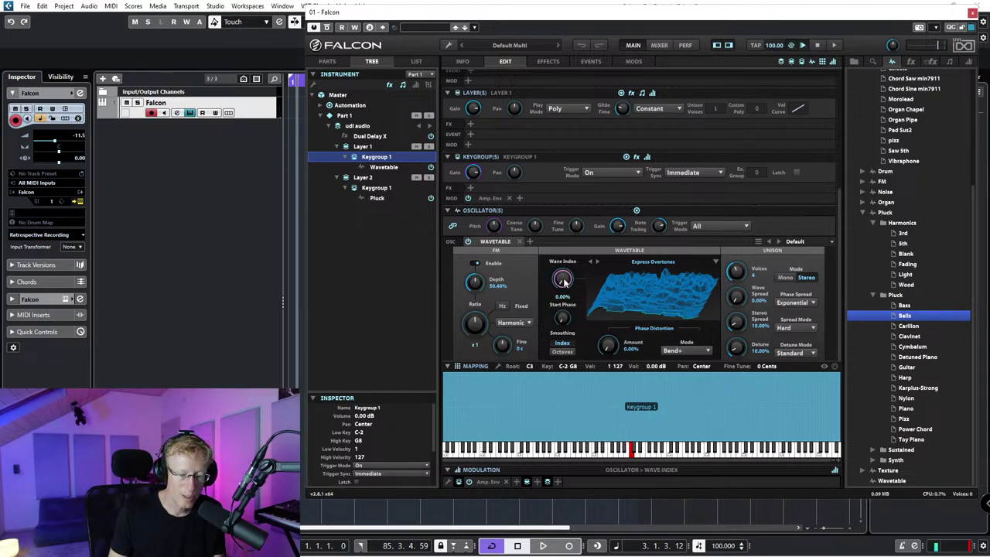
{"action": "left_click_drag", "start_coordinate": [564, 281], "coordinate": [547, 222]}
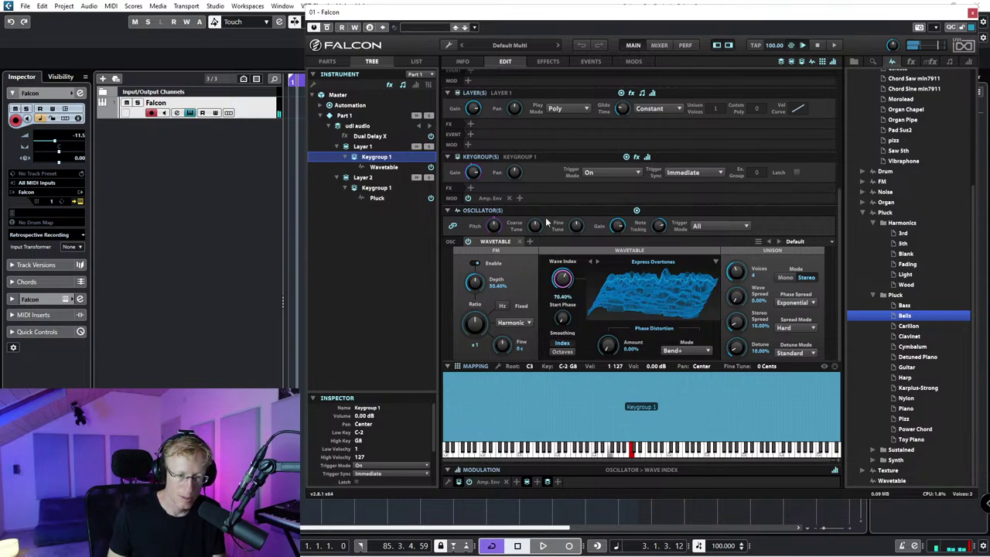
Step: Modulate the Wavetable oscillator's Wave Index with a new LFO at program level
{"action": "right_click", "coordinate": [564, 280]}
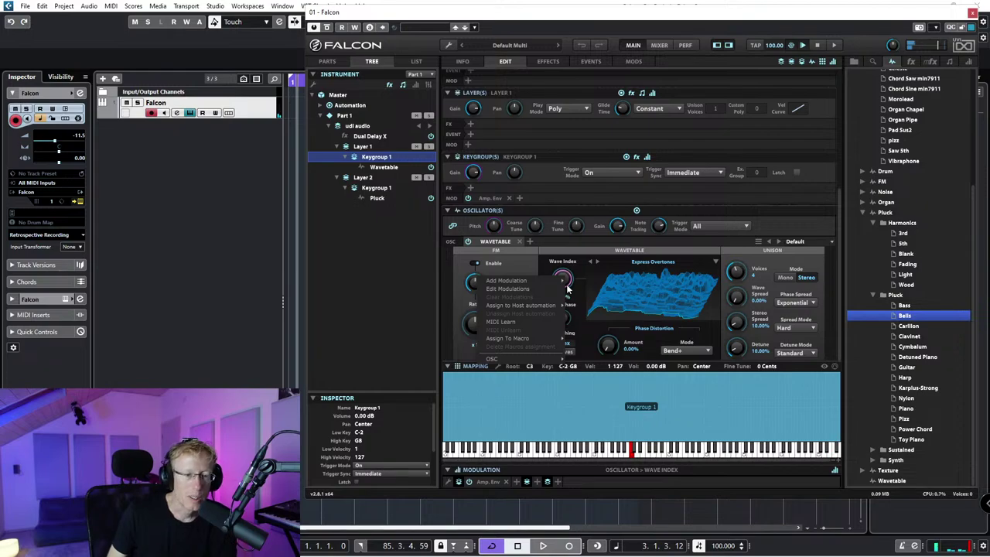
{"action": "mouse_move", "coordinate": [530, 281]}
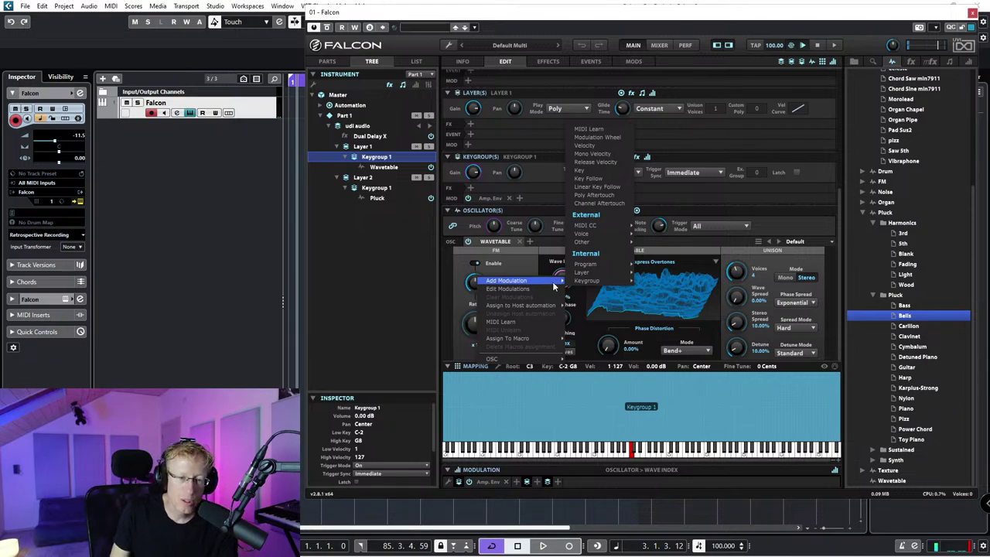
{"action": "mouse_move", "coordinate": [591, 282]}
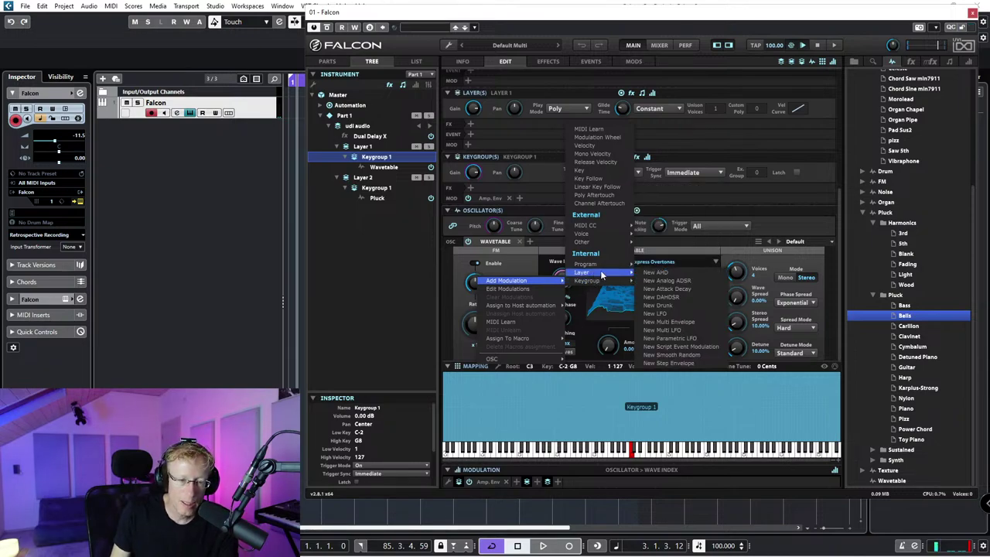
{"action": "mouse_move", "coordinate": [599, 265]}
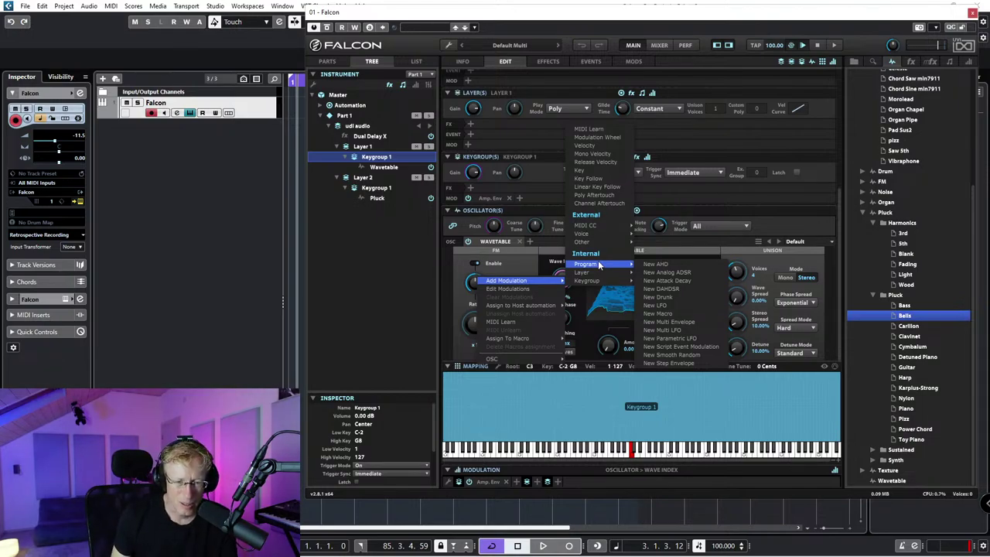
{"action": "left_click", "coordinate": [656, 306]}
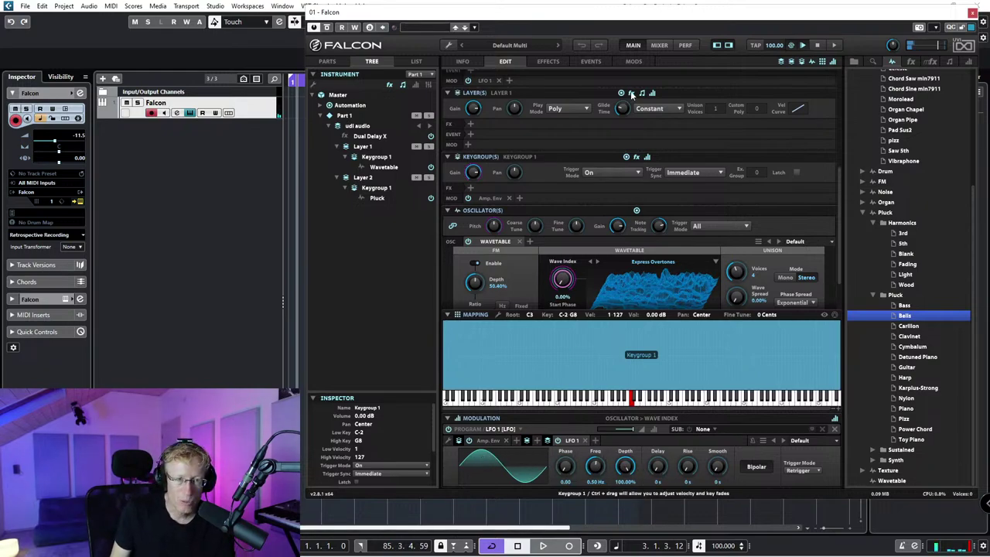
Step: Look through the modulation, event and effects pages of Layer 1's Keygroup 1, and return to the oscillator editor with the LFO
{"action": "left_click", "coordinate": [634, 61]}
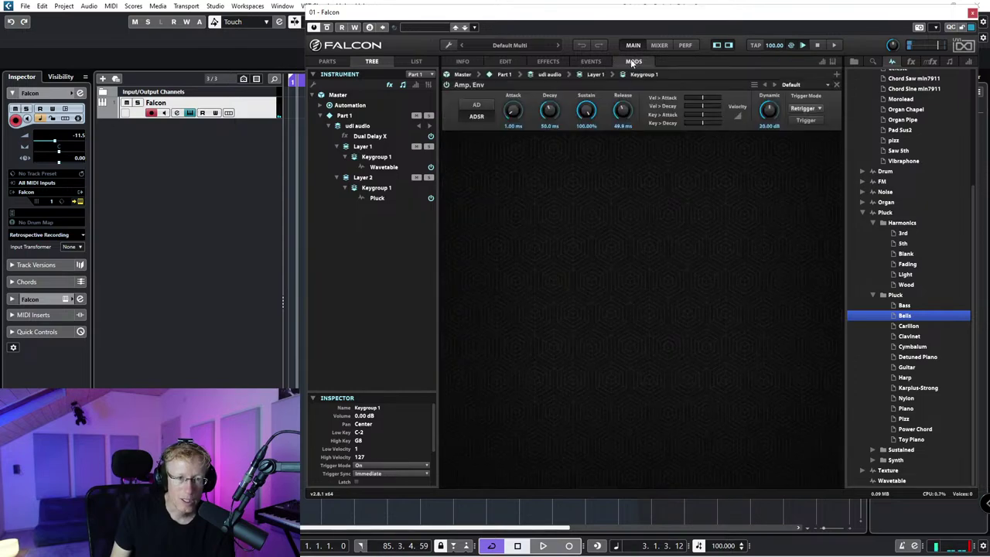
{"action": "left_click", "coordinate": [592, 64]}
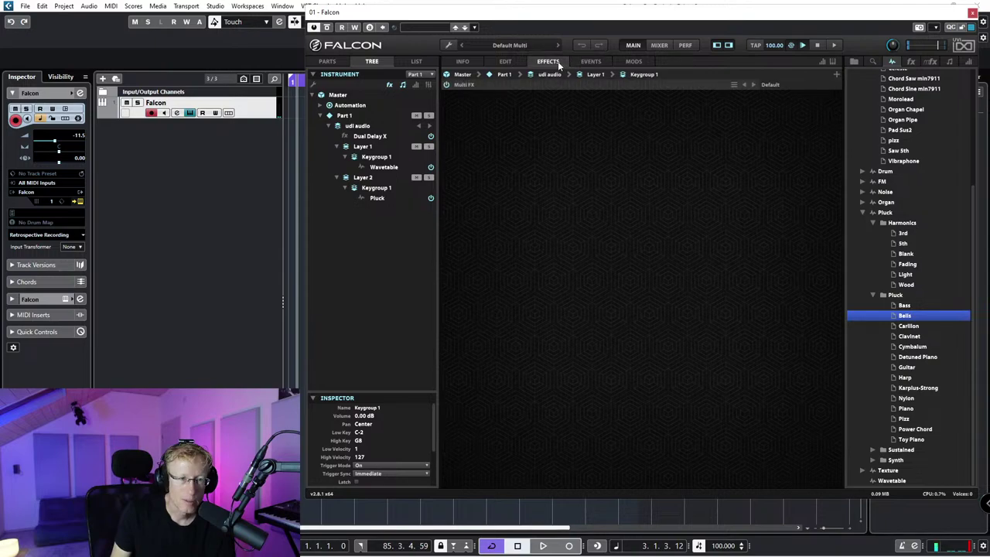
{"action": "left_click", "coordinate": [506, 62]}
{"action": "scroll", "coordinate": [575, 259], "scroll_direction": "down", "scroll_amount": 3}
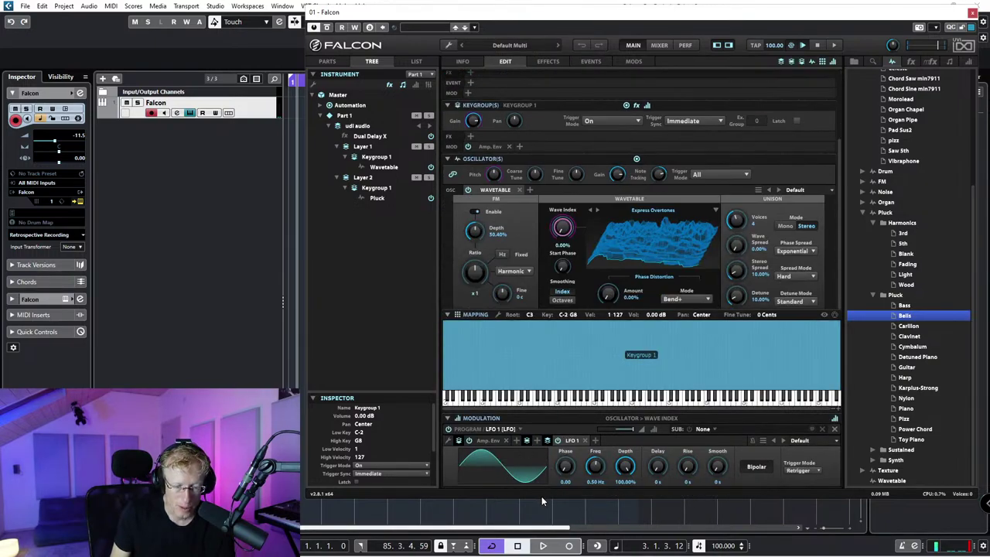
Step: Try the Chaos Rossler, Square and AnalogSquare waveforms on LFO 1
{"action": "left_click", "coordinate": [499, 457]}
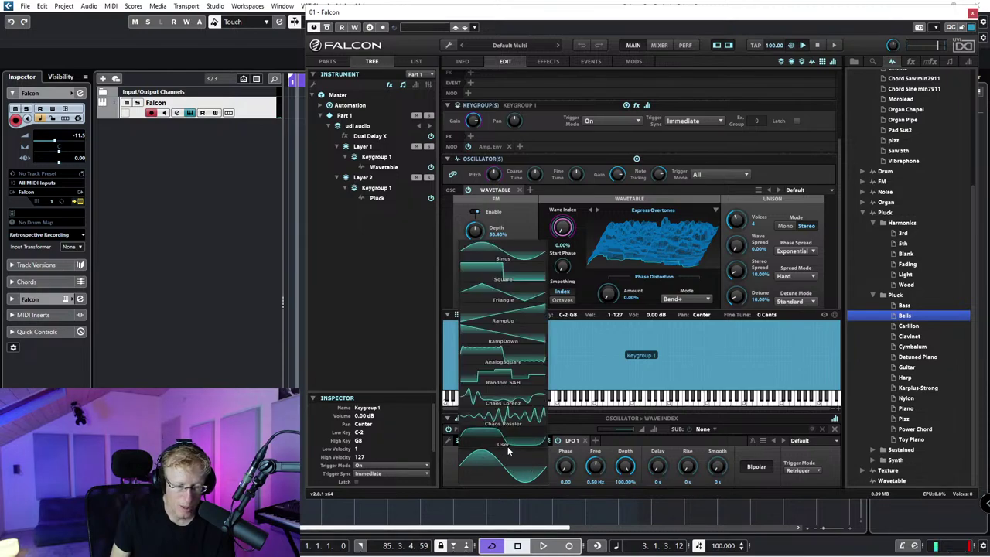
{"action": "left_click", "coordinate": [508, 451]}
{"action": "left_click", "coordinate": [507, 460]}
{"action": "left_click", "coordinate": [508, 418]}
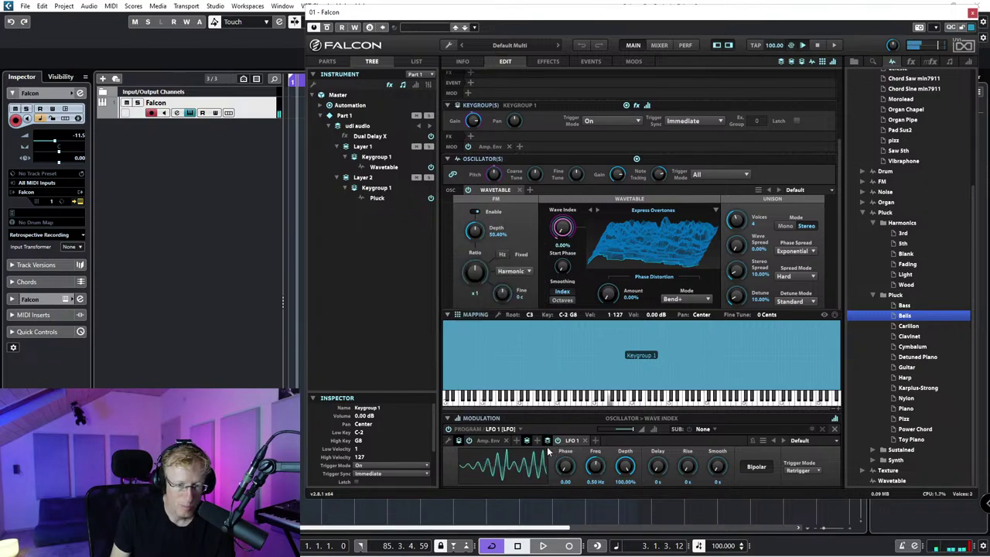
{"action": "left_click", "coordinate": [508, 456]}
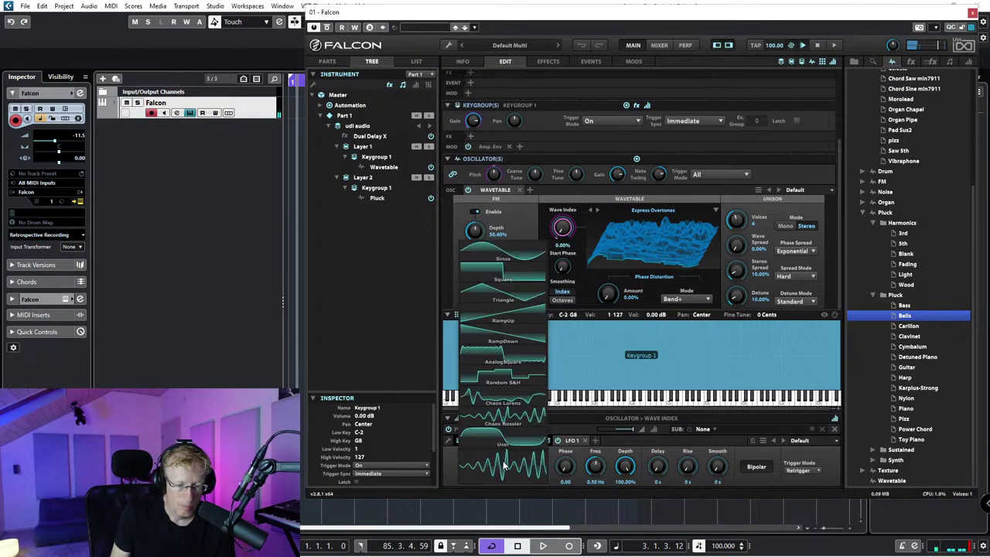
{"action": "left_click", "coordinate": [499, 272]}
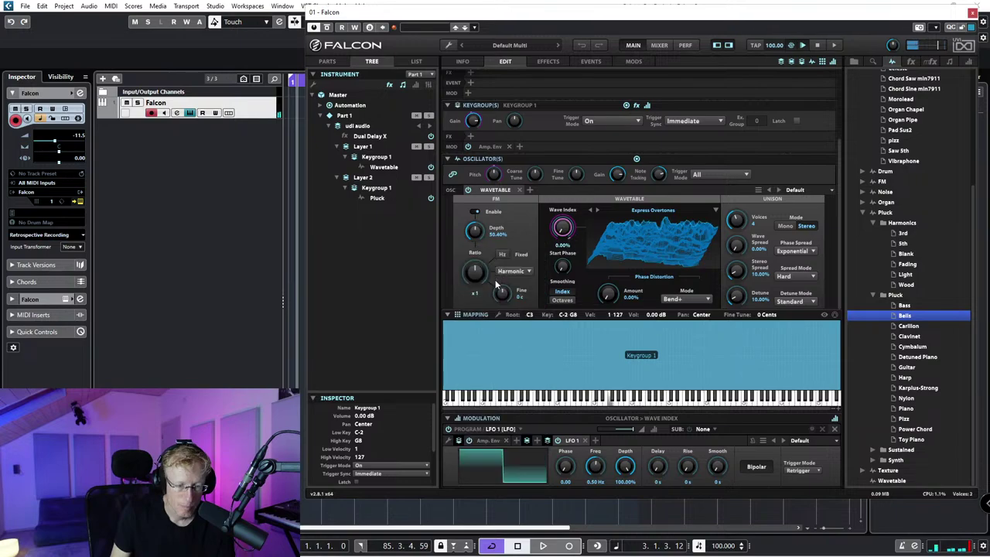
{"action": "left_click", "coordinate": [520, 468]}
{"action": "left_click", "coordinate": [505, 355]}
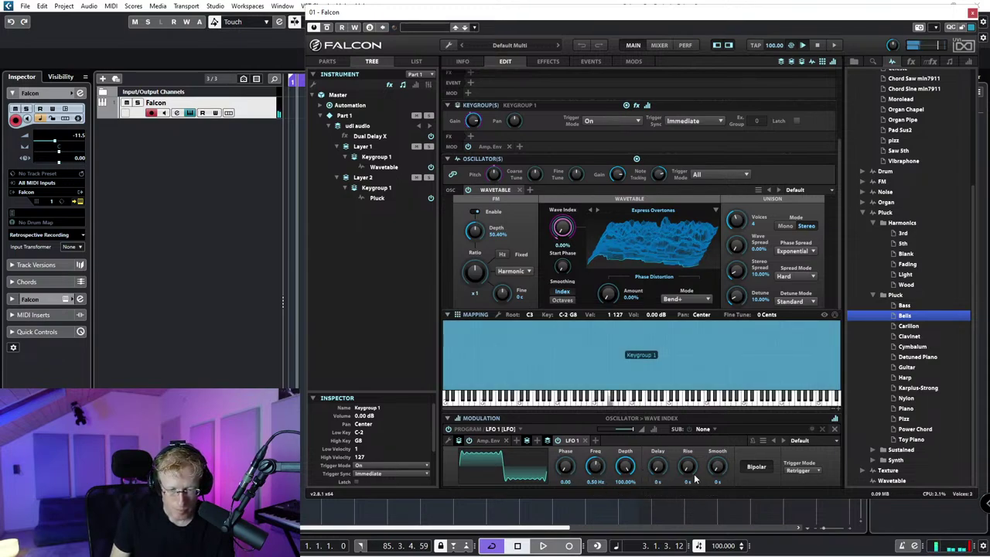
Step: Set LFO 1's Rise to about 3.63 ms and Smooth to about 43.1 ms, and raise the Wave Index to 44%
{"action": "left_click_drag", "start_coordinate": [687, 466], "coordinate": [720, 402]}
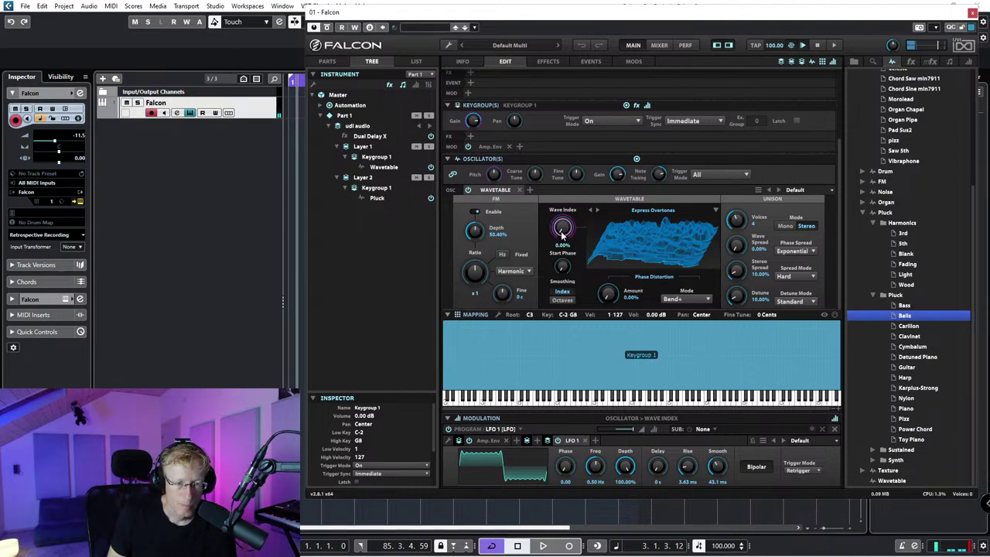
{"action": "left_click_drag", "start_coordinate": [563, 234], "coordinate": [550, 200]}
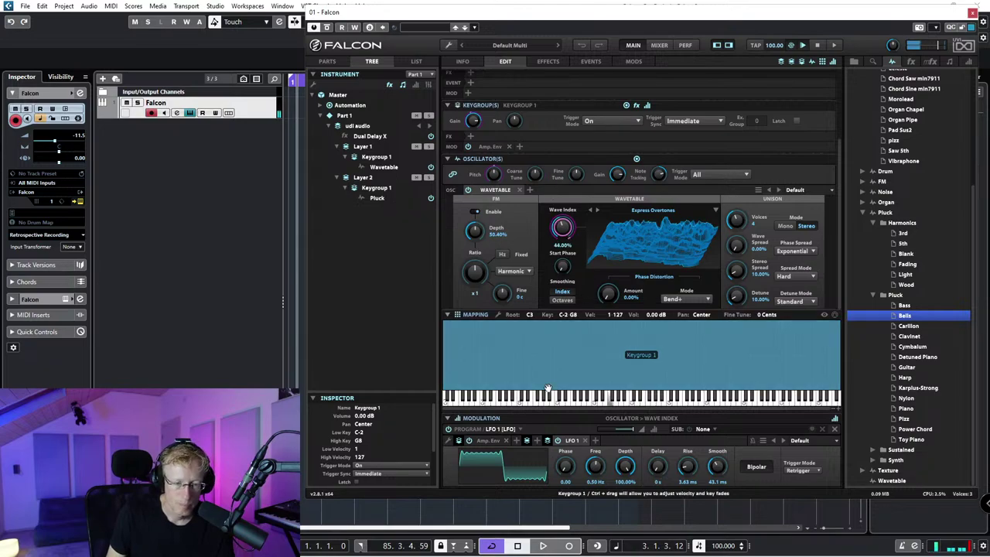
Step: Switch LFO 1 to the Sinus waveform and raise its frequency to about 1.47 Hz
{"action": "left_click", "coordinate": [511, 455]}
{"action": "left_click", "coordinate": [512, 255]}
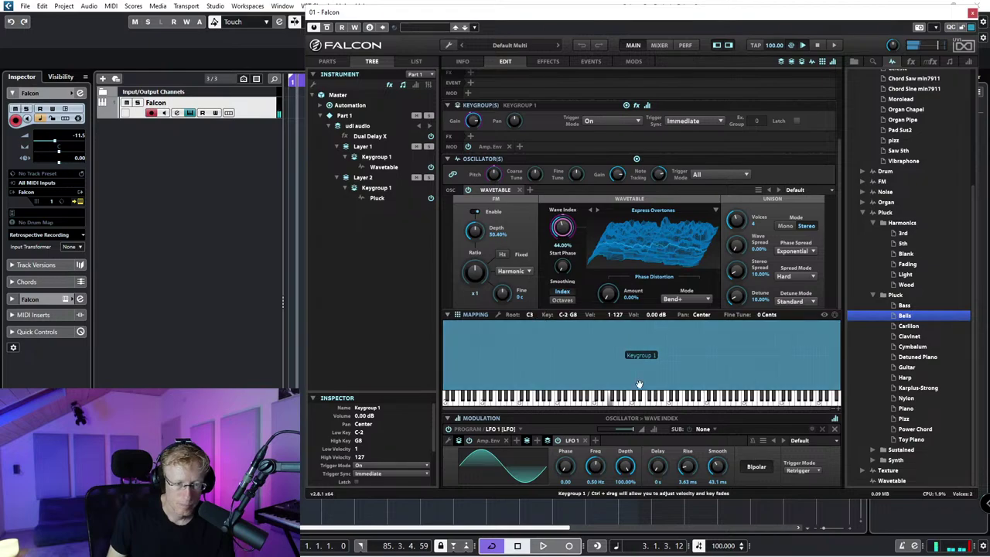
{"action": "left_click_drag", "start_coordinate": [596, 464], "coordinate": [601, 451]}
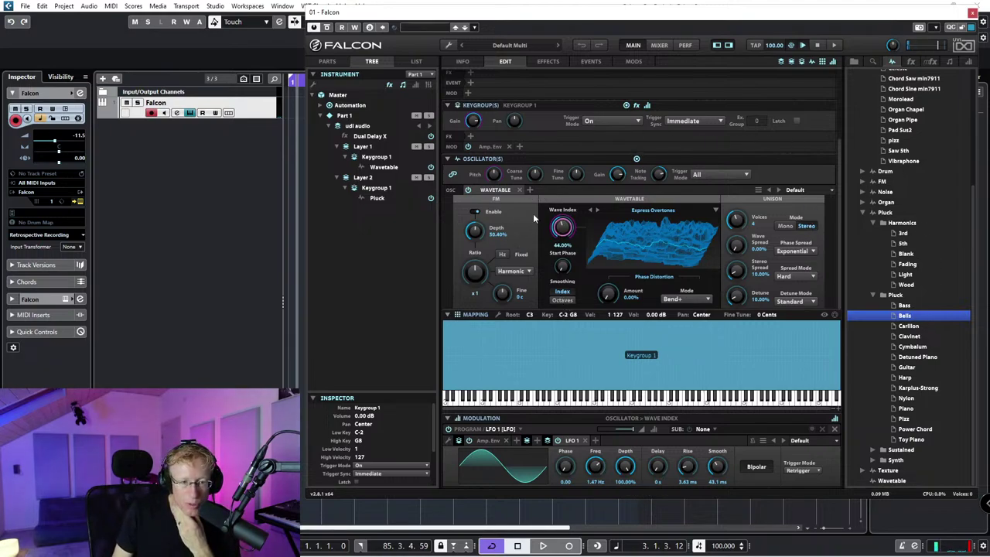
Step: Remove the Wavetable oscillator from Layer 1's keygroup, and clear the whole multi back to an empty part
{"action": "left_click", "coordinate": [520, 190]}
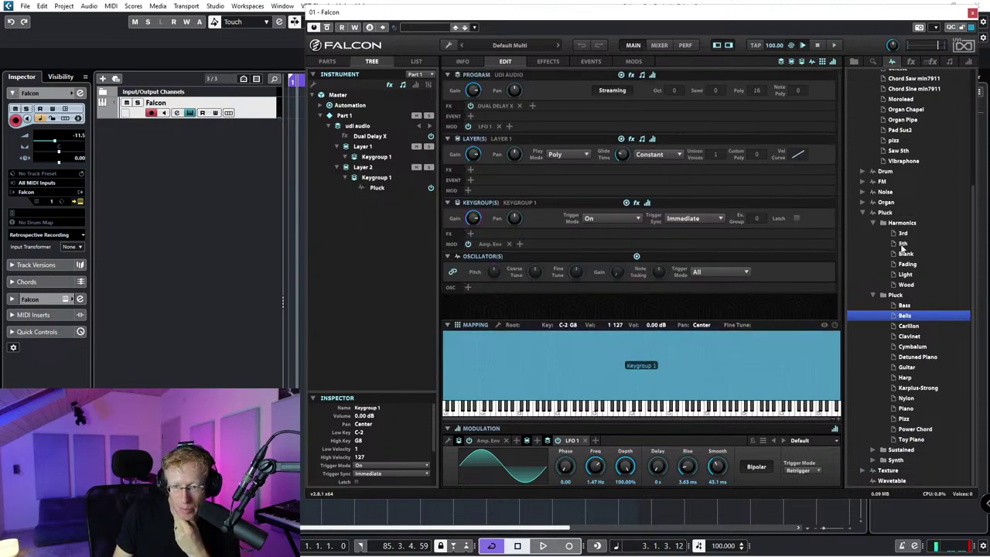
{"action": "scroll", "coordinate": [899, 232], "scroll_direction": "up", "scroll_amount": 5}
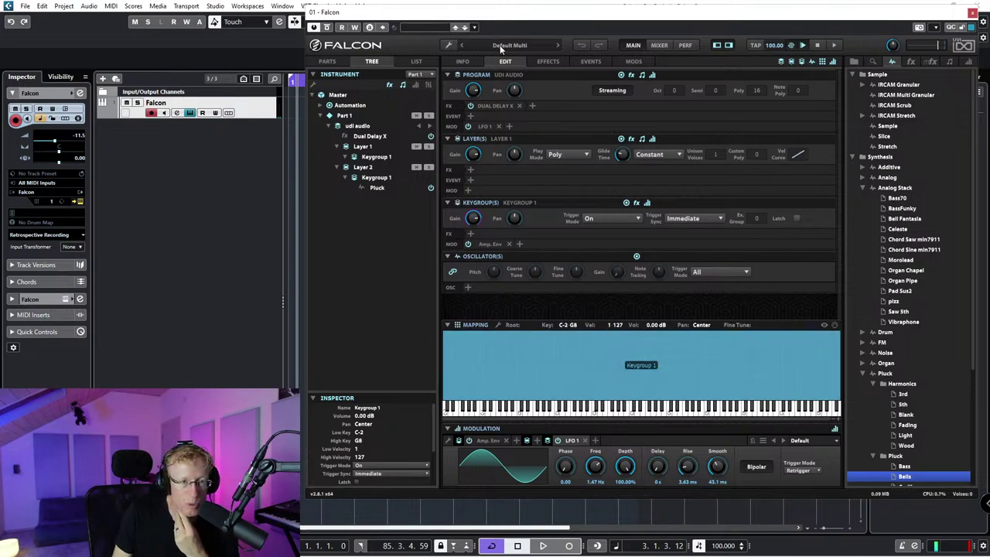
{"action": "left_click", "coordinate": [451, 44]}
{"action": "left_click", "coordinate": [475, 113]}
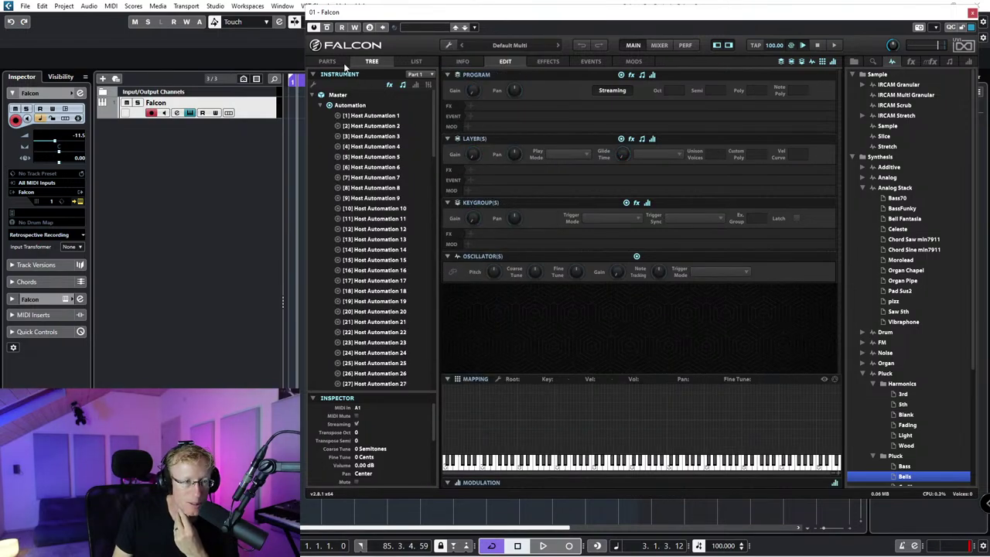
{"action": "left_click", "coordinate": [333, 62]}
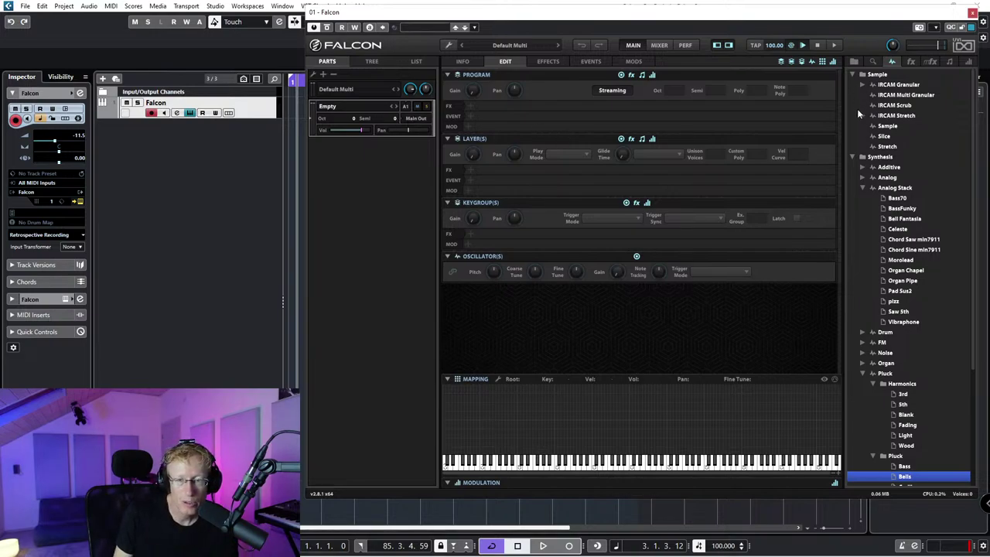
Step: Create a new program by placing an empty Sample oscillator in the mapping as a keygroup spanning F#2 to G8
{"action": "left_click", "coordinate": [852, 155]}
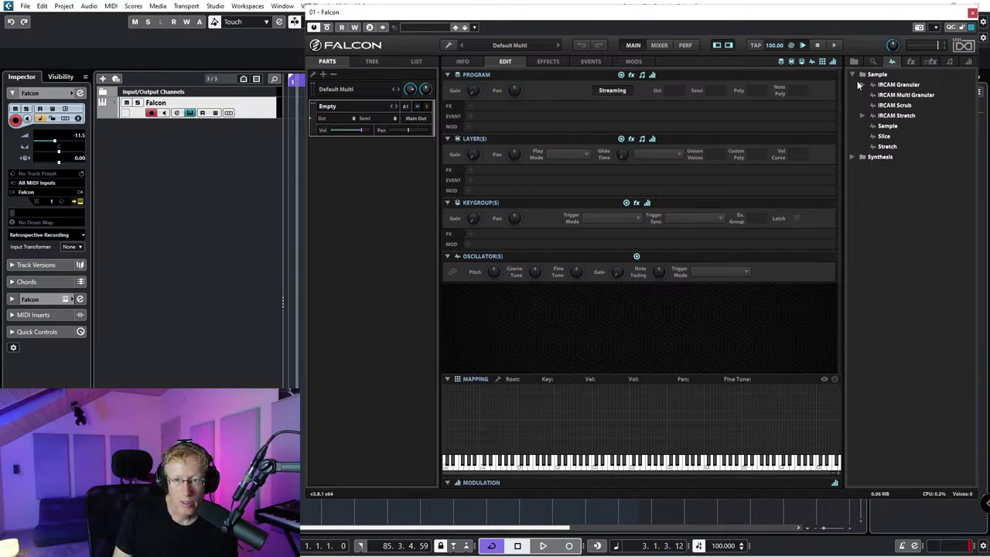
{"action": "left_click", "coordinate": [917, 85]}
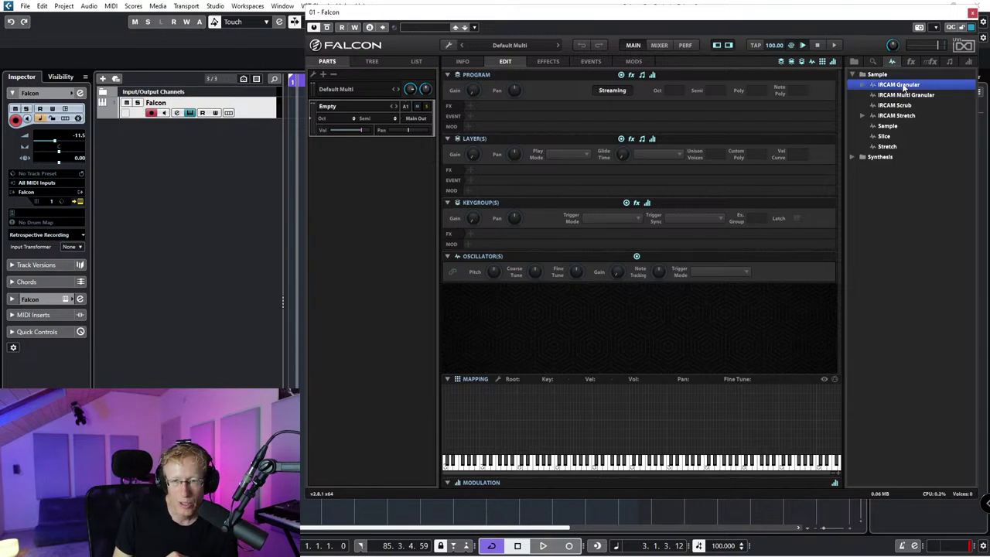
{"action": "left_click", "coordinate": [889, 126]}
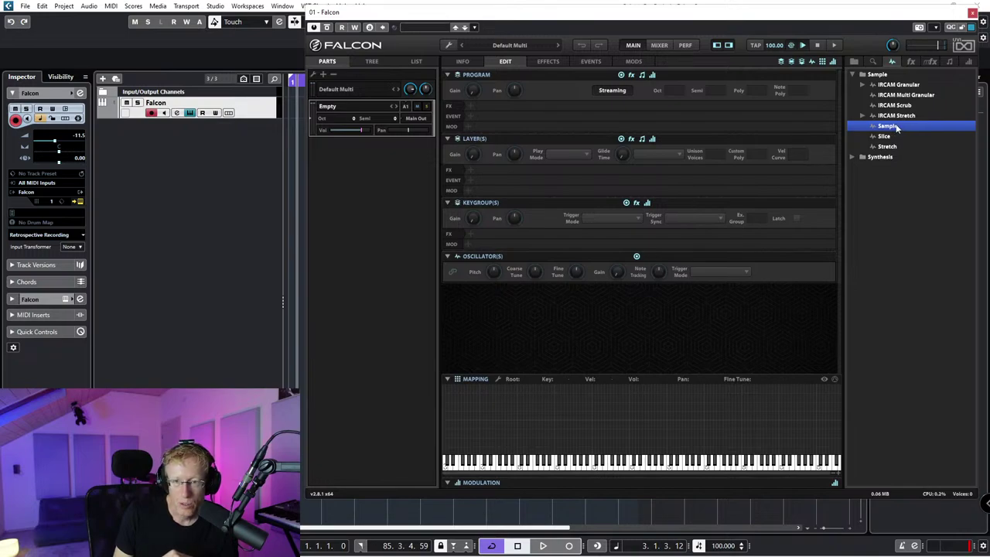
{"action": "left_click_drag", "start_coordinate": [897, 129], "coordinate": [870, 391]}
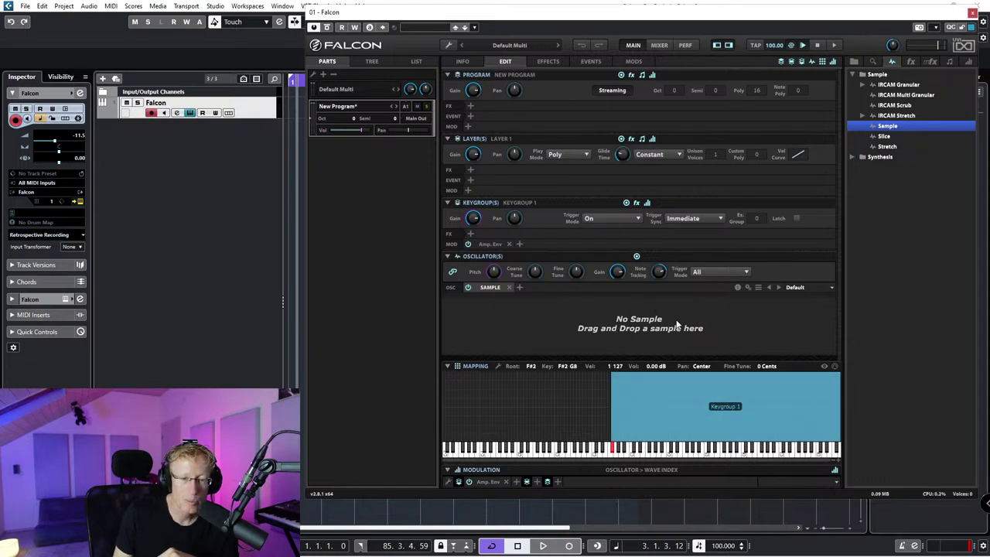
Step: Delete the Sample oscillator and its keygroup from the new program's Layer 1
{"action": "right_click", "coordinate": [627, 390]}
{"action": "left_click", "coordinate": [665, 386]}
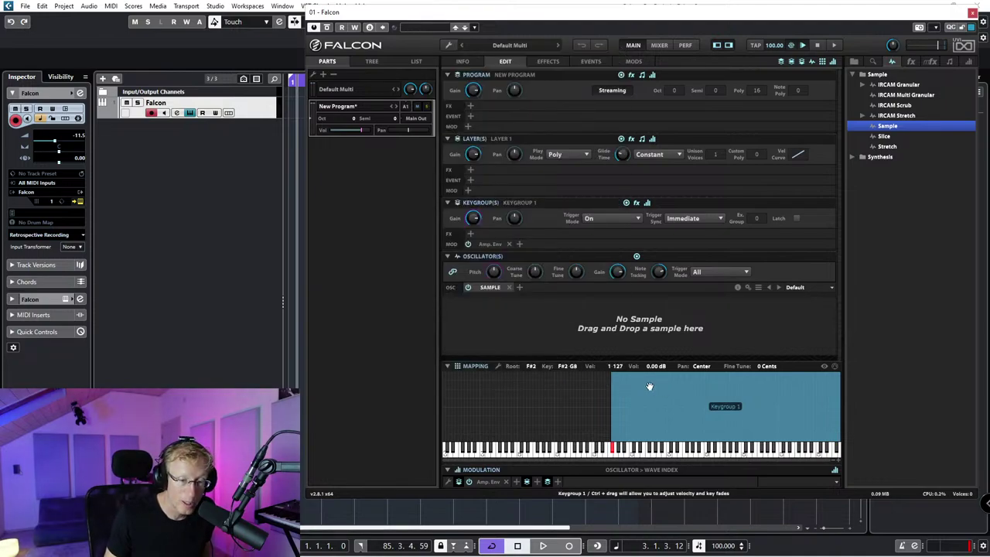
{"action": "left_click", "coordinate": [509, 287]}
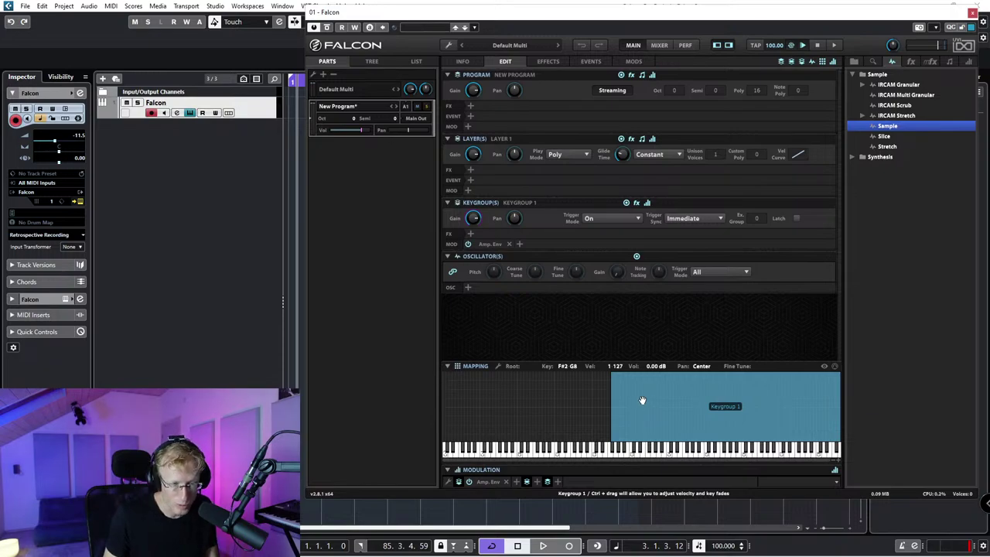
{"action": "right_click", "coordinate": [721, 403]}
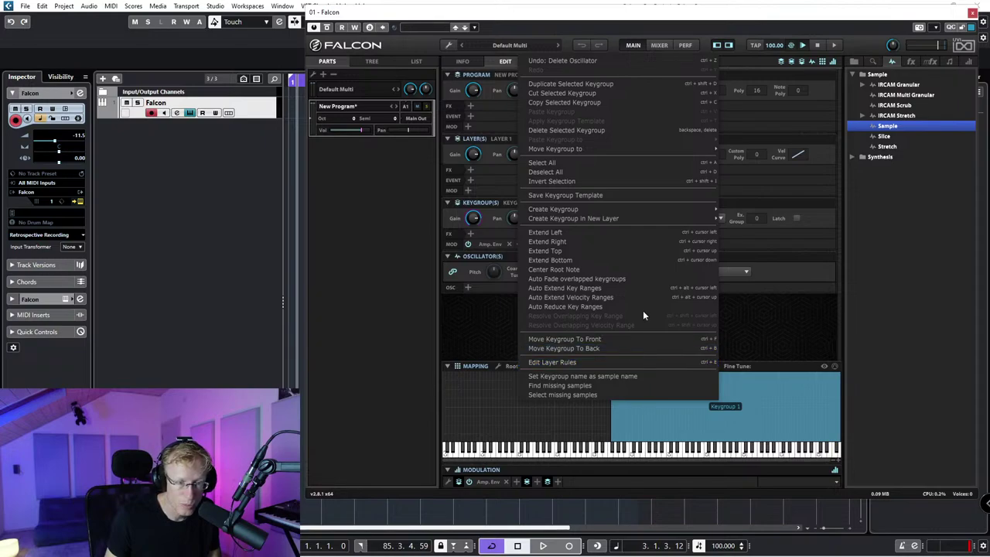
{"action": "left_click", "coordinate": [585, 130]}
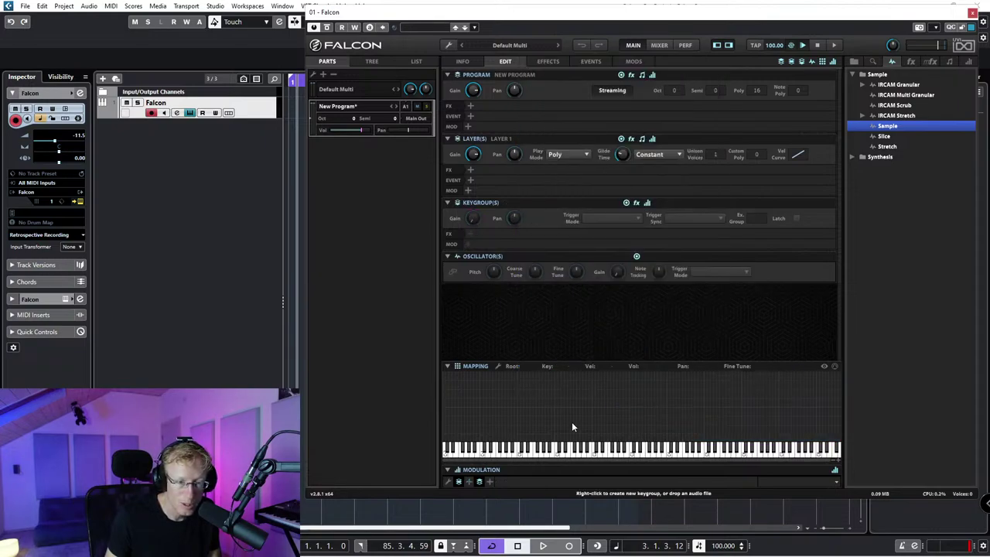
Step: Open the World Suite 2 soundbank in the file browser
{"action": "left_click", "coordinate": [863, 61]}
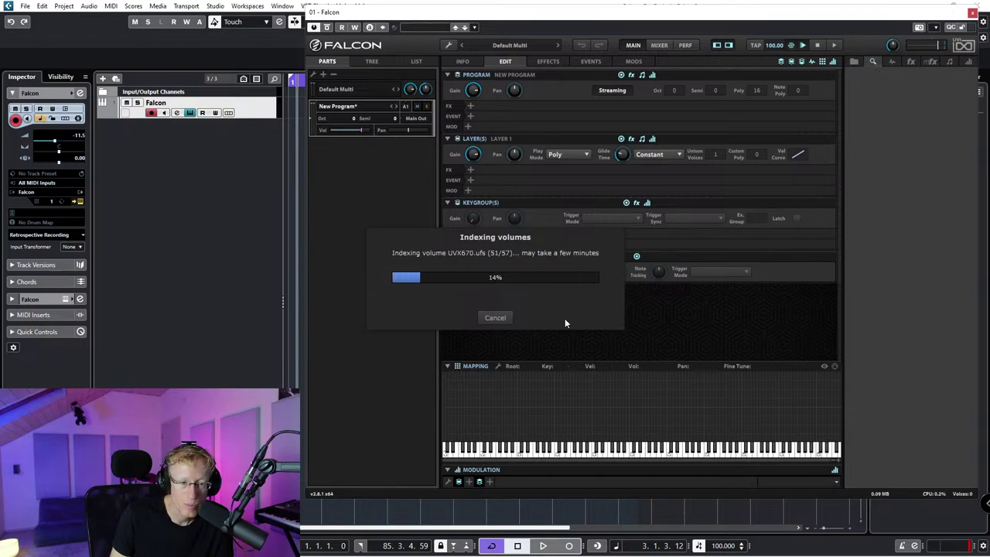
{"action": "left_click", "coordinate": [854, 60]}
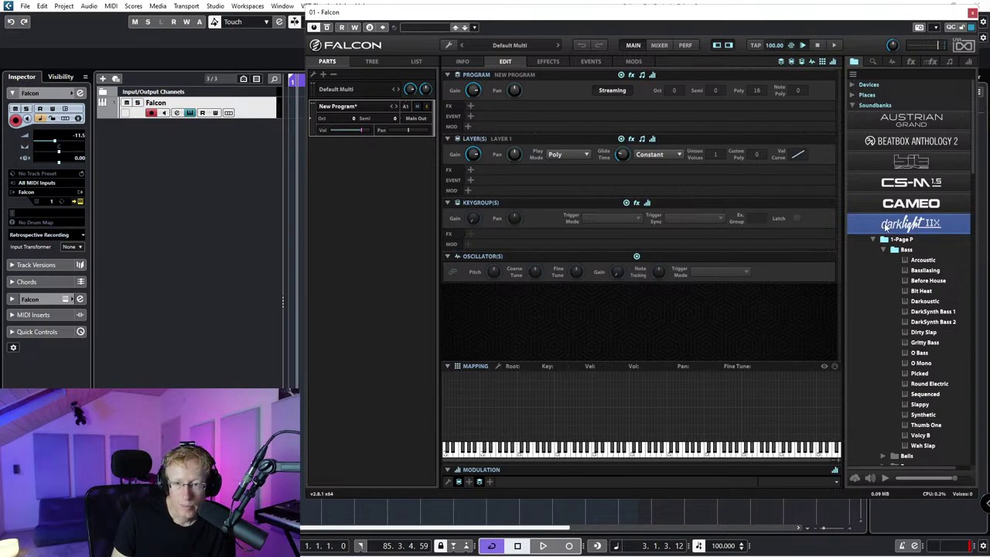
{"action": "left_click", "coordinate": [874, 240]}
{"action": "scroll", "coordinate": [894, 269], "scroll_direction": "down", "scroll_amount": 10}
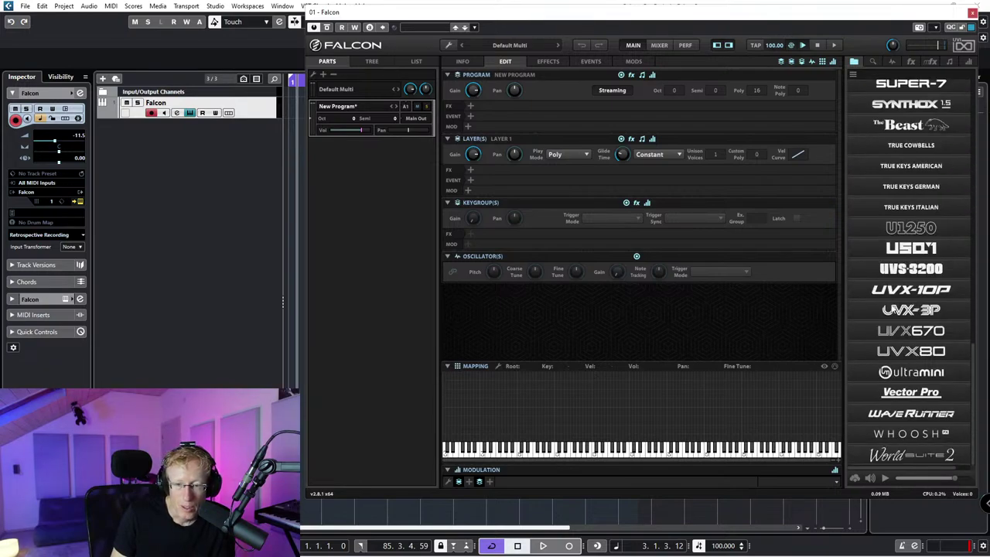
{"action": "left_click", "coordinate": [905, 456]}
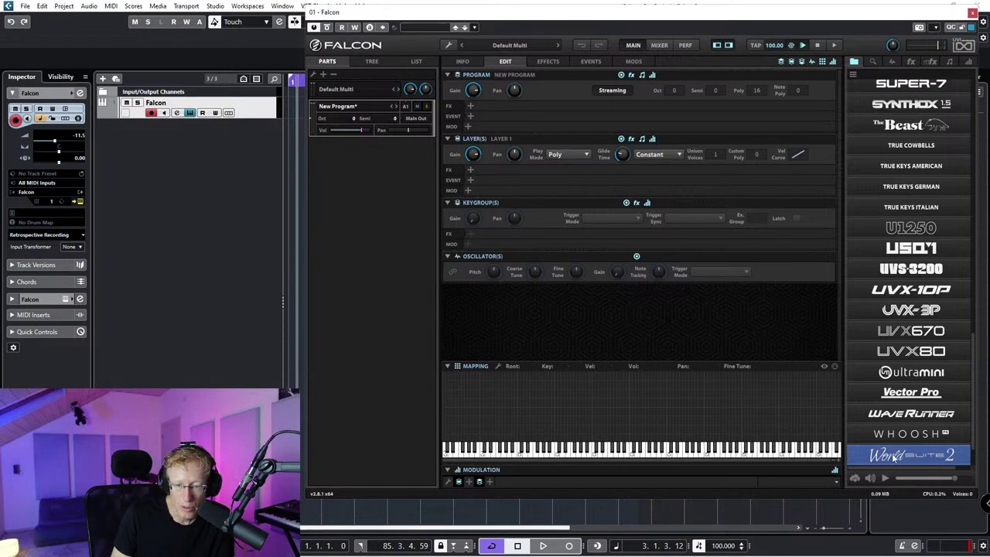
{"action": "double_click", "coordinate": [897, 456]}
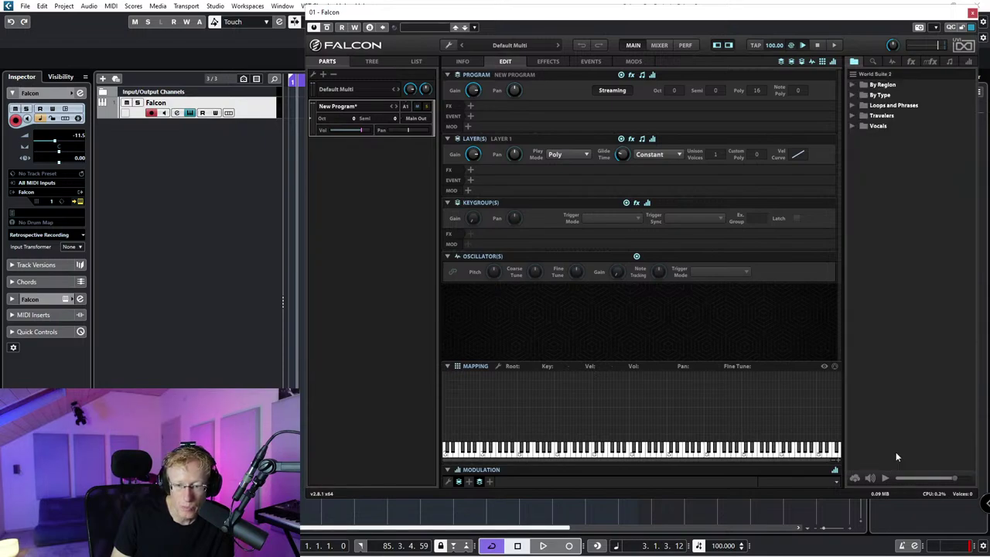
Step: Browse World Suite 2's regional vocals to Africa's Roots Choirs folder and select the 070-D-Walla sample
{"action": "left_click", "coordinate": [854, 126]}
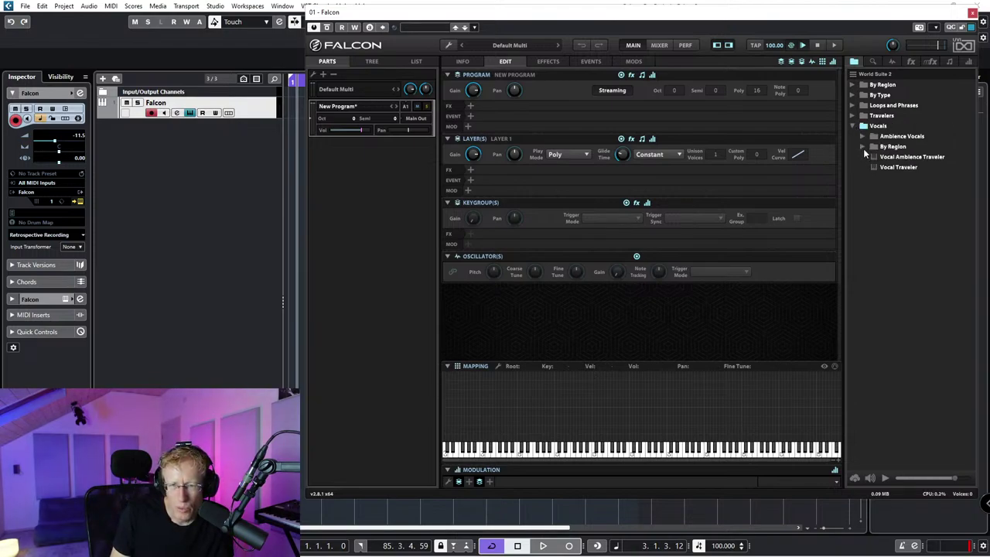
{"action": "left_click", "coordinate": [864, 147]}
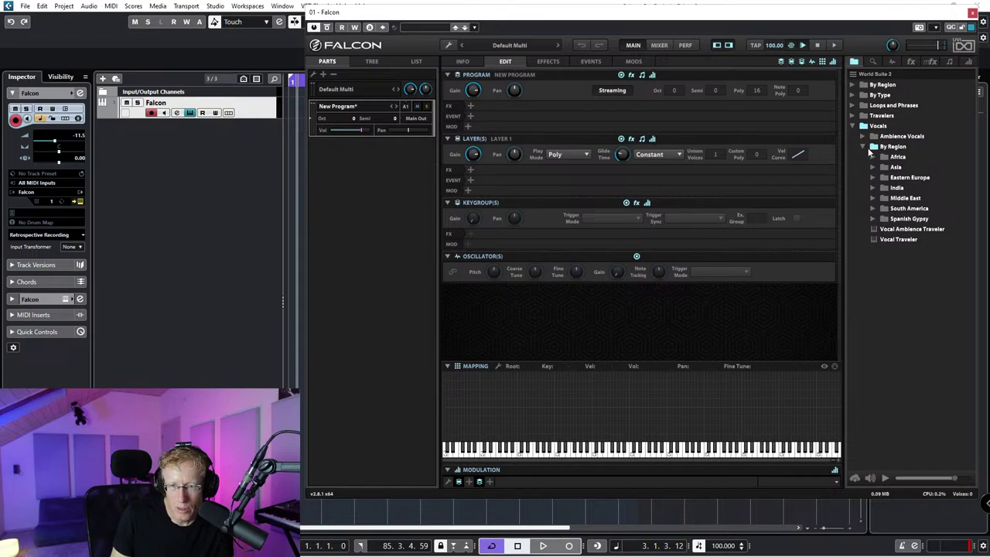
{"action": "left_click", "coordinate": [872, 157]}
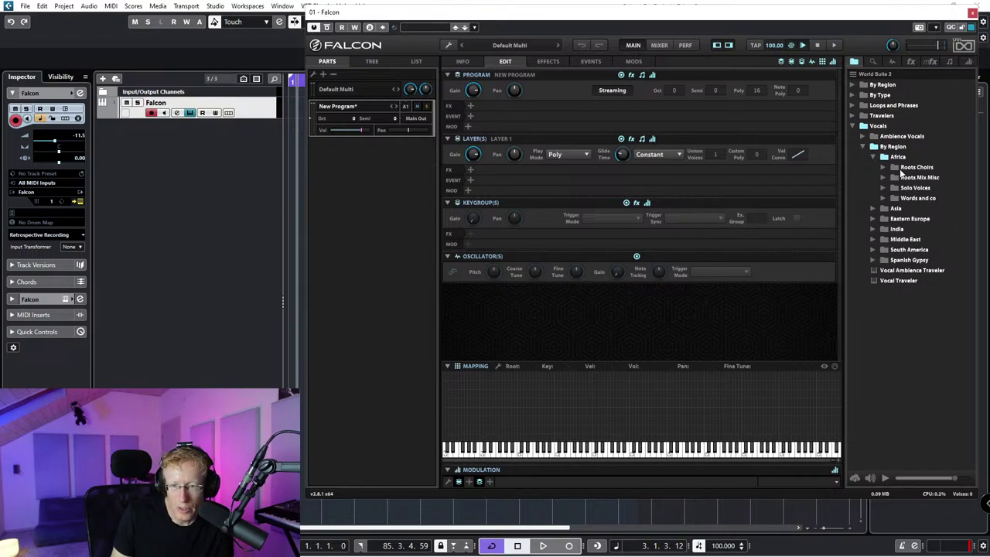
{"action": "left_click", "coordinate": [902, 168]}
{"action": "left_click", "coordinate": [882, 167]}
{"action": "left_click", "coordinate": [943, 178]}
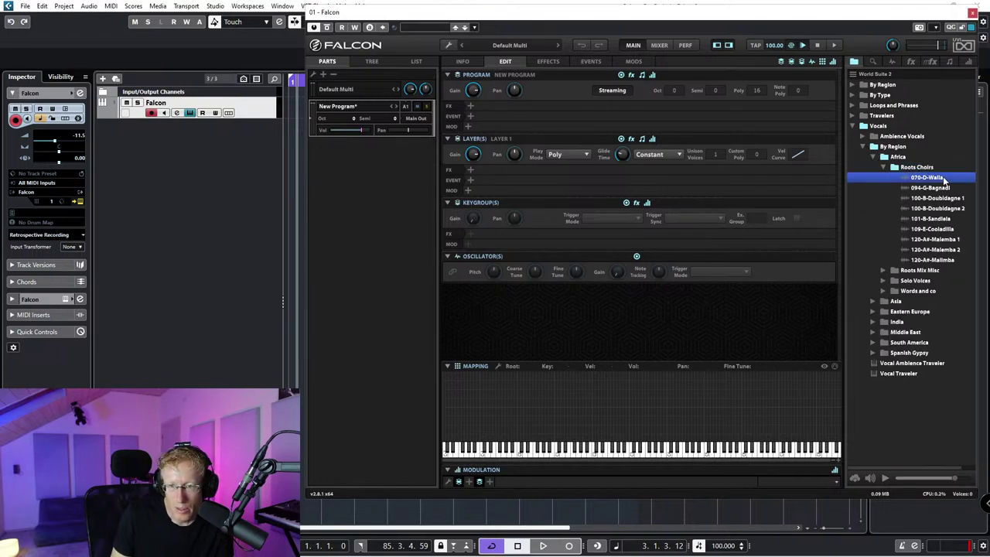
{"action": "mouse_move", "coordinate": [931, 178]}
{"action": "left_mouse_down"}
{"action": "mouse_move", "coordinate": [761, 264]}
{"action": "mouse_move", "coordinate": [646, 402]}
{"action": "mouse_move", "coordinate": [832, 254]}
{"action": "mouse_move", "coordinate": [913, 172]}
{"action": "mouse_move", "coordinate": [934, 183]}
{"action": "left_mouse_up"}
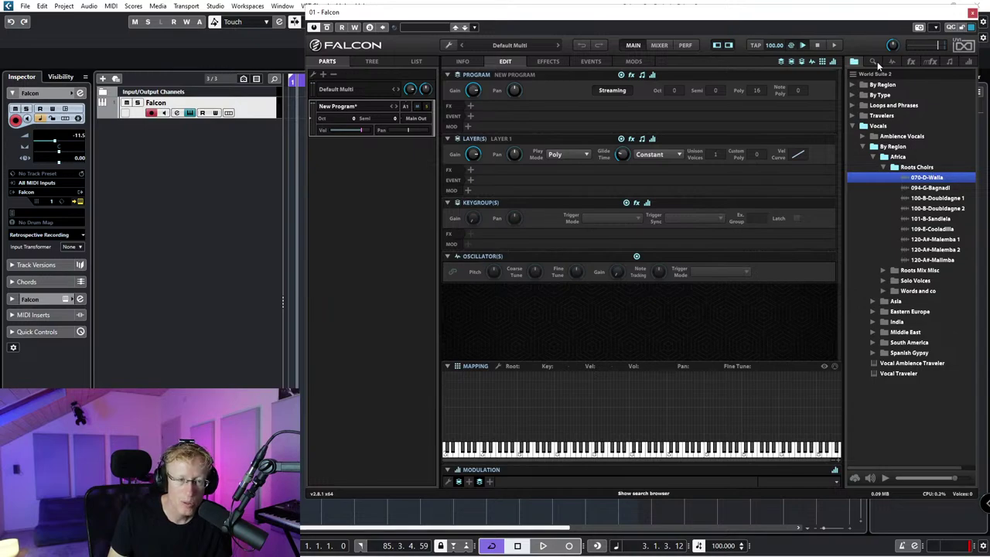
Step: Map 070-D-Walla to C3–G#3 at velocities 1–64, and add 094-G-Bagnadi above it at velocities 60–127
{"action": "left_click_drag", "start_coordinate": [926, 180], "coordinate": [645, 362]}
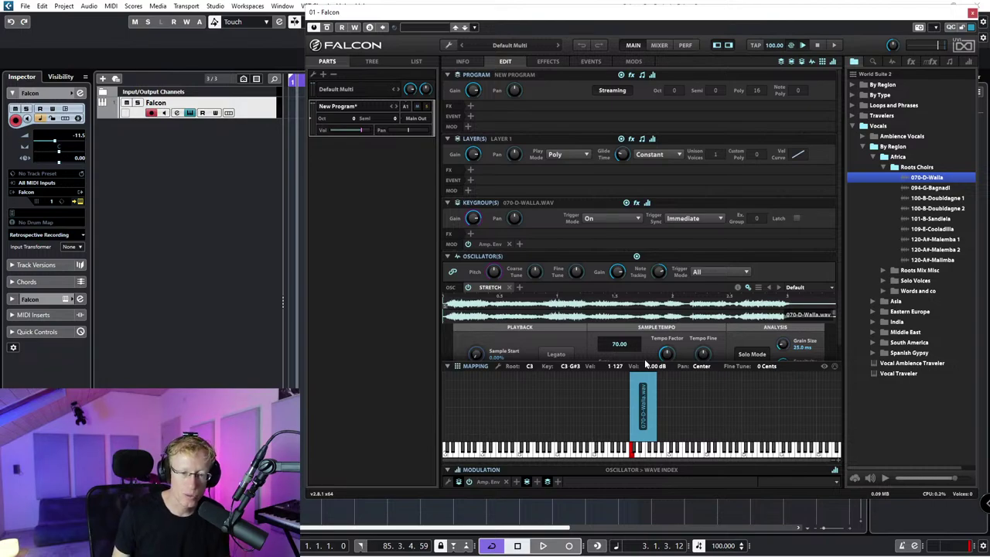
{"action": "left_click_drag", "start_coordinate": [649, 376], "coordinate": [650, 406]}
{"action": "left_click_drag", "start_coordinate": [939, 194], "coordinate": [654, 394]}
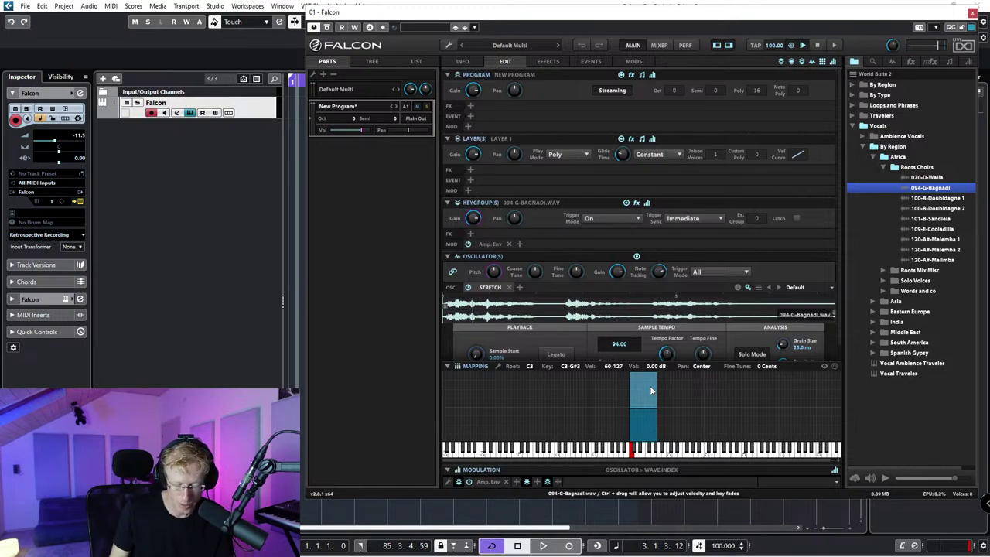
Step: Delete the 094-G-Bagnadi keygroup, and extend 070-D-Walla to velocities 1–127 before deleting it as well
{"action": "key", "text": "Delete"}
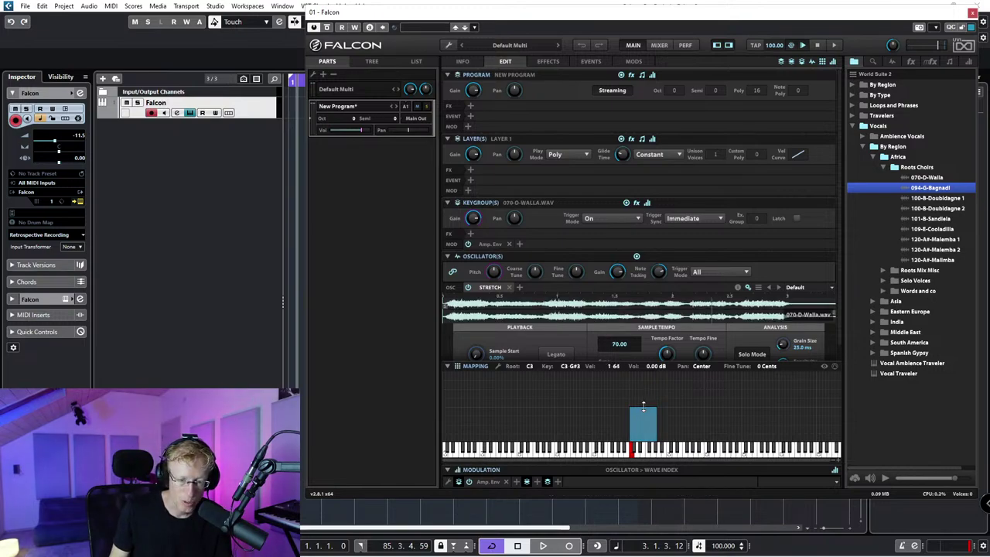
{"action": "left_click_drag", "start_coordinate": [643, 405], "coordinate": [653, 368]}
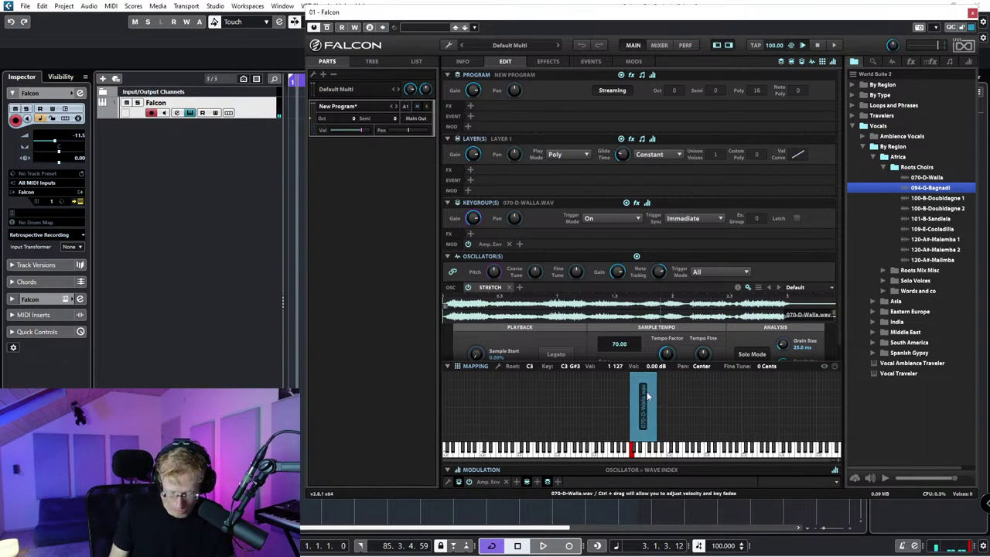
{"action": "key", "text": "Delete"}
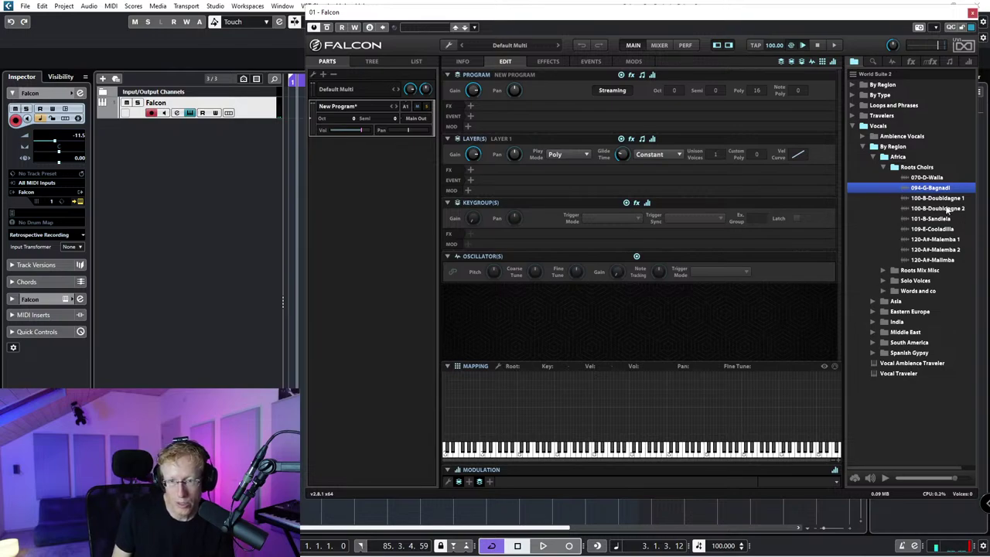
Step: Browse the India and Middle East vocals, and select B-Egyptian Diva 1 in the Egyptian Diva folder
{"action": "left_click", "coordinate": [884, 166]}
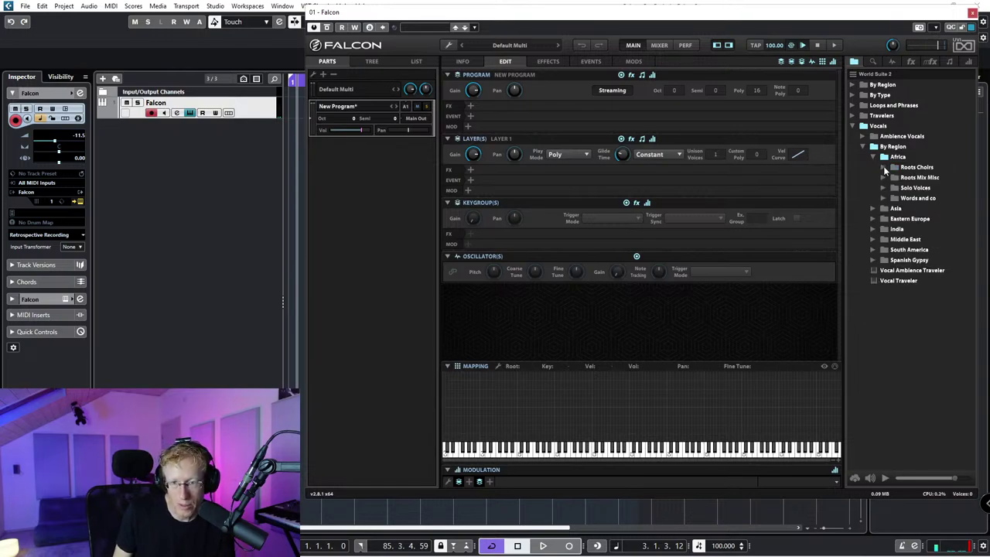
{"action": "left_click", "coordinate": [873, 229]}
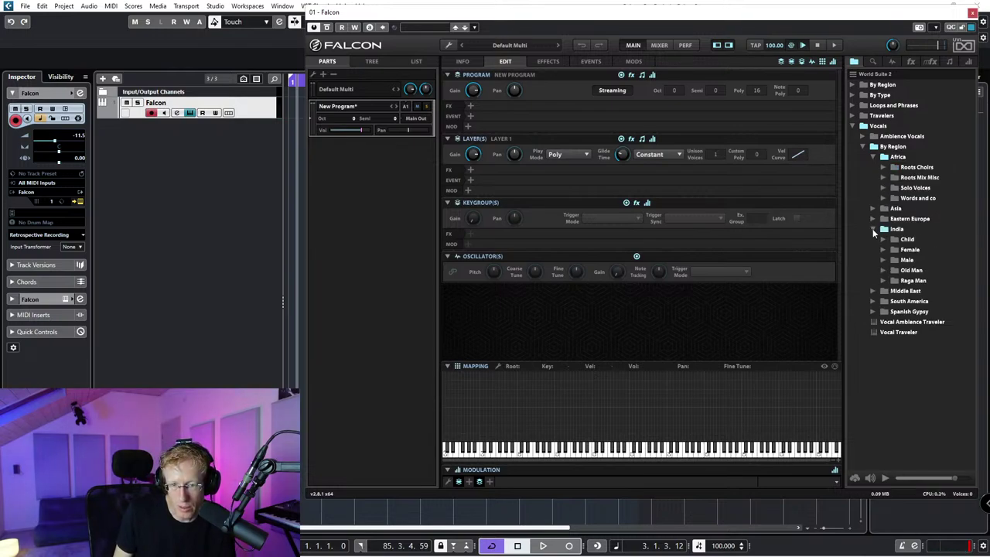
{"action": "left_click", "coordinate": [883, 239]}
{"action": "left_click", "coordinate": [883, 239]}
{"action": "left_click", "coordinate": [873, 290]}
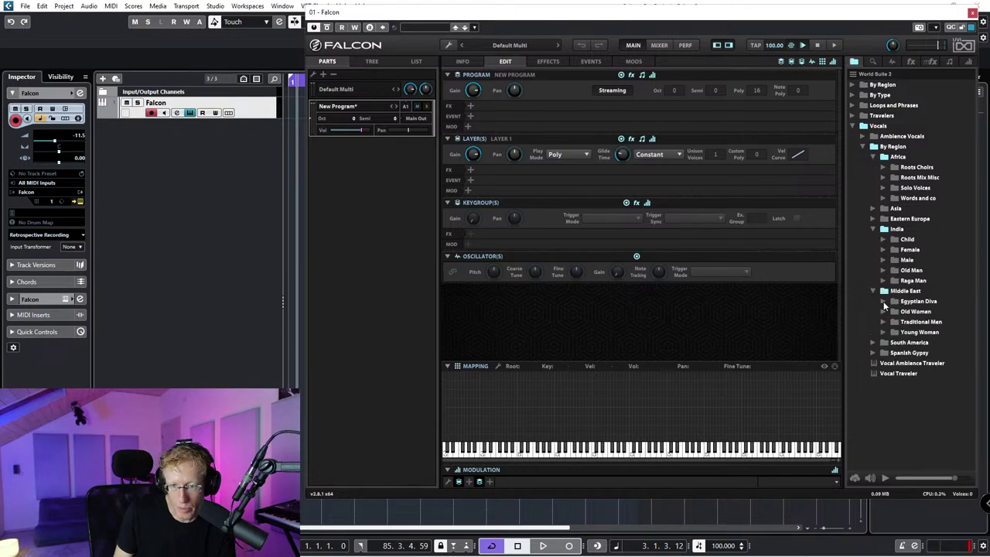
{"action": "left_click", "coordinate": [913, 301]}
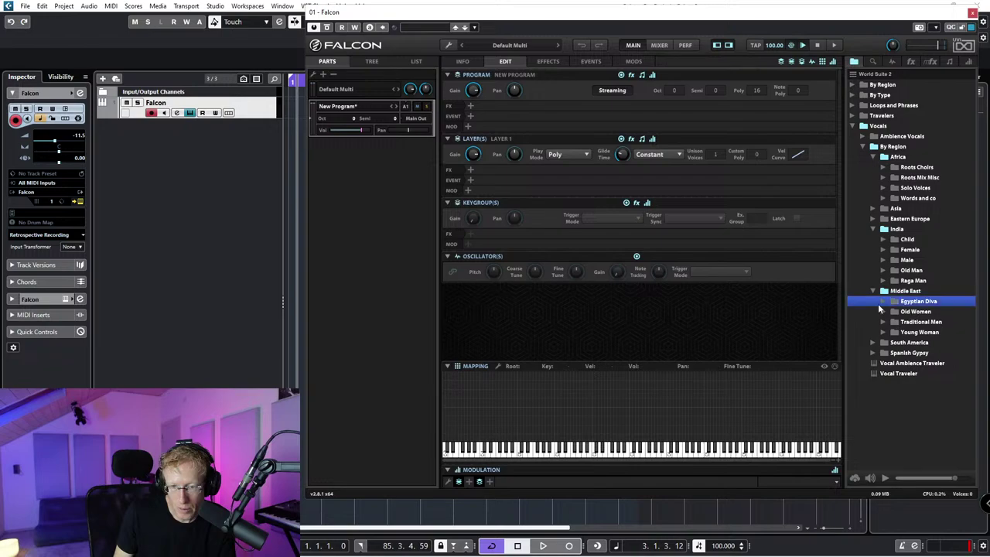
{"action": "left_click", "coordinate": [885, 302]}
{"action": "left_click", "coordinate": [920, 312]}
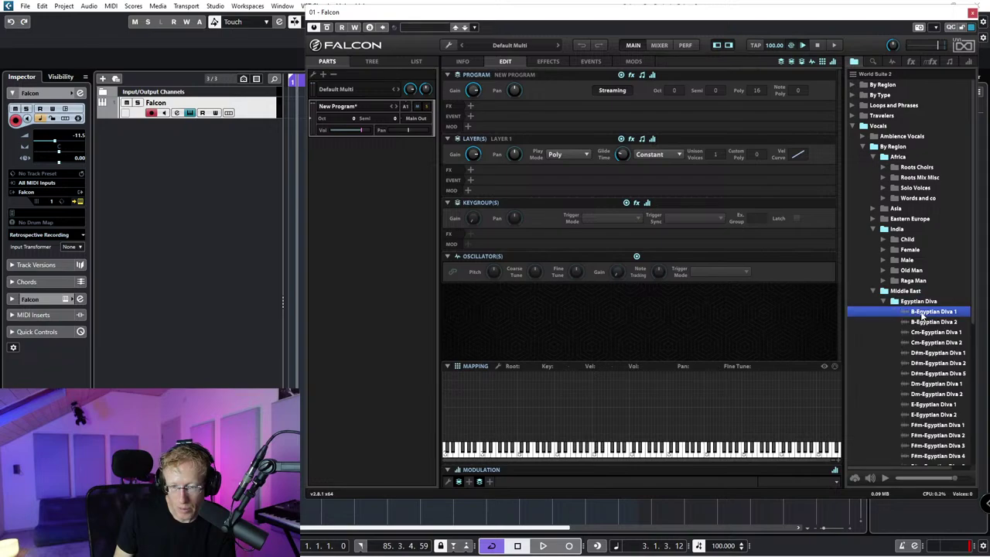
{"action": "left_click_drag", "start_coordinate": [922, 314], "coordinate": [905, 370]}
Step: Enable auto previewing of audio samples and audition B-Egyptian Diva 2 and B-Egyptian Diva 1
{"action": "left_click", "coordinate": [871, 478]}
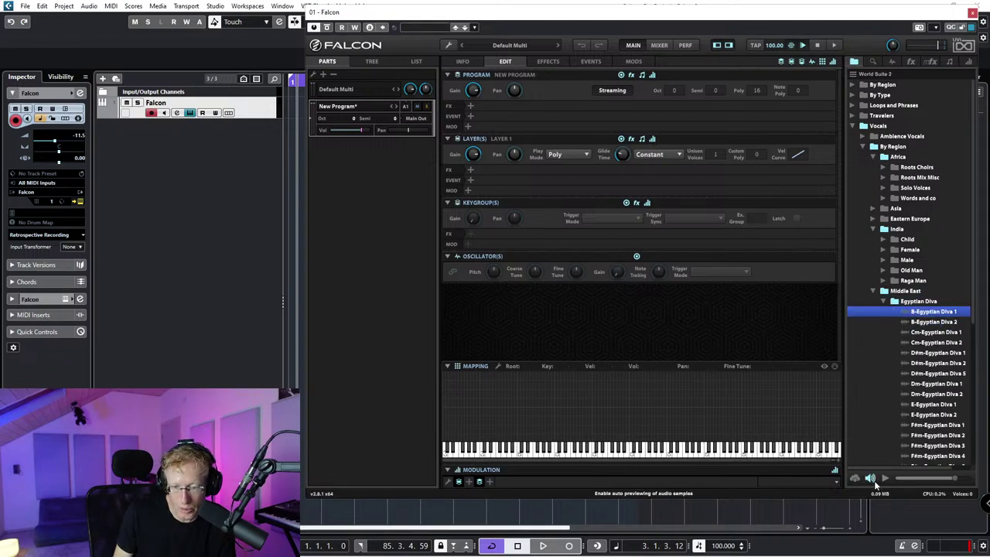
{"action": "left_click", "coordinate": [932, 322]}
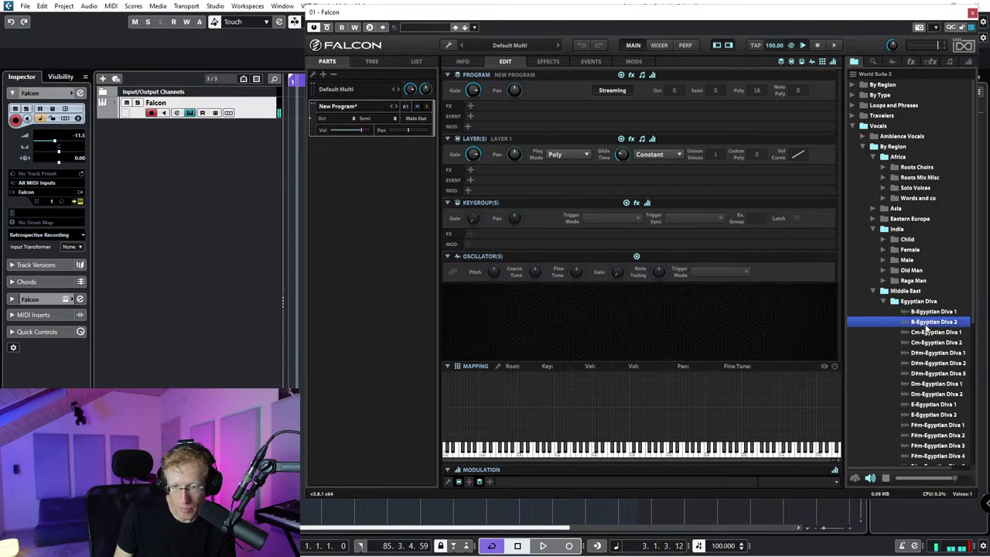
{"action": "left_click", "coordinate": [931, 312]}
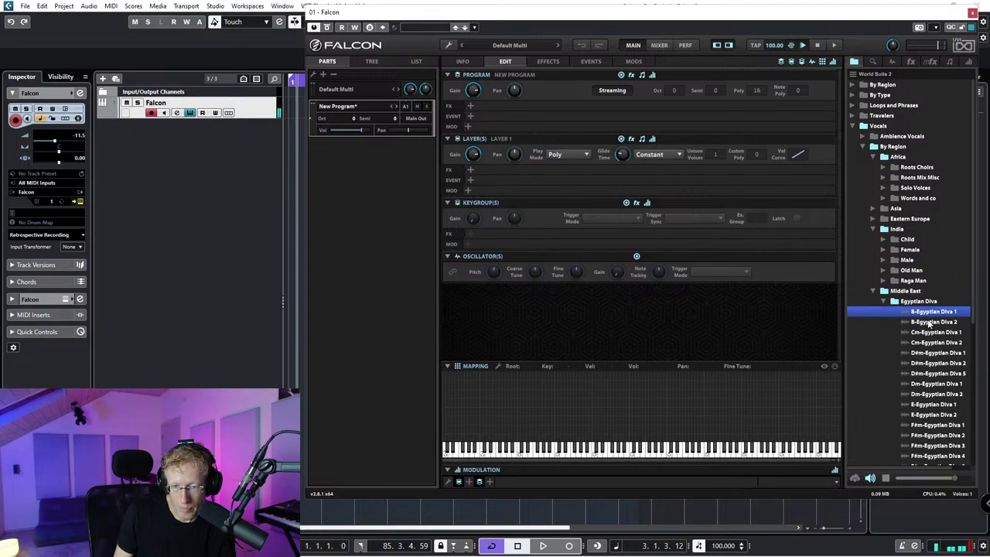
Step: Map the Cm-Egyptian Diva 1 sample across C-2–G8, and trim its end to keep about the first 0.7 seconds
{"action": "left_click", "coordinate": [932, 322]}
{"action": "left_click", "coordinate": [931, 333]}
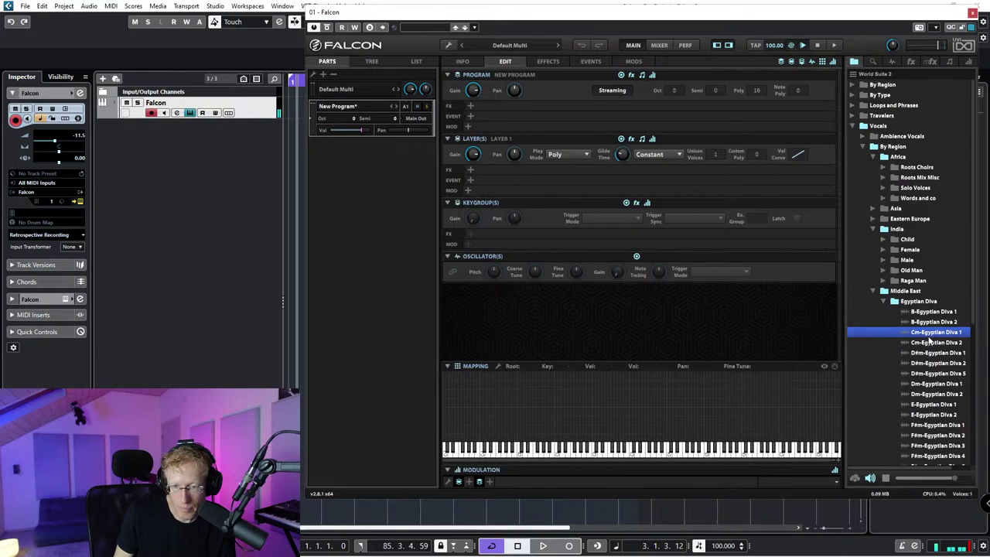
{"action": "left_click_drag", "start_coordinate": [938, 334], "coordinate": [631, 393]}
{"action": "left_click_drag", "start_coordinate": [813, 389], "coordinate": [793, 398]}
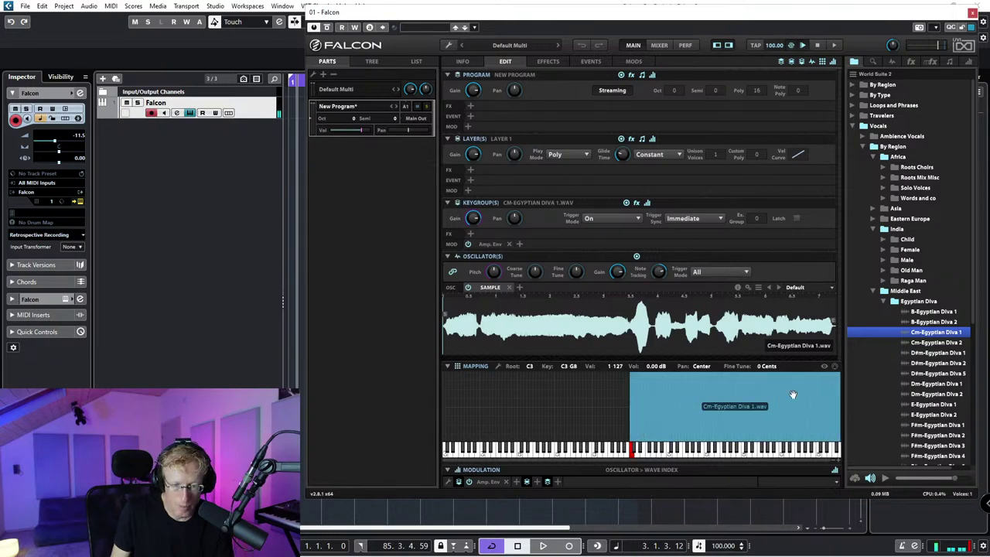
{"action": "left_click_drag", "start_coordinate": [630, 410], "coordinate": [426, 404]}
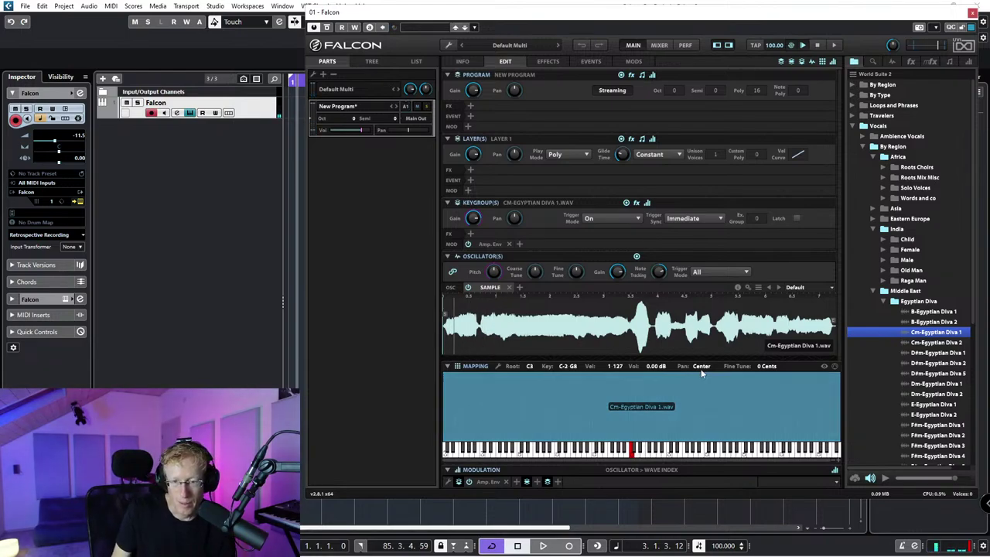
{"action": "mouse_move", "coordinate": [836, 322]}
{"action": "left_mouse_down"}
{"action": "mouse_move", "coordinate": [565, 322]}
{"action": "mouse_move", "coordinate": [477, 335]}
{"action": "left_mouse_up"}
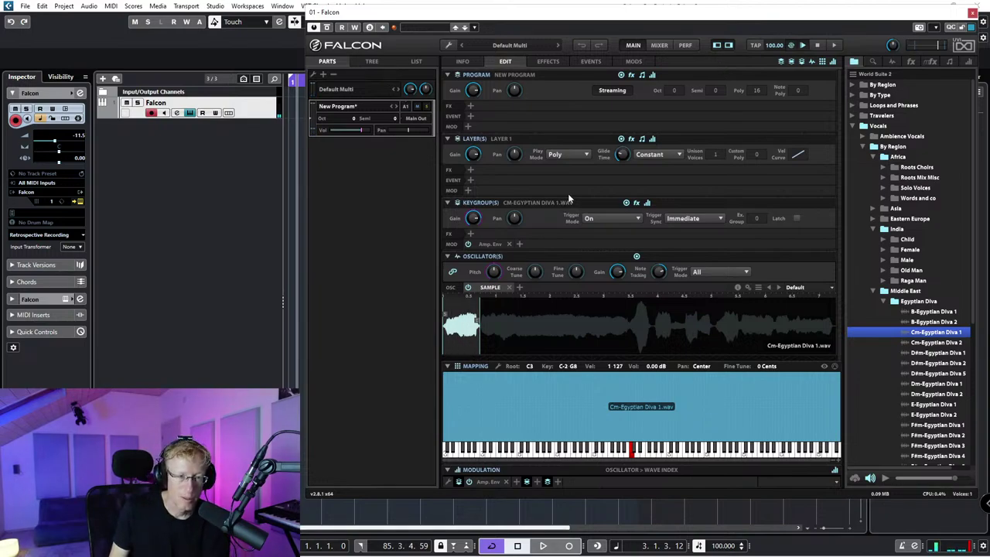
Step: Show the effect categories that can be added at the program level
{"action": "left_click", "coordinate": [470, 105]}
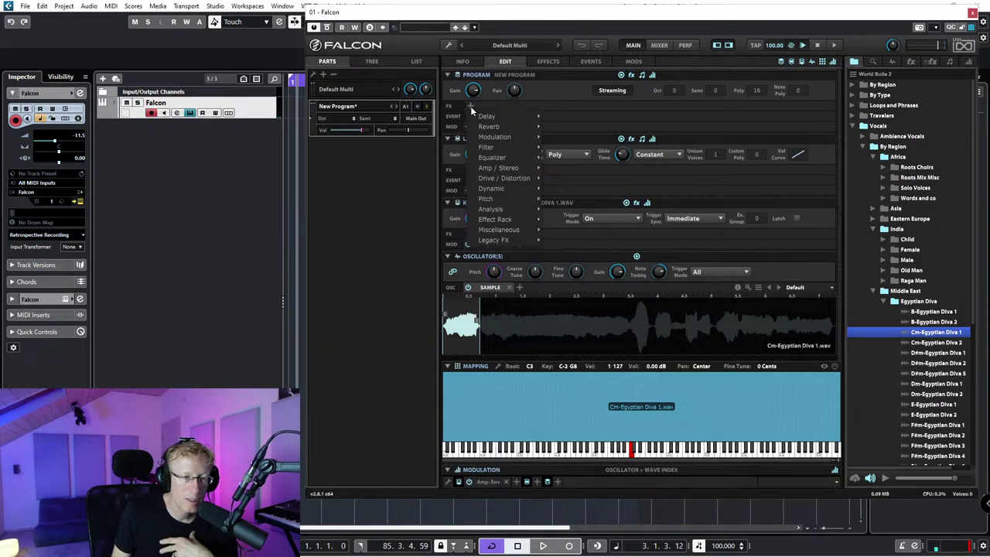
{"action": "left_click", "coordinate": [471, 106]}
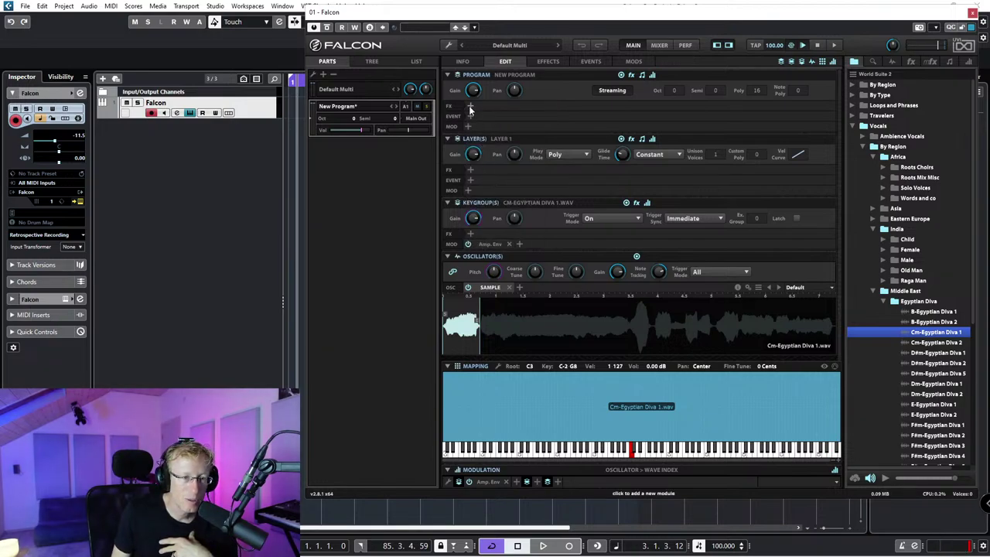
Step: Add a Drive distortion effect at program level and set its Amount to about 37.6%
{"action": "left_click", "coordinate": [469, 105]}
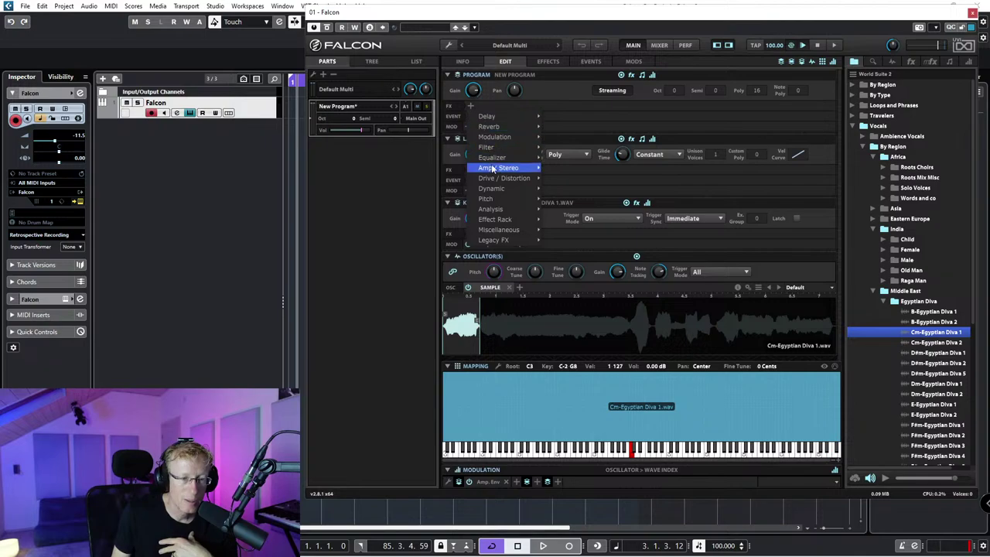
{"action": "mouse_move", "coordinate": [498, 180]}
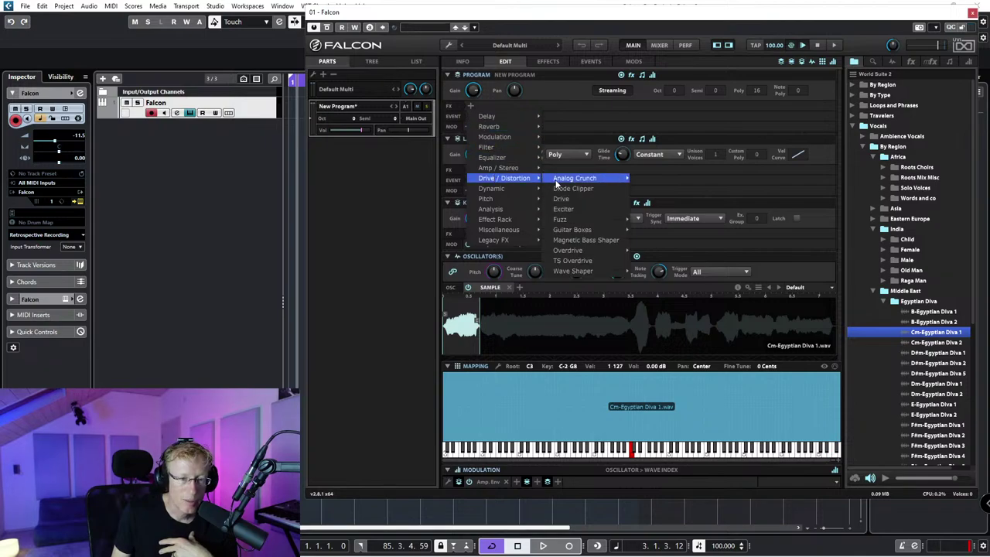
{"action": "left_click", "coordinate": [559, 198]}
{"action": "left_click_drag", "start_coordinate": [539, 132], "coordinate": [534, 85]}
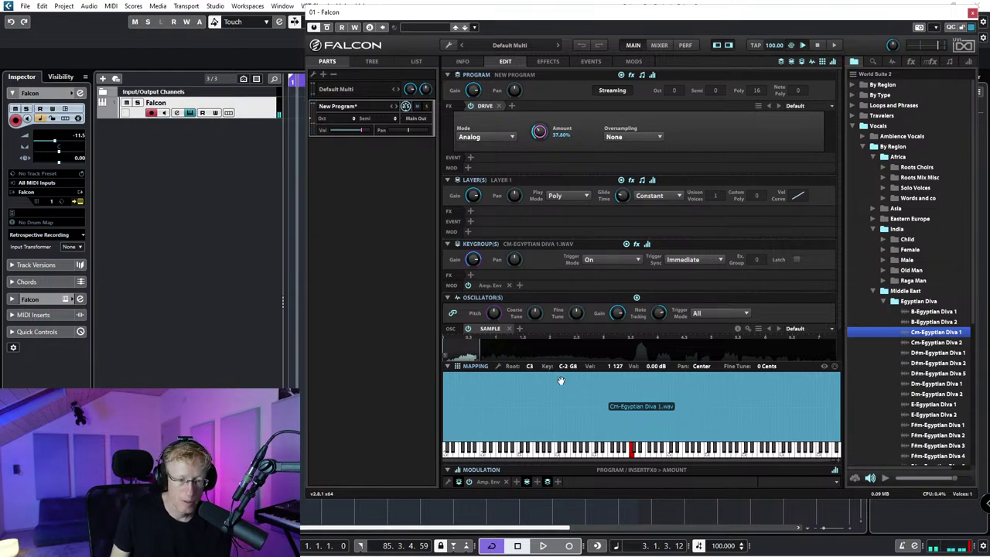
Step: Show the keygroup's Amp. Env settings and lengthen the envelope's release to about 8.40 s
{"action": "left_click", "coordinate": [489, 482]}
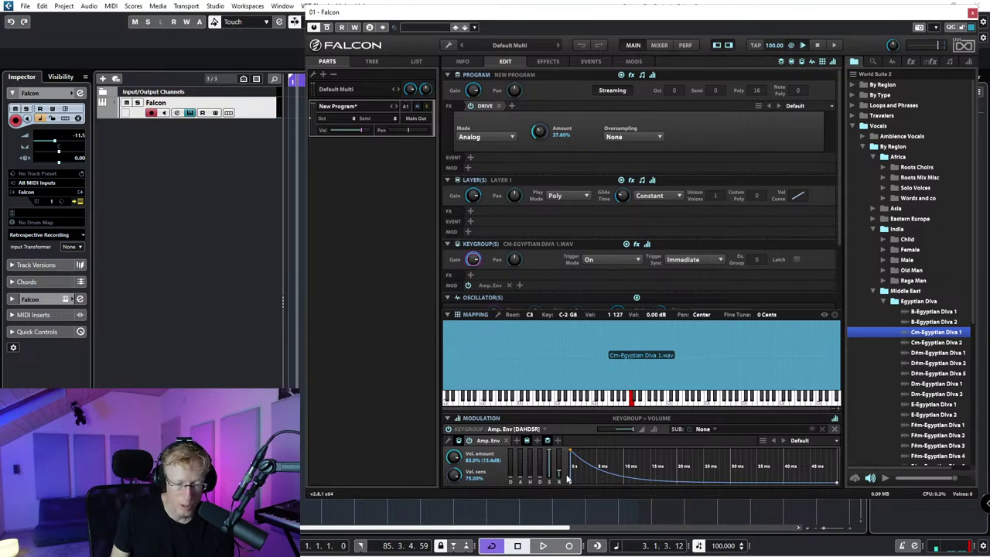
{"action": "left_click_drag", "start_coordinate": [561, 470], "coordinate": [560, 459]}
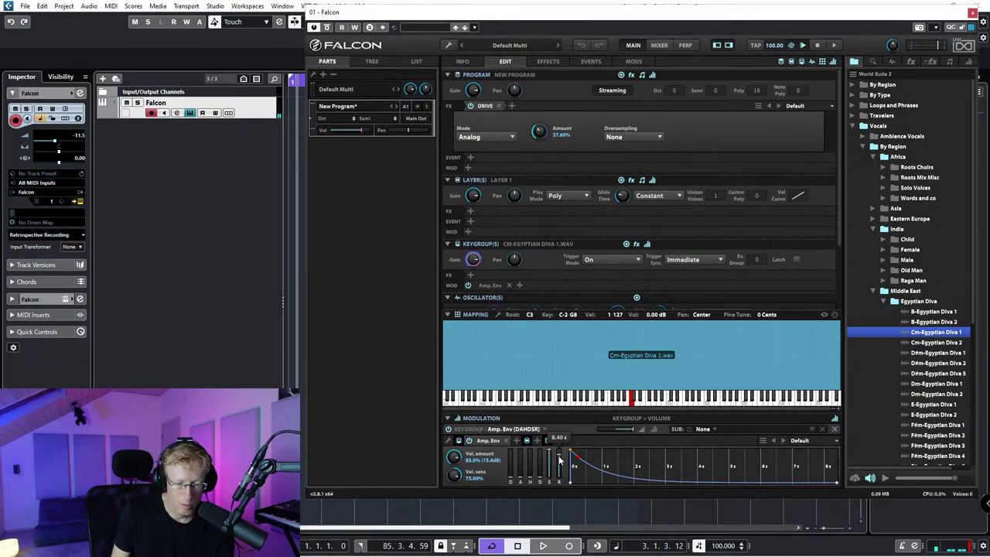
{"action": "mouse_move", "coordinate": [554, 478]}
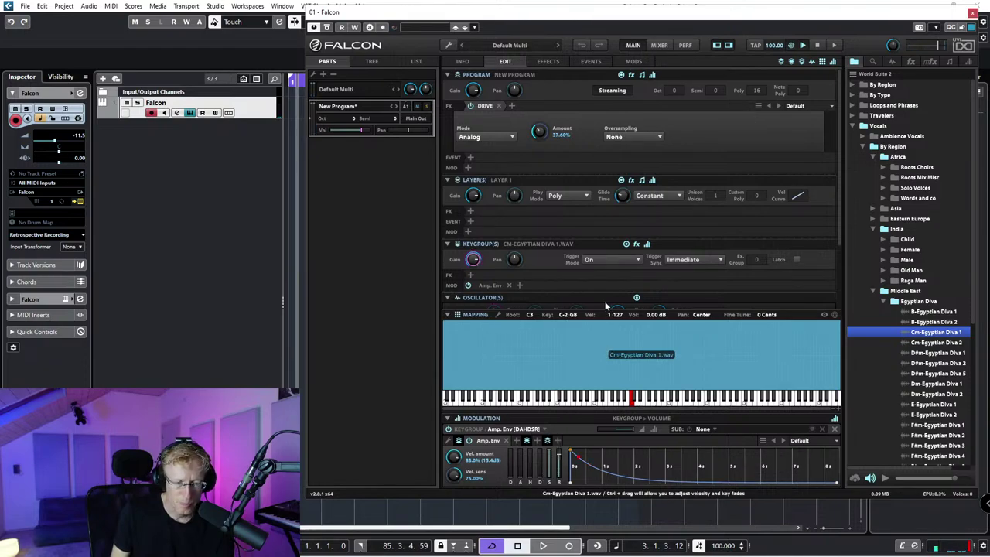
{"action": "left_click", "coordinate": [512, 106]}
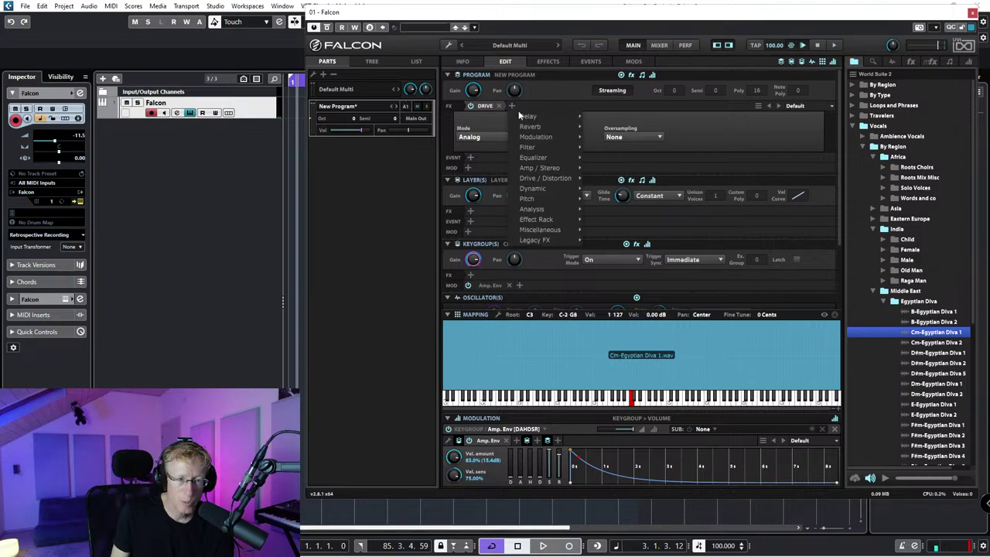
{"action": "mouse_move", "coordinate": [542, 126]}
{"action": "left_click", "coordinate": [609, 127]}
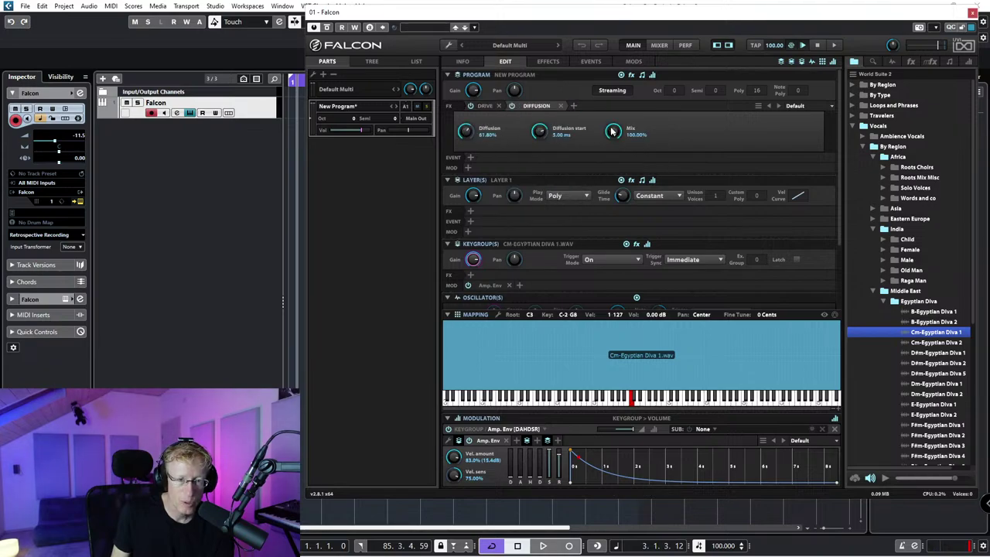
{"action": "left_click", "coordinate": [543, 106]}
{"action": "left_click", "coordinate": [560, 106]}
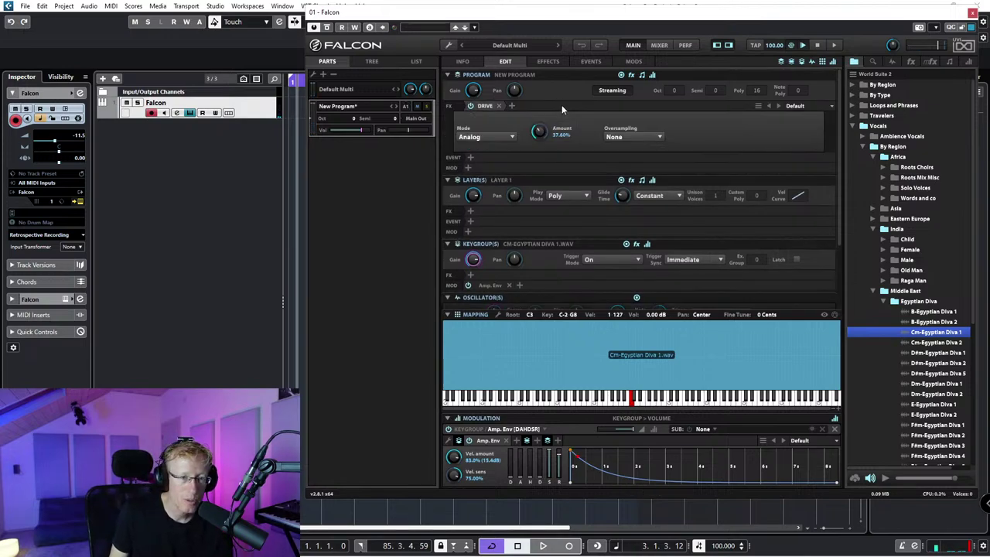
Step: Add a SparkVerb reverb after the program's Drive effect, using the Final Countdown preset from the 09 - Shimmer category
{"action": "left_click", "coordinate": [512, 106]}
{"action": "mouse_move", "coordinate": [531, 127]}
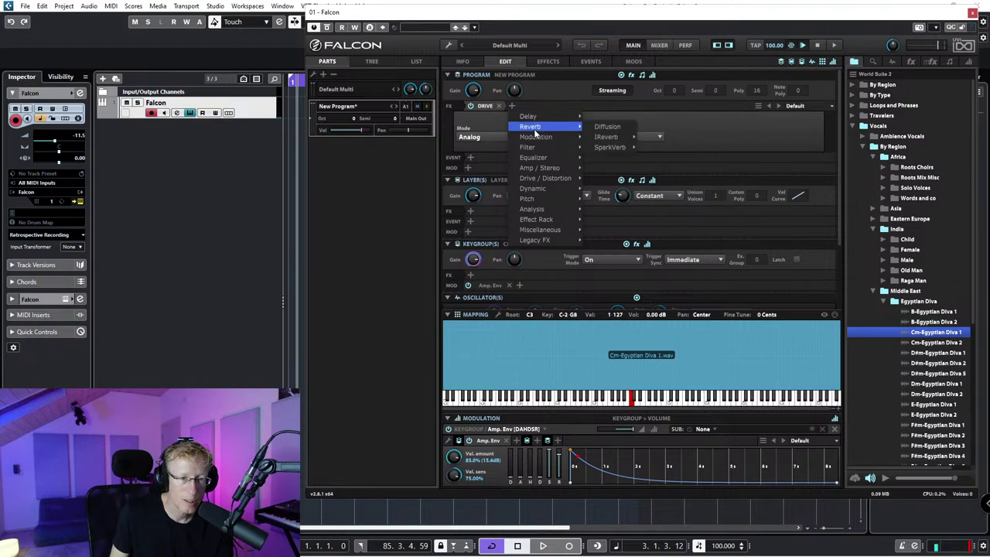
{"action": "mouse_move", "coordinate": [597, 150]}
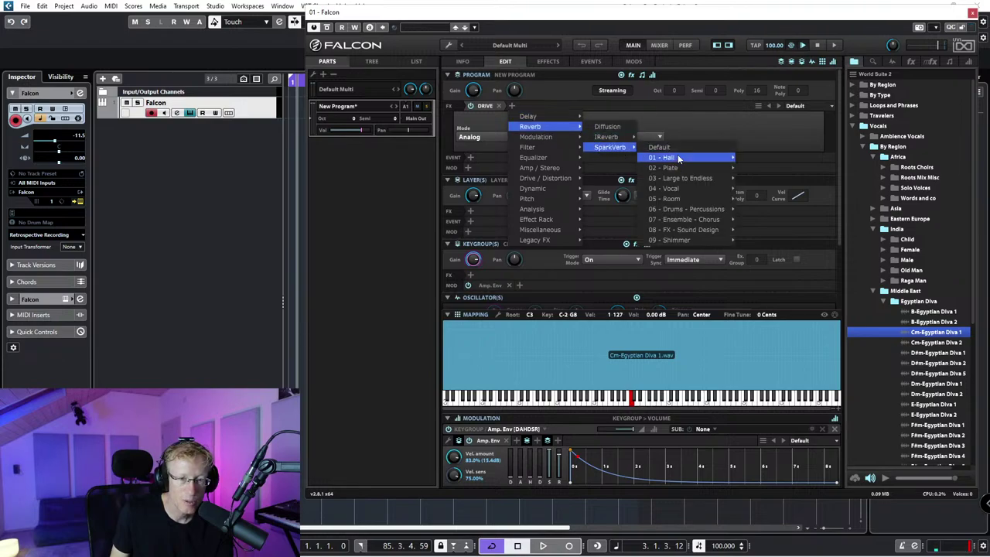
{"action": "mouse_move", "coordinate": [687, 190]}
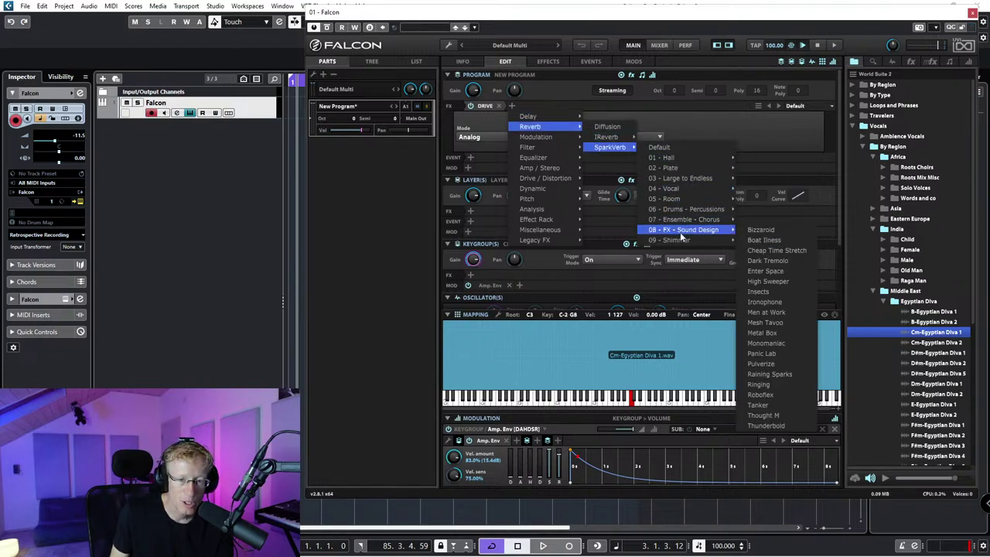
{"action": "mouse_move", "coordinate": [723, 240]}
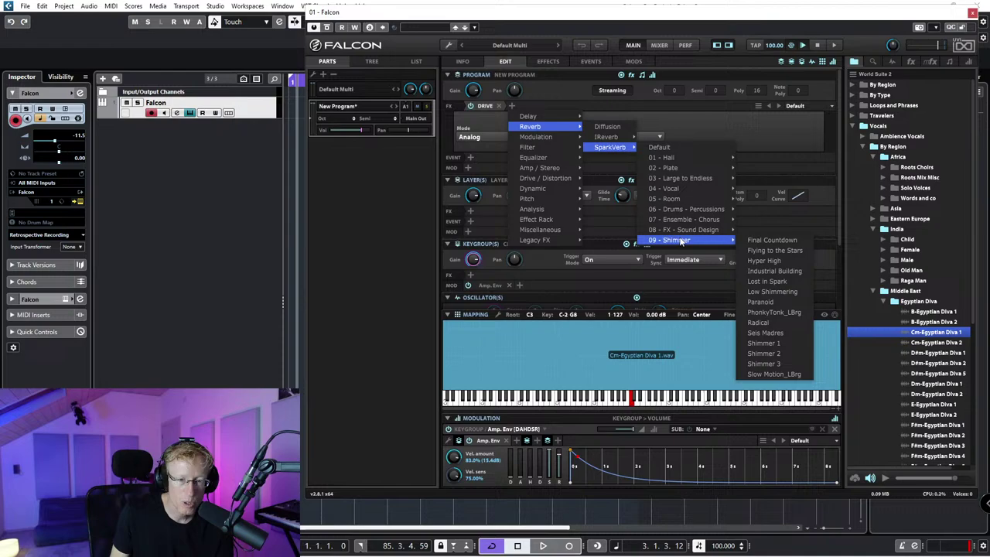
{"action": "left_click", "coordinate": [776, 241]}
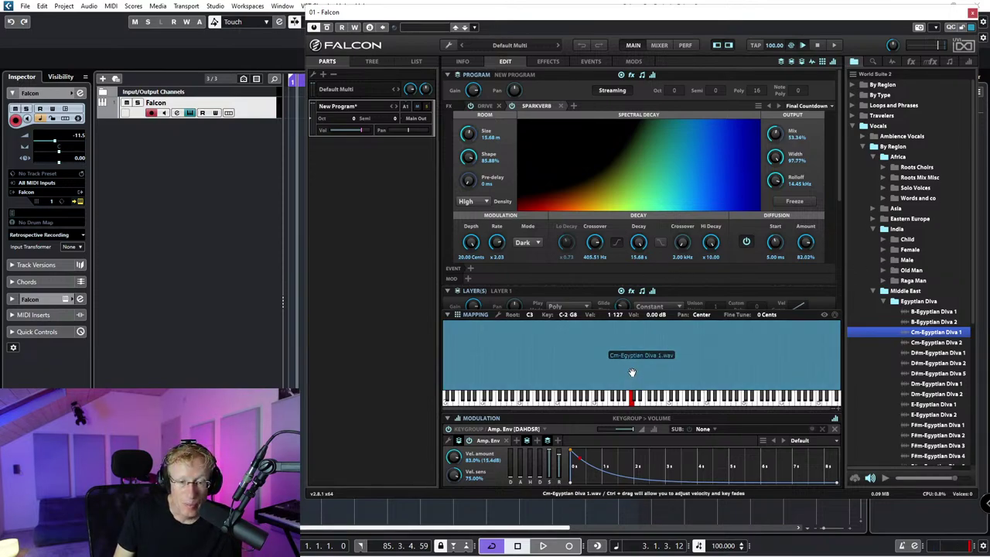
Step: Replace the keygroup's Sample oscillator with IRCAM Granular, then reveal its parameters by shrinking the mapping area and collapsing the modulation section
{"action": "scroll", "coordinate": [552, 272], "scroll_direction": "down", "scroll_amount": 5}
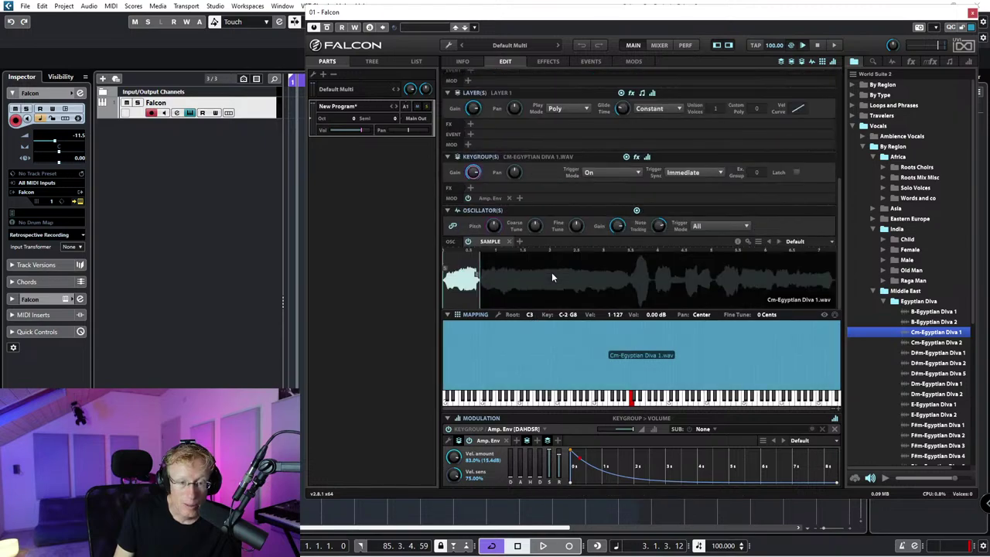
{"action": "left_click", "coordinate": [510, 243]}
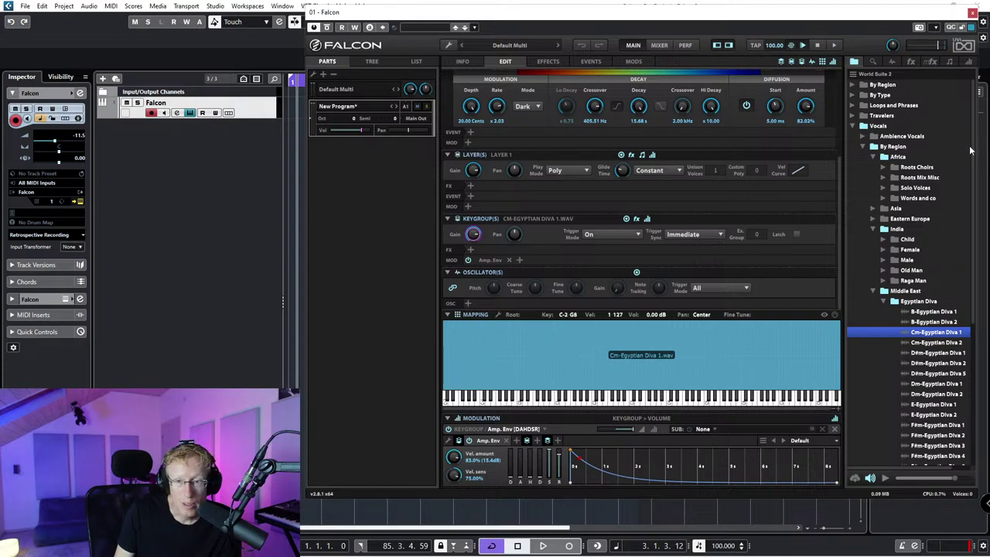
{"action": "left_click", "coordinate": [853, 126]}
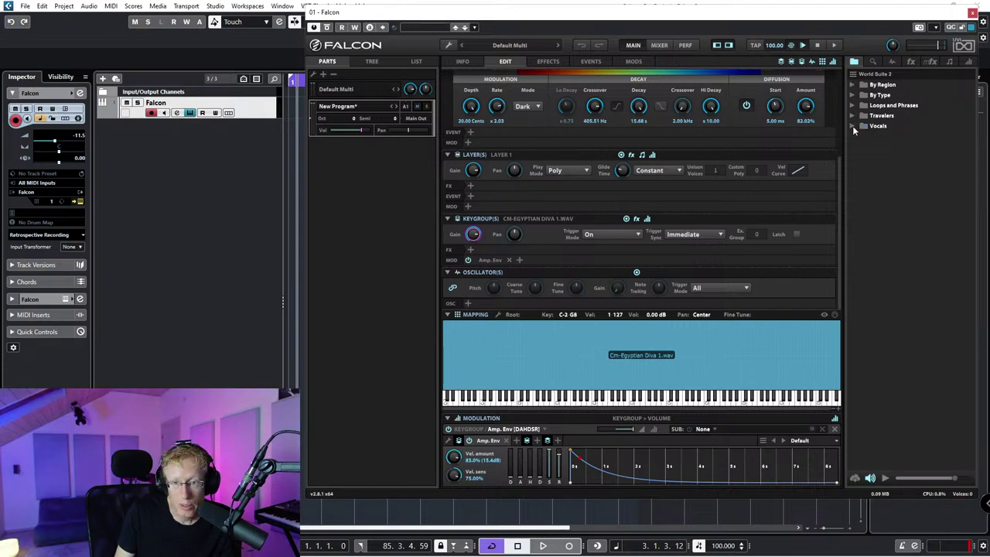
{"action": "left_click", "coordinate": [892, 62]}
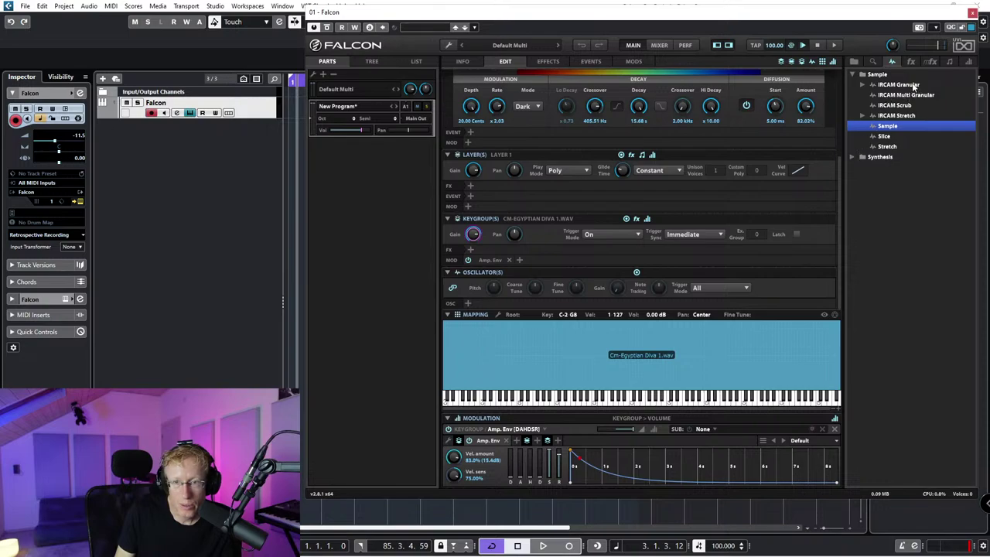
{"action": "left_click", "coordinate": [898, 85]}
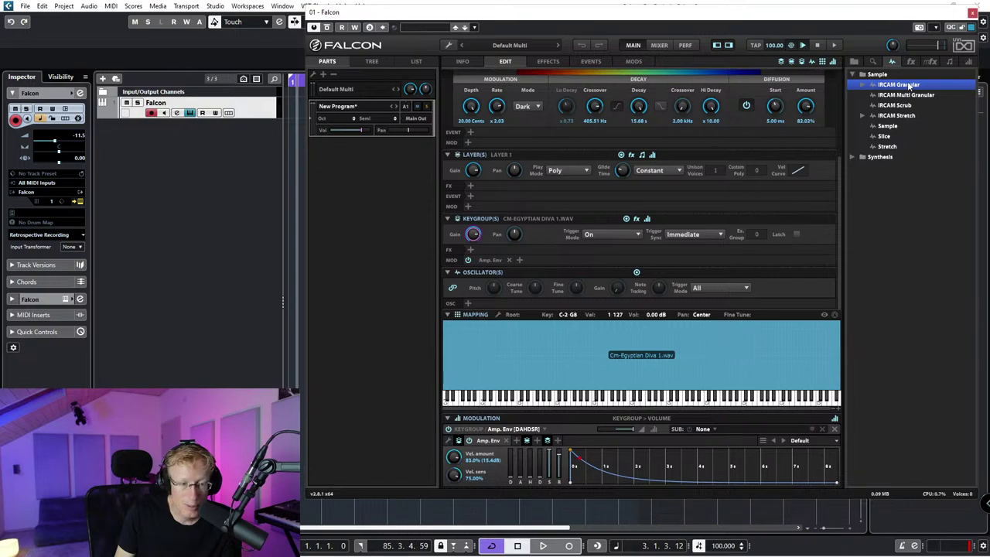
{"action": "left_click_drag", "start_coordinate": [910, 87], "coordinate": [503, 308]}
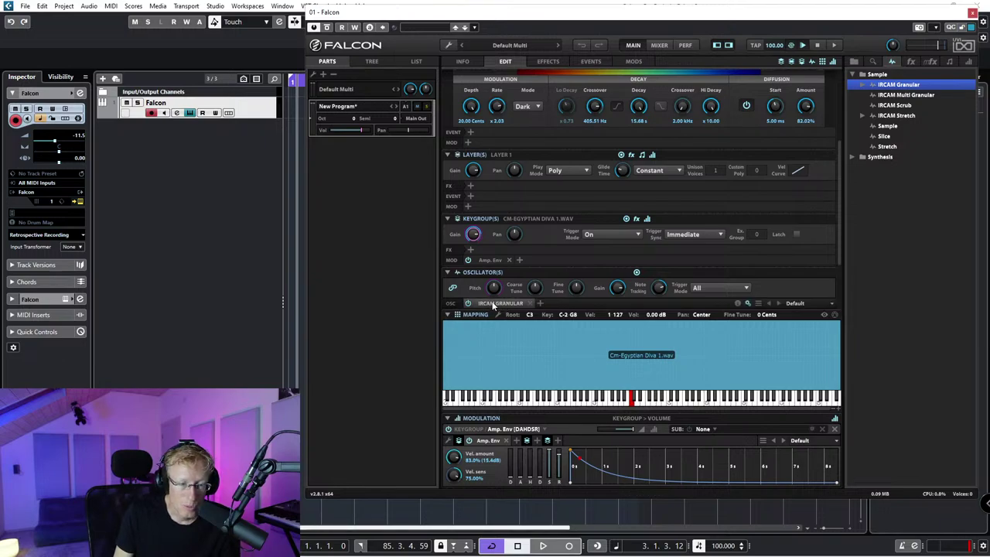
{"action": "left_click_drag", "start_coordinate": [546, 309], "coordinate": [546, 375]}
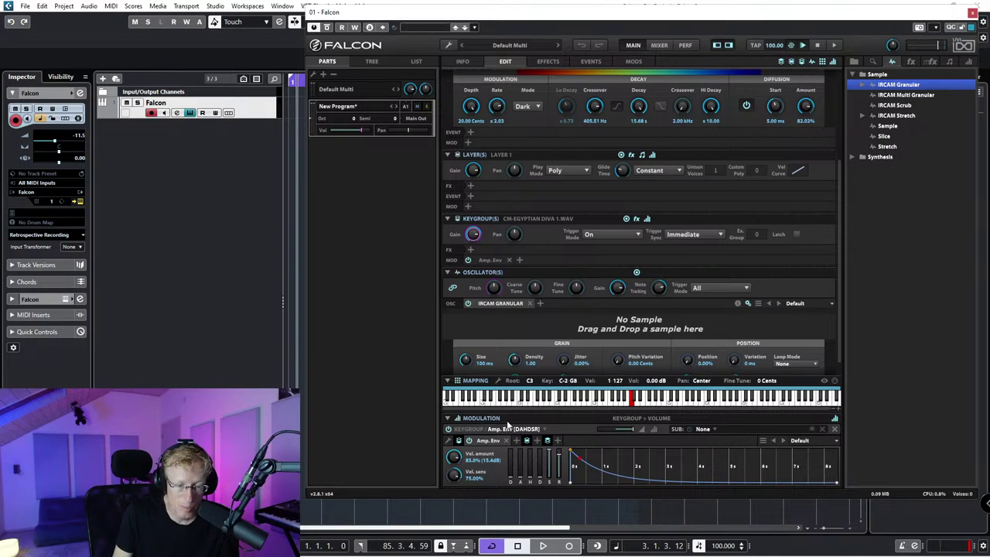
{"action": "left_click", "coordinate": [447, 419]}
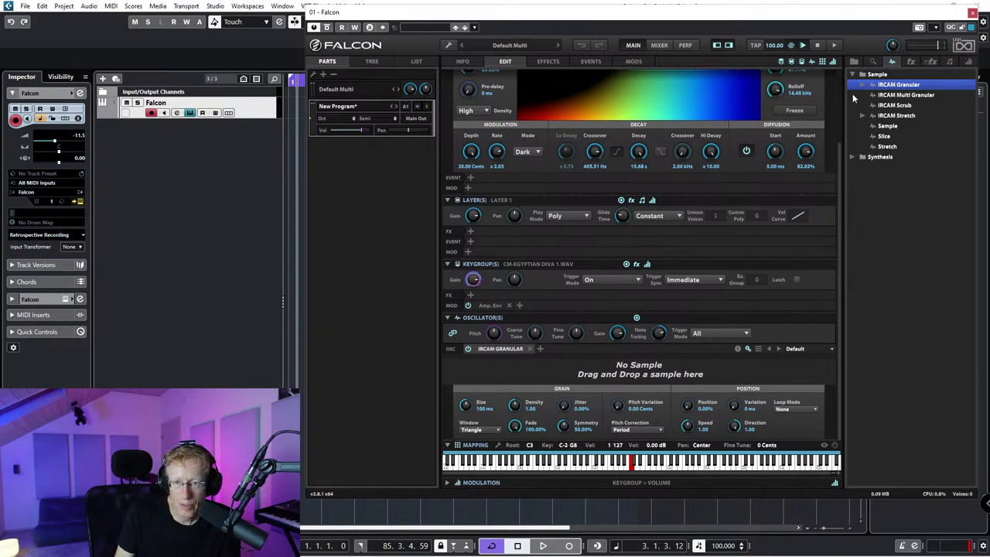
Step: Browse the Travelers and By Type folders of World Suite 2 for a sample to load
{"action": "left_click", "coordinate": [853, 61]}
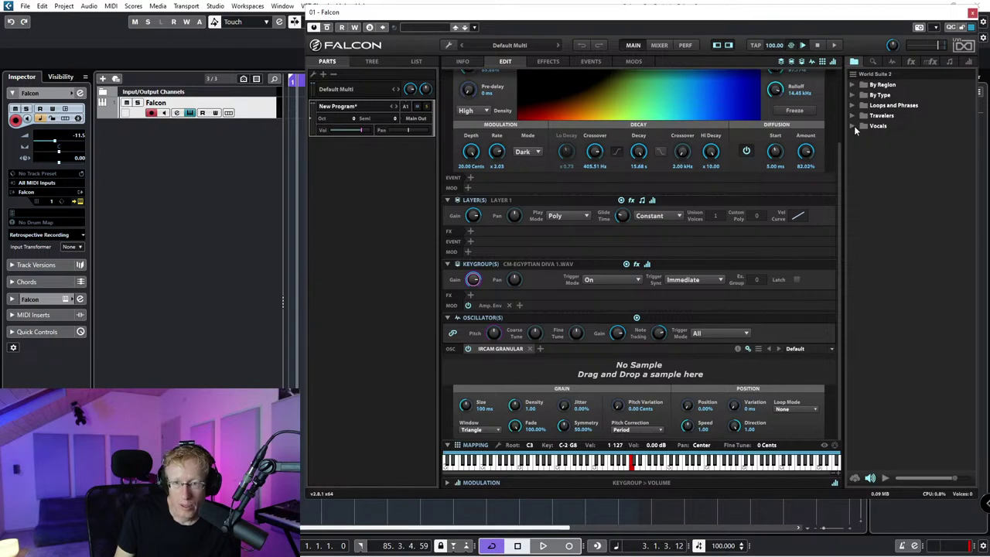
{"action": "left_click", "coordinate": [853, 115]}
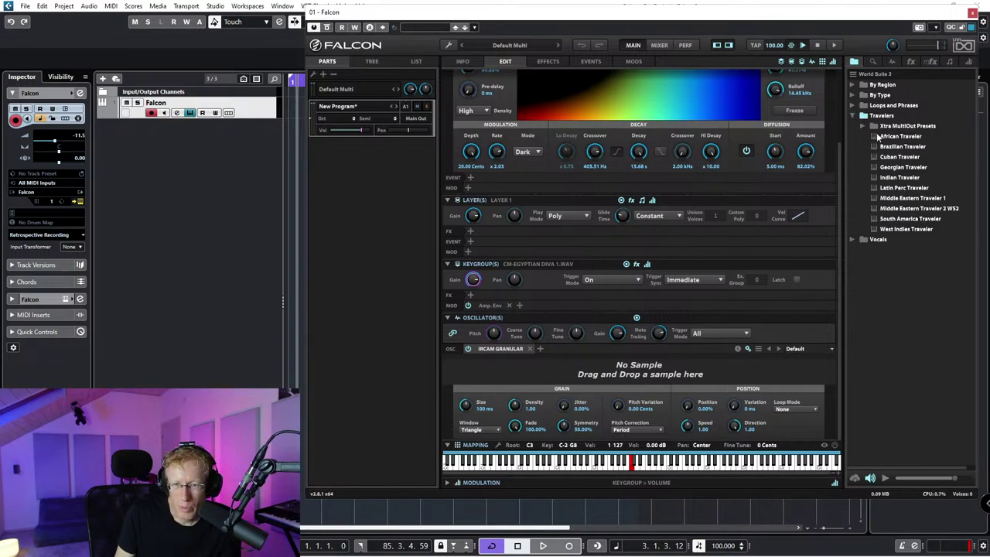
{"action": "left_click", "coordinate": [863, 126]}
{"action": "left_click", "coordinate": [853, 115]}
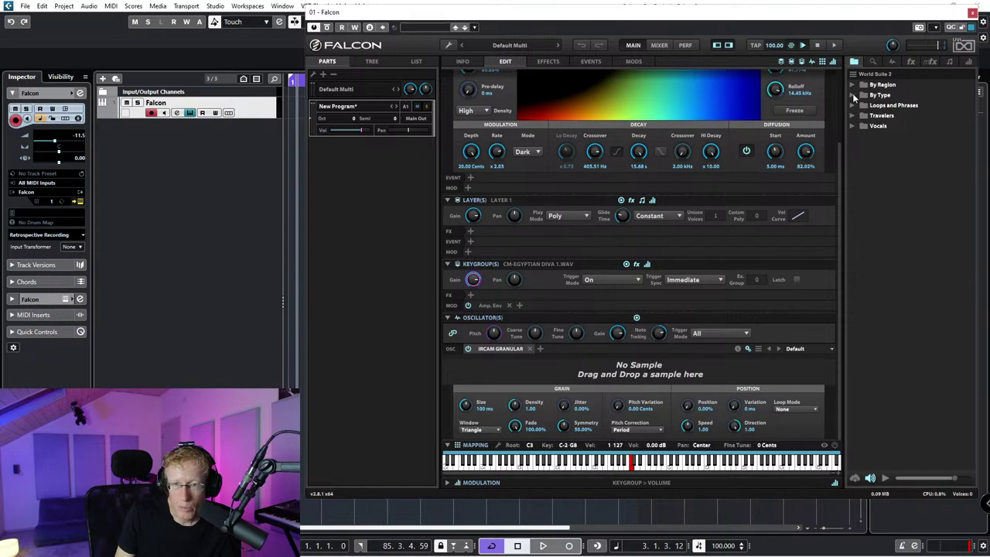
{"action": "left_click", "coordinate": [853, 94]}
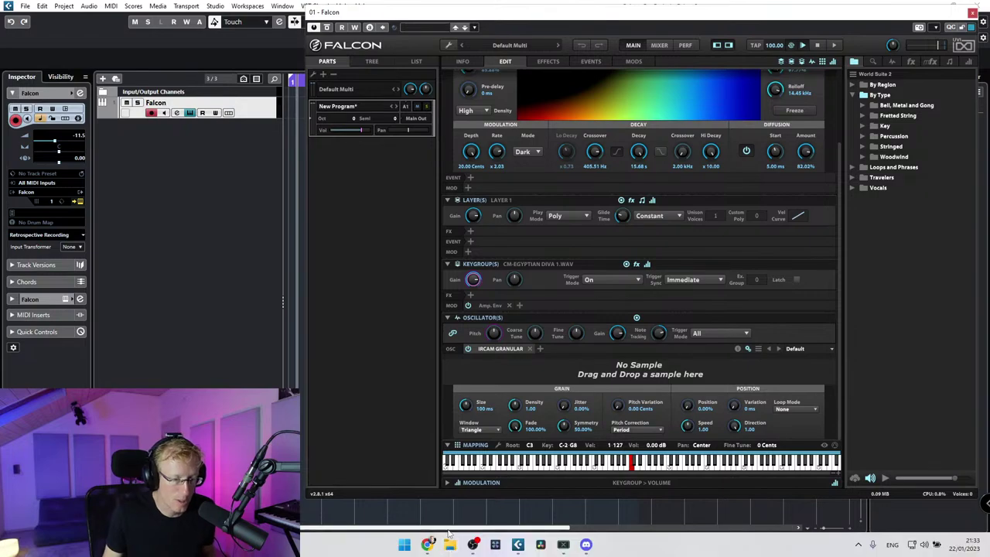
{"action": "scroll", "coordinate": [588, 342], "scroll_direction": "up", "scroll_amount": 2}
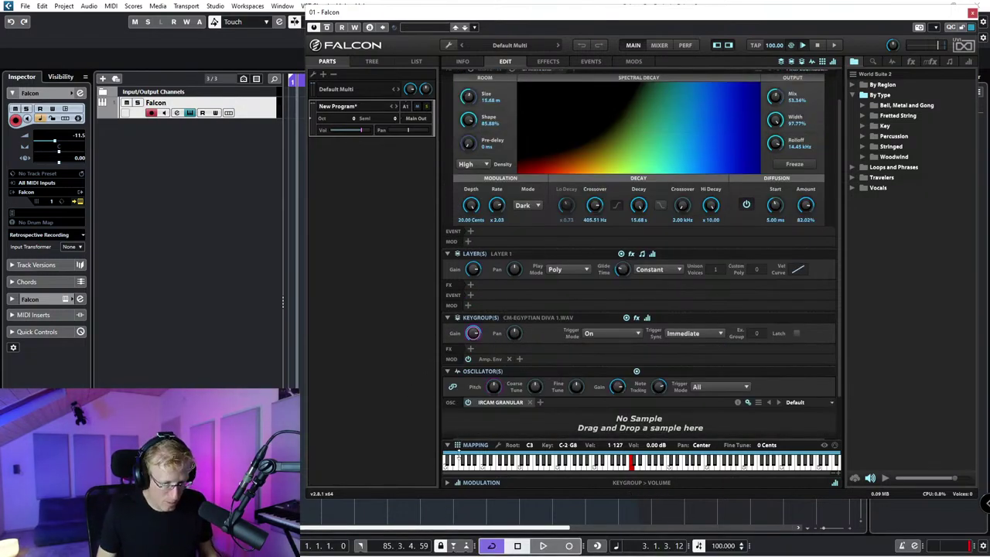
Step: Switch to File Explorer, open the SANGBAN sample folder on the Samples (S:) drive and select DM-SAN 01.wav
{"action": "left_click", "coordinate": [450, 544]}
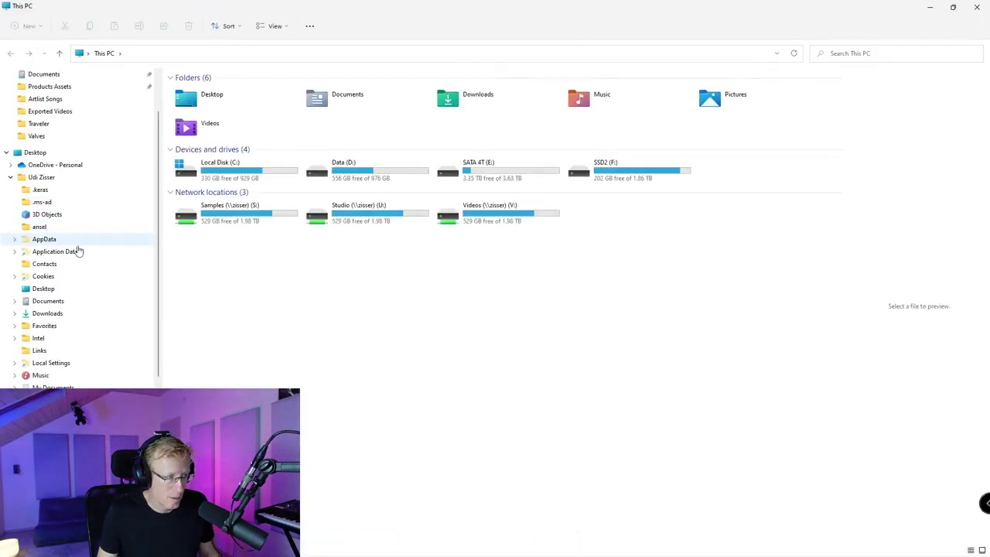
{"action": "left_click", "coordinate": [247, 209]}
{"action": "double_click", "coordinate": [247, 209]}
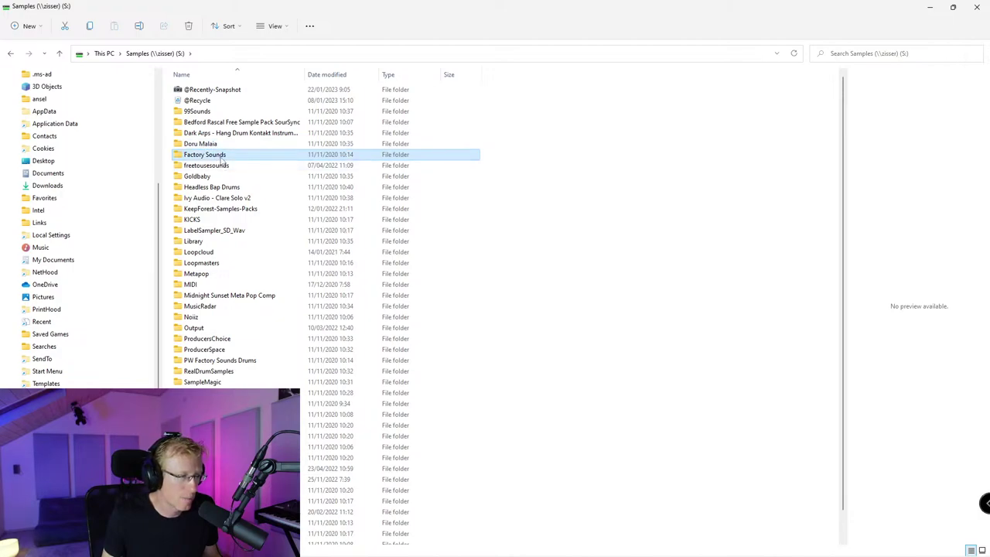
{"action": "left_click", "coordinate": [220, 166]}
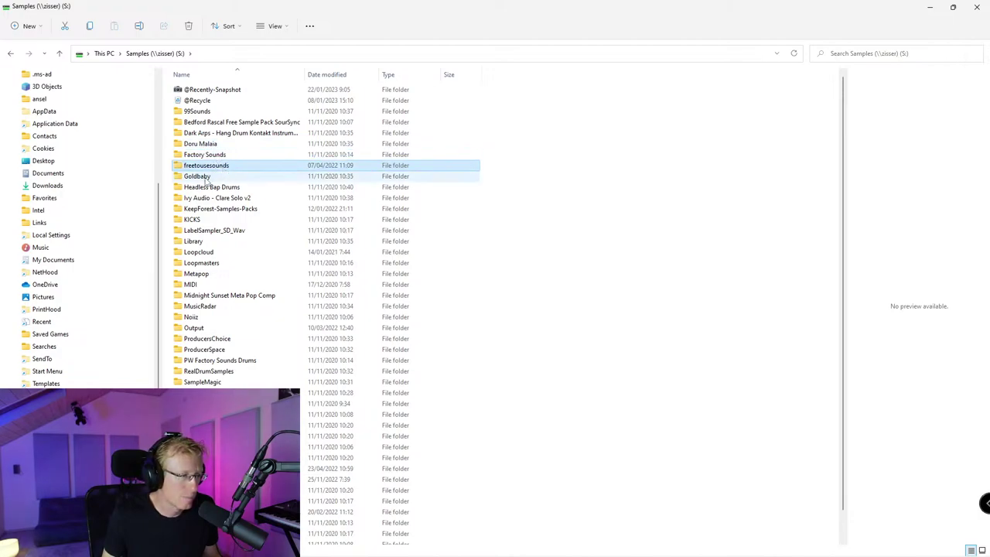
{"action": "double_click", "coordinate": [211, 145]}
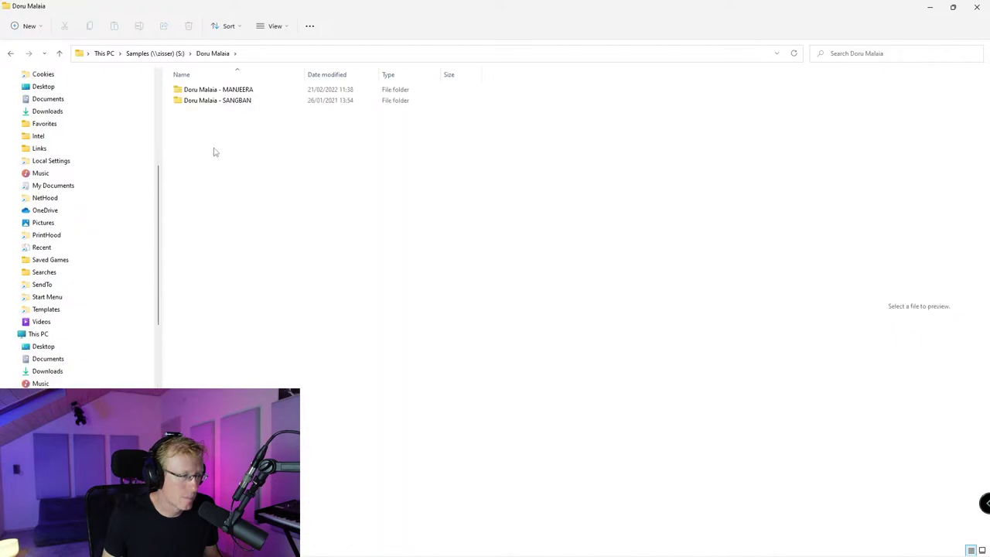
{"action": "double_click", "coordinate": [209, 104]}
{"action": "left_click", "coordinate": [214, 91]}
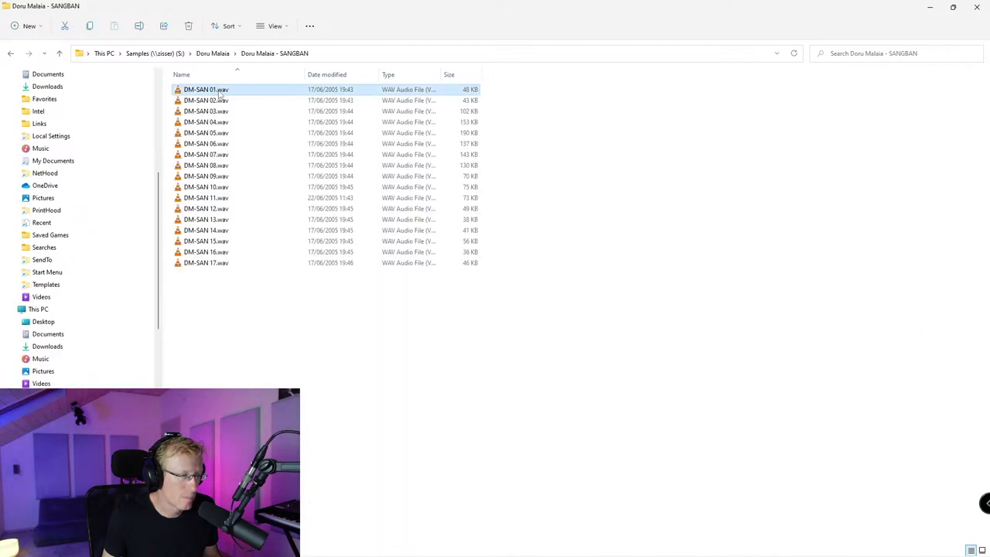
Step: Restore the File Explorer window to a smaller size and switch back to the Falcon plug-in window
{"action": "double_click", "coordinate": [417, 12]}
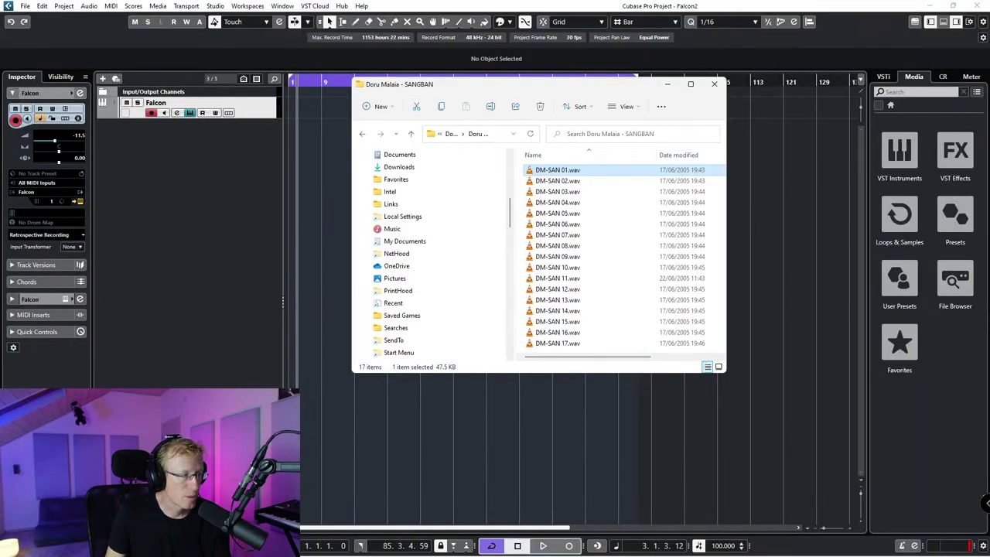
{"action": "key", "text": "alt+Tab"}
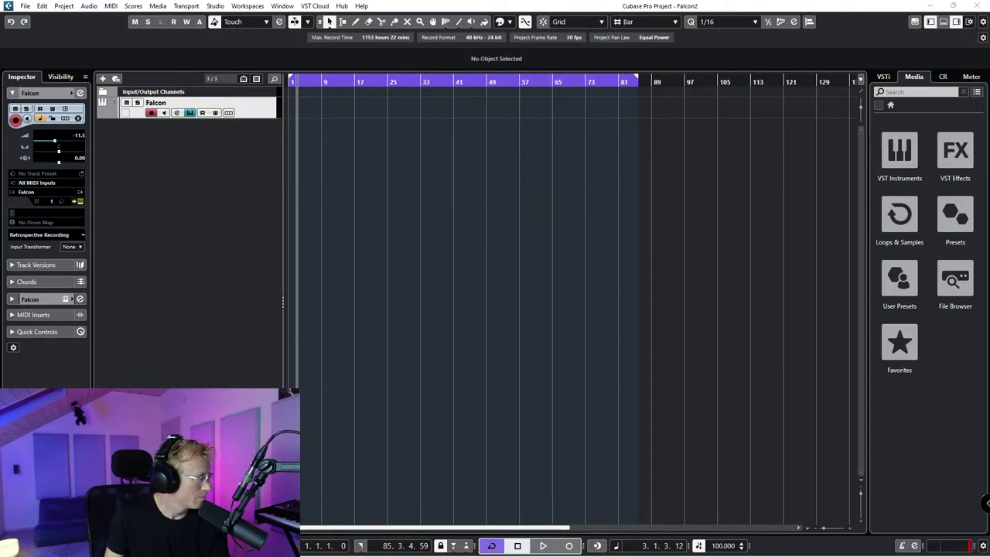
{"action": "key", "text": "Return"}
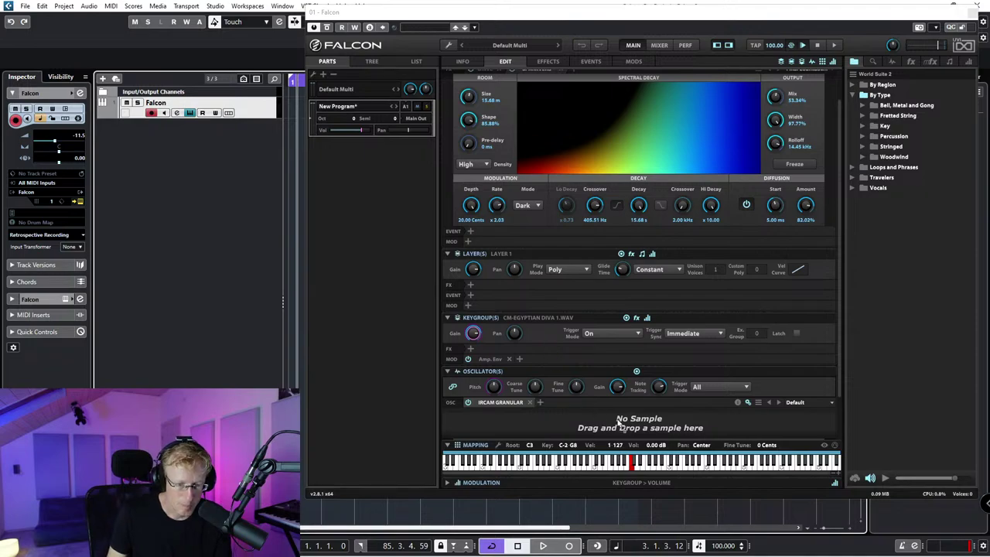
Step: Load DM-SAN 01.wav into the IRCAM Granular oscillator, then replace it with DM-MAN 01.wav
{"action": "left_click_drag", "start_coordinate": [621, 423], "coordinate": [644, 425]}
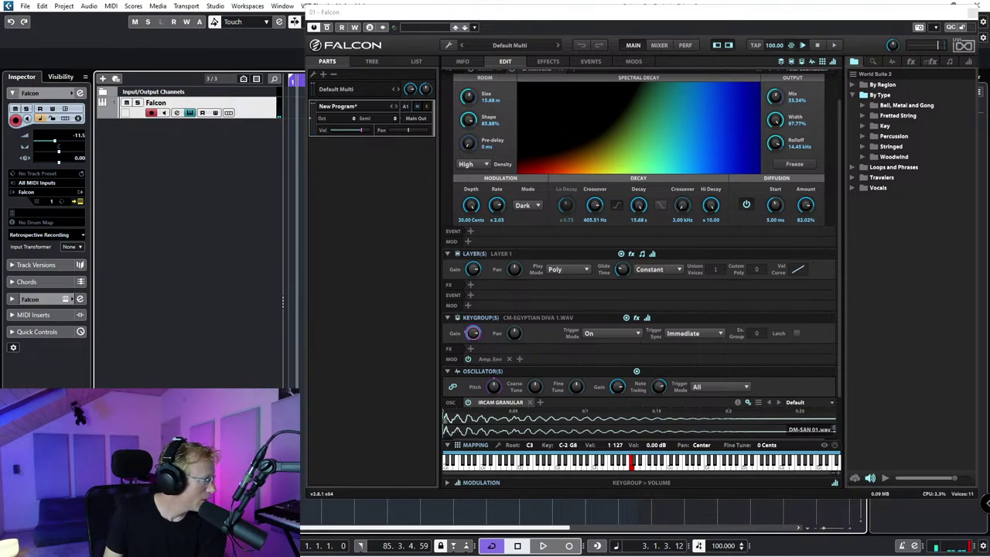
{"action": "key", "text": "ctrl+w"}
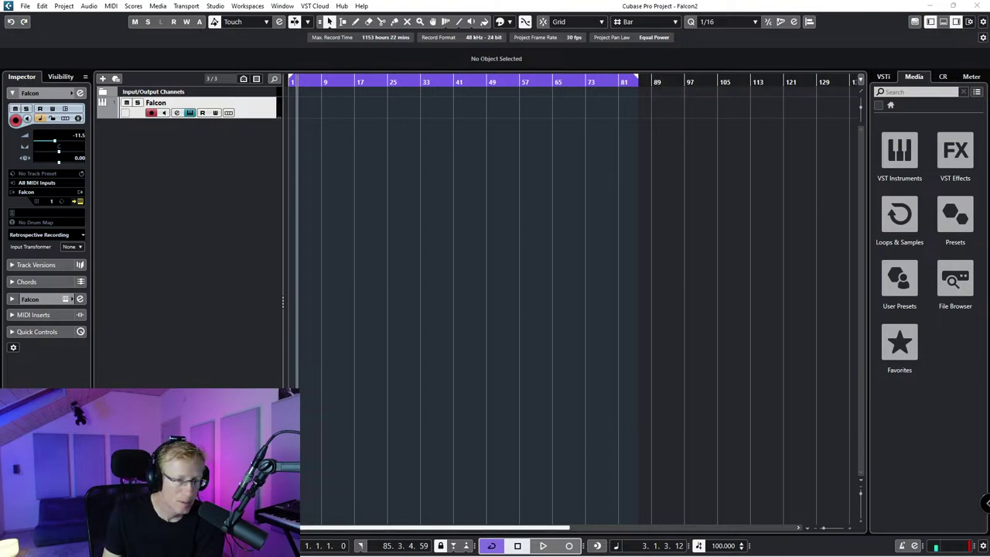
{"action": "key", "text": "ctrl+e"}
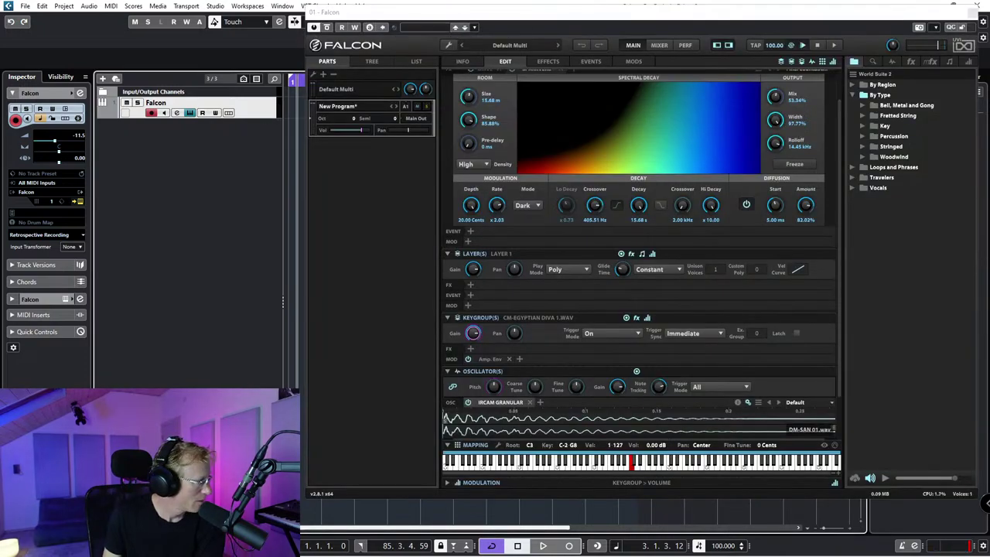
{"action": "key", "text": "ctrl+w"}
{"action": "key", "text": "ctrl+e"}
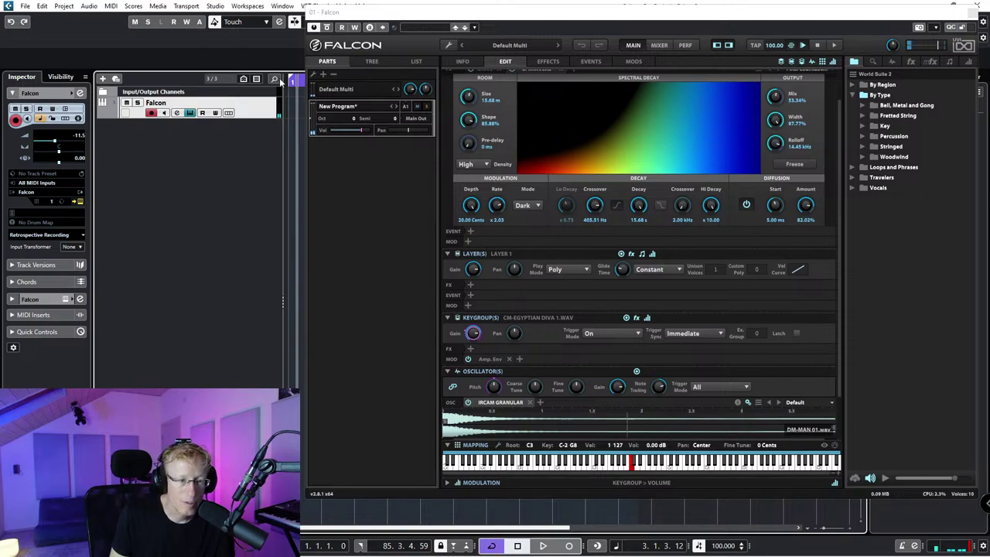
Step: Set the SparkVerb modulation depth to 14.08 cents and its output mix to 36.14%
{"action": "left_click", "coordinate": [474, 215]}
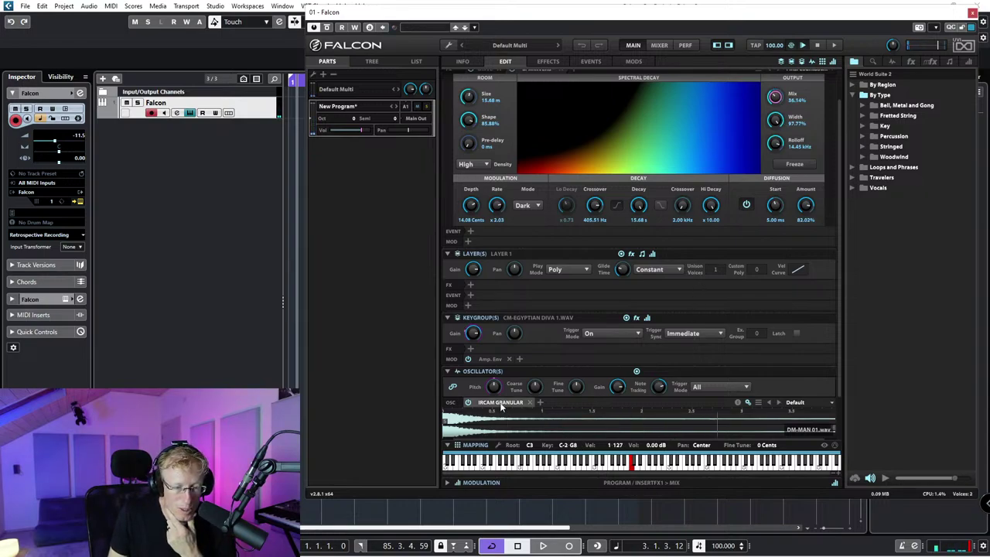
Step: Set the IRCAM Granular grain jitter to 34%, pitch variation to 2.16 semitones and symmetry to 68.40%
{"action": "scroll", "coordinate": [502, 415], "scroll_direction": "up", "scroll_amount": 1}
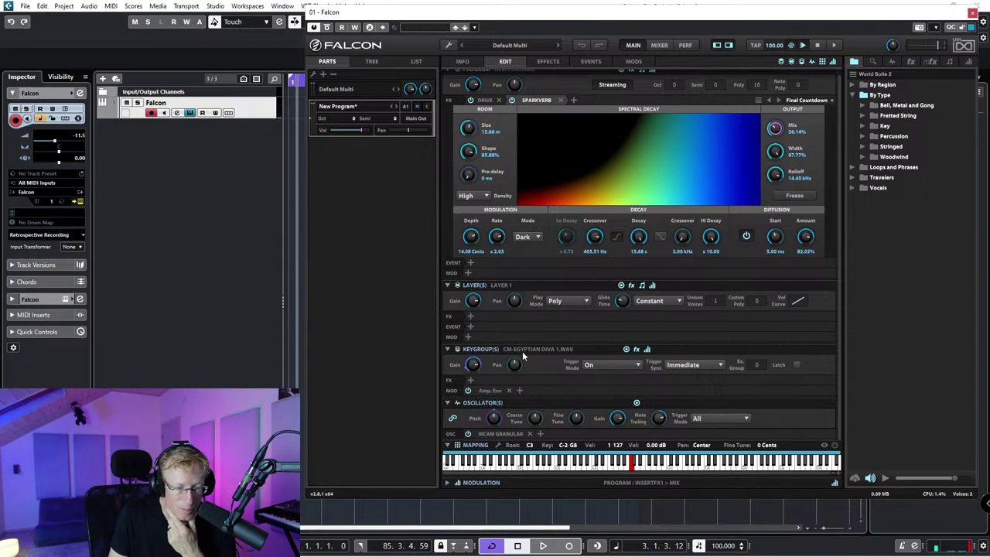
{"action": "left_click", "coordinate": [512, 434]}
{"action": "scroll", "coordinate": [516, 426], "scroll_direction": "down", "scroll_amount": 2}
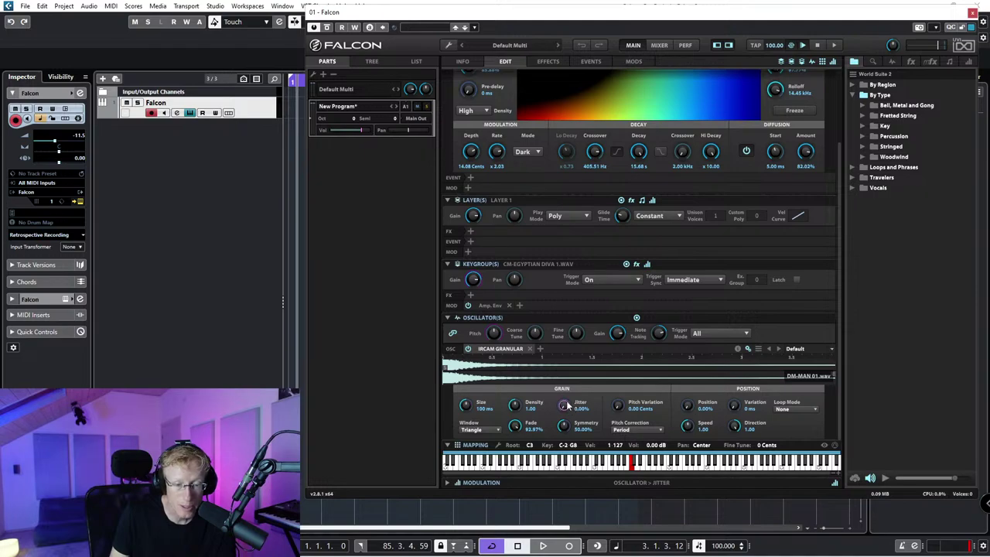
{"action": "scroll", "coordinate": [574, 407], "scroll_direction": "up", "scroll_amount": 5}
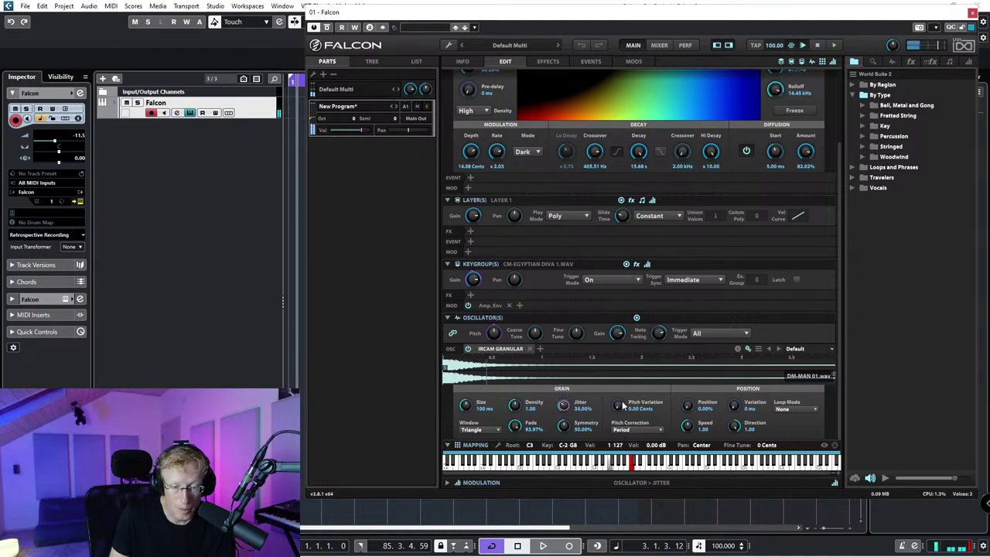
{"action": "scroll", "coordinate": [618, 405], "scroll_direction": "up", "scroll_amount": 3}
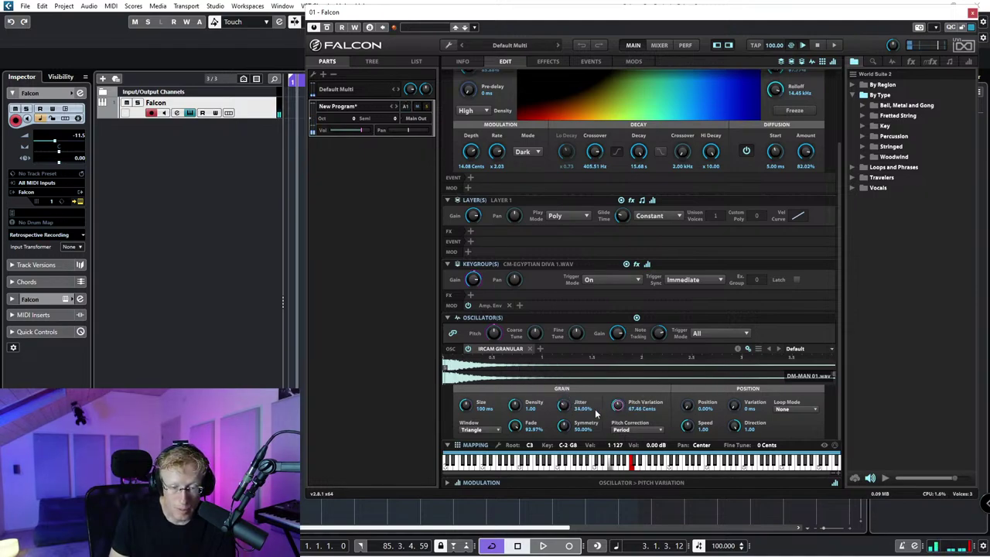
{"action": "scroll", "coordinate": [618, 405], "scroll_direction": "up", "scroll_amount": 5}
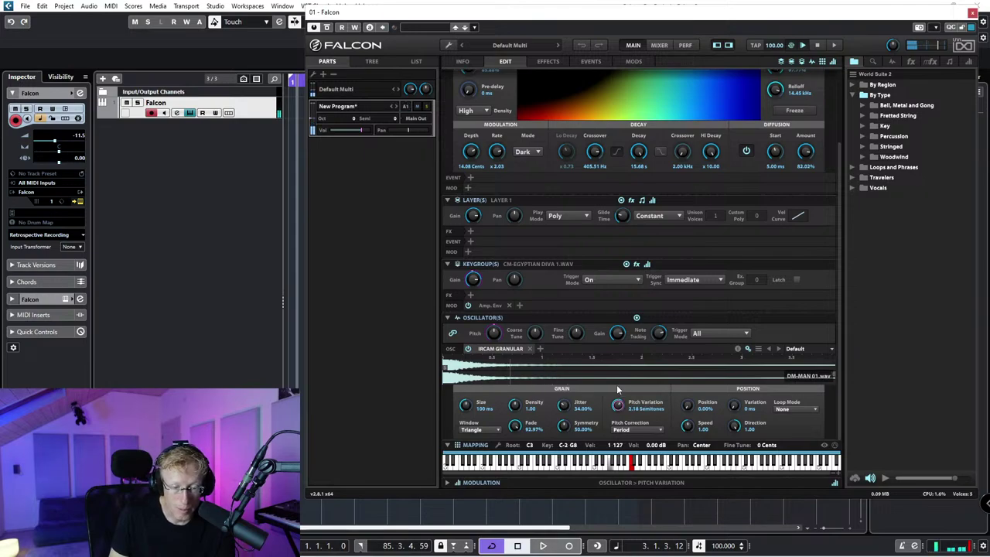
{"action": "scroll", "coordinate": [566, 429], "scroll_direction": "up", "scroll_amount": 3}
{"action": "scroll", "coordinate": [566, 421], "scroll_direction": "up", "scroll_amount": 2}
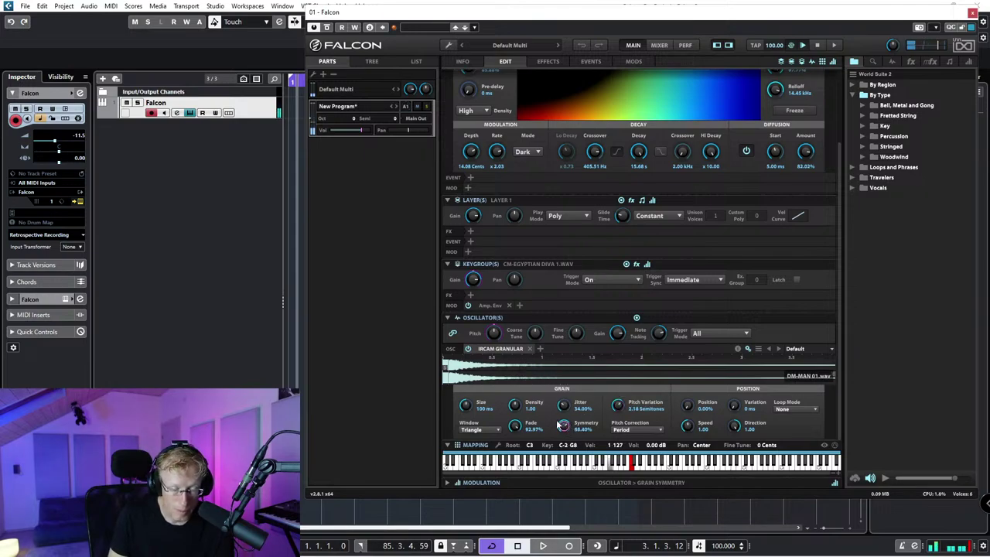
Step: Set the grain fade to 39.37% and change the grain window shape to Hanning
{"action": "left_click_drag", "start_coordinate": [514, 427], "coordinate": [523, 495]}
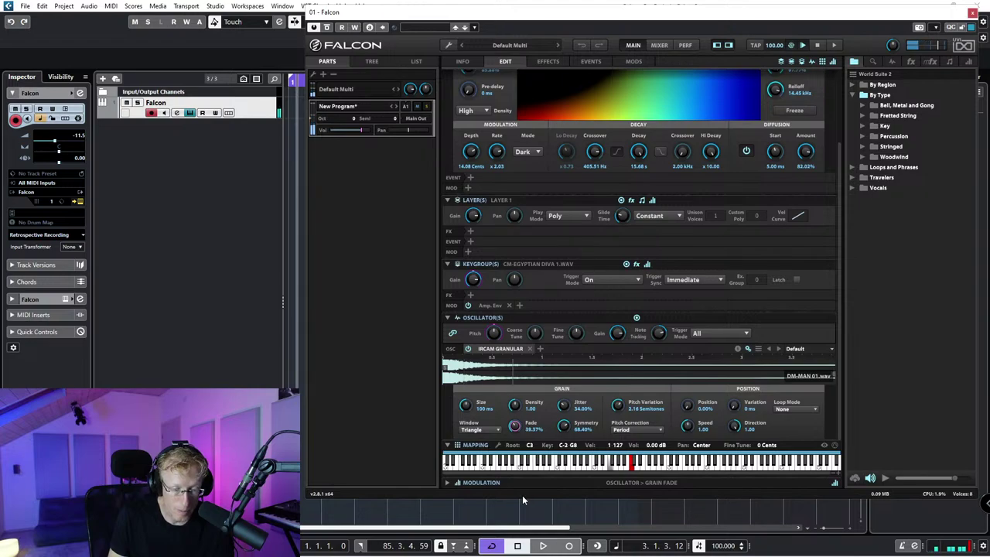
{"action": "left_click", "coordinate": [481, 429]}
{"action": "left_click", "coordinate": [486, 447]}
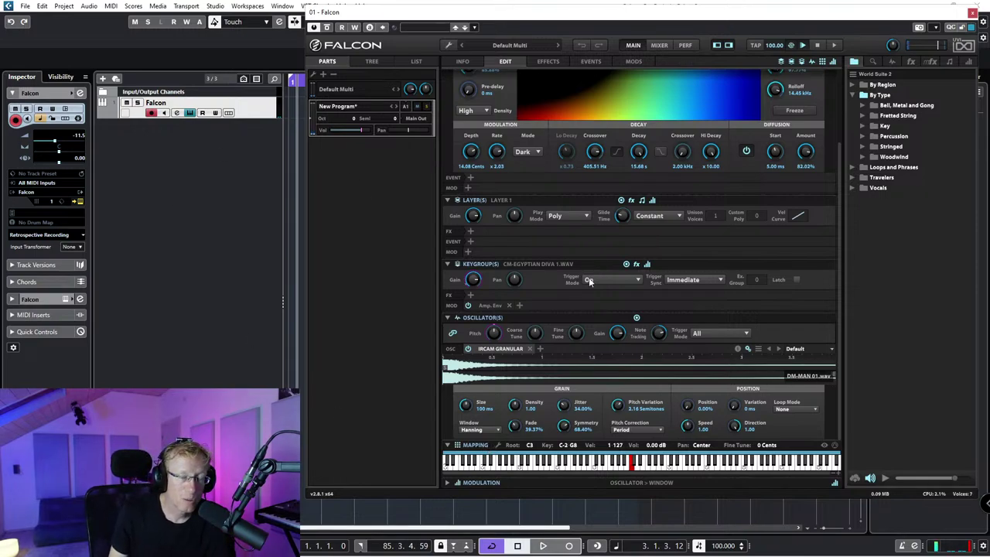
Step: Return the file browser from World Suite 2 to its root level and expand Soundbanks
{"action": "scroll", "coordinate": [758, 87], "scroll_direction": "up", "scroll_amount": 3}
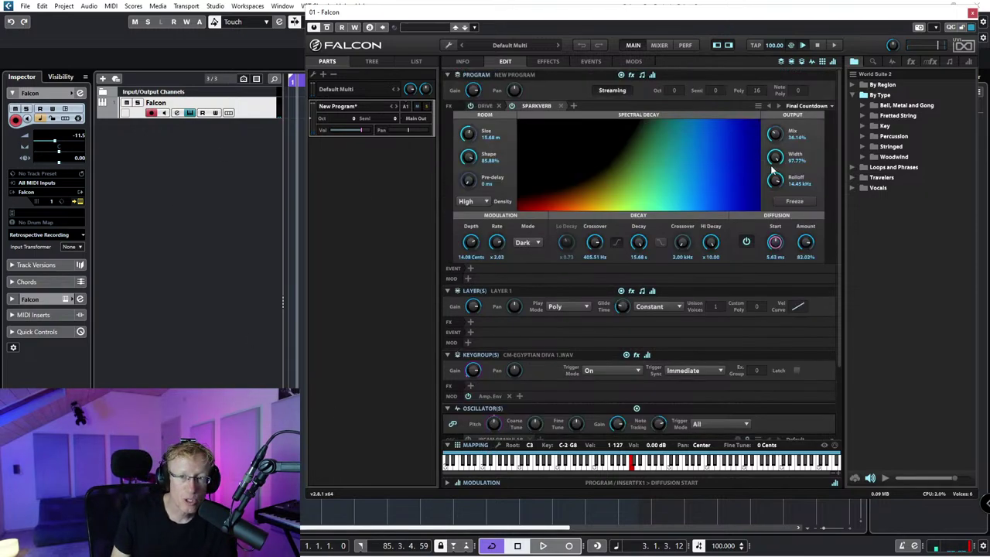
{"action": "left_click", "coordinate": [859, 75]}
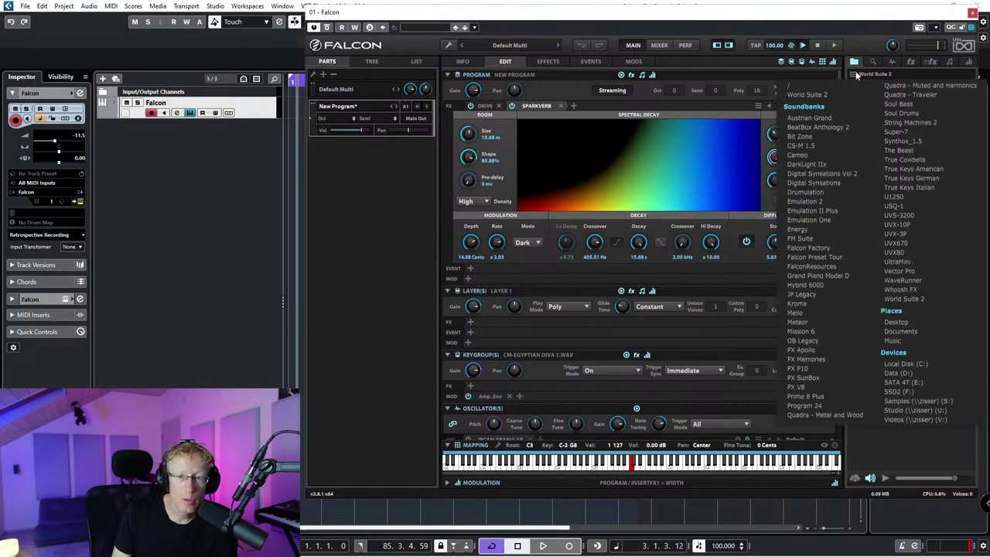
{"action": "left_click", "coordinate": [795, 86]}
{"action": "left_click", "coordinate": [854, 78]}
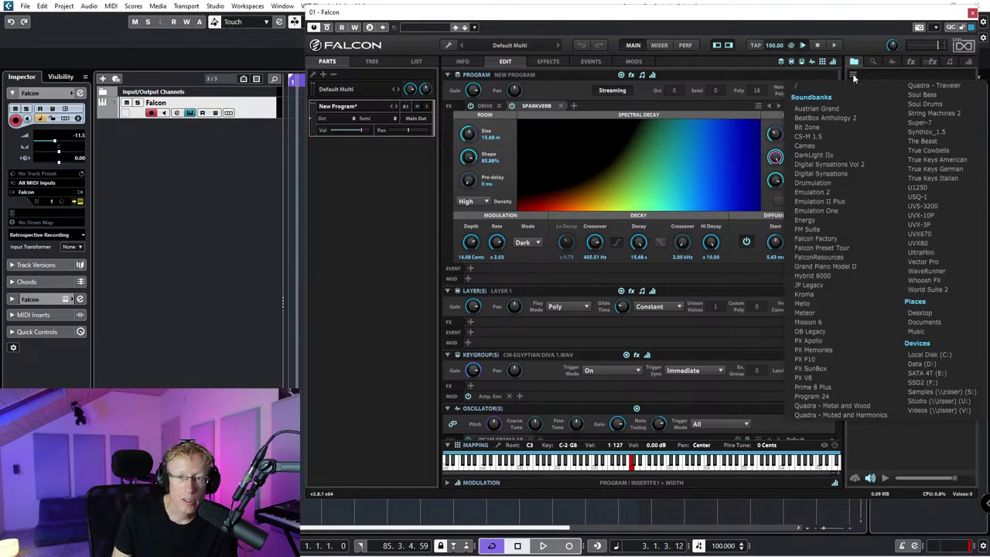
{"action": "left_click", "coordinate": [854, 77]}
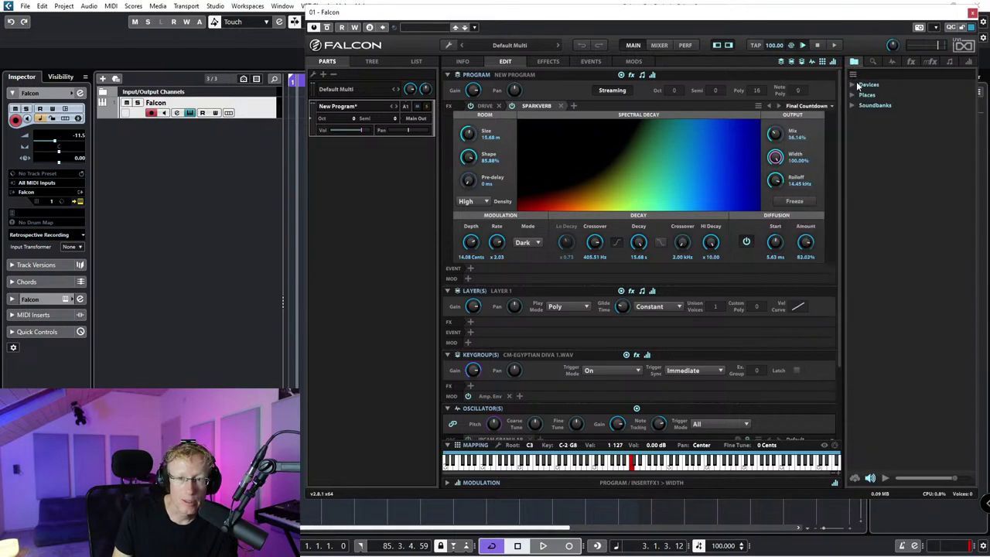
{"action": "left_click", "coordinate": [852, 105]}
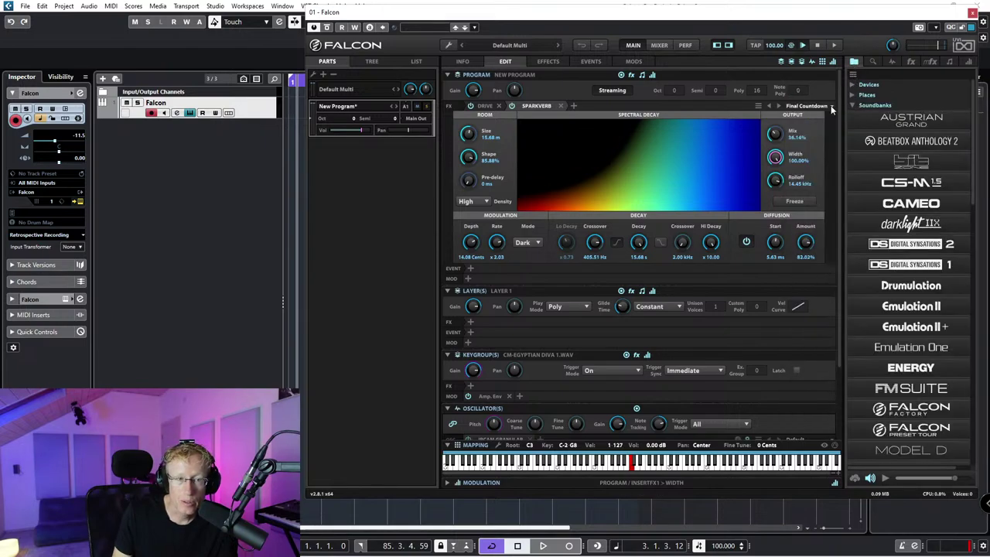
Step: Find the Quadra - Traveler soundbank and expand its 03 Picked Motion folder
{"action": "scroll", "coordinate": [897, 297], "scroll_direction": "down", "scroll_amount": 5}
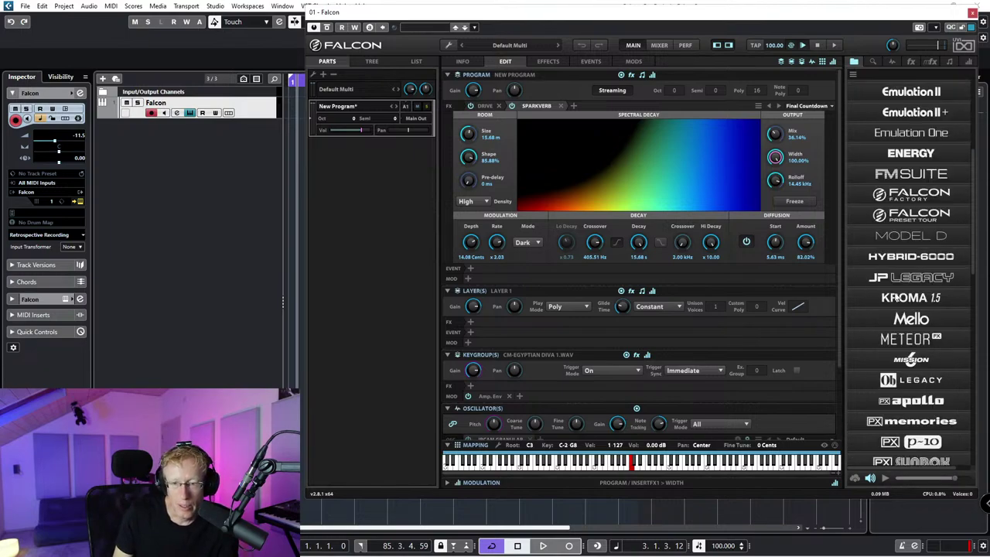
{"action": "scroll", "coordinate": [894, 292], "scroll_direction": "down", "scroll_amount": 6}
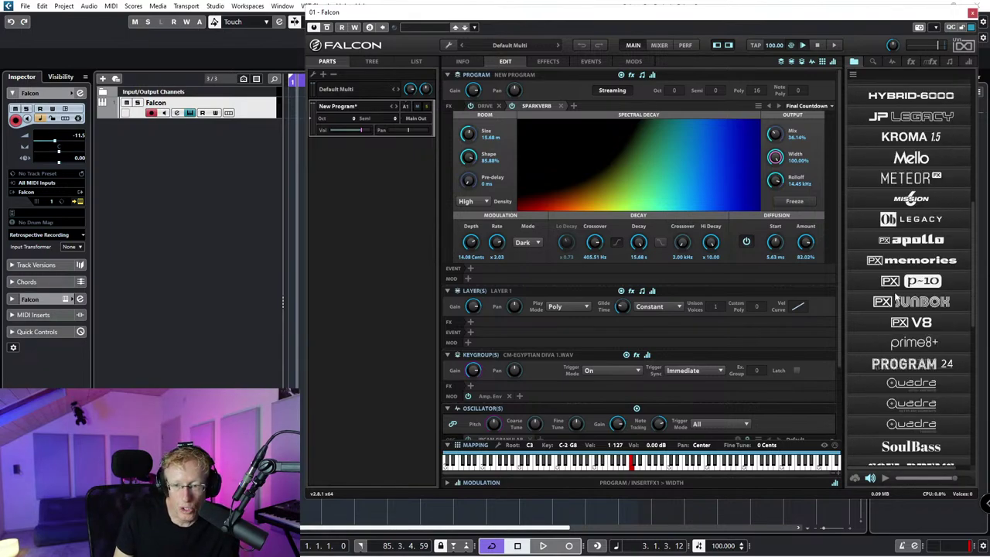
{"action": "scroll", "coordinate": [891, 296], "scroll_direction": "down", "scroll_amount": 3}
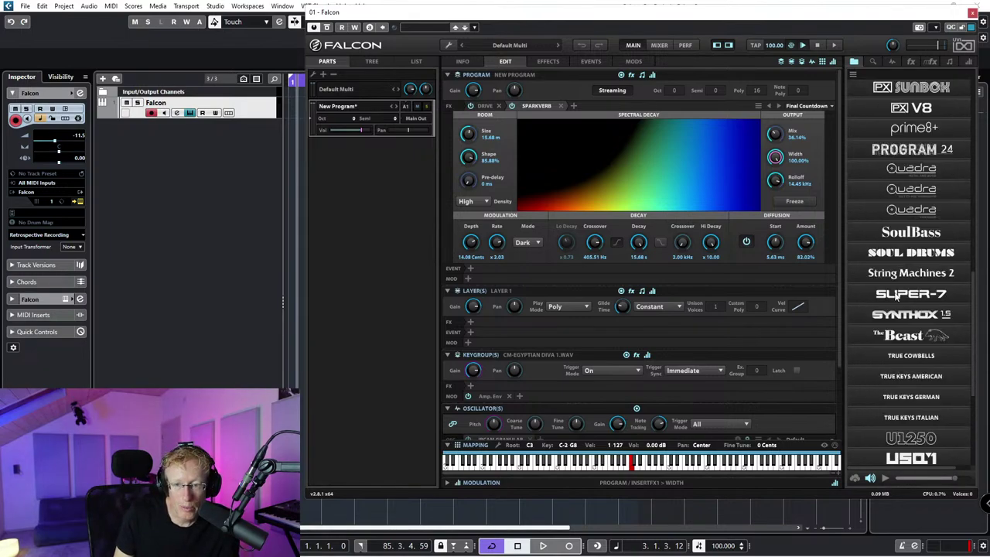
{"action": "left_click", "coordinate": [917, 212]}
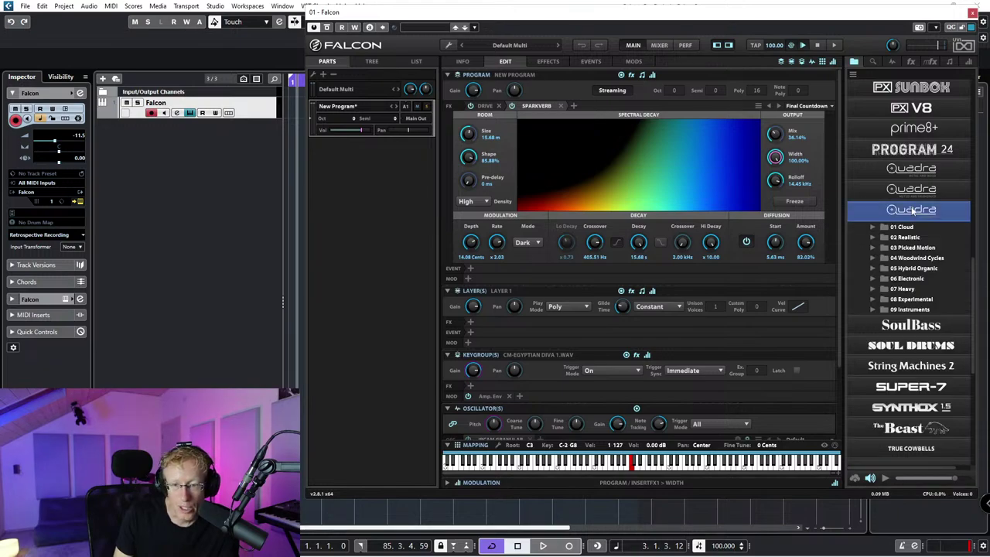
{"action": "left_click", "coordinate": [911, 211]}
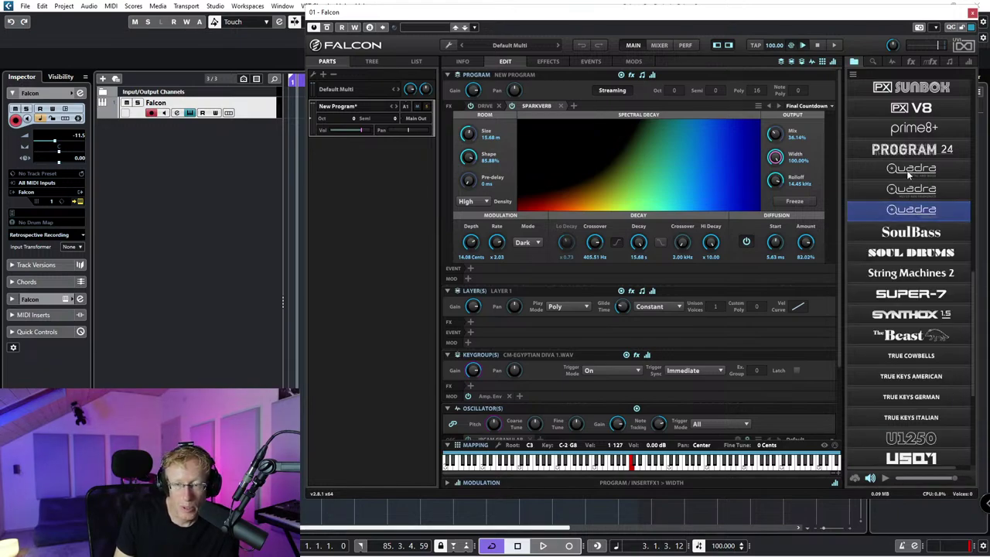
{"action": "left_click", "coordinate": [898, 213]}
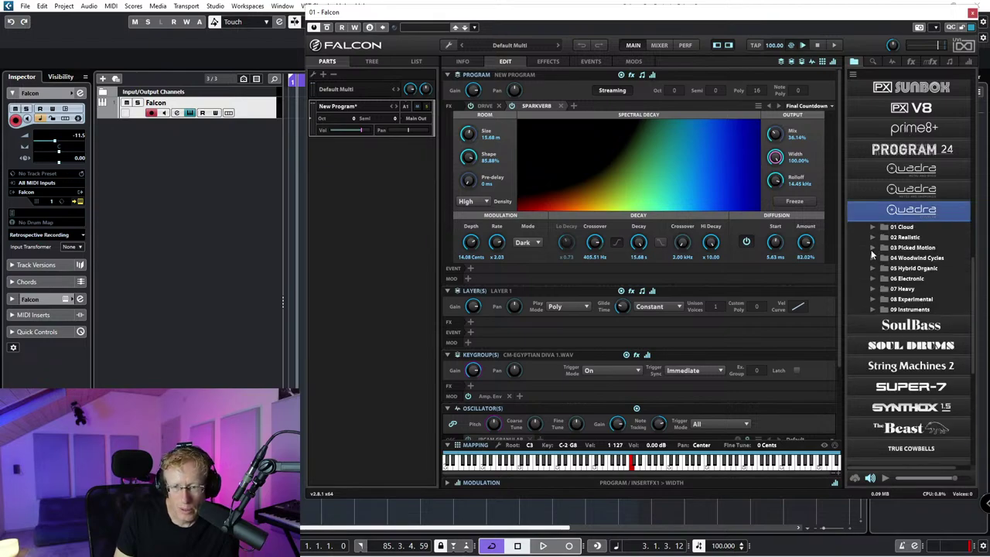
{"action": "left_click", "coordinate": [893, 248]}
{"action": "left_click", "coordinate": [874, 248]}
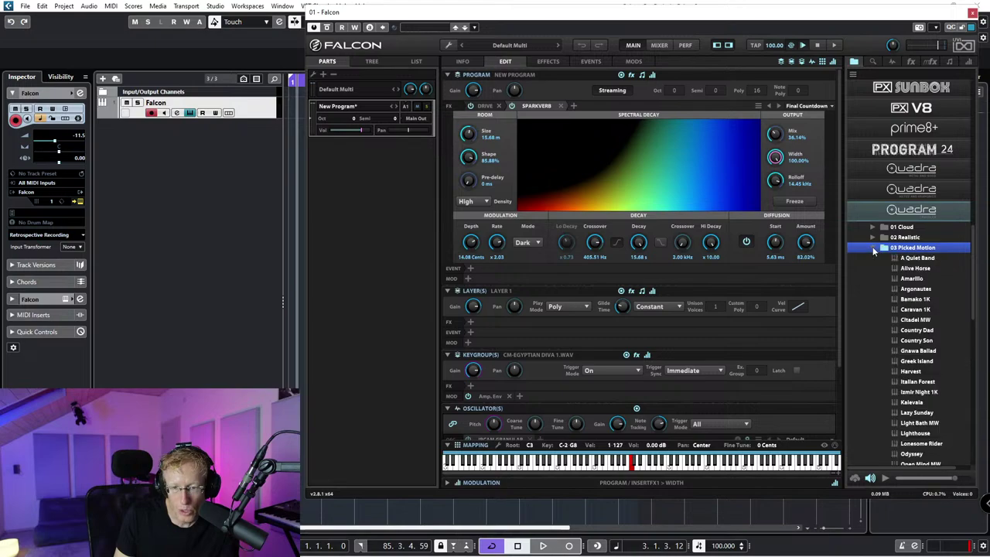
Step: Load the Argonautes preset from the 03 Picked Motion folder
{"action": "left_click", "coordinate": [926, 270]}
{"action": "left_click", "coordinate": [928, 279]}
{"action": "left_click", "coordinate": [932, 291]}
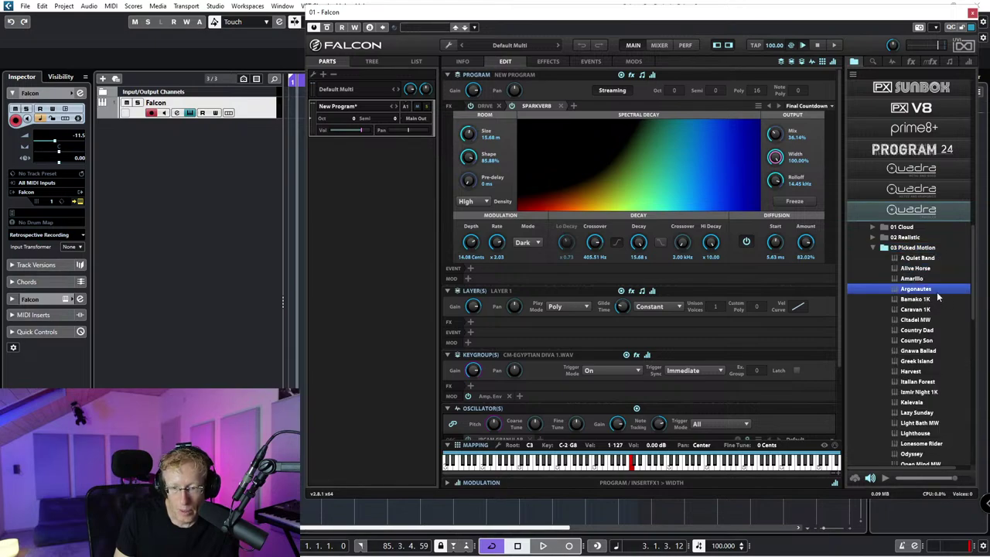
{"action": "double_click", "coordinate": [932, 290]}
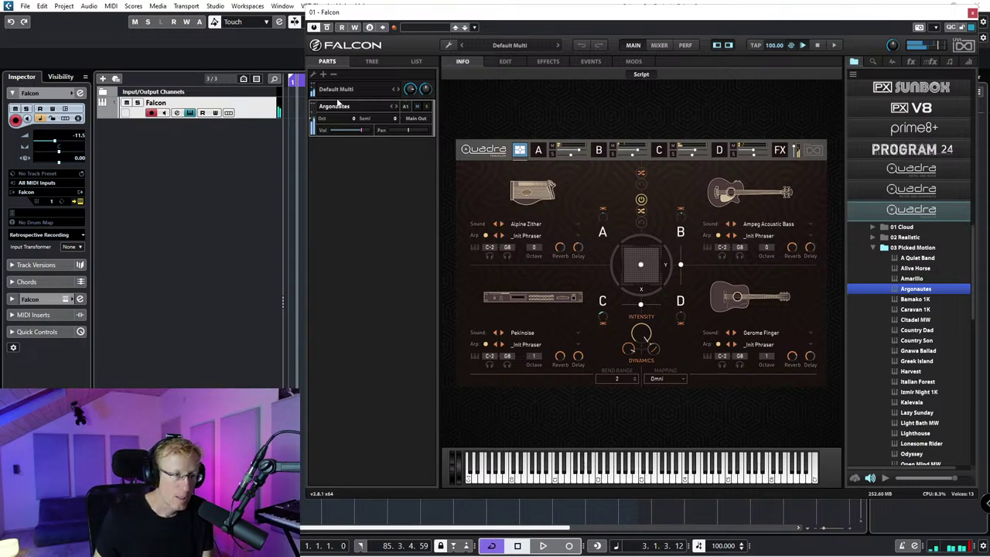
Step: Examine the Argonautes program's structure in the instrument tree with Layer A expanded, then show its edit page
{"action": "left_click", "coordinate": [379, 62]}
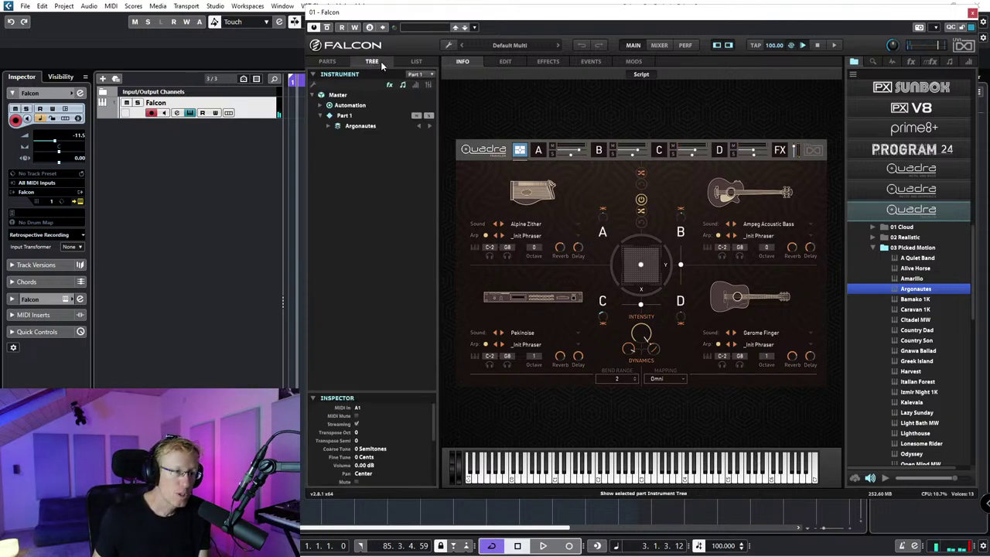
{"action": "left_click", "coordinate": [327, 127]}
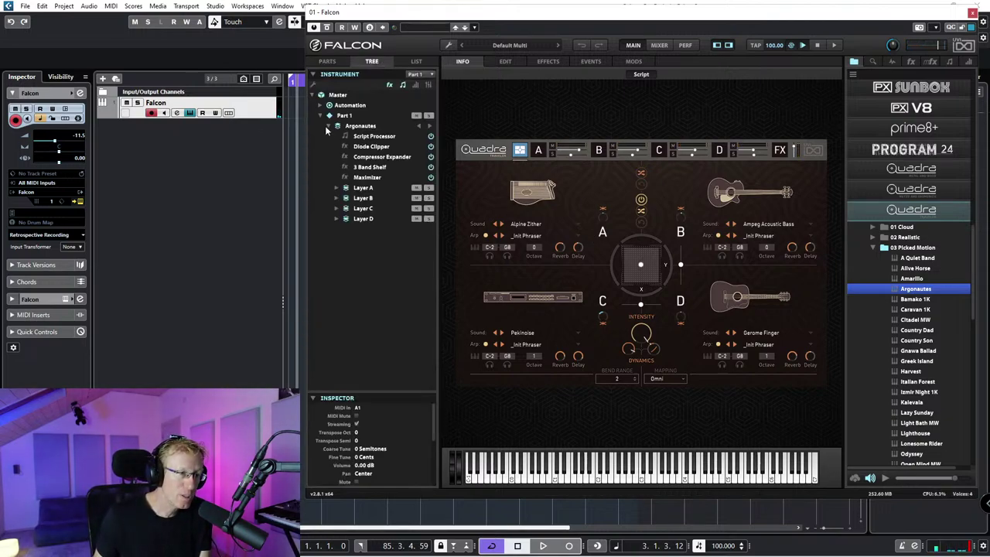
{"action": "left_click", "coordinate": [336, 189]}
{"action": "scroll", "coordinate": [340, 241], "scroll_direction": "down", "scroll_amount": 5}
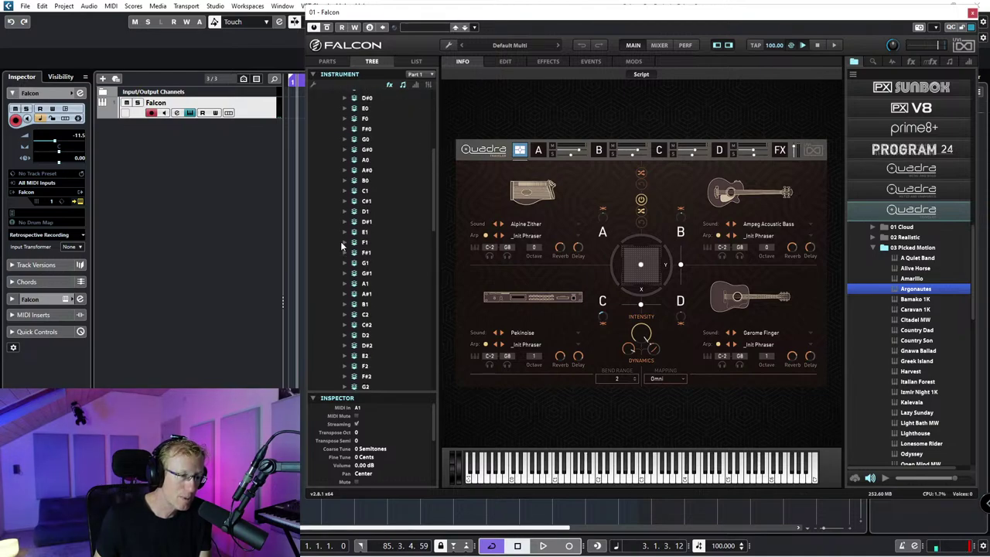
{"action": "scroll", "coordinate": [342, 242], "scroll_direction": "up", "scroll_amount": 5}
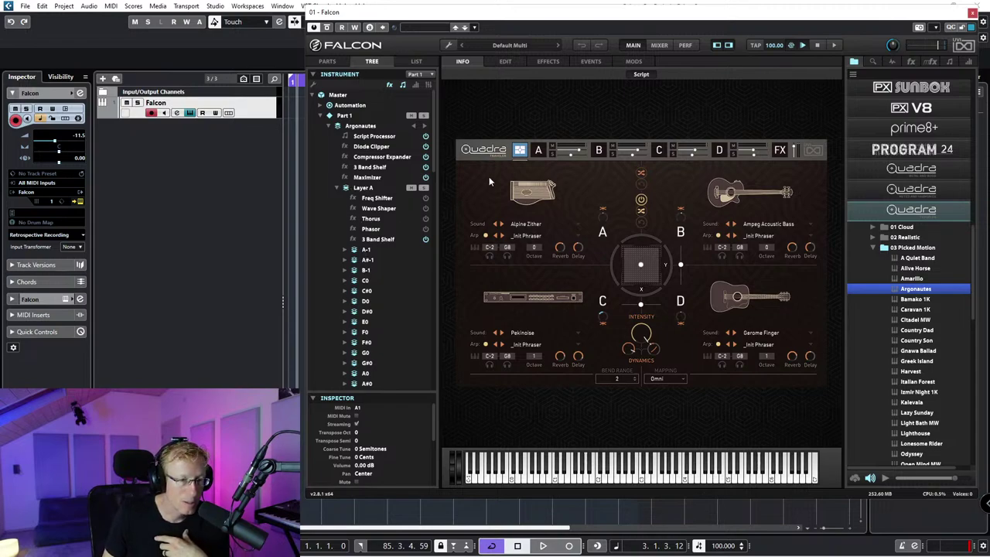
{"action": "left_click", "coordinate": [507, 61]}
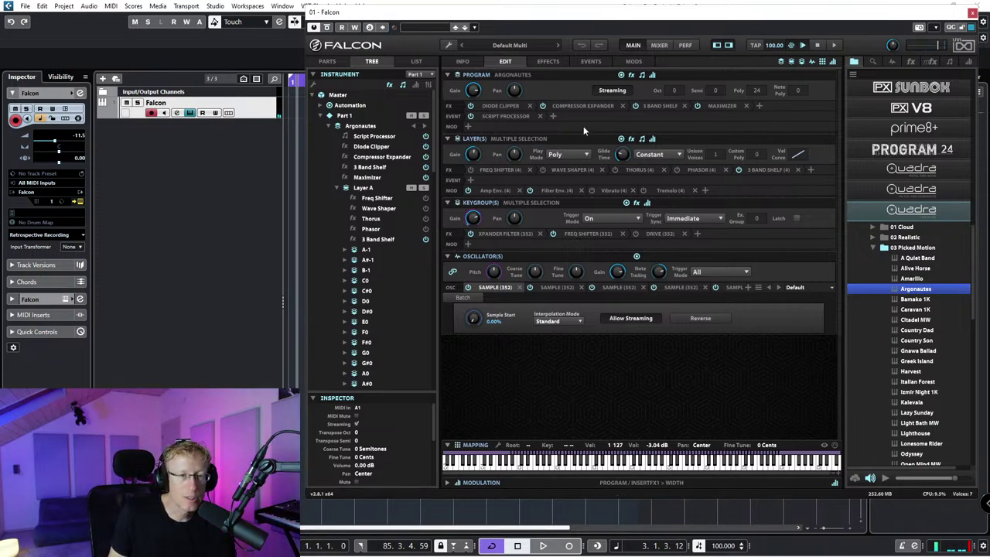
Step: Load the 1985 1.4 preset from the Bells folder of the Falcon Factory soundbank
{"action": "scroll", "coordinate": [971, 201], "scroll_direction": "up", "scroll_amount": 5}
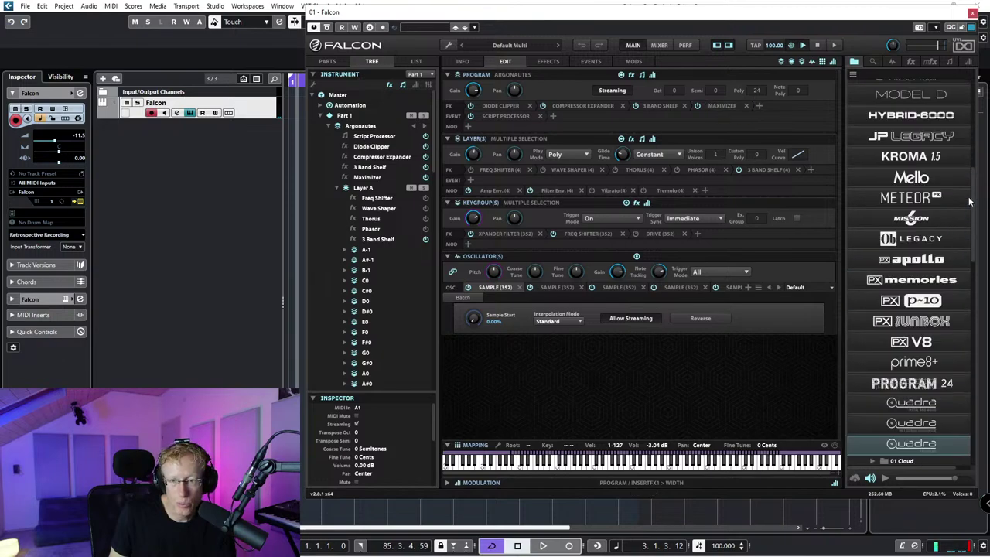
{"action": "scroll", "coordinate": [970, 201], "scroll_direction": "up", "scroll_amount": 8}
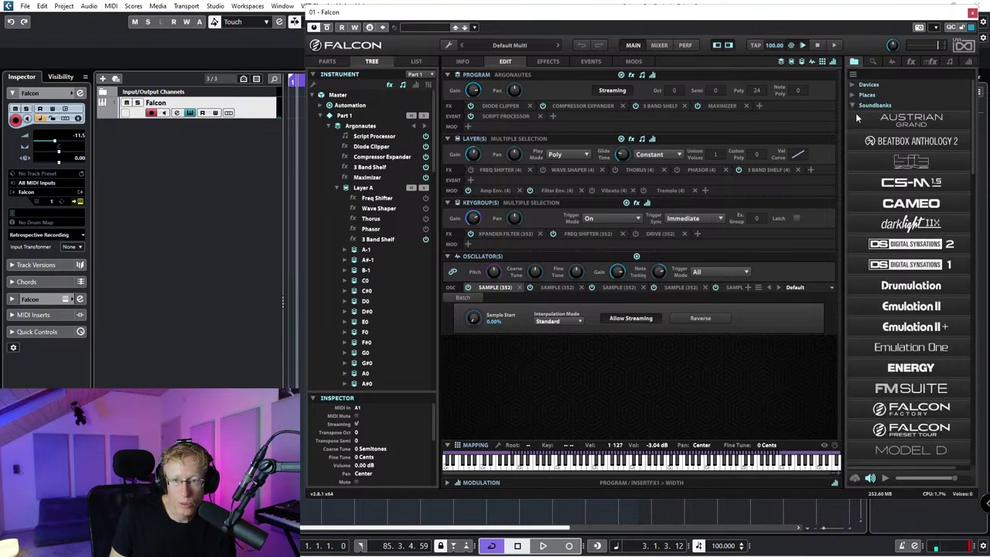
{"action": "scroll", "coordinate": [875, 141], "scroll_direction": "down", "scroll_amount": 2}
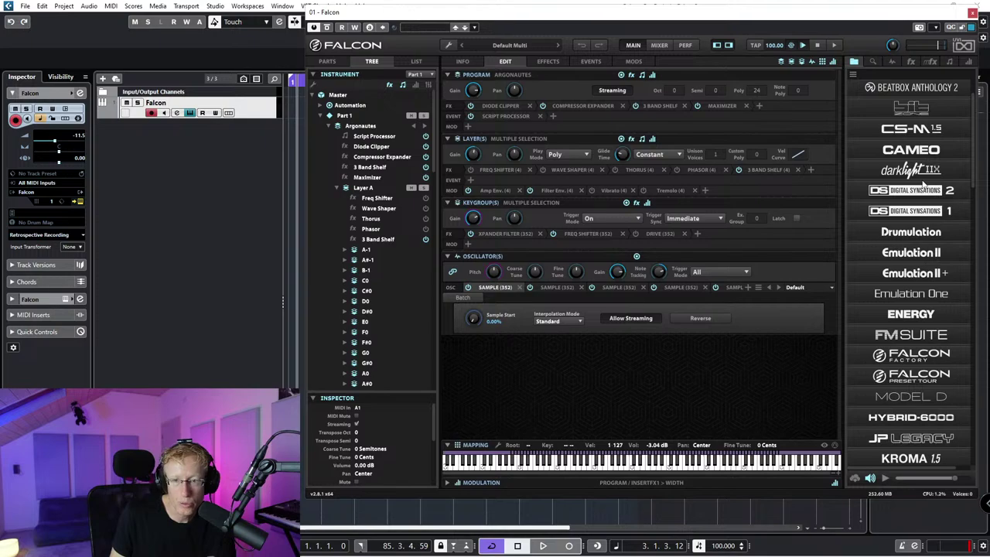
{"action": "scroll", "coordinate": [924, 184], "scroll_direction": "down", "scroll_amount": 10}
{"action": "scroll", "coordinate": [923, 187], "scroll_direction": "up", "scroll_amount": 5}
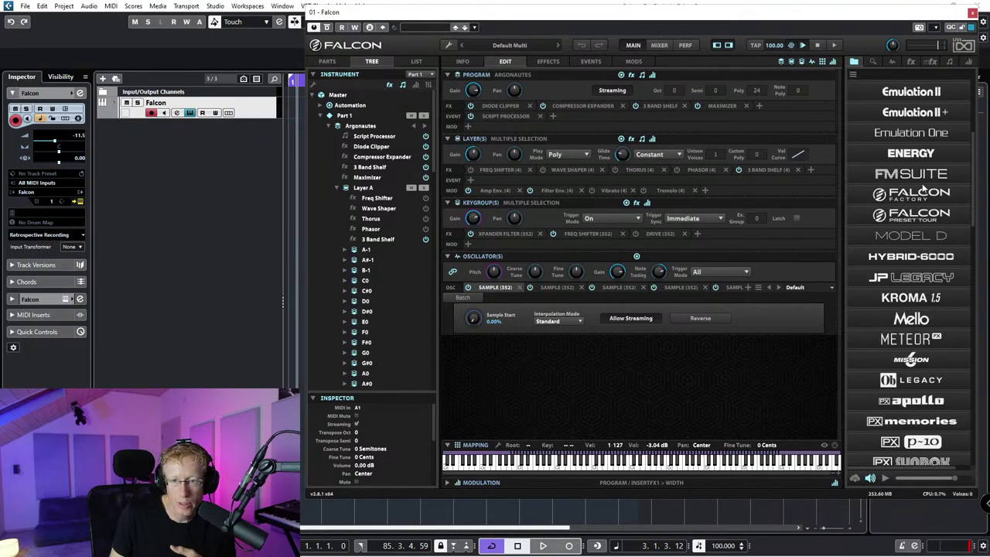
{"action": "left_click", "coordinate": [917, 196]}
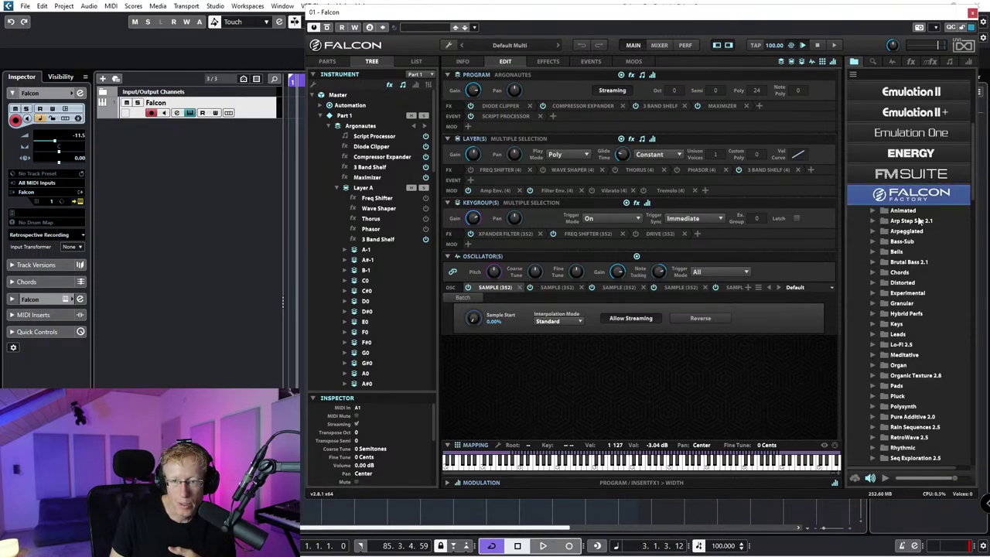
{"action": "left_click", "coordinate": [873, 252]}
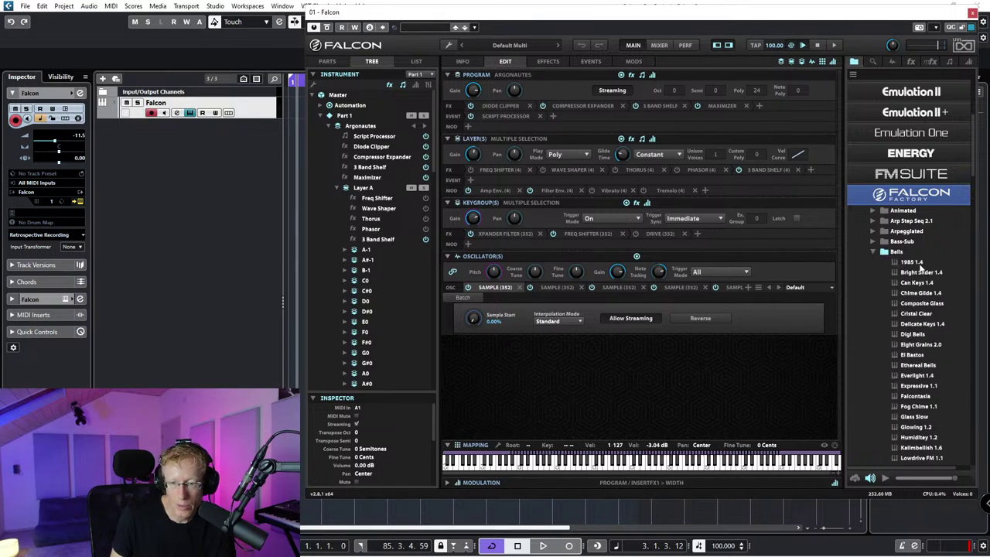
{"action": "left_click", "coordinate": [920, 264]}
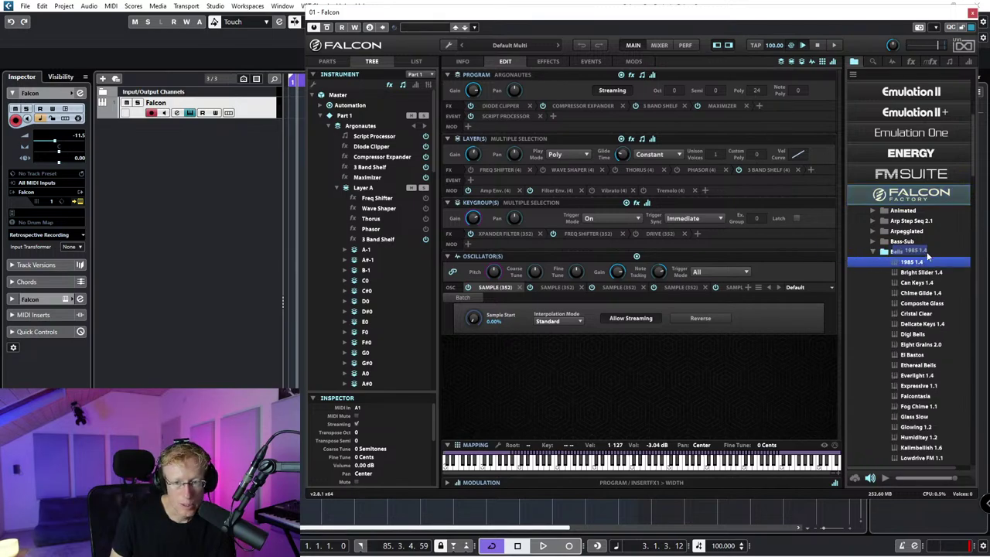
{"action": "double_click", "coordinate": [920, 263]}
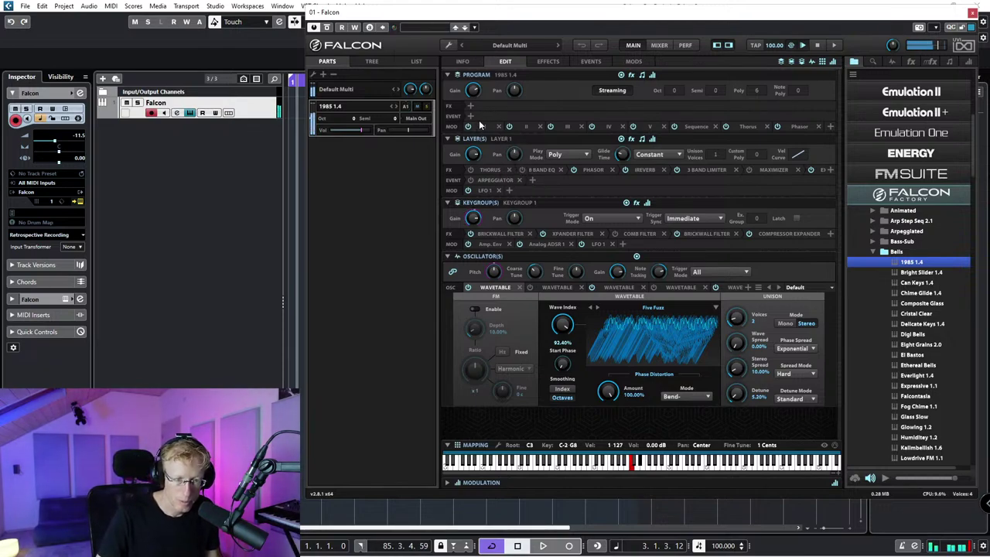
Step: Try a Dual Delay X preset from the 07 Lush category as a program effect, and remove it again
{"action": "mouse_move", "coordinate": [475, 96]}
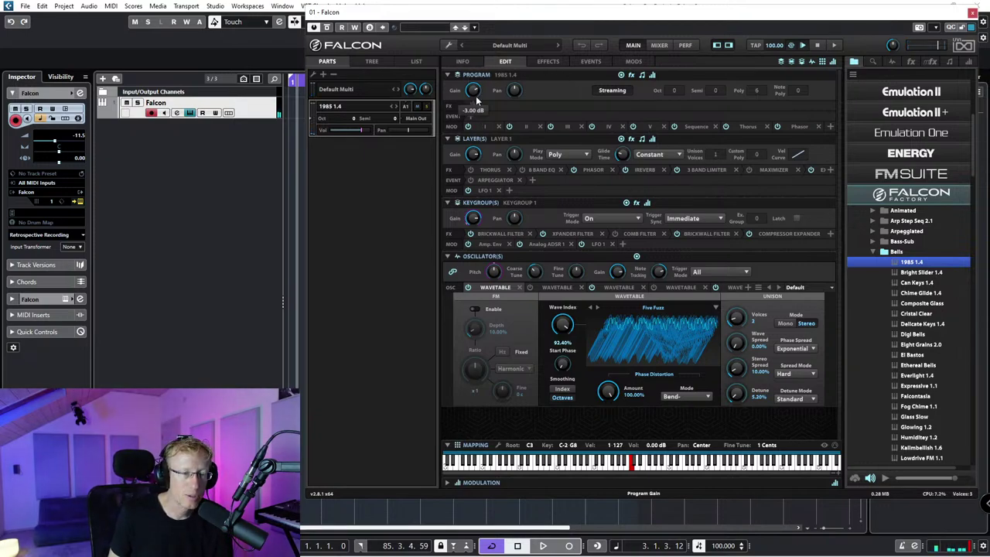
{"action": "left_click", "coordinate": [469, 105]}
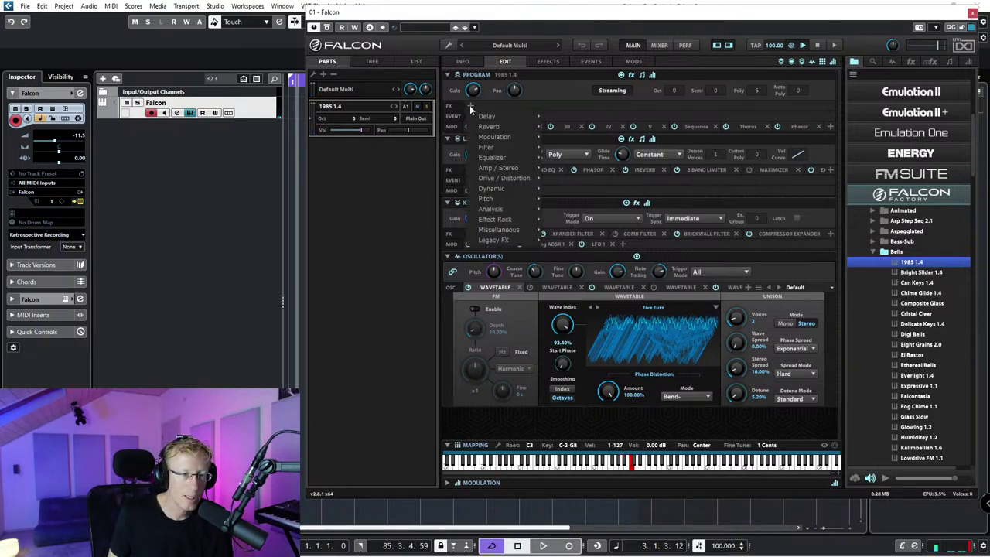
{"action": "mouse_move", "coordinate": [480, 116]}
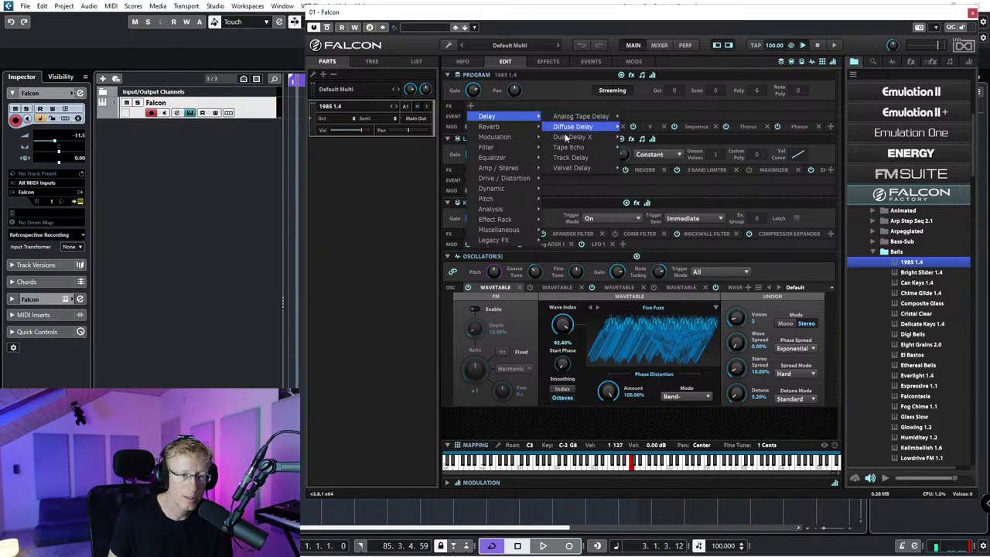
{"action": "mouse_move", "coordinate": [574, 137]}
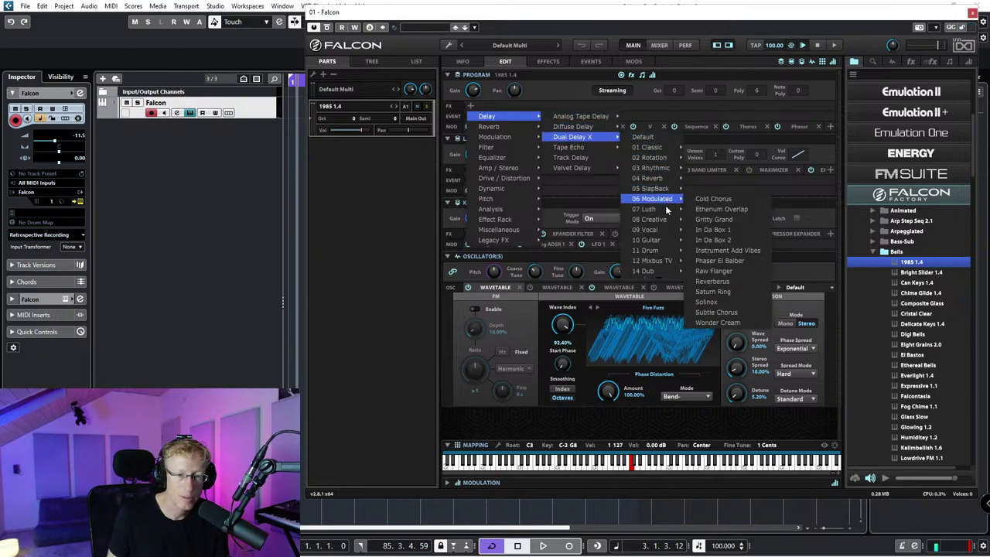
{"action": "mouse_move", "coordinate": [650, 208]}
{"action": "left_click", "coordinate": [712, 210]}
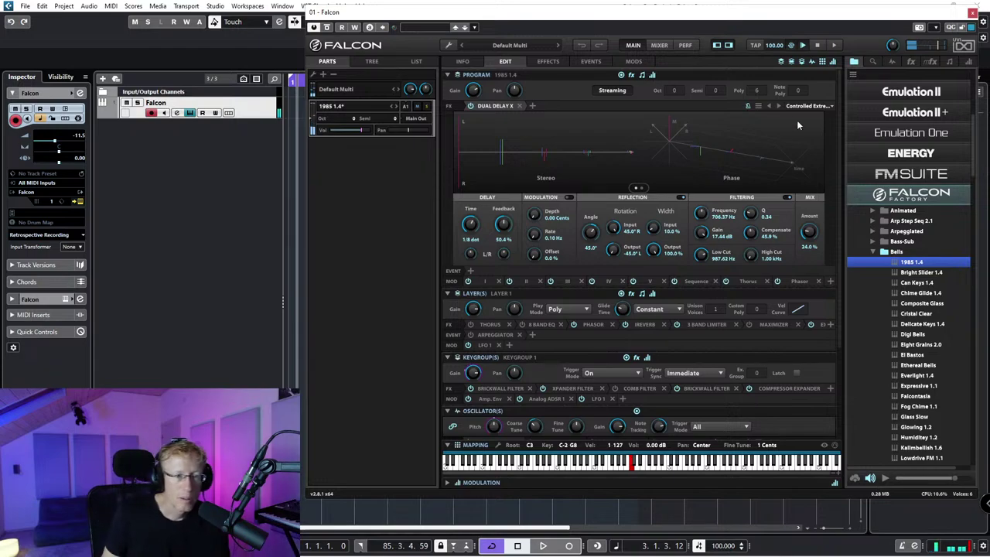
{"action": "left_click", "coordinate": [520, 106]}
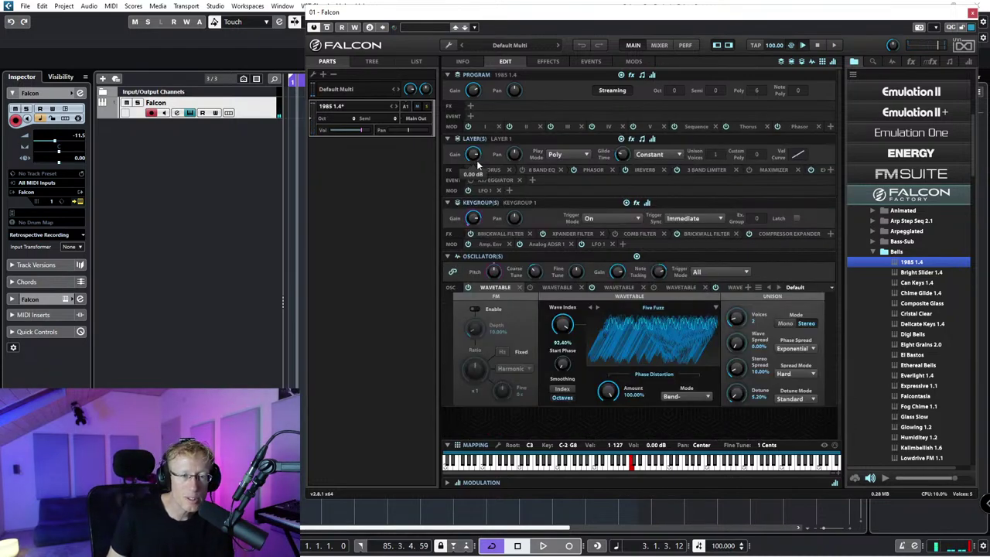
Step: Try a SparkVerb reverb with the Big Plate preset from 02 - Plate as a program effect, and remove it again
{"action": "left_click", "coordinate": [471, 105]}
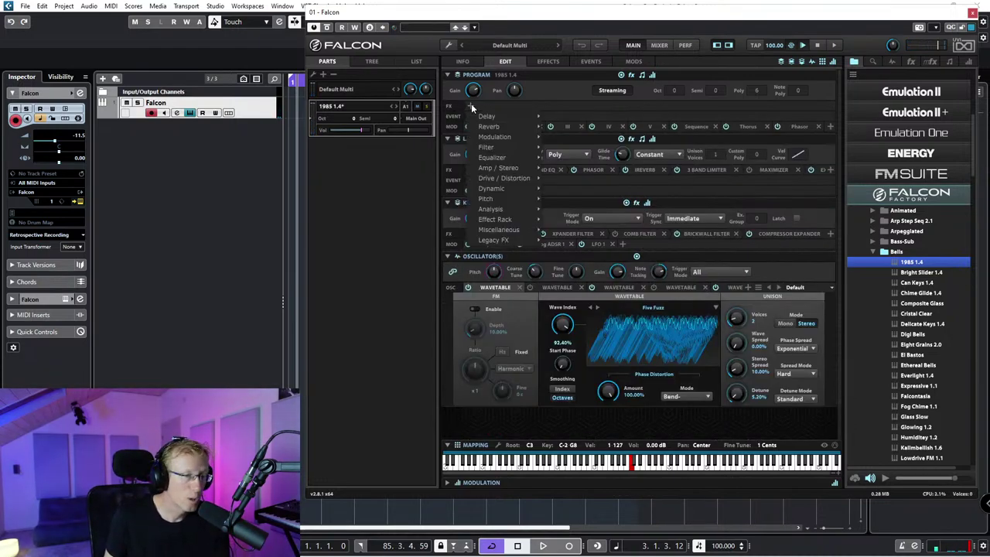
{"action": "mouse_move", "coordinate": [503, 127]}
{"action": "mouse_move", "coordinate": [567, 150]}
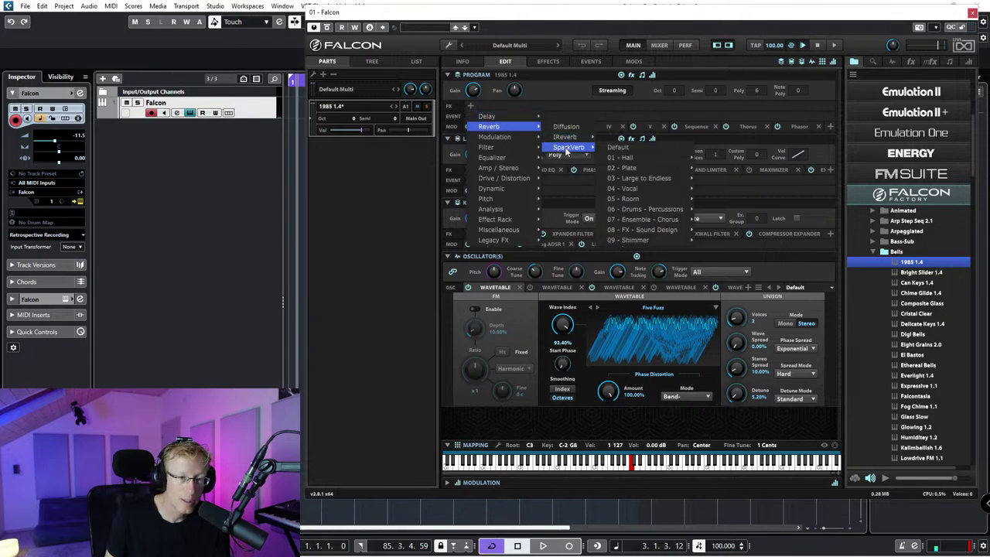
{"action": "mouse_move", "coordinate": [642, 169]}
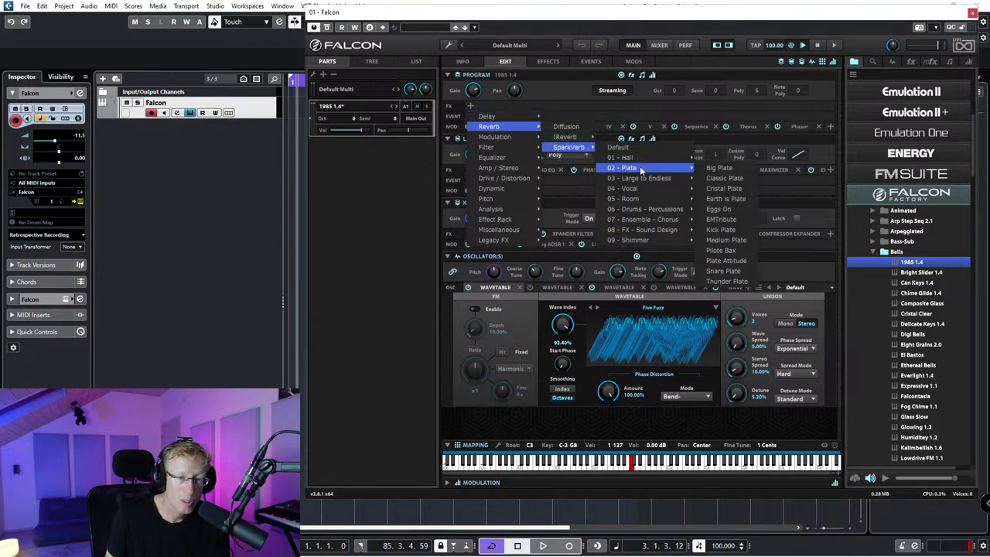
{"action": "left_click", "coordinate": [717, 169]}
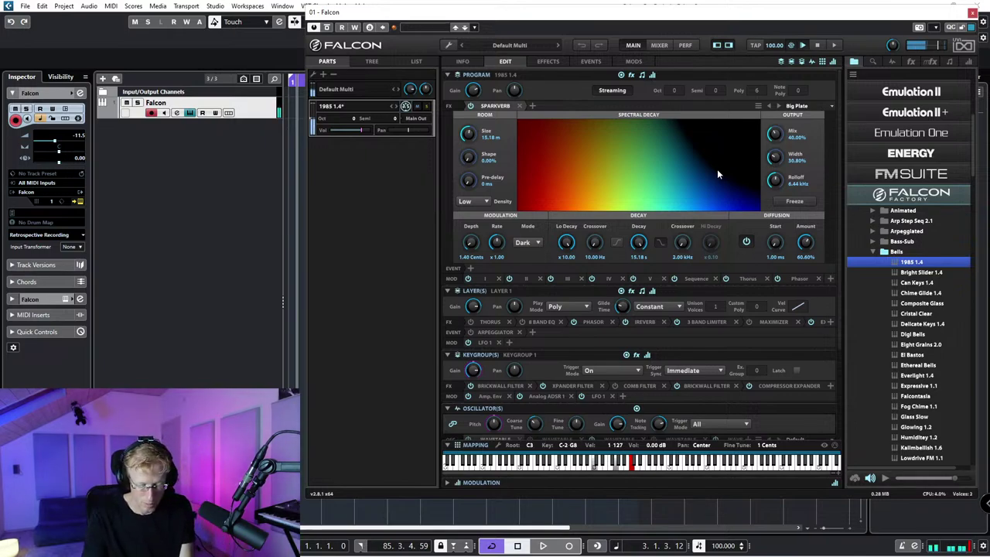
{"action": "left_click", "coordinate": [520, 105]}
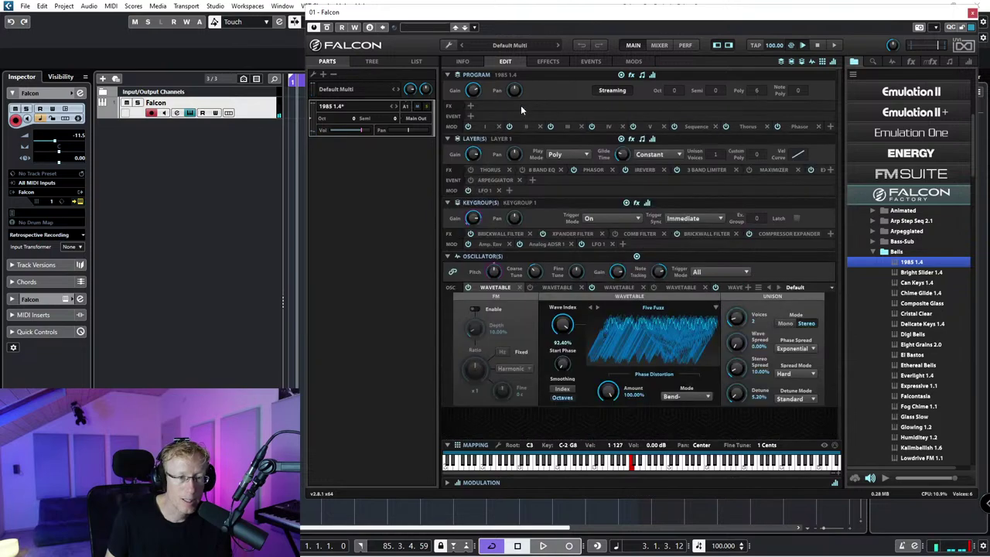
{"action": "left_click", "coordinate": [470, 116]}
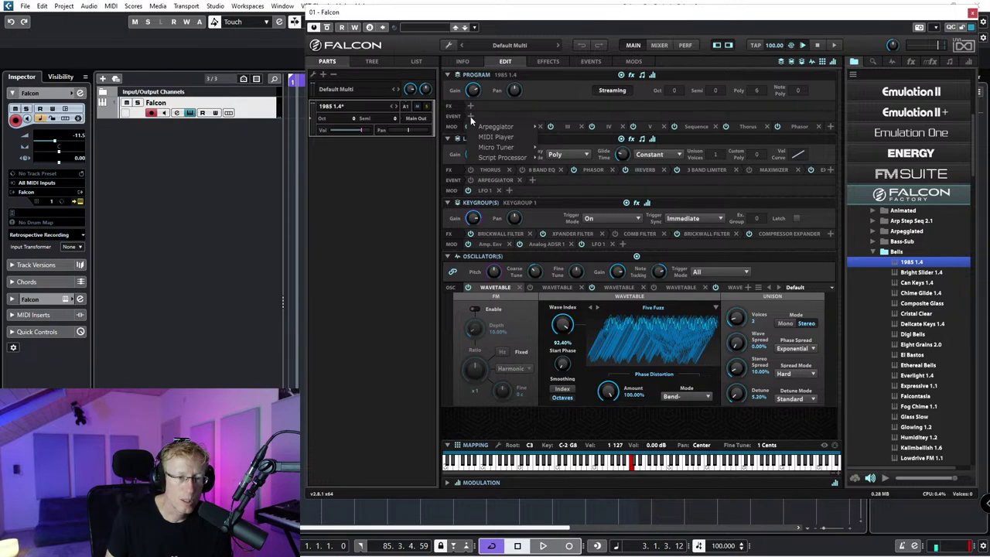
{"action": "mouse_move", "coordinate": [510, 158]}
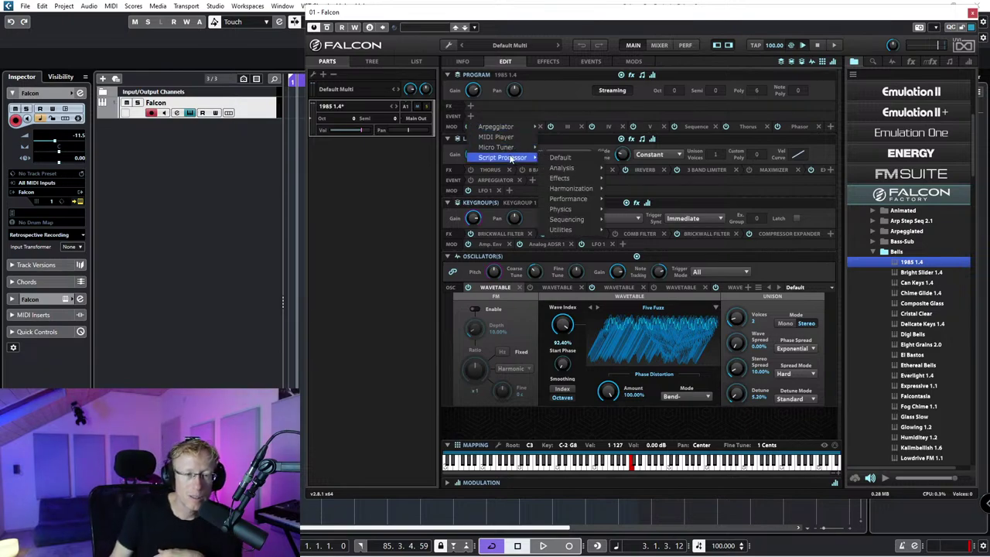
{"action": "mouse_move", "coordinate": [496, 126]}
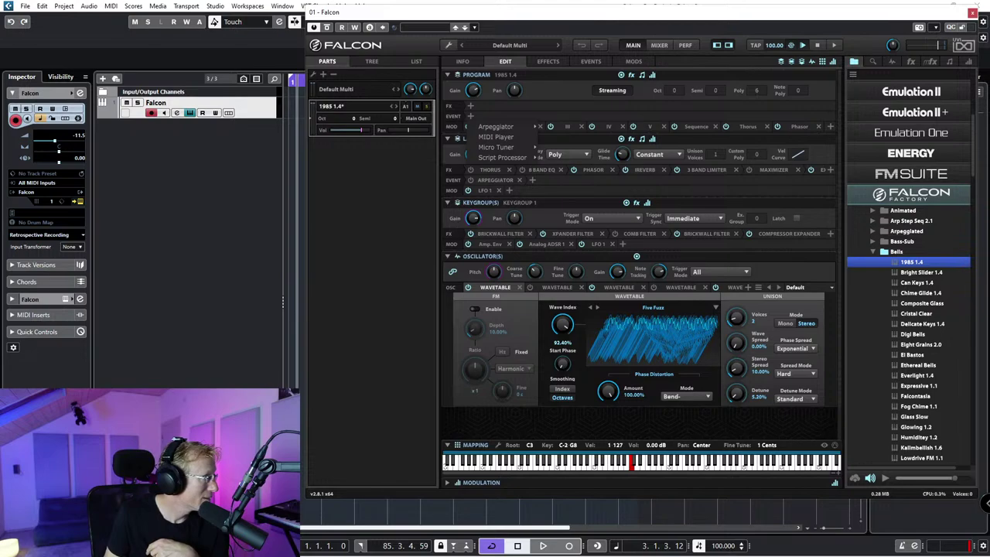
{"action": "left_click", "coordinate": [61, 147]}
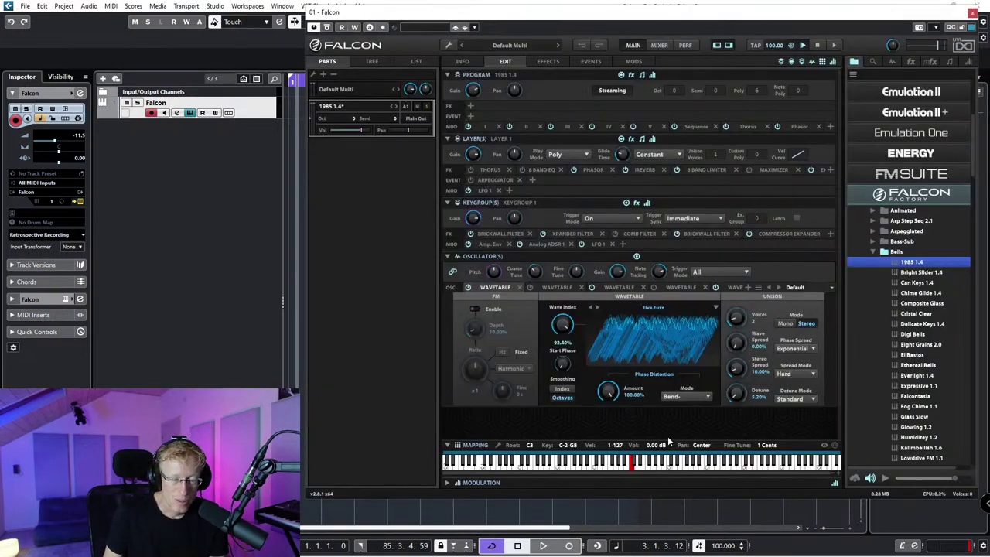
Step: Add an Arpeggiator event processor with the Arp Creative preset Dance Floor 1 to the program
{"action": "left_click", "coordinate": [469, 116]}
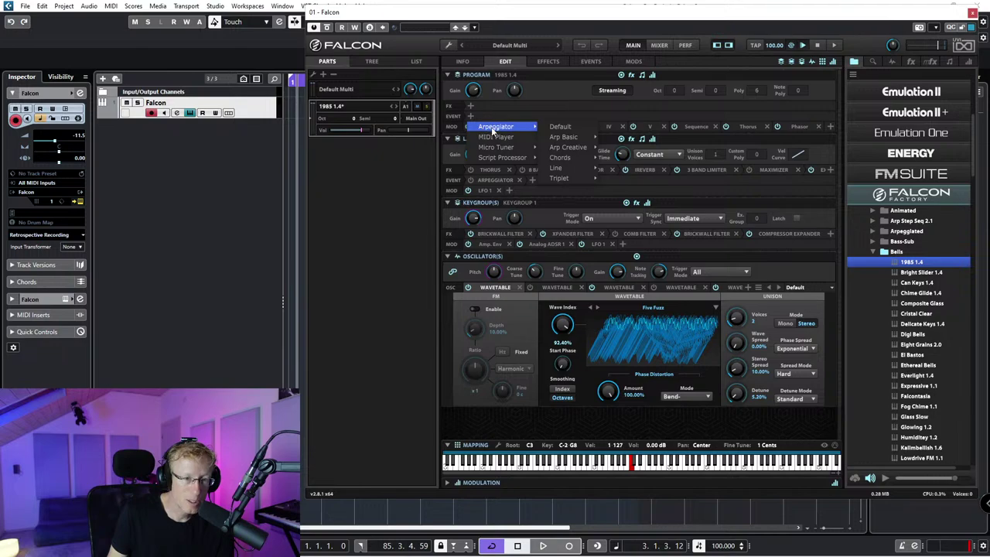
{"action": "mouse_move", "coordinate": [566, 147]}
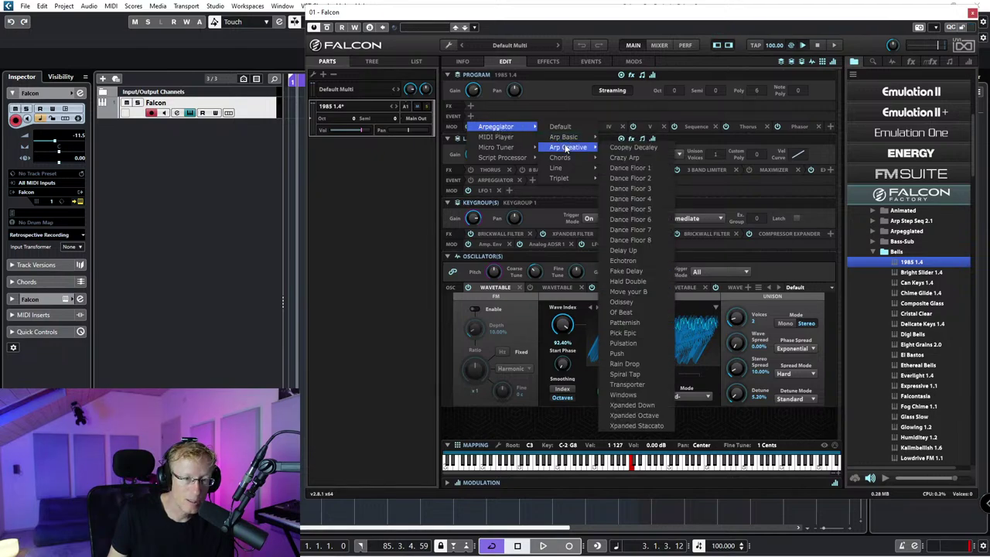
{"action": "left_click", "coordinate": [633, 170]}
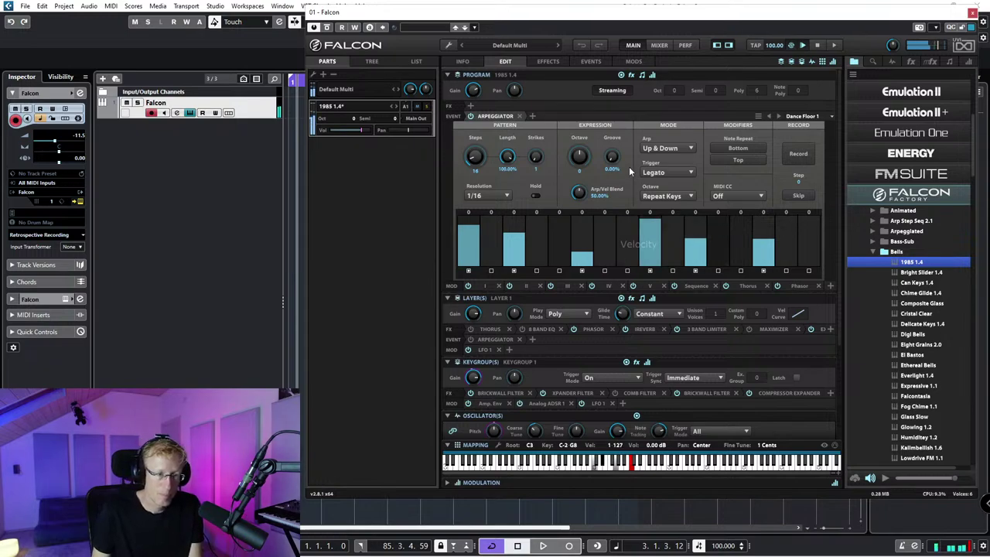
Step: Try the Chord Yanni preset from the Chords category on the program's arpeggiator, and remove the arpeggiator
{"action": "left_click", "coordinate": [802, 116]}
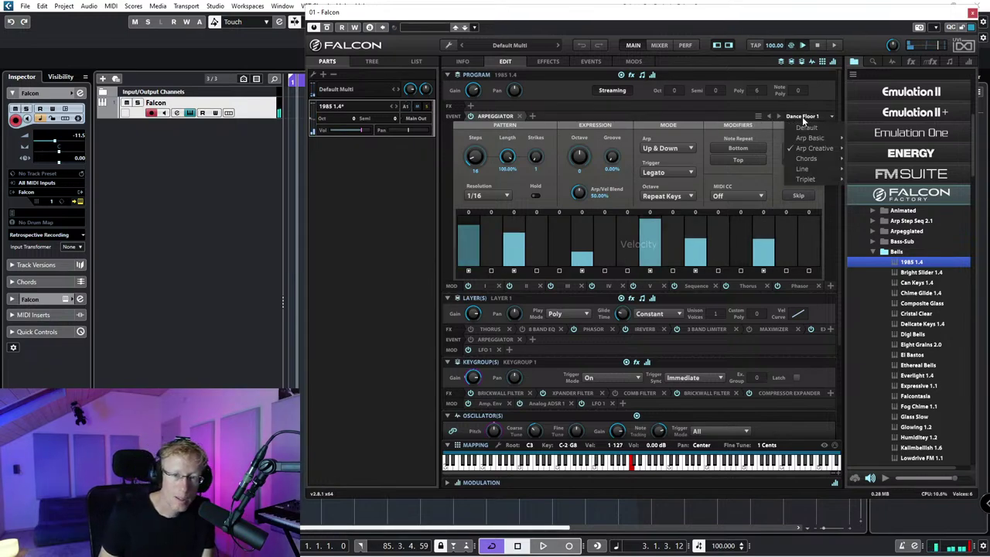
{"action": "mouse_move", "coordinate": [834, 163]}
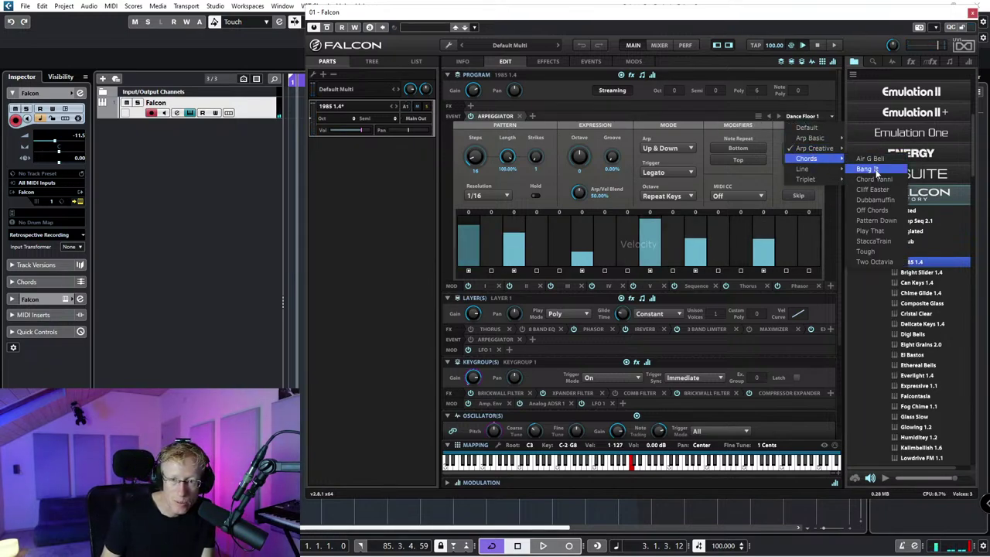
{"action": "left_click", "coordinate": [874, 179]}
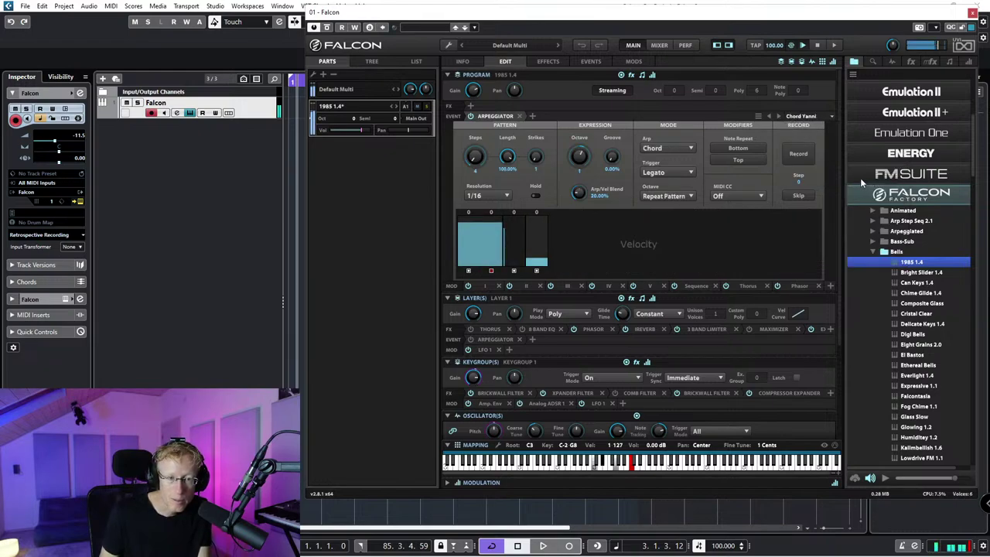
{"action": "left_click", "coordinate": [520, 117]}
Step: Add a Script Processor with the Euclidean Keys Sequencer from the Sequencing category as the program's event processor
{"action": "left_click", "coordinate": [472, 115]}
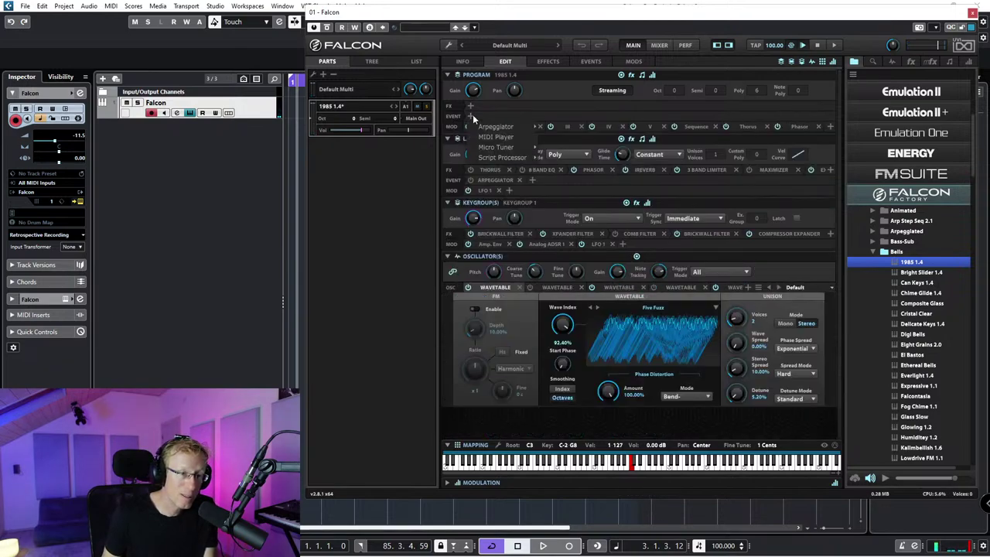
{"action": "mouse_move", "coordinate": [489, 128]}
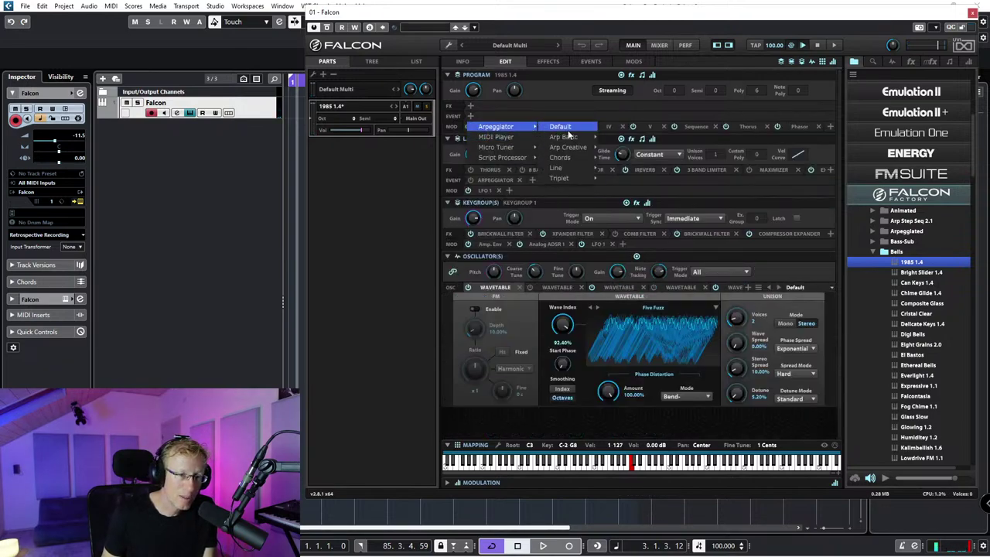
{"action": "mouse_move", "coordinate": [528, 159]}
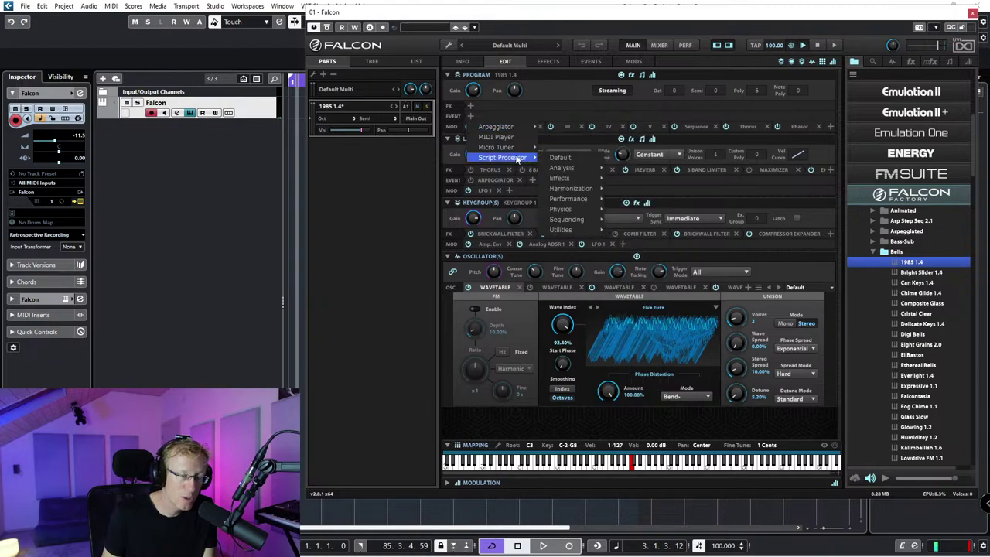
{"action": "mouse_move", "coordinate": [591, 192]}
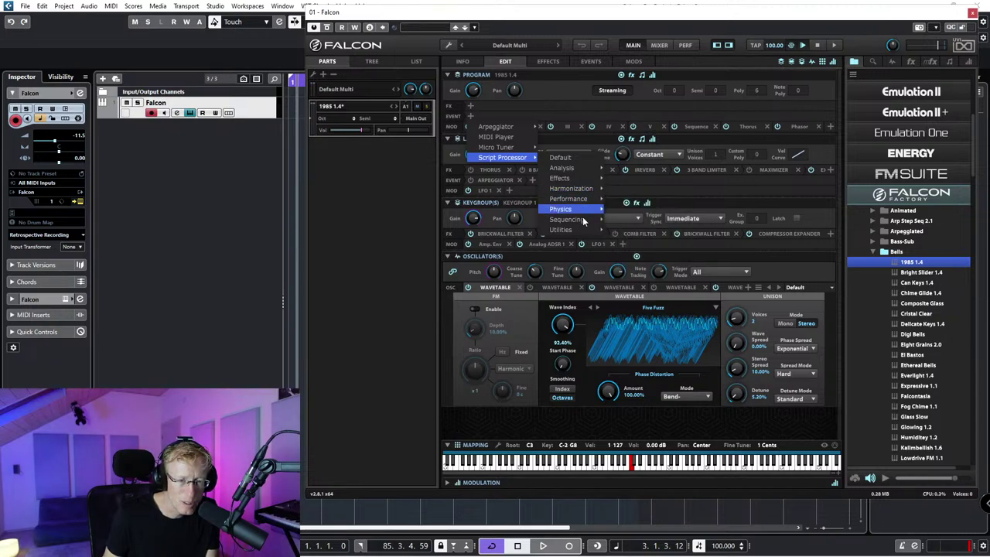
{"action": "mouse_move", "coordinate": [582, 225]}
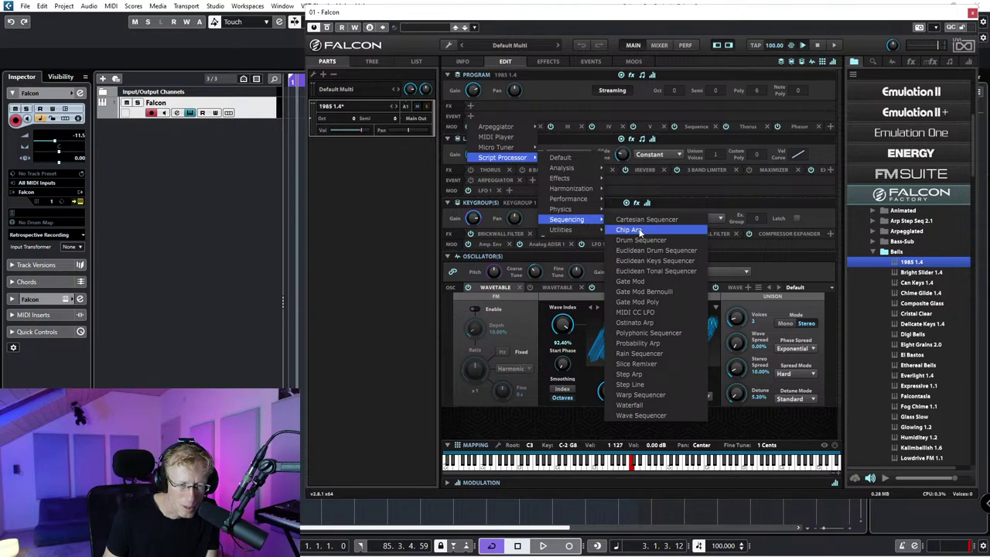
{"action": "left_click", "coordinate": [681, 261]}
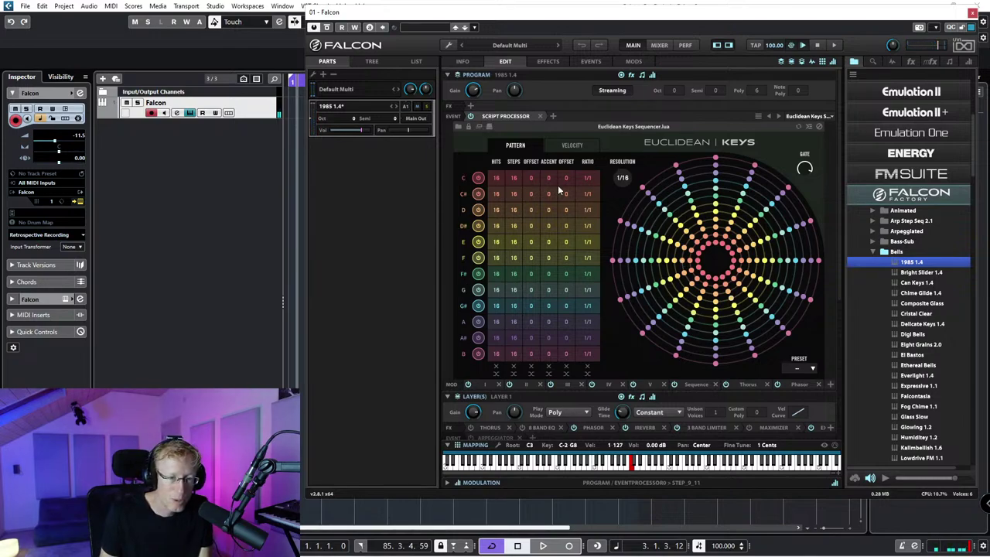
Step: Toggle the C row of the Euclidean Keys Sequencer off and on, browse the script categories, and view the velocity page
{"action": "left_click", "coordinate": [478, 178]}
{"action": "left_click", "coordinate": [478, 179]}
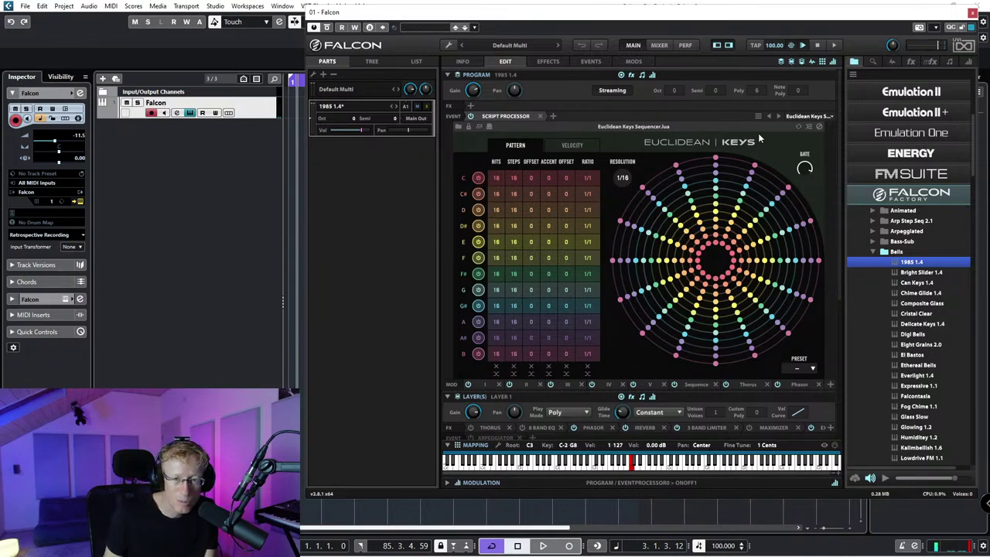
{"action": "left_click", "coordinate": [805, 116]}
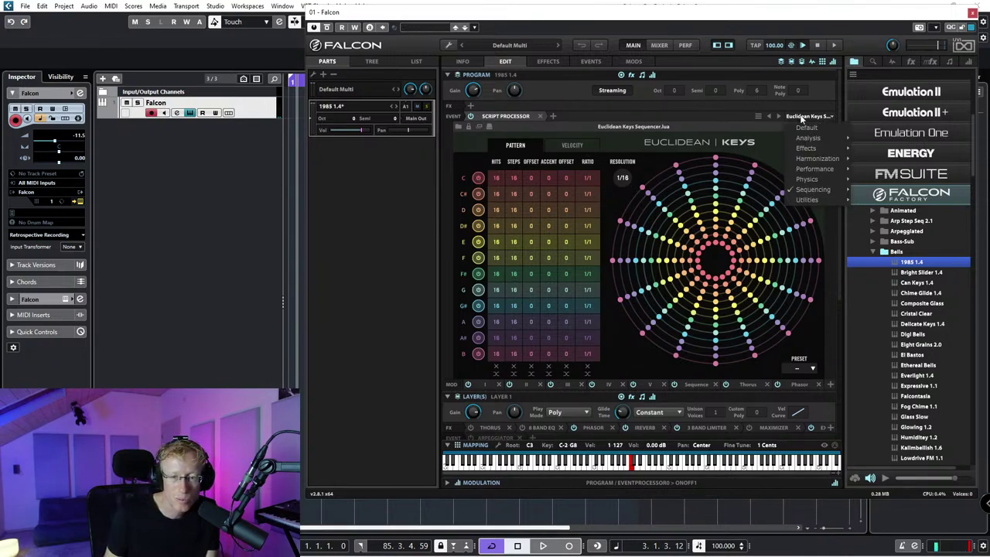
{"action": "mouse_move", "coordinate": [820, 158]}
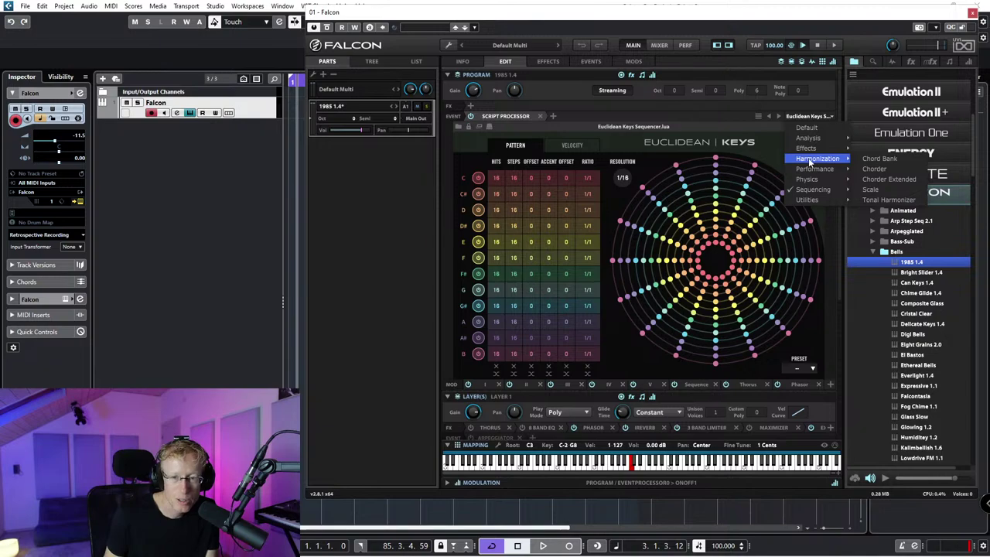
{"action": "left_click", "coordinate": [572, 145]}
{"action": "left_click", "coordinate": [573, 145]}
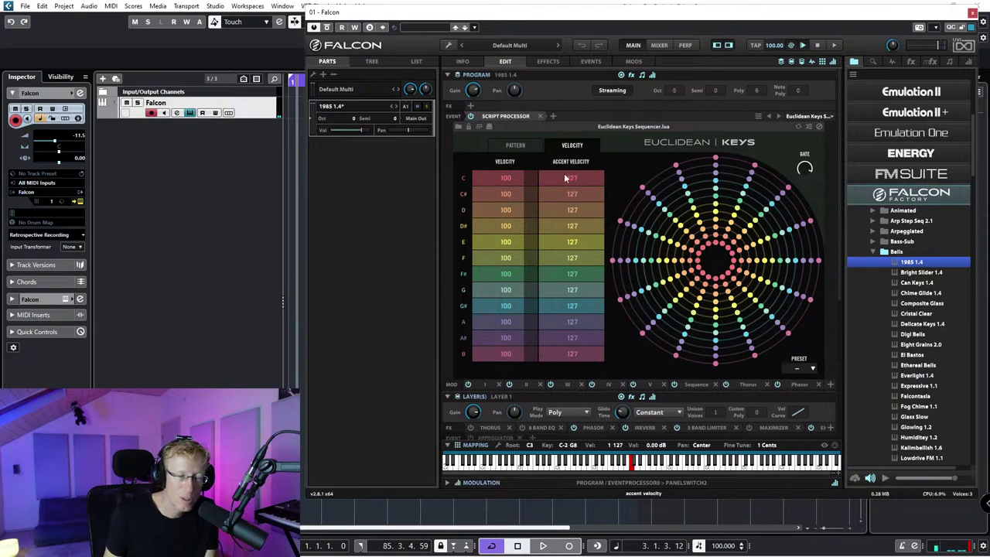
Step: Replace the Euclidean Keys Sequencer with a Script Processor running Balloons from the Physics category
{"action": "left_click", "coordinate": [542, 116]}
{"action": "left_click", "coordinate": [470, 116]}
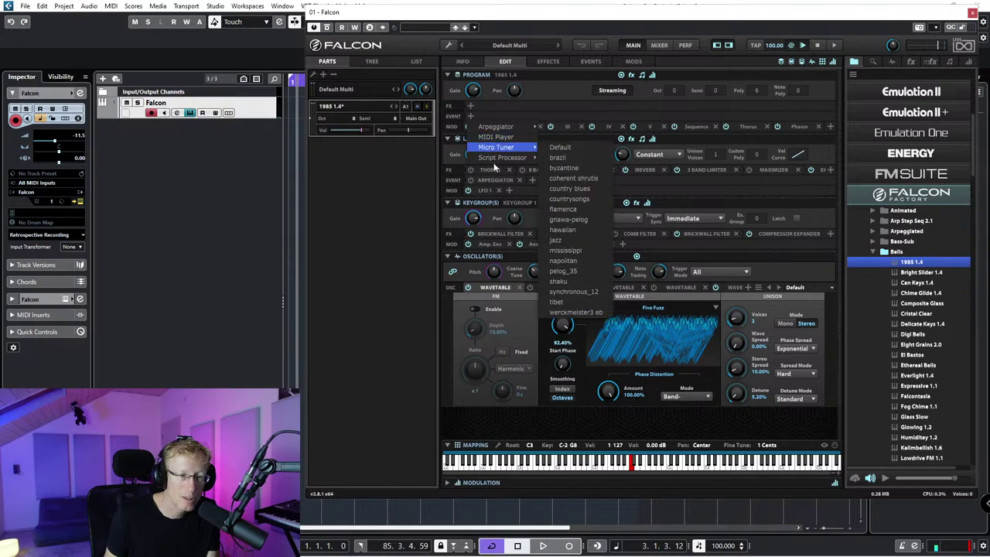
{"action": "mouse_move", "coordinate": [495, 158]}
{"action": "mouse_move", "coordinate": [582, 214]}
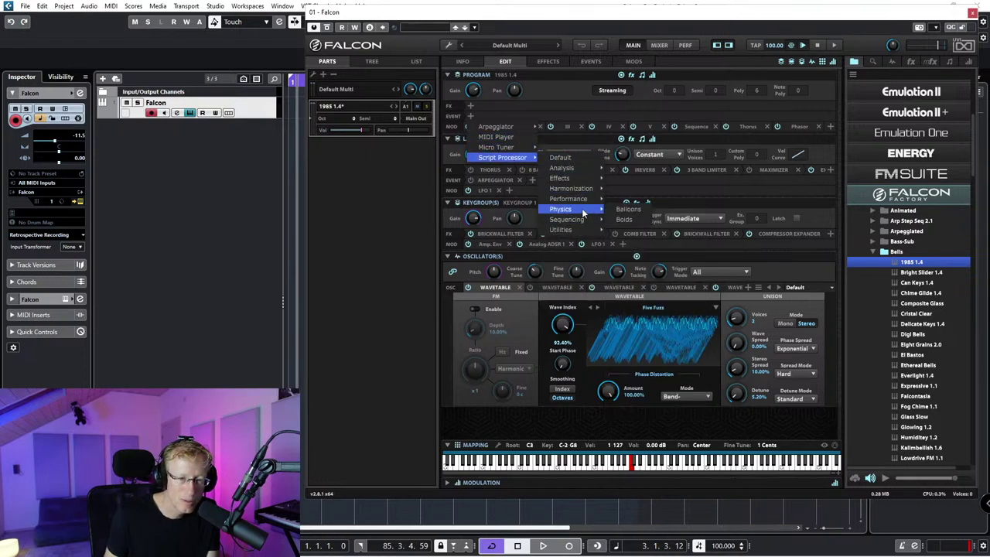
{"action": "left_click", "coordinate": [628, 209]}
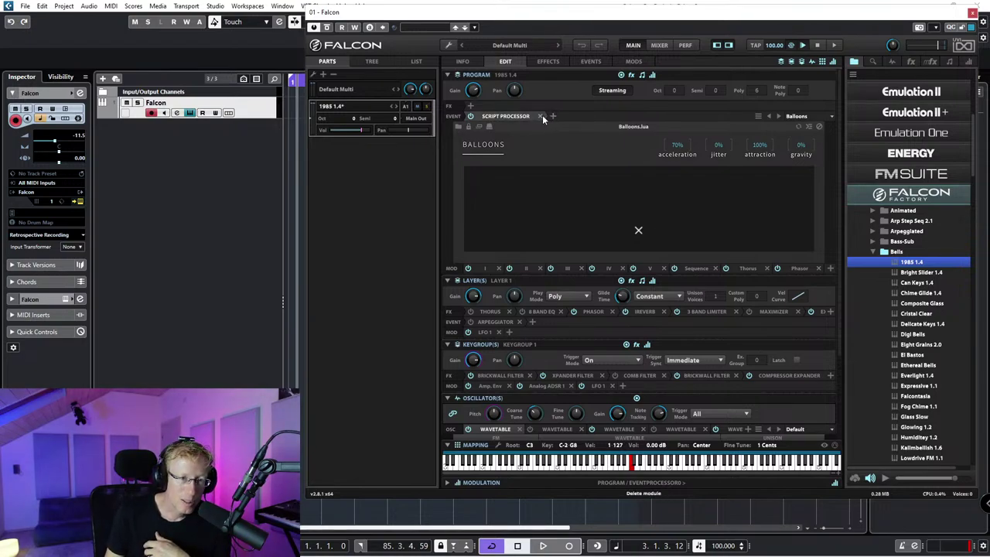
Step: Replace Balloons with the Polyphonic Sequencer from the Sequencing category and draw a varied Tune pattern across its third to ninth steps
{"action": "left_click", "coordinate": [541, 116]}
{"action": "left_click", "coordinate": [474, 116]}
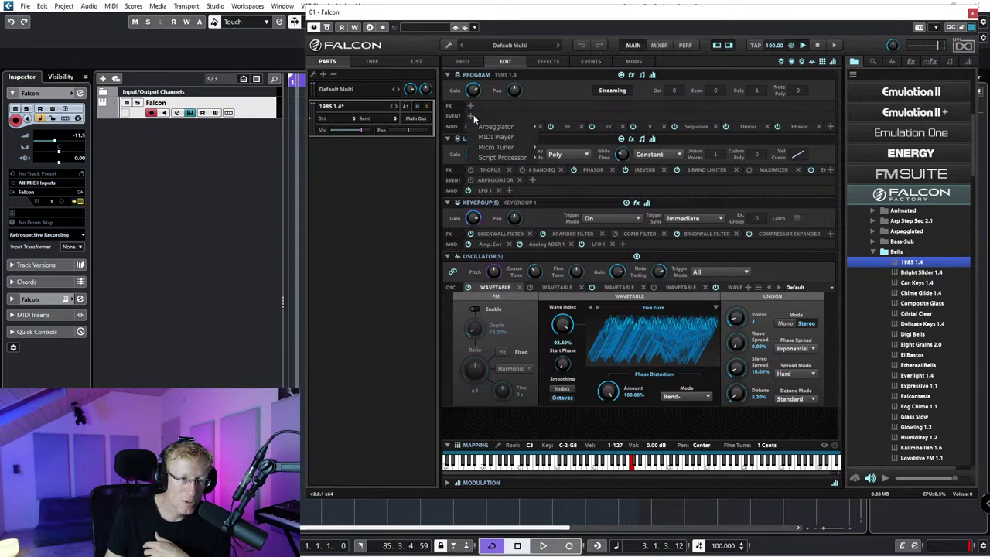
{"action": "mouse_move", "coordinate": [501, 158]}
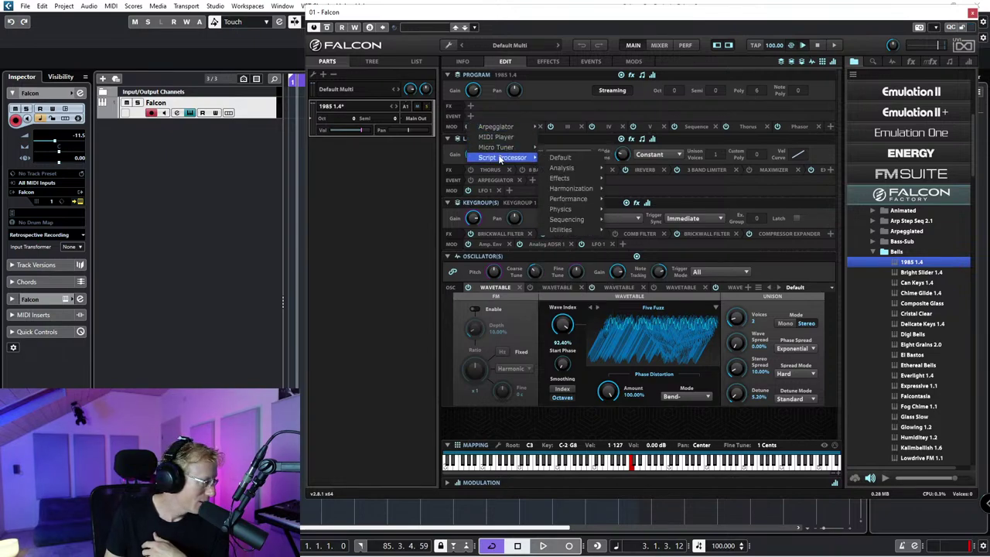
{"action": "mouse_move", "coordinate": [571, 211]}
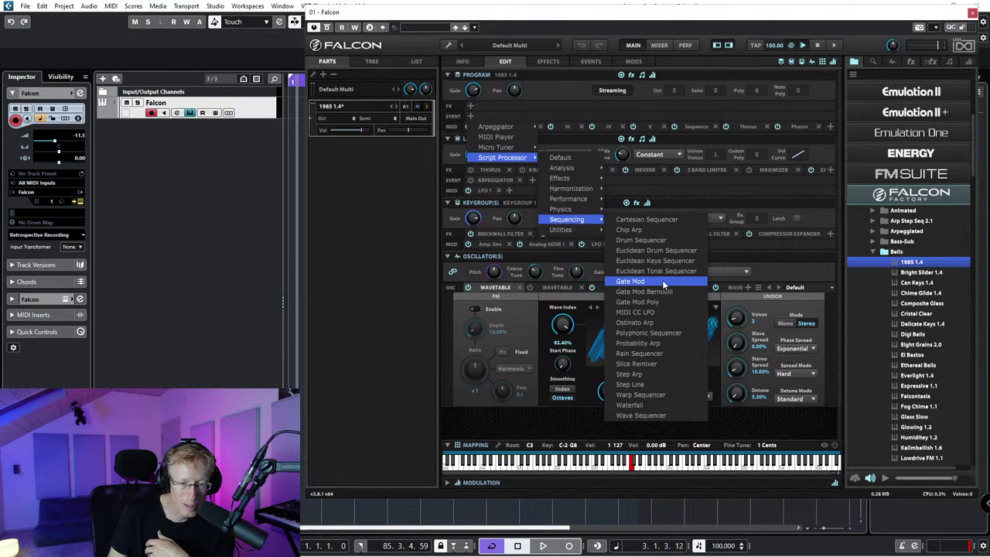
{"action": "left_click", "coordinate": [670, 335]}
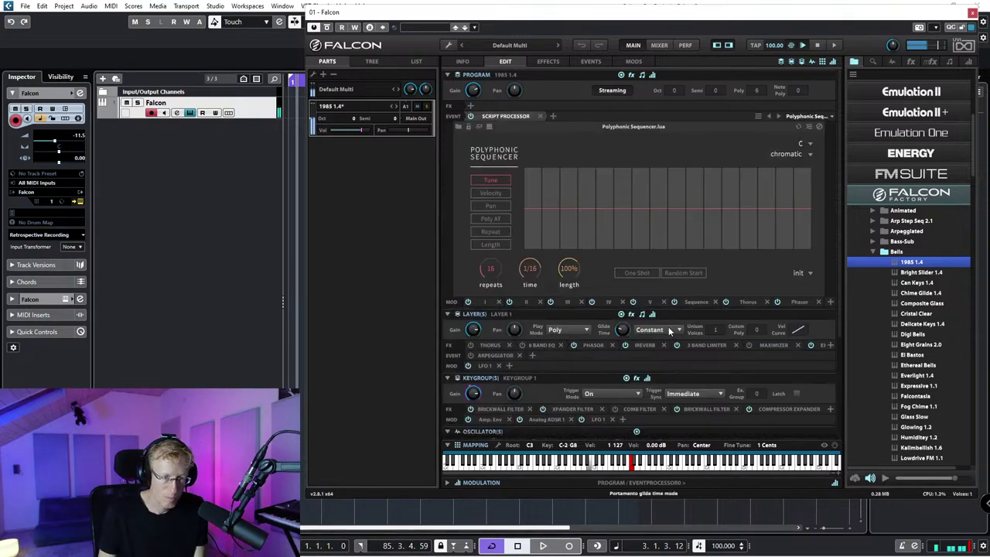
{"action": "mouse_move", "coordinate": [563, 212]}
{"action": "left_mouse_down"}
{"action": "mouse_move", "coordinate": [576, 200]}
{"action": "mouse_move", "coordinate": [663, 214]}
{"action": "mouse_move", "coordinate": [677, 187]}
{"action": "left_mouse_up"}
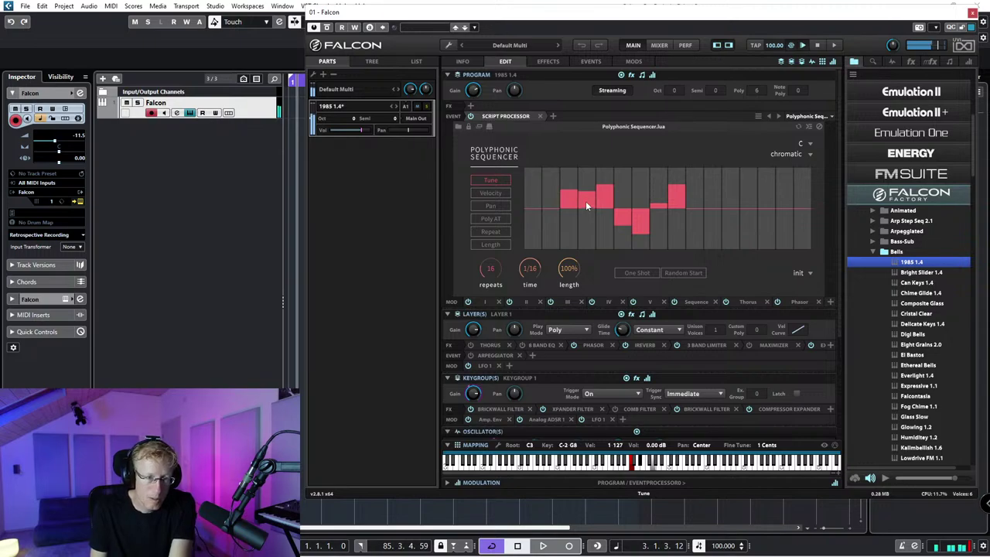
Step: Add a second Script Processor with Chorder from the Harmonization category, and remove the Polyphonic Sequencer in front of it
{"action": "left_click", "coordinate": [553, 117]}
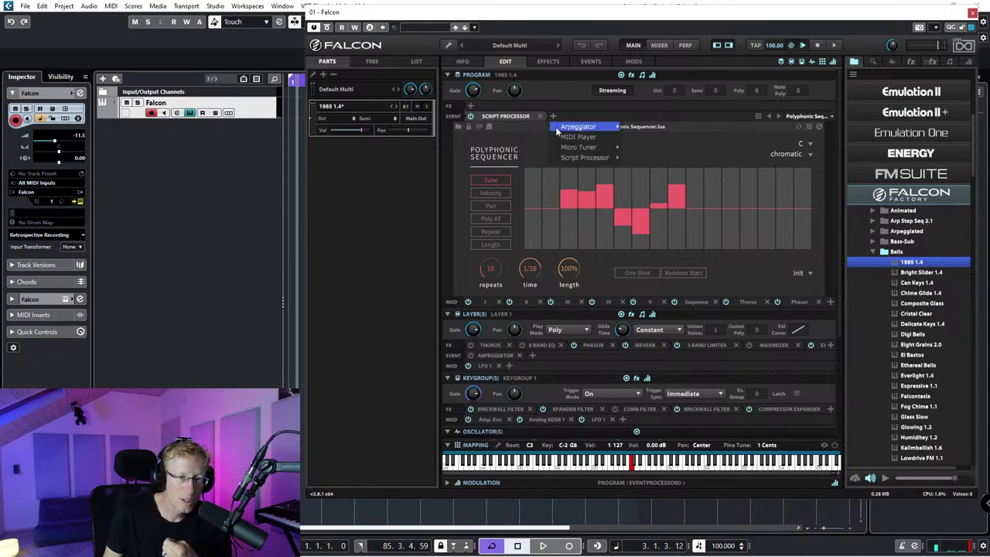
{"action": "mouse_move", "coordinate": [558, 130]}
{"action": "mouse_move", "coordinate": [619, 136]}
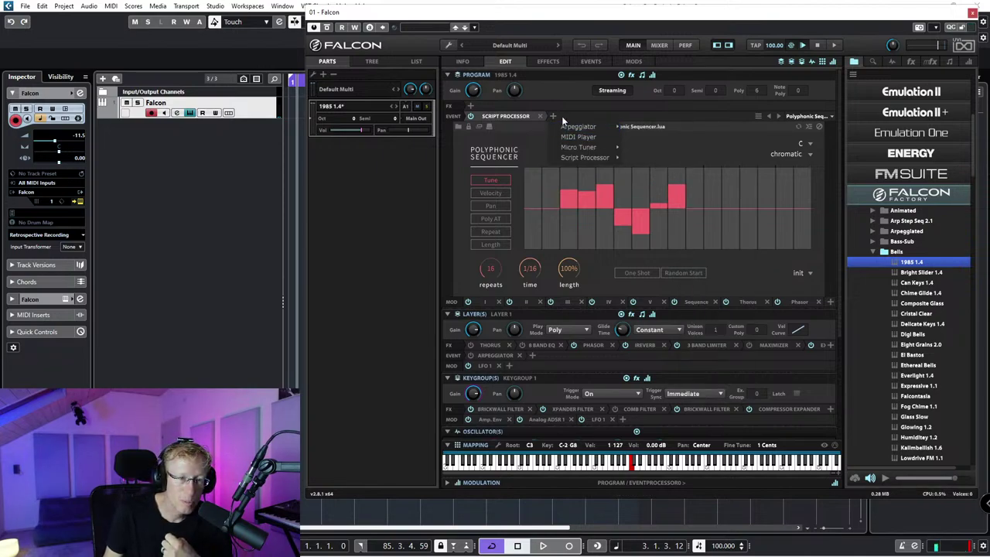
{"action": "left_click", "coordinate": [505, 116]}
{"action": "left_click", "coordinate": [553, 117]}
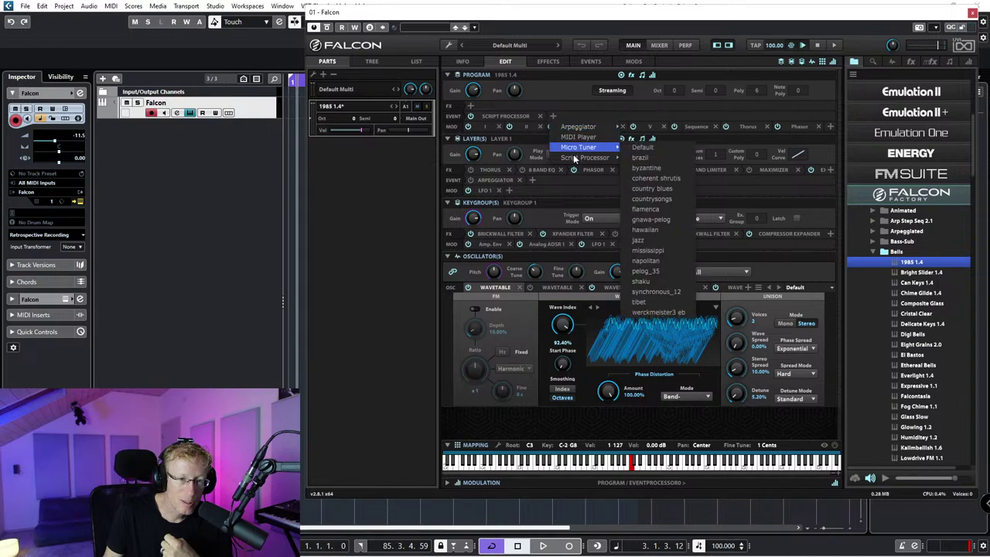
{"action": "mouse_move", "coordinate": [573, 157]}
{"action": "mouse_move", "coordinate": [659, 210]}
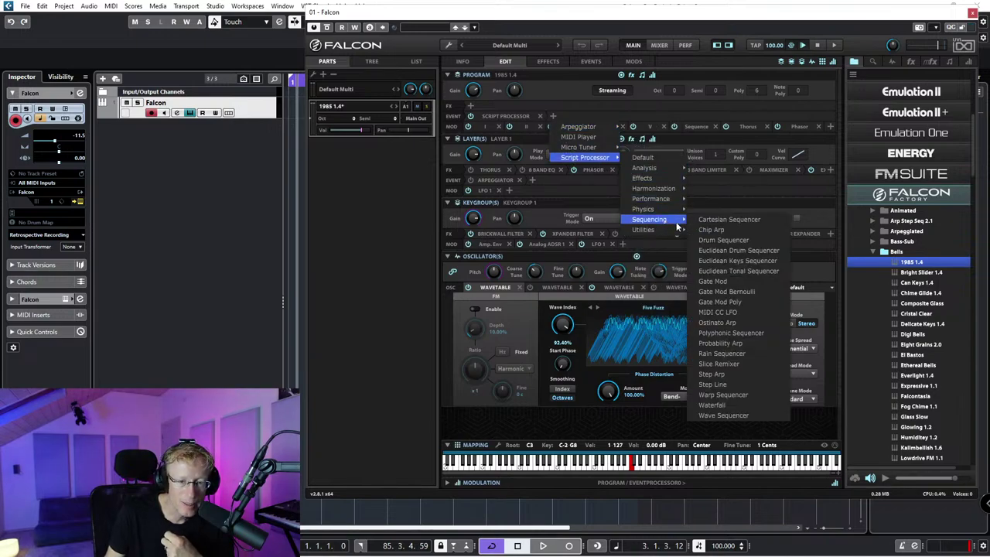
{"action": "mouse_move", "coordinate": [643, 170]}
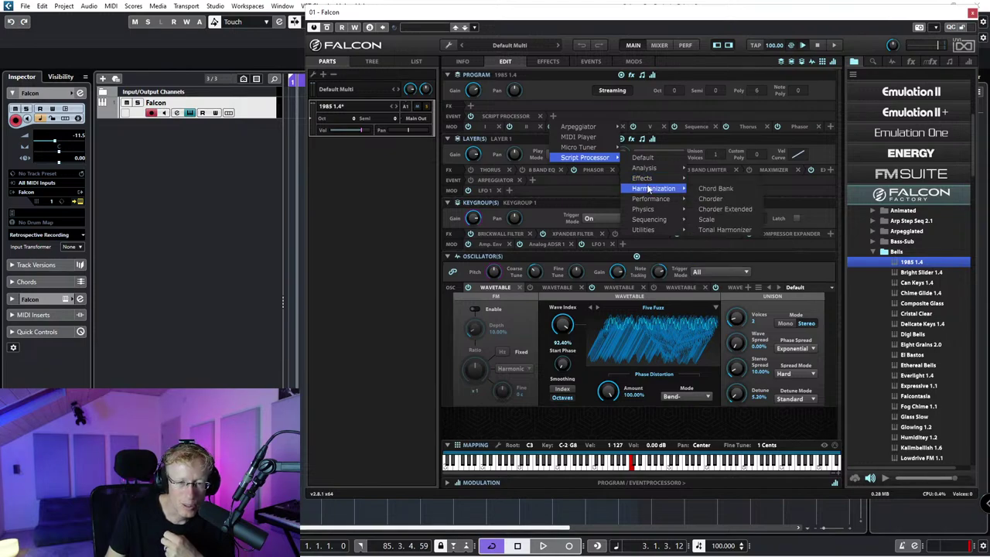
{"action": "left_click", "coordinate": [715, 199]}
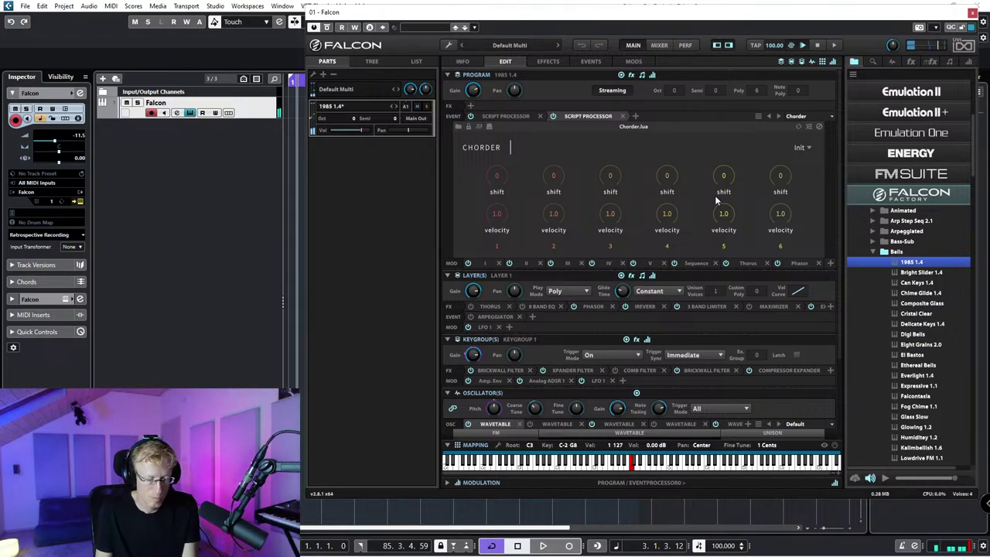
{"action": "left_click", "coordinate": [541, 116]}
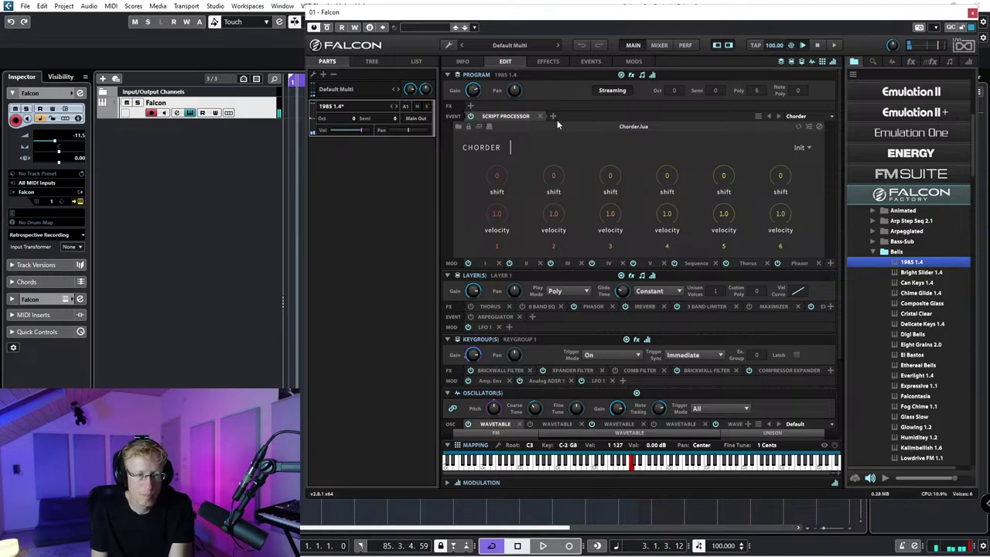
{"action": "left_click", "coordinate": [553, 117]}
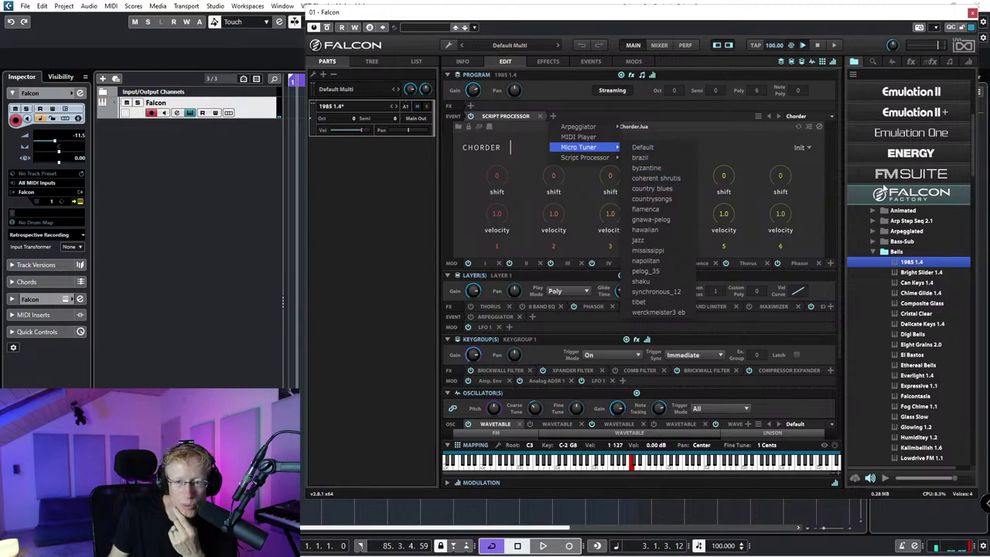
Step: Try Arp Hopwood A 2.0 and ARP Voyage from the Falcon Factory Arpeggiated folder, and load Bass Trance Motion 1.5
{"action": "left_click", "coordinate": [875, 252]}
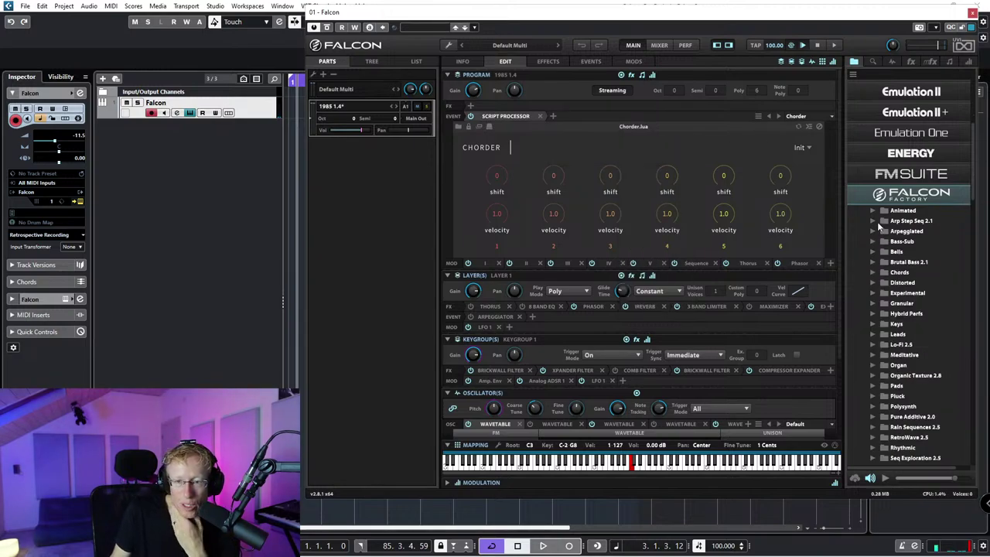
{"action": "left_click", "coordinate": [891, 231]}
{"action": "left_click", "coordinate": [873, 232]}
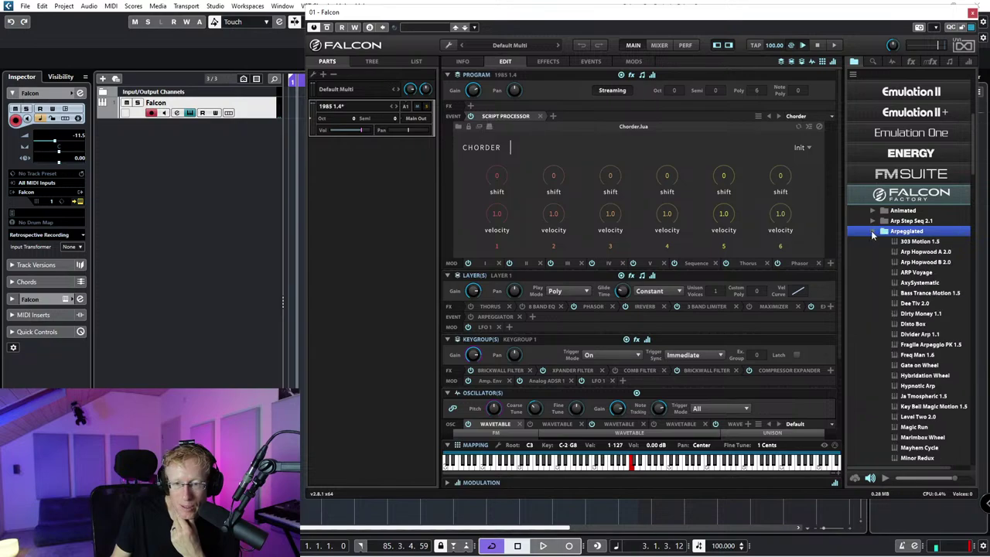
{"action": "double_click", "coordinate": [935, 252]}
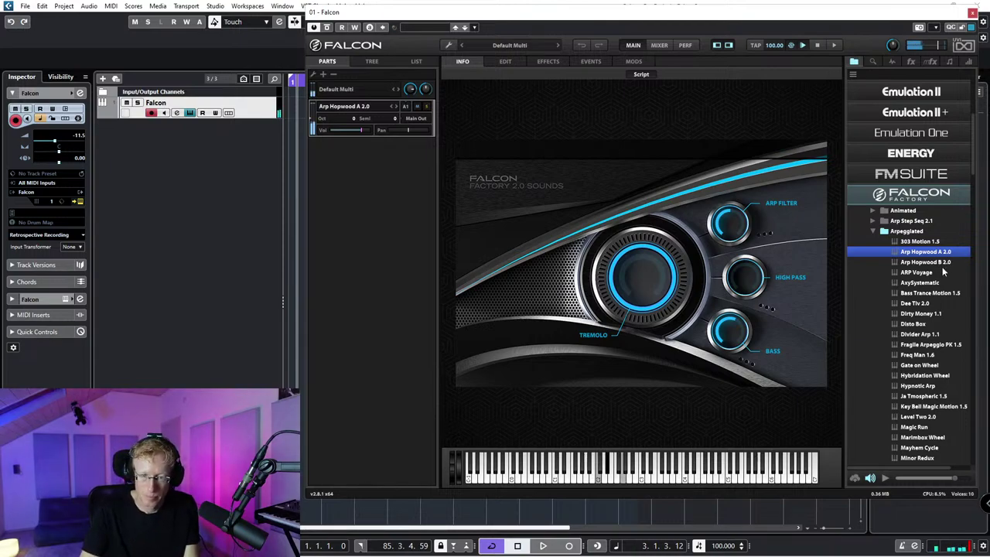
{"action": "double_click", "coordinate": [925, 274]}
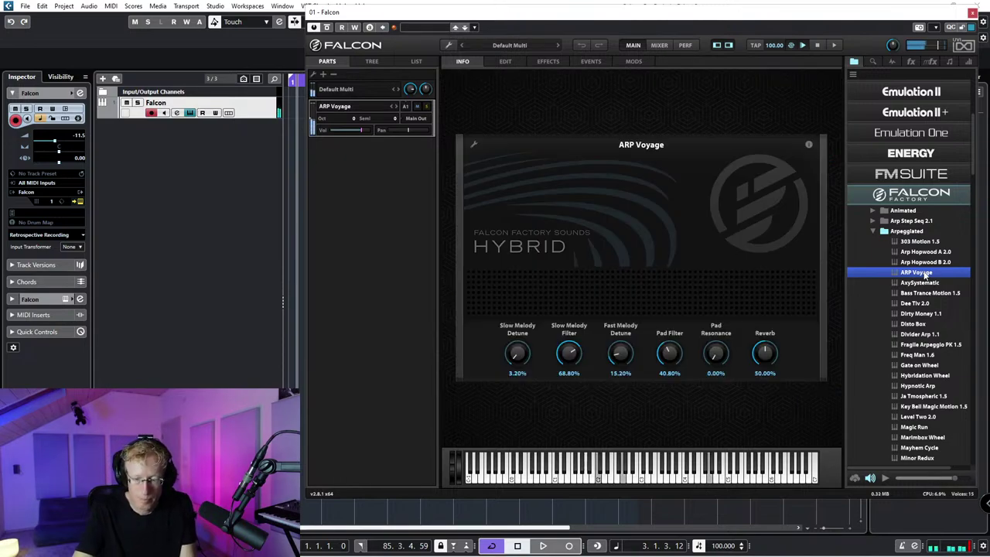
{"action": "double_click", "coordinate": [923, 294]}
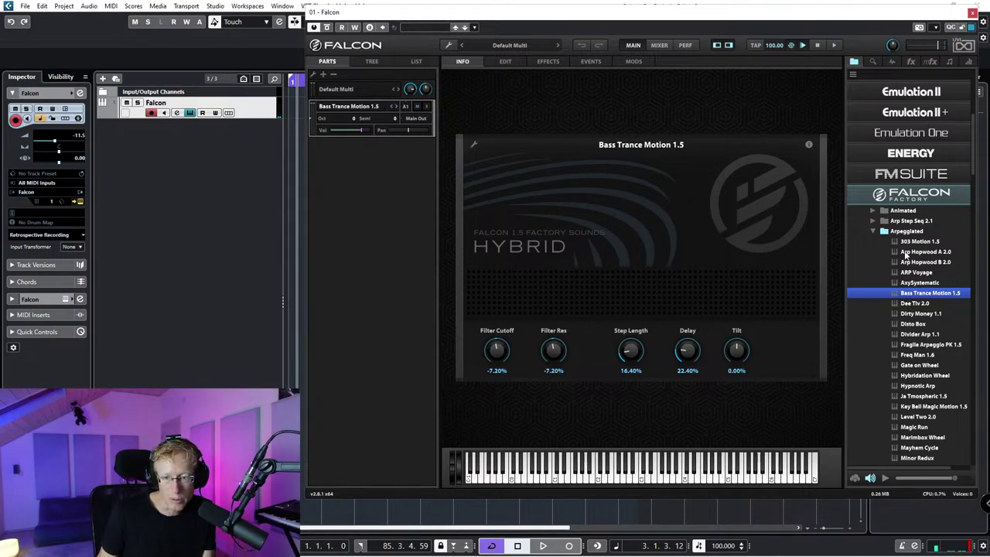
Step: Add Arp Hopwood A 2.0 as a second part below Bass Trance Motion 1.5 and set its MIDI channel to A*
{"action": "left_click_drag", "start_coordinate": [922, 253], "coordinate": [393, 184]}
{"action": "left_click", "coordinate": [406, 145]}
{"action": "left_click", "coordinate": [412, 155]}
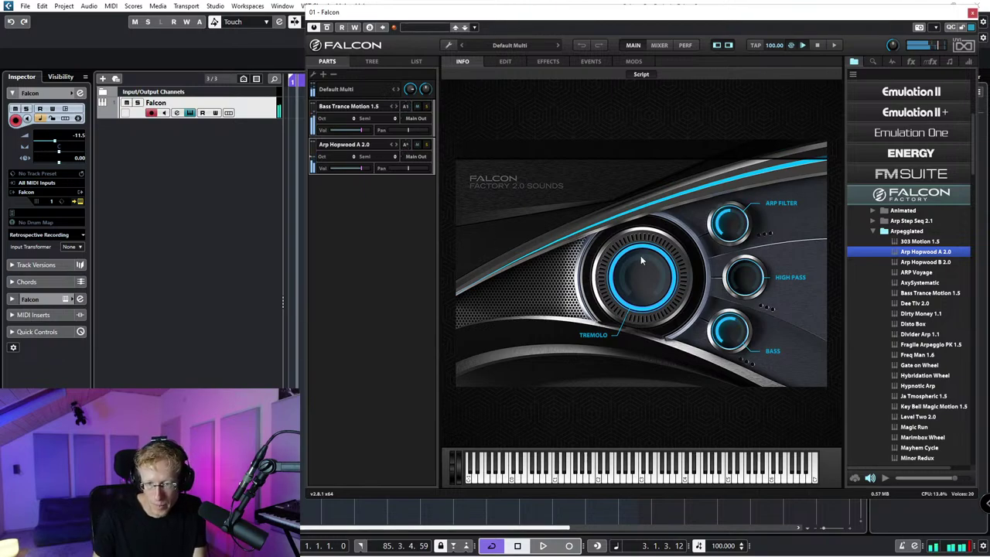
Step: Add Gate on Wheel and Hypnotic Arp as the third and fourth parts, with their MIDI channels set to A*
{"action": "left_click_drag", "start_coordinate": [921, 371], "coordinate": [376, 205]}
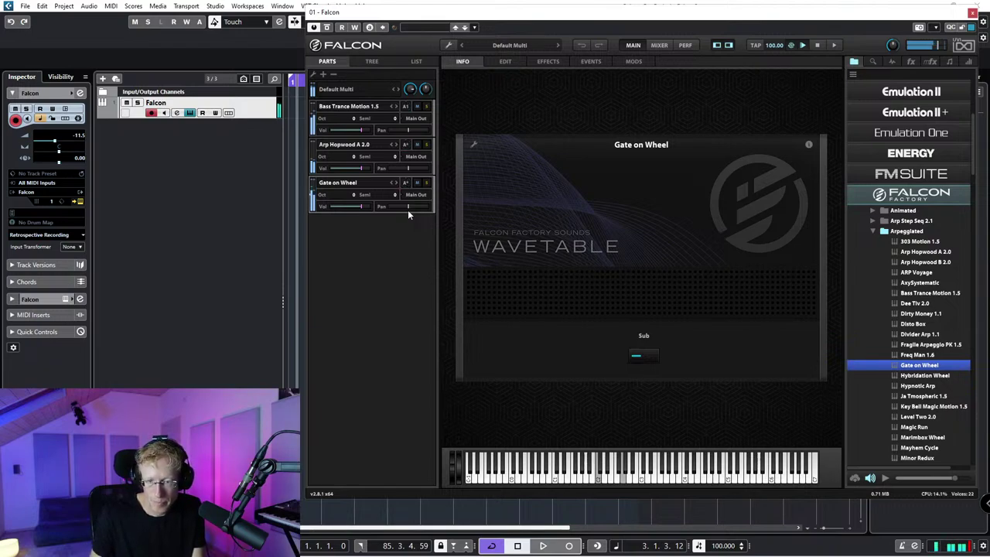
{"action": "left_click_drag", "start_coordinate": [917, 386], "coordinate": [339, 249]}
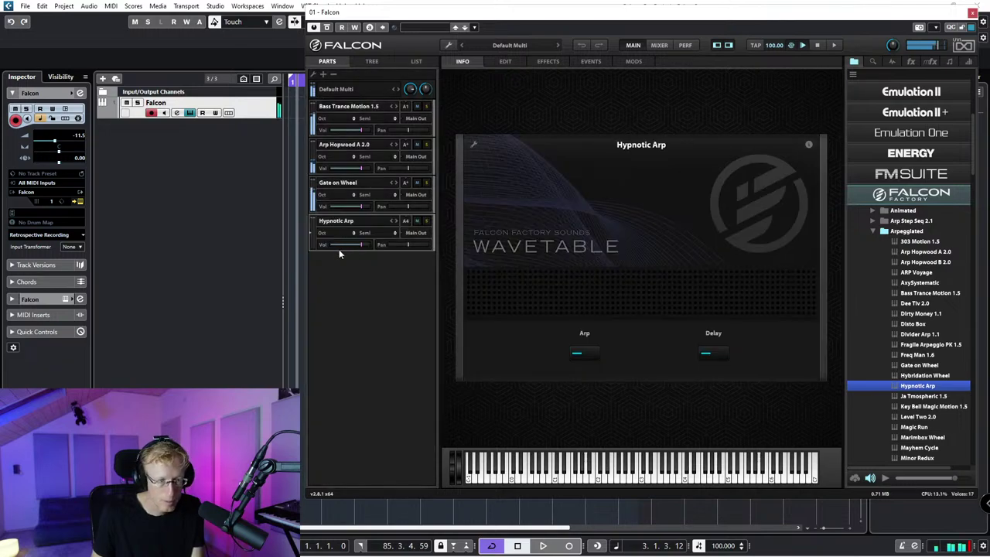
{"action": "left_click", "coordinate": [405, 221]}
{"action": "left_click", "coordinate": [407, 230]}
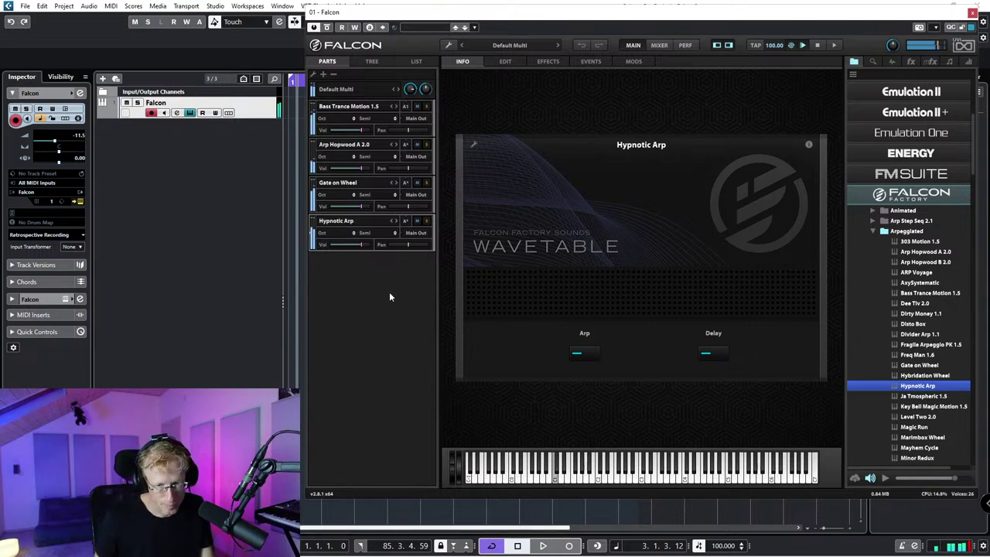
Step: Lower the part volumes of Bass Trance Motion 1.5 and Gate on Wheel, and bring Hypnotic Arp down to about -12.64 dB
{"action": "left_click", "coordinate": [921, 199]}
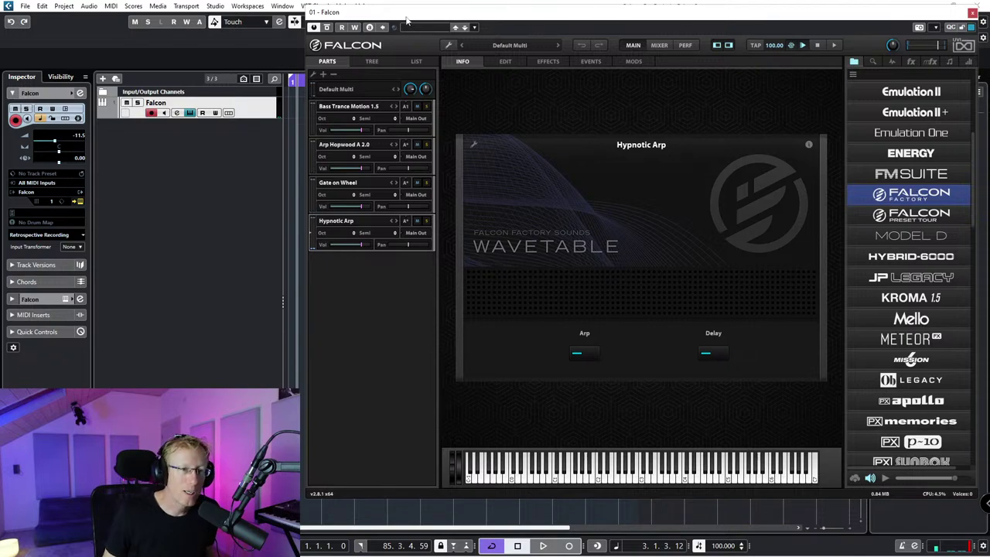
{"action": "left_click", "coordinate": [504, 62]}
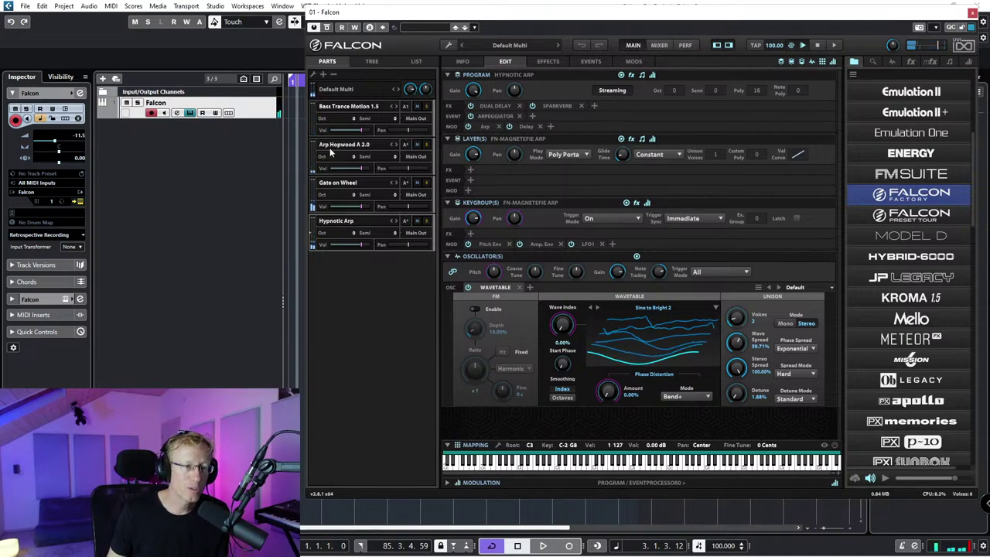
{"action": "left_click_drag", "start_coordinate": [361, 244], "coordinate": [351, 244]}
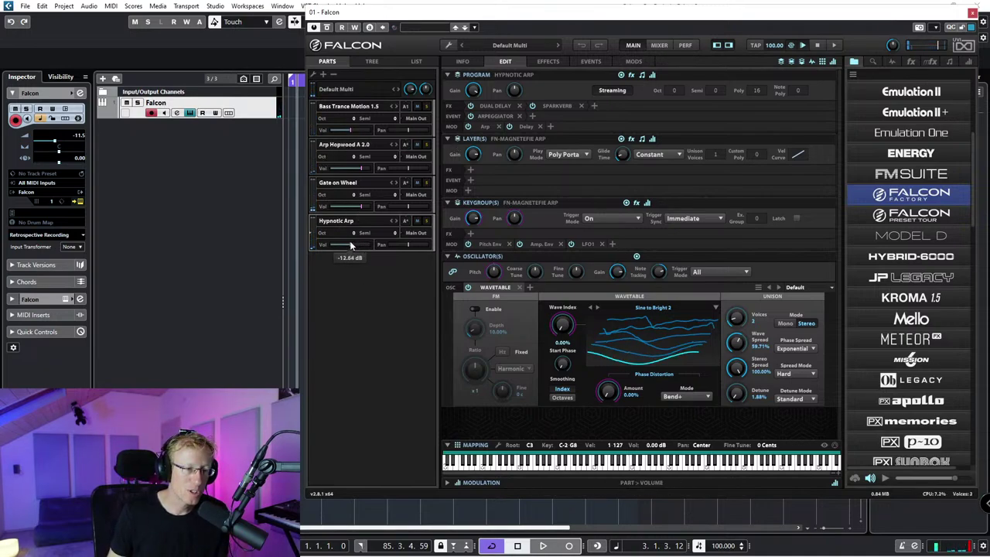
{"action": "left_click_drag", "start_coordinate": [362, 205], "coordinate": [354, 206]}
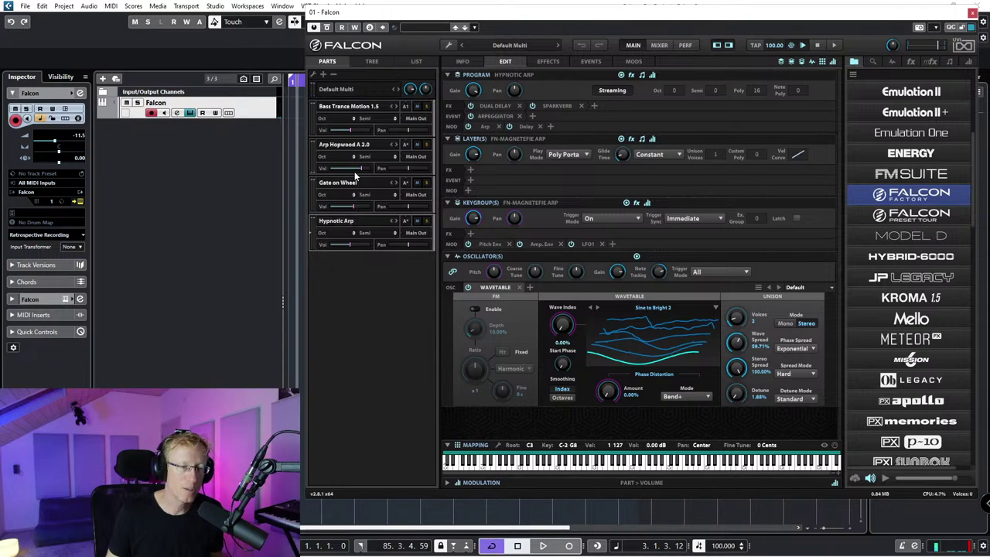
Step: Save the four-part setup as a new multi file in the Documents folder, naming it with the user's first name
{"action": "left_click", "coordinate": [449, 44]}
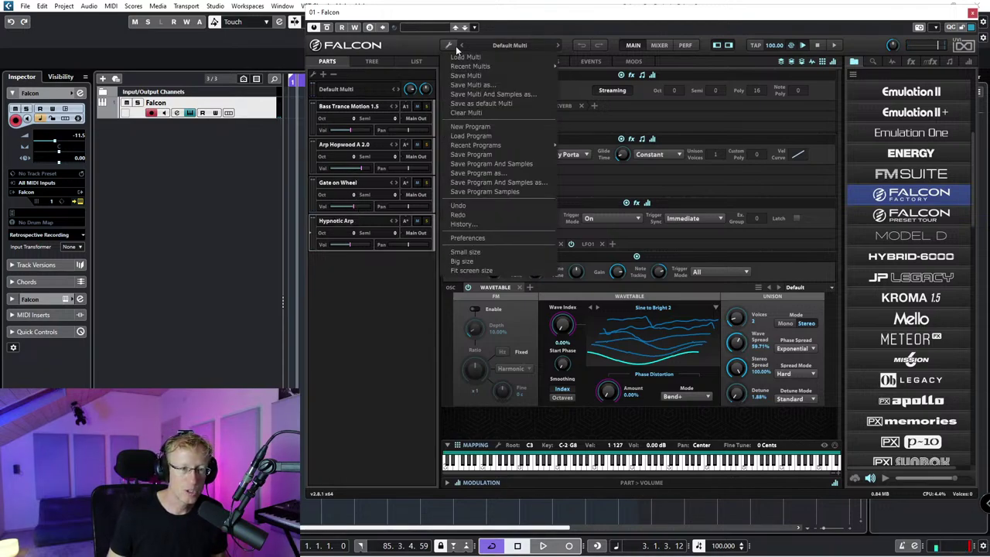
{"action": "left_click", "coordinate": [468, 85]}
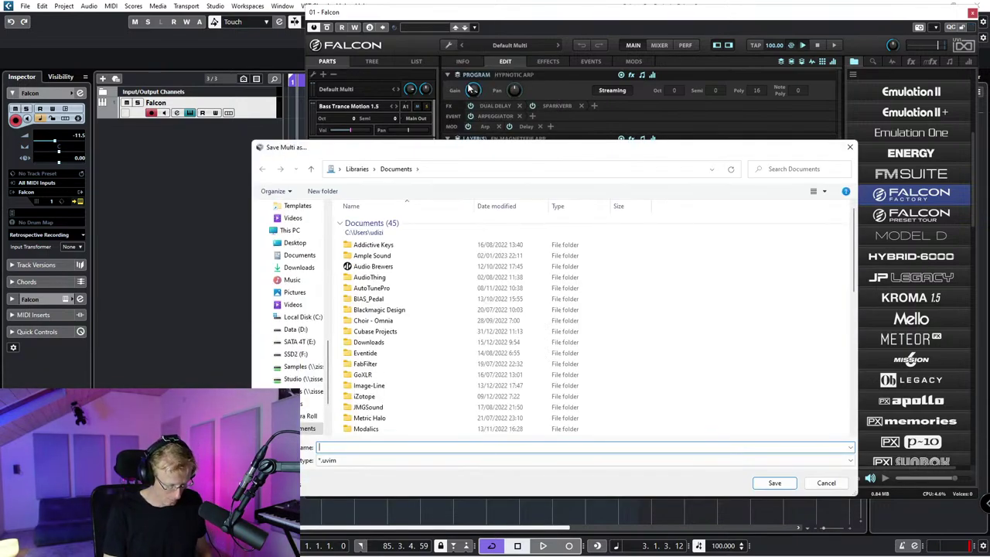
{"action": "type", "text": "udi"}
{"action": "key", "text": "Return"}
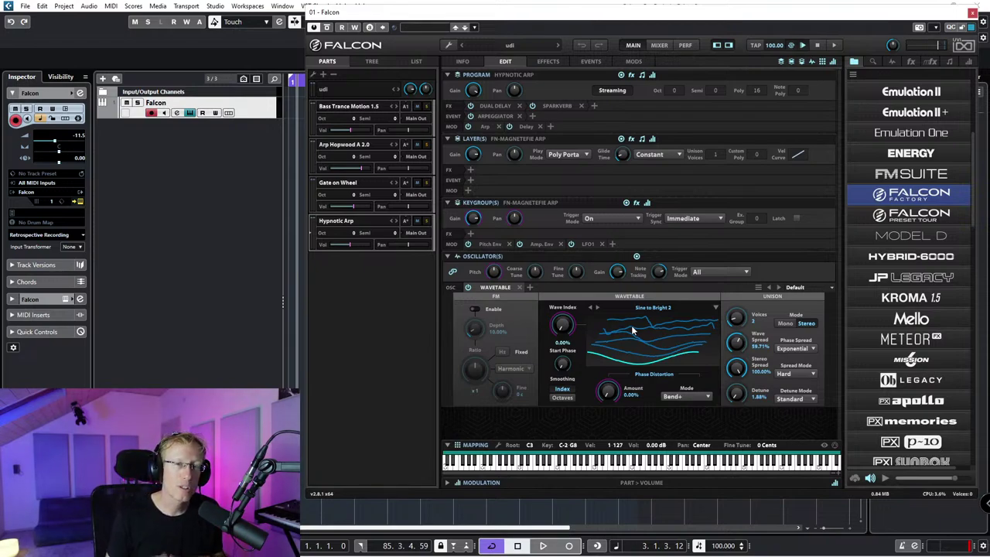
Step: Assign the Wave Index of Hypnotic Arp's wavetable oscillator to a new macro and turn that macro up to 91.60%
{"action": "left_click", "coordinate": [464, 62]}
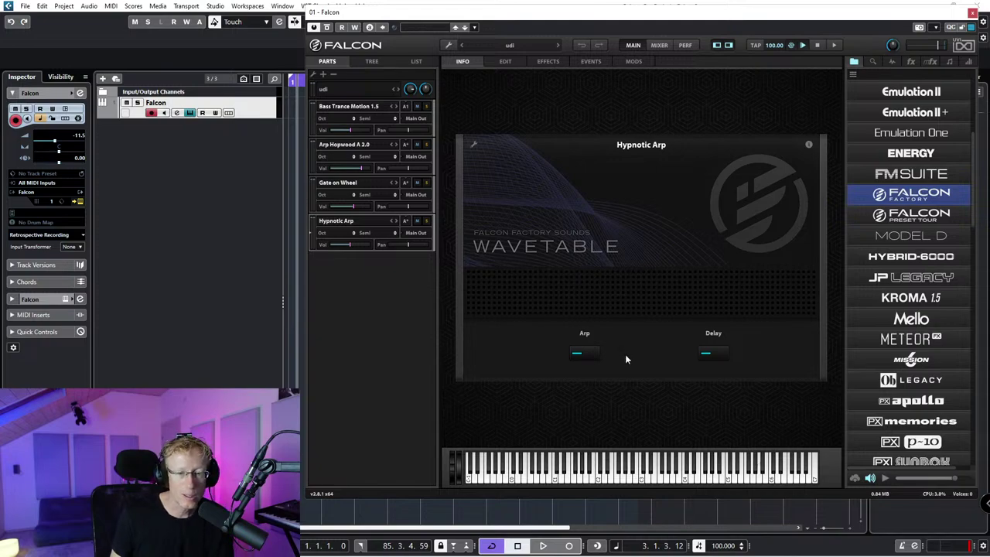
{"action": "left_click", "coordinate": [500, 63]}
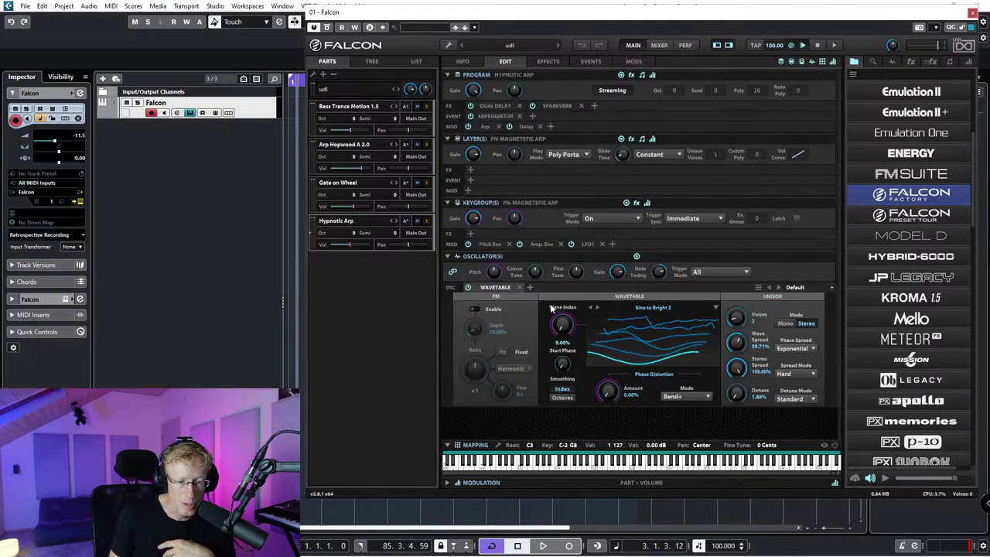
{"action": "scroll", "coordinate": [562, 321], "scroll_direction": "up", "scroll_amount": 5}
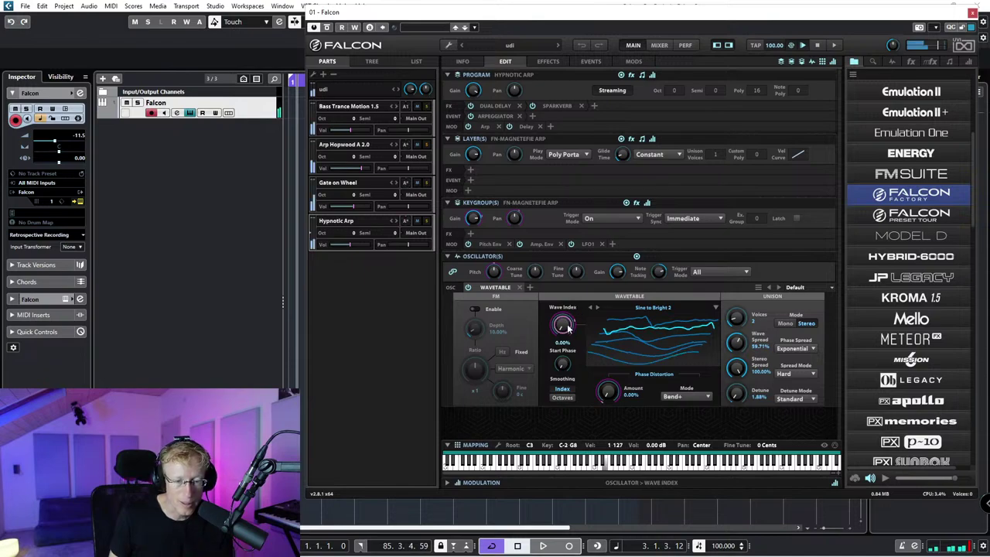
{"action": "right_click", "coordinate": [561, 324]}
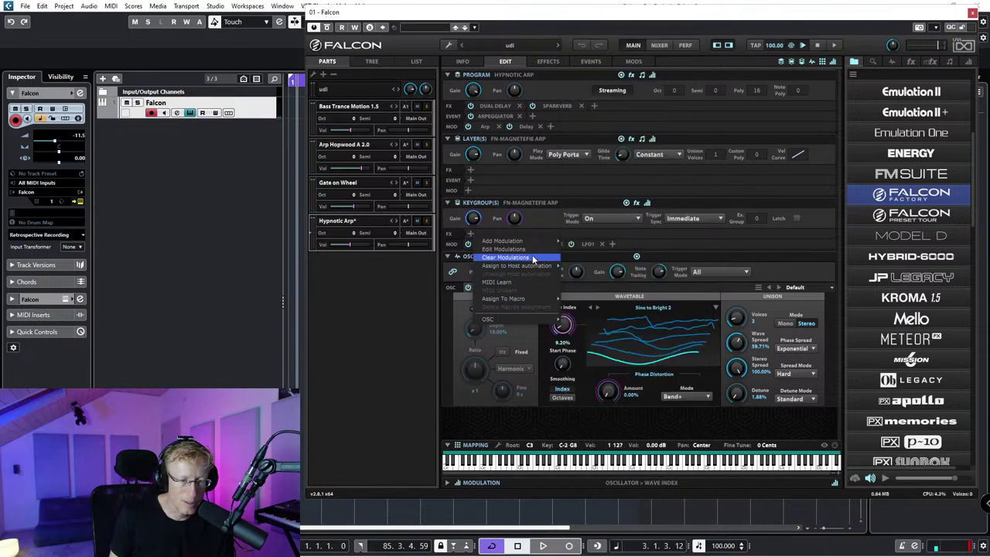
{"action": "mouse_move", "coordinate": [523, 246]}
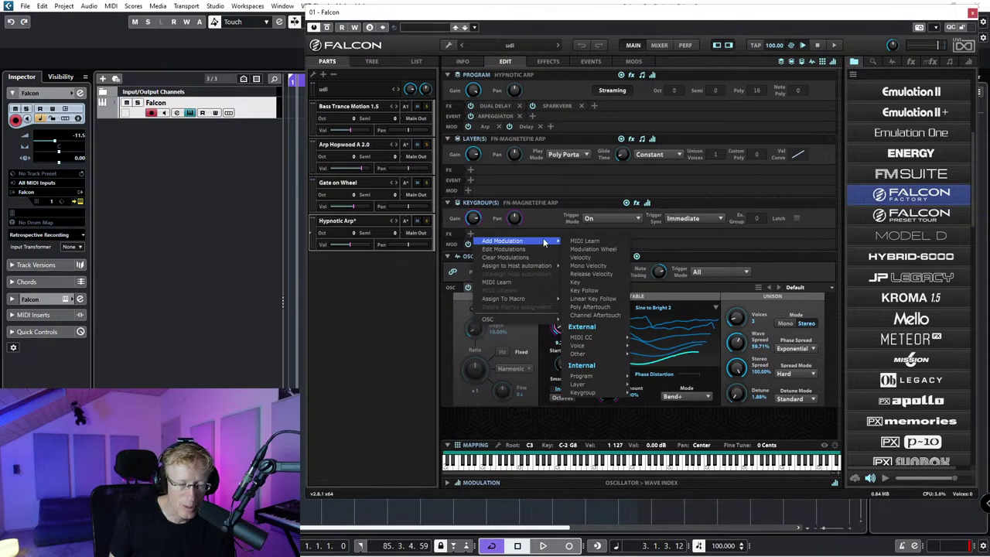
{"action": "mouse_move", "coordinate": [526, 300]}
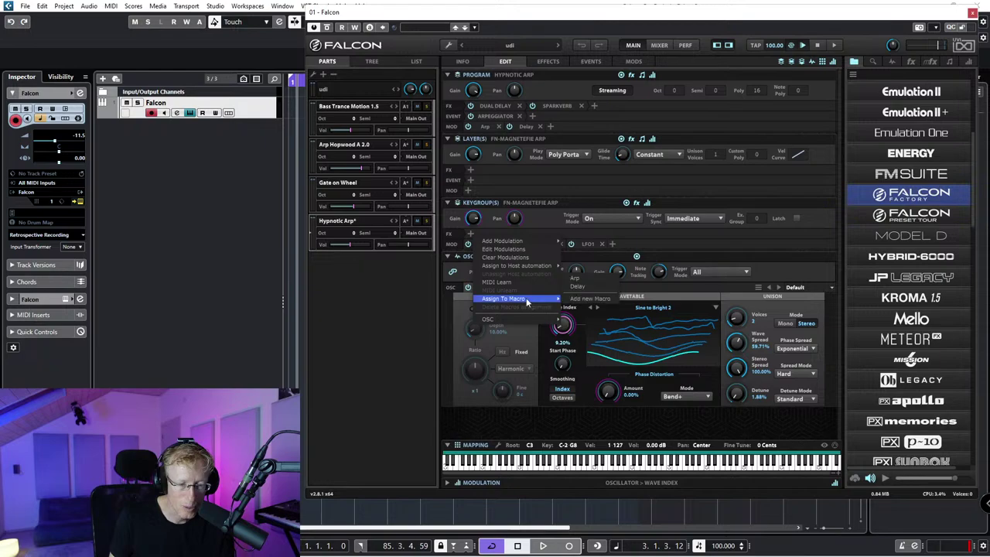
{"action": "left_click", "coordinate": [589, 299]}
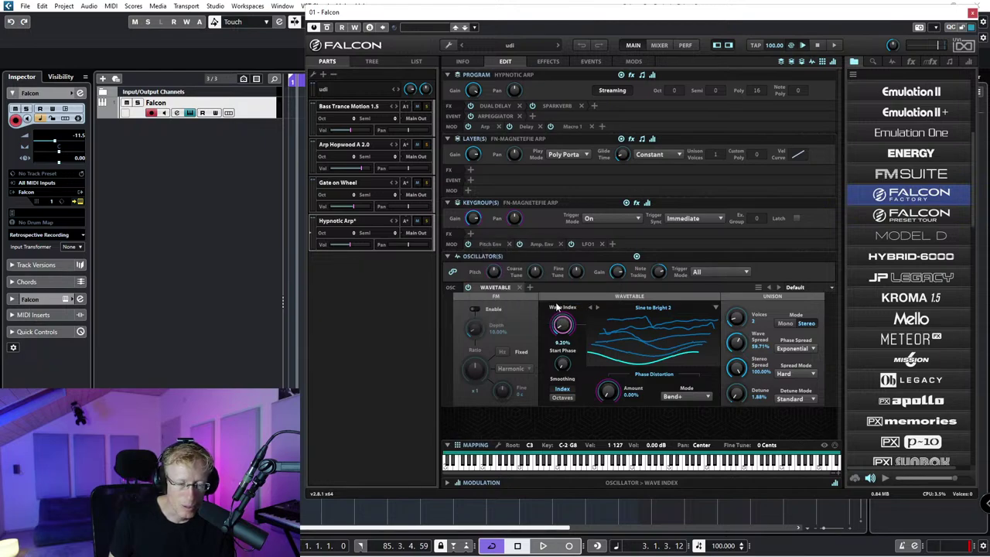
{"action": "left_click", "coordinate": [463, 62]}
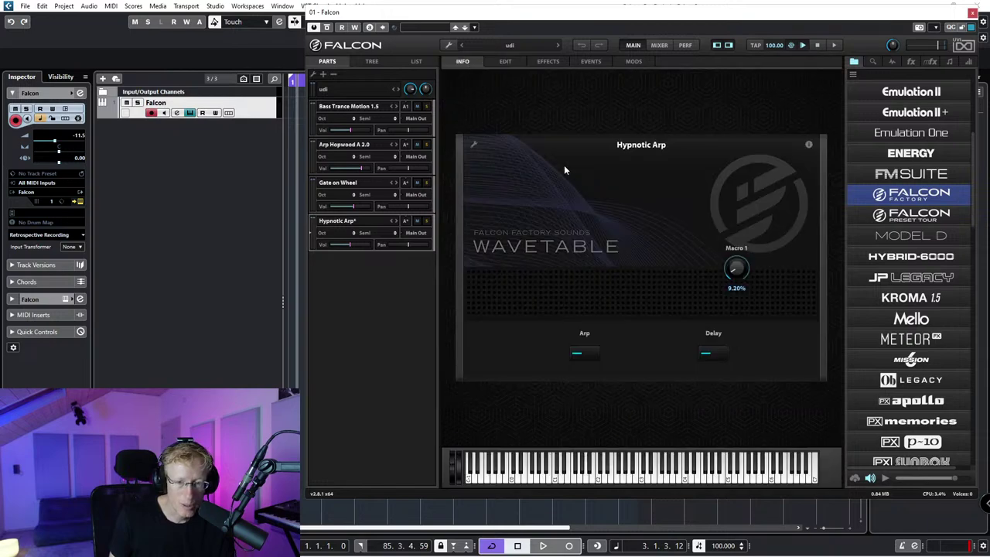
{"action": "left_click_drag", "start_coordinate": [728, 273], "coordinate": [709, 182]}
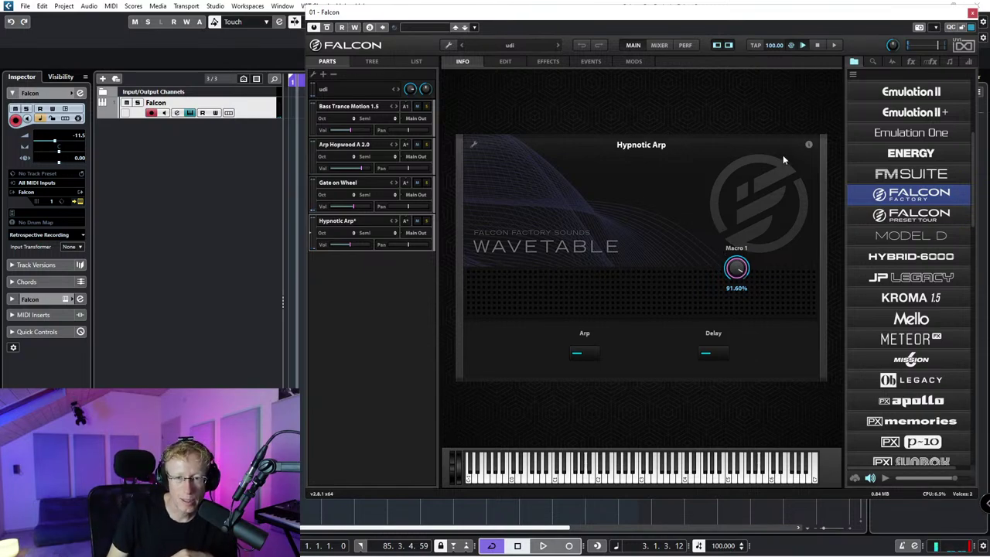
Step: Place the new macro knob in the upper-left corner of the Hypnotic Arp panel as "Index" and set it to 80.00%
{"action": "left_click", "coordinate": [475, 146]}
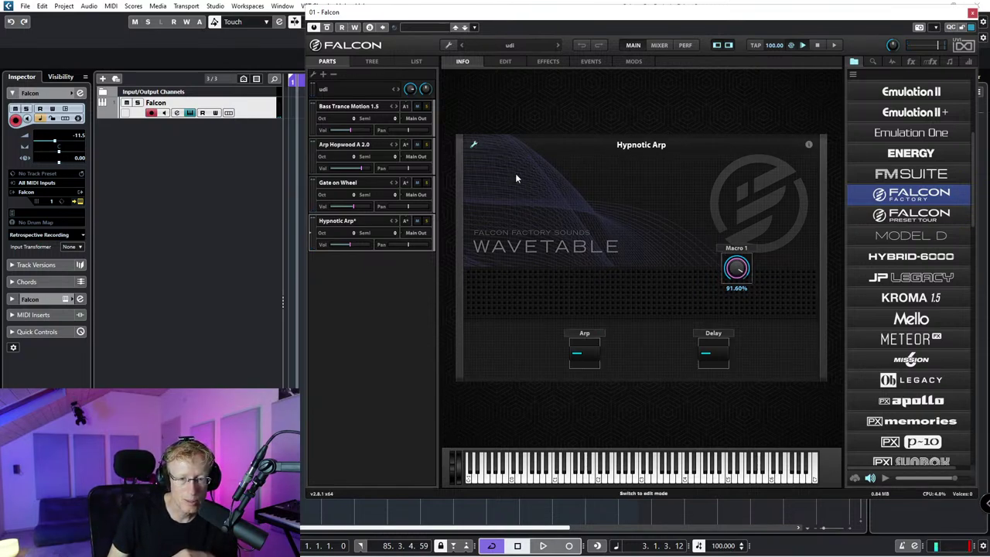
{"action": "left_click_drag", "start_coordinate": [739, 268], "coordinate": [493, 183]}
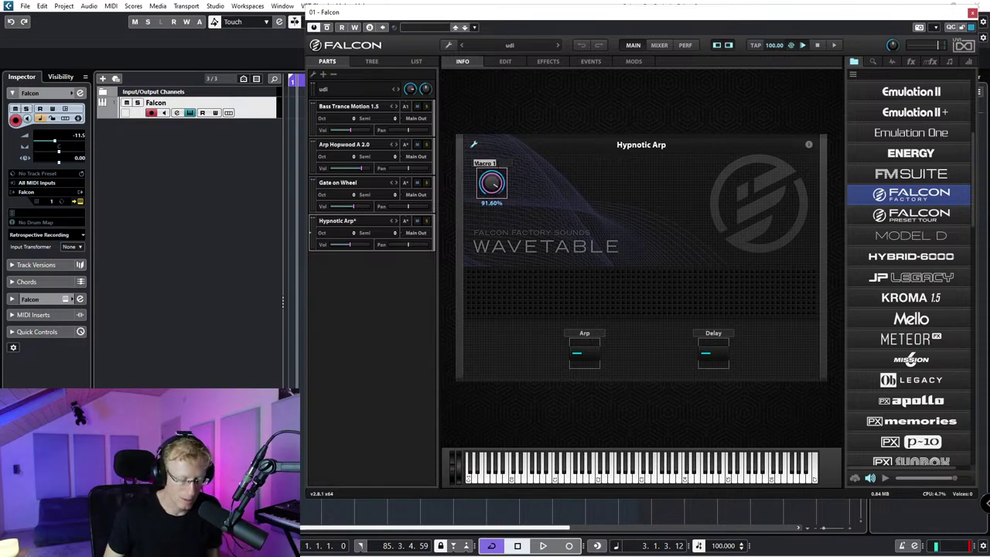
{"action": "type", "text": "In"}
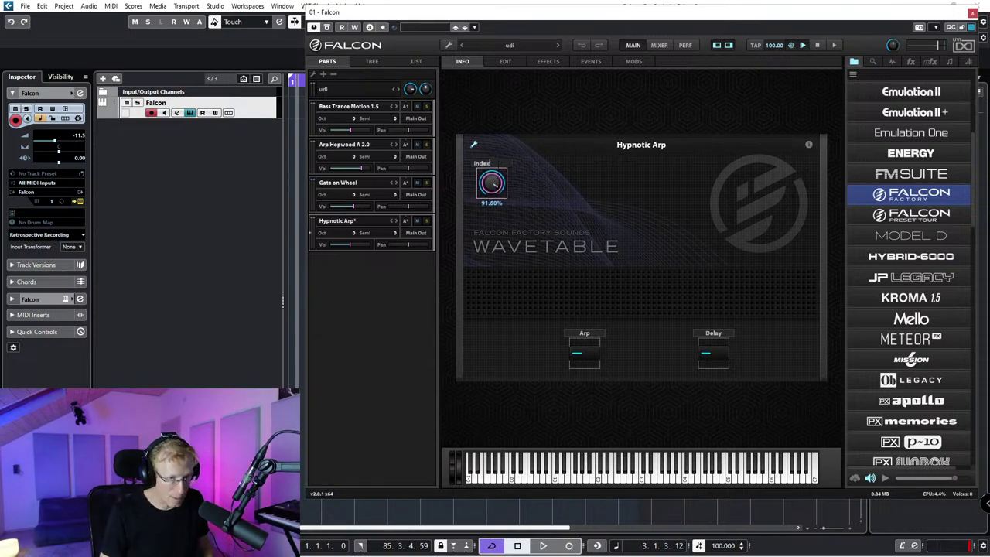
{"action": "type", "text": "dex"}
{"action": "key", "text": "Return"}
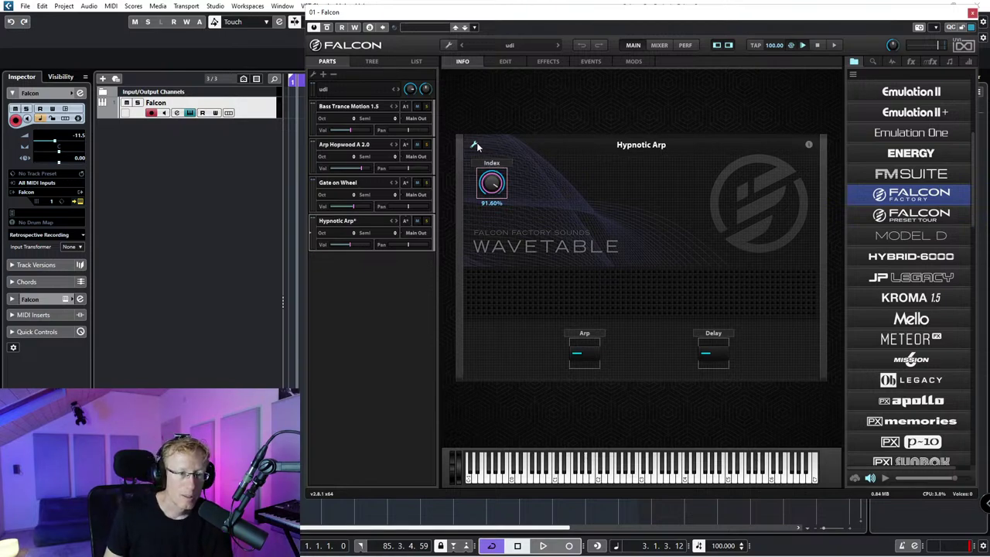
{"action": "left_click", "coordinate": [476, 146]}
{"action": "left_click_drag", "start_coordinate": [492, 184], "coordinate": [485, 165]}
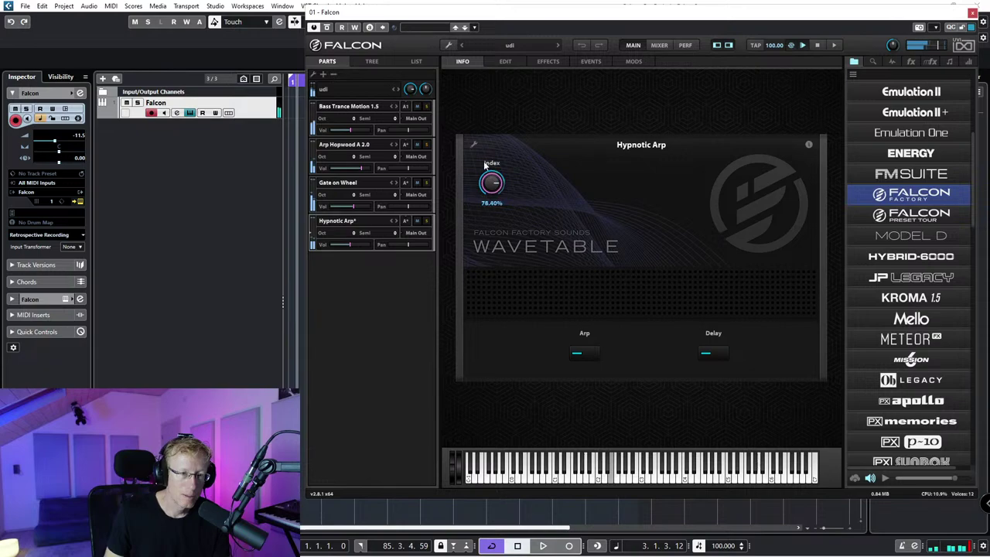
Step: Add an Analog Filter effect to the layer of Hypnotic Arp
{"action": "left_click", "coordinate": [503, 62]}
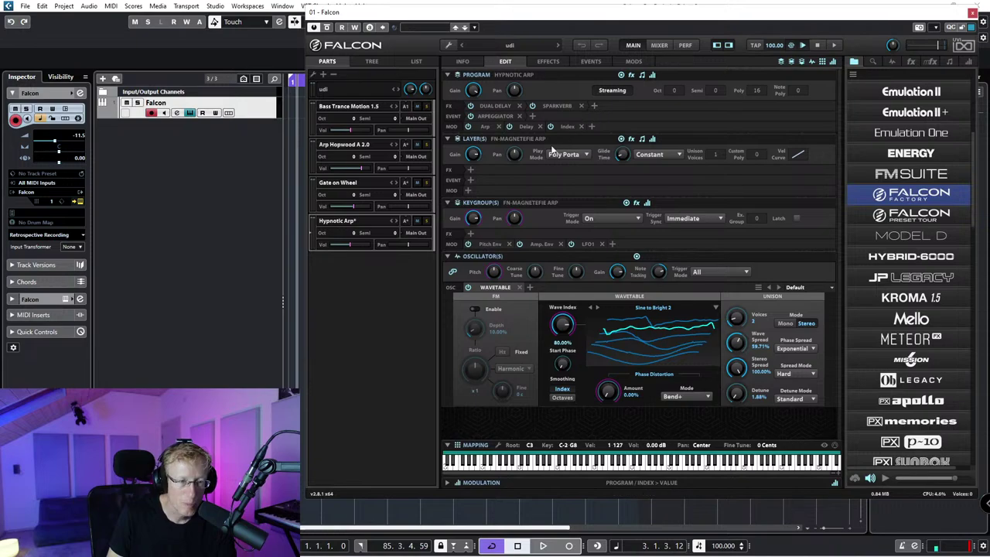
{"action": "left_click", "coordinate": [470, 169]}
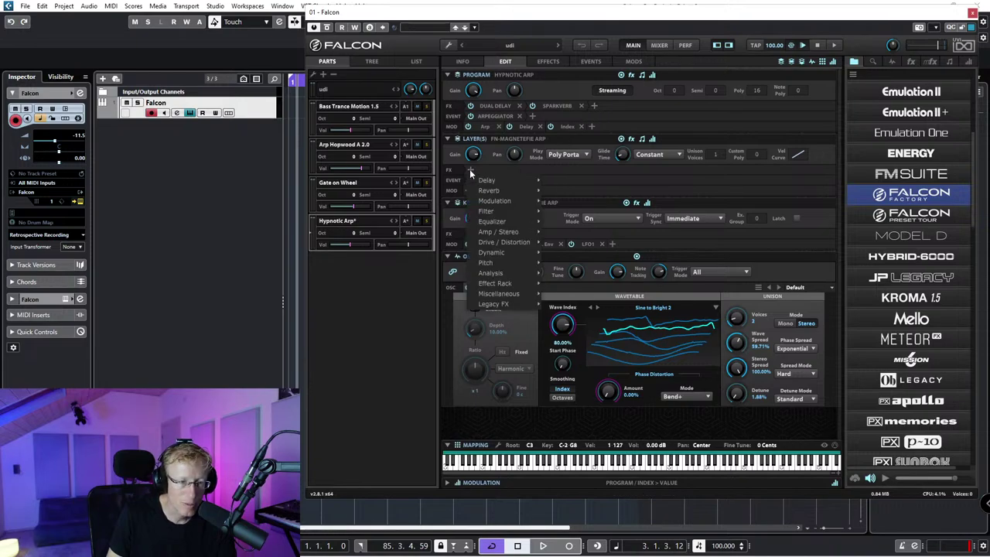
{"action": "mouse_move", "coordinate": [489, 214]}
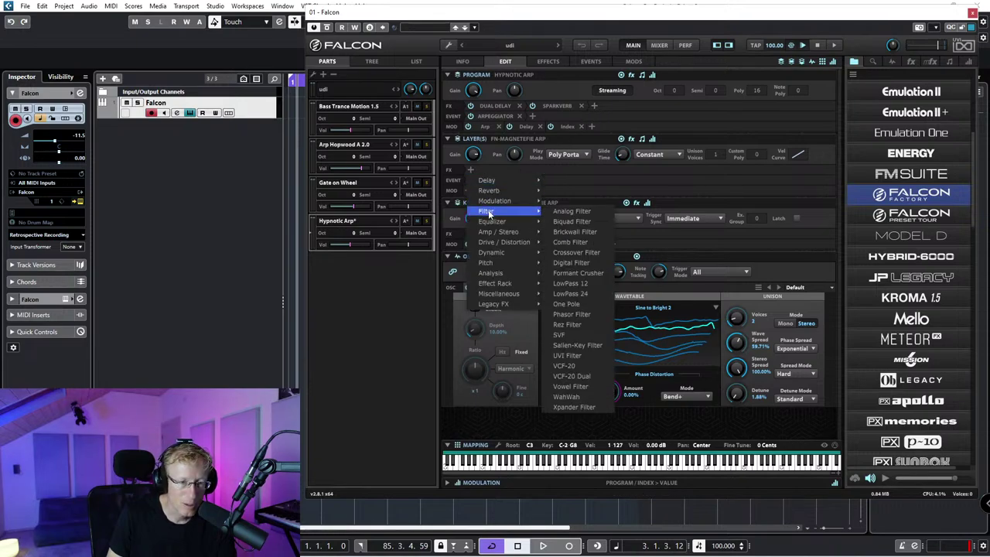
{"action": "left_click", "coordinate": [580, 212]}
Step: Assign the Analog Filter's Cutoff to a new macro and turn that macro up to 100% on the Hypnotic Arp panel
{"action": "right_click", "coordinate": [537, 197]}
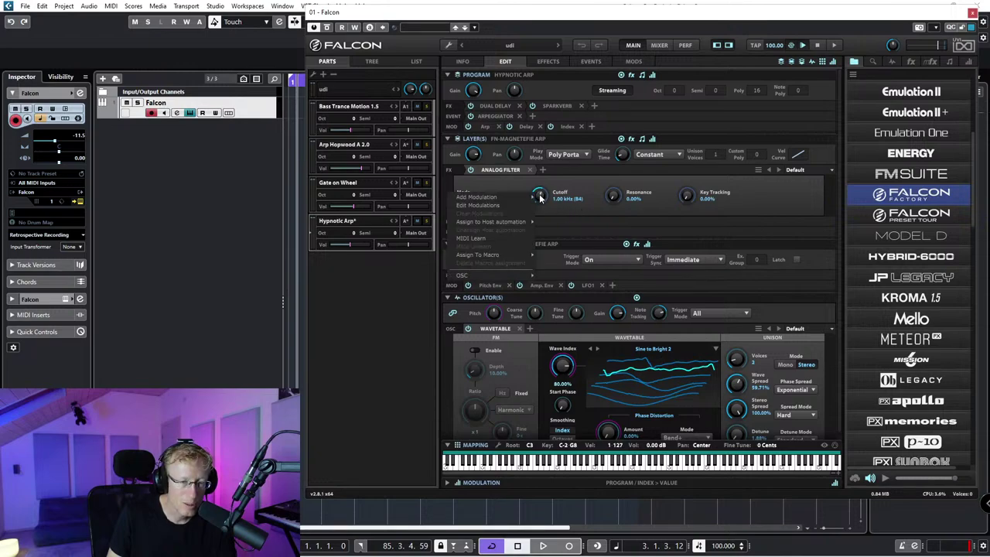
{"action": "mouse_move", "coordinate": [515, 198]}
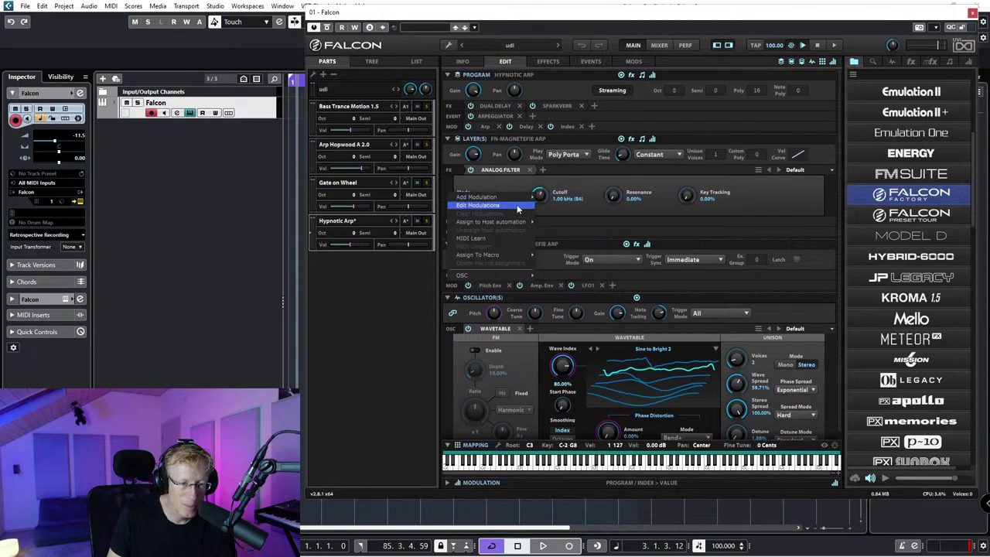
{"action": "mouse_move", "coordinate": [512, 222]}
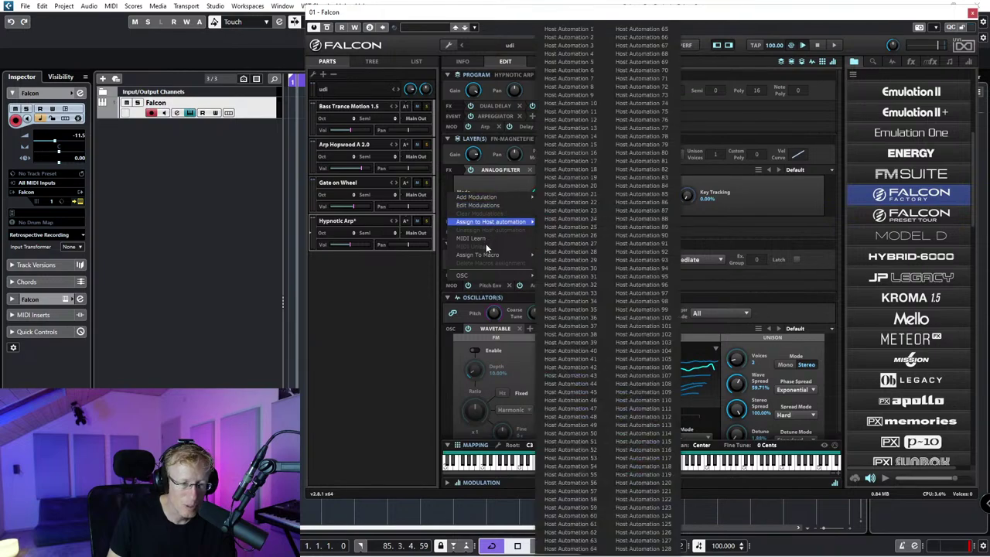
{"action": "mouse_move", "coordinate": [480, 257]}
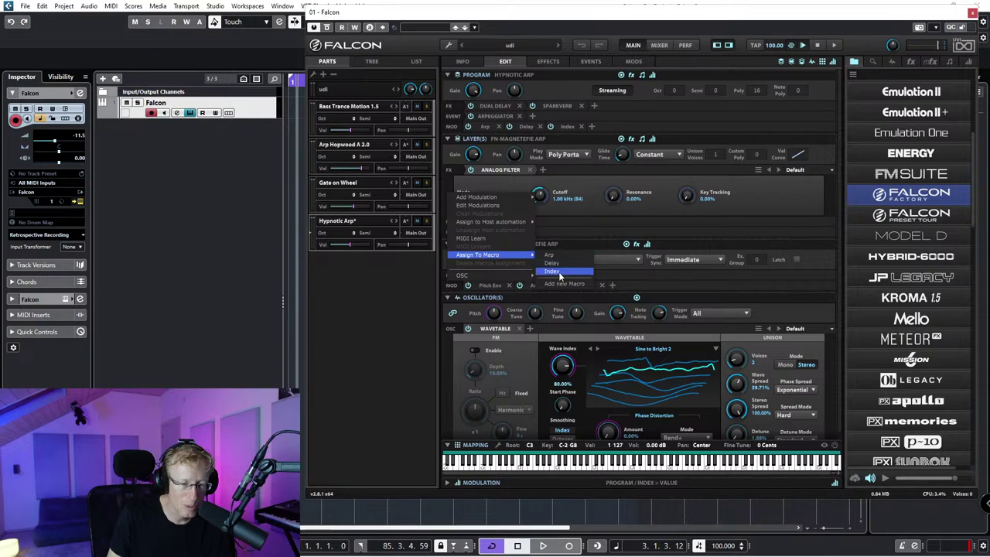
{"action": "left_click", "coordinate": [563, 284]}
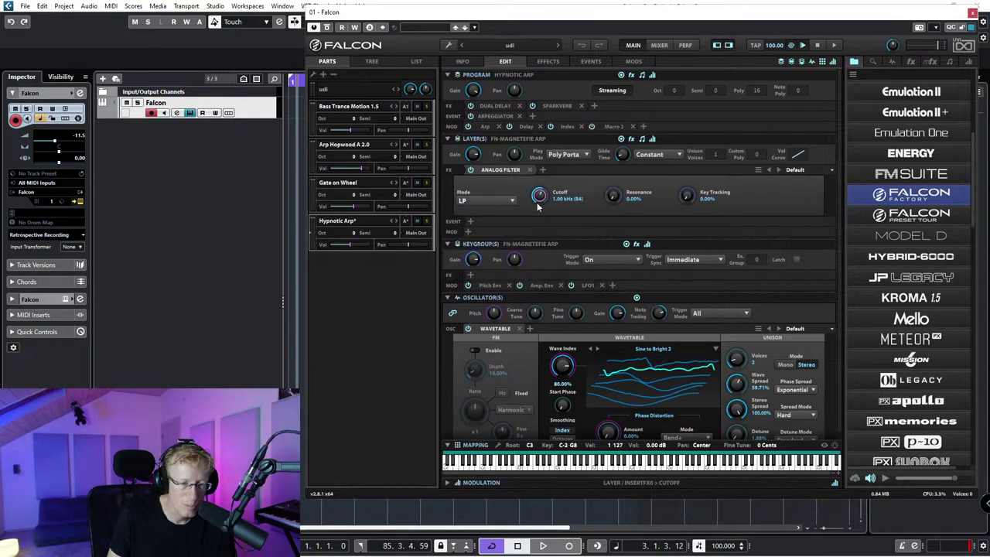
{"action": "left_click_drag", "start_coordinate": [539, 195], "coordinate": [540, 225]}
{"action": "left_click", "coordinate": [464, 62]}
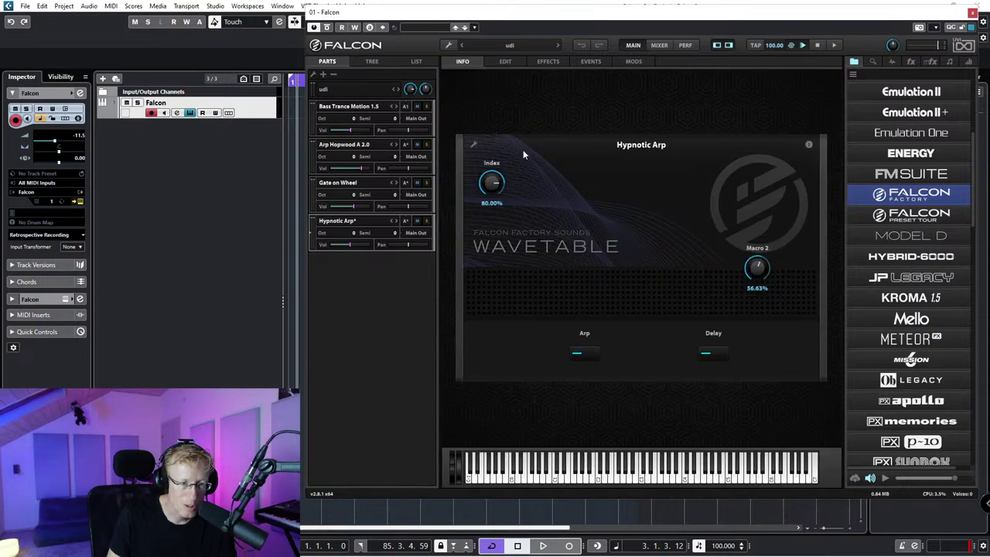
{"action": "left_click_drag", "start_coordinate": [755, 272], "coordinate": [677, 216]}
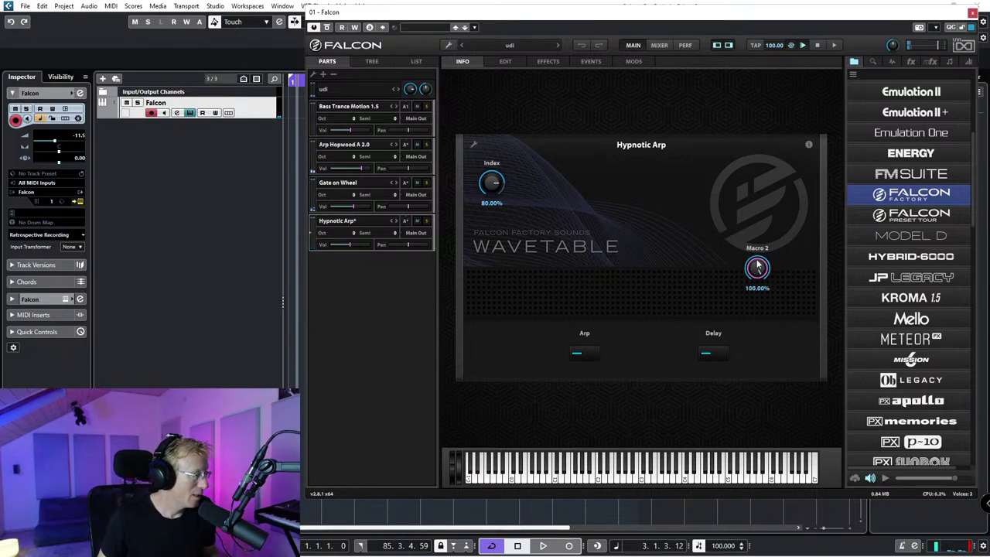
Step: Clear the multi and load the Amarillo program from Quadra's 03 Picked Motion folder
{"action": "scroll", "coordinate": [917, 247], "scroll_direction": "down", "scroll_amount": 3}
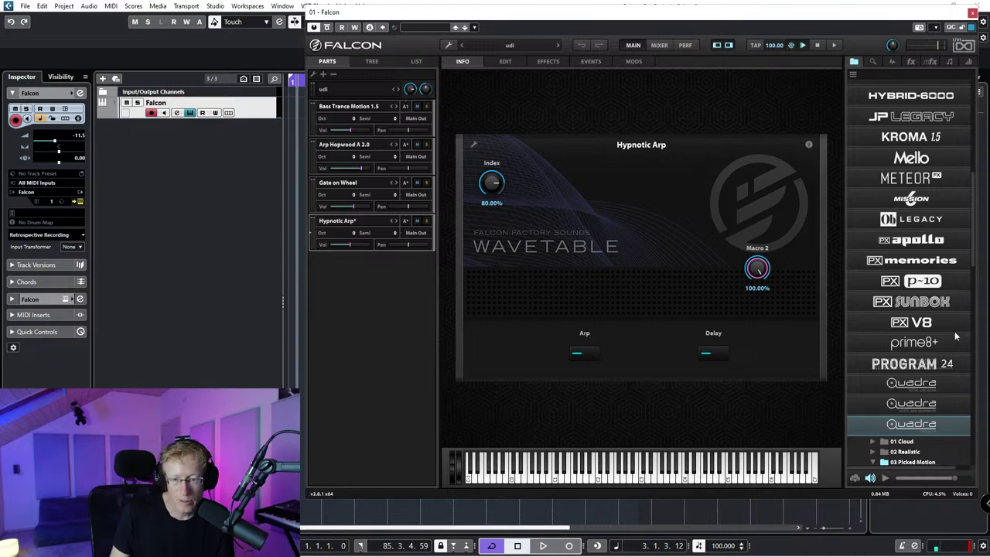
{"action": "scroll", "coordinate": [929, 348], "scroll_direction": "down", "scroll_amount": 2}
{"action": "scroll", "coordinate": [928, 348], "scroll_direction": "down", "scroll_amount": 2}
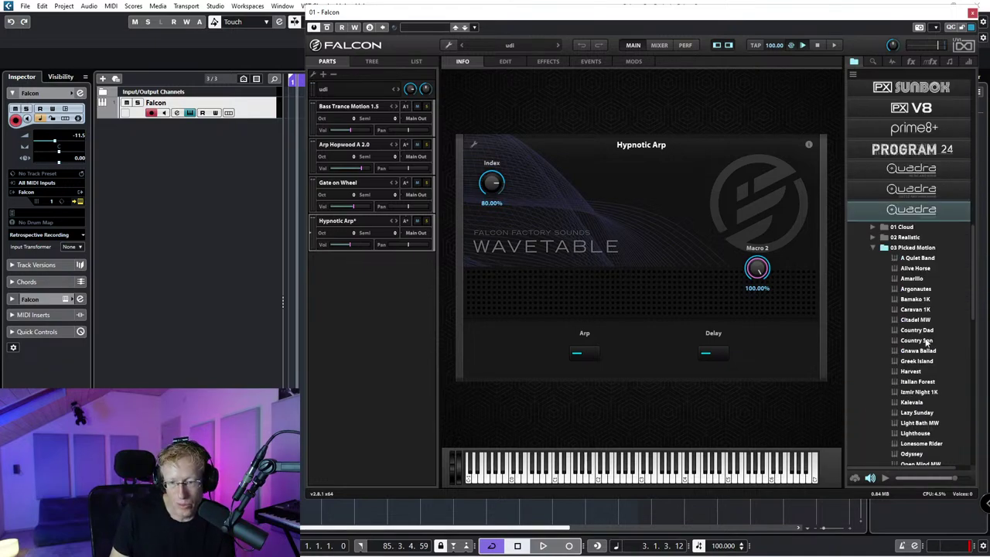
{"action": "left_click", "coordinate": [912, 279]}
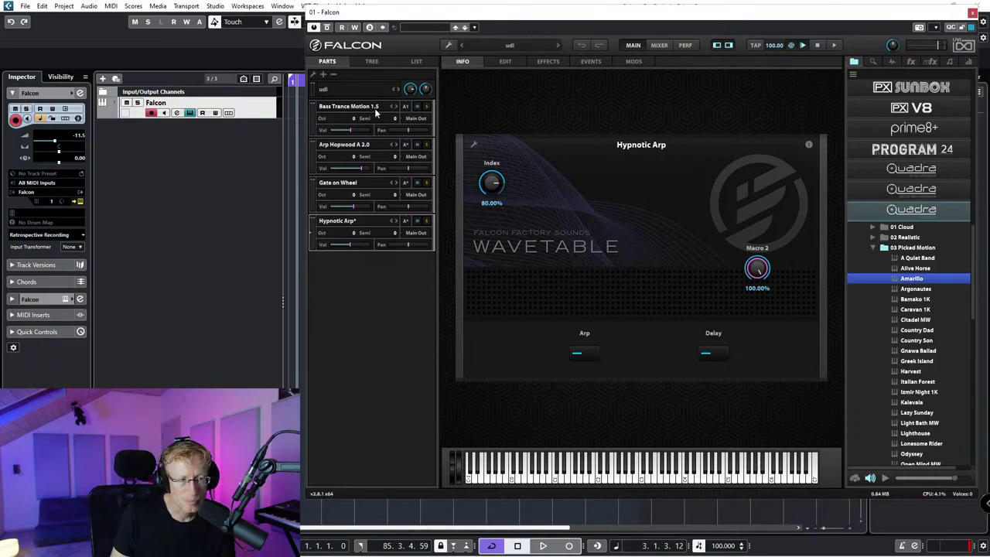
{"action": "left_click", "coordinate": [455, 45]}
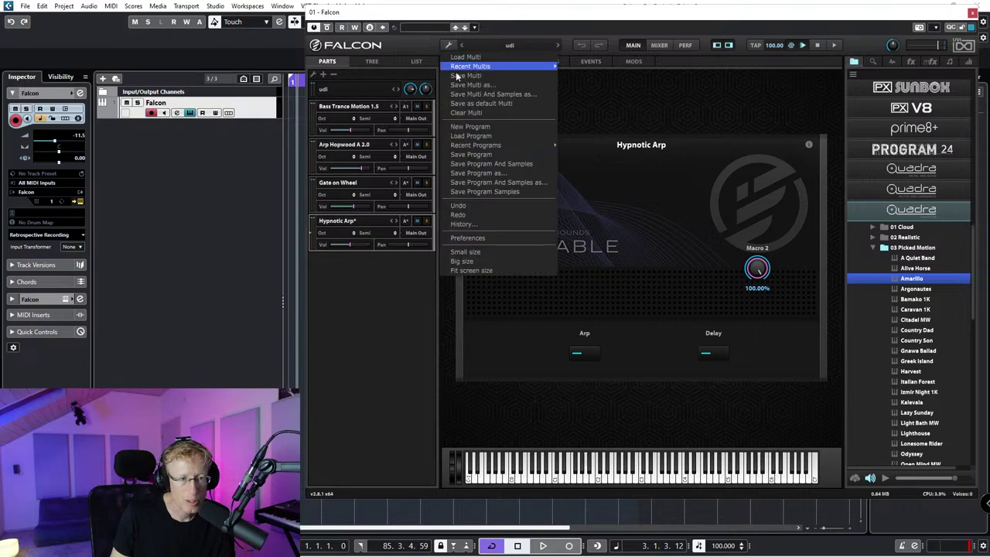
{"action": "left_click", "coordinate": [469, 114]}
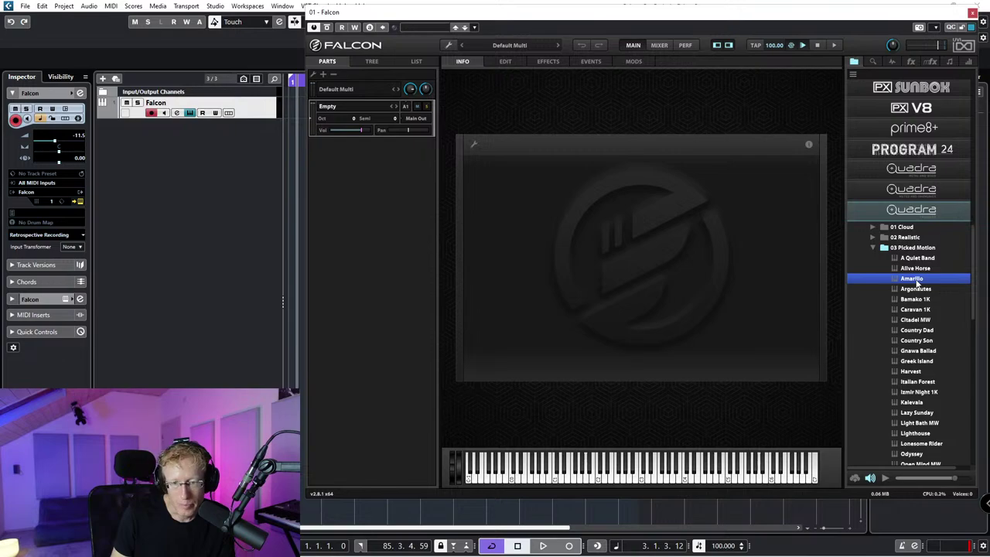
{"action": "double_click", "coordinate": [918, 283]}
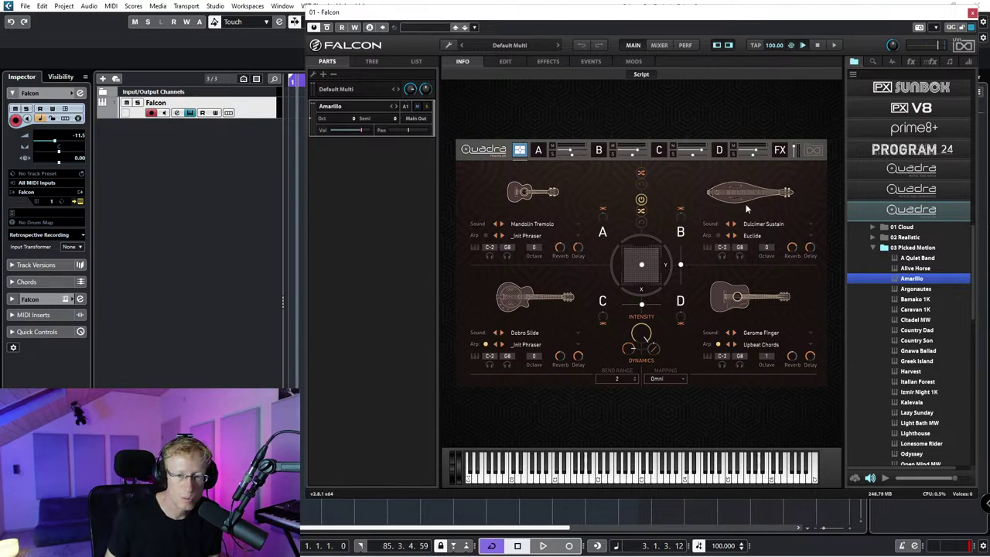
Step: Collapse the 03 Picked Motion folder and load the BEL Issima program from Quadra's 09 Instruments folder
{"action": "left_click", "coordinate": [876, 248]}
{"action": "scroll", "coordinate": [888, 275], "scroll_direction": "down", "scroll_amount": 3}
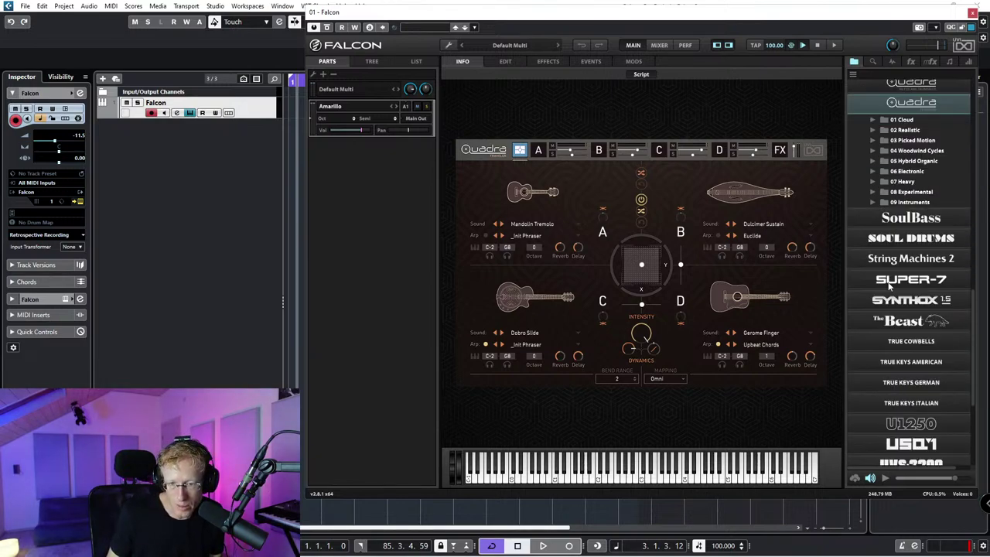
{"action": "left_click", "coordinate": [908, 203]}
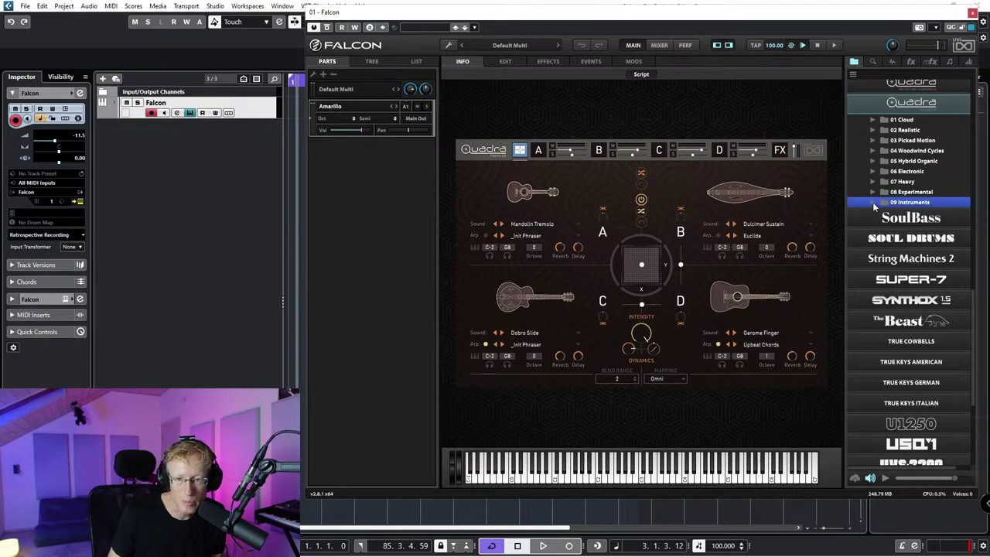
{"action": "left_click", "coordinate": [874, 203]}
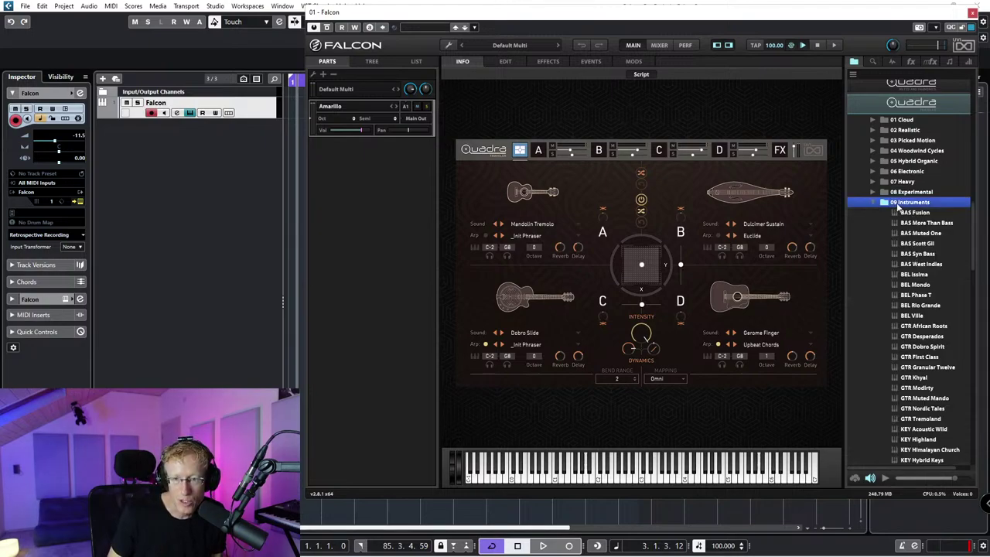
{"action": "double_click", "coordinate": [917, 274]}
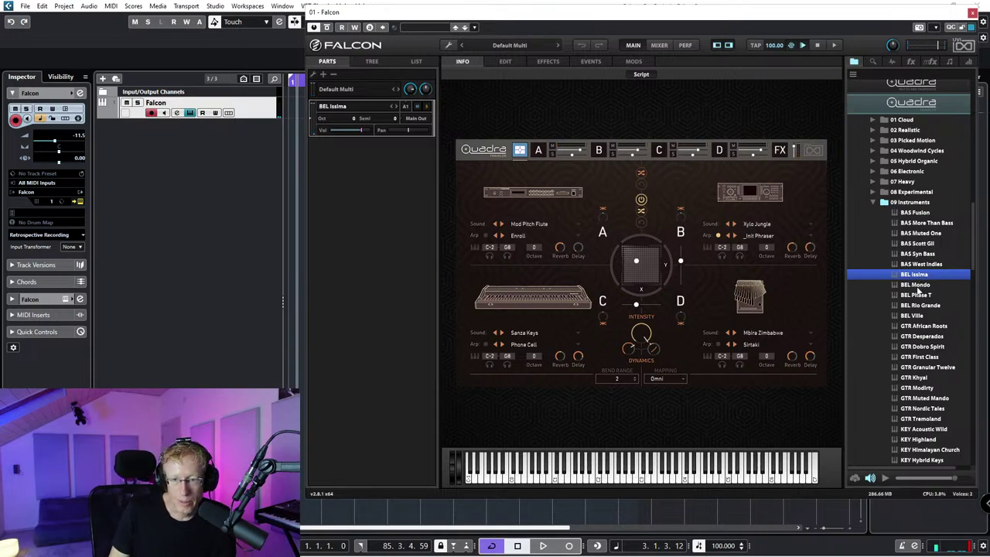
Step: Load the _Init Release Short sound preset into Quadra's layer A
{"action": "scroll", "coordinate": [924, 349], "scroll_direction": "down", "scroll_amount": 10}
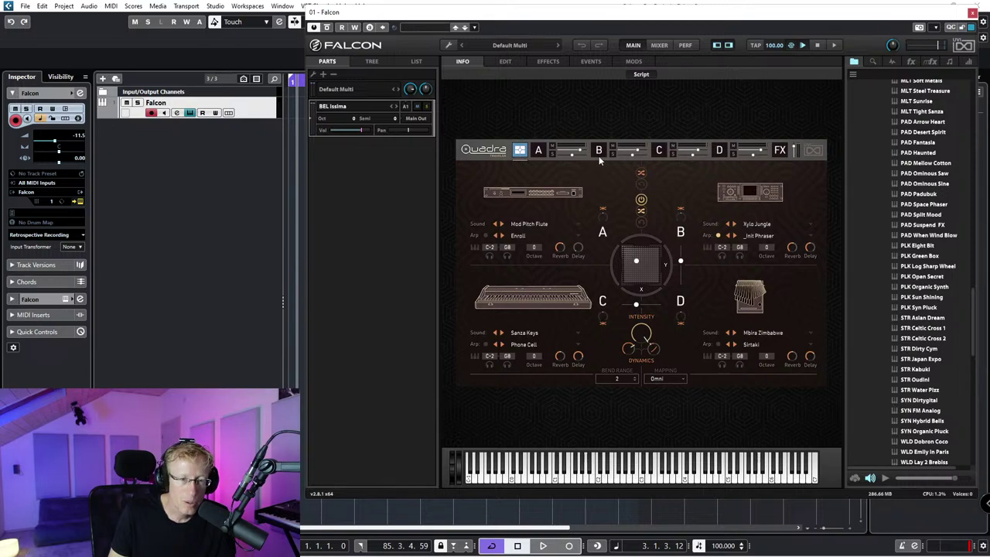
{"action": "left_click", "coordinate": [539, 152]}
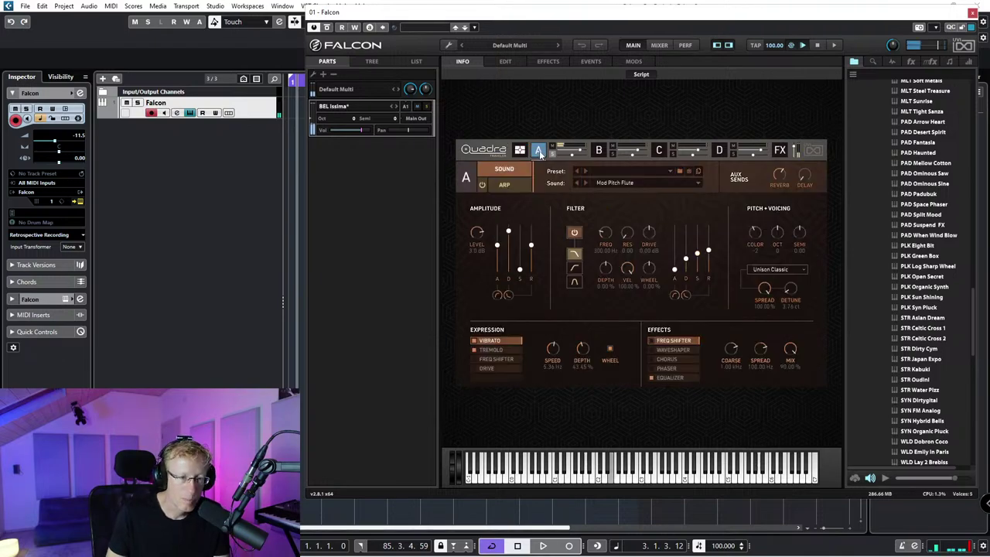
{"action": "left_click", "coordinate": [632, 177]}
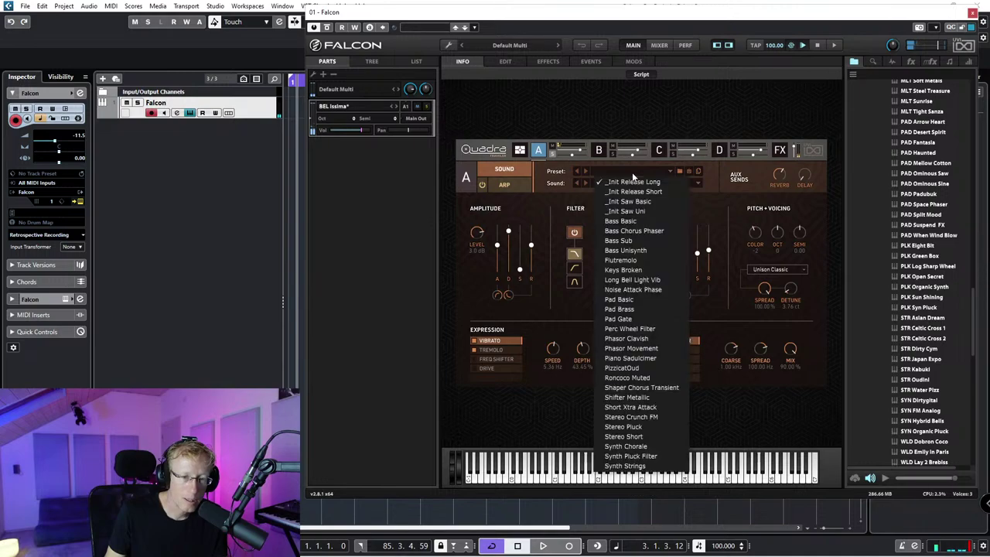
{"action": "left_click", "coordinate": [660, 183]}
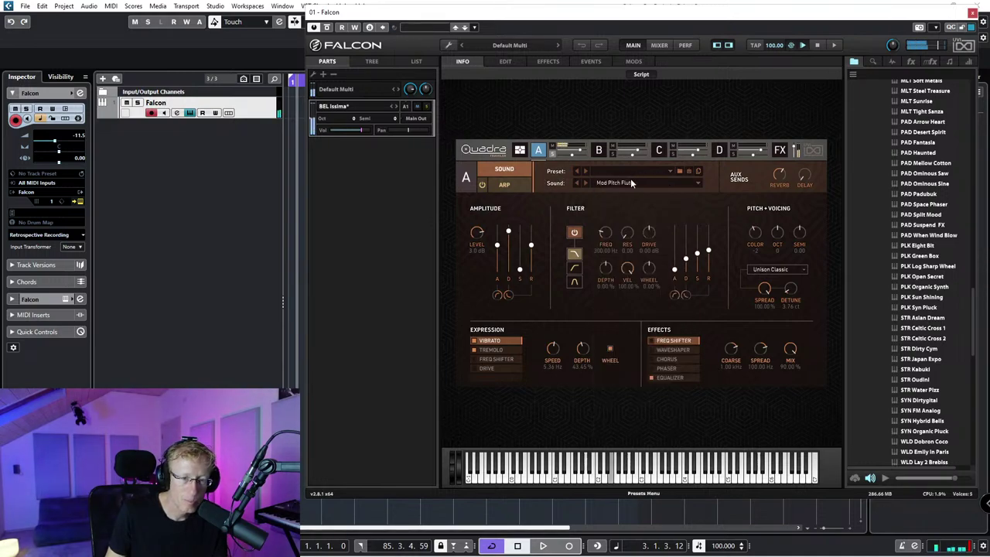
{"action": "left_click", "coordinate": [631, 178]}
{"action": "left_click", "coordinate": [630, 188]}
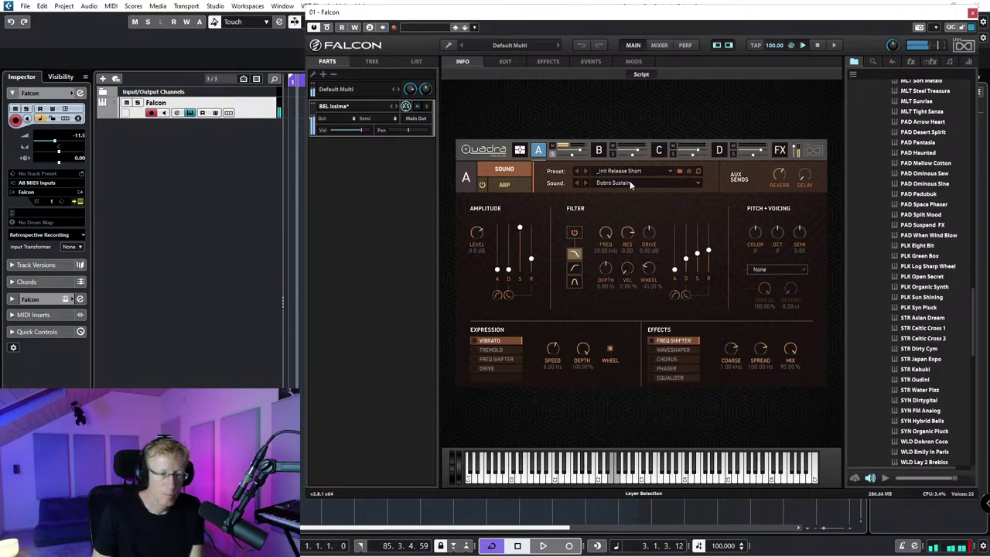
Step: Change layer A's sound to Ande Flute from the Winds category
{"action": "left_click", "coordinate": [627, 185]}
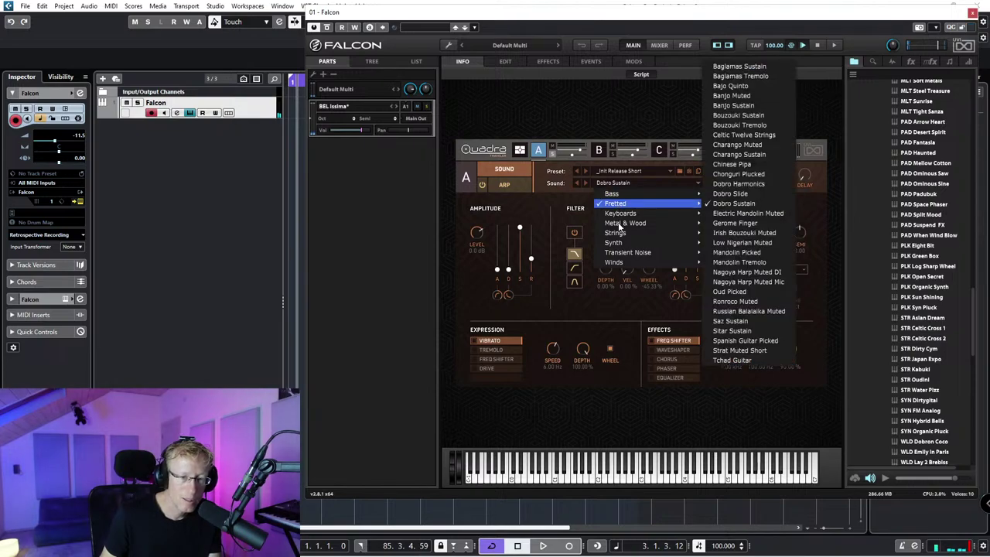
{"action": "mouse_move", "coordinate": [621, 265]}
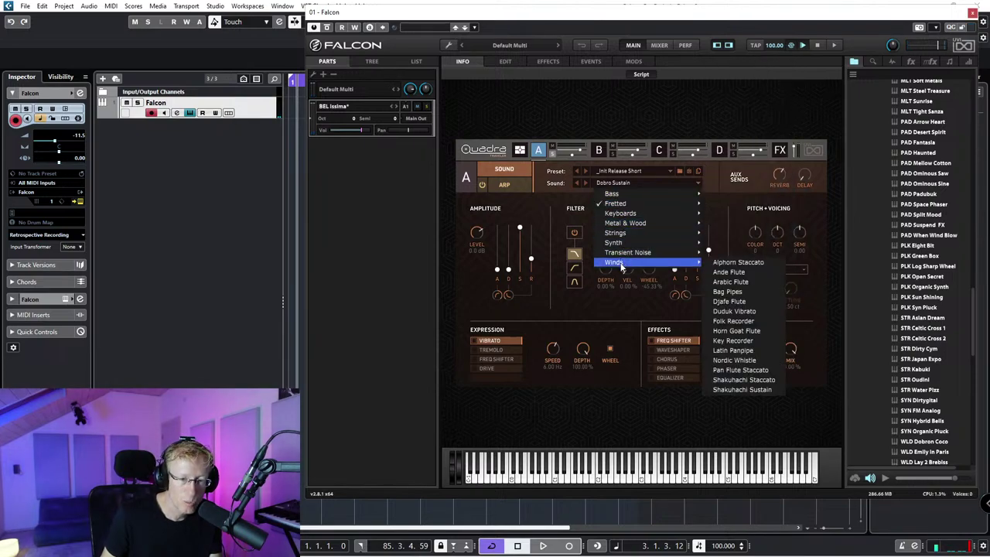
{"action": "left_click", "coordinate": [760, 271]}
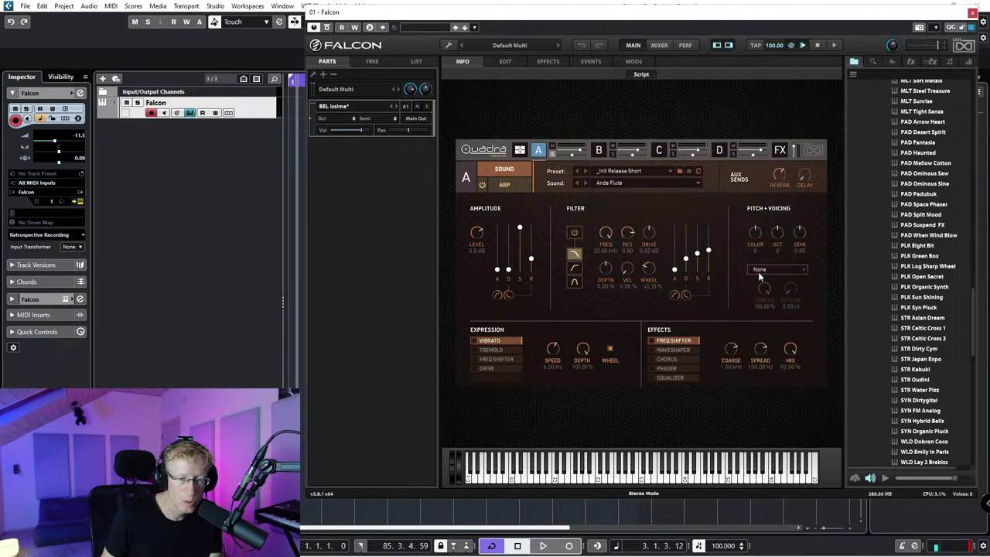
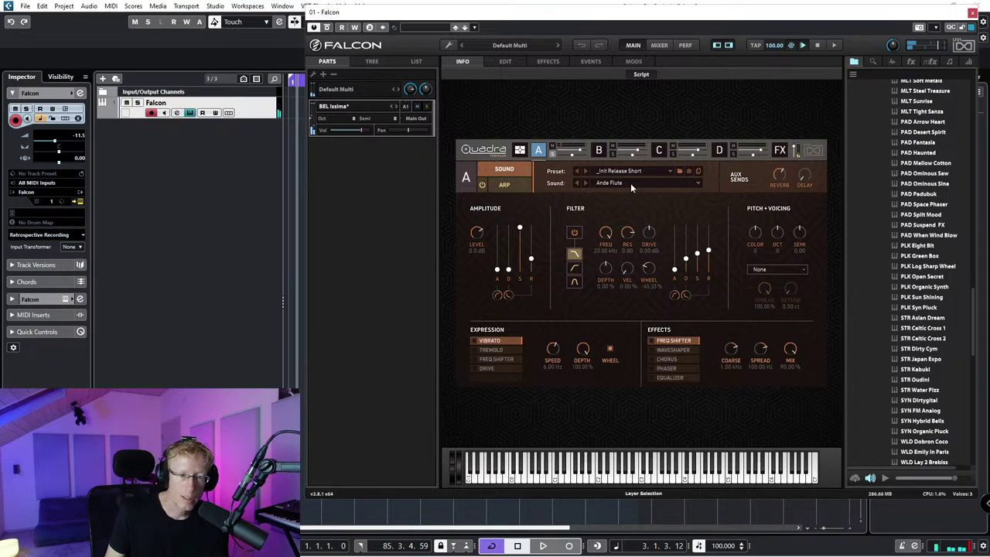
Step: Turn on layer A's arpeggiator and load the Chord Variation arp preset from the Complex category
{"action": "left_click", "coordinate": [502, 190]}
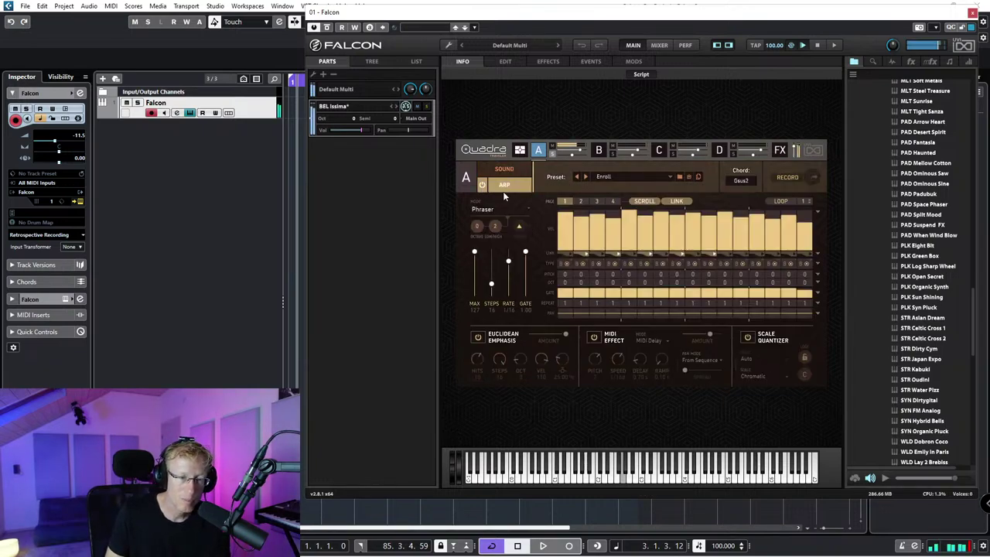
{"action": "left_click", "coordinate": [612, 175]}
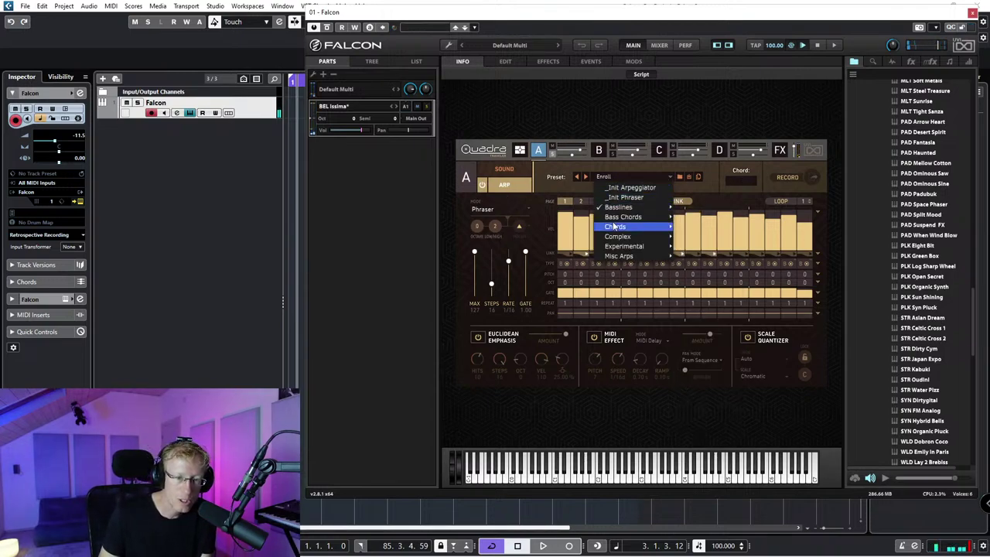
{"action": "mouse_move", "coordinate": [617, 229]}
{"action": "left_click", "coordinate": [704, 268]}
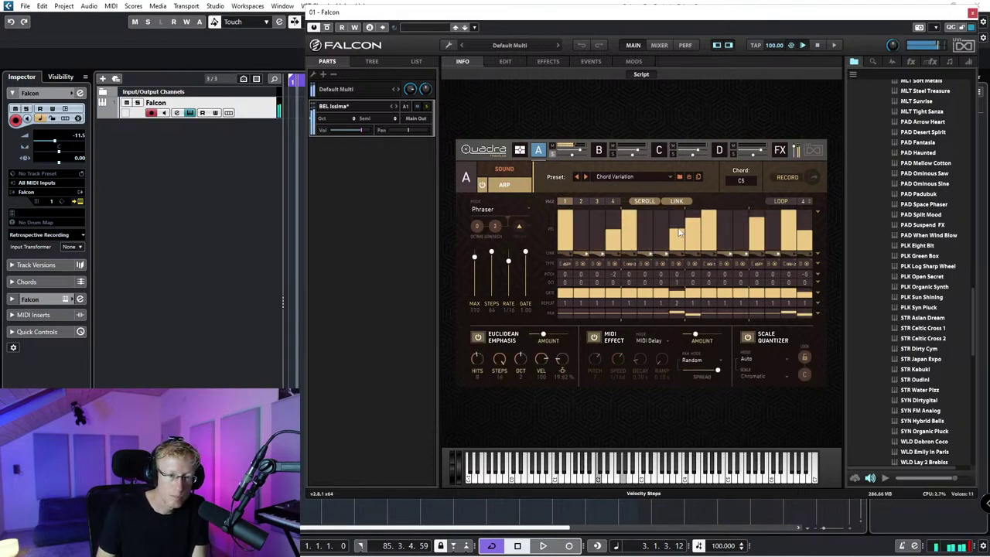
Step: Change layer A's sound to Balafon Guinean from the Metal & Wood category
{"action": "left_click", "coordinate": [522, 173]}
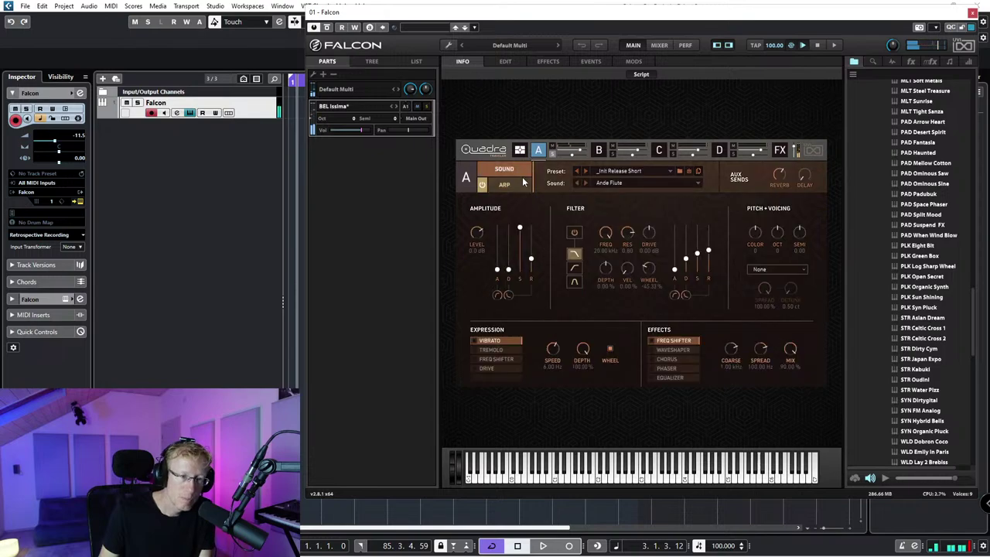
{"action": "left_click", "coordinate": [613, 182]}
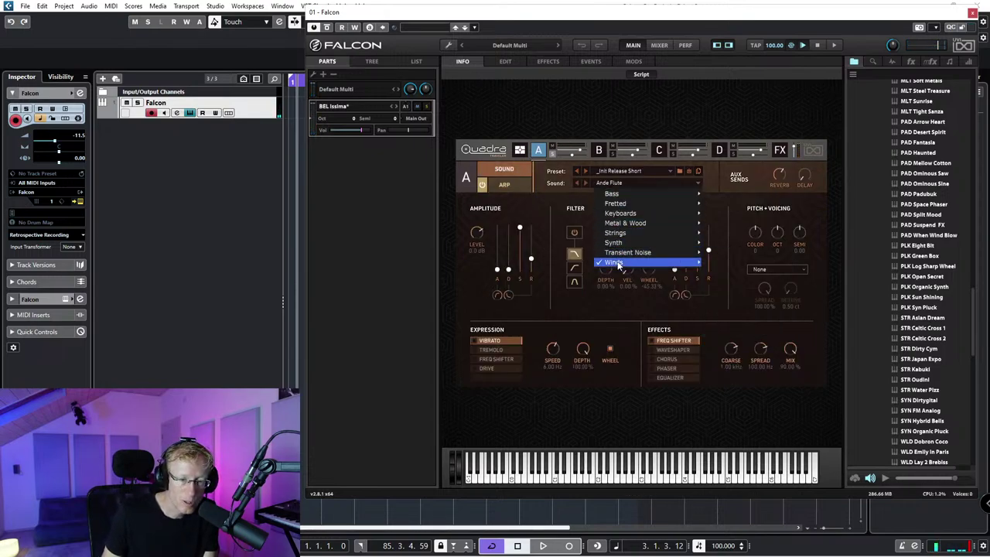
{"action": "mouse_move", "coordinate": [618, 265]}
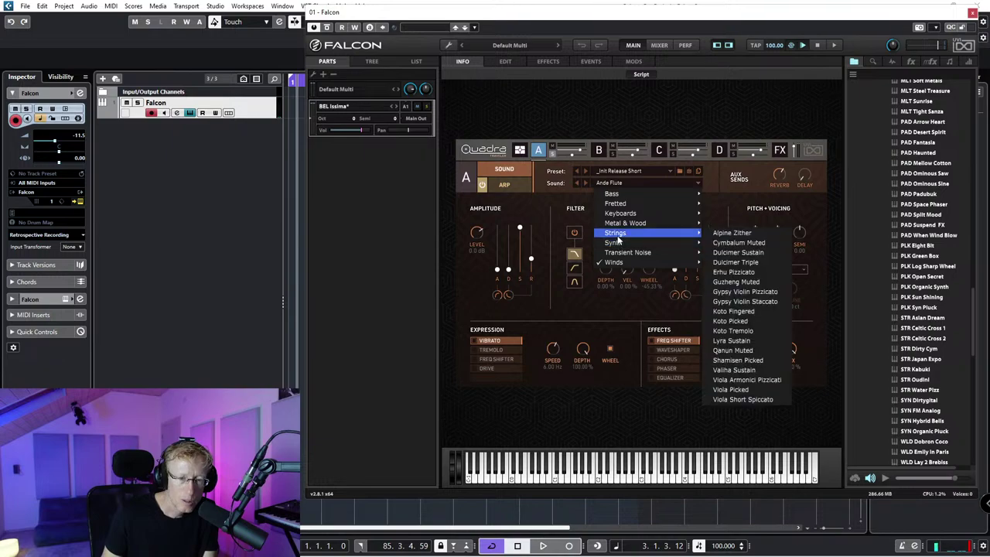
{"action": "mouse_move", "coordinate": [619, 226]}
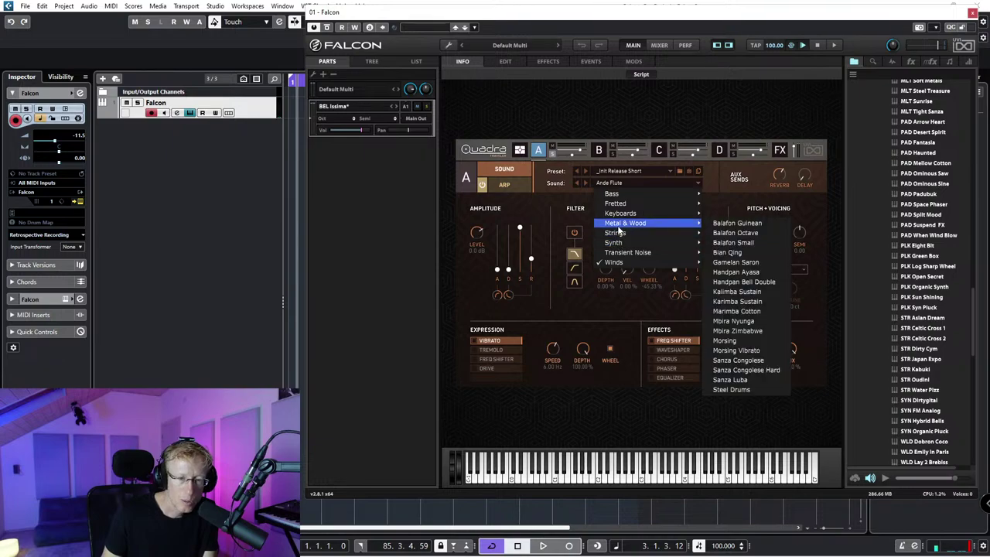
{"action": "left_click", "coordinate": [728, 224]}
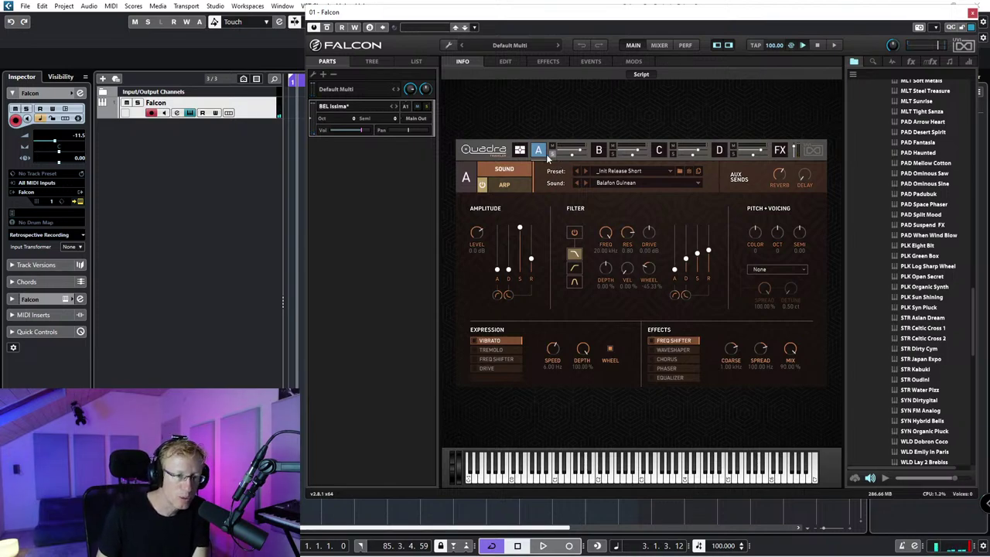
Step: In layer A's arp pattern, set the second step's type to the As Played chord and the sixth step's type to a harmonized interval
{"action": "left_click", "coordinate": [517, 184]}
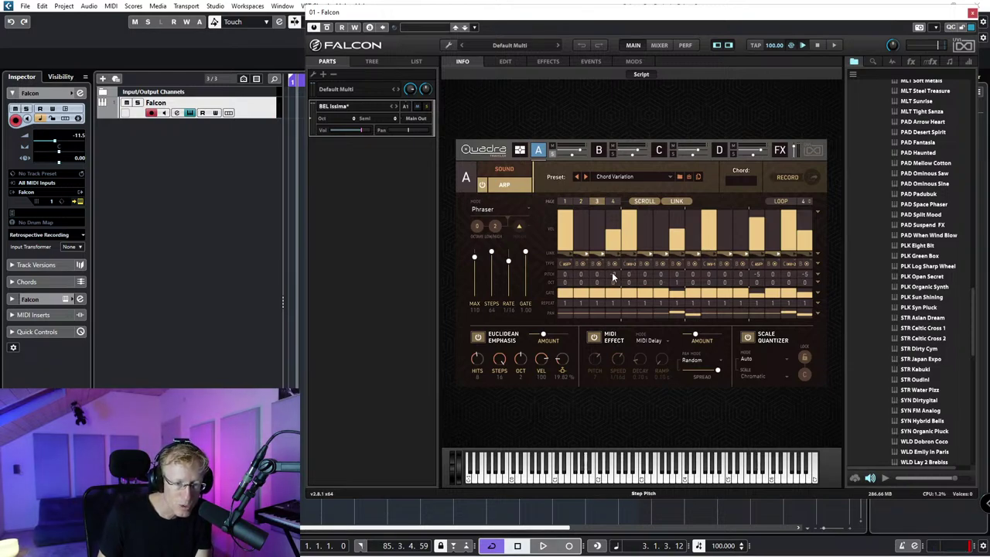
{"action": "scroll", "coordinate": [613, 276], "scroll_direction": "down", "scroll_amount": 2}
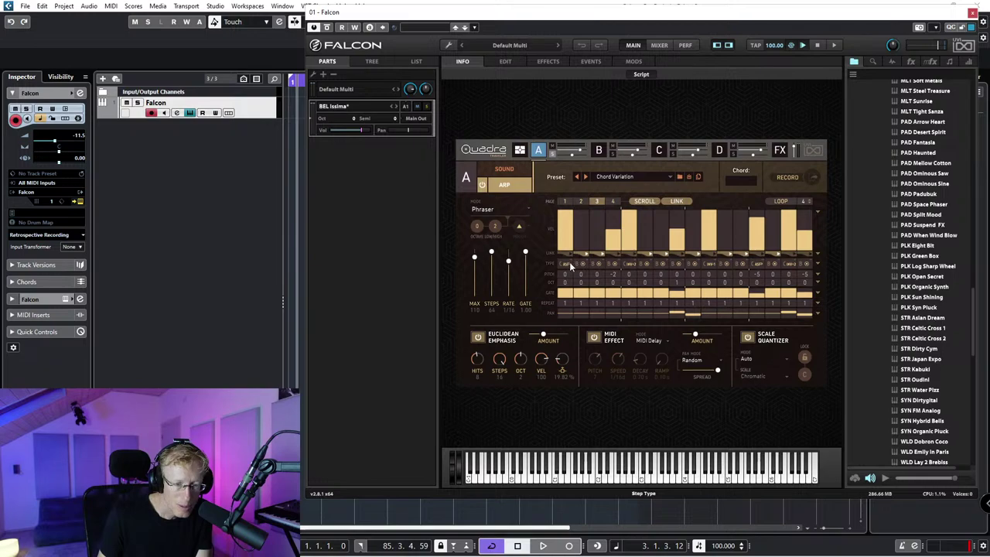
{"action": "left_click", "coordinate": [583, 265]}
{"action": "mouse_move", "coordinate": [594, 298]}
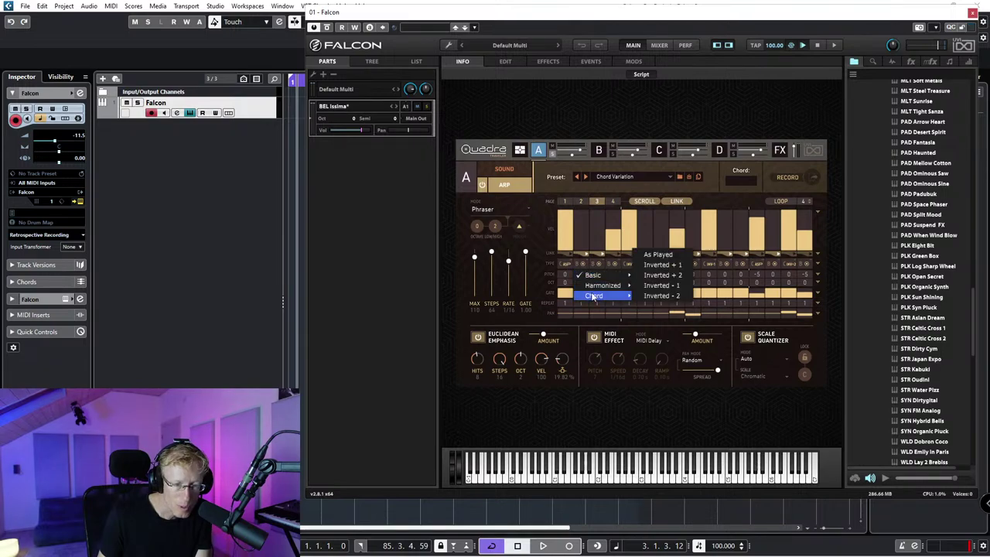
{"action": "left_click", "coordinate": [655, 256]}
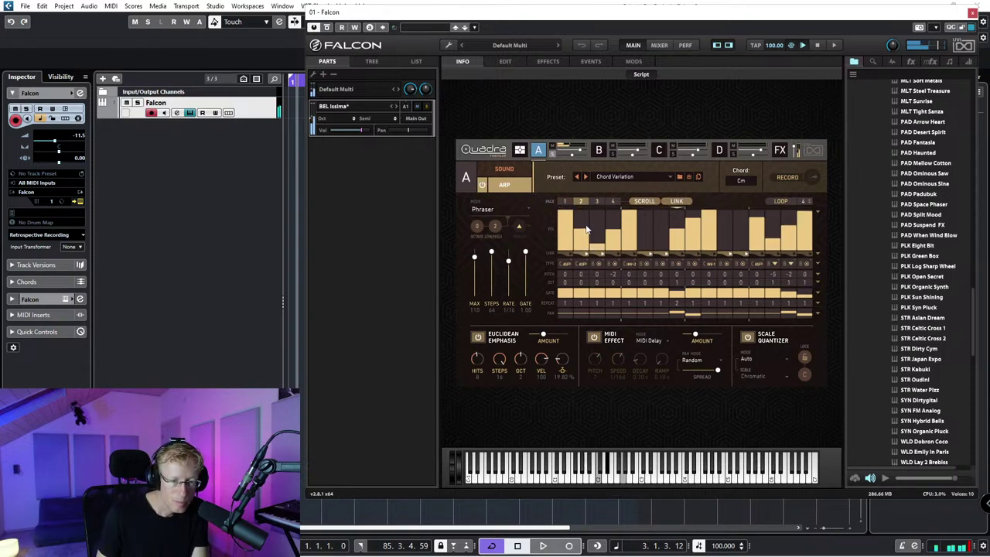
{"action": "left_click", "coordinate": [651, 264]}
{"action": "mouse_move", "coordinate": [688, 283]}
{"action": "left_click", "coordinate": [713, 273]}
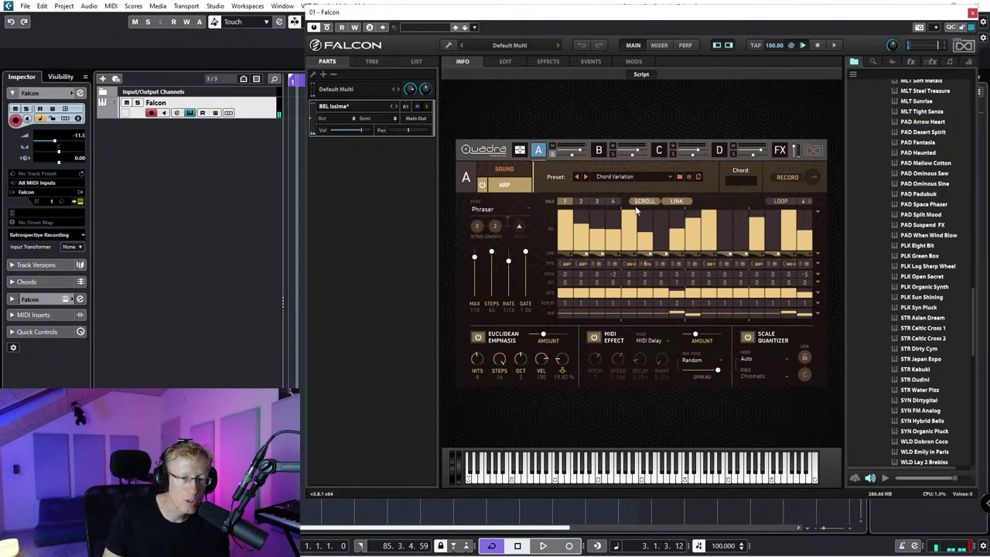
Step: Load the Catchy arp preset from the Basslines category into layer A
{"action": "left_click", "coordinate": [629, 177]}
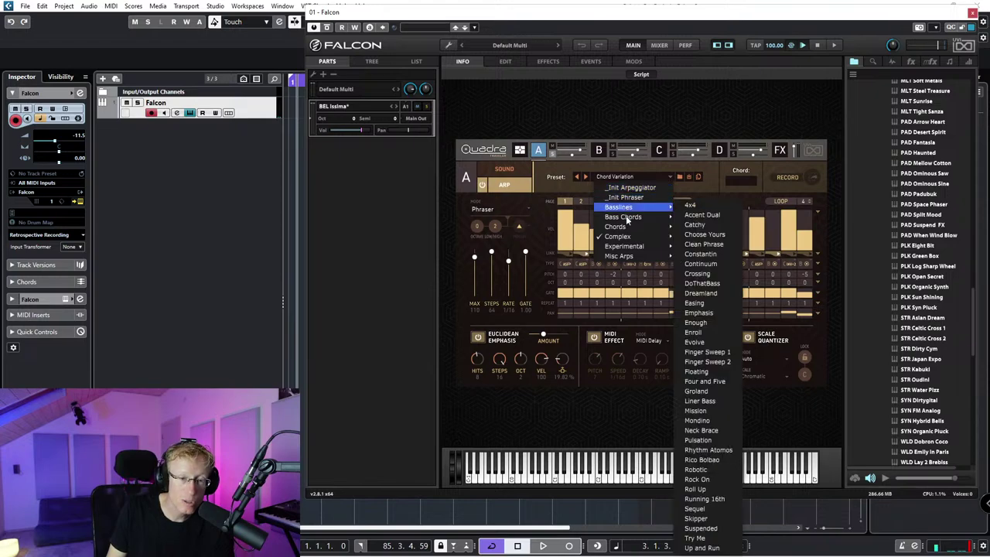
{"action": "mouse_move", "coordinate": [630, 217]}
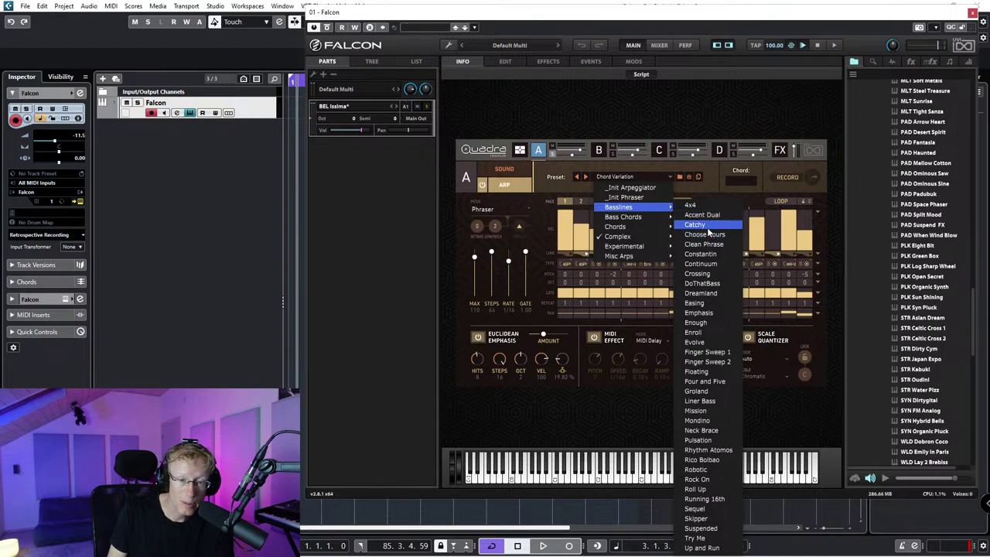
{"action": "left_click", "coordinate": [706, 225]}
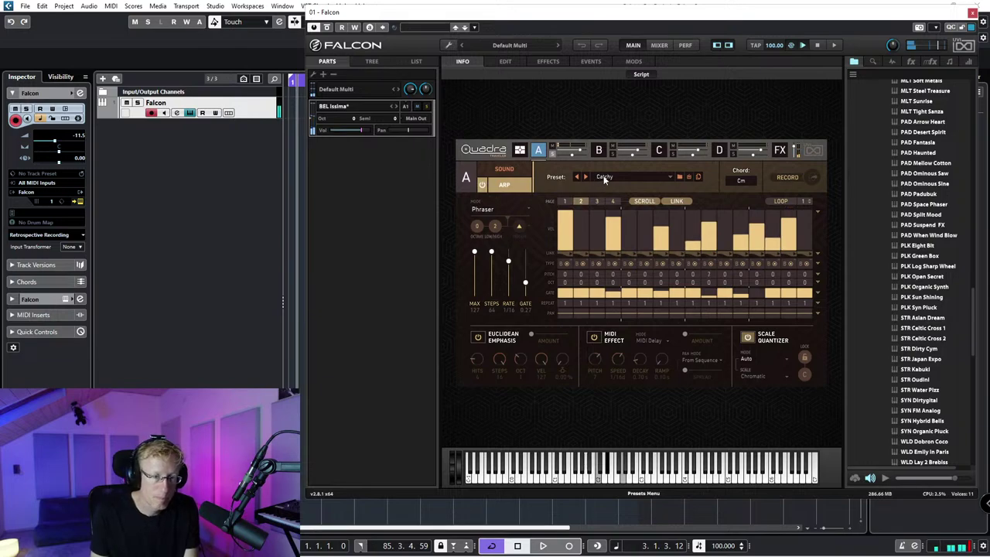
Step: Change layer A's sound to Handpan Ayasa from the Metal & Wood category
{"action": "left_click", "coordinate": [515, 171]}
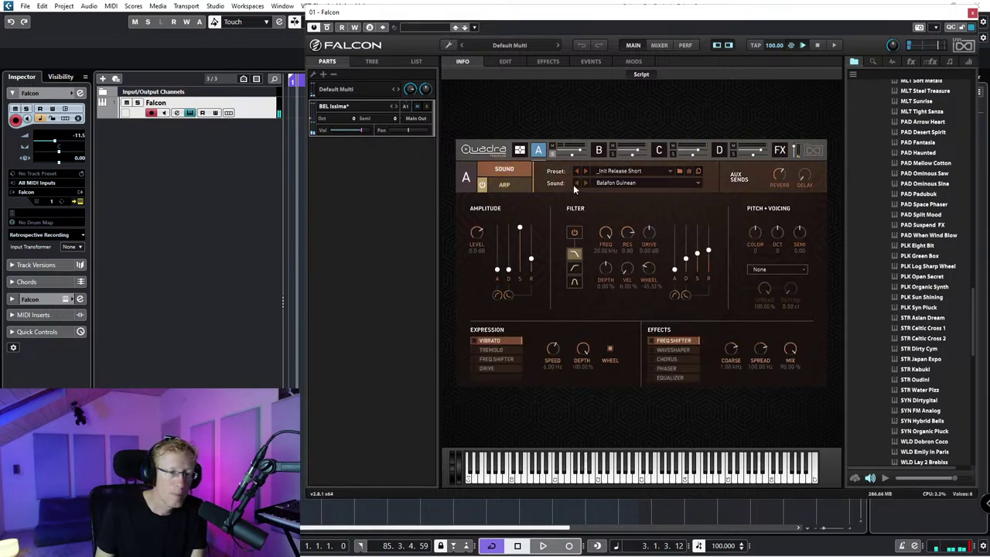
{"action": "left_click", "coordinate": [635, 183]}
{"action": "mouse_move", "coordinate": [625, 224]}
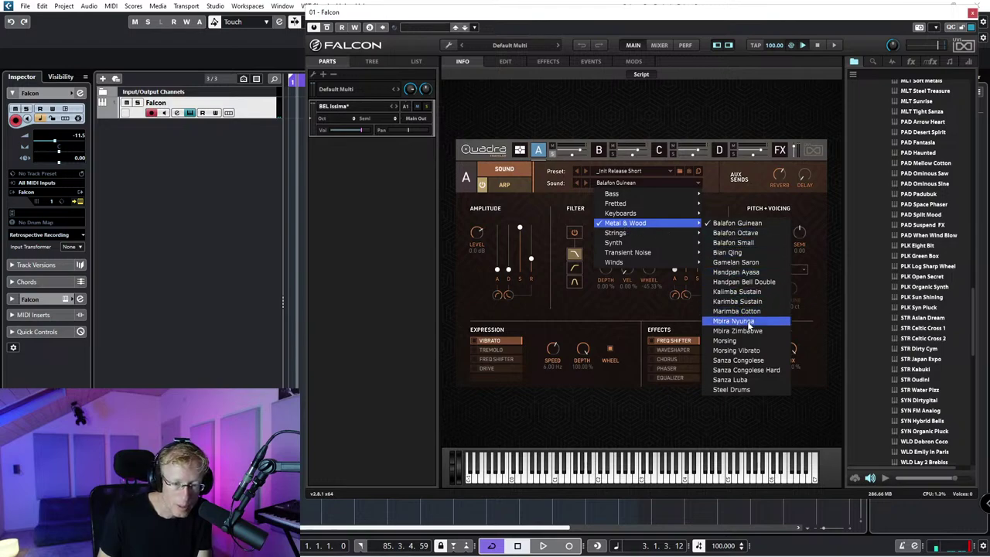
{"action": "left_click", "coordinate": [740, 273]}
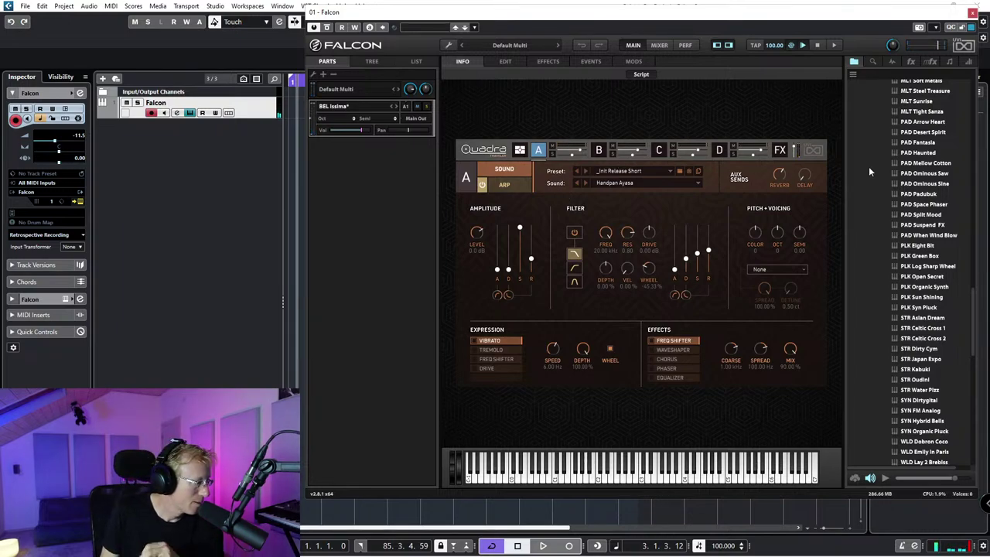
Step: Look through the expansion library list and collapse Quadra's 09 Instruments folder
{"action": "scroll", "coordinate": [924, 232], "scroll_direction": "up", "scroll_amount": 15}
{"action": "scroll", "coordinate": [924, 228], "scroll_direction": "down", "scroll_amount": 10}
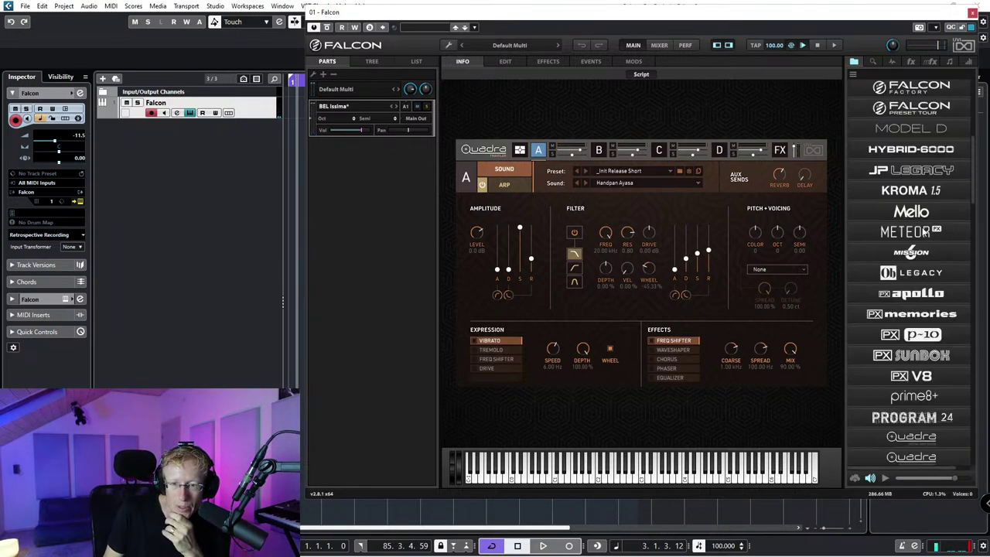
{"action": "scroll", "coordinate": [923, 229], "scroll_direction": "up", "scroll_amount": 3}
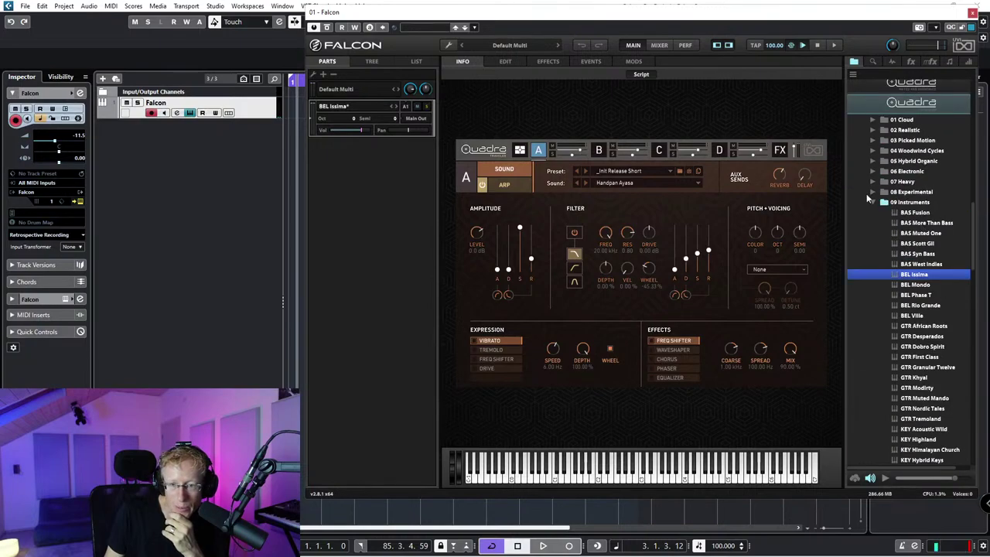
{"action": "left_click", "coordinate": [873, 202]}
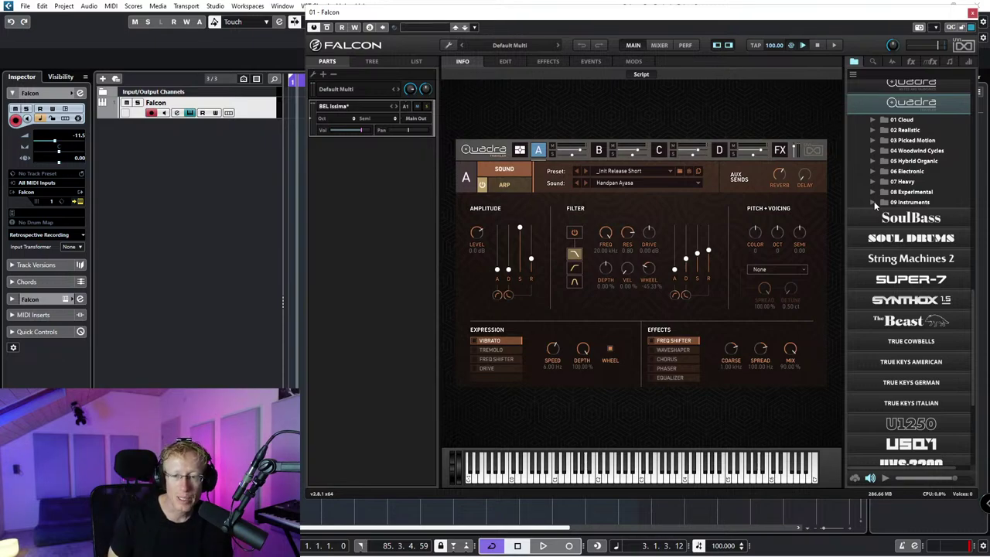
Step: Load the Dark Times program from Super-7's 01 Electronic Pop folder
{"action": "scroll", "coordinate": [874, 201], "scroll_direction": "right", "scroll_amount": 2}
{"action": "left_click", "coordinate": [913, 281]}
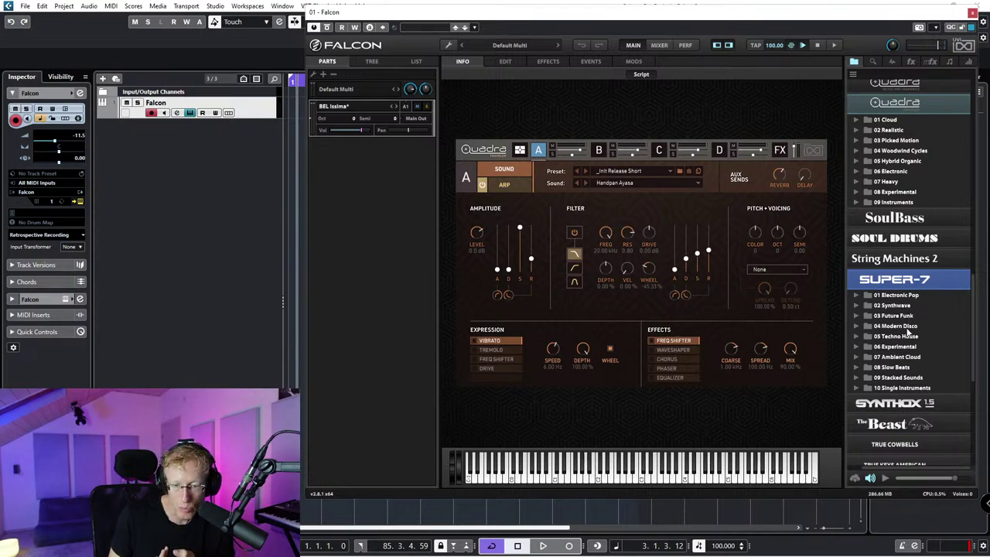
{"action": "scroll", "coordinate": [908, 331], "scroll_direction": "down", "scroll_amount": 2}
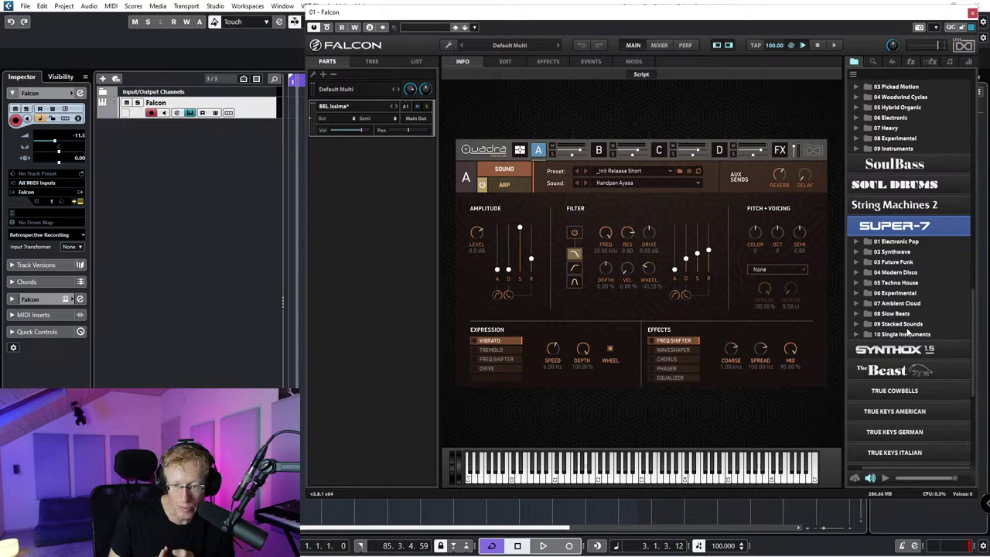
{"action": "scroll", "coordinate": [882, 304], "scroll_direction": "up", "scroll_amount": 2}
{"action": "left_click", "coordinate": [888, 297]}
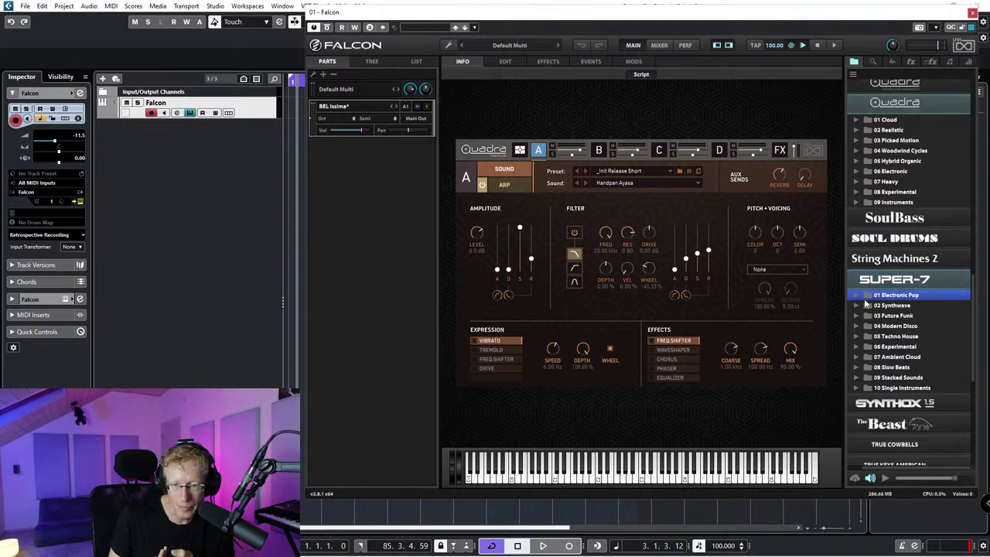
{"action": "left_click", "coordinate": [858, 297]}
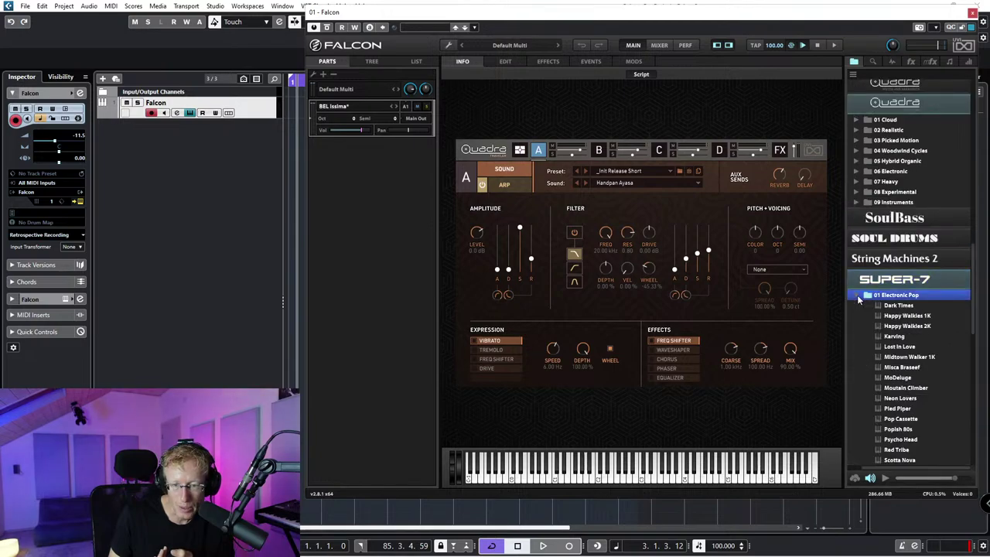
{"action": "double_click", "coordinate": [905, 306]}
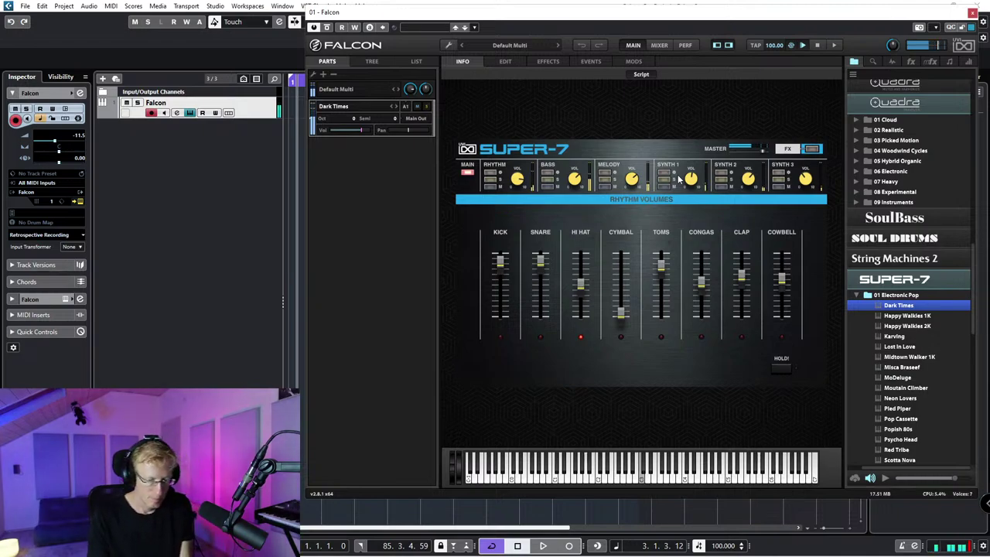
Step: Set the Rhythm part's rhythm selection to Tripleto 3 from Slow Beats, and solo the Bass part with its settings shown
{"action": "left_click", "coordinate": [508, 178]}
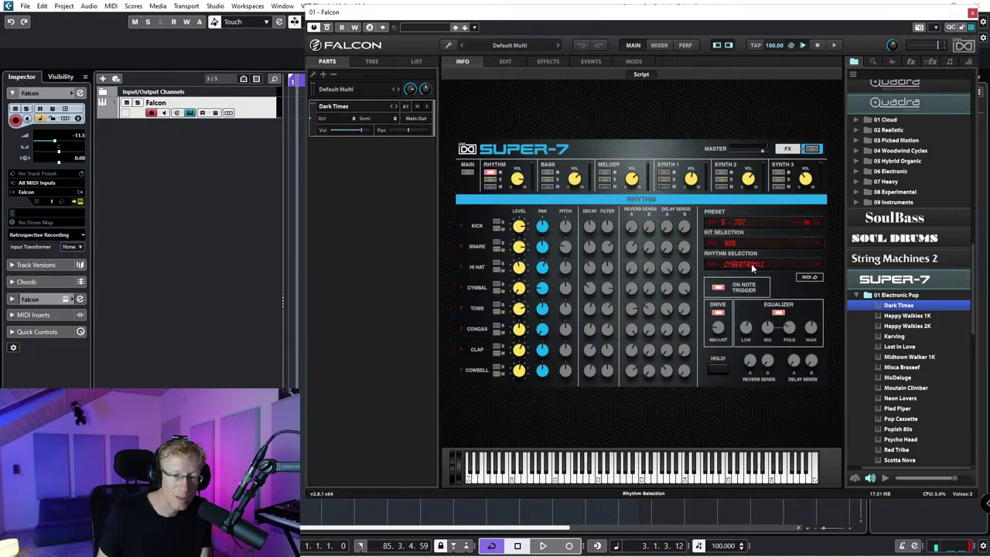
{"action": "left_click", "coordinate": [748, 267]}
{"action": "mouse_move", "coordinate": [766, 323]}
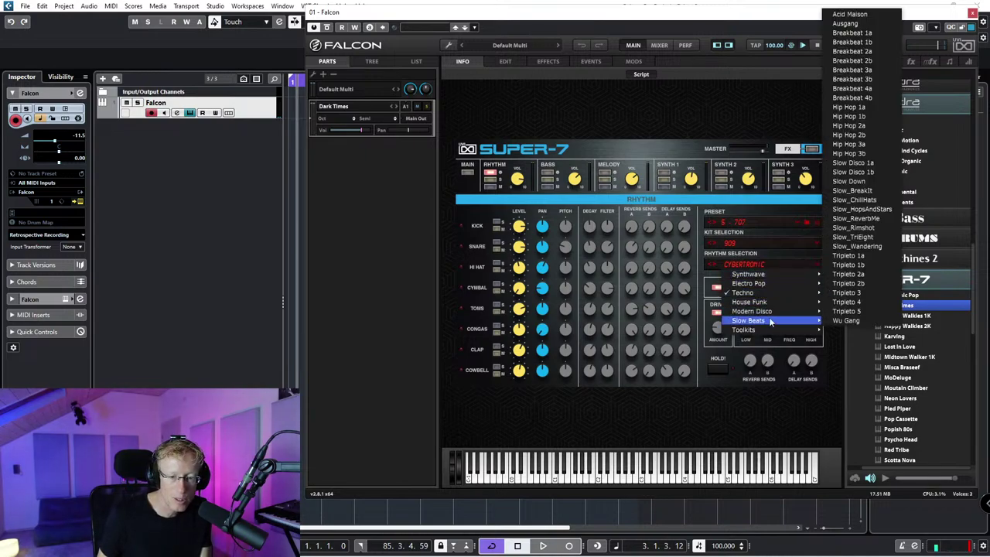
{"action": "left_click", "coordinate": [865, 287]}
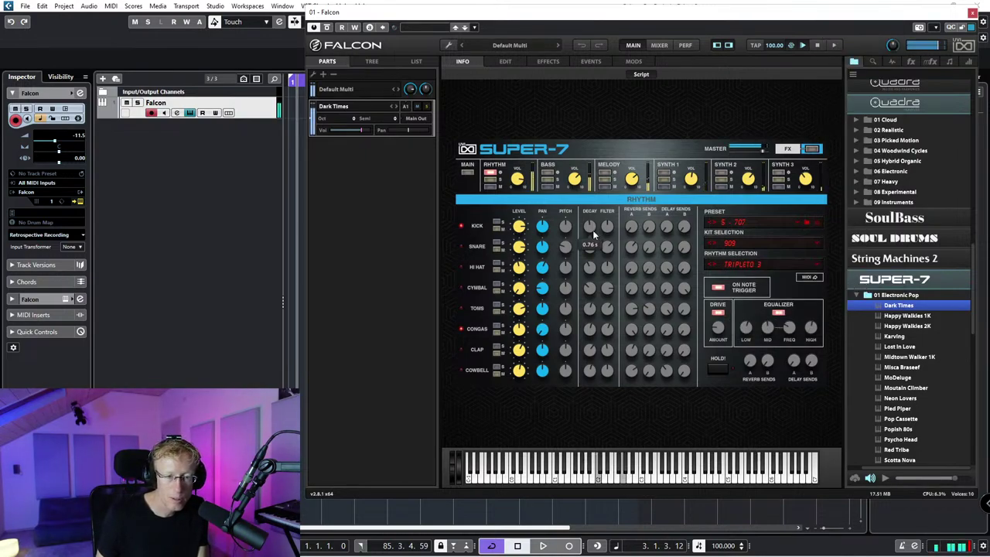
{"action": "left_click", "coordinate": [547, 180]}
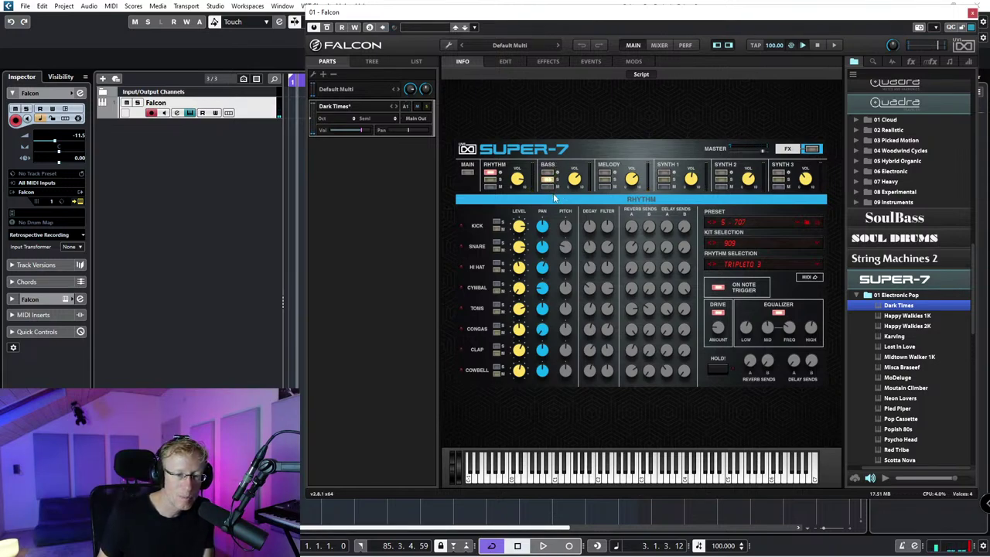
{"action": "mouse_move", "coordinate": [574, 186]}
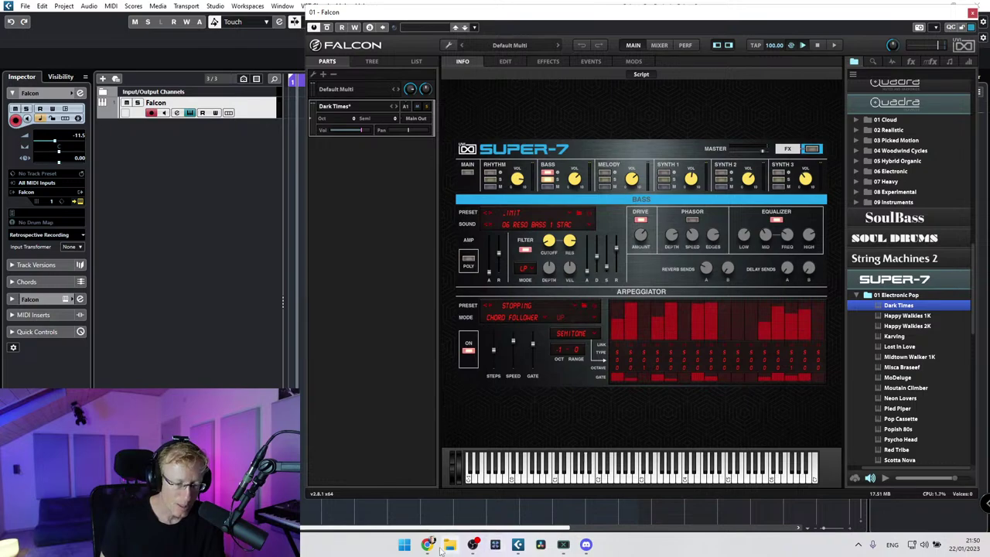
Step: Switch to Chrome and look over the UVI Falcon 2 Giveaway page on My Audio Studio
{"action": "left_click", "coordinate": [428, 547]}
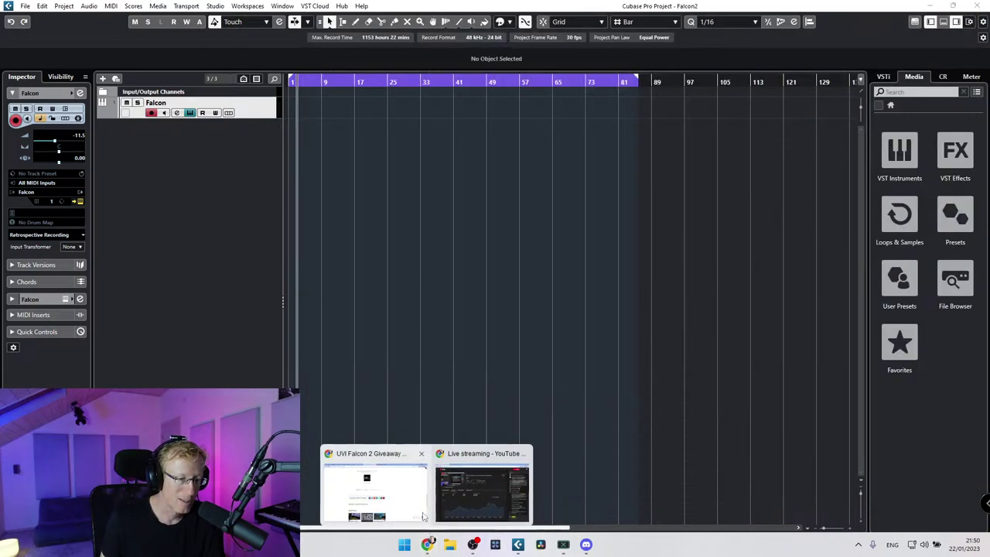
{"action": "left_click", "coordinate": [476, 489]}
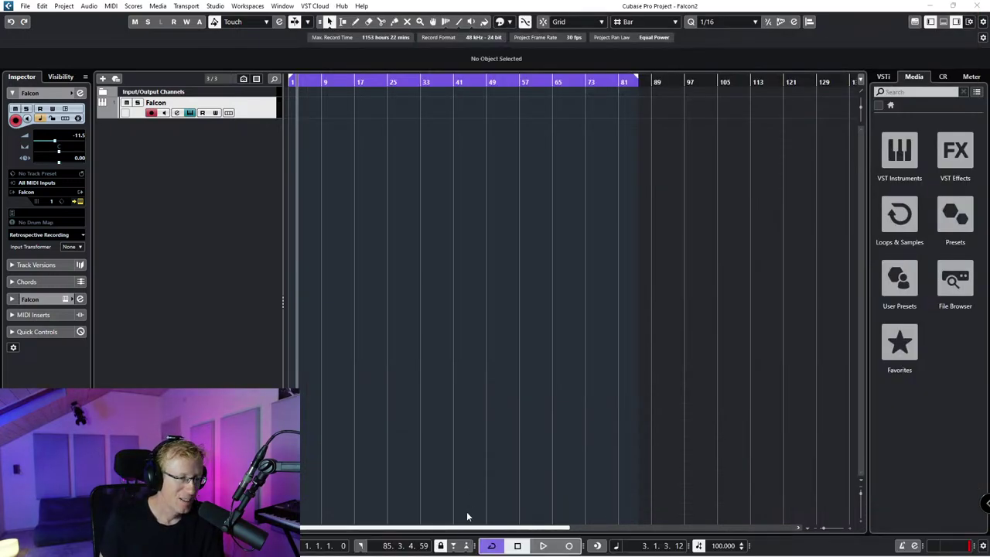
{"action": "mouse_move", "coordinate": [427, 545]}
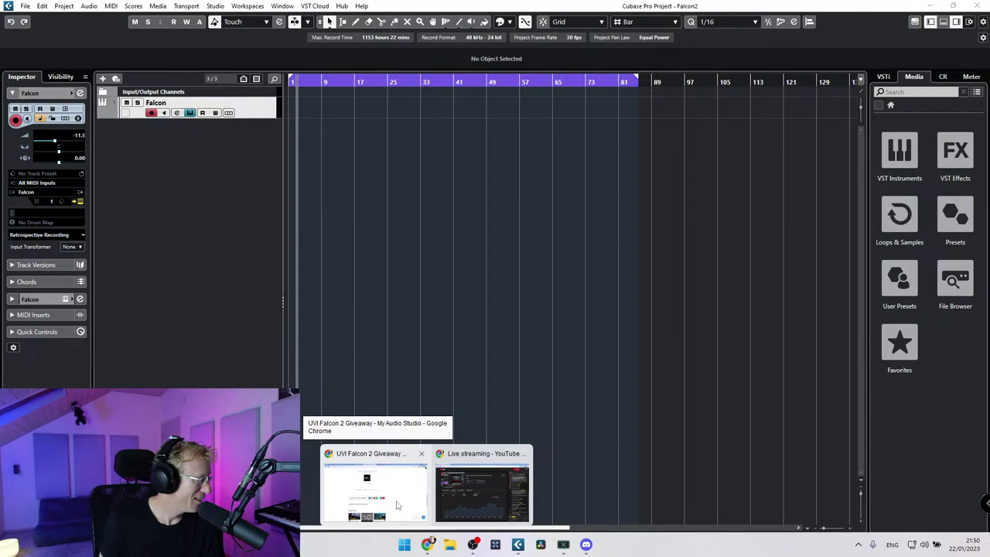
{"action": "left_click", "coordinate": [397, 506]}
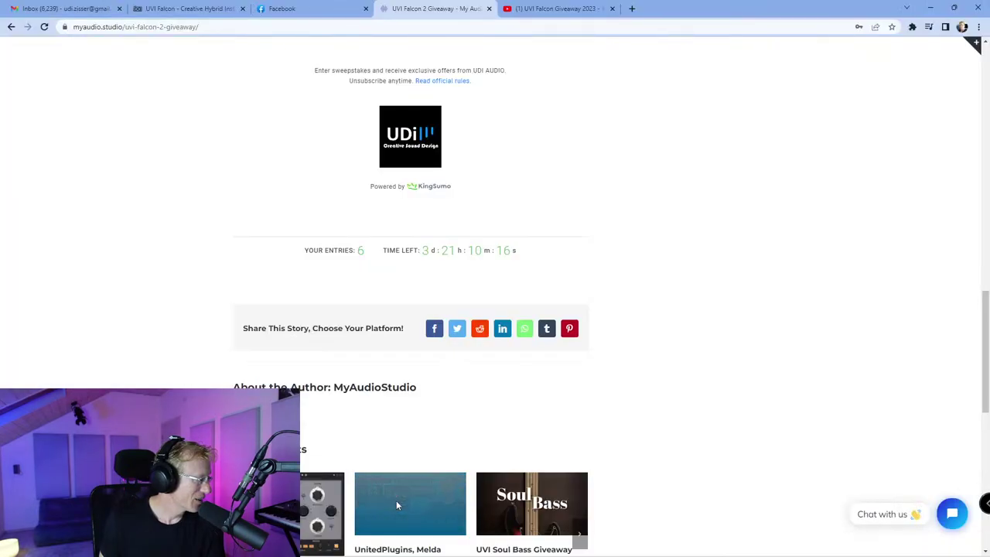
{"action": "scroll", "coordinate": [476, 282], "scroll_direction": "down", "scroll_amount": 5}
{"action": "key", "text": "Home"}
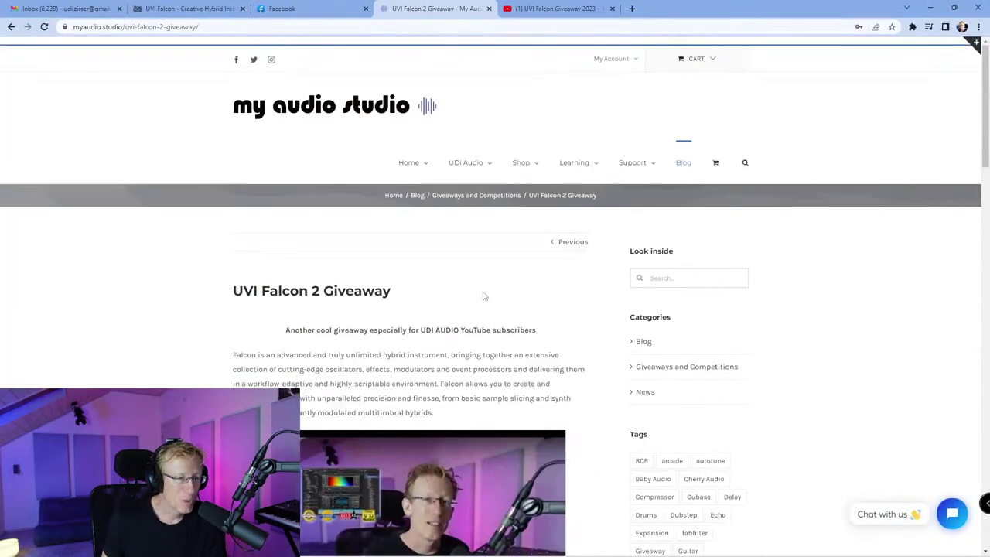
{"action": "scroll", "coordinate": [483, 296], "scroll_direction": "down", "scroll_amount": 2}
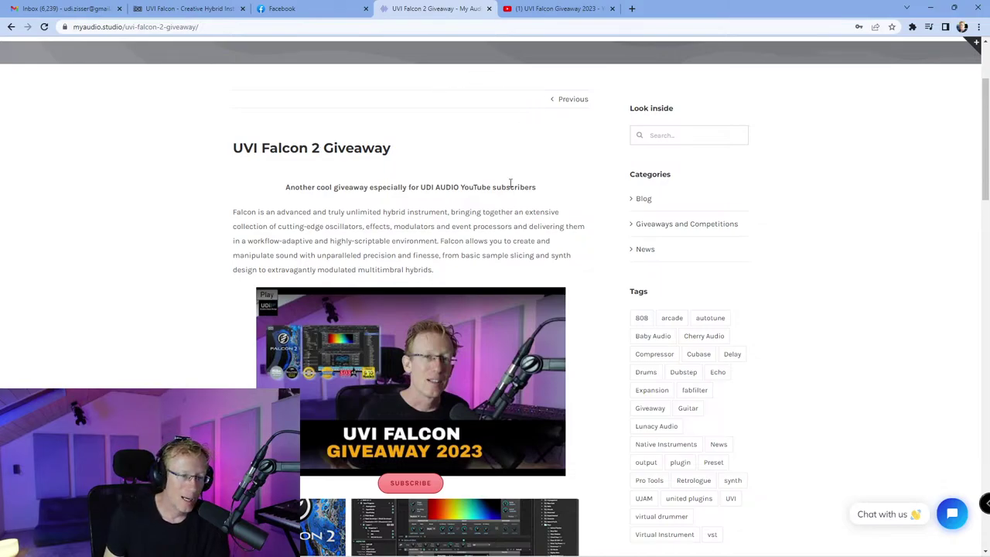
{"action": "scroll", "coordinate": [513, 186], "scroll_direction": "up", "scroll_amount": 3}
{"action": "mouse_move", "coordinate": [415, 175]}
{"action": "scroll", "coordinate": [414, 248], "scroll_direction": "down", "scroll_amount": 4}
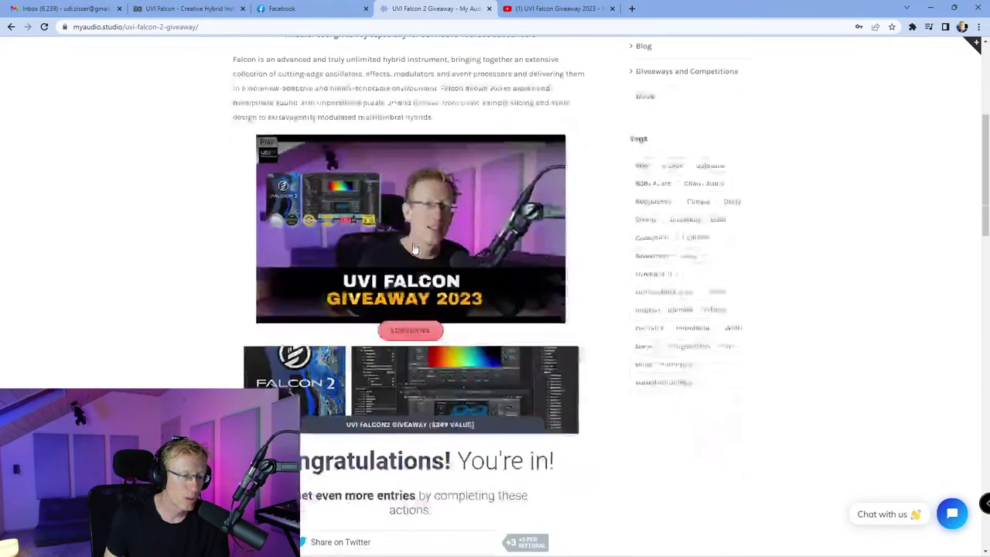
{"action": "scroll", "coordinate": [413, 242], "scroll_direction": "up", "scroll_amount": 3}
{"action": "scroll", "coordinate": [414, 242], "scroll_direction": "up", "scroll_amount": 2}
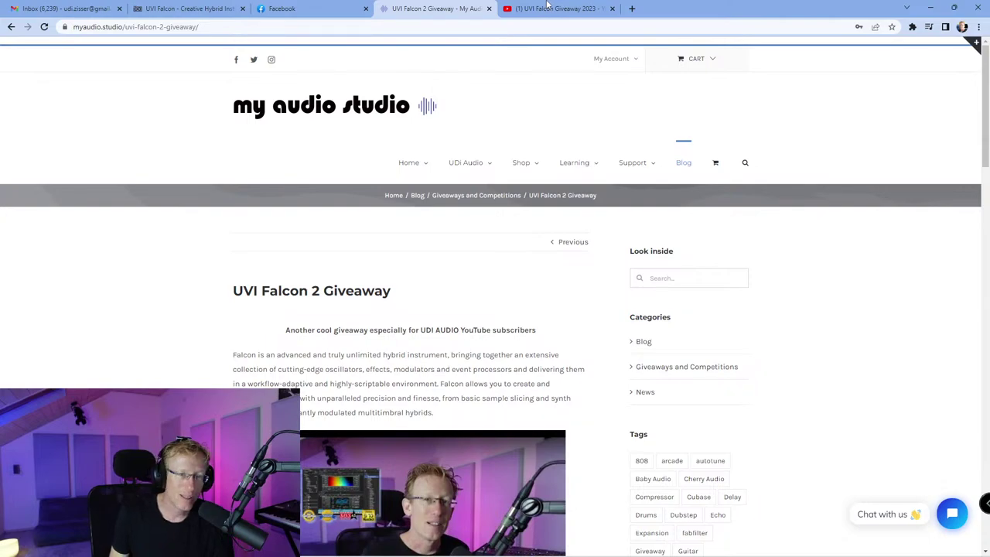
Step: Review the UVI Falcon Giveaway 2023 video page on YouTube, including its Super Thanks purchase options
{"action": "left_click", "coordinate": [547, 7]}
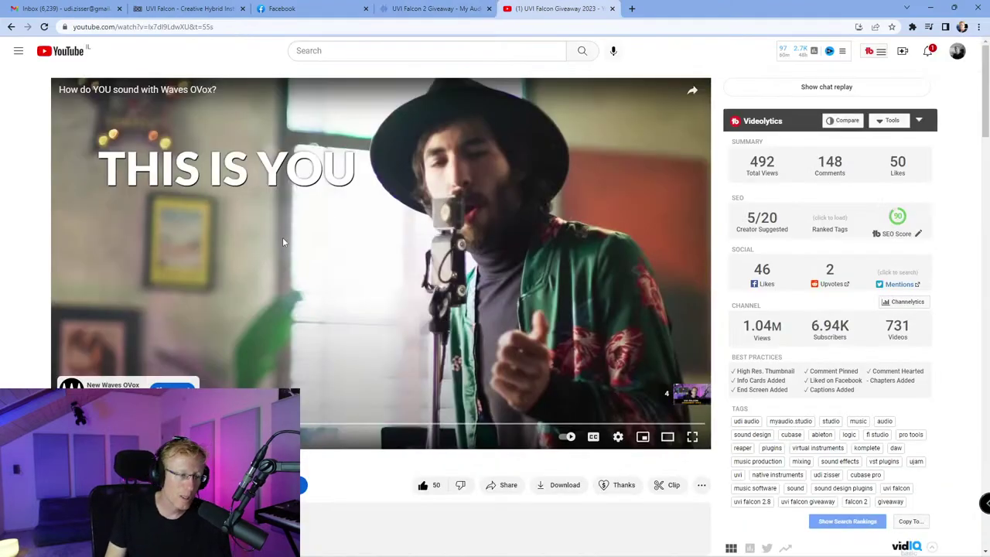
{"action": "scroll", "coordinate": [291, 262], "scroll_direction": "down", "scroll_amount": 3}
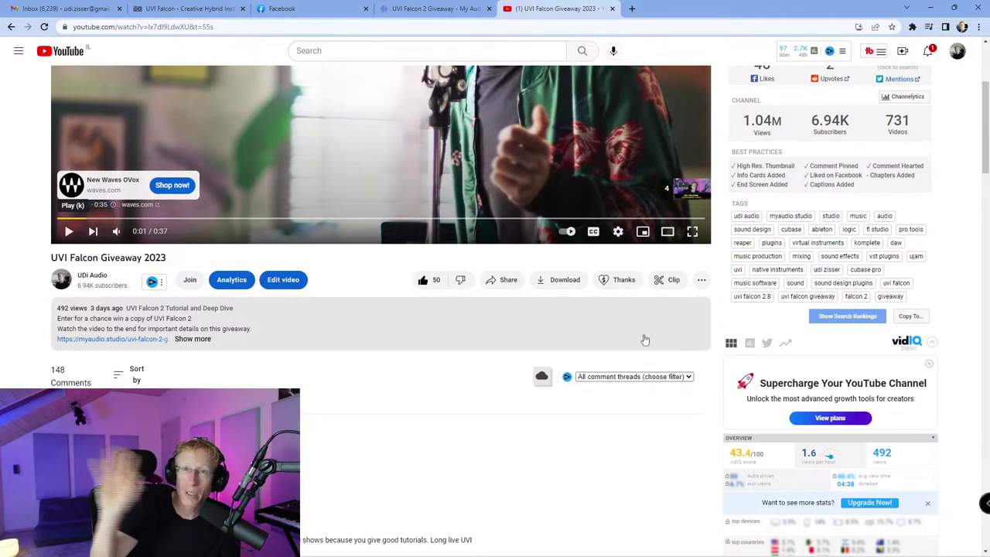
{"action": "left_click", "coordinate": [619, 280]}
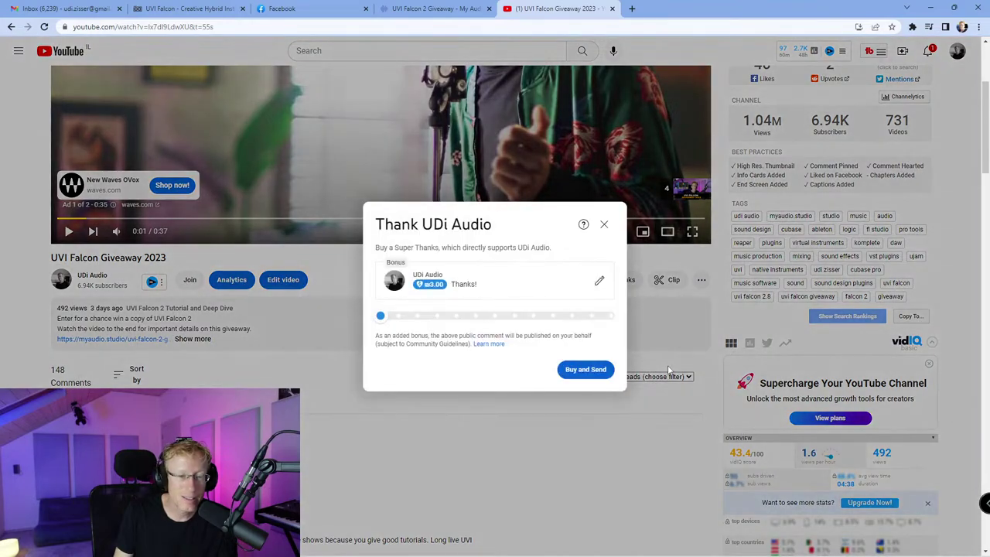
{"action": "left_click_drag", "start_coordinate": [380, 315], "coordinate": [300, 328]}
{"action": "left_click", "coordinate": [603, 227]}
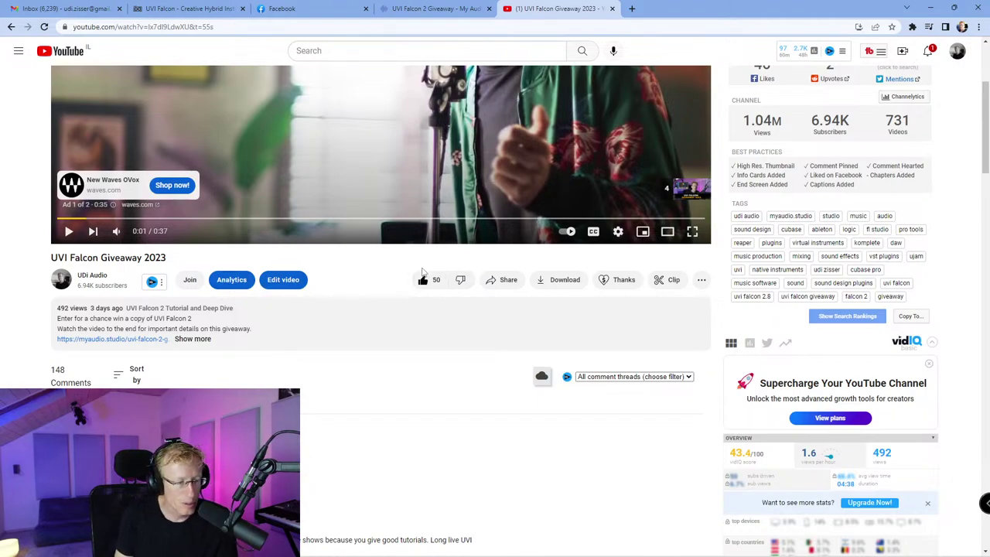
{"action": "scroll", "coordinate": [343, 334], "scroll_direction": "up", "scroll_amount": 3}
{"action": "scroll", "coordinate": [202, 341], "scroll_direction": "down", "scroll_amount": 2}
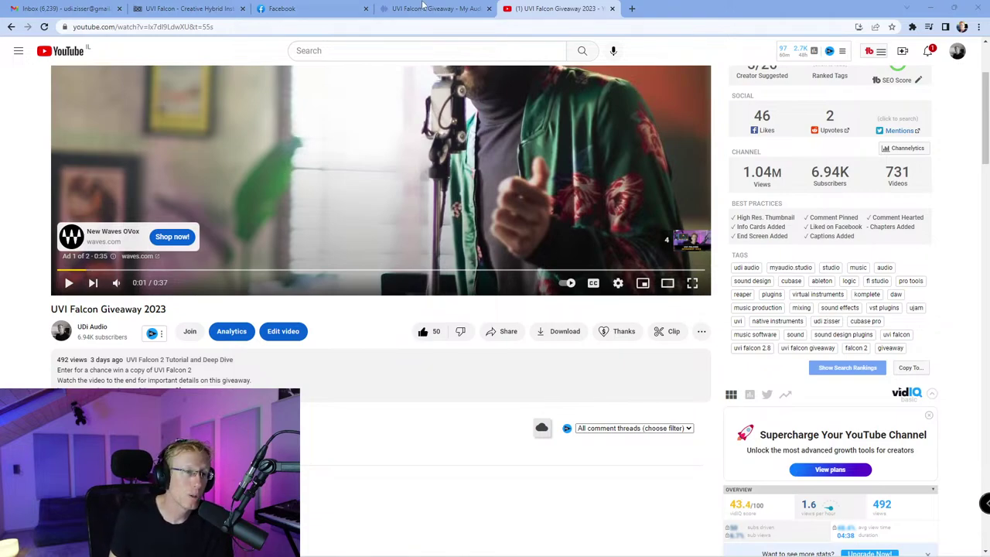
Step: Go to the My Audio Studio home page and look through its shop brands and giveaway banner
{"action": "mouse_move", "coordinate": [423, 5]}
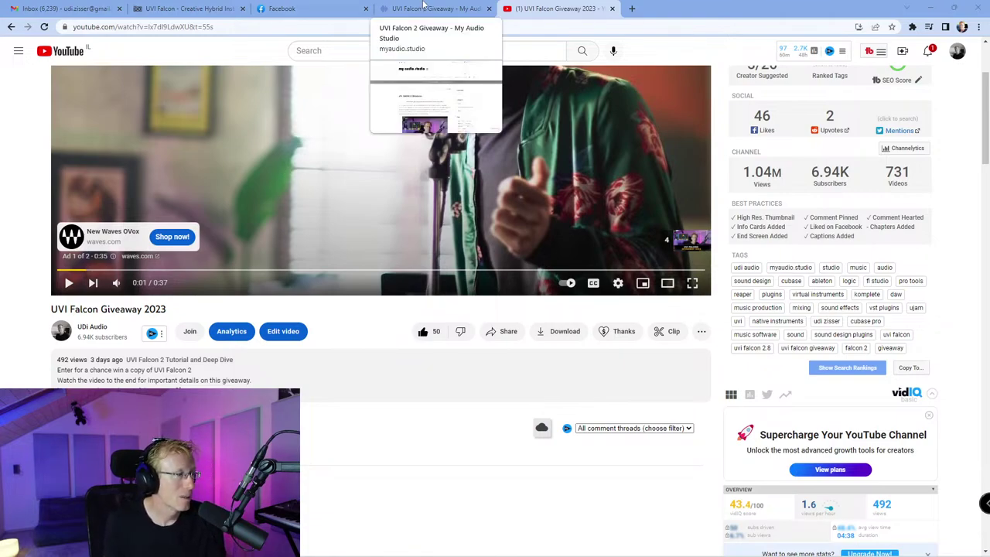
{"action": "left_click", "coordinate": [469, 5]}
{"action": "left_click", "coordinate": [546, 7]}
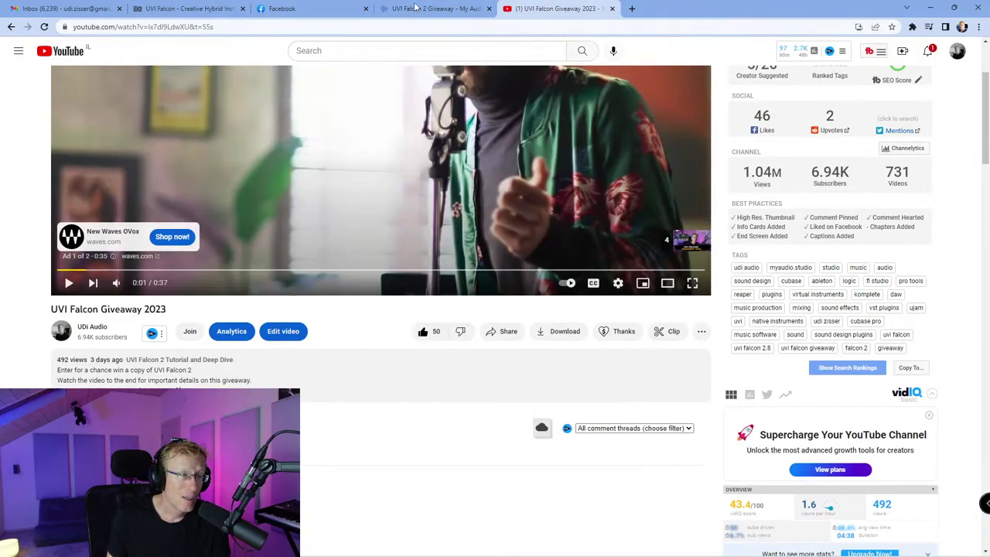
{"action": "left_click", "coordinate": [422, 7]}
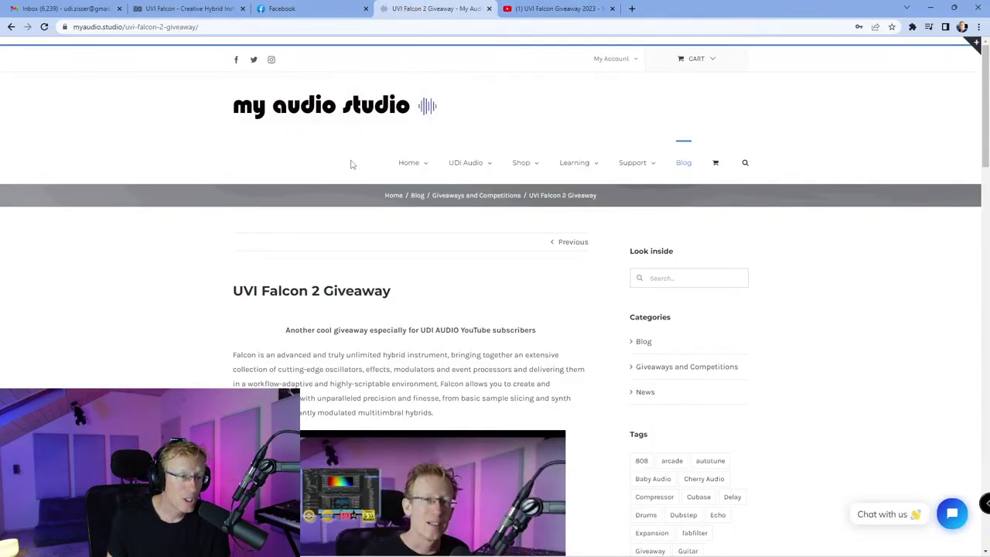
{"action": "left_click", "coordinate": [404, 114]}
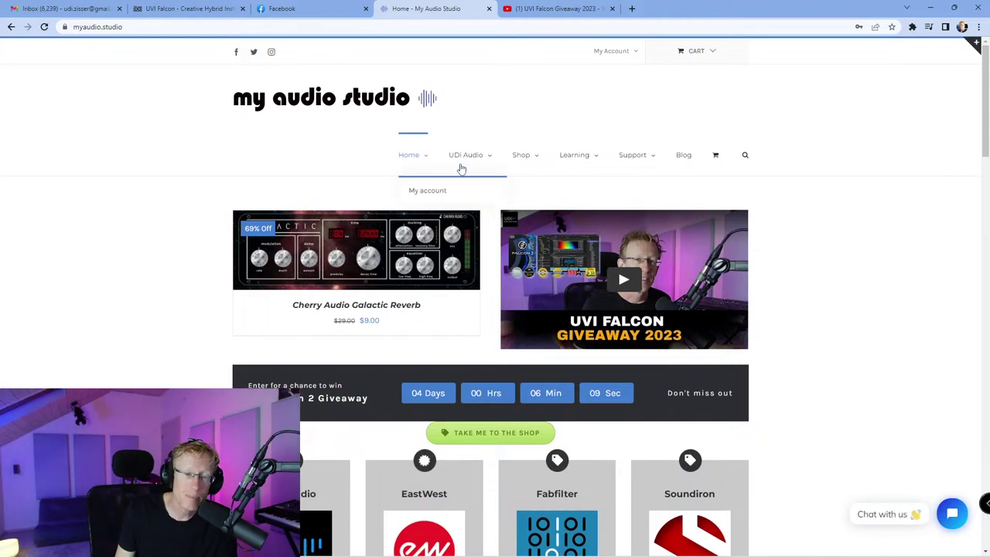
{"action": "scroll", "coordinate": [480, 248], "scroll_direction": "down", "scroll_amount": 3}
{"action": "scroll", "coordinate": [507, 306], "scroll_direction": "down", "scroll_amount": 3}
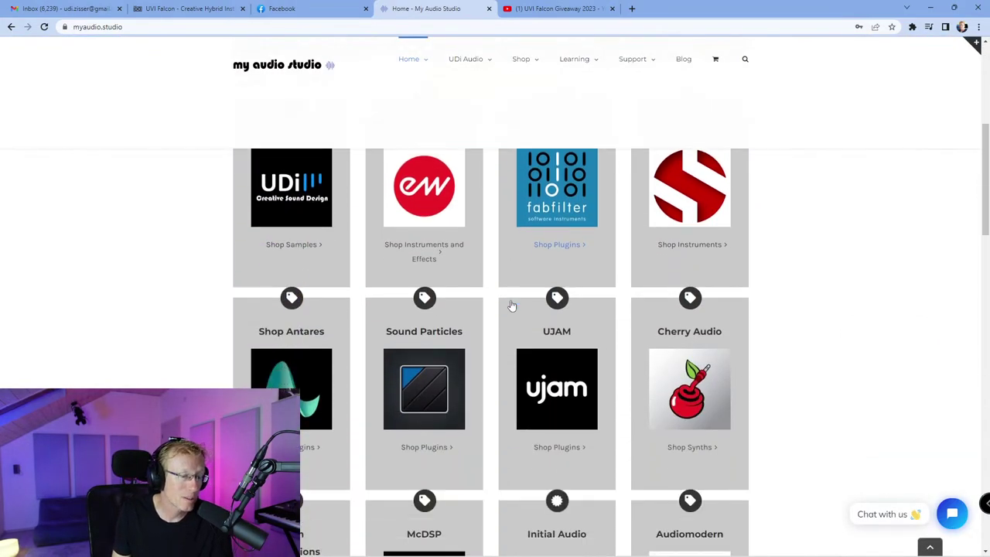
{"action": "scroll", "coordinate": [512, 304], "scroll_direction": "up", "scroll_amount": 3}
{"action": "scroll", "coordinate": [510, 302], "scroll_direction": "up", "scroll_amount": 4}
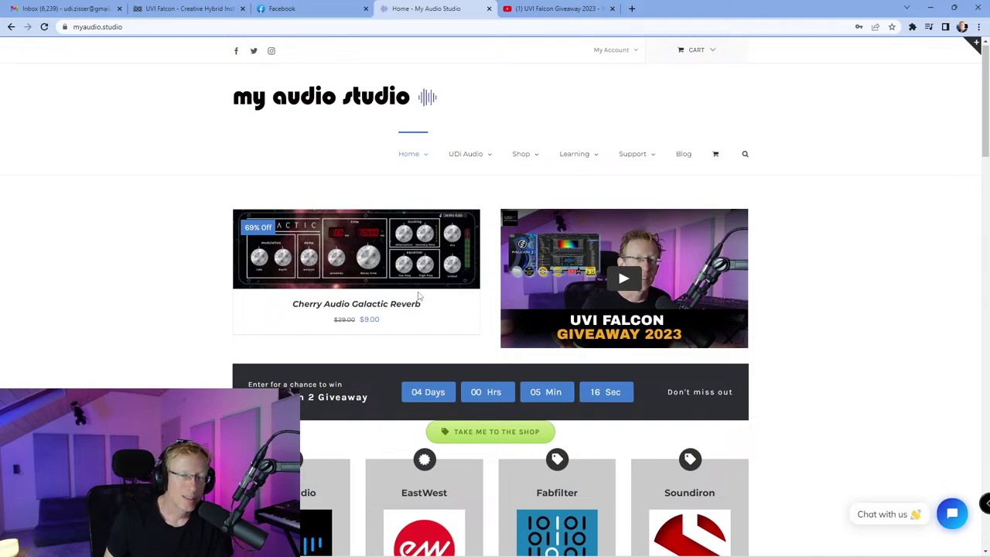
Step: Switch back to Falcon, examine the Sample and Synthesis oscillator types, and return to the soundbank list
{"action": "left_click", "coordinate": [933, 7]}
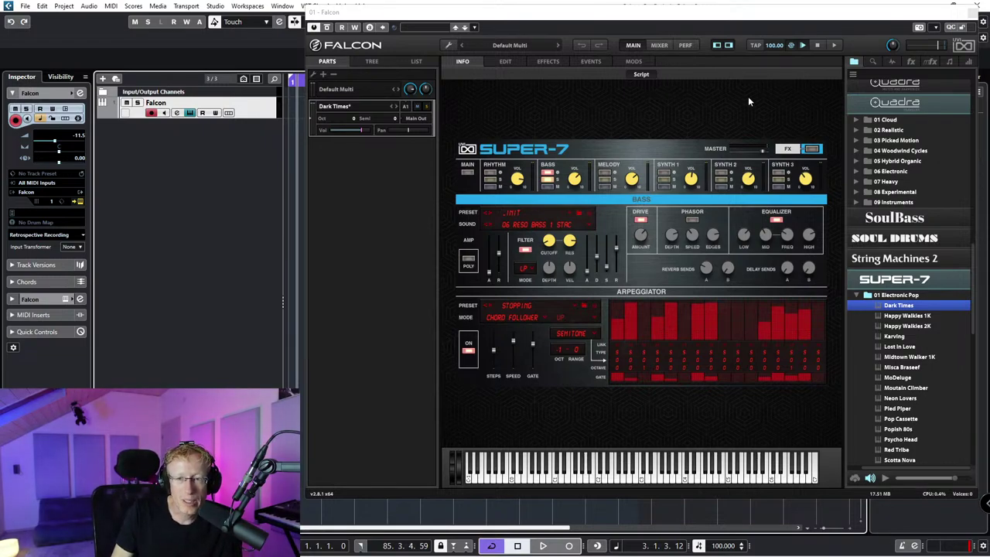
{"action": "left_click", "coordinate": [693, 15]}
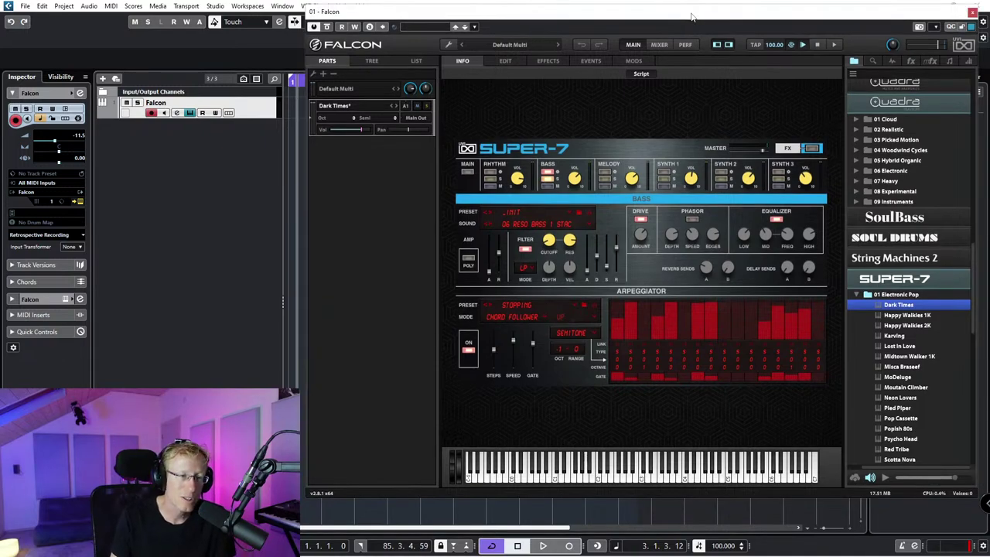
{"action": "left_click", "coordinate": [892, 61]}
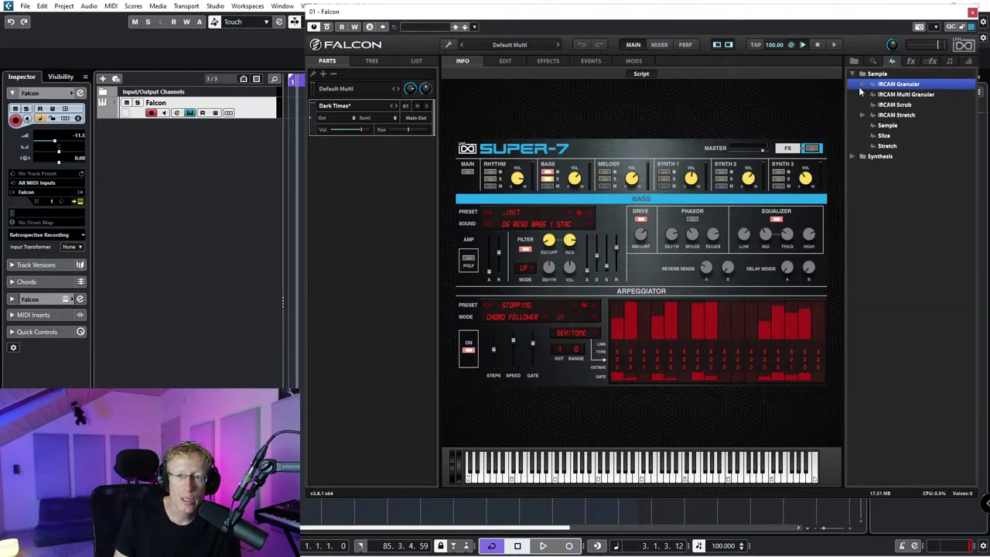
{"action": "left_click", "coordinate": [853, 157]}
{"action": "left_click_drag", "start_coordinate": [888, 145], "coordinate": [897, 217]}
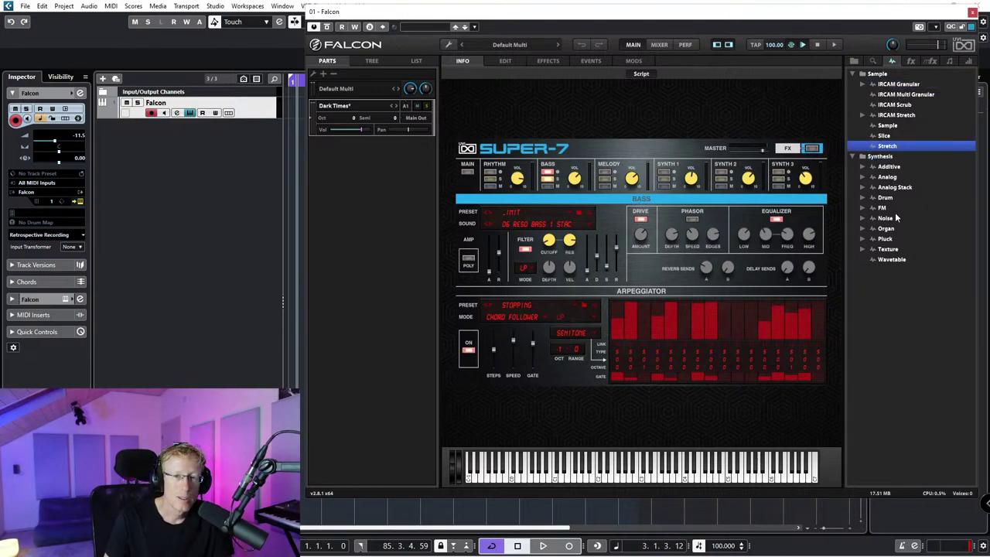
{"action": "left_click", "coordinate": [852, 74]}
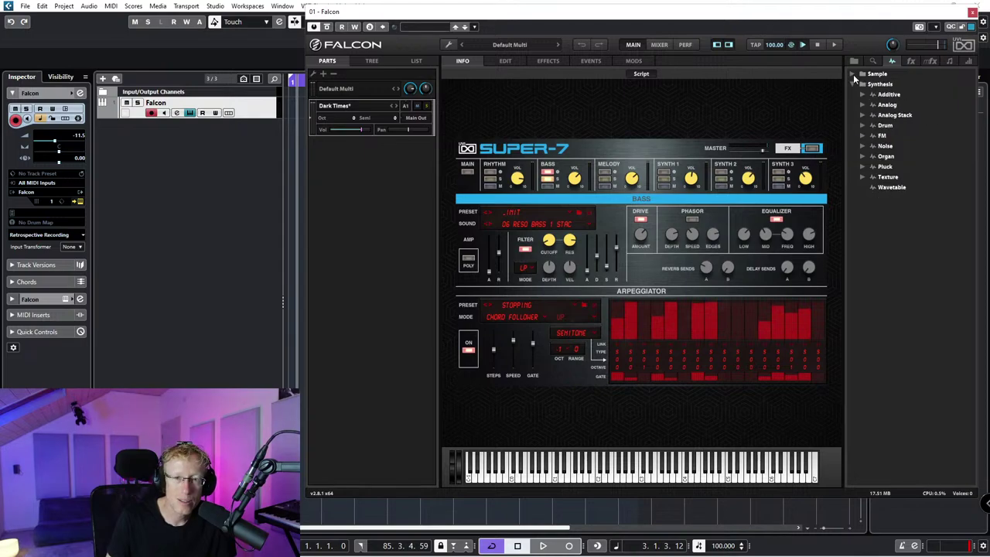
{"action": "left_click", "coordinate": [852, 84]}
{"action": "left_click", "coordinate": [854, 60]}
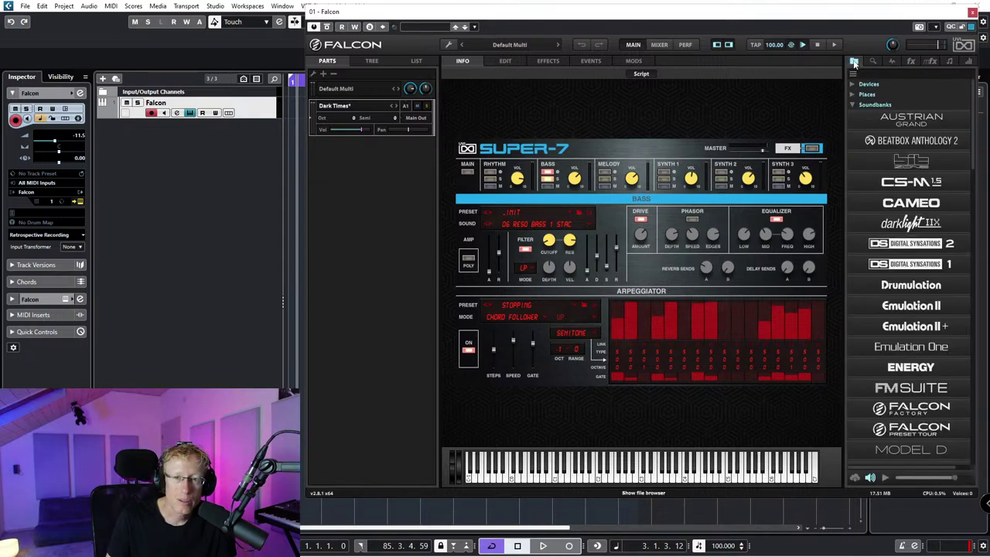
Step: Expand the Quadra soundbank listed directly below Program 24 and check the presets in its 05 Metal Cycles folder
{"action": "scroll", "coordinate": [918, 263], "scroll_direction": "down", "scroll_amount": 7}
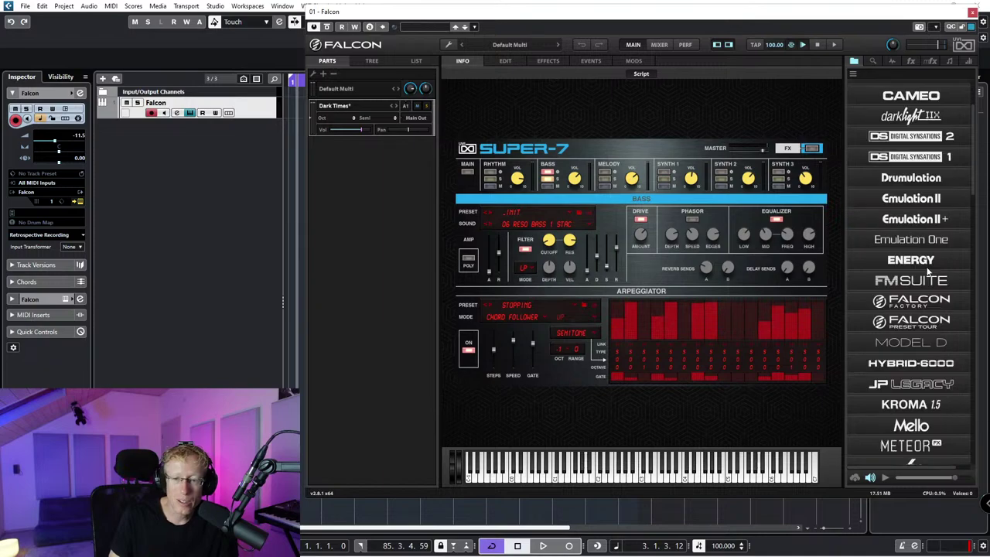
{"action": "scroll", "coordinate": [928, 267], "scroll_direction": "down", "scroll_amount": 10}
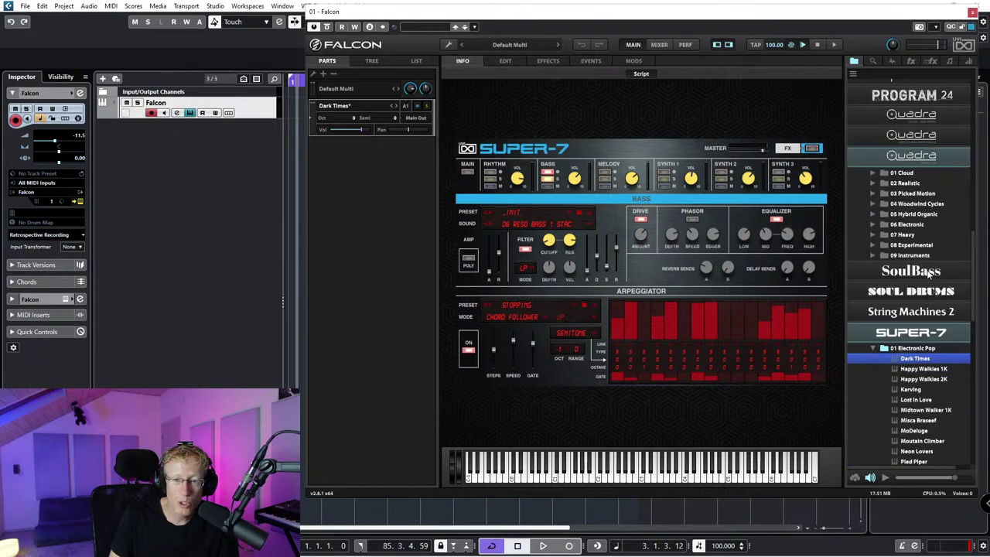
{"action": "left_click", "coordinate": [913, 116]}
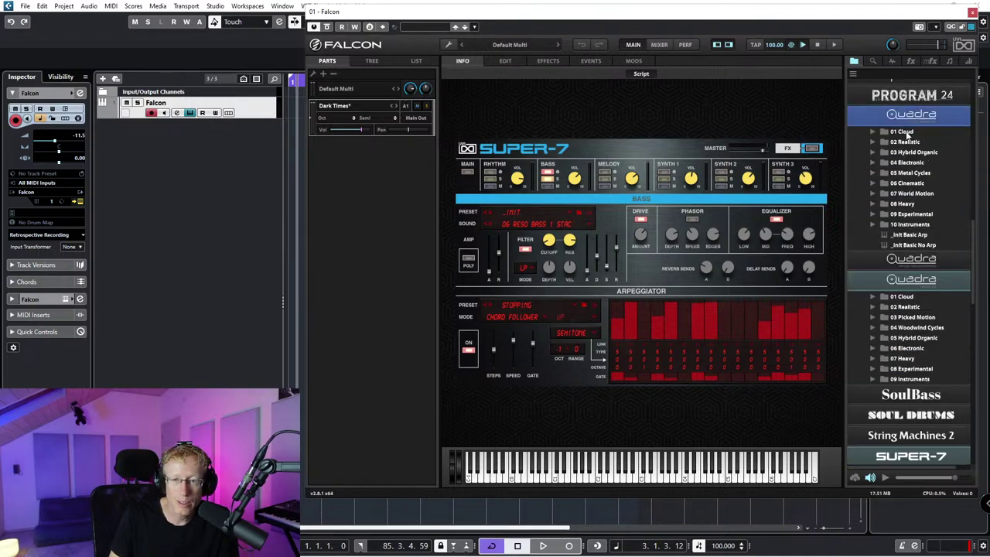
{"action": "left_click", "coordinate": [905, 146]}
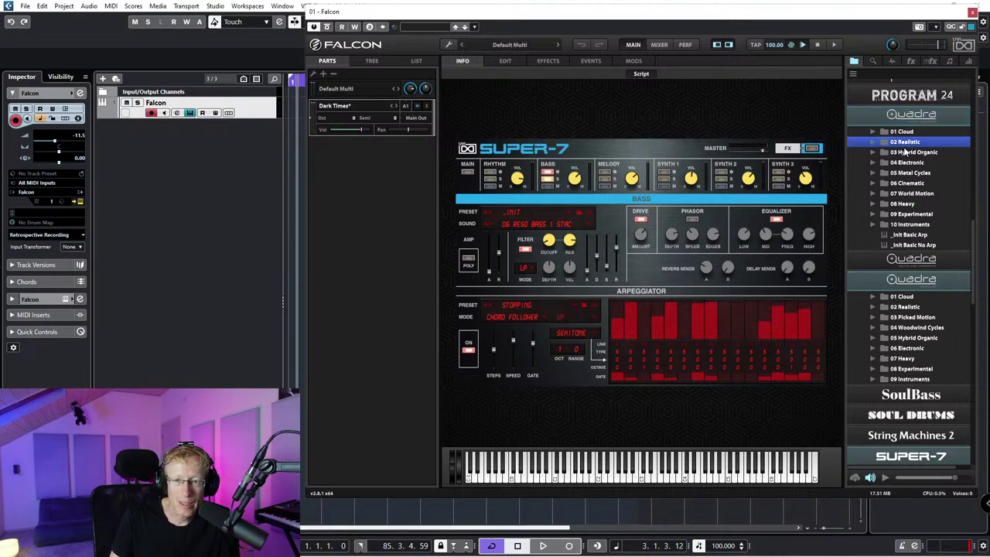
{"action": "left_click", "coordinate": [873, 173]}
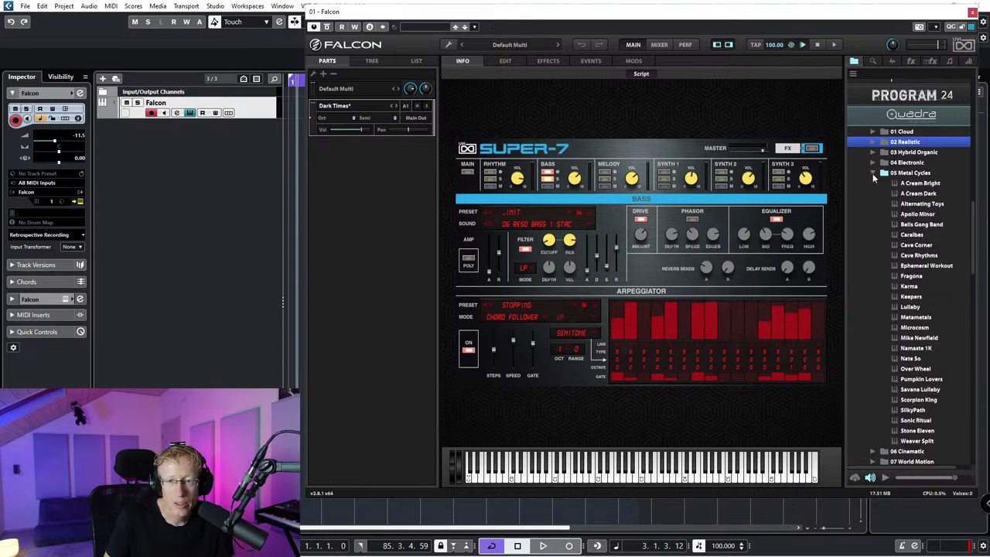
{"action": "left_click", "coordinate": [874, 174]}
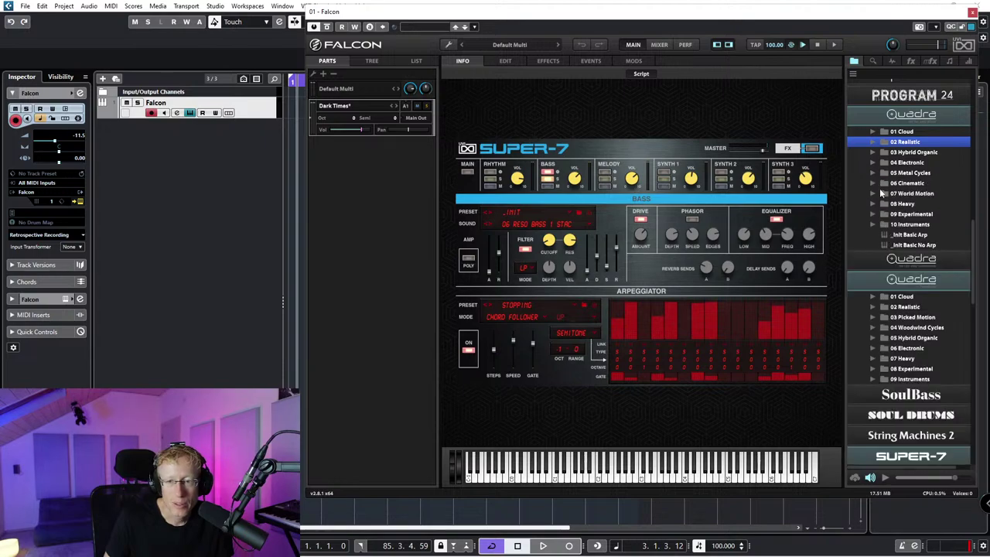
Step: Load the Ancient preset from the 07 World Motion folder of the Quadra soundbank
{"action": "left_click", "coordinate": [898, 194]}
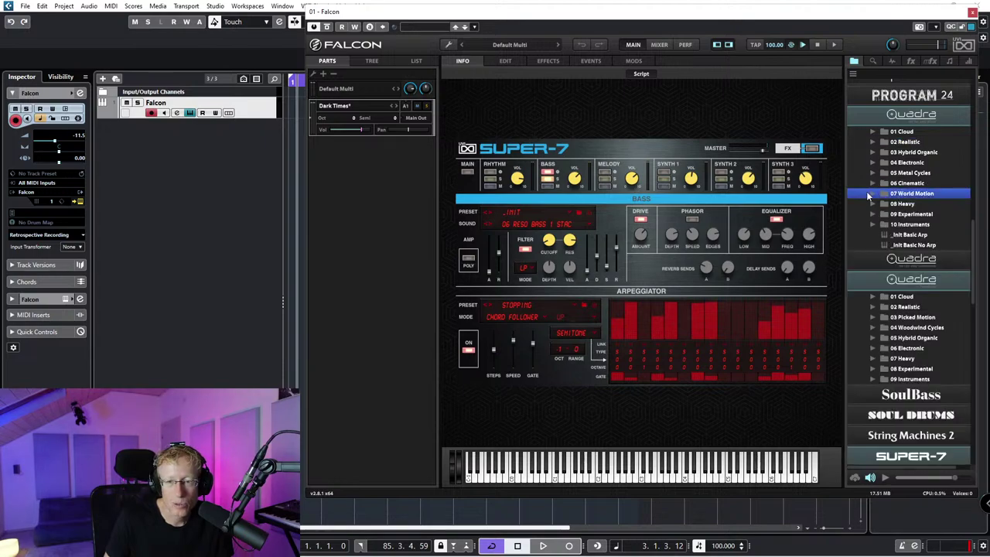
{"action": "left_click", "coordinate": [872, 194]}
{"action": "double_click", "coordinate": [907, 204]}
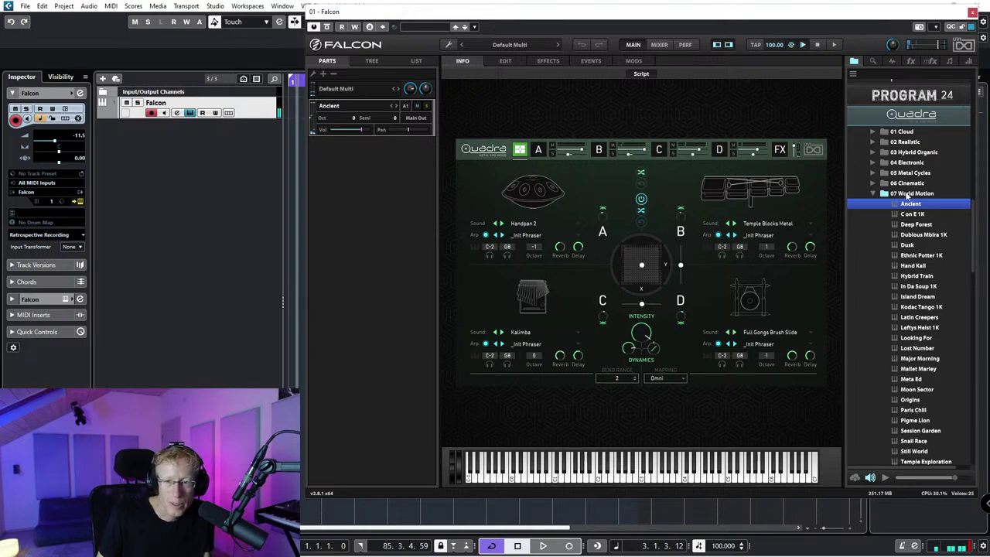
Step: Audition the Acidish preset from Quadra's 04 Electronic folder, and load AB Road from 03 Hybrid Organic
{"action": "left_click", "coordinate": [872, 164]}
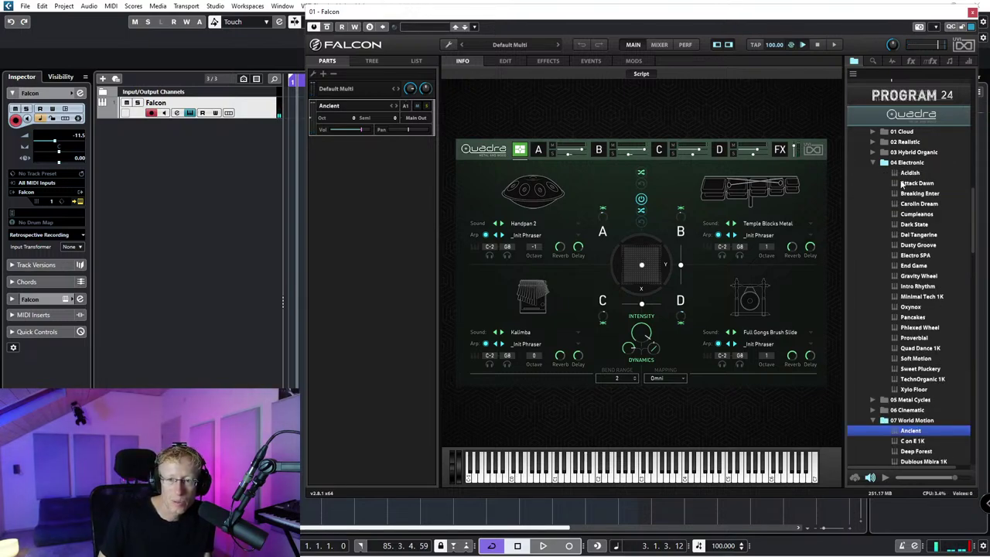
{"action": "double_click", "coordinate": [903, 174]}
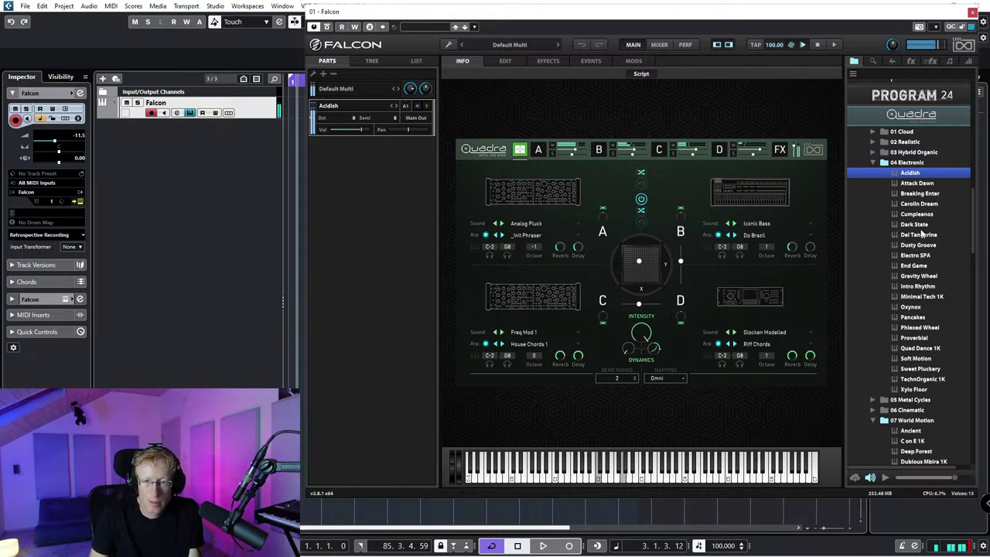
{"action": "left_click", "coordinate": [873, 153]}
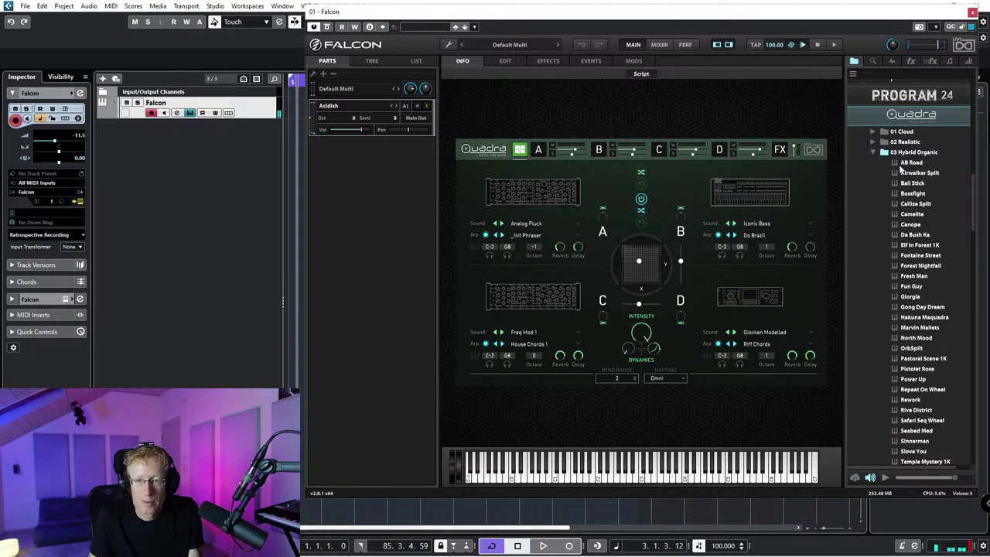
{"action": "double_click", "coordinate": [911, 162]}
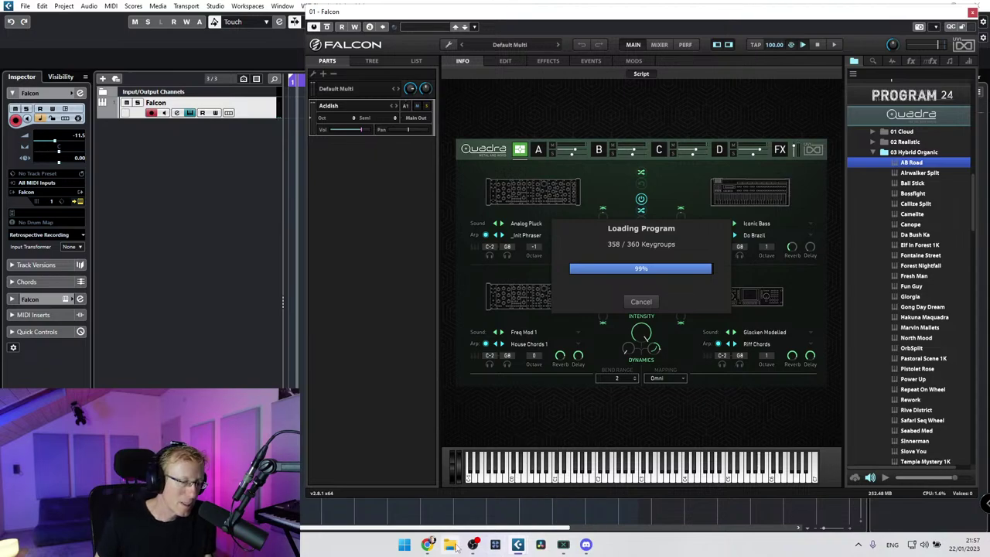
Step: Switch to Chrome and read the What's New section of the UVI Falcon 2 product page
{"action": "mouse_move", "coordinate": [427, 543]}
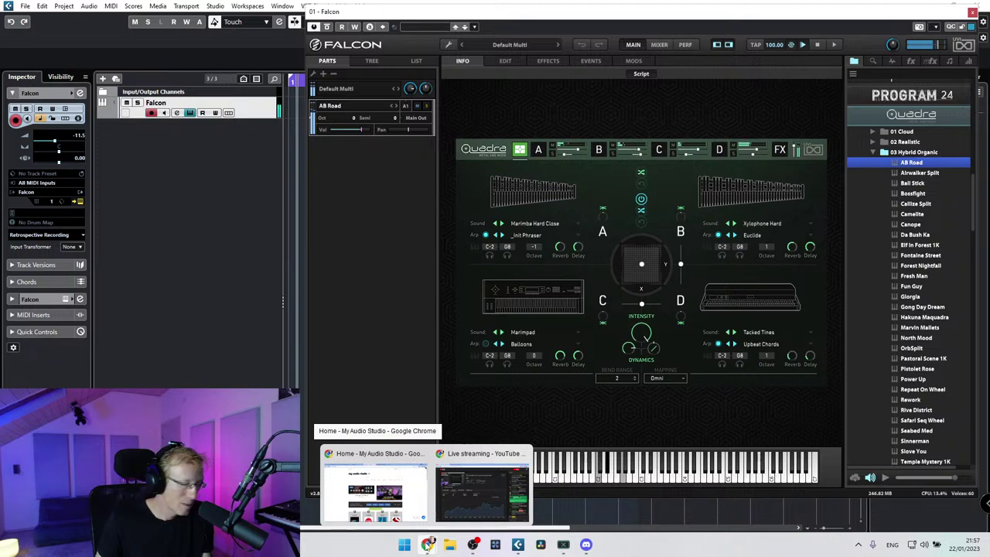
{"action": "key", "text": "Escape"}
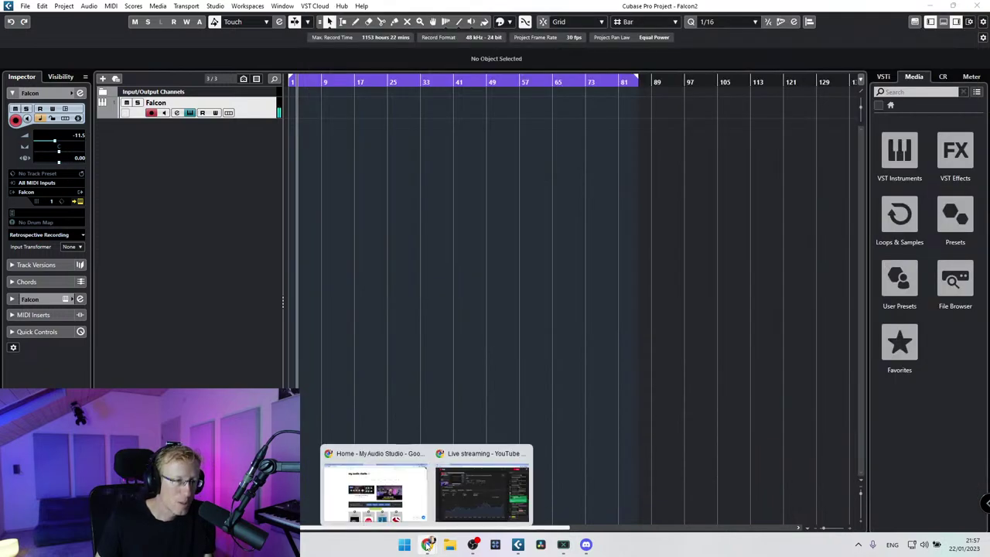
{"action": "left_click", "coordinate": [406, 471]}
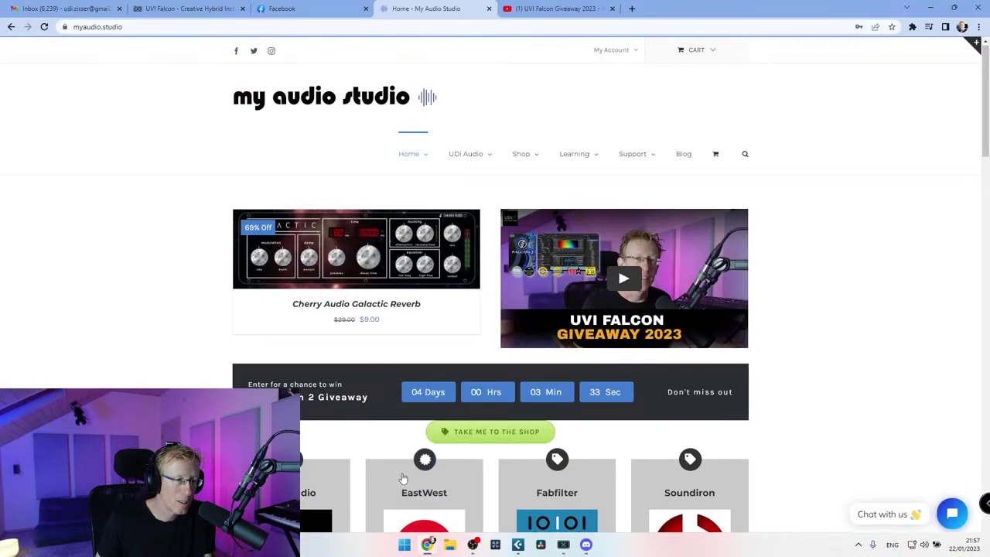
{"action": "left_click", "coordinate": [205, 8]}
{"action": "scroll", "coordinate": [415, 232], "scroll_direction": "up", "scroll_amount": 4}
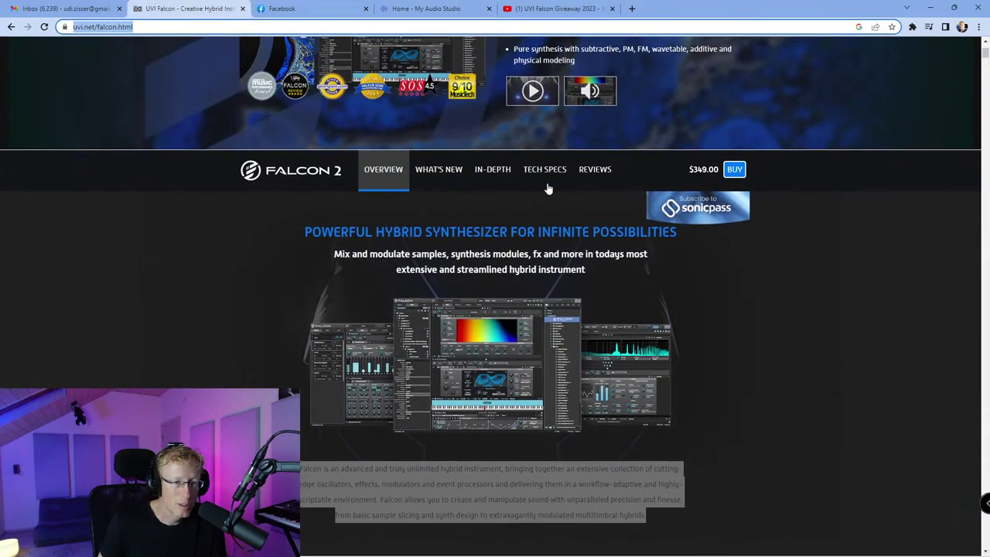
{"action": "scroll", "coordinate": [593, 194], "scroll_direction": "down", "scroll_amount": 15}
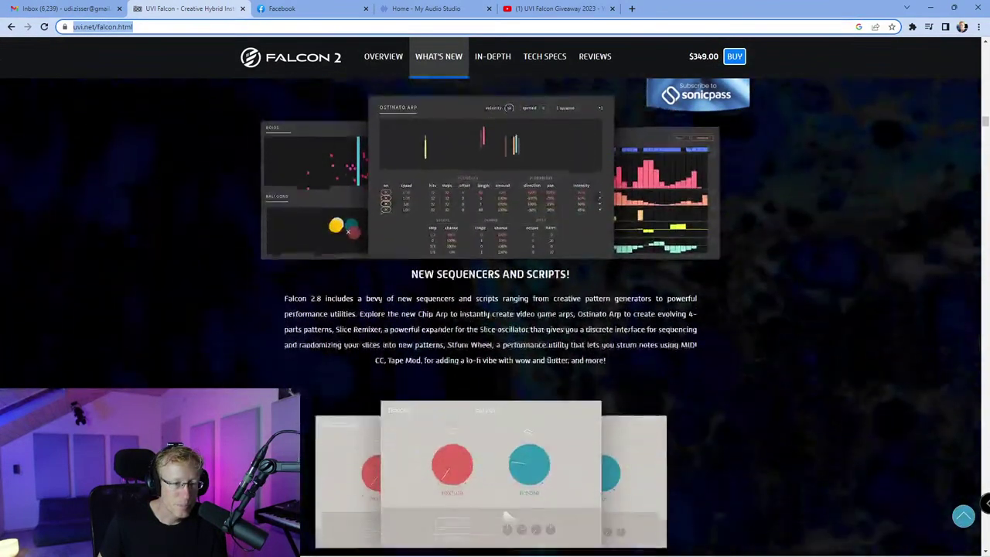
{"action": "scroll", "coordinate": [495, 309], "scroll_direction": "up", "scroll_amount": 5}
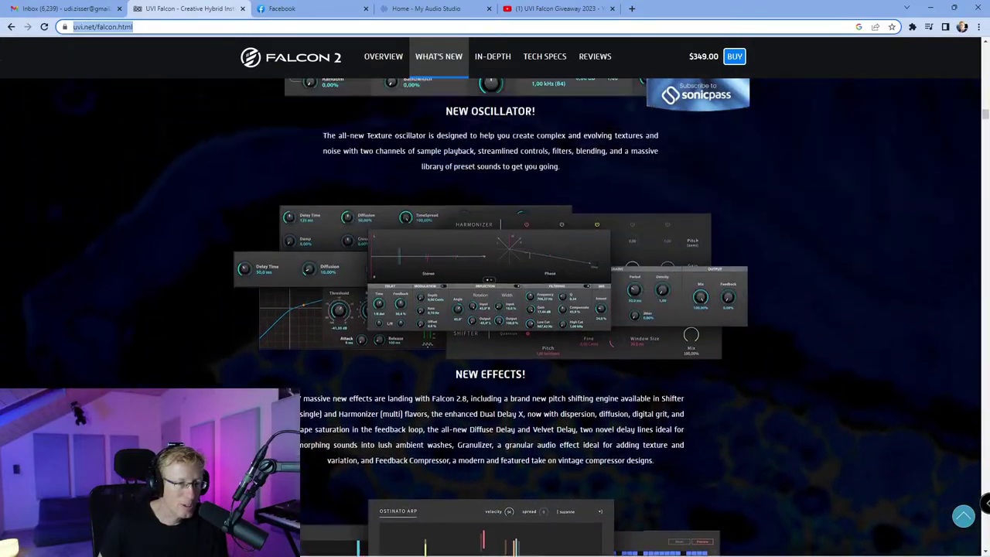
{"action": "scroll", "coordinate": [495, 309], "scroll_direction": "up", "scroll_amount": 2}
{"action": "scroll", "coordinate": [495, 310], "scroll_direction": "down", "scroll_amount": 5}
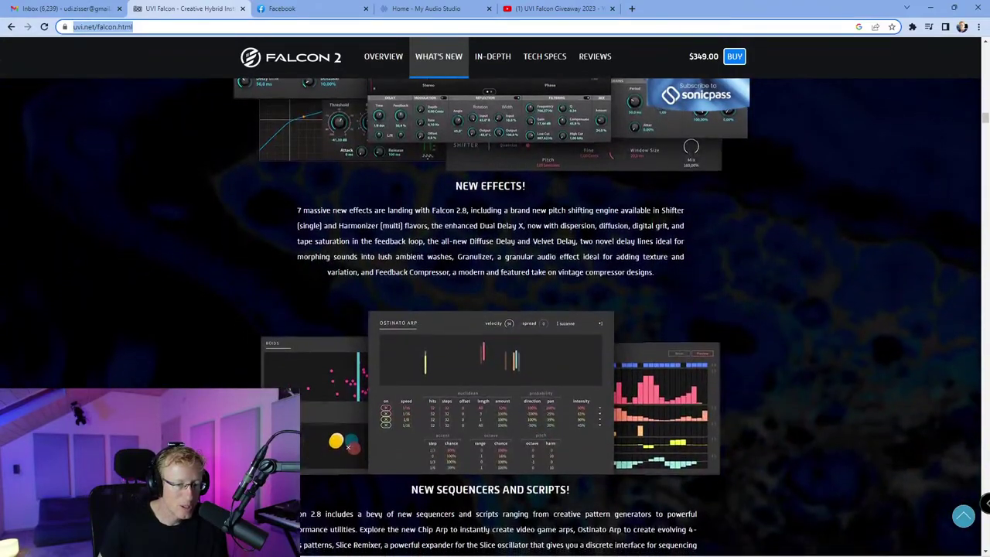
{"action": "scroll", "coordinate": [597, 200], "scroll_direction": "down", "scroll_amount": 10}
{"action": "scroll", "coordinate": [597, 200], "scroll_direction": "up", "scroll_amount": 5}
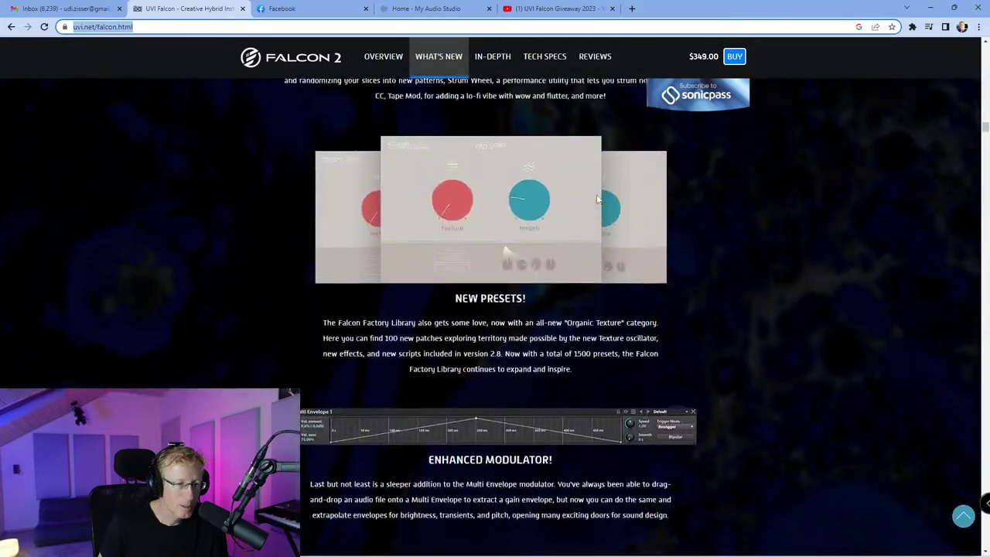
Step: Look through the oscillator descriptions in the In-Depth section of the Falcon 2 page and return to its beginning
{"action": "scroll", "coordinate": [597, 200], "scroll_direction": "down", "scroll_amount": 15}
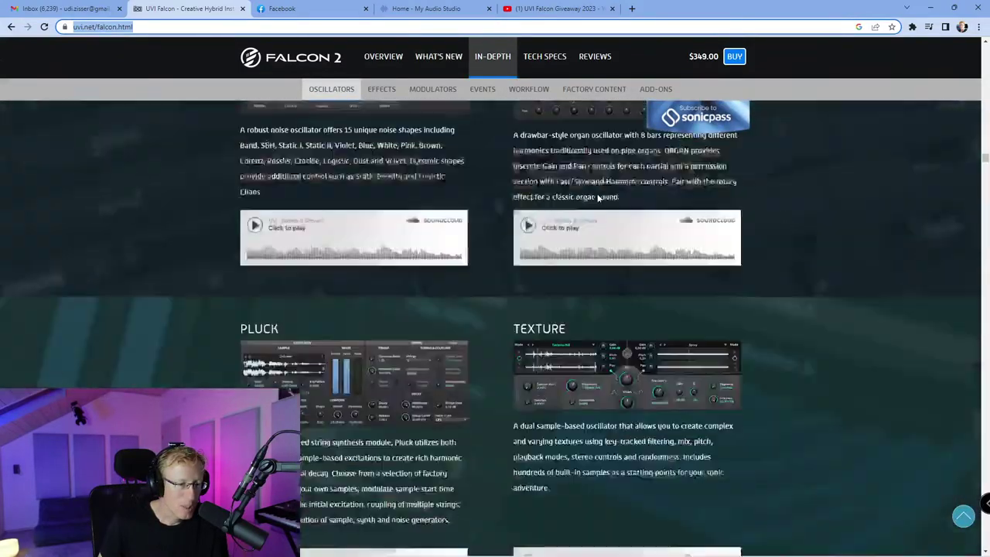
{"action": "scroll", "coordinate": [597, 200], "scroll_direction": "down", "scroll_amount": 10}
{"action": "scroll", "coordinate": [597, 200], "scroll_direction": "up", "scroll_amount": 5}
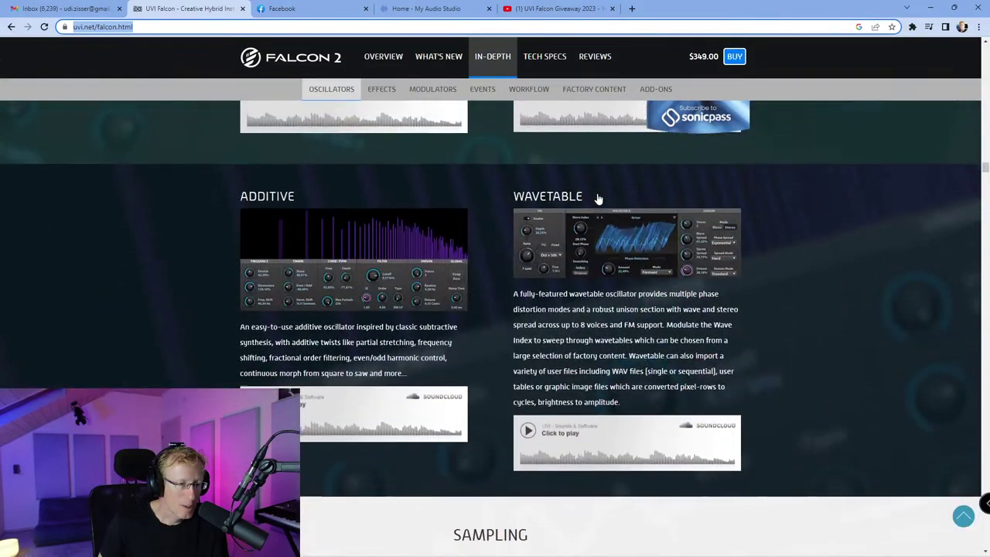
{"action": "scroll", "coordinate": [597, 200], "scroll_direction": "up", "scroll_amount": 20}
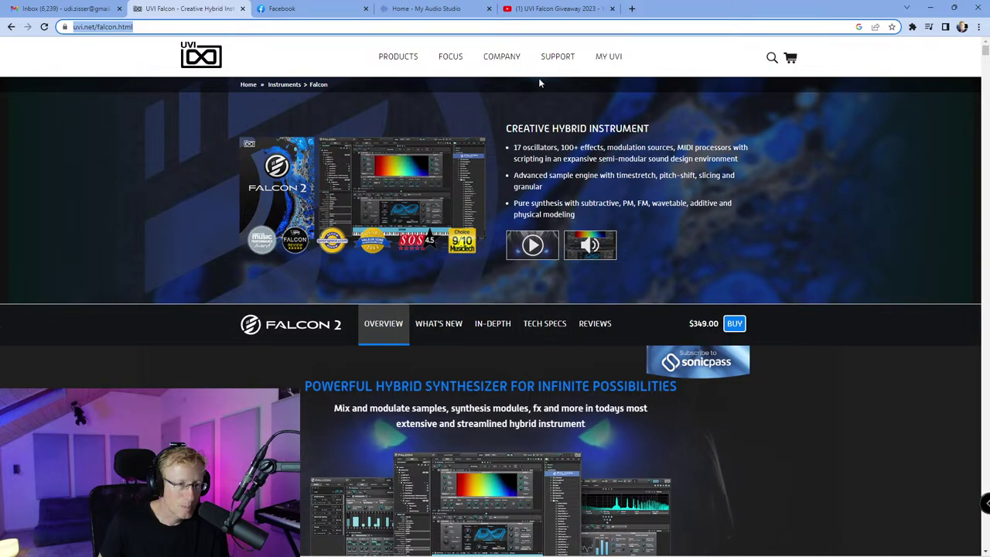
Step: Open the Falcon Expansions category of UVI's Soundware products and look through the available expansions
{"action": "mouse_move", "coordinate": [413, 58]}
{"action": "mouse_move", "coordinate": [413, 97]}
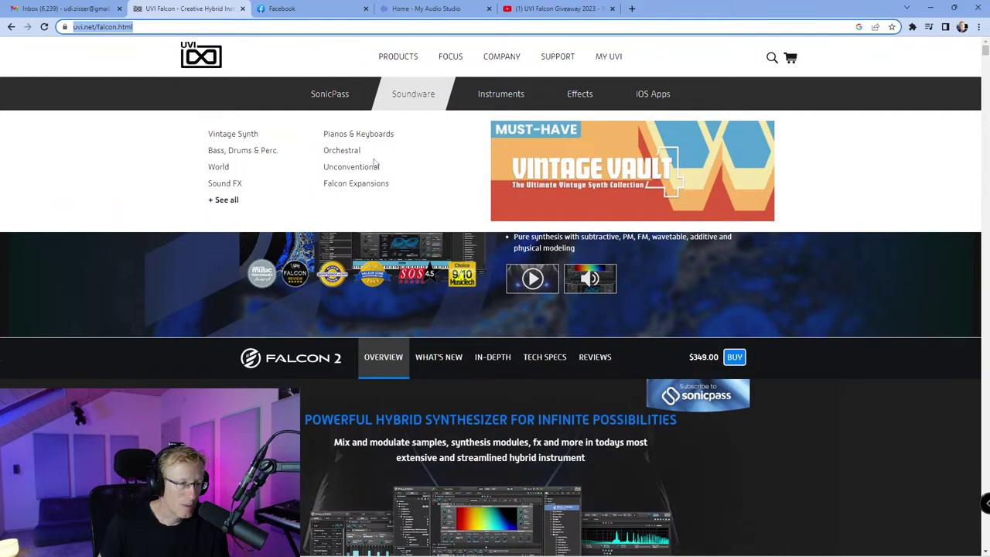
{"action": "left_click", "coordinate": [370, 188]}
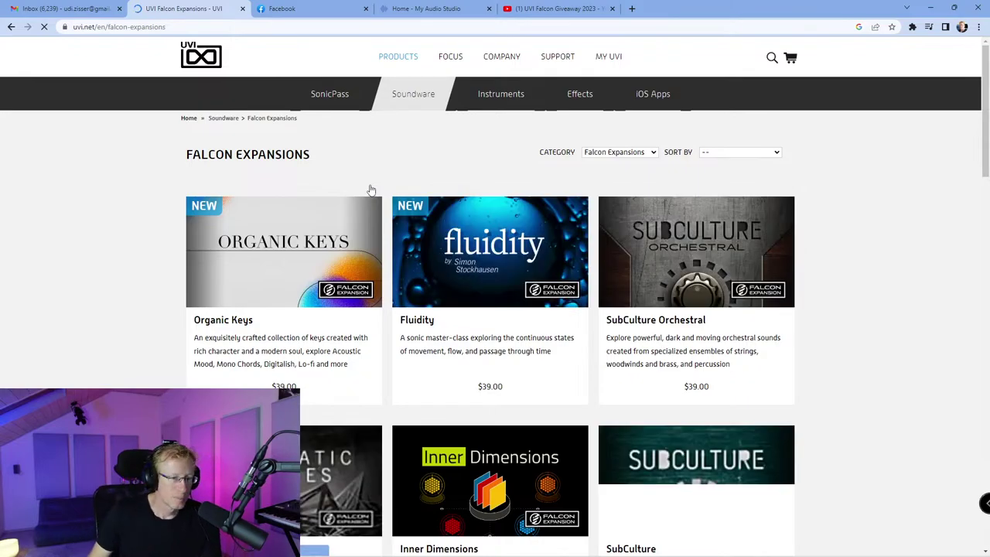
{"action": "scroll", "coordinate": [370, 190], "scroll_direction": "down", "scroll_amount": 8}
{"action": "scroll", "coordinate": [381, 229], "scroll_direction": "down", "scroll_amount": 5}
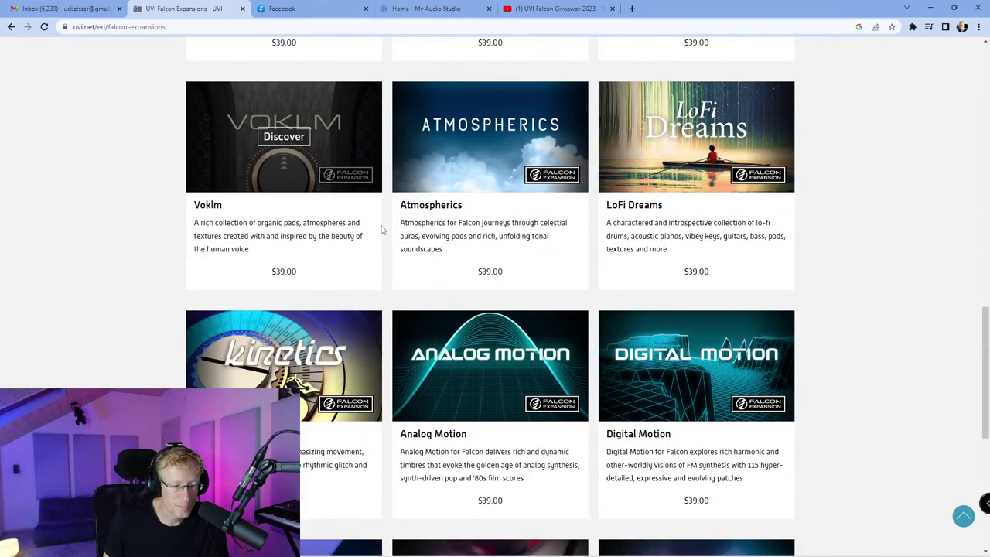
{"action": "scroll", "coordinate": [380, 229], "scroll_direction": "up", "scroll_amount": 13}
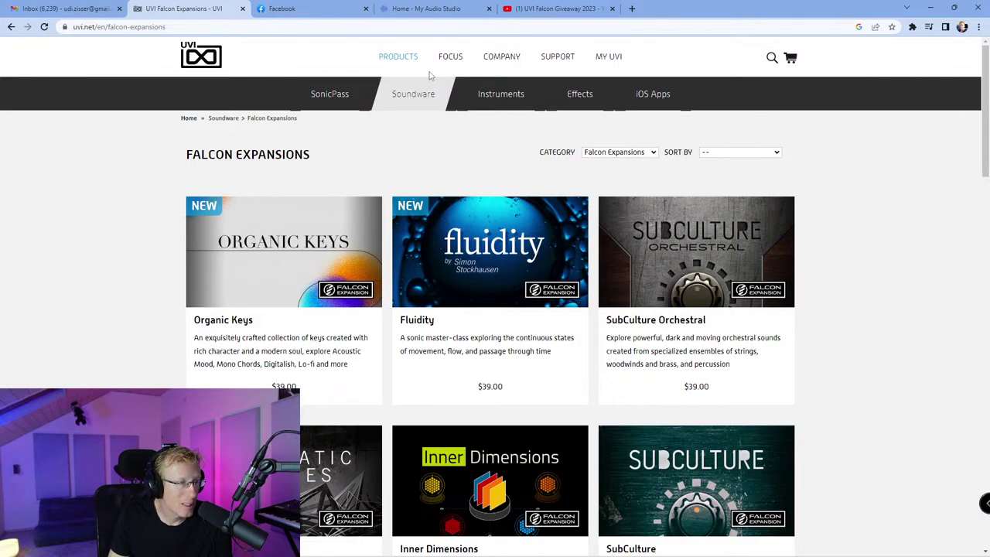
Step: View the Inner Dimensions expansion page and return to the Falcon Expansions list
{"action": "scroll", "coordinate": [417, 100], "scroll_direction": "down", "scroll_amount": 3}
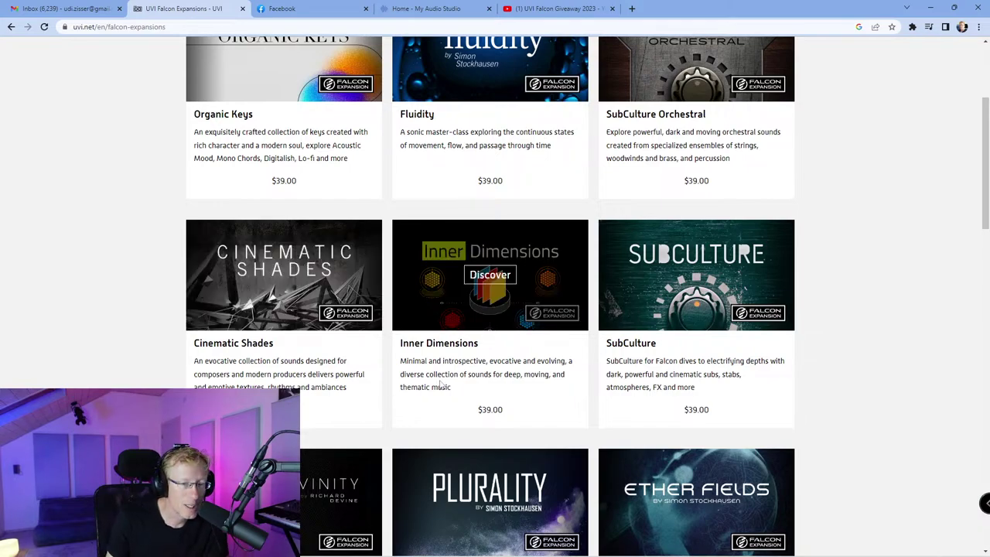
{"action": "left_click", "coordinate": [484, 266]}
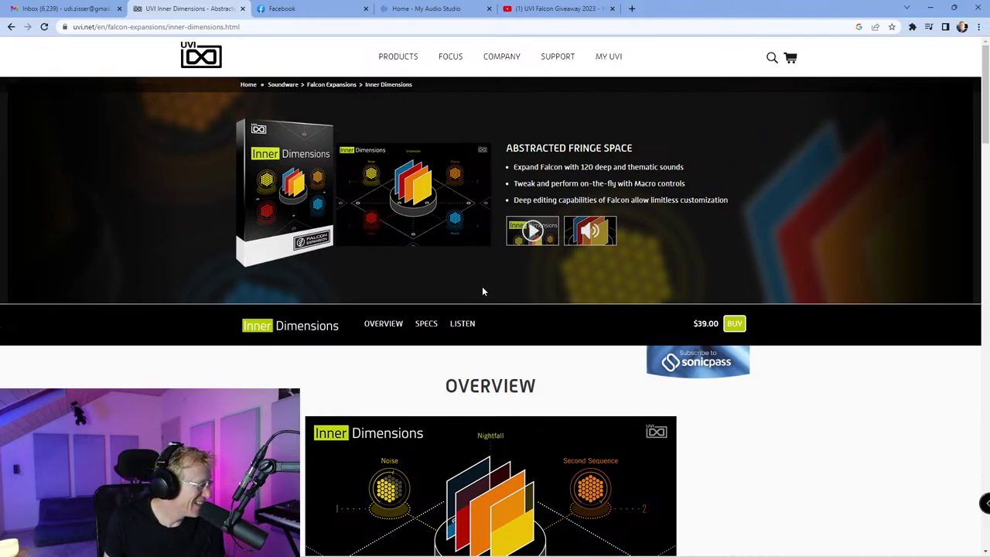
{"action": "left_click", "coordinate": [10, 27]}
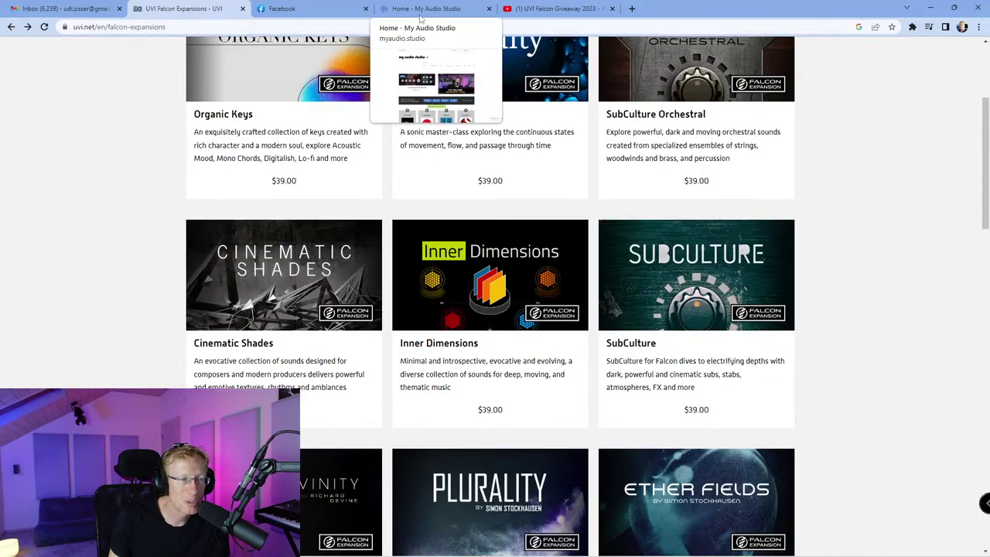
Step: Switch back to Falcon and collapse the 03 Hybrid Organic, 04 Electronic and 07 World Motion folders in the Quadra soundbank
{"action": "left_click", "coordinate": [930, 8]}
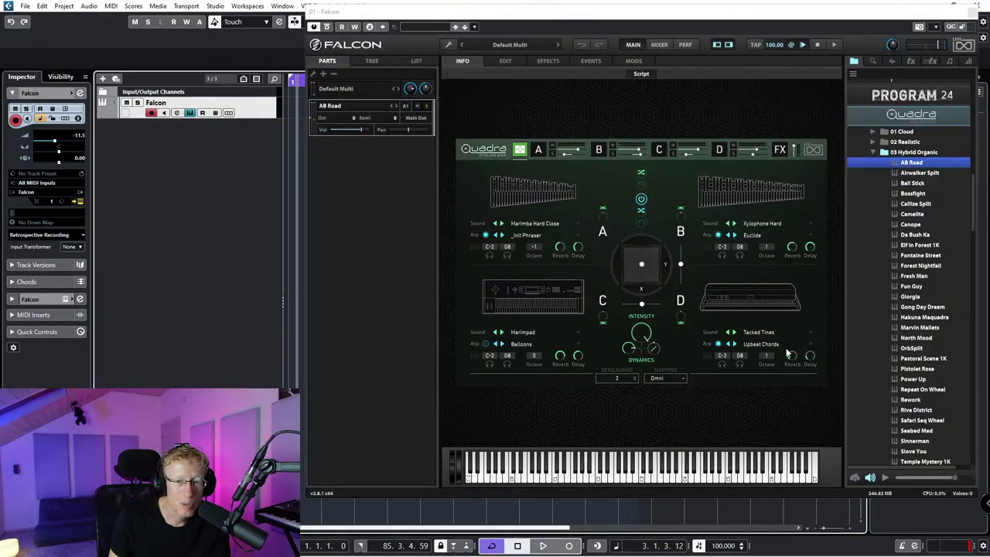
{"action": "scroll", "coordinate": [900, 219], "scroll_direction": "up", "scroll_amount": 5}
{"action": "scroll", "coordinate": [899, 213], "scroll_direction": "down", "scroll_amount": 9}
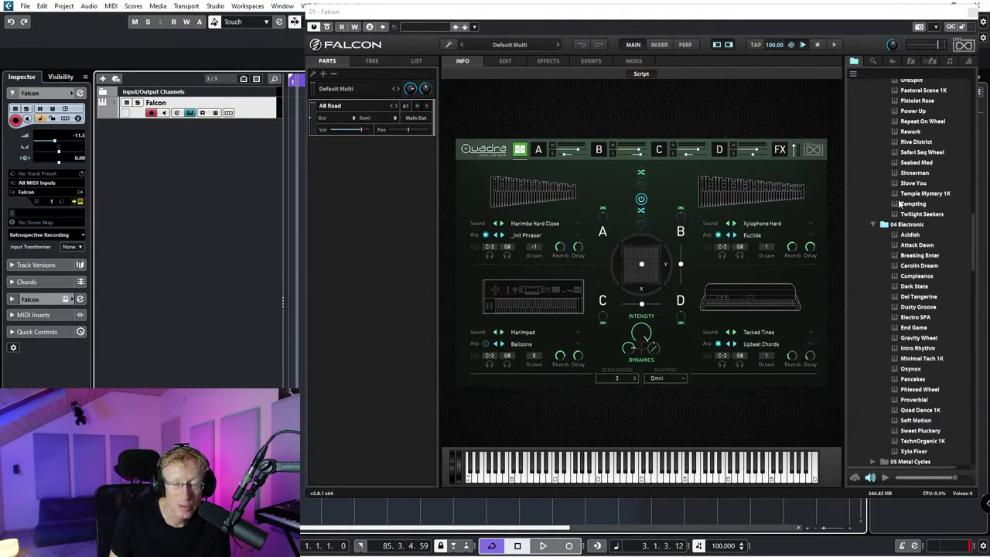
{"action": "scroll", "coordinate": [900, 202], "scroll_direction": "up", "scroll_amount": 4}
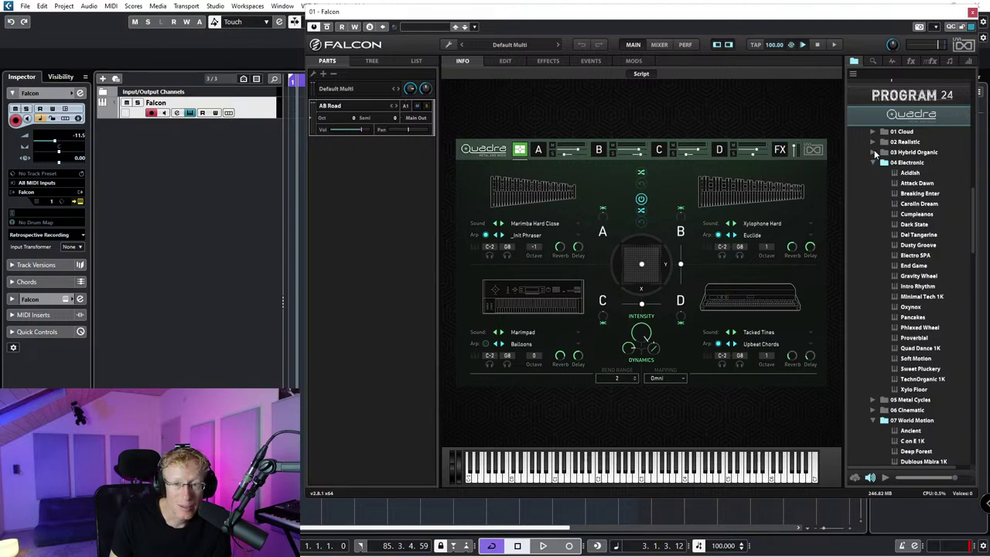
{"action": "left_click", "coordinate": [875, 152]}
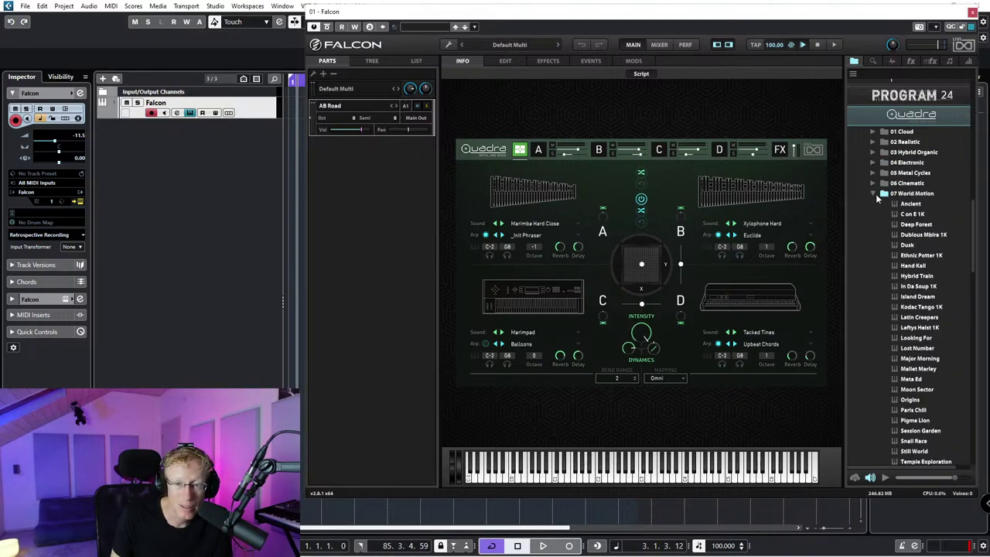
{"action": "left_click", "coordinate": [875, 193]}
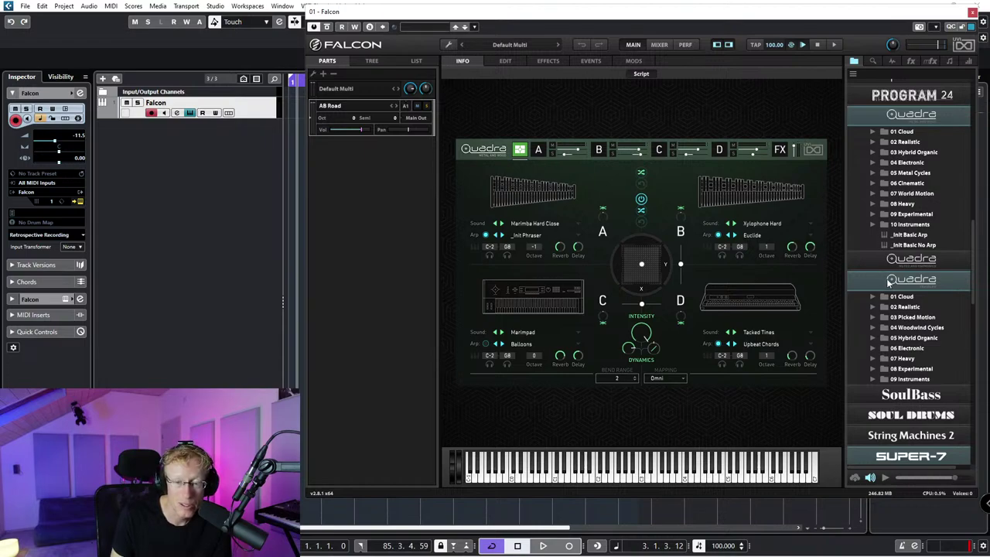
Step: Open the Falcon Preset Tour and Falcon Factory soundbanks and expand the Organic Texture 2.8 folder in the factory bank
{"action": "scroll", "coordinate": [888, 280], "scroll_direction": "down", "scroll_amount": 5}
{"action": "scroll", "coordinate": [888, 280], "scroll_direction": "up", "scroll_amount": 15}
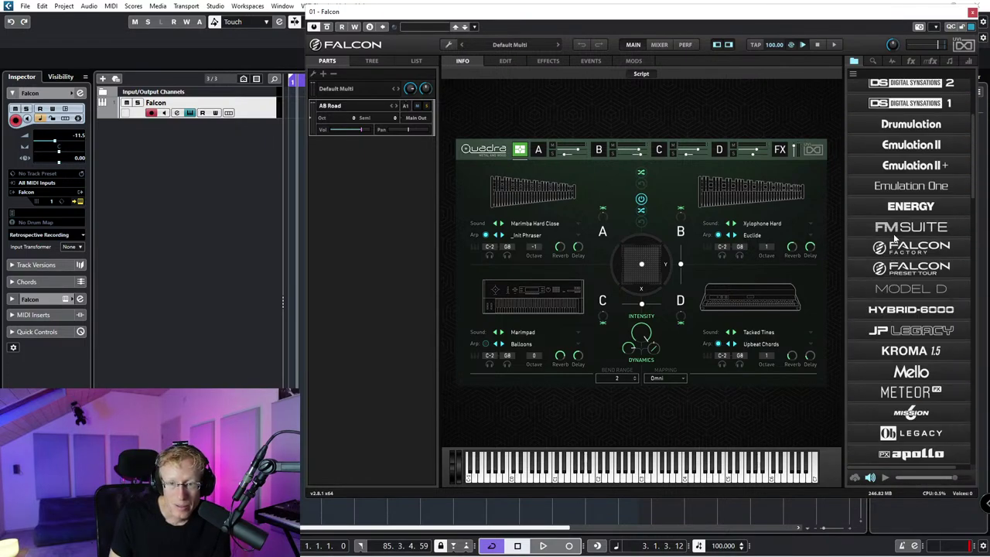
{"action": "scroll", "coordinate": [893, 241], "scroll_direction": "up", "scroll_amount": 5}
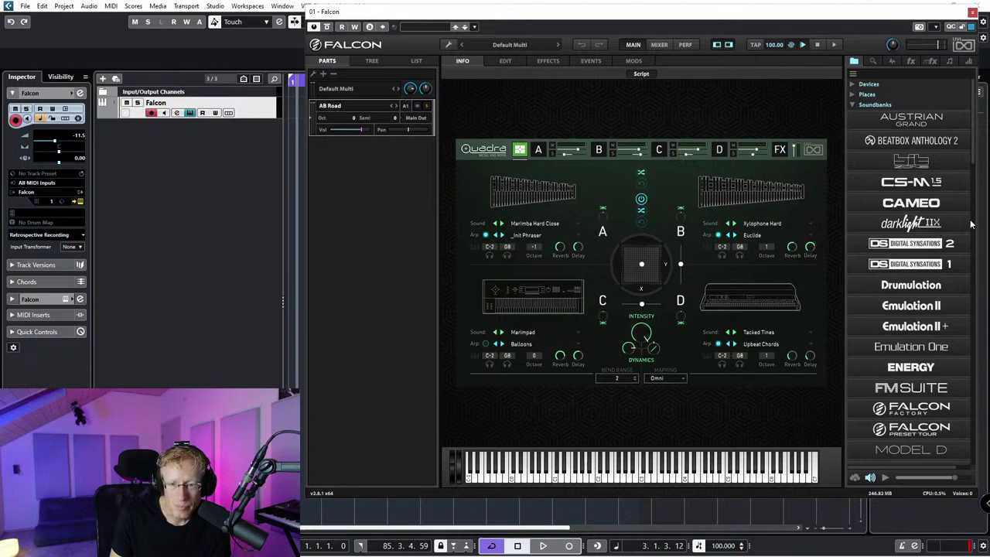
{"action": "scroll", "coordinate": [955, 223], "scroll_direction": "down", "scroll_amount": 3}
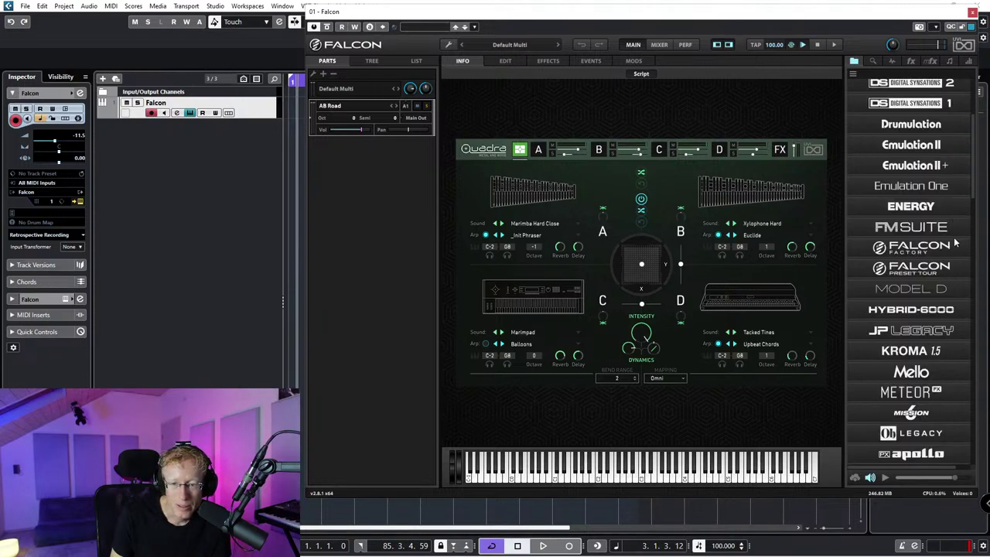
{"action": "left_click", "coordinate": [927, 270]}
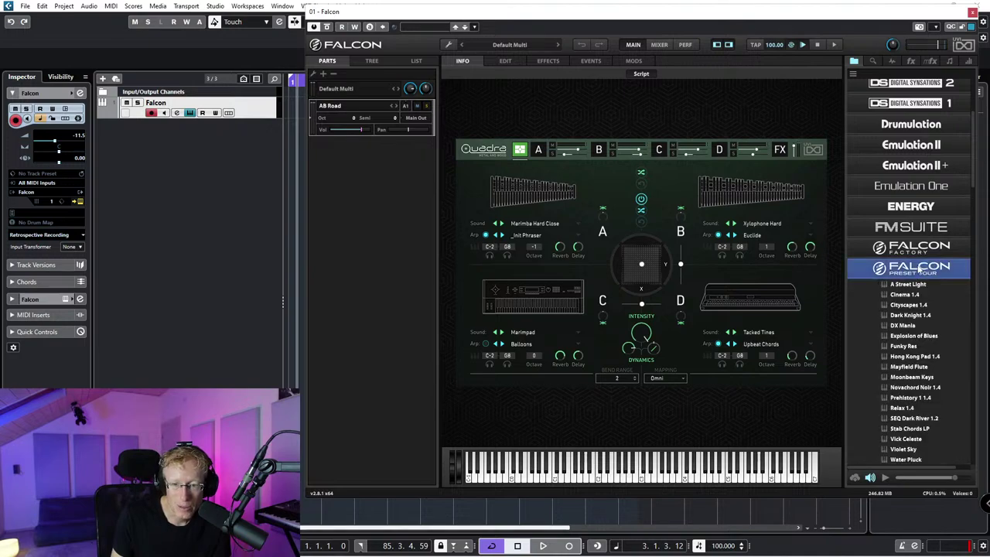
{"action": "left_click", "coordinate": [917, 248]}
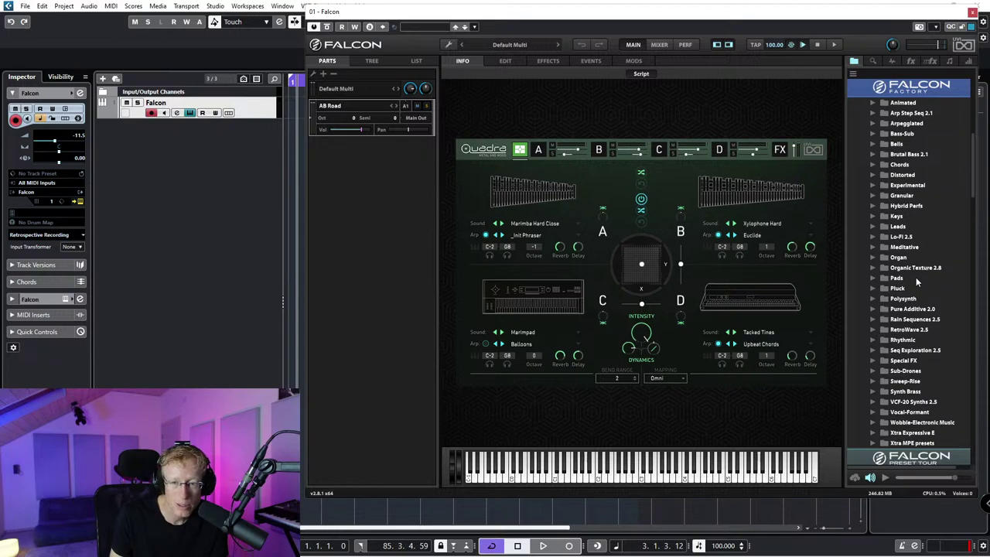
{"action": "left_click", "coordinate": [918, 268]}
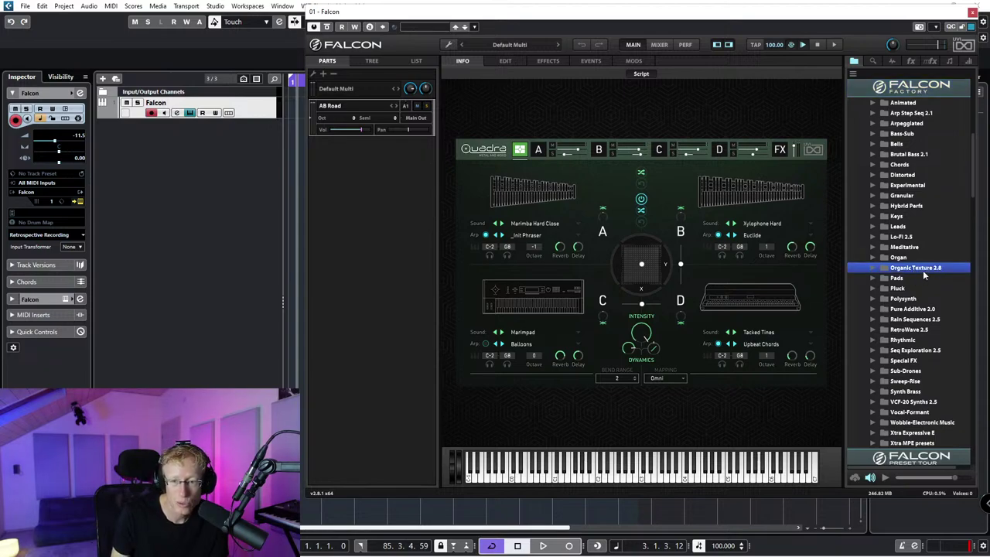
{"action": "left_click", "coordinate": [875, 270]}
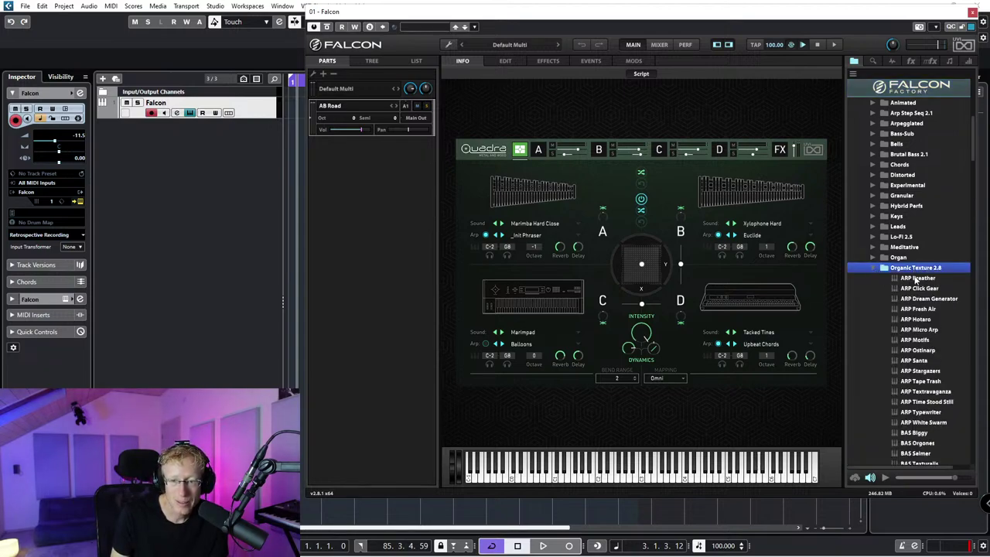
Step: Load the ARP Breather preset, lower its texture to about three-quarters and raise its timbre
{"action": "double_click", "coordinate": [919, 279]}
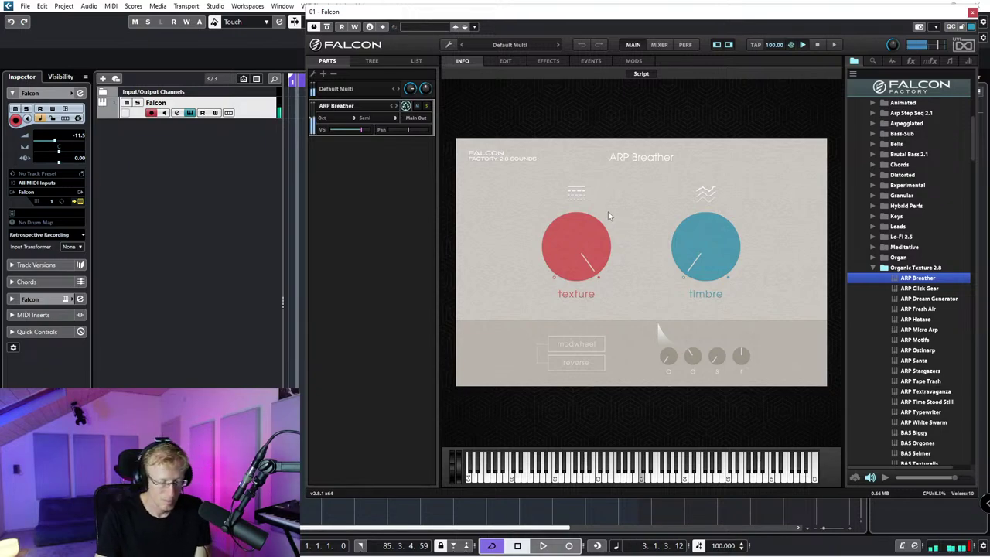
{"action": "mouse_move", "coordinate": [608, 216]}
{"action": "left_mouse_down"}
{"action": "mouse_move", "coordinate": [609, 255]}
{"action": "mouse_move", "coordinate": [610, 226]}
{"action": "left_mouse_up"}
{"action": "left_click_drag", "start_coordinate": [573, 303], "coordinate": [578, 251]}
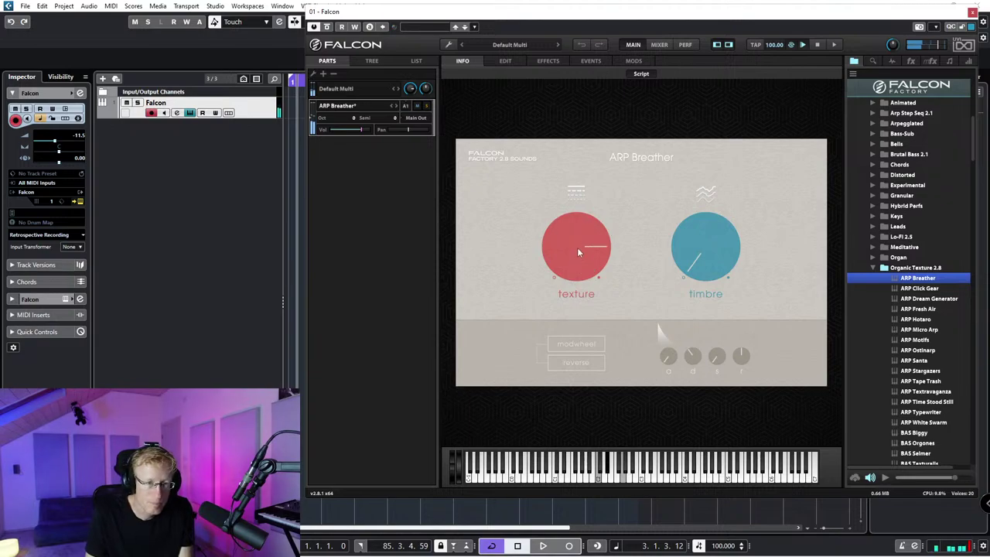
{"action": "left_click_drag", "start_coordinate": [697, 248], "coordinate": [694, 151]}
Step: Load the ARP Click Gear preset and enable its modwheel control
{"action": "double_click", "coordinate": [930, 291]}
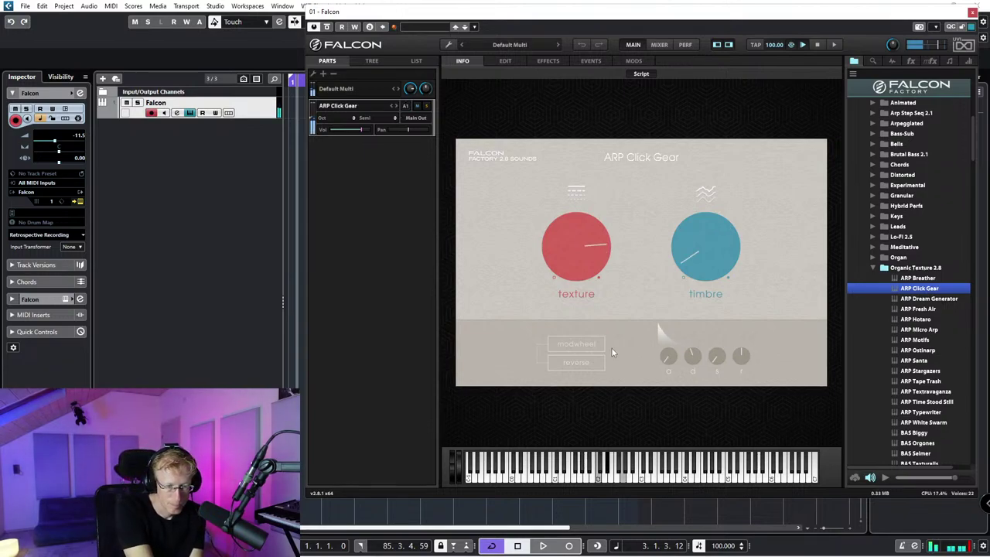
{"action": "left_click", "coordinate": [592, 344]}
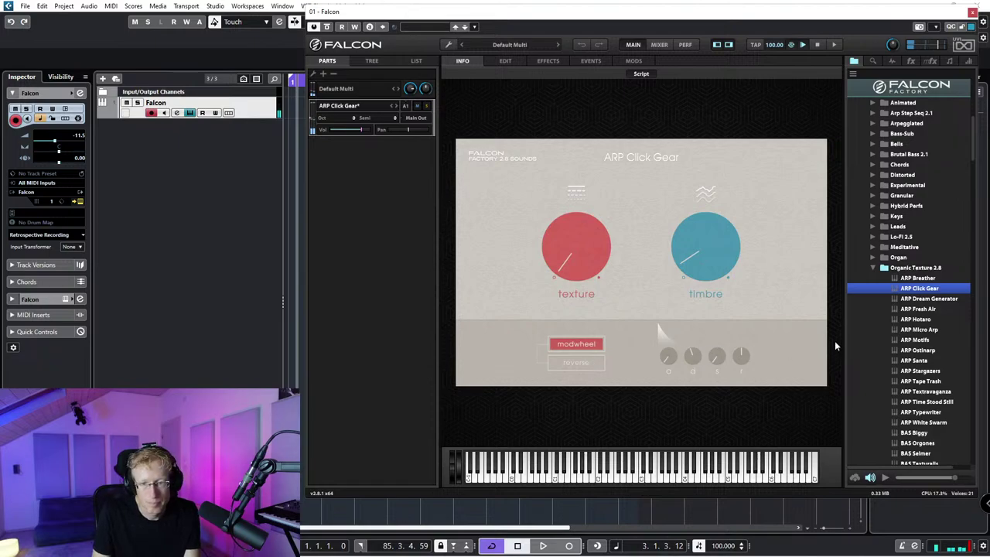
Step: Load the ARP Hotaro preset from the Organic Texture 2.8 folder and keep the Falcon window active
{"action": "double_click", "coordinate": [914, 319]}
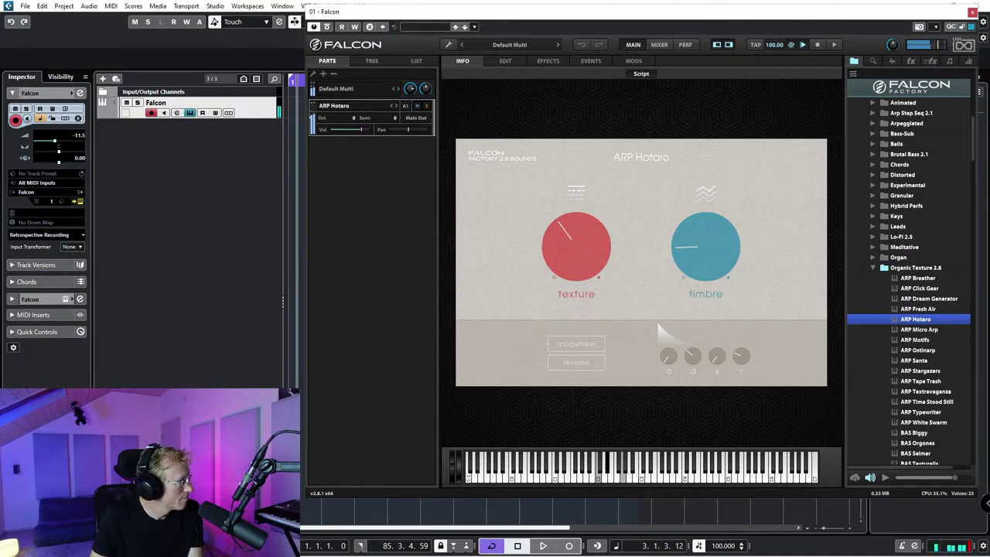
{"action": "key", "text": "ctrl+w"}
{"action": "key", "text": "Return"}
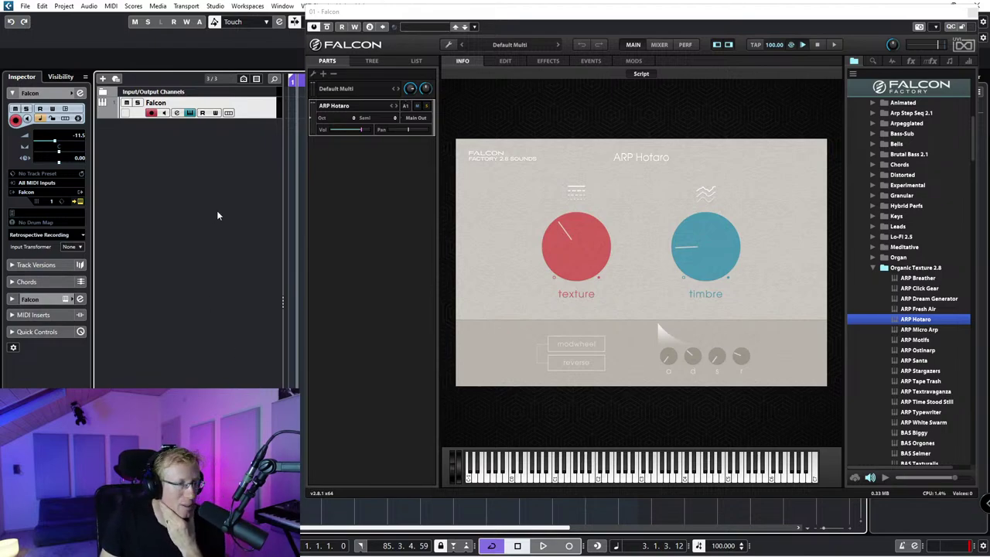
{"action": "left_click", "coordinate": [369, 36]}
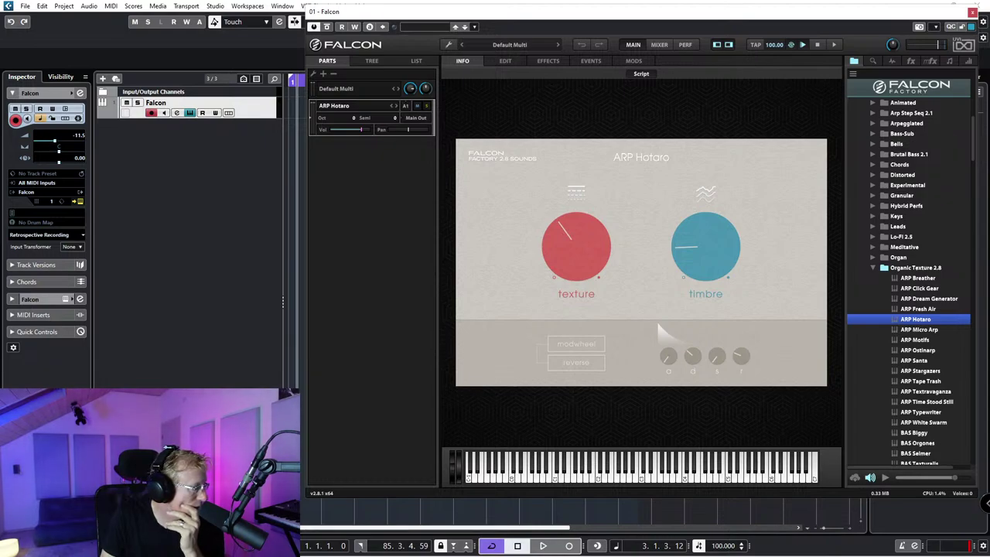
Step: Close the Falcon window, switch to Chrome, search Google for "Virharmonic Bohemian" and open the Virharmonic website
{"action": "key", "text": "ctrl+w"}
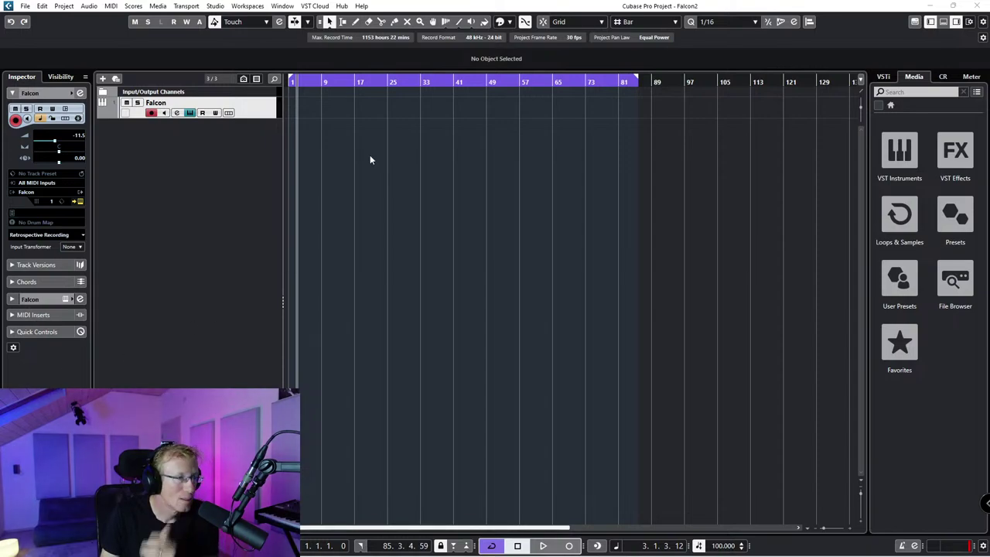
{"action": "mouse_move", "coordinate": [430, 546]}
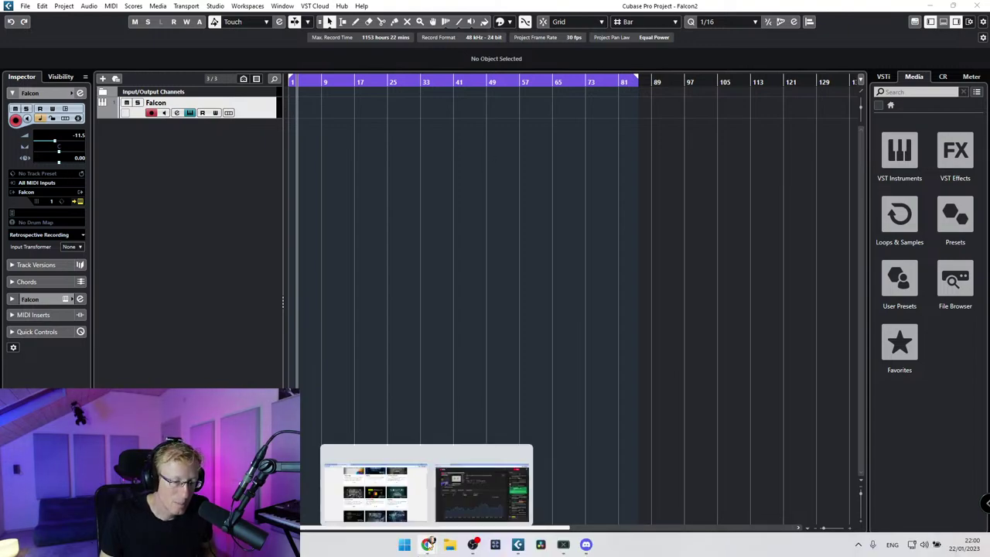
{"action": "left_click", "coordinate": [375, 493]}
{"action": "left_click", "coordinate": [633, 12]}
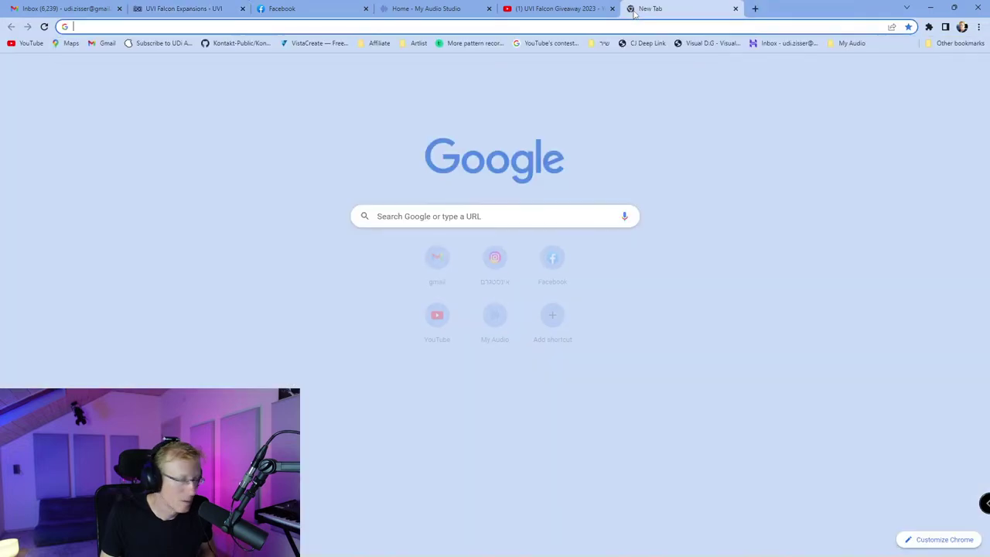
{"action": "type", "text": "Virharmonic Bohemian"}
{"action": "key", "text": "Return"}
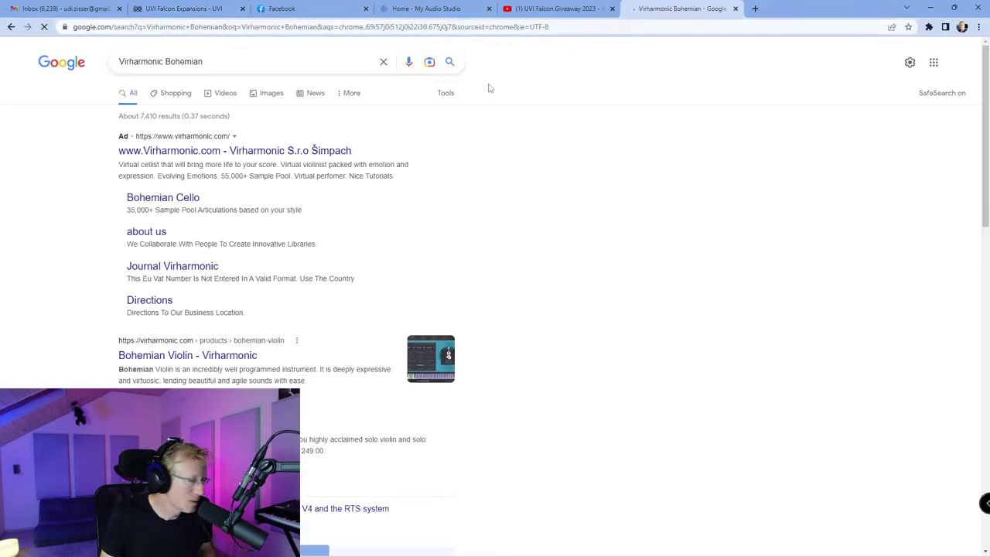
{"action": "left_click", "coordinate": [268, 203]}
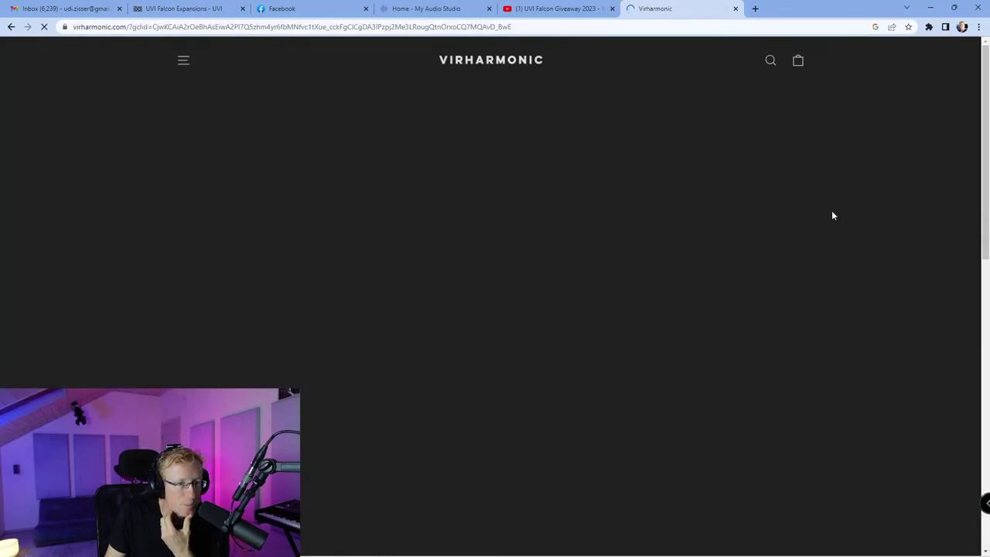
Step: Look through the Virharmonic home page and its Bohemian series of solo string instruments with their prices
{"action": "scroll", "coordinate": [641, 270], "scroll_direction": "down", "scroll_amount": 6}
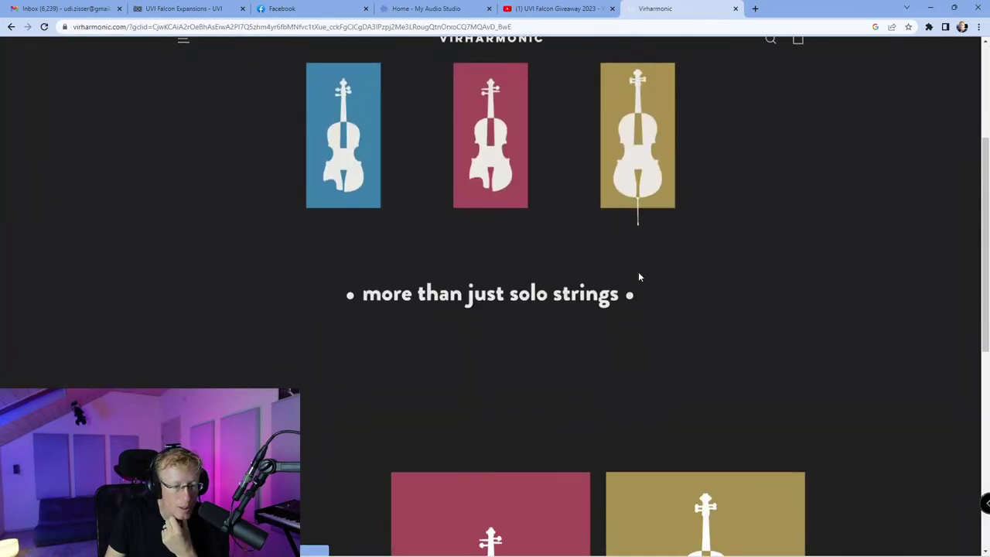
{"action": "scroll", "coordinate": [639, 277], "scroll_direction": "down", "scroll_amount": 1}
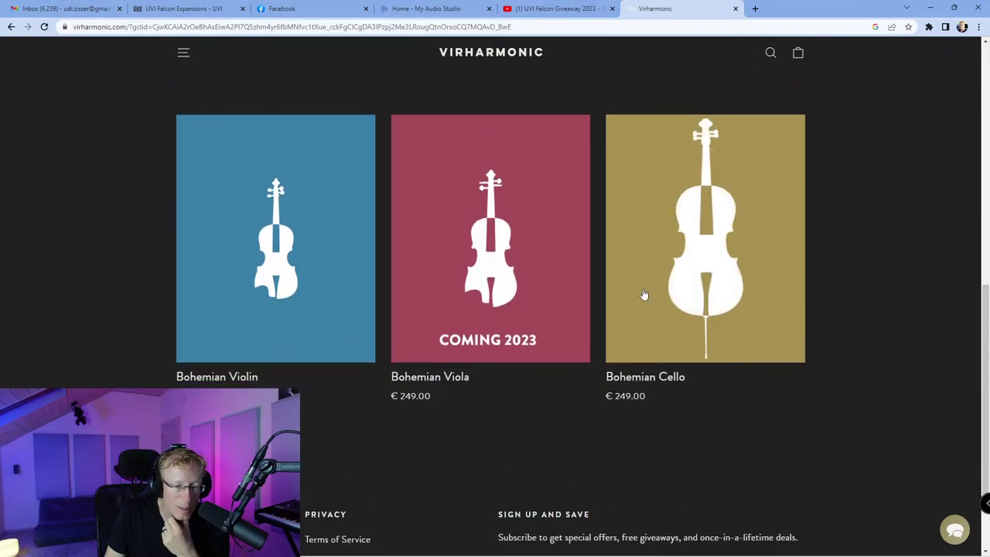
{"action": "scroll", "coordinate": [643, 294], "scroll_direction": "down", "scroll_amount": 2}
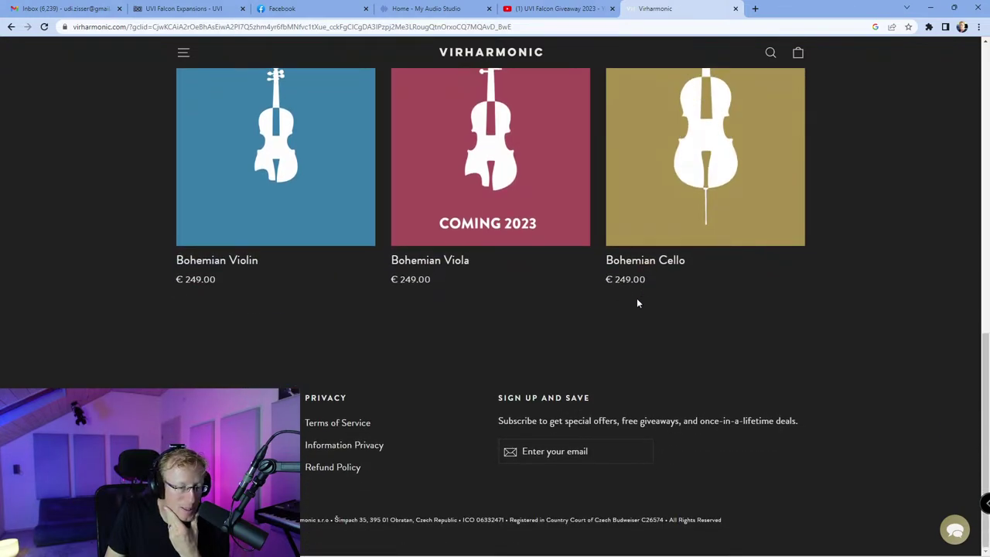
{"action": "scroll", "coordinate": [638, 303], "scroll_direction": "up", "scroll_amount": 8}
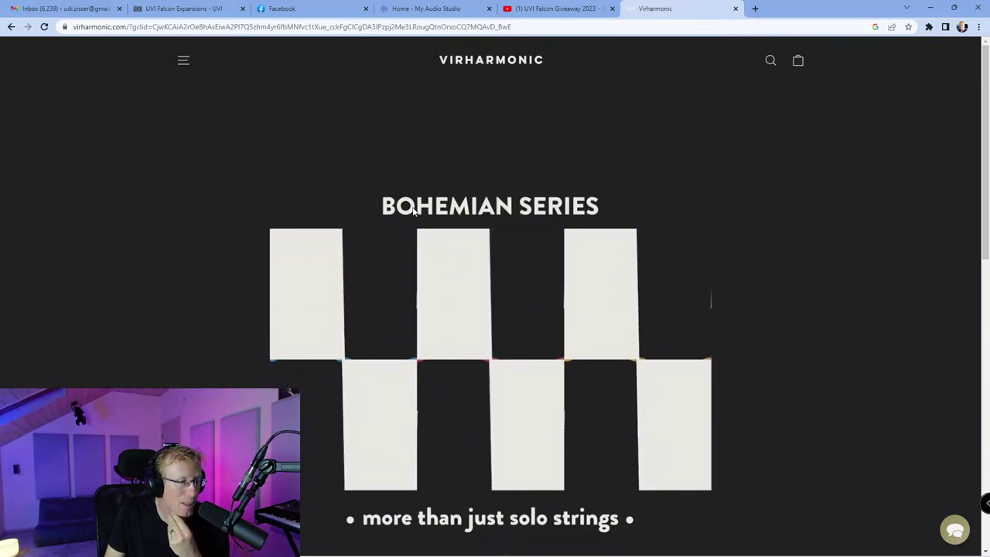
{"action": "scroll", "coordinate": [417, 210], "scroll_direction": "down", "scroll_amount": 4}
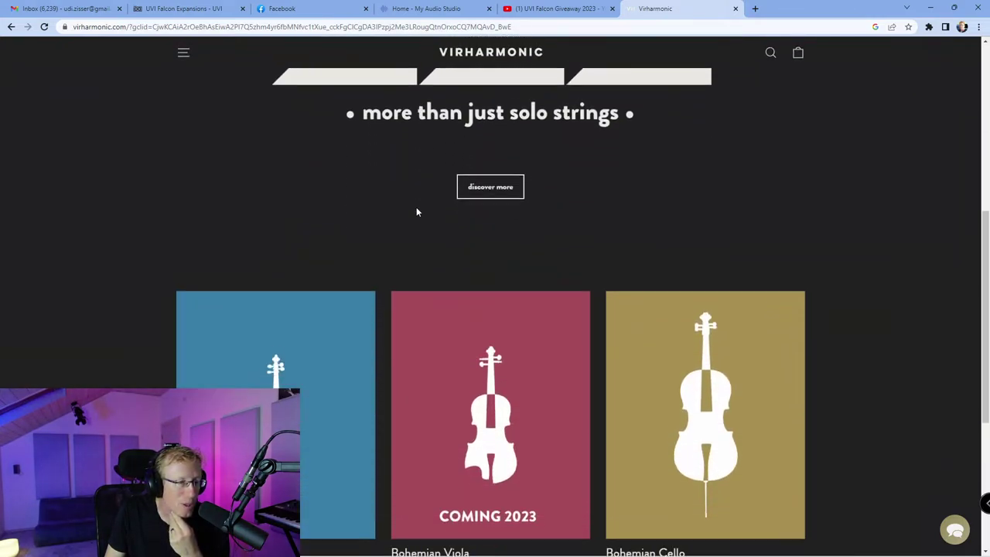
{"action": "scroll", "coordinate": [420, 213], "scroll_direction": "up", "scroll_amount": 4}
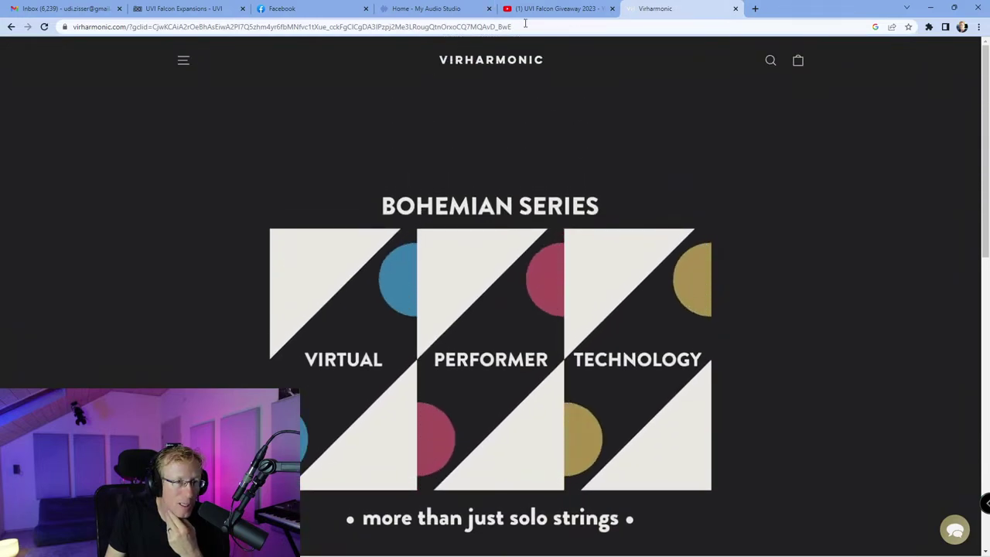
Step: Go to the already open My Audio Studio site and open its Soundiron product page
{"action": "left_click", "coordinate": [412, 10]}
{"action": "scroll", "coordinate": [400, 261], "scroll_direction": "down", "scroll_amount": 3}
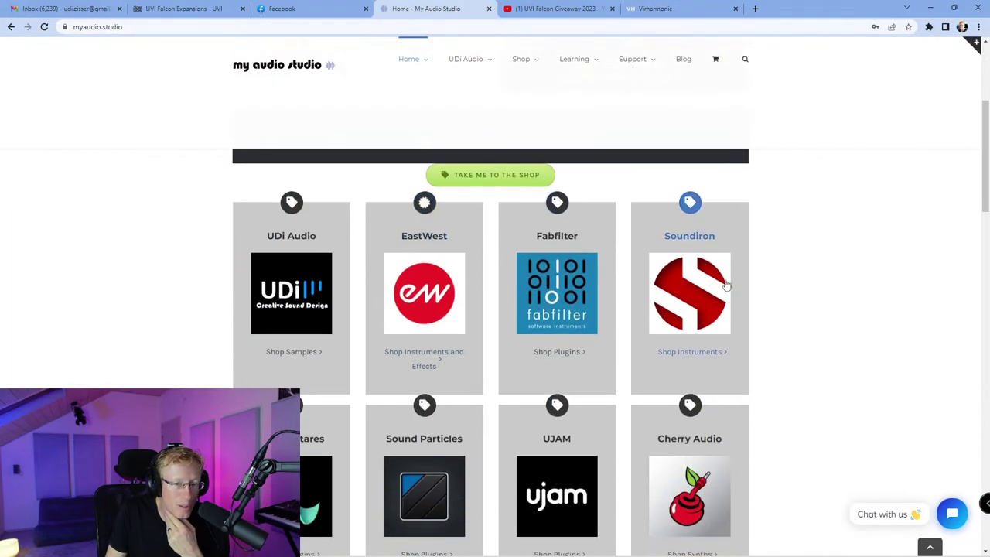
{"action": "left_click", "coordinate": [705, 304]}
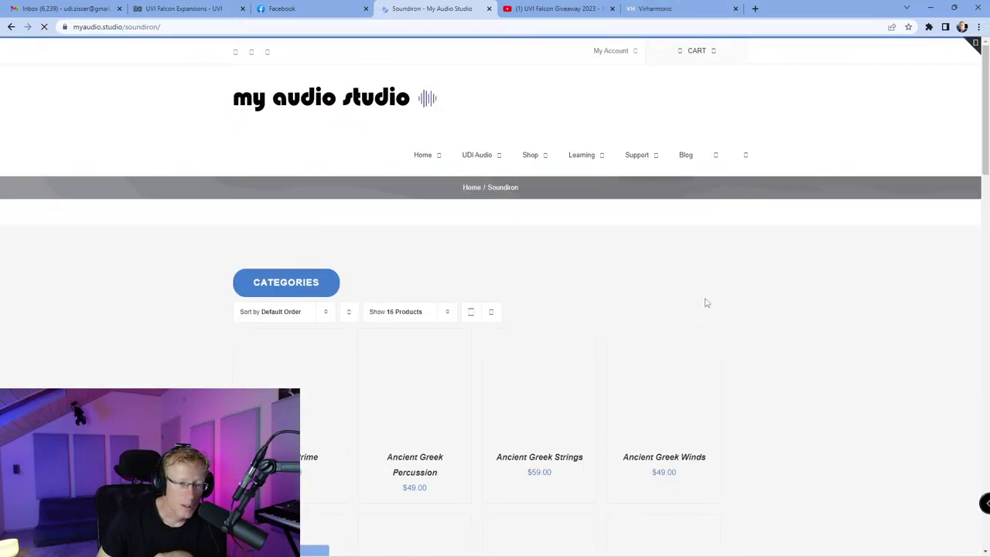
Step: Browse the Soundiron product list, examining the Hyperion strings, choir, harp and percussion libraries and their prices
{"action": "scroll", "coordinate": [526, 346], "scroll_direction": "down", "scroll_amount": 3}
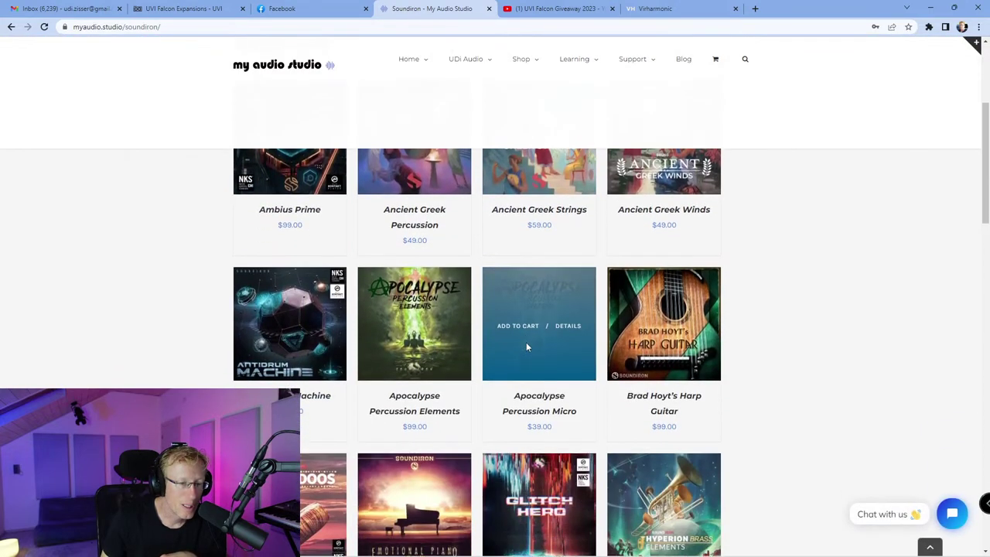
{"action": "scroll", "coordinate": [526, 348], "scroll_direction": "down", "scroll_amount": 3}
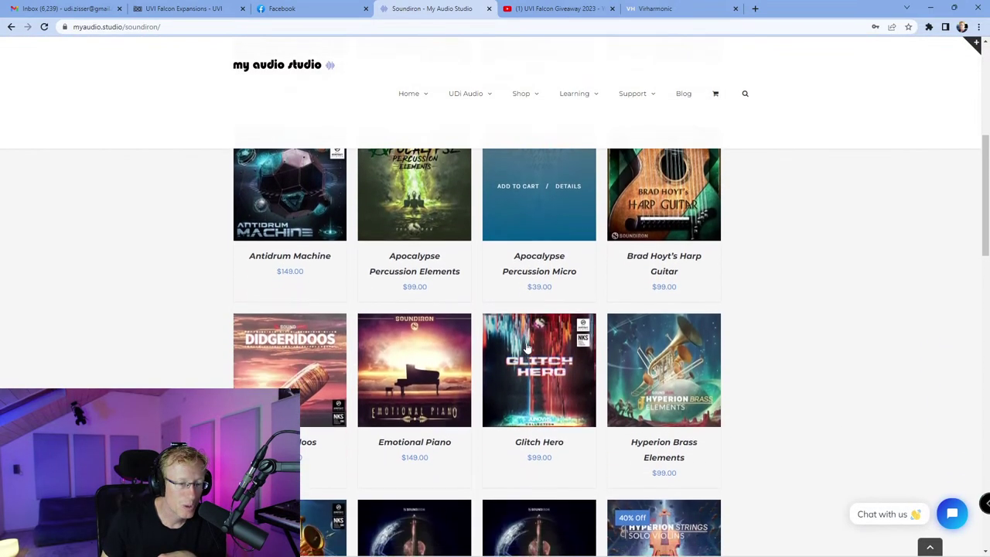
{"action": "scroll", "coordinate": [526, 348], "scroll_direction": "down", "scroll_amount": 5}
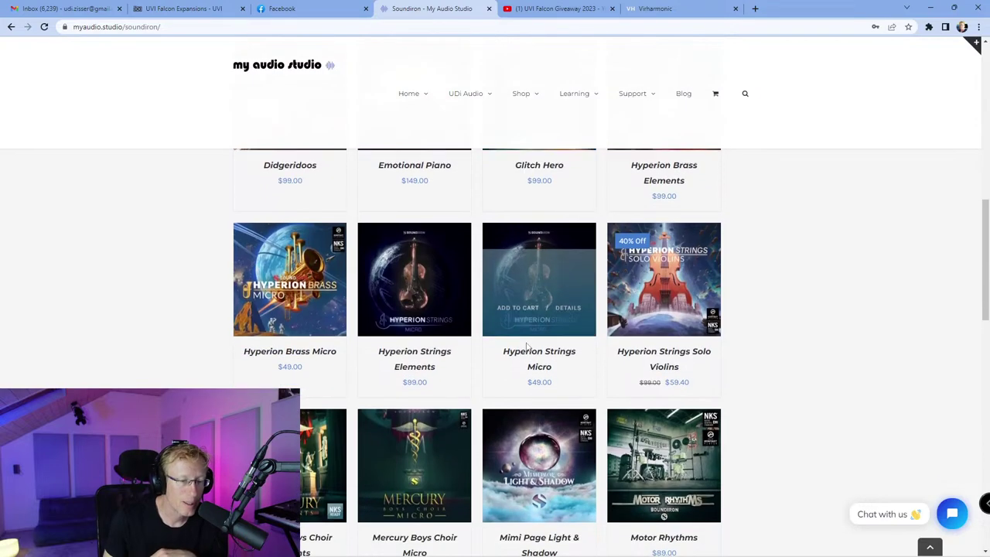
{"action": "scroll", "coordinate": [526, 347], "scroll_direction": "down", "scroll_amount": 2}
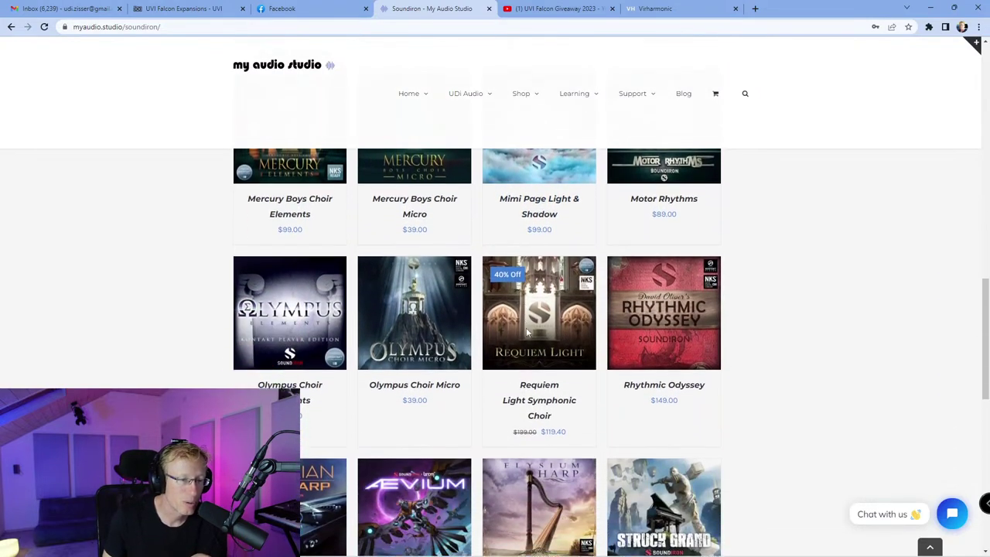
{"action": "scroll", "coordinate": [490, 324], "scroll_direction": "up", "scroll_amount": 6}
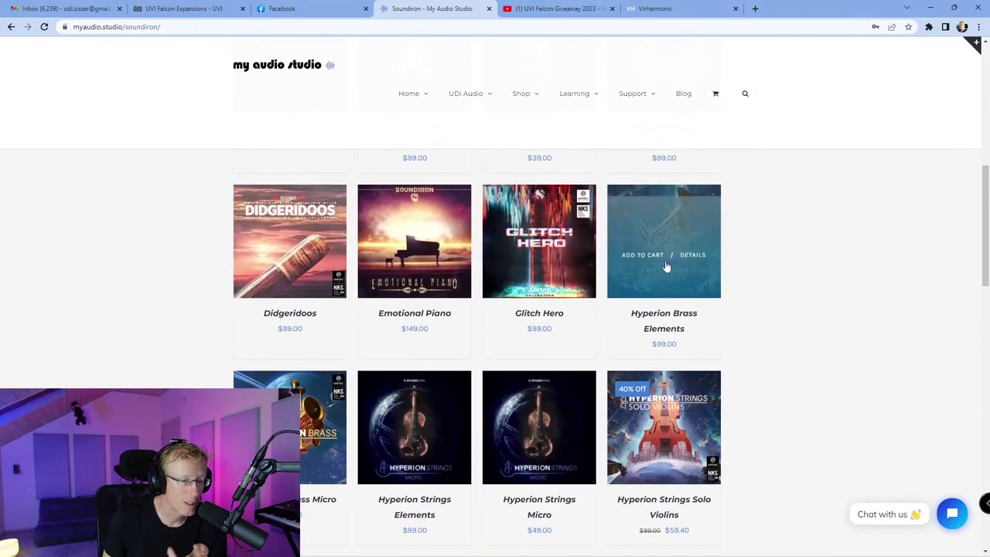
{"action": "scroll", "coordinate": [667, 266], "scroll_direction": "down", "scroll_amount": 3}
{"action": "mouse_move", "coordinate": [667, 265]}
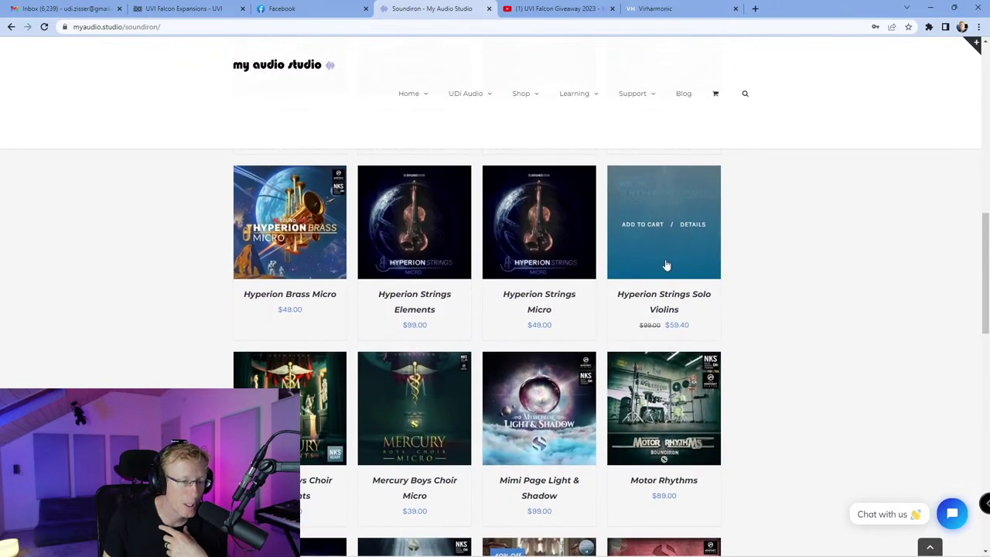
{"action": "scroll", "coordinate": [667, 265], "scroll_direction": "down", "scroll_amount": 5}
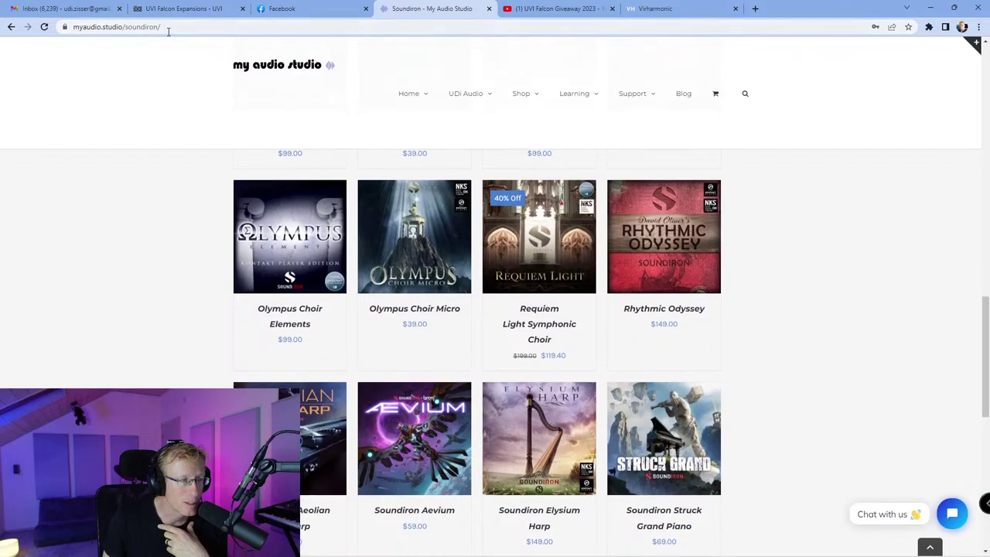
Step: Copy the web address of the Soundiron shop page, myaudio.studio/soundiron/
{"action": "left_click", "coordinate": [169, 30]}
{"action": "right_click", "coordinate": [169, 31]}
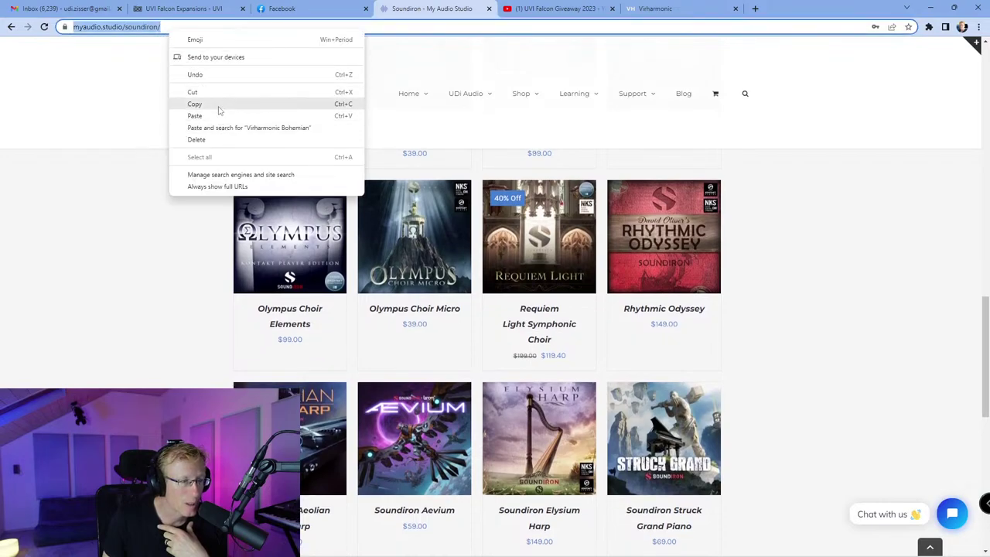
{"action": "scroll", "coordinate": [455, 255], "scroll_direction": "up", "scroll_amount": 2}
{"action": "scroll", "coordinate": [455, 256], "scroll_direction": "up", "scroll_amount": 15}
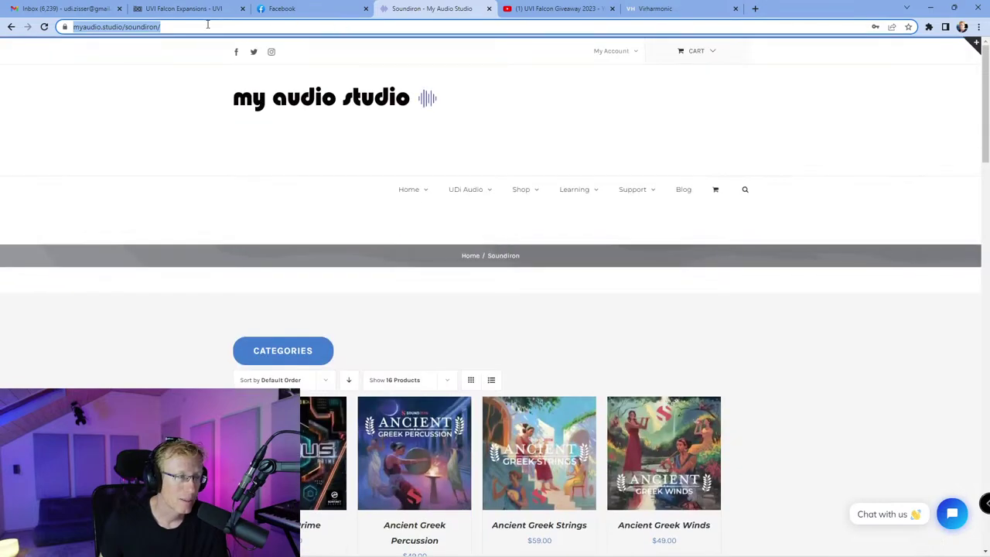
{"action": "right_click", "coordinate": [207, 25]}
{"action": "left_click", "coordinate": [128, 31]}
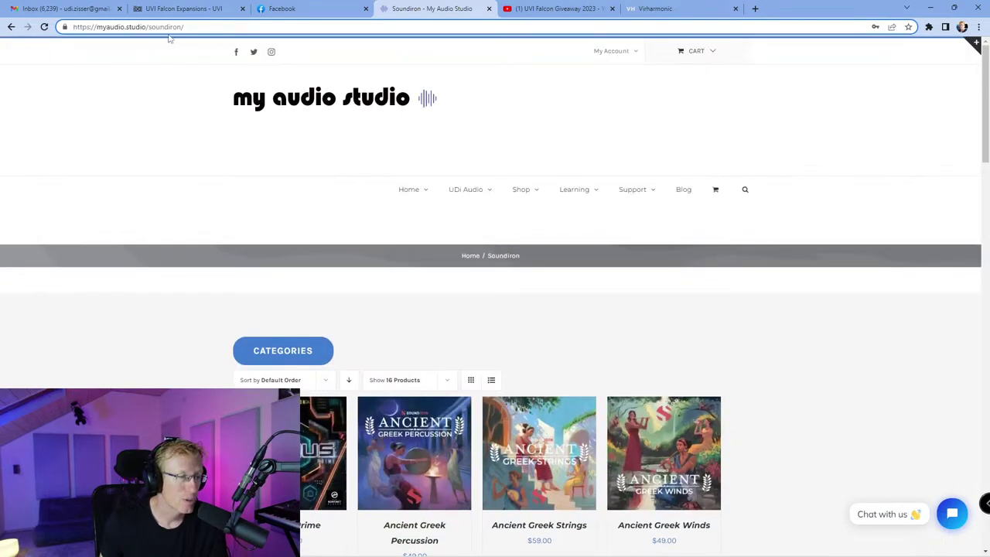
Step: Switch back to Cubase's Falcon instrument and show the ARP Hotaro program's edit view together with its instrument tree
{"action": "mouse_move", "coordinate": [518, 553]}
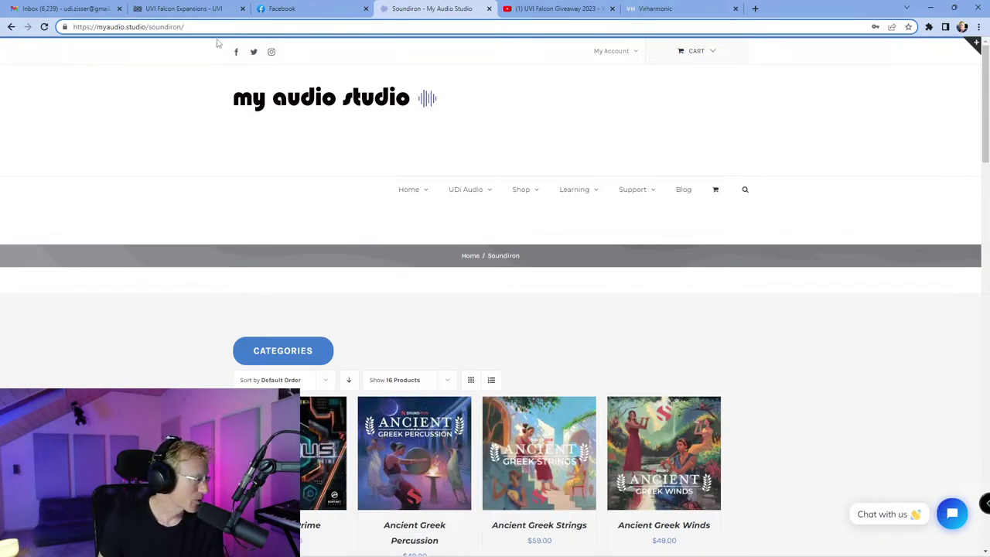
{"action": "left_click", "coordinate": [930, 10]}
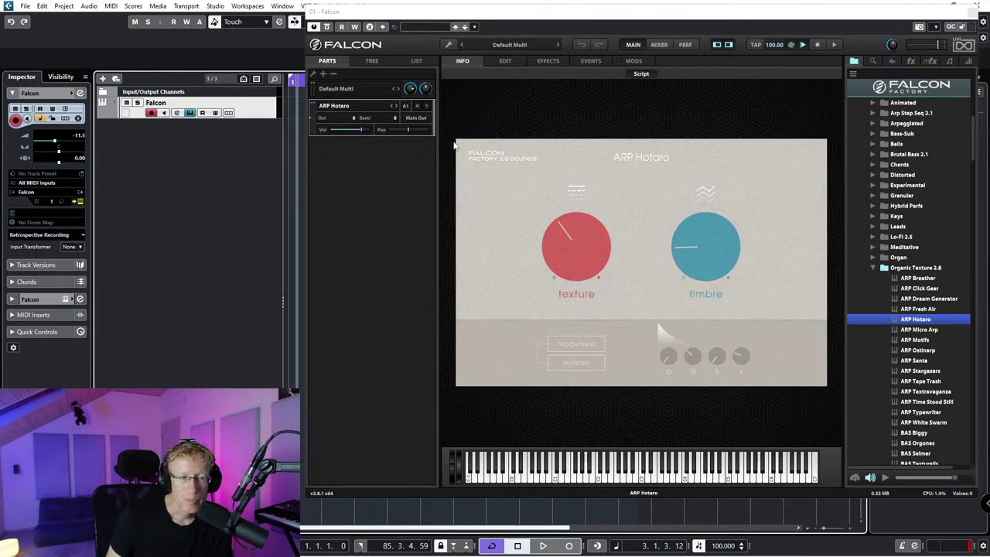
{"action": "left_click", "coordinate": [505, 61]}
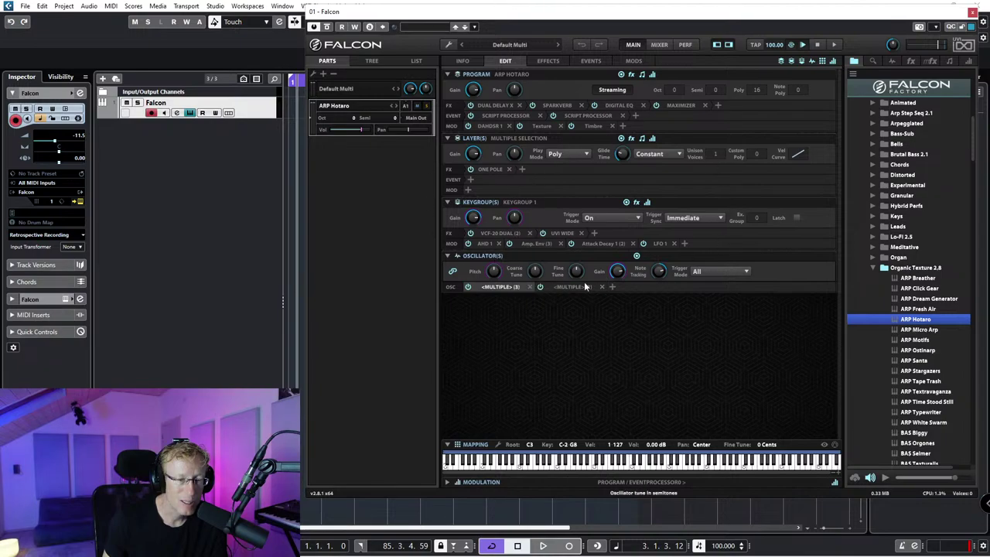
{"action": "left_click", "coordinate": [370, 61]}
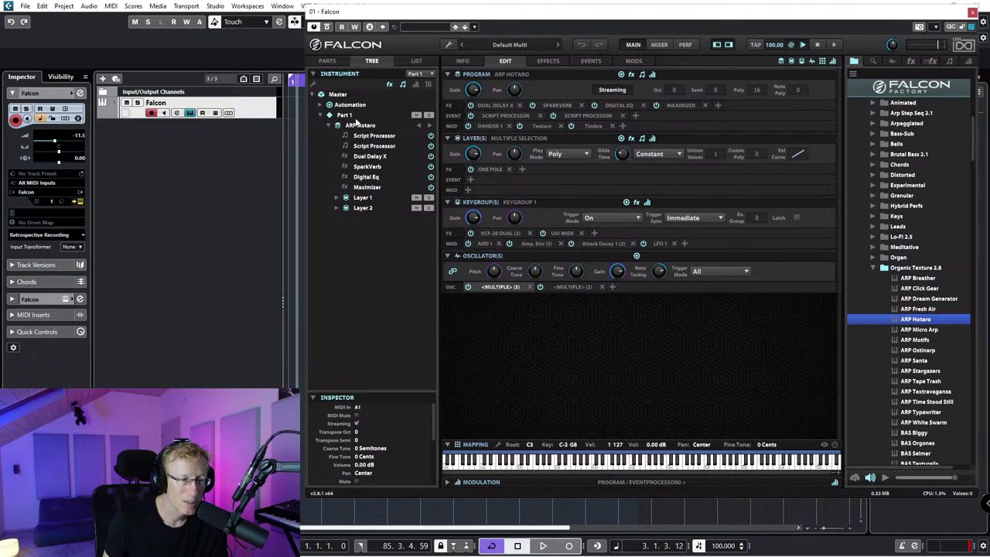
Step: Expand both layers and Layer 1's first keygroup, and inspect its Wavetable, Analog Stack and VCF-20 Dual elements
{"action": "left_click", "coordinate": [337, 197]}
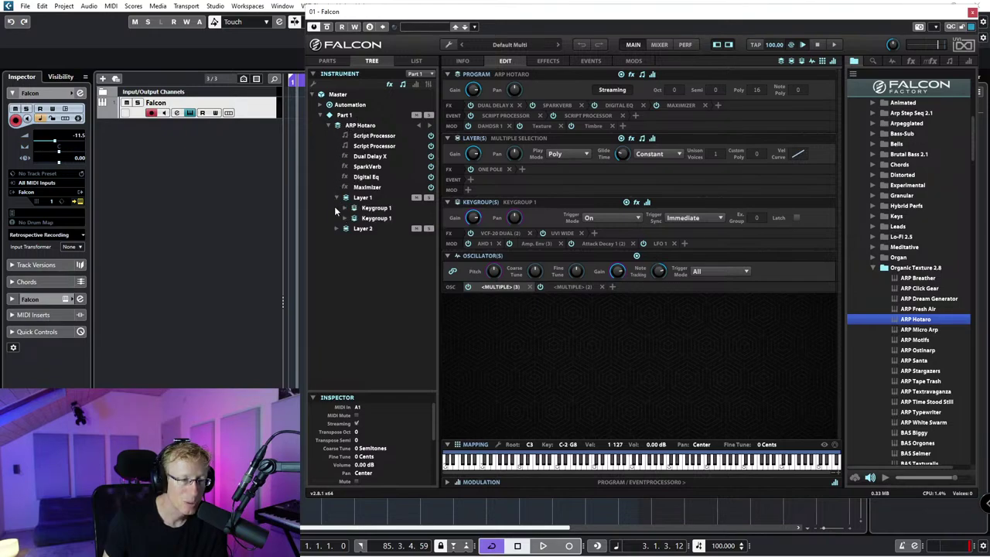
{"action": "left_click", "coordinate": [337, 229]}
{"action": "left_click", "coordinate": [344, 208]}
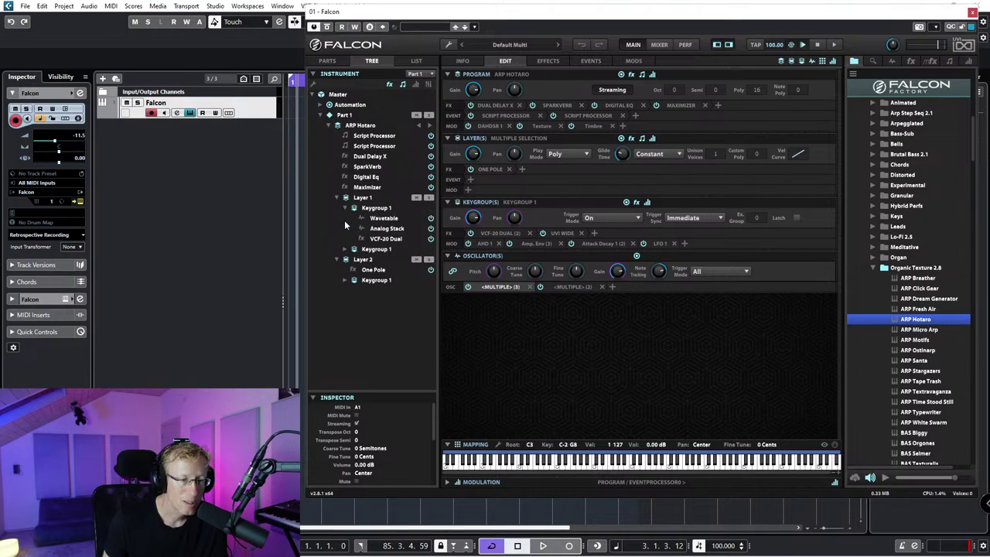
{"action": "left_click", "coordinate": [387, 219]}
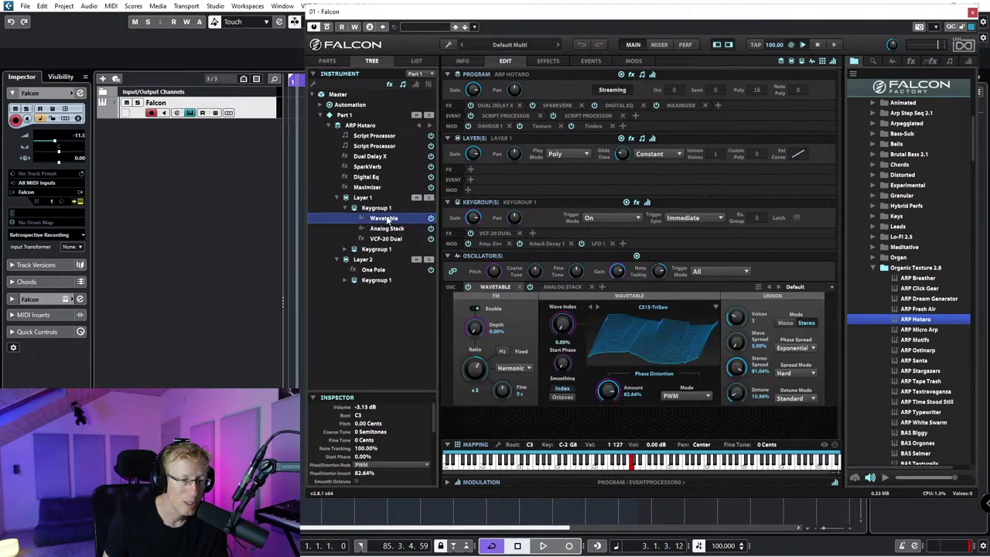
{"action": "left_click", "coordinate": [386, 229]}
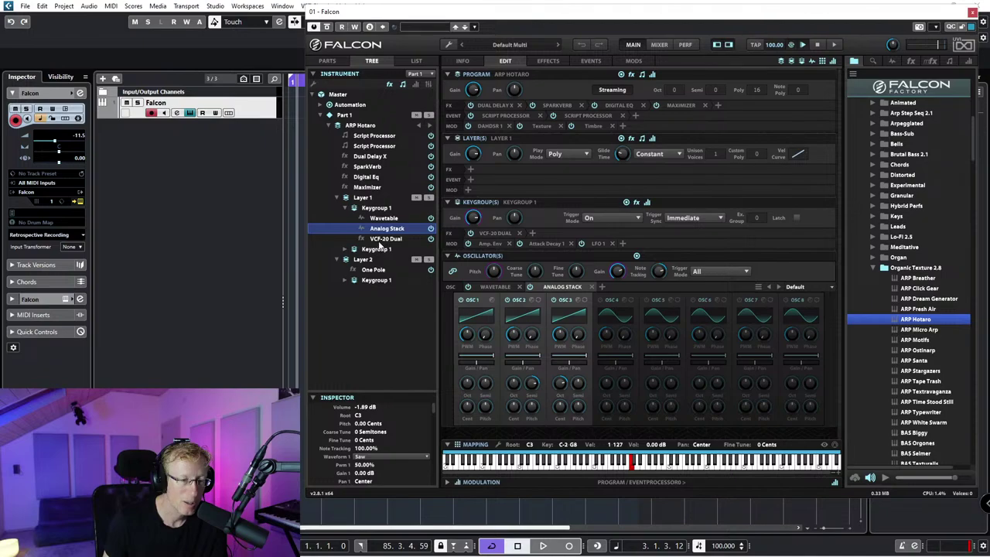
{"action": "left_click", "coordinate": [383, 239]}
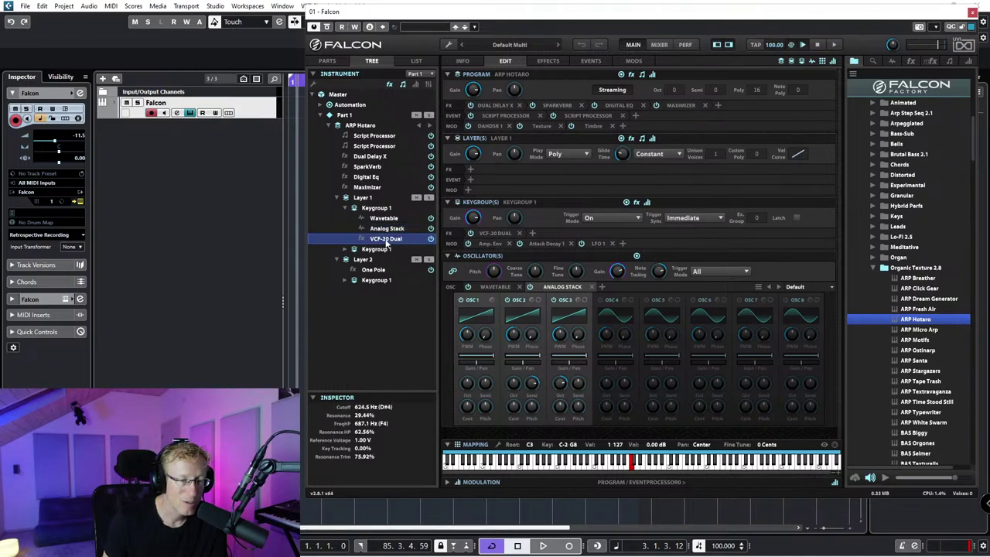
Step: Expand the keygroup in Layer 2 and examine its Texture oscillator, including the mix between the two flute samples
{"action": "left_click", "coordinate": [344, 281]}
{"action": "left_click", "coordinate": [380, 301]}
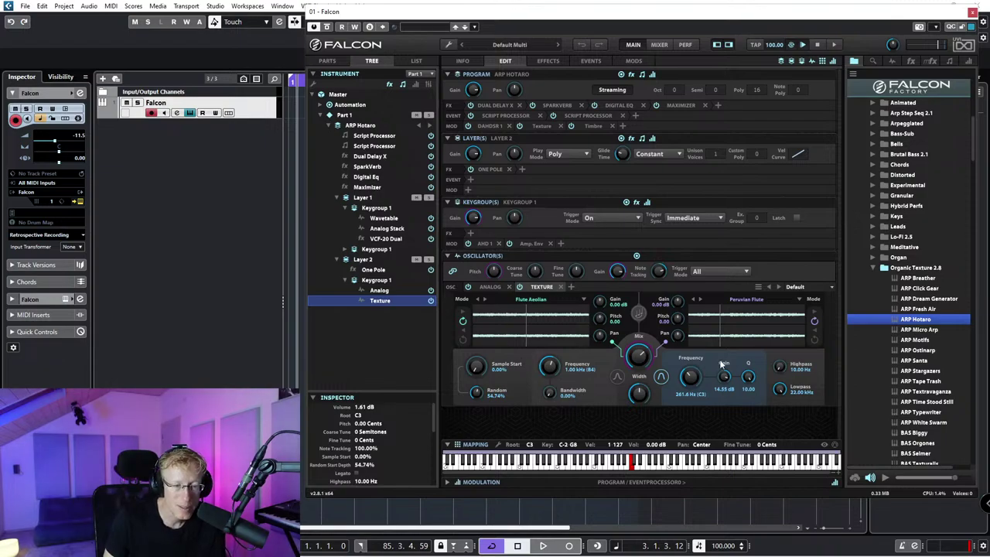
{"action": "mouse_move", "coordinate": [641, 355]}
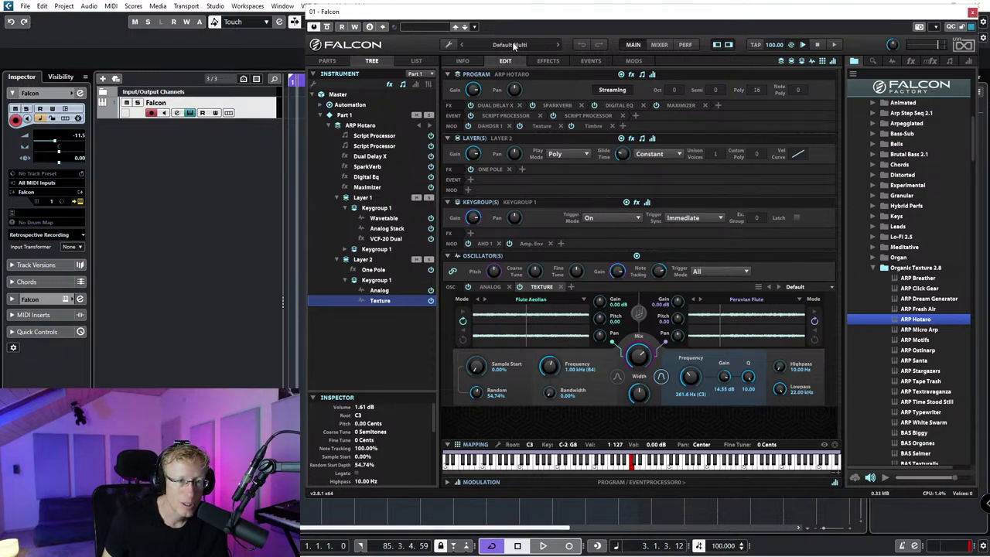
Step: Reset the Falcon multi so that the ARP Hotaro program is removed
{"action": "left_click", "coordinate": [449, 44]}
{"action": "left_click", "coordinate": [473, 110]}
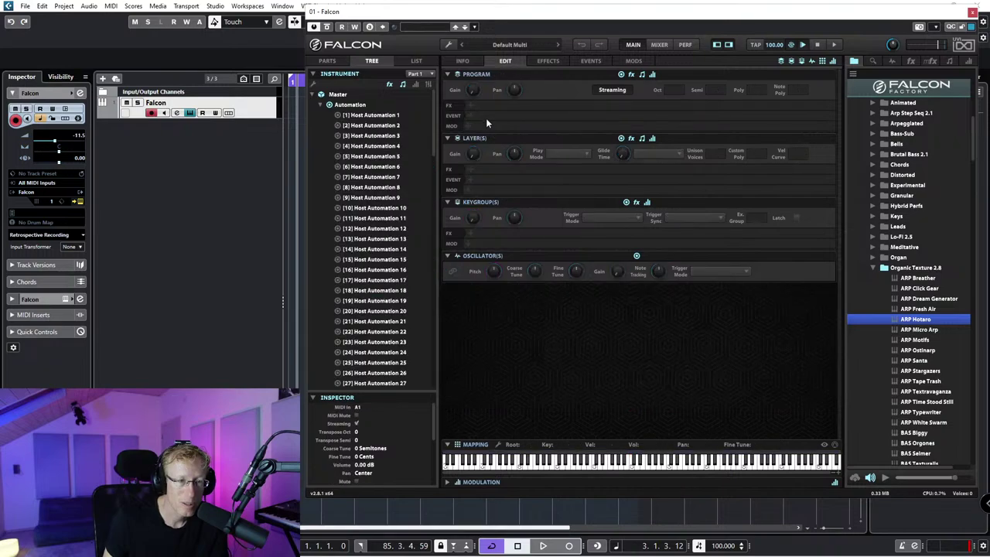
Step: Show the multi's parts list and expand the Synthesis oscillators down to the Texture presets, selecting Rain Tape
{"action": "left_click", "coordinate": [328, 62]}
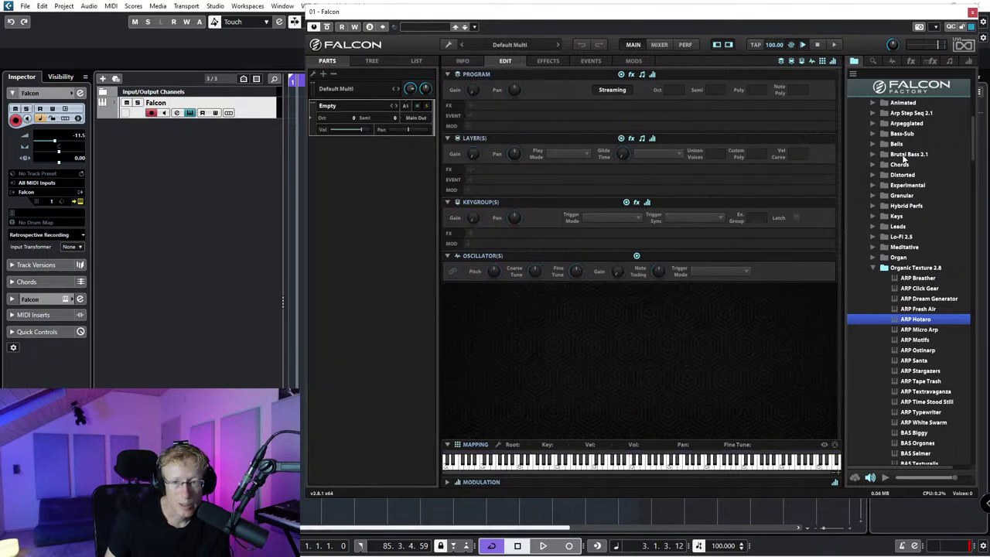
{"action": "left_click", "coordinate": [893, 61]}
{"action": "left_click", "coordinate": [854, 83]}
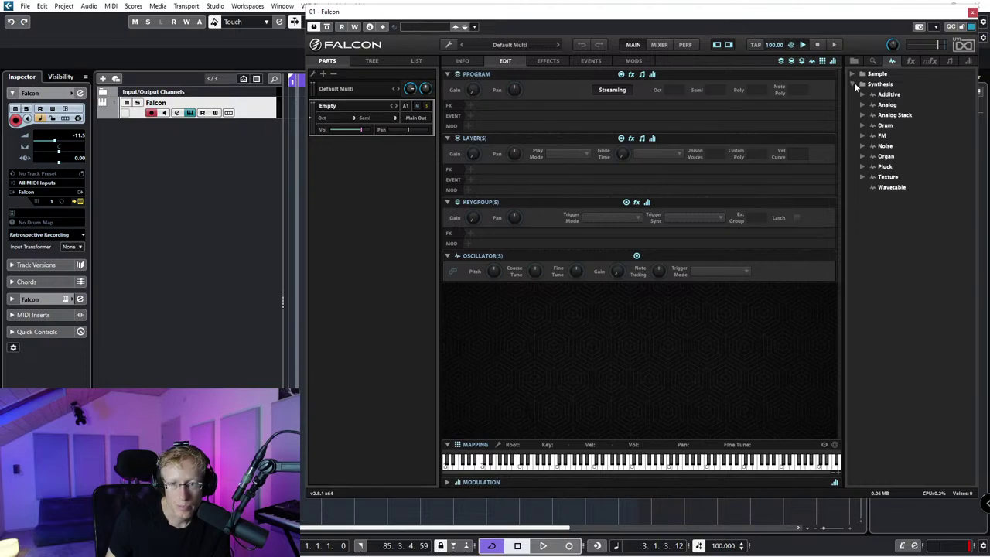
{"action": "left_click", "coordinate": [863, 177]}
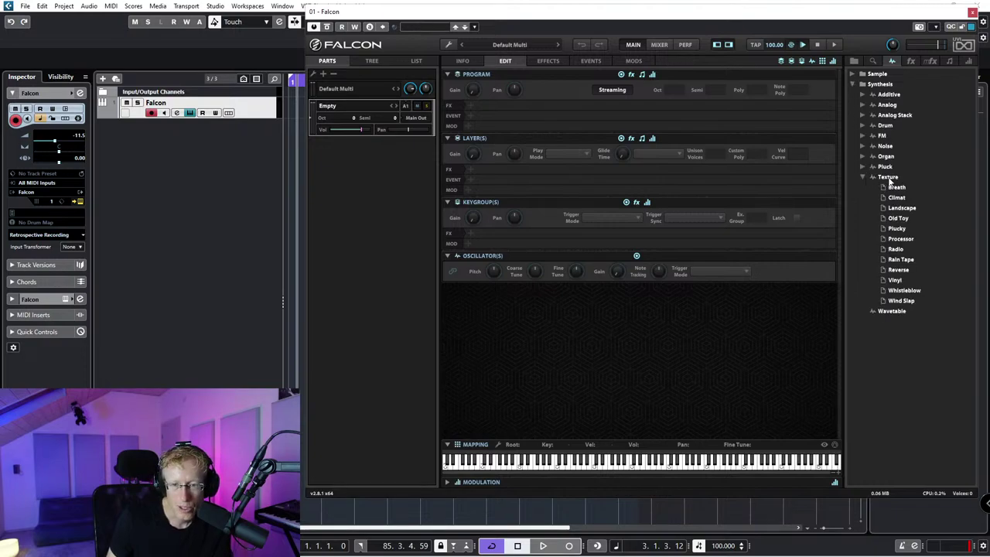
{"action": "left_click", "coordinate": [907, 260]}
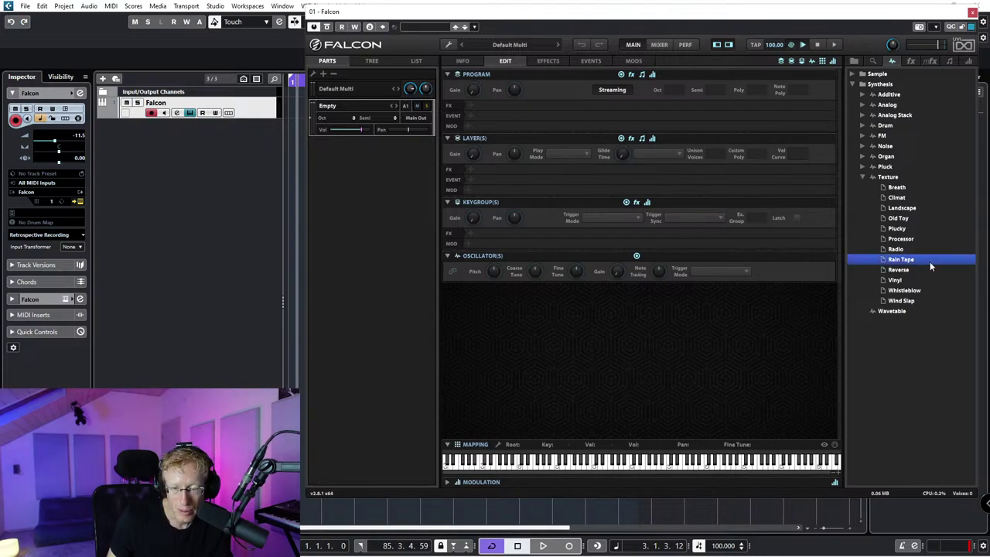
{"action": "mouse_move", "coordinate": [929, 261]}
{"action": "left_mouse_down"}
{"action": "mouse_move", "coordinate": [851, 269]}
{"action": "mouse_move", "coordinate": [679, 367]}
{"action": "mouse_move", "coordinate": [657, 459]}
{"action": "mouse_move", "coordinate": [635, 323]}
{"action": "mouse_move", "coordinate": [901, 258]}
{"action": "mouse_move", "coordinate": [917, 265]}
{"action": "left_mouse_up"}
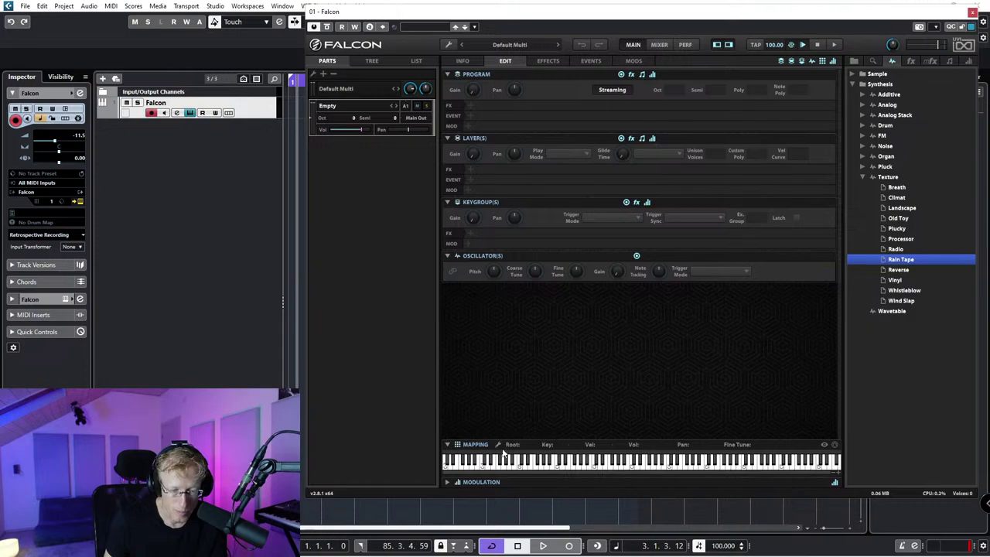
Step: Load the Rain Tape texture into an enlarged mapping area and stretch its keygroup across the full keyboard from C-2 to G8
{"action": "left_click_drag", "start_coordinate": [509, 440], "coordinate": [510, 337]}
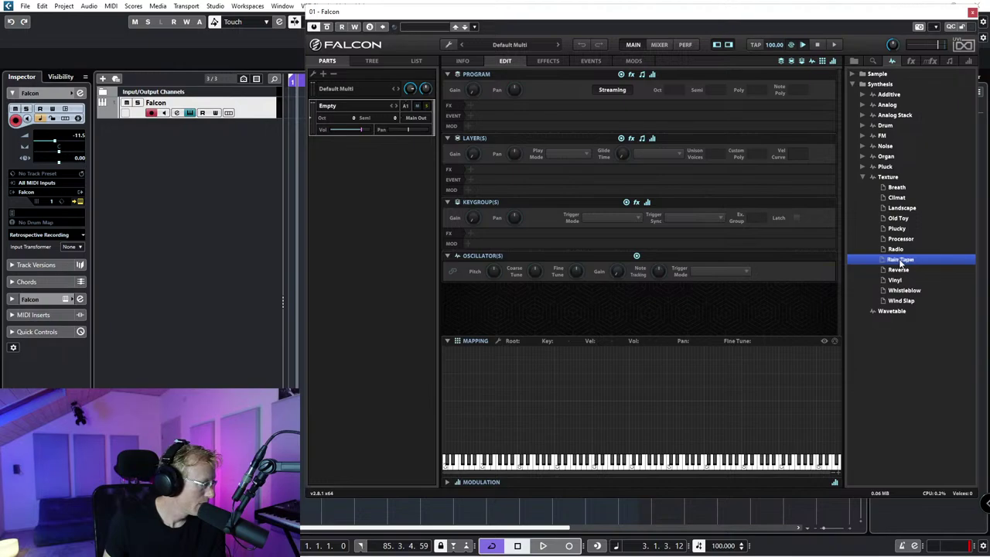
{"action": "left_click_drag", "start_coordinate": [902, 263], "coordinate": [880, 372]}
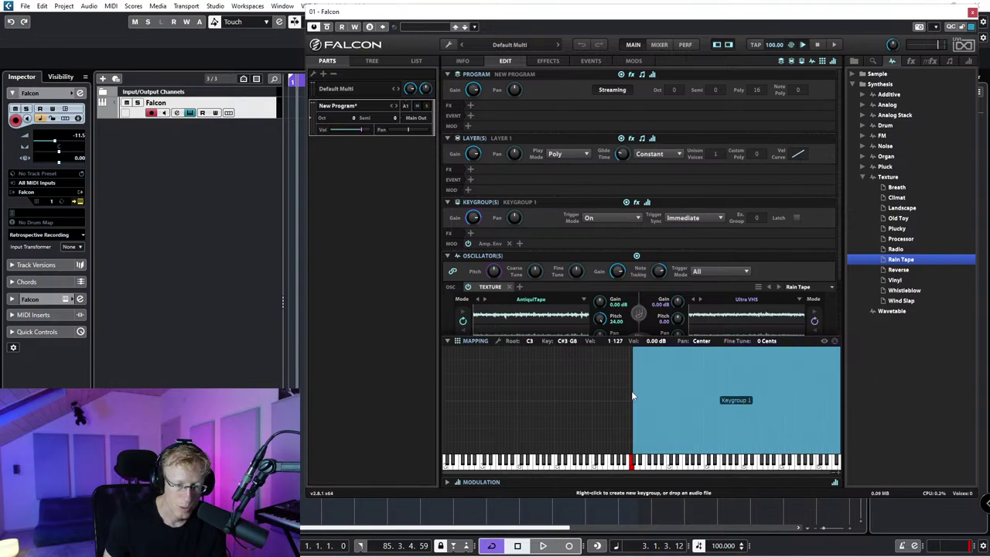
{"action": "left_click_drag", "start_coordinate": [632, 390], "coordinate": [378, 385]}
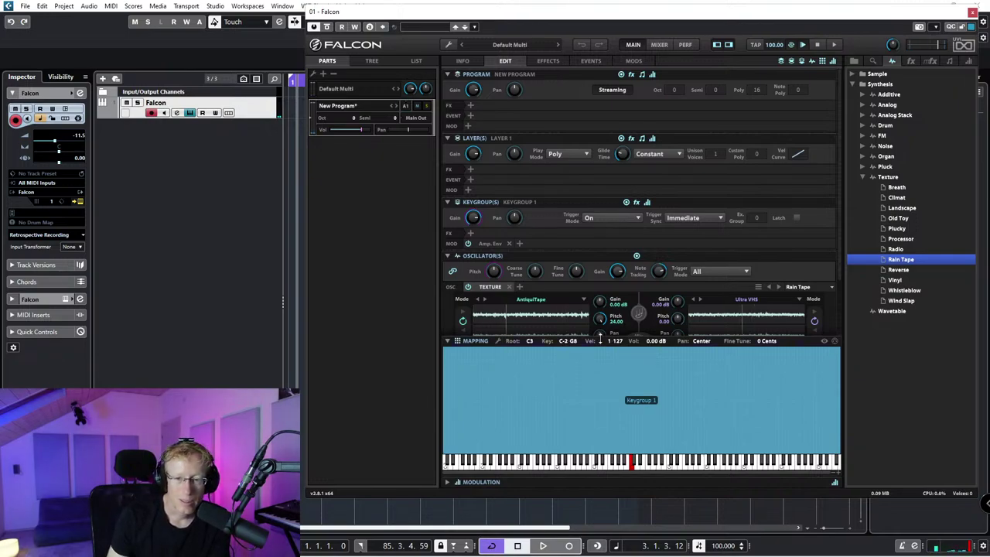
{"action": "mouse_move", "coordinate": [903, 232]}
{"action": "left_mouse_down"}
{"action": "mouse_move", "coordinate": [725, 369]}
{"action": "mouse_move", "coordinate": [902, 278]}
{"action": "mouse_move", "coordinate": [911, 239]}
{"action": "left_mouse_up"}
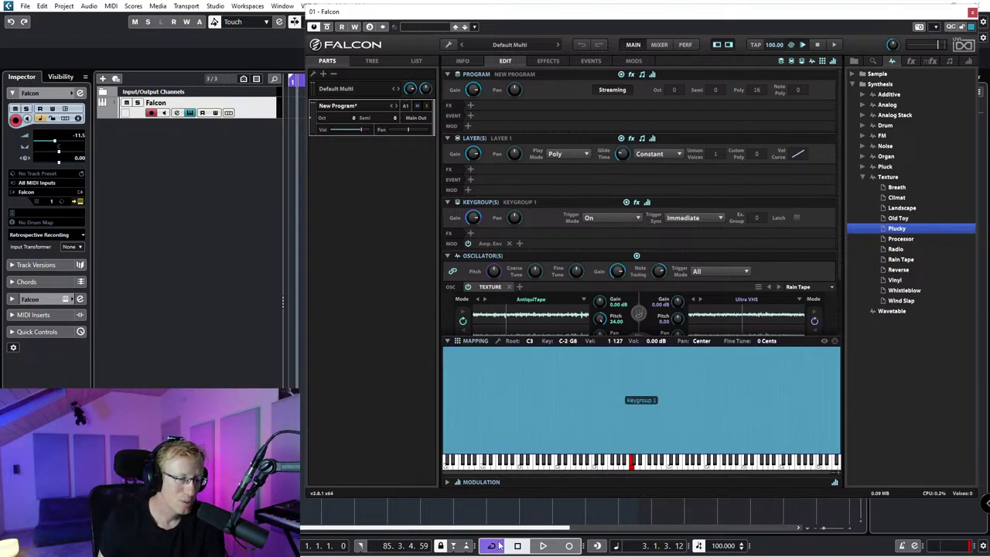
Step: Switch to the Chrome window that holds the My Audio Studio Soundiron page
{"action": "left_click", "coordinate": [430, 546]}
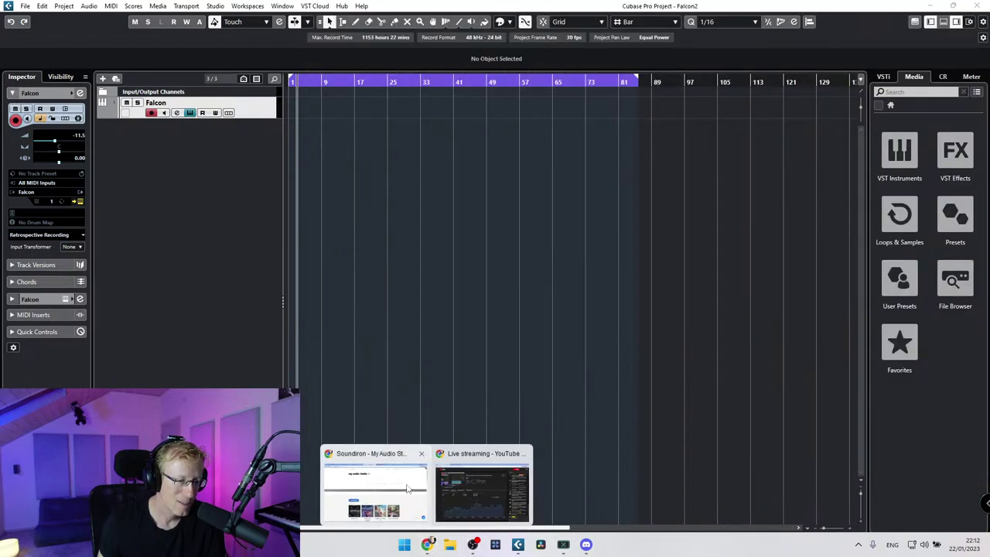
{"action": "left_click", "coordinate": [404, 545]}
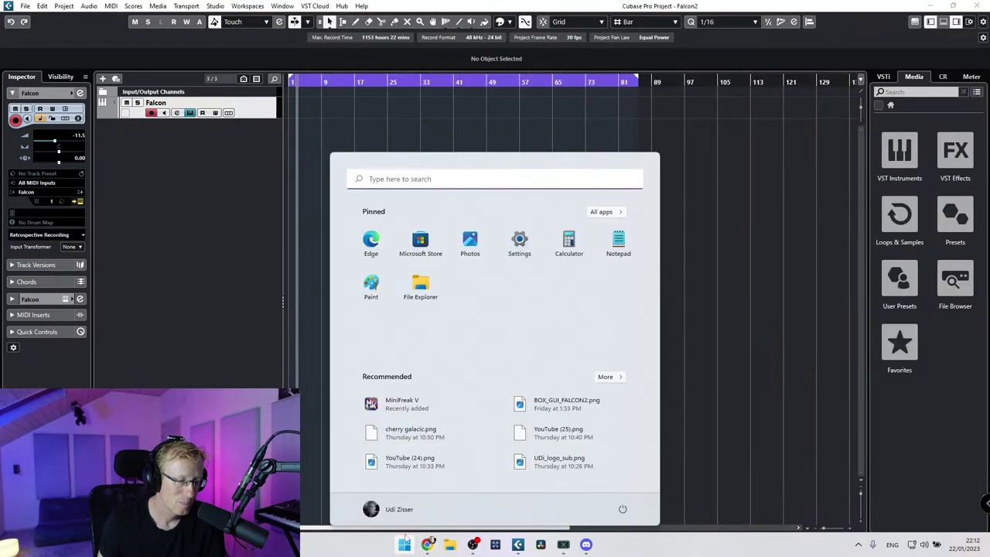
{"action": "left_click", "coordinate": [387, 509]}
{"action": "left_click", "coordinate": [405, 545]}
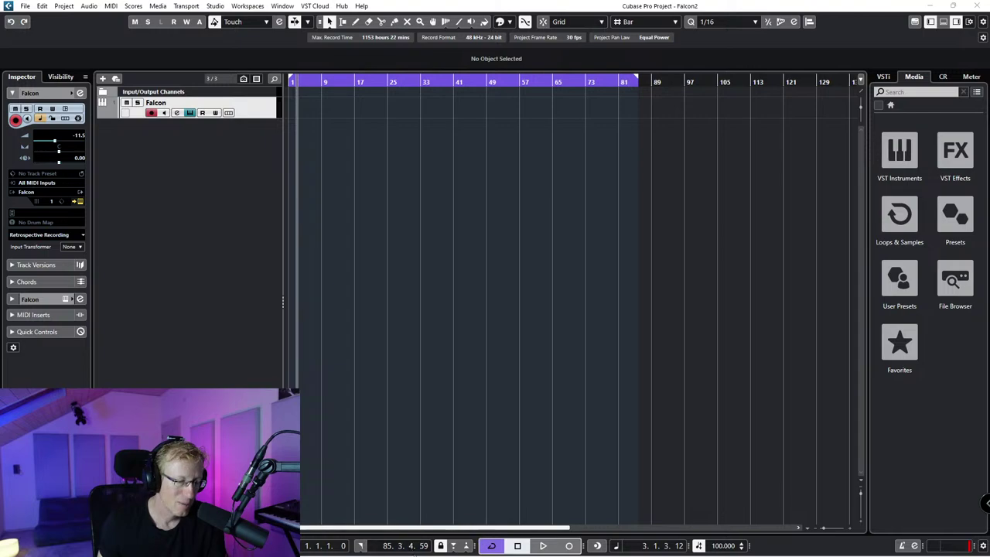
{"action": "mouse_move", "coordinate": [430, 546]}
{"action": "left_click", "coordinate": [387, 488]}
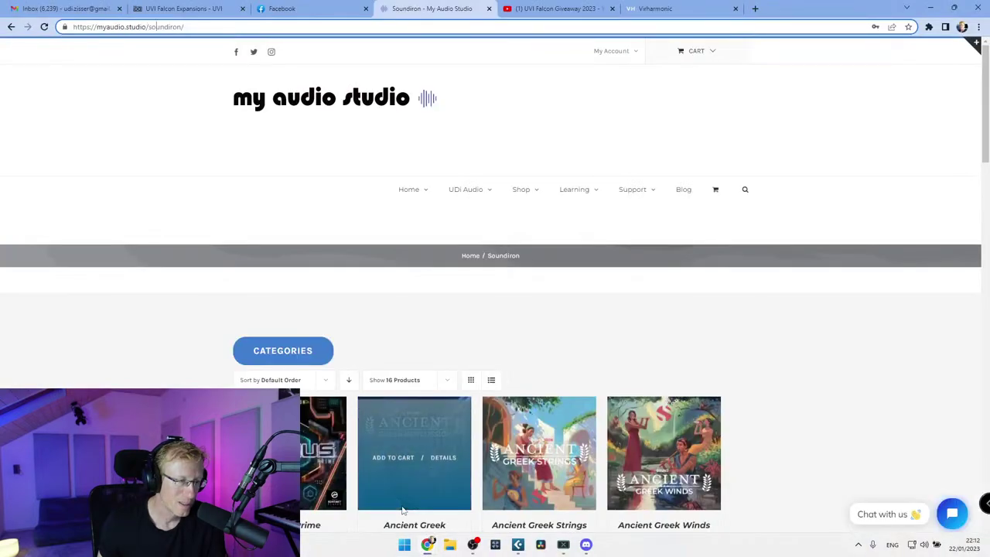
Step: Open the UDi Audio channel from the UVI Falcon Giveaway 2023 video and look through its live streams and videos
{"action": "left_click", "coordinate": [523, 8]}
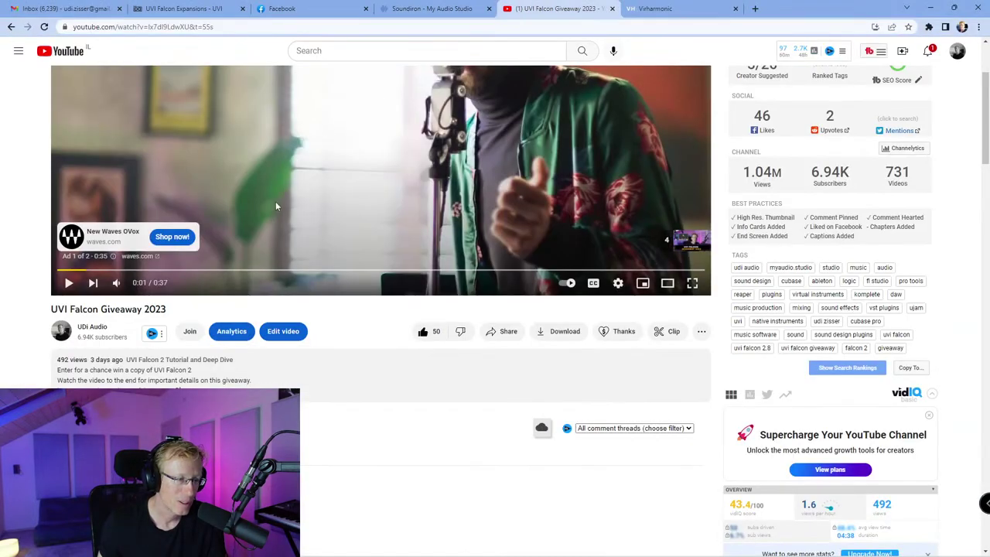
{"action": "left_click_drag", "start_coordinate": [59, 310], "coordinate": [116, 310]}
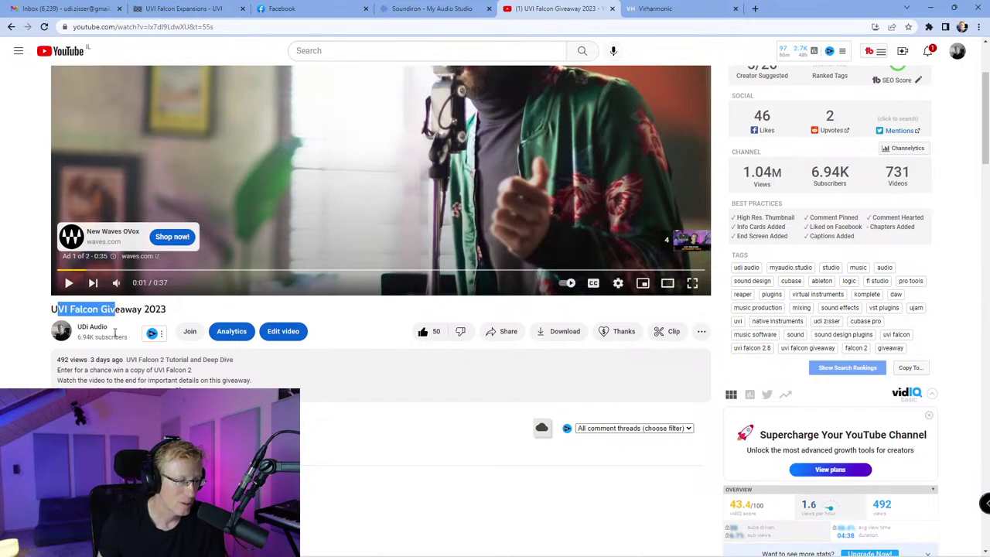
{"action": "left_click", "coordinate": [105, 327]}
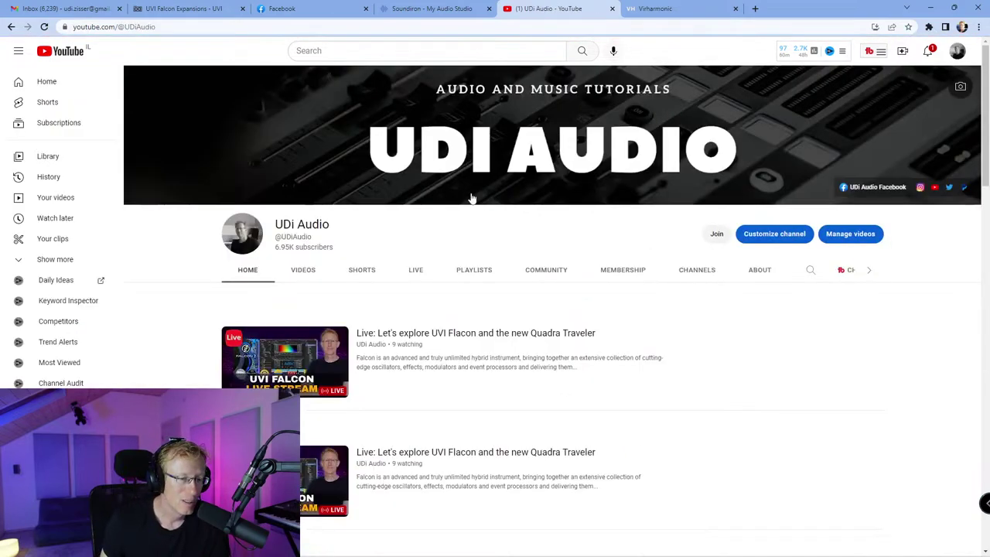
{"action": "scroll", "coordinate": [401, 250], "scroll_direction": "down", "scroll_amount": 2}
{"action": "scroll", "coordinate": [401, 250], "scroll_direction": "down", "scroll_amount": 2}
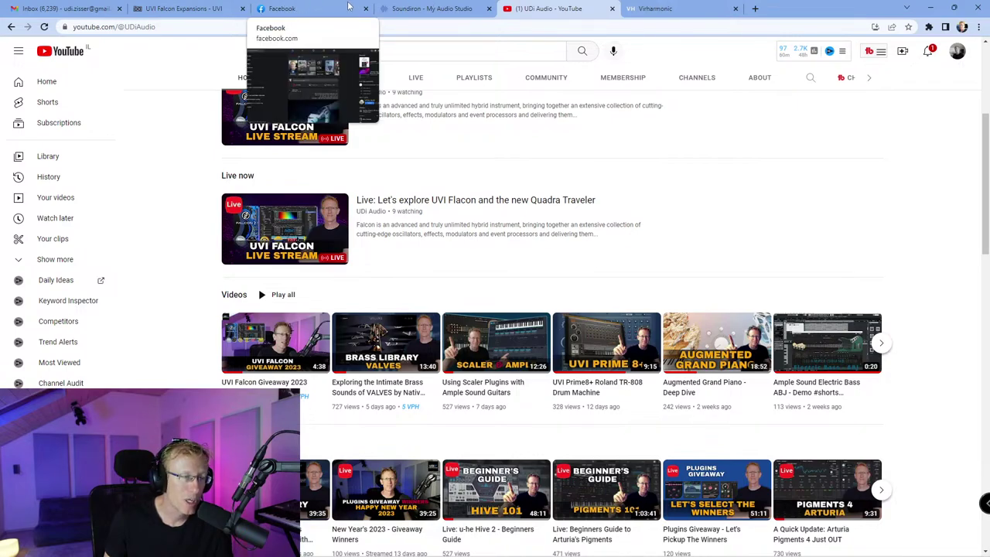
Step: Return to the My Audio Studio home page and open the UJAM plugin shop
{"action": "left_click", "coordinate": [427, 8]}
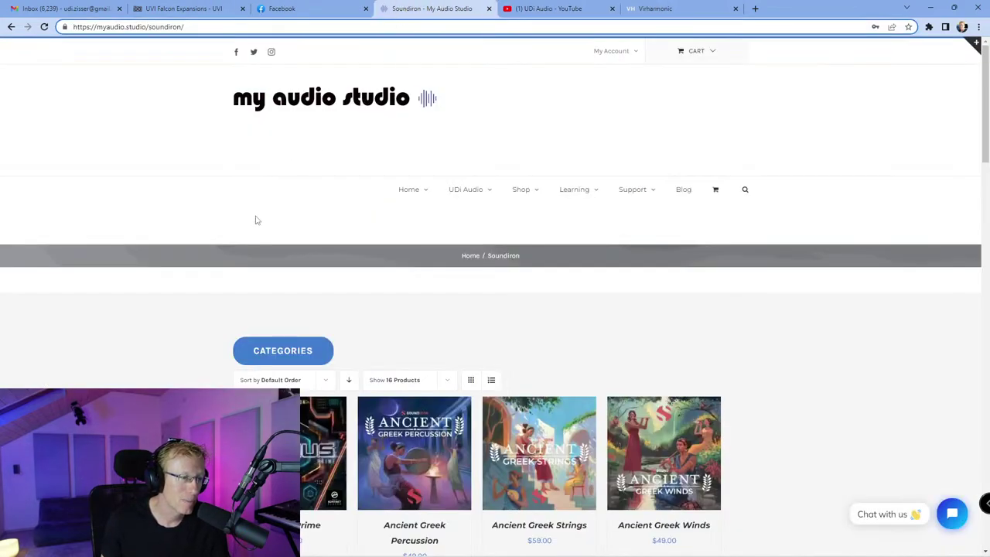
{"action": "left_click", "coordinate": [11, 27]}
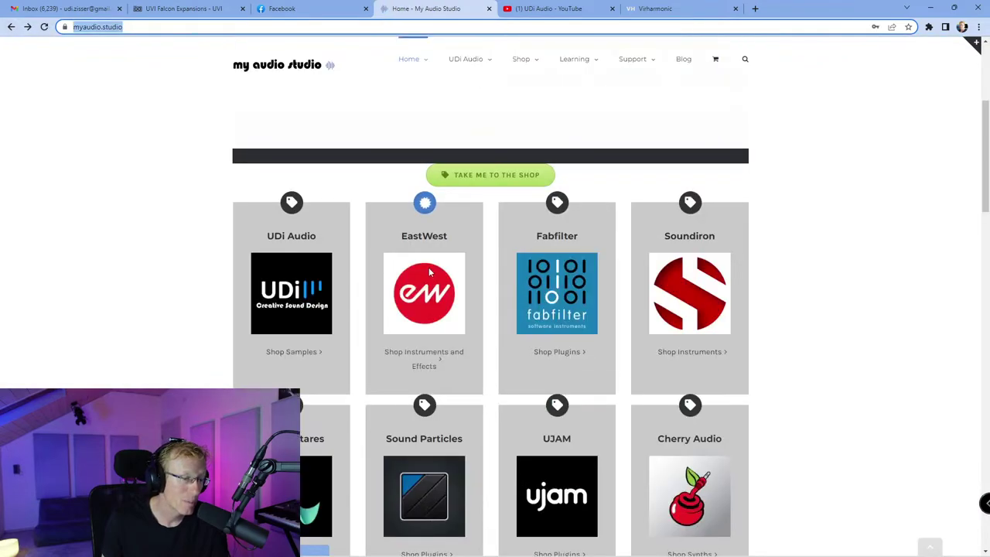
{"action": "scroll", "coordinate": [433, 271], "scroll_direction": "down", "scroll_amount": 2}
{"action": "left_click", "coordinate": [551, 335]}
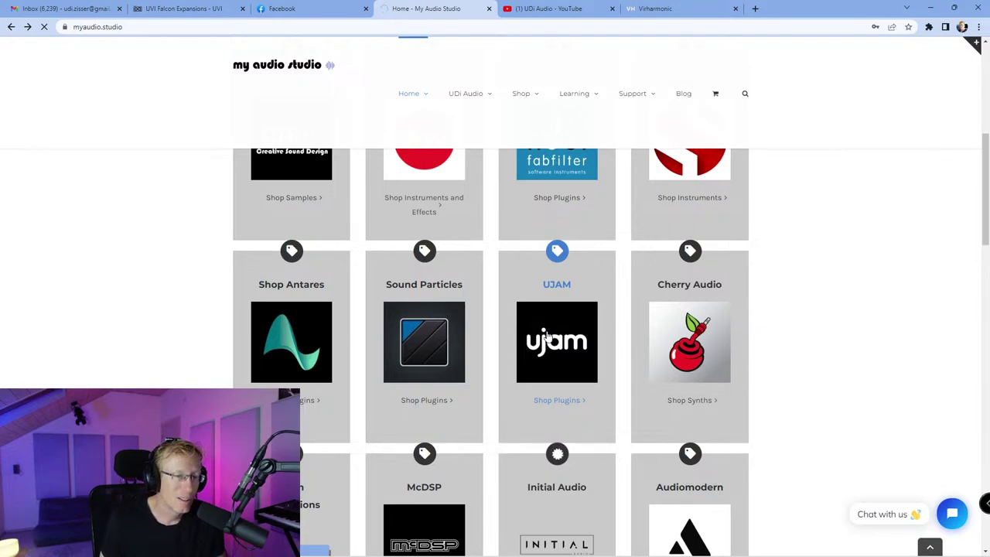
Step: Look through the UJAM product listing, including the bundles, Virtual Bassist, Virtual Drummer, Beatmaker and Finisher plugins
{"action": "scroll", "coordinate": [553, 329], "scroll_direction": "up", "scroll_amount": 4}
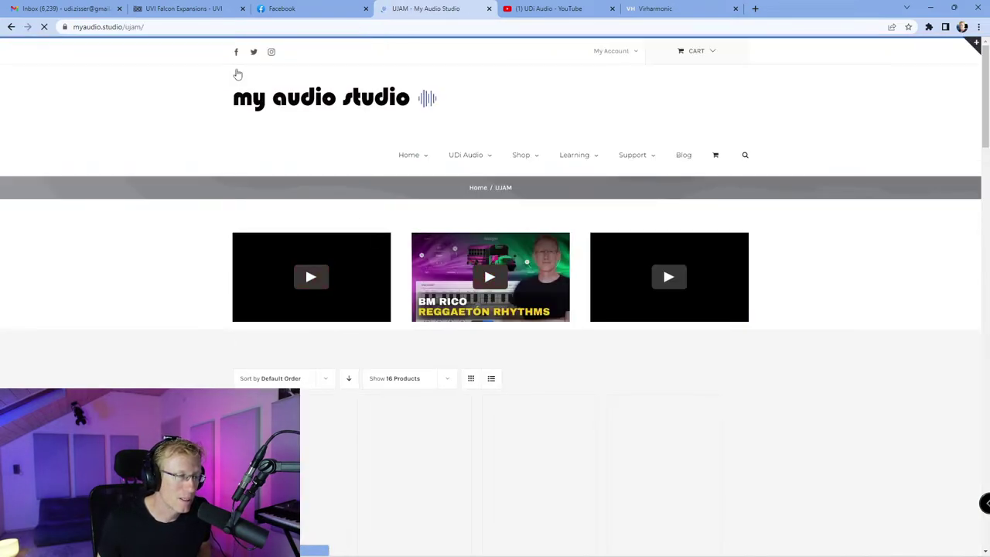
{"action": "scroll", "coordinate": [347, 335], "scroll_direction": "down", "scroll_amount": 5}
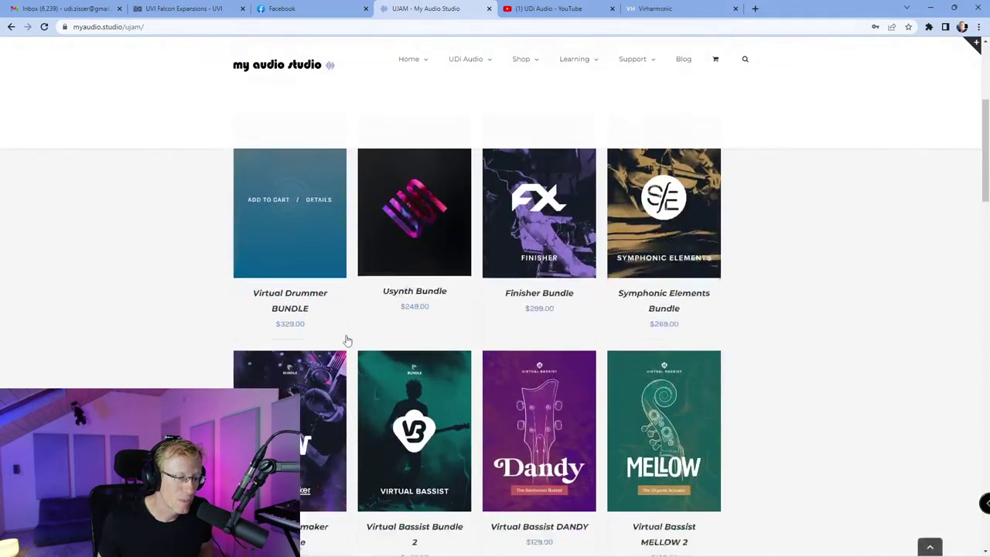
{"action": "scroll", "coordinate": [347, 336], "scroll_direction": "down", "scroll_amount": 10}
{"action": "scroll", "coordinate": [348, 328], "scroll_direction": "up", "scroll_amount": 5}
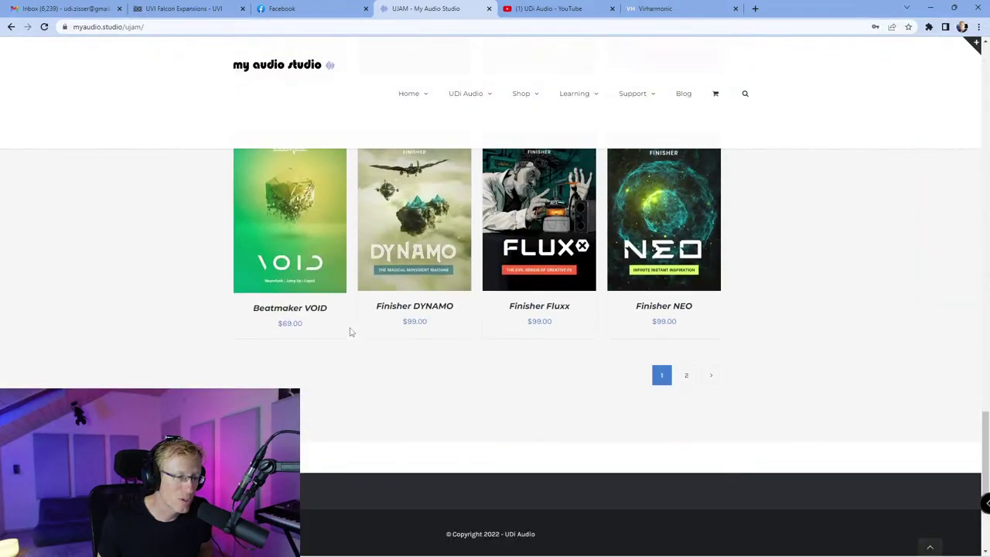
{"action": "scroll", "coordinate": [350, 331], "scroll_direction": "up", "scroll_amount": 8}
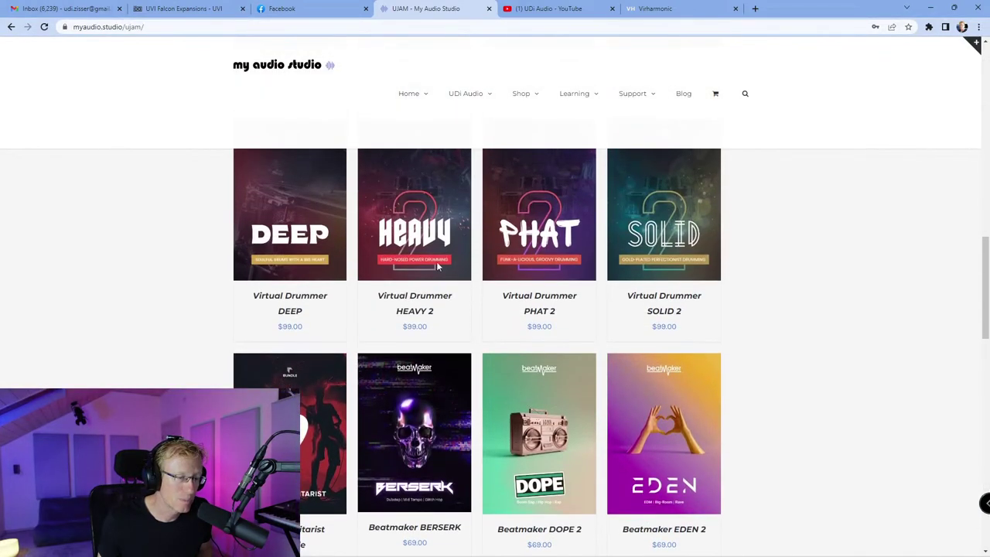
{"action": "mouse_move", "coordinate": [540, 485]}
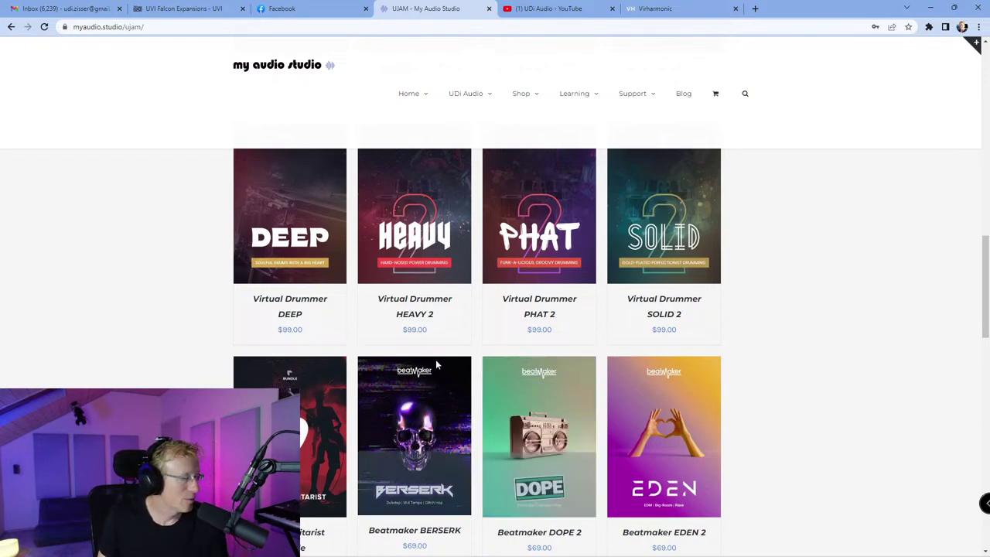
{"action": "mouse_move", "coordinate": [437, 360]}
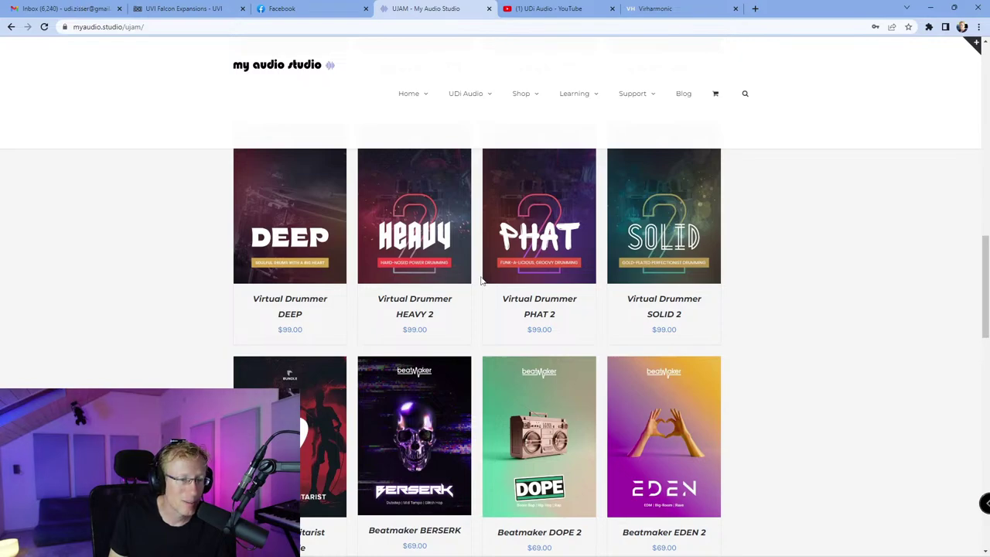
{"action": "scroll", "coordinate": [482, 280], "scroll_direction": "down", "scroll_amount": 2}
{"action": "scroll", "coordinate": [482, 280], "scroll_direction": "up", "scroll_amount": 4}
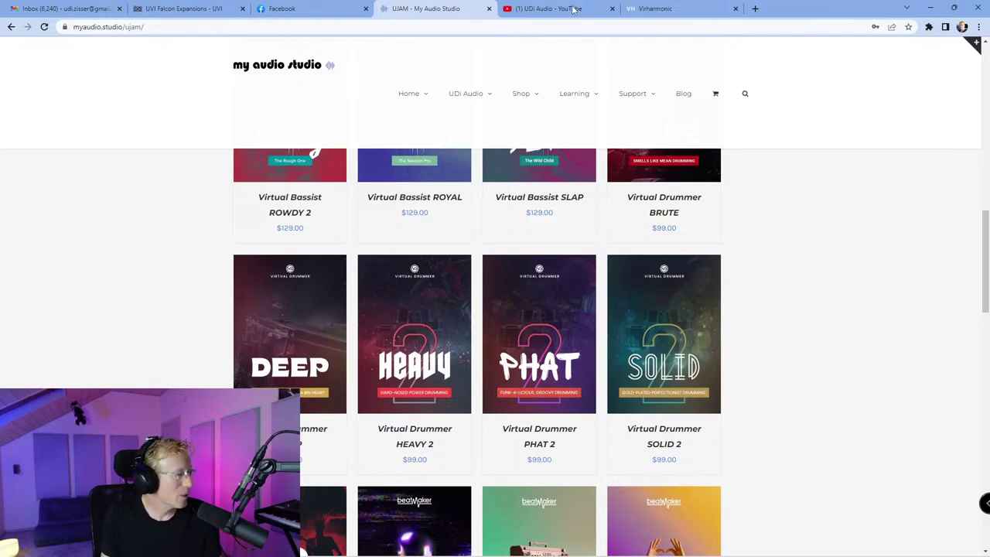
{"action": "mouse_move", "coordinate": [573, 9]}
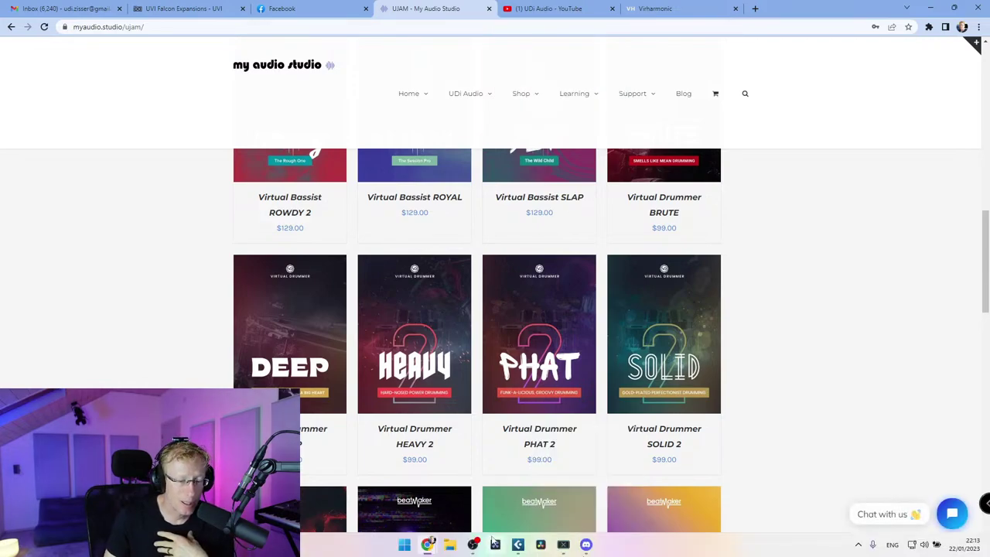
Step: Switch back to Falcon in Cubase and remove the Rain Tape Texture oscillator from Keygroup 1
{"action": "left_click", "coordinate": [520, 546]}
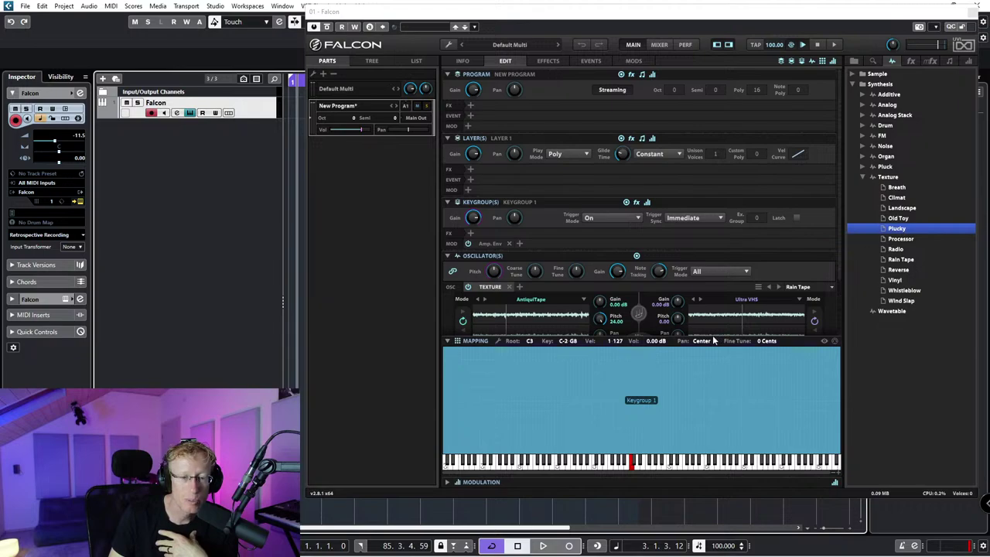
{"action": "left_click_drag", "start_coordinate": [602, 16], "coordinate": [599, 6]}
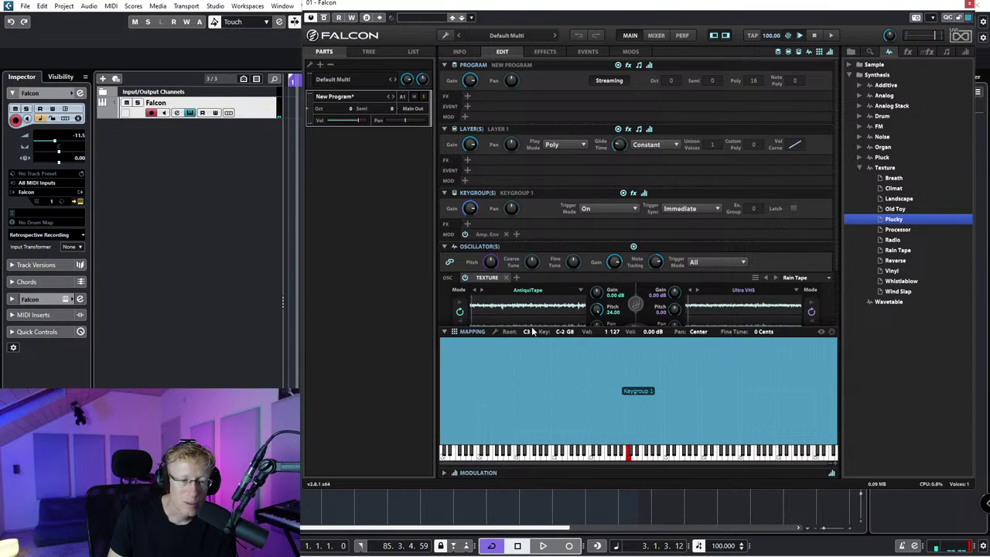
{"action": "left_click", "coordinate": [506, 277]}
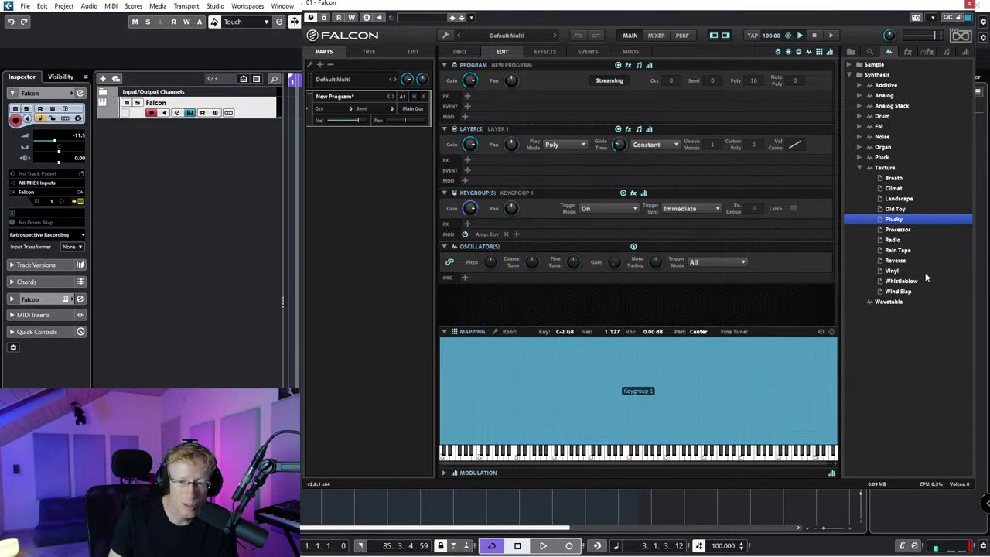
Step: Add the Wind Slap texture preset to Keygroup 1 as its oscillator
{"action": "left_click", "coordinate": [906, 232]}
{"action": "left_click", "coordinate": [890, 242]}
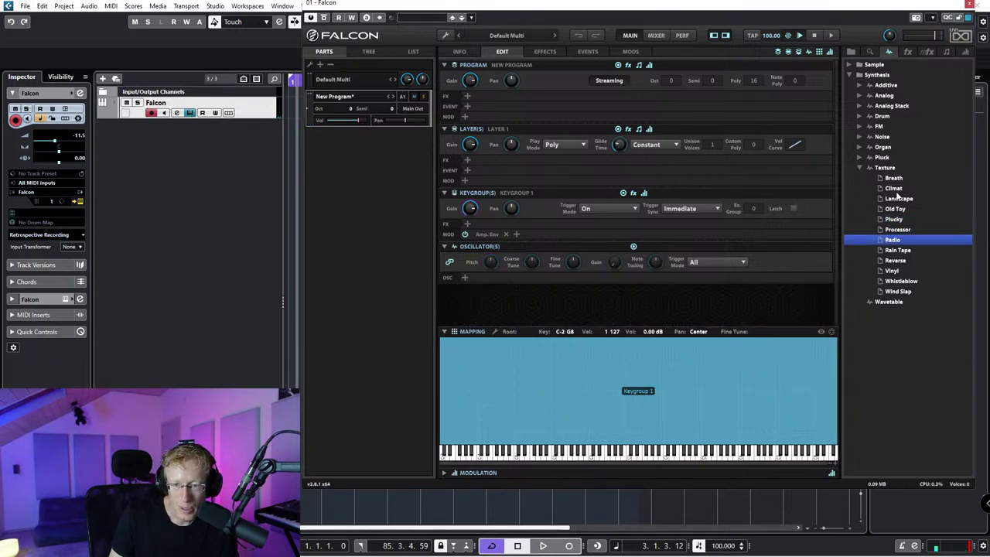
{"action": "left_click", "coordinate": [902, 191]}
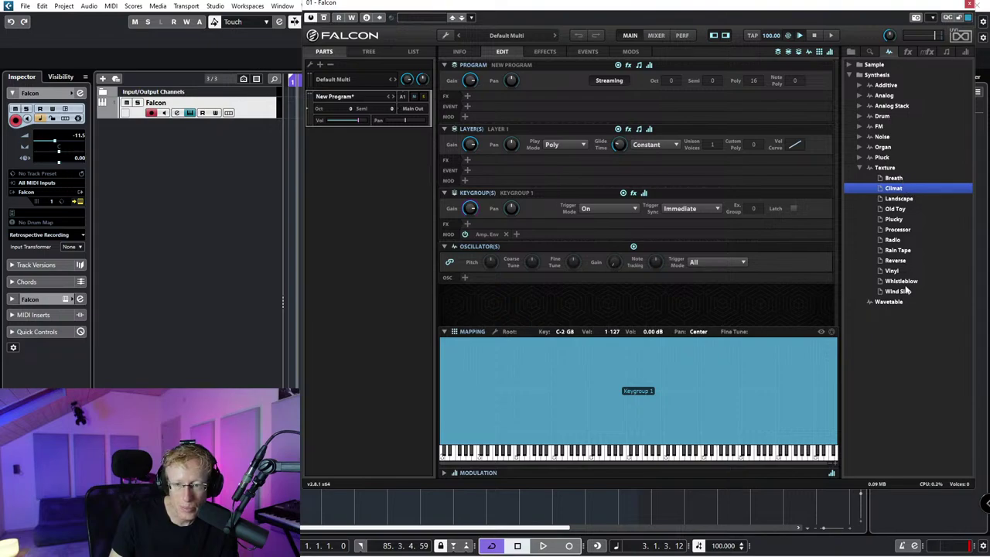
{"action": "left_click_drag", "start_coordinate": [898, 291], "coordinate": [471, 277]}
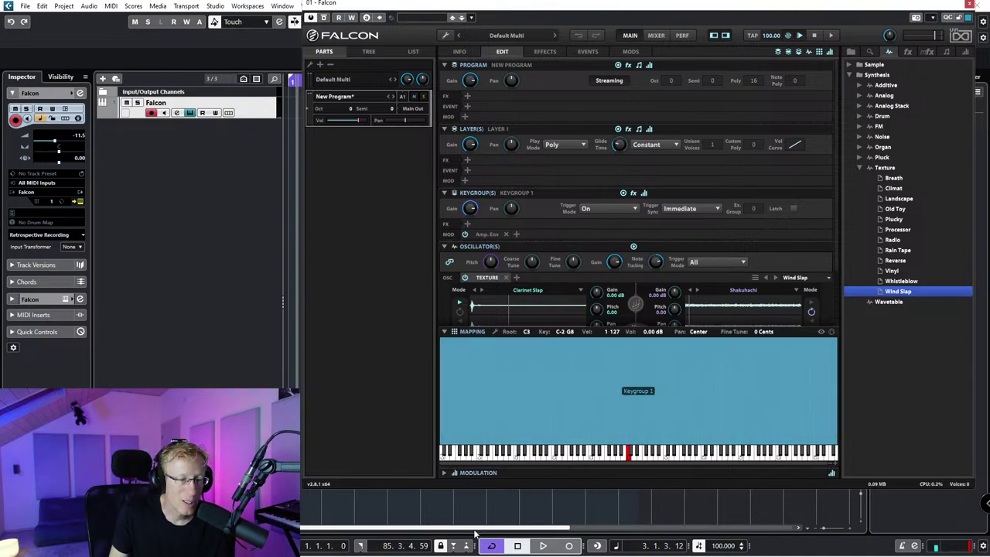
Step: Switch to Chrome, return to the My Audio Studio home page and open the Cherry Audio Galactic Reverb product details
{"action": "left_click", "coordinate": [428, 544]}
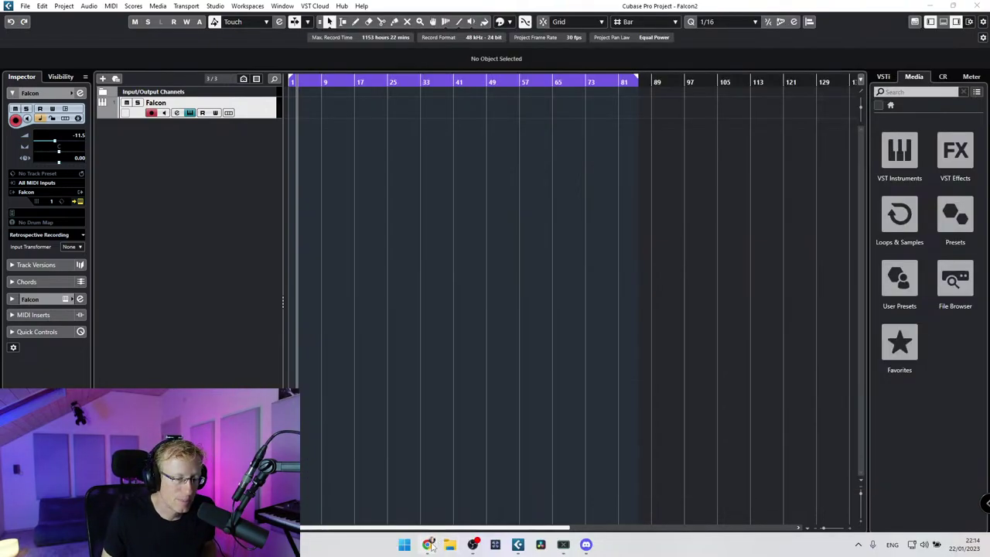
{"action": "left_click", "coordinate": [373, 487]}
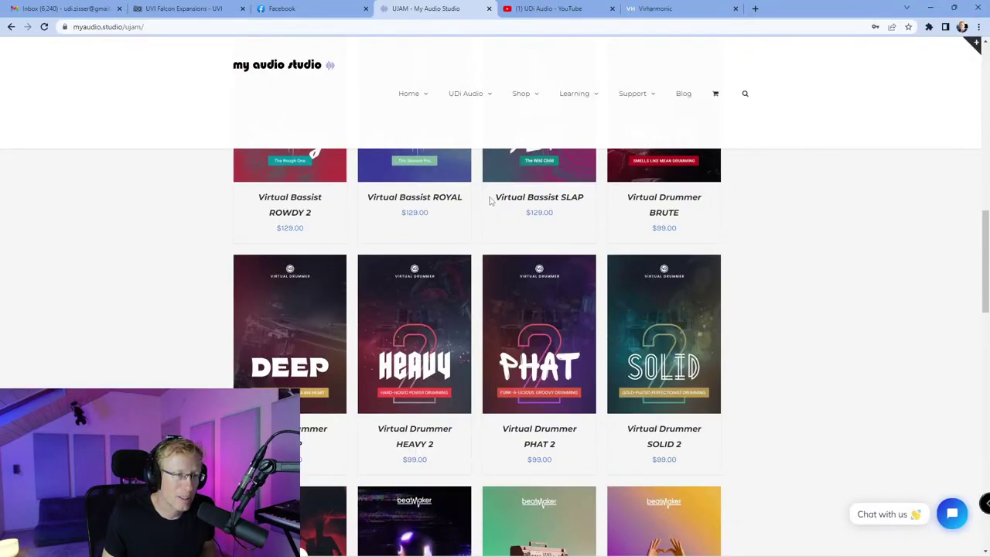
{"action": "scroll", "coordinate": [435, 247], "scroll_direction": "up", "scroll_amount": 15}
{"action": "left_click", "coordinate": [309, 98]}
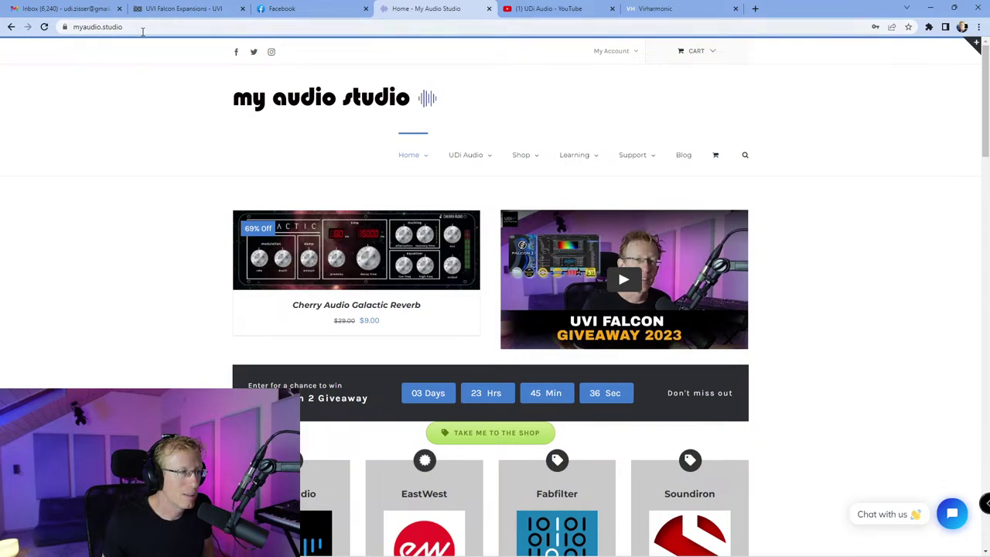
{"action": "left_click", "coordinate": [170, 24]}
{"action": "left_click", "coordinate": [314, 207]}
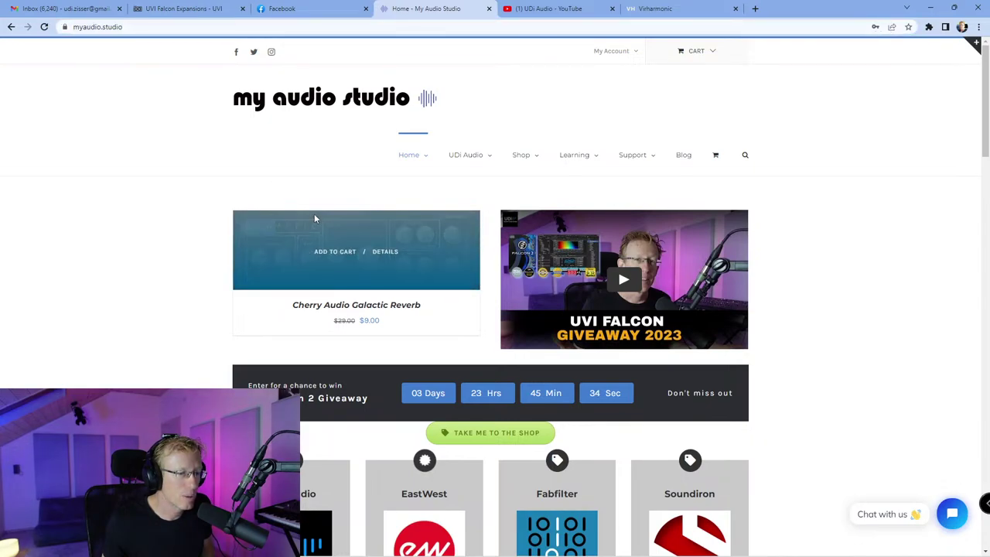
{"action": "left_click", "coordinate": [390, 269]}
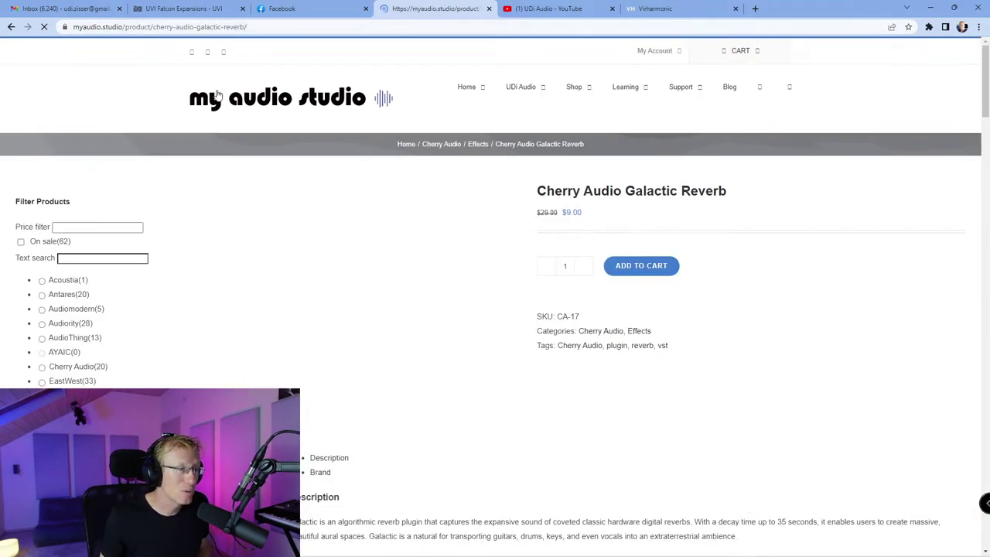
Step: Copy the web address of the Cherry Audio Galactic Reverb product page and switch windows
{"action": "left_click", "coordinate": [259, 26]}
{"action": "right_click", "coordinate": [258, 26]}
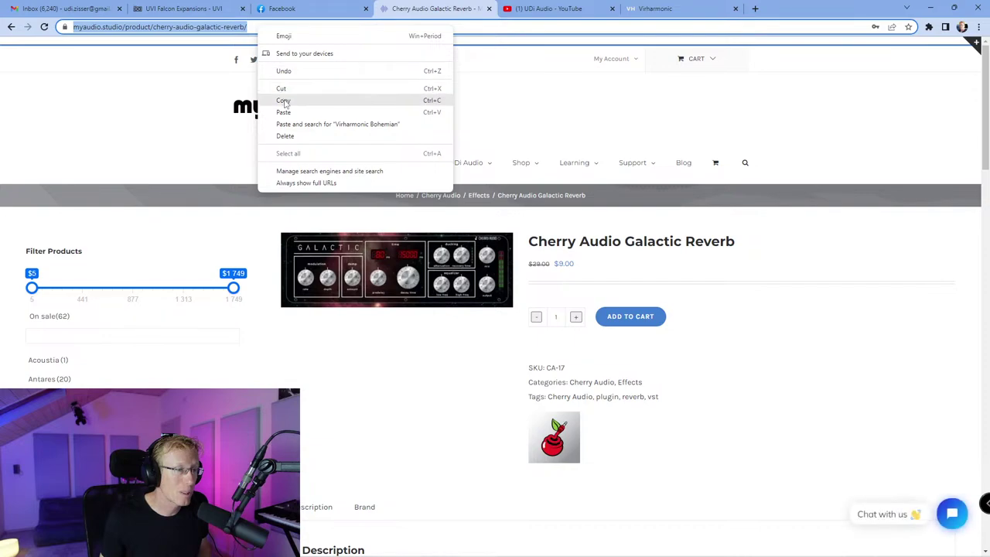
{"action": "left_click", "coordinate": [281, 100]}
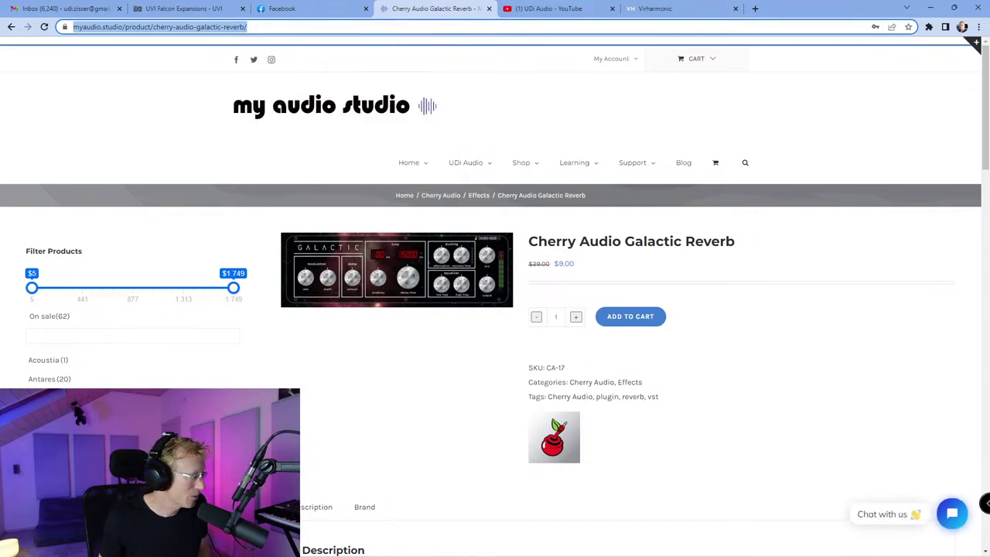
{"action": "key", "text": "alt+Tab"}
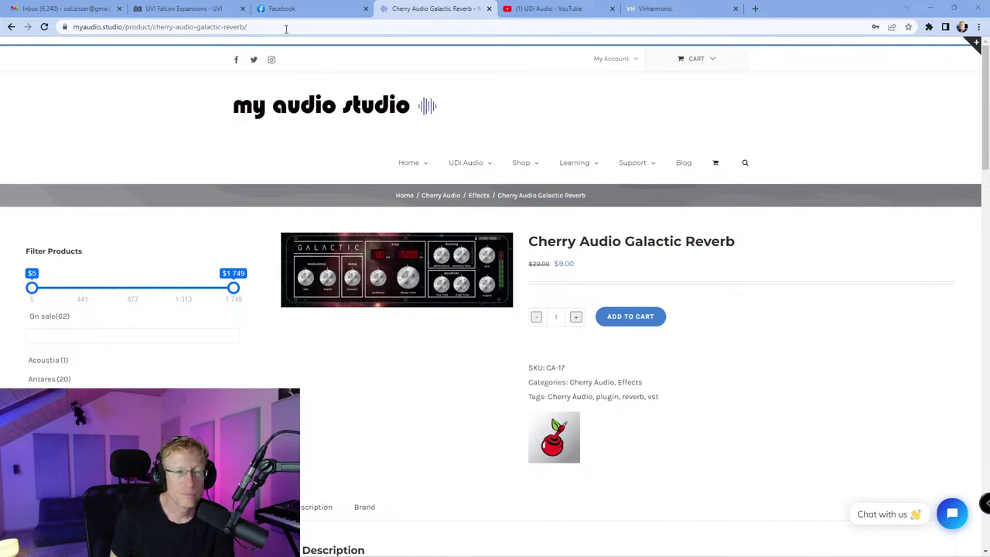
Step: Open the Community page of the UDi Audio YouTube channel and copy its web address
{"action": "left_click", "coordinate": [541, 9]}
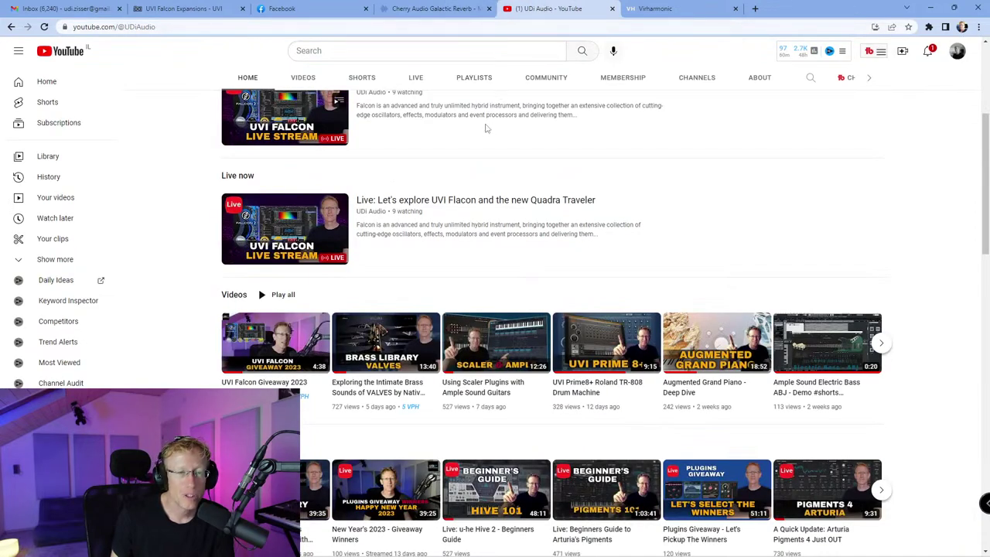
{"action": "scroll", "coordinate": [483, 131], "scroll_direction": "up", "scroll_amount": 4}
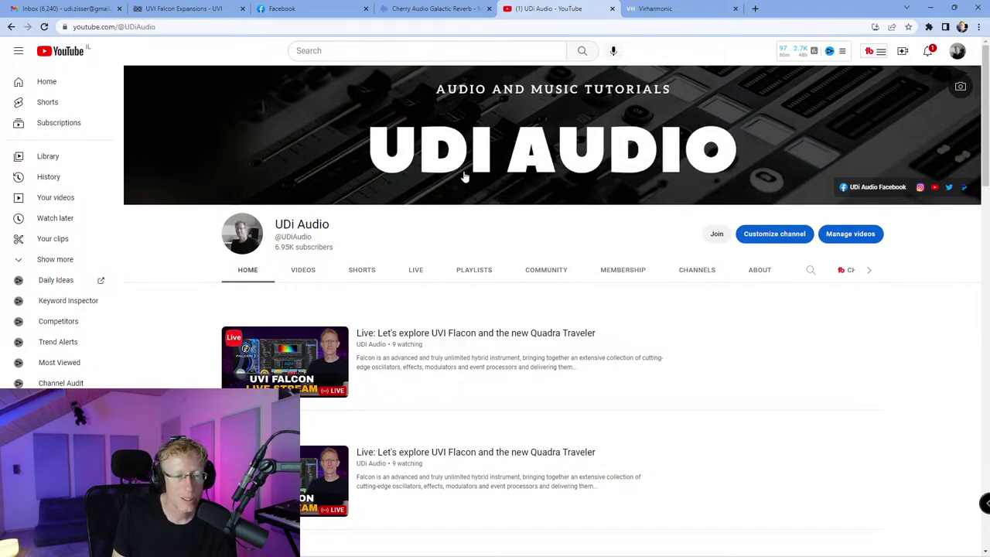
{"action": "left_click", "coordinate": [541, 275]}
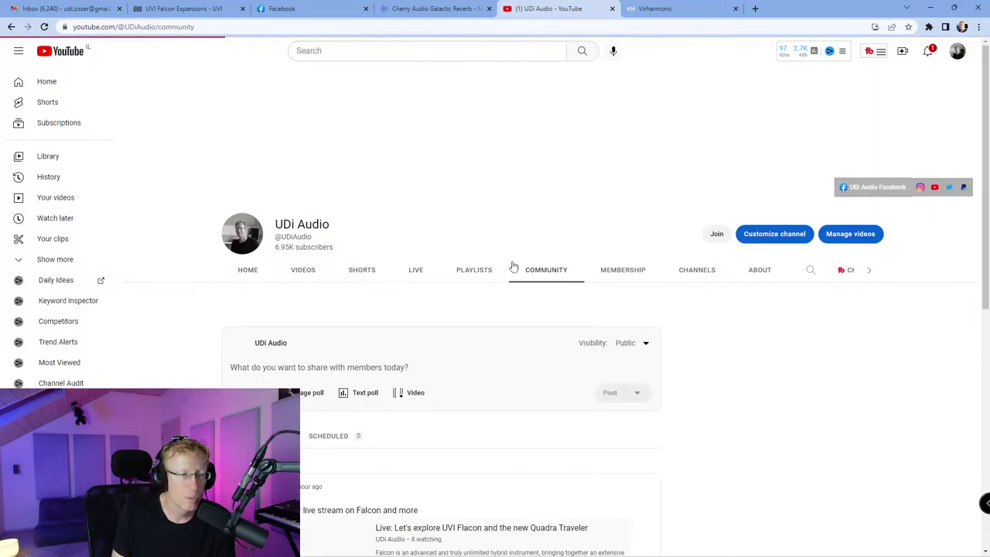
{"action": "right_click", "coordinate": [226, 27]}
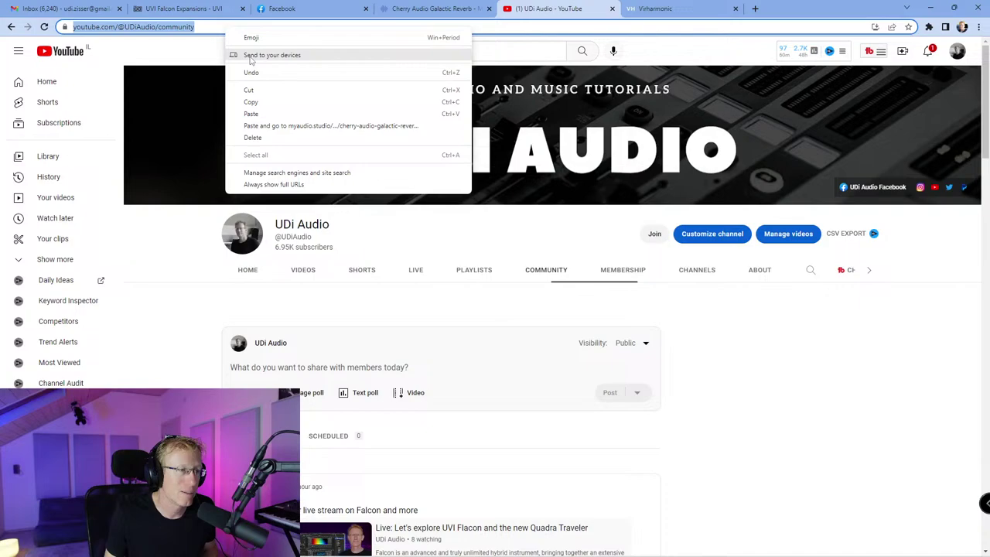
{"action": "left_click", "coordinate": [250, 101]}
{"action": "key", "text": "alt+Tab"}
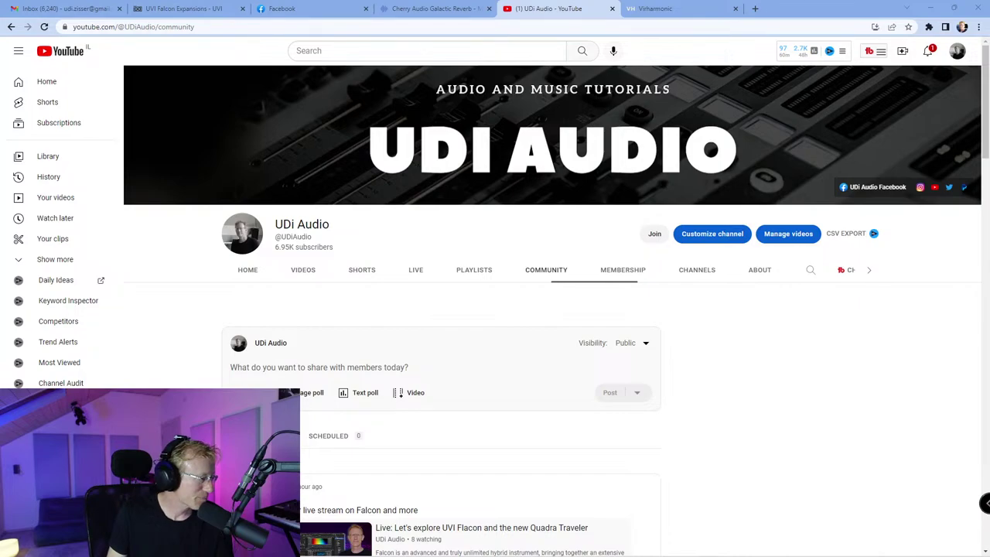
Step: Publish a community post on the channel reading "What else should we cover in the channel?"
{"action": "scroll", "coordinate": [549, 379], "scroll_direction": "down", "scroll_amount": 3}
{"action": "scroll", "coordinate": [541, 372], "scroll_direction": "down", "scroll_amount": 2}
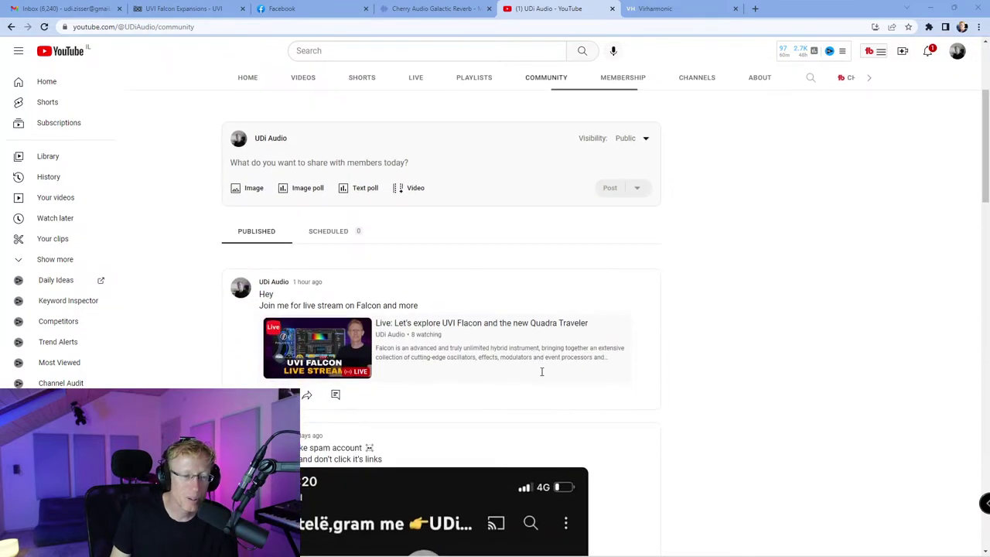
{"action": "scroll", "coordinate": [536, 349], "scroll_direction": "up", "scroll_amount": 2}
{"action": "scroll", "coordinate": [397, 206], "scroll_direction": "down", "scroll_amount": 15}
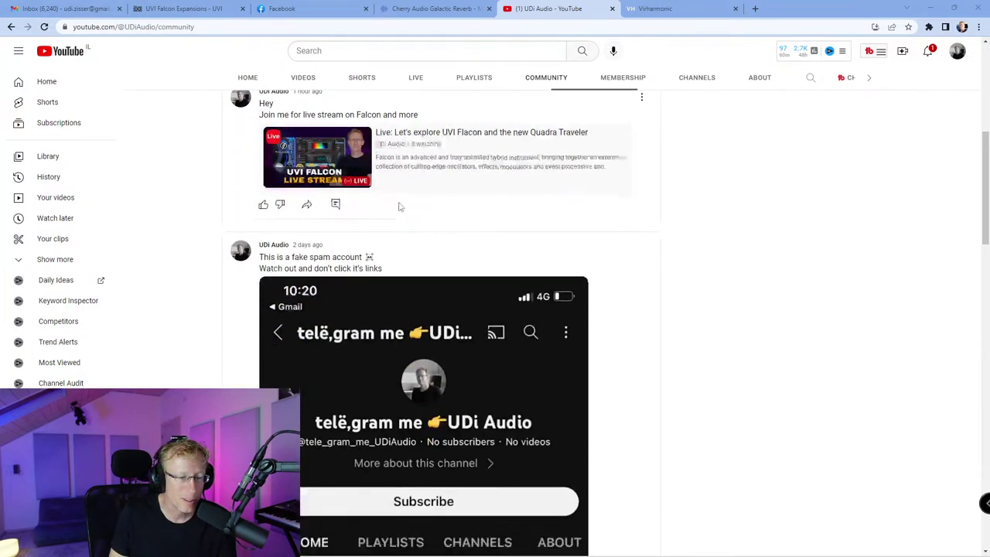
{"action": "scroll", "coordinate": [396, 223], "scroll_direction": "up", "scroll_amount": 15}
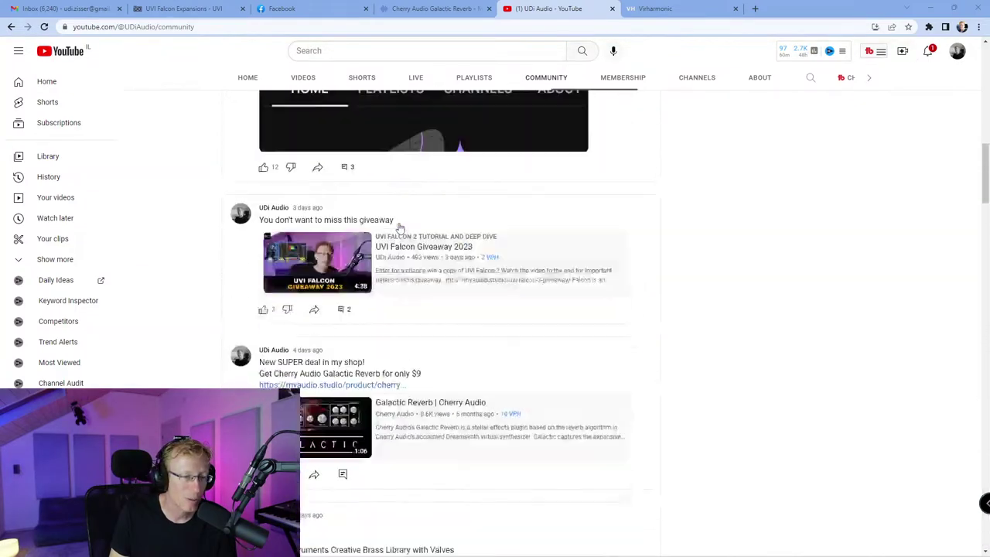
{"action": "scroll", "coordinate": [398, 225], "scroll_direction": "down", "scroll_amount": 2}
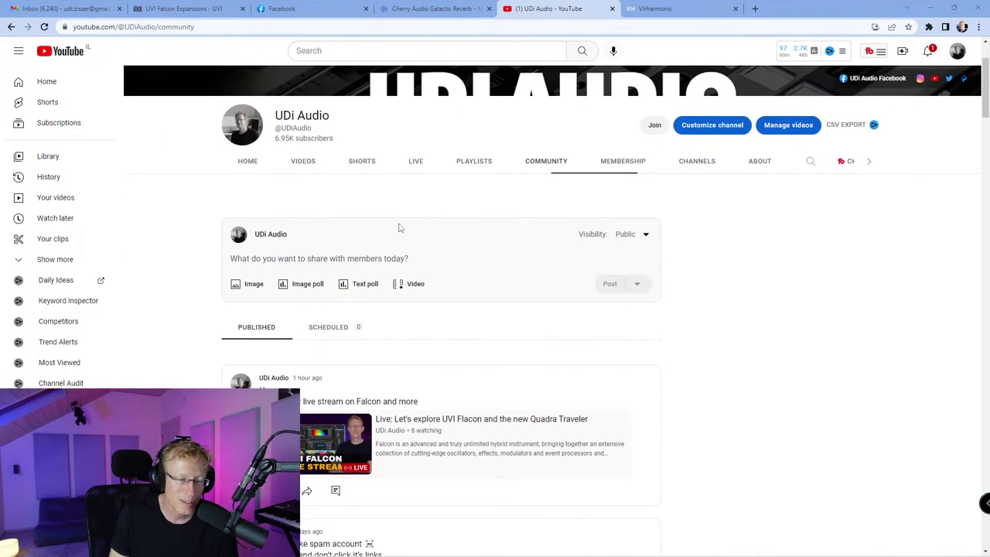
{"action": "left_click", "coordinate": [379, 259]}
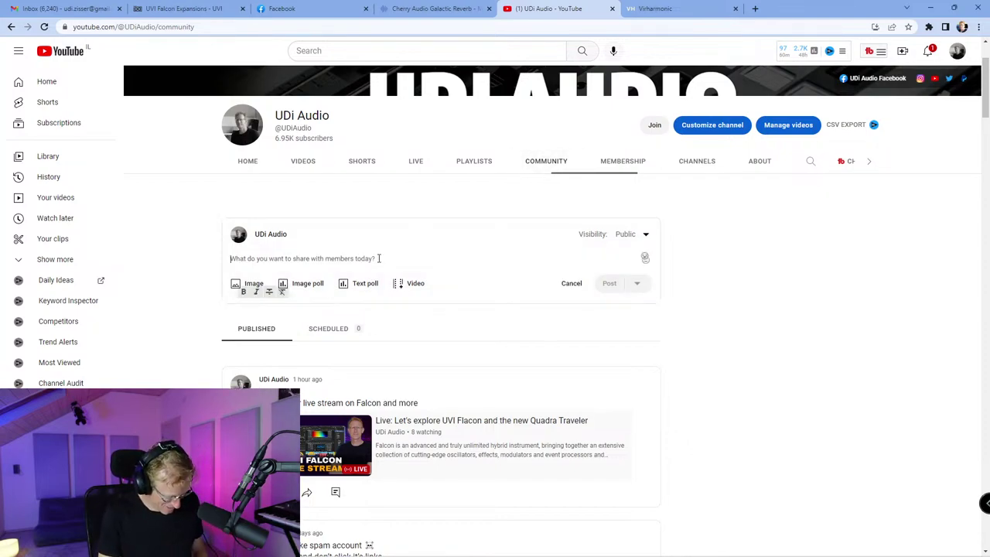
{"action": "type", "text": "What "}
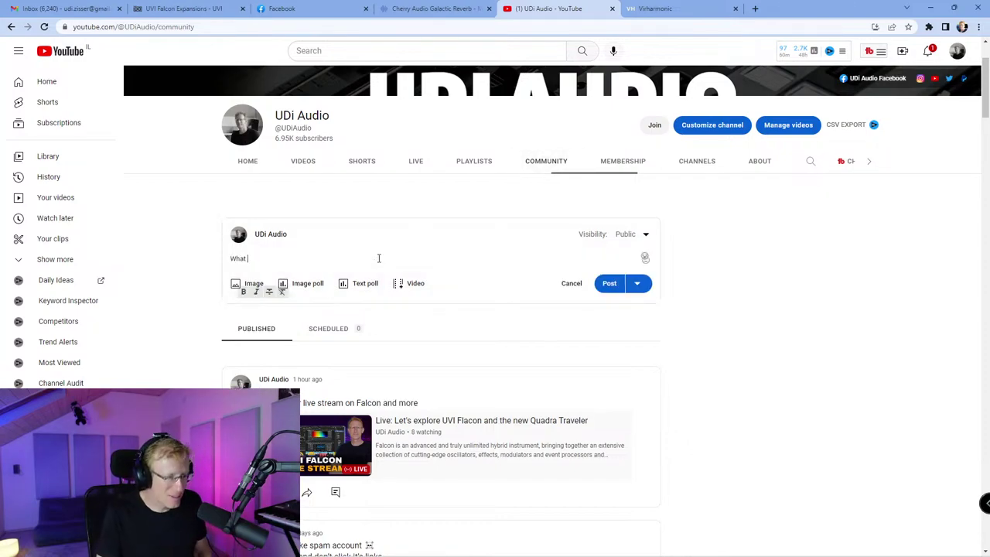
{"action": "type", "text": "else should we cover"}
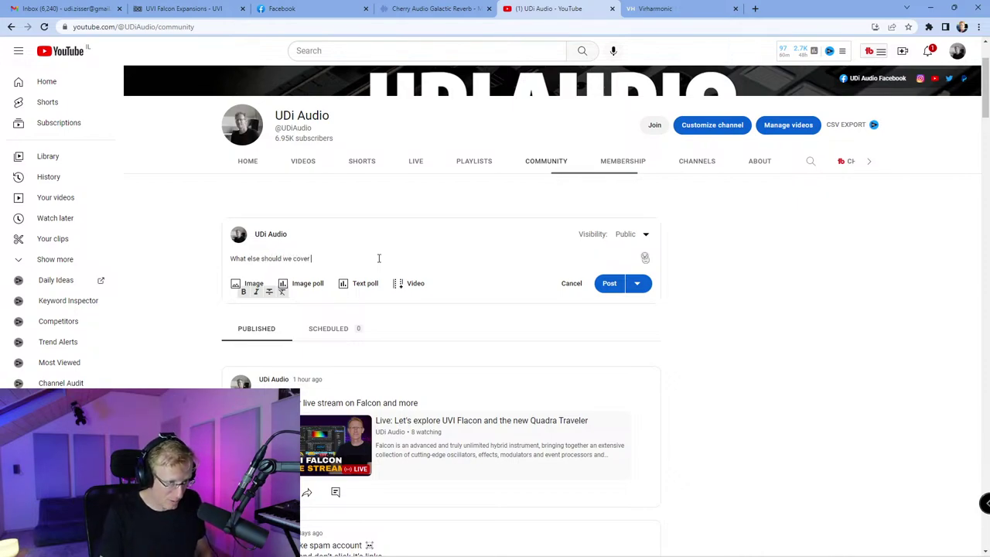
{"action": "type", "text": " in the channel?"}
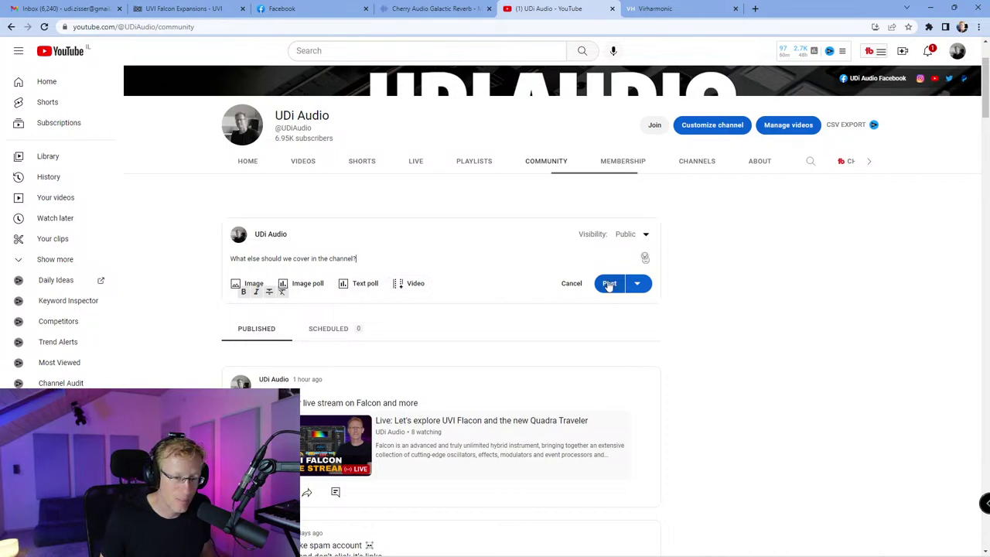
{"action": "left_click", "coordinate": [609, 283]}
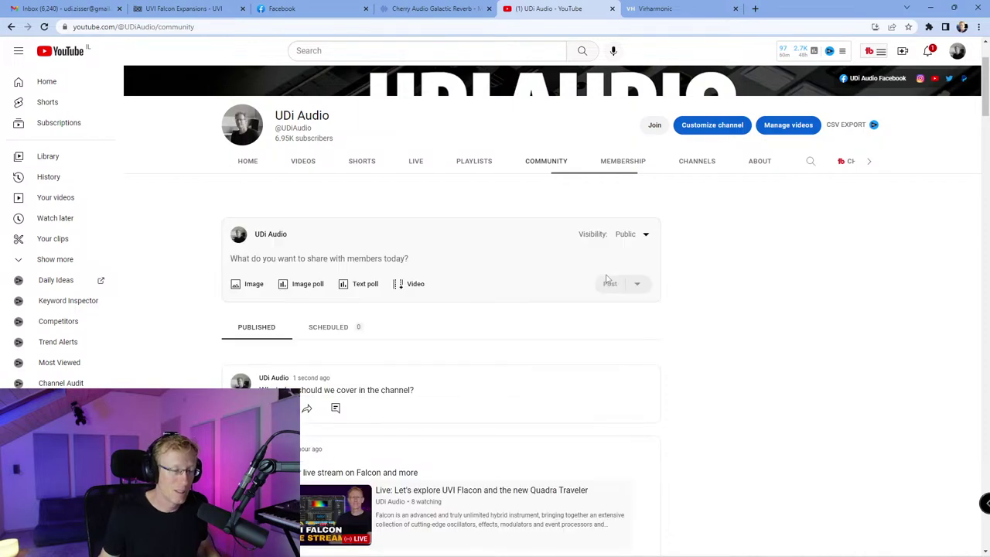
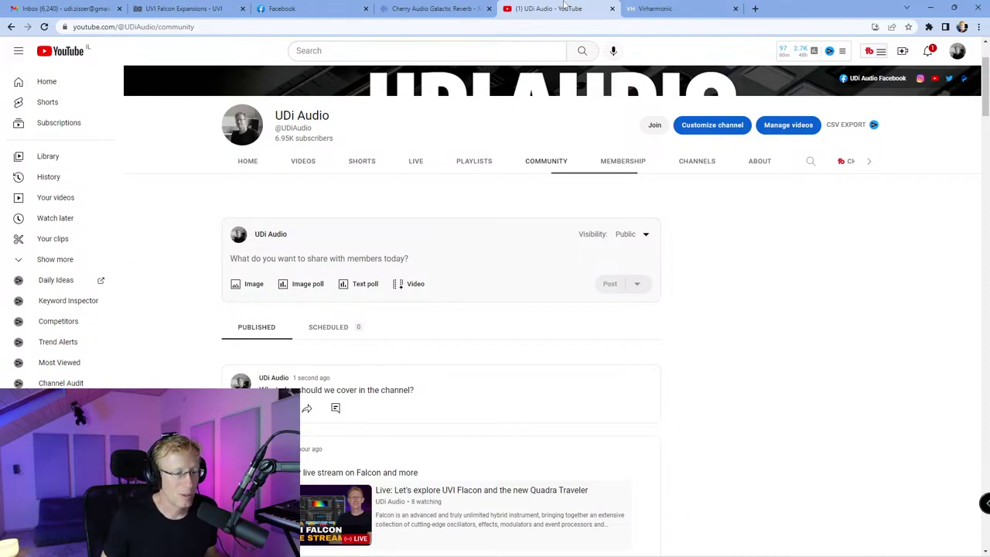
Step: Return to the Cherry Audio Galactic Reverb product page and highlight the product title
{"action": "left_click", "coordinate": [423, 255]}
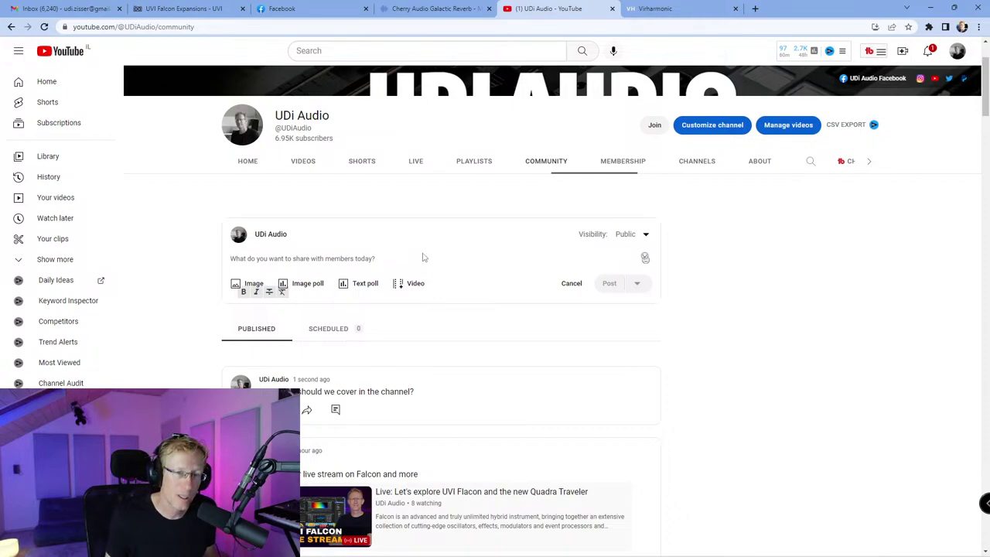
{"action": "mouse_move", "coordinate": [631, 6]}
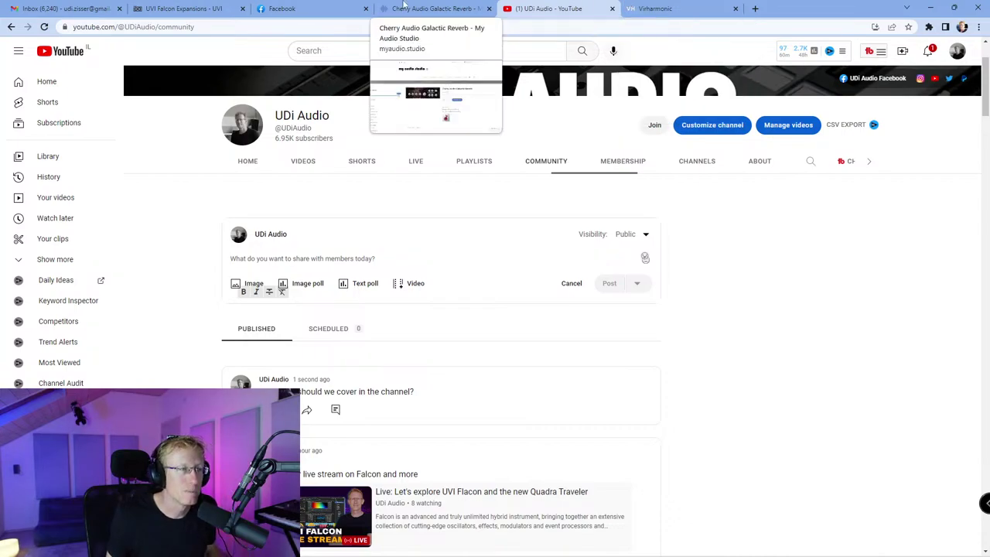
{"action": "left_click", "coordinate": [68, 8]}
{"action": "left_click", "coordinate": [286, 9]}
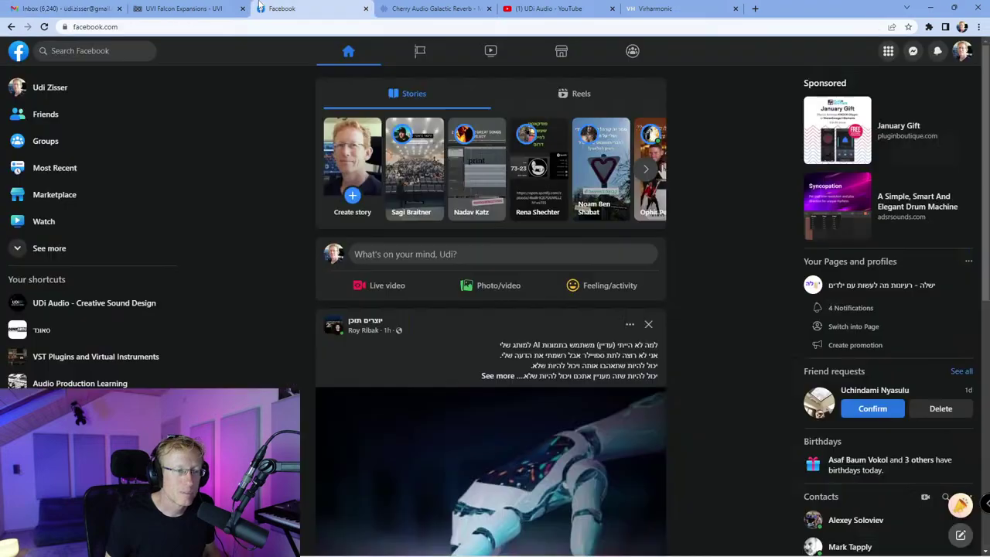
{"action": "left_click", "coordinate": [433, 9]}
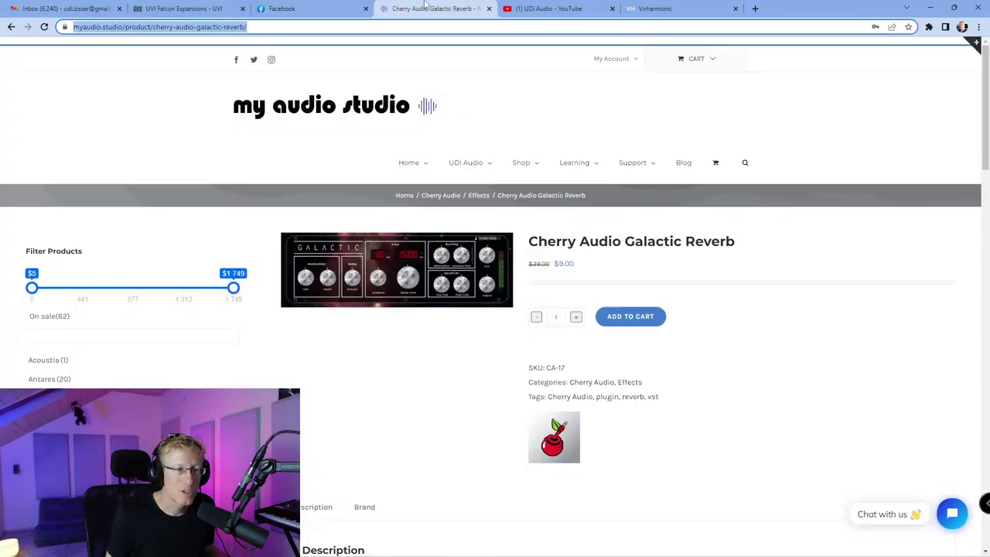
{"action": "mouse_move", "coordinate": [548, 8]}
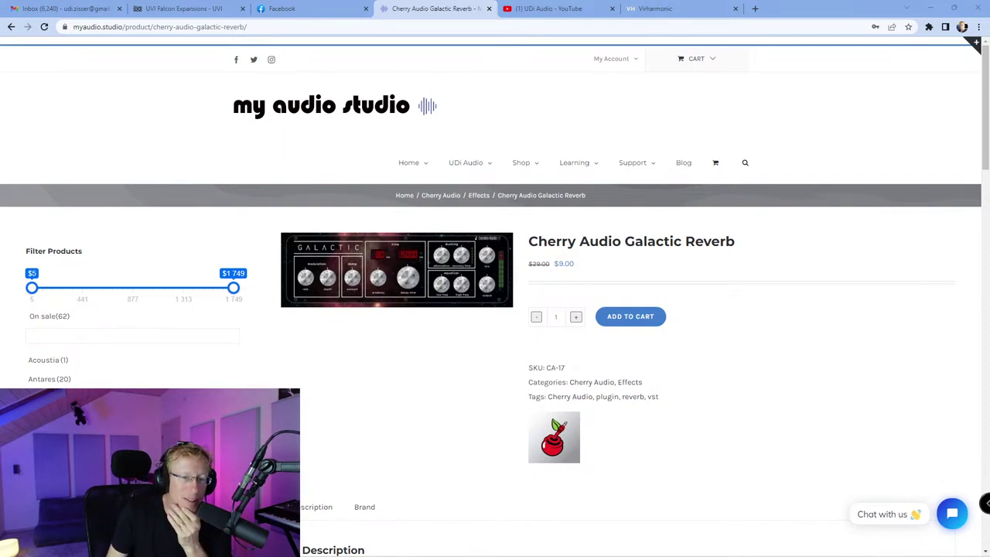
{"action": "left_click_drag", "start_coordinate": [735, 241], "coordinate": [530, 242]}
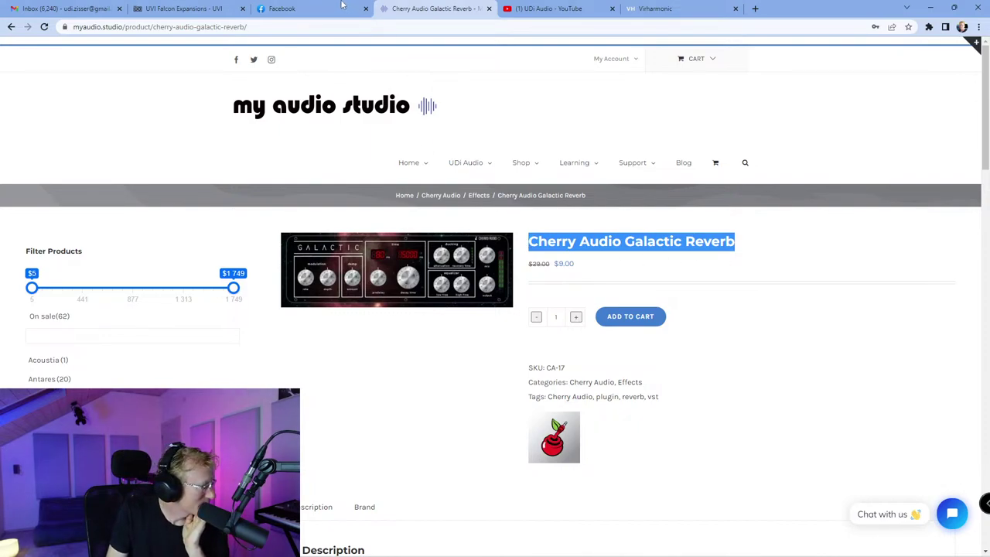
{"action": "mouse_move", "coordinate": [545, 205]}
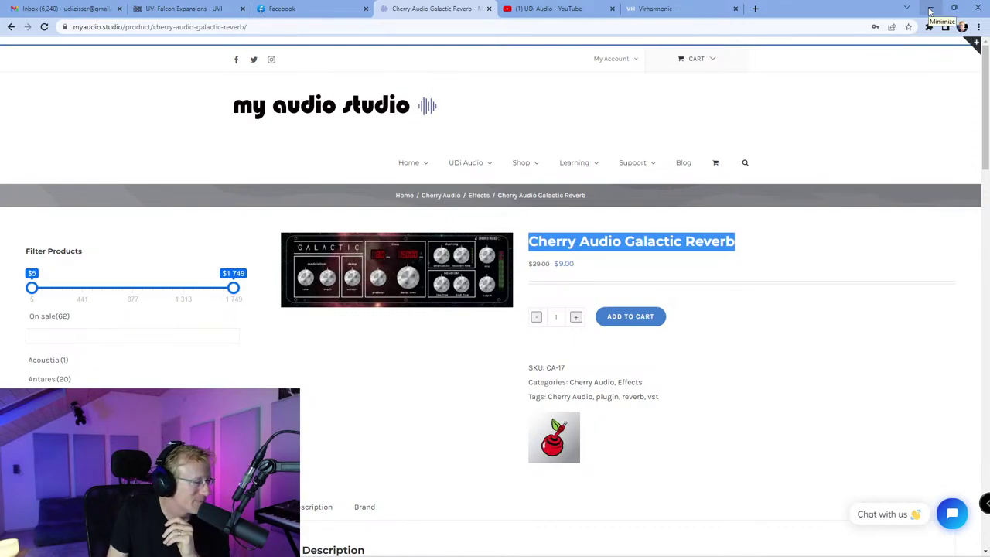
Step: Switch back to Falcon in Cubase and open the Leads preset folder of the Falcon Factory soundbank
{"action": "left_click", "coordinate": [930, 10]}
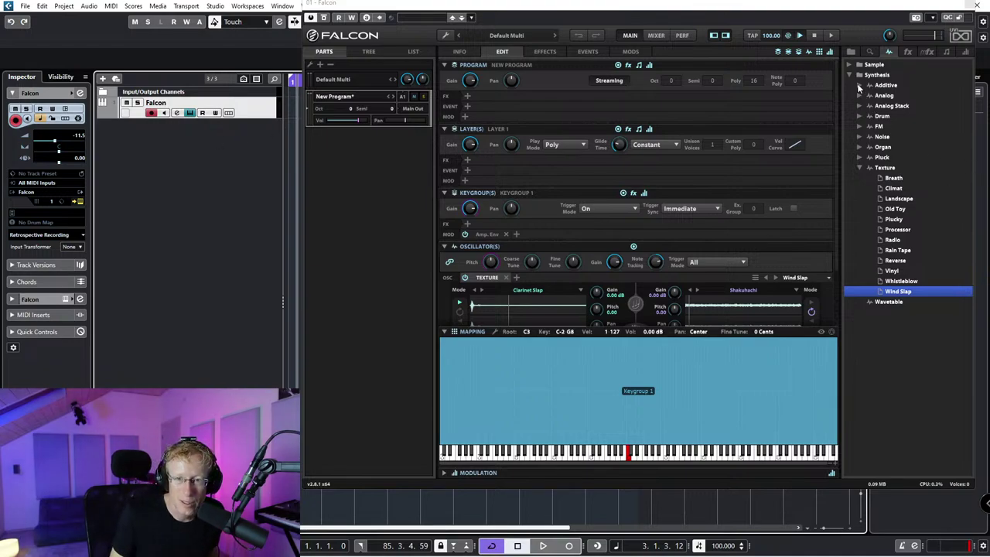
{"action": "left_click", "coordinate": [852, 51]}
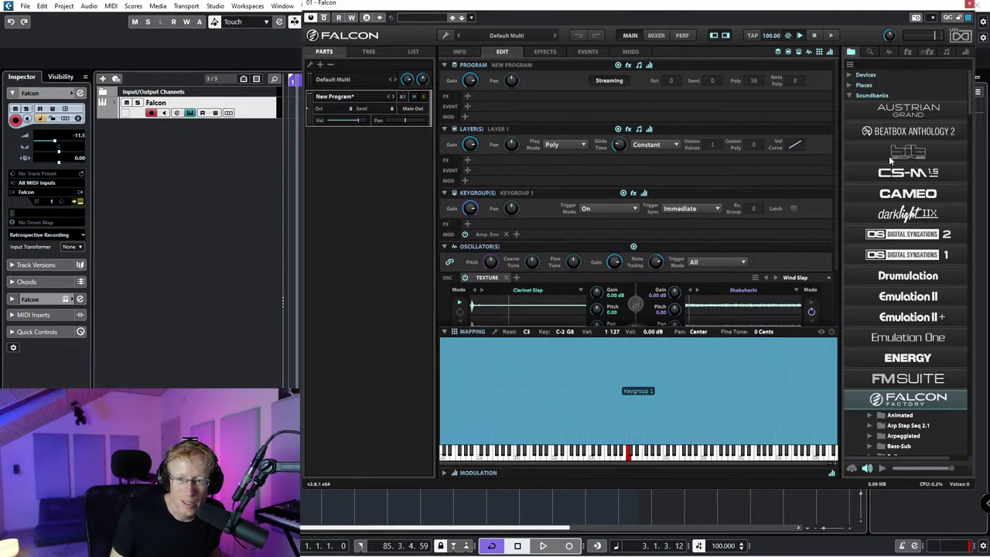
{"action": "scroll", "coordinate": [909, 203], "scroll_direction": "down", "scroll_amount": 10}
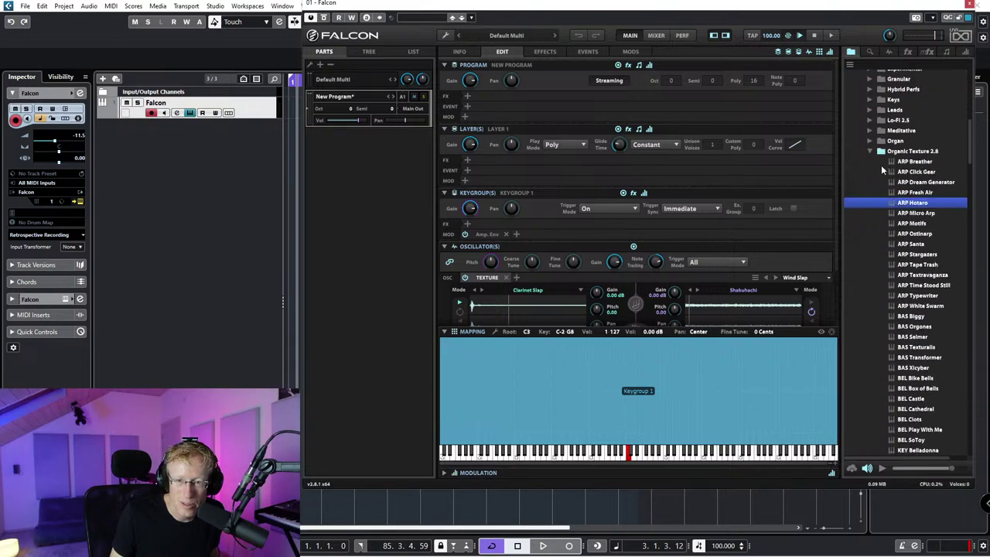
{"action": "scroll", "coordinate": [895, 147], "scroll_direction": "up", "scroll_amount": 2}
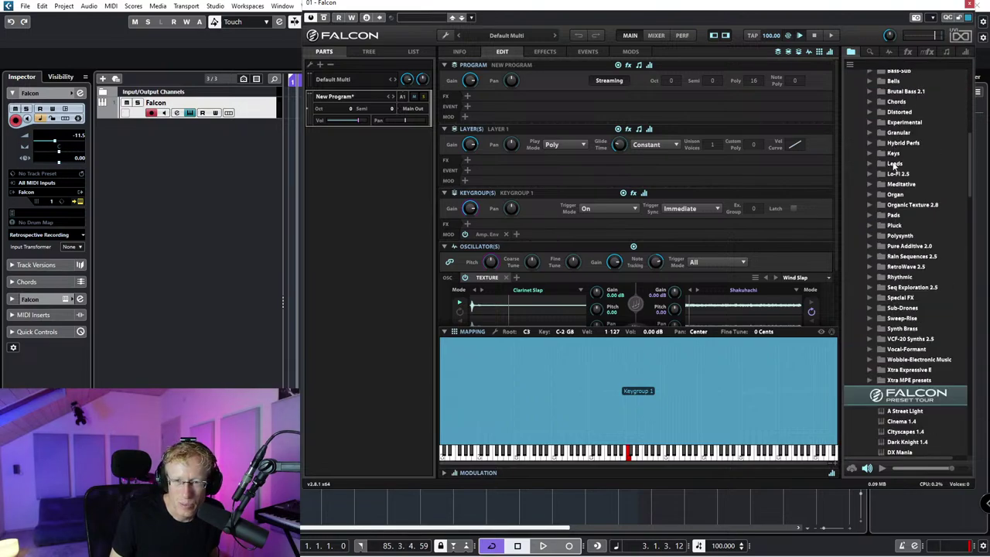
{"action": "left_click", "coordinate": [895, 164]}
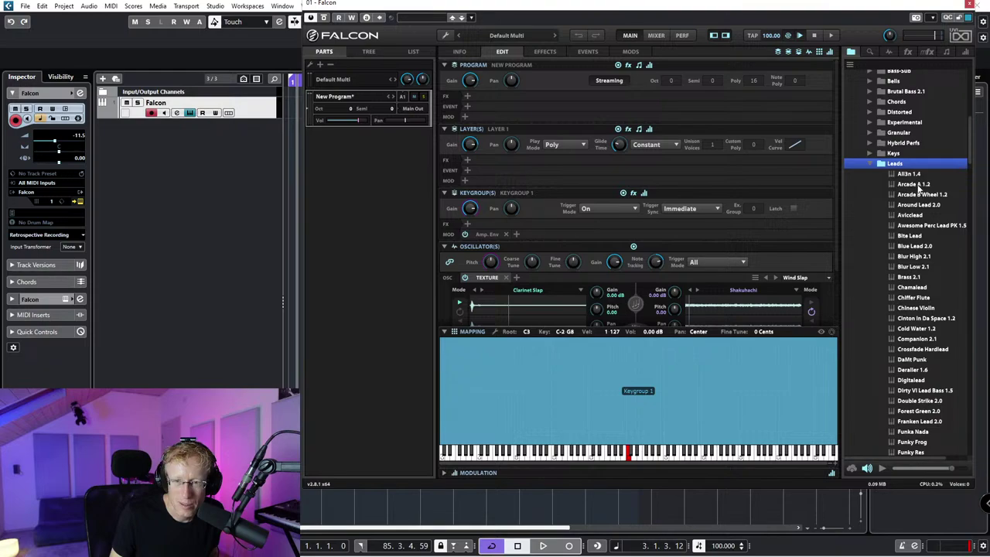
Step: Load the Avicclead lead preset and add Cherry Audio's Galactic Reverb as the first audio insert on the Falcon track
{"action": "double_click", "coordinate": [919, 215]}
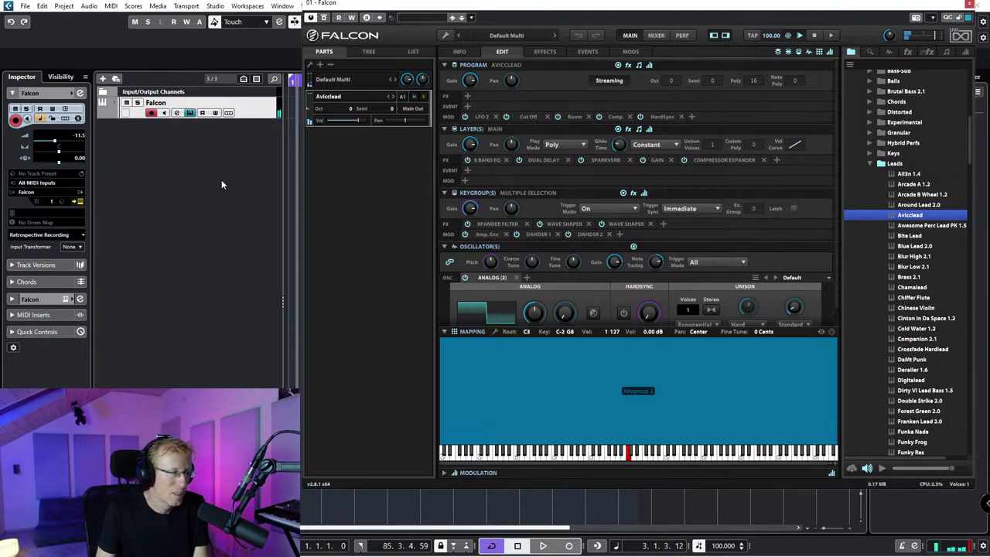
{"action": "left_click", "coordinate": [39, 299]}
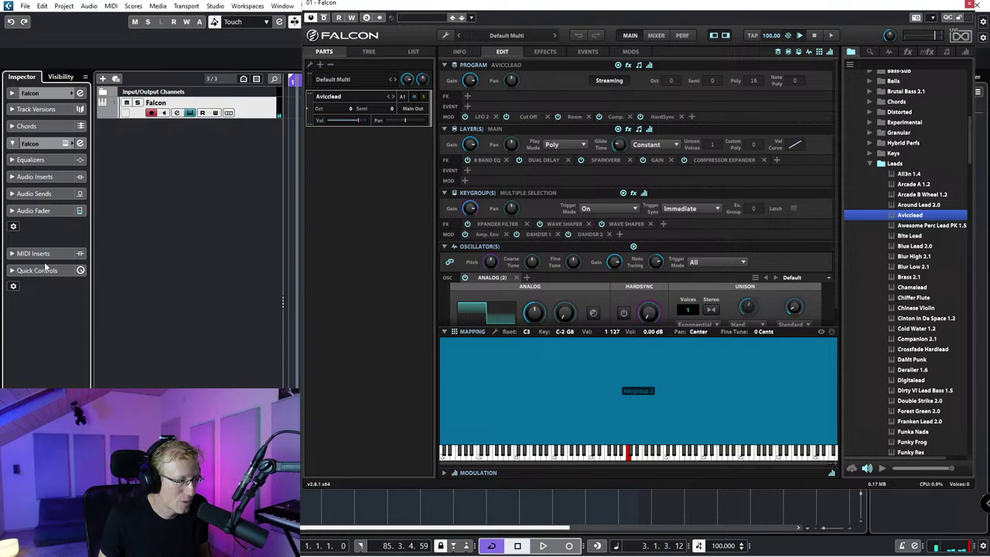
{"action": "left_click", "coordinate": [38, 176]}
{"action": "left_click", "coordinate": [78, 197]}
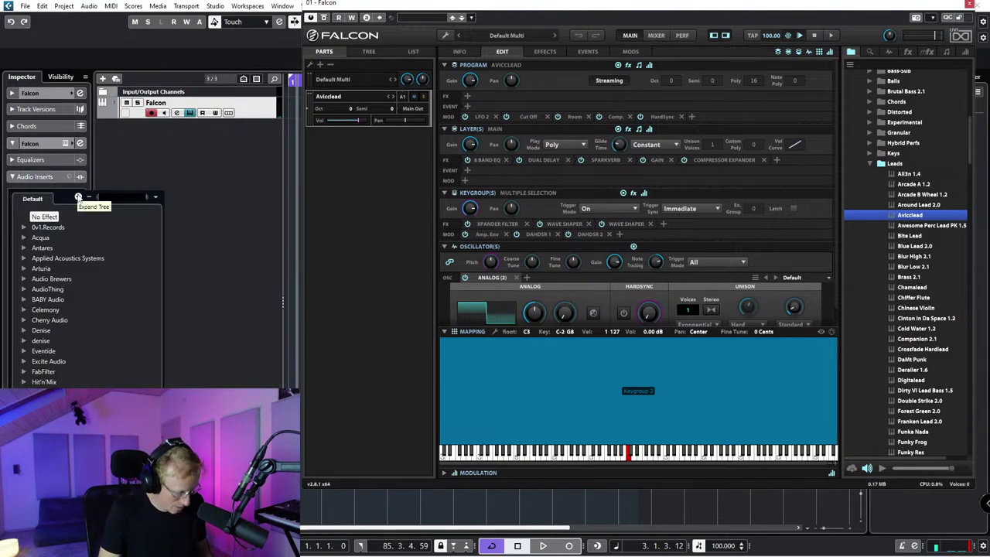
{"action": "left_click", "coordinate": [78, 198]}
{"action": "key", "text": "Caps_Lock"}
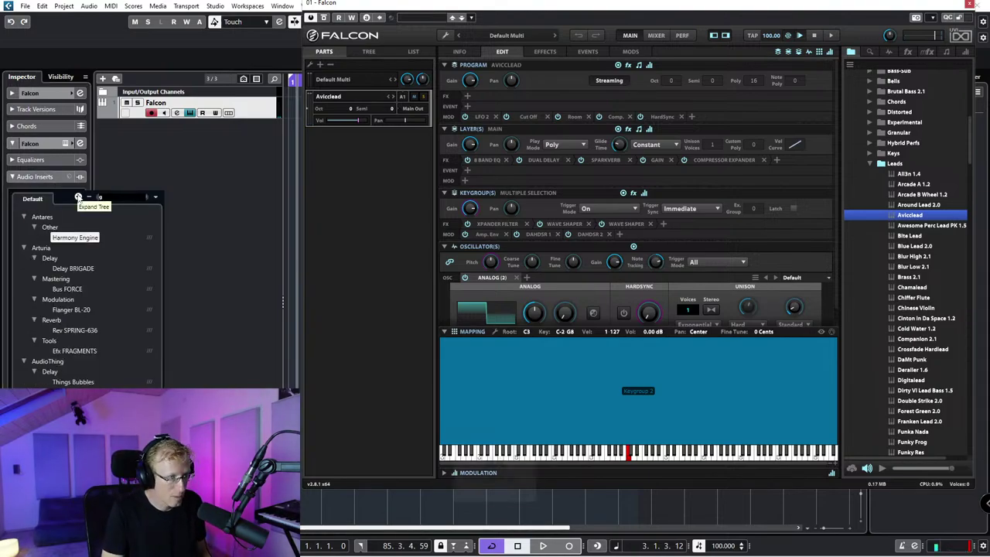
{"action": "type", "text": "GA"}
{"action": "key", "text": "Caps_Lock"}
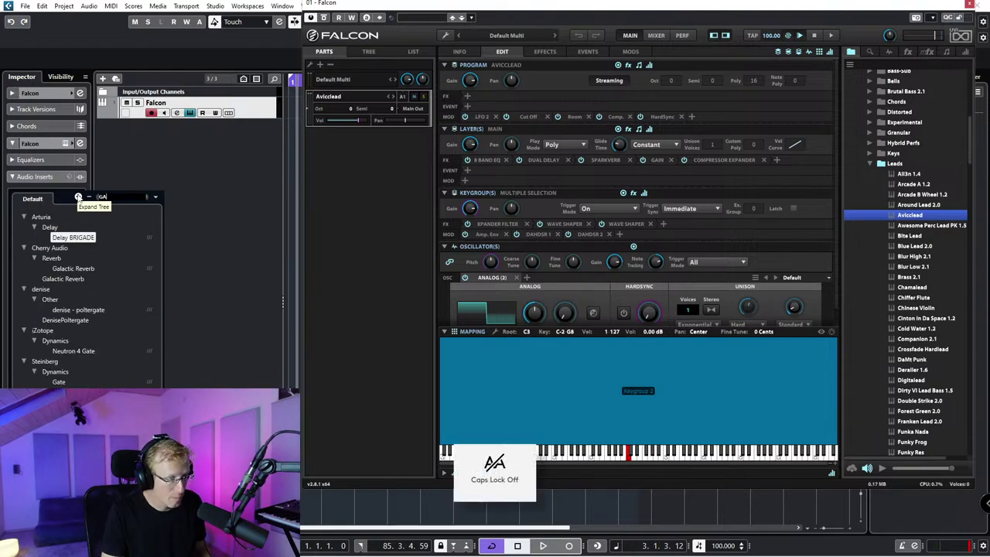
{"action": "key", "text": "BackSpace"}
{"action": "key", "text": "BackSpace"}
{"action": "type", "text": "gala"}
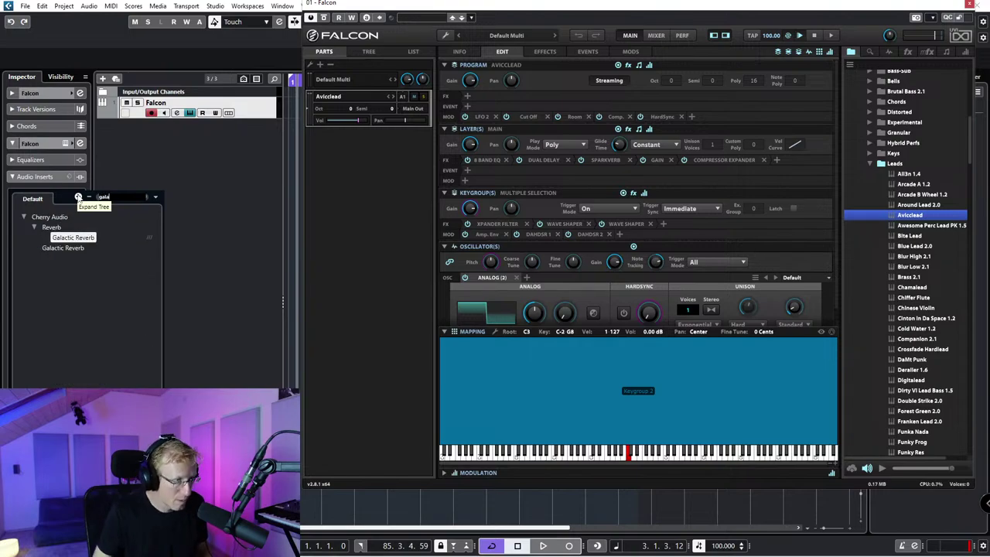
{"action": "left_click", "coordinate": [64, 247]}
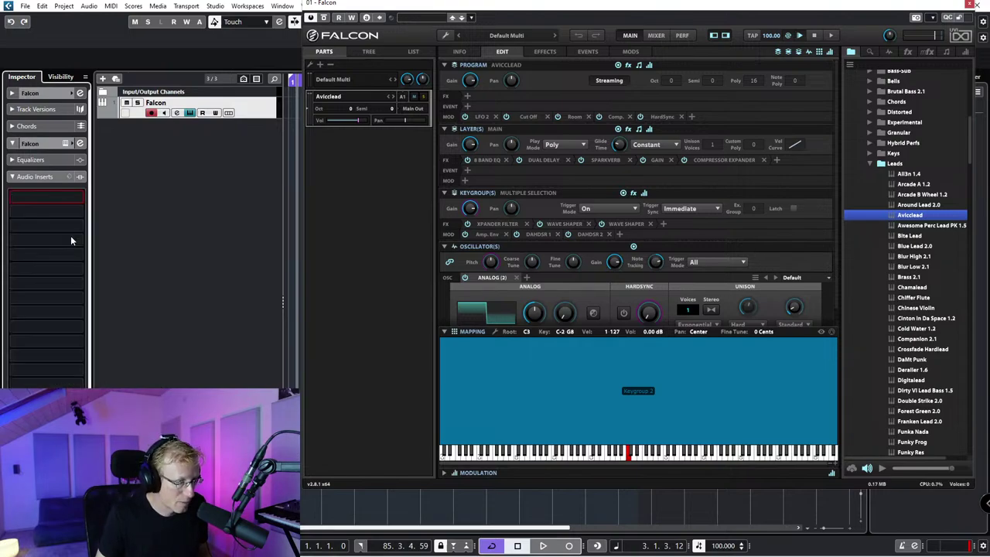
{"action": "left_click", "coordinate": [467, 181]}
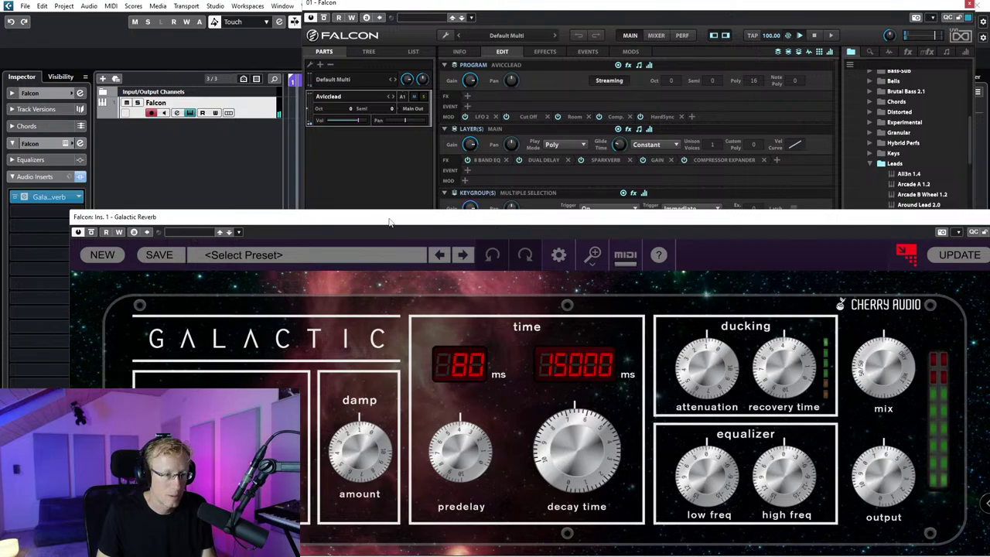
Step: Reposition the Galactic Reverb window, adjust the mix, and set the predelay to 0 ms and the decay time to 35000 ms
{"action": "left_click_drag", "start_coordinate": [390, 222], "coordinate": [379, 81]}
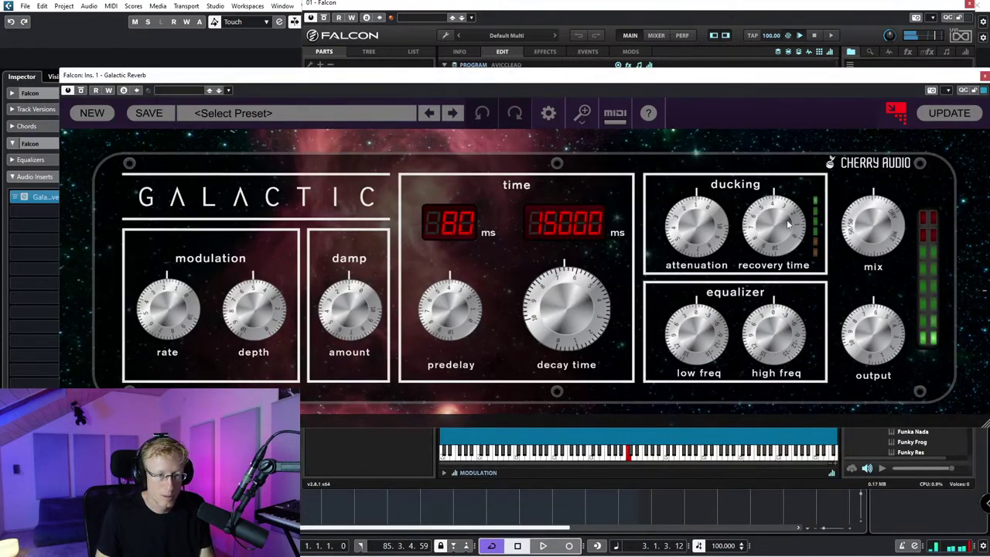
{"action": "left_click_drag", "start_coordinate": [569, 322], "coordinate": [561, 344]}
{"action": "left_click_drag", "start_coordinate": [243, 80], "coordinate": [265, 79]}
{"action": "left_click_drag", "start_coordinate": [893, 236], "coordinate": [890, 200]}
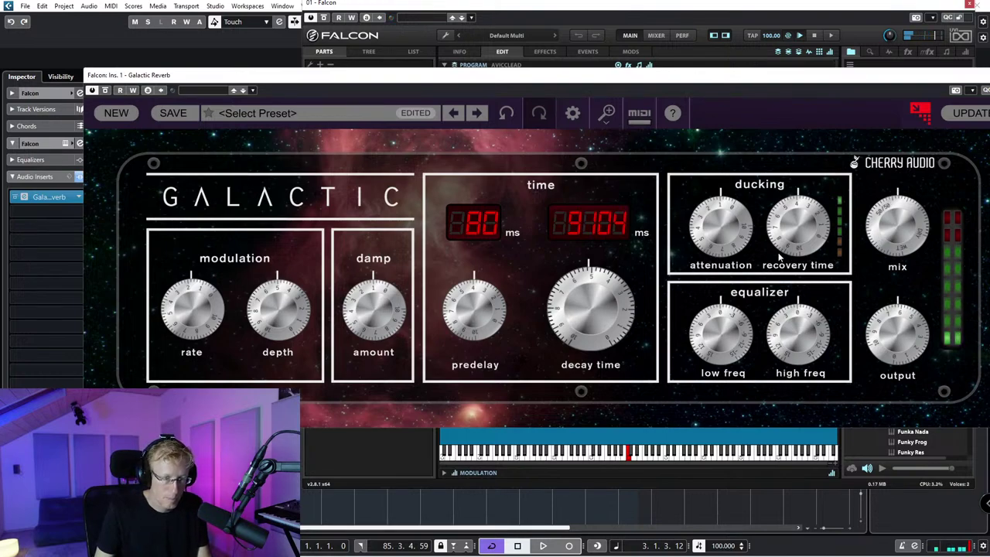
{"action": "left_click_drag", "start_coordinate": [474, 309], "coordinate": [601, 172]}
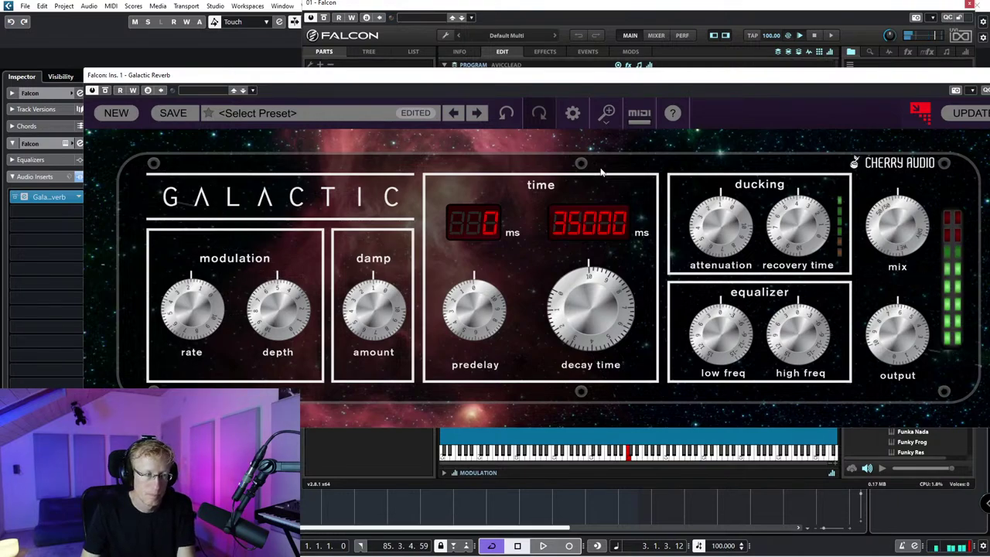
Step: Return to Falcon and audition the Bite Lead, Chinese Violin and Blur Low 2.1 presets from the Leads folder
{"action": "left_click", "coordinate": [779, 13]}
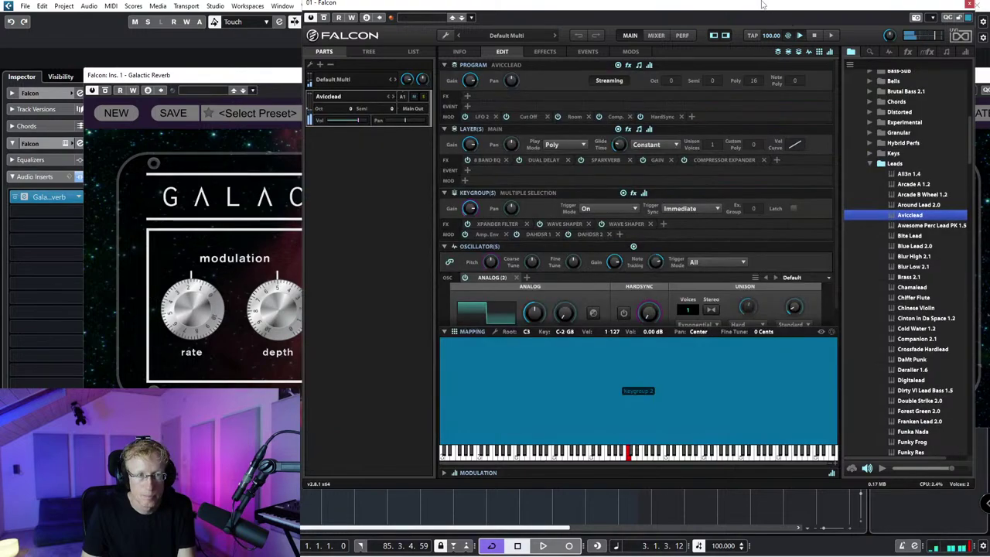
{"action": "double_click", "coordinate": [912, 236]}
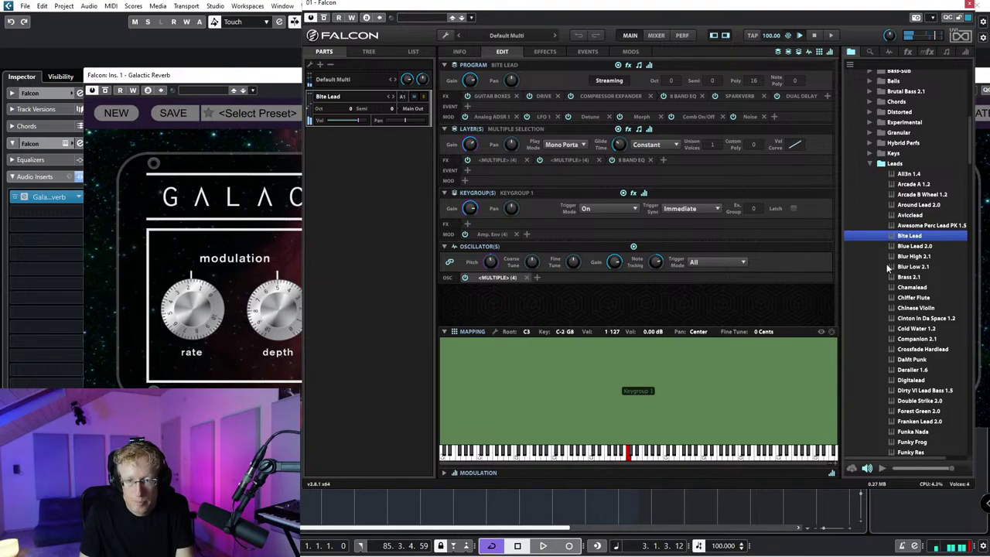
{"action": "double_click", "coordinate": [914, 308]}
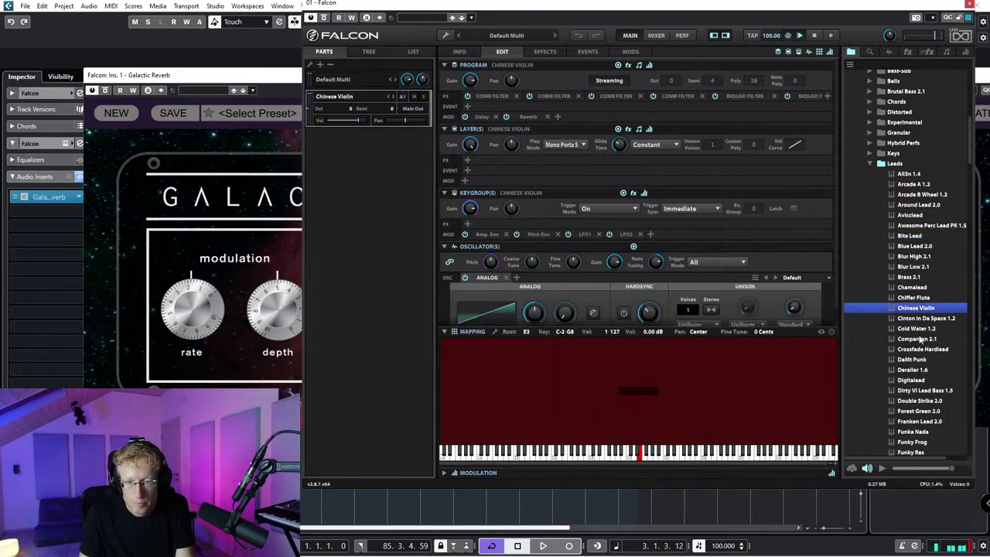
{"action": "double_click", "coordinate": [892, 268]}
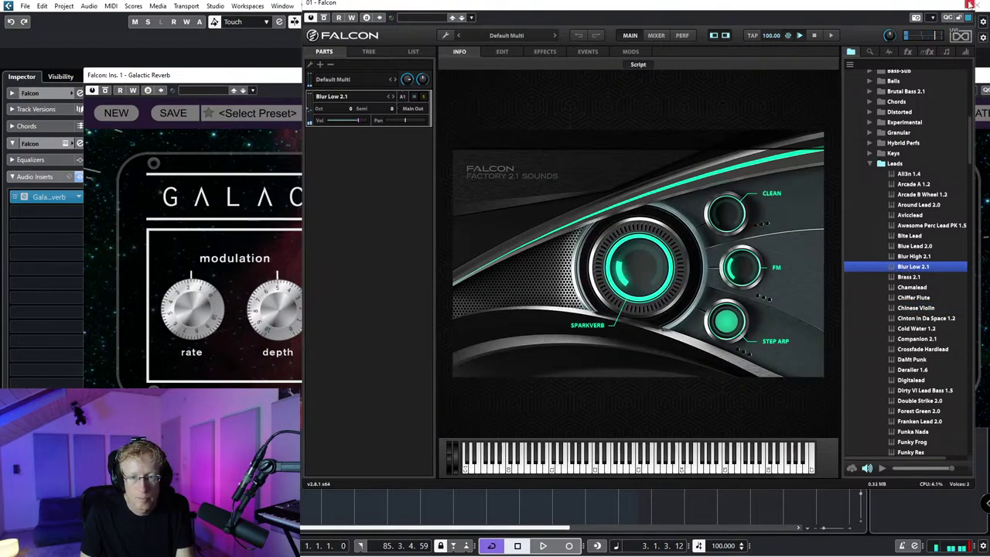
Step: Close the Leads folder and load Aboriginal Flute Vel from the Woodwind type folder of the World Suite 2 soundbank
{"action": "left_click", "coordinate": [873, 161]}
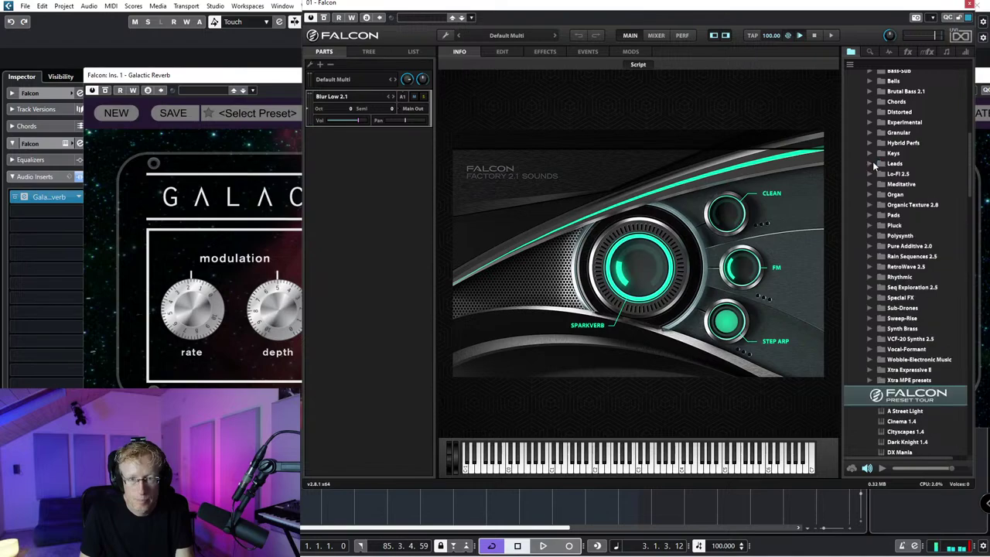
{"action": "scroll", "coordinate": [873, 161], "scroll_direction": "down", "scroll_amount": 10}
{"action": "scroll", "coordinate": [867, 353], "scroll_direction": "down", "scroll_amount": 10}
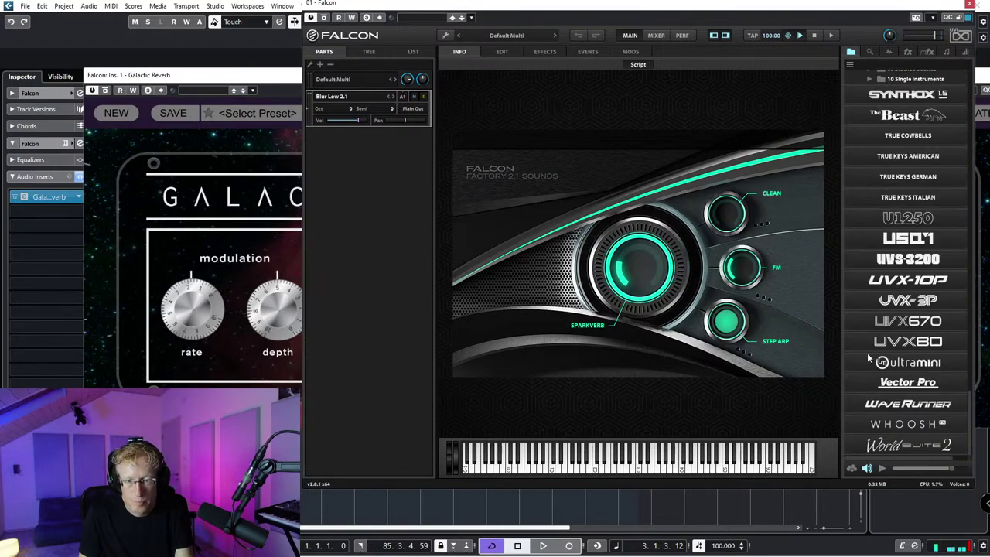
{"action": "left_click", "coordinate": [901, 445]}
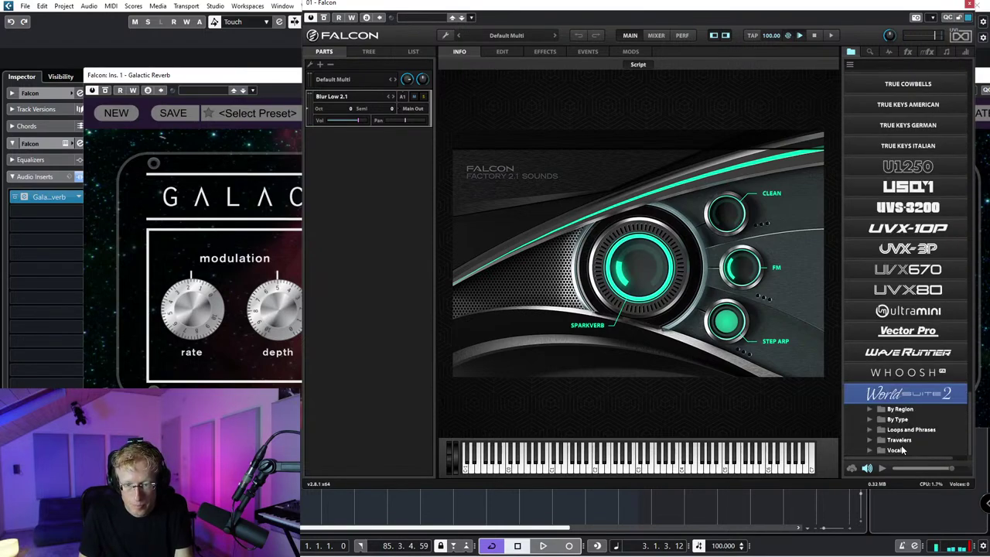
{"action": "left_click", "coordinate": [870, 419]}
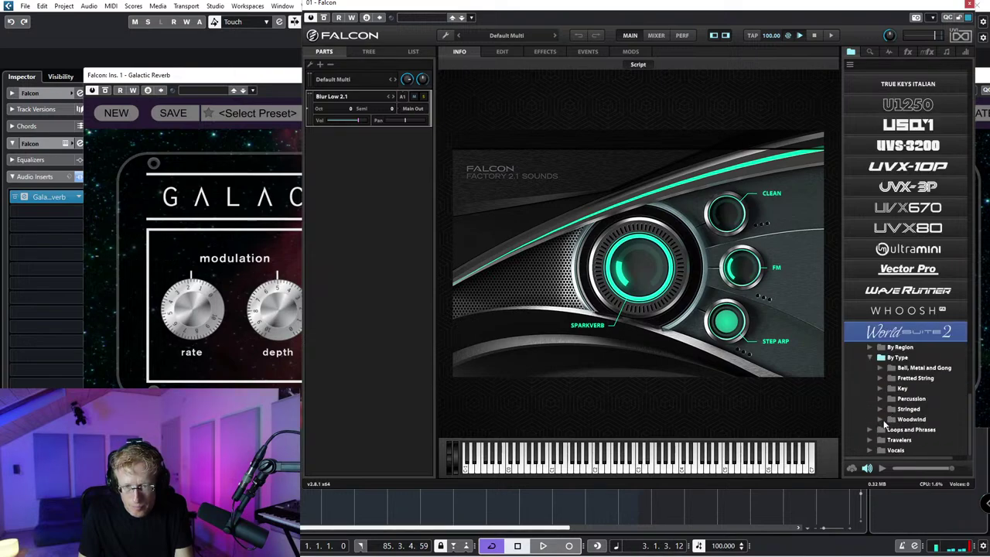
{"action": "left_click", "coordinate": [881, 420]}
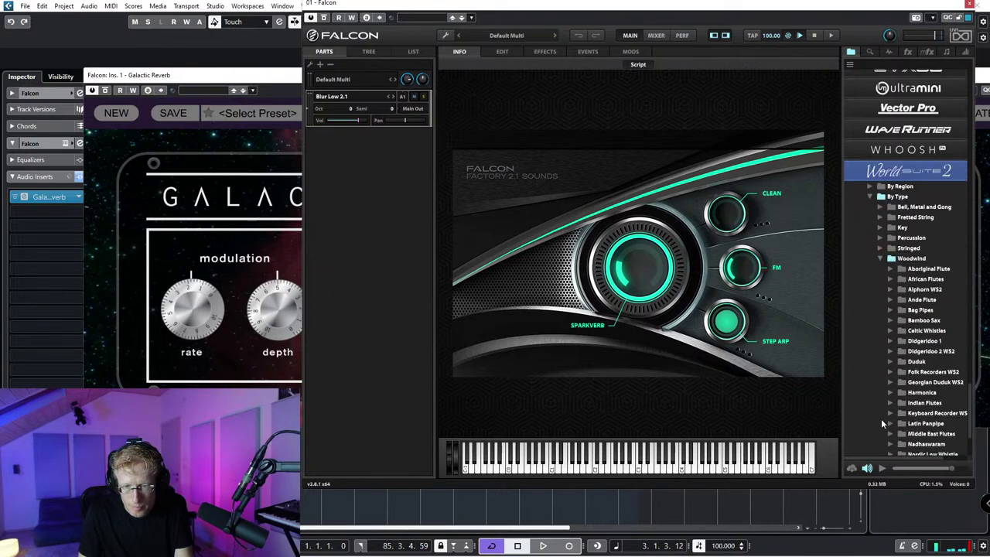
{"action": "double_click", "coordinate": [929, 268]}
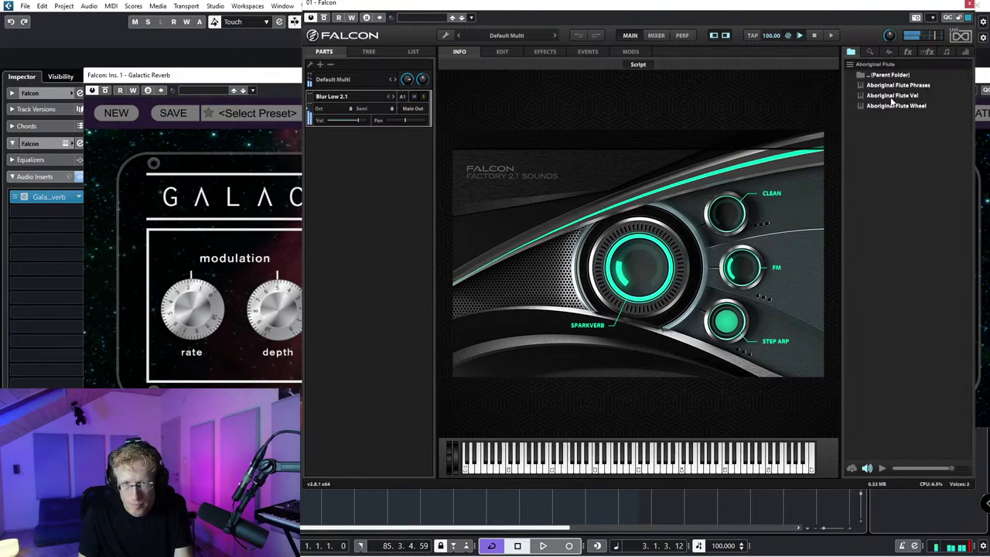
{"action": "double_click", "coordinate": [892, 96]}
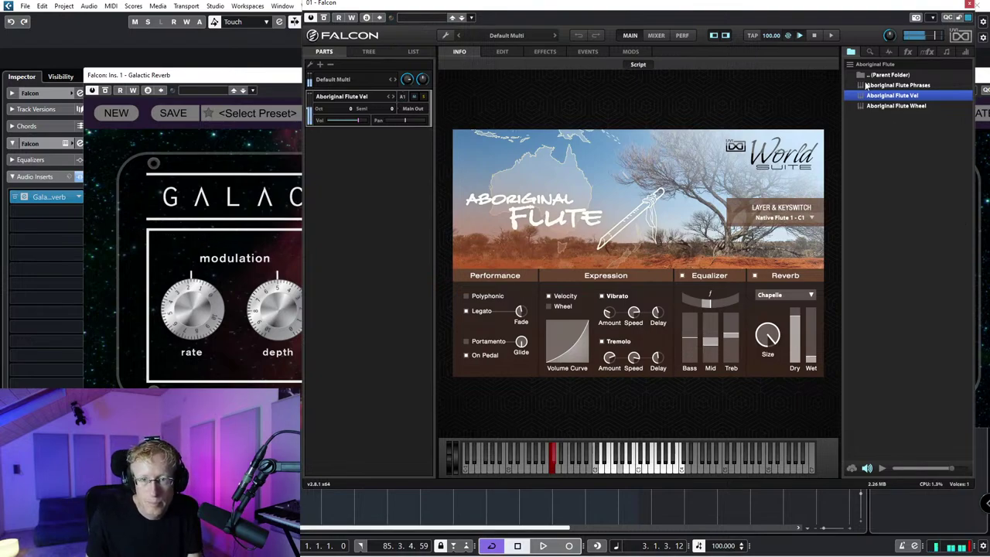
Step: Go back to the Woodwind folder and load the Indian Flutes Vel preset from Indian Flutes
{"action": "double_click", "coordinate": [882, 76]}
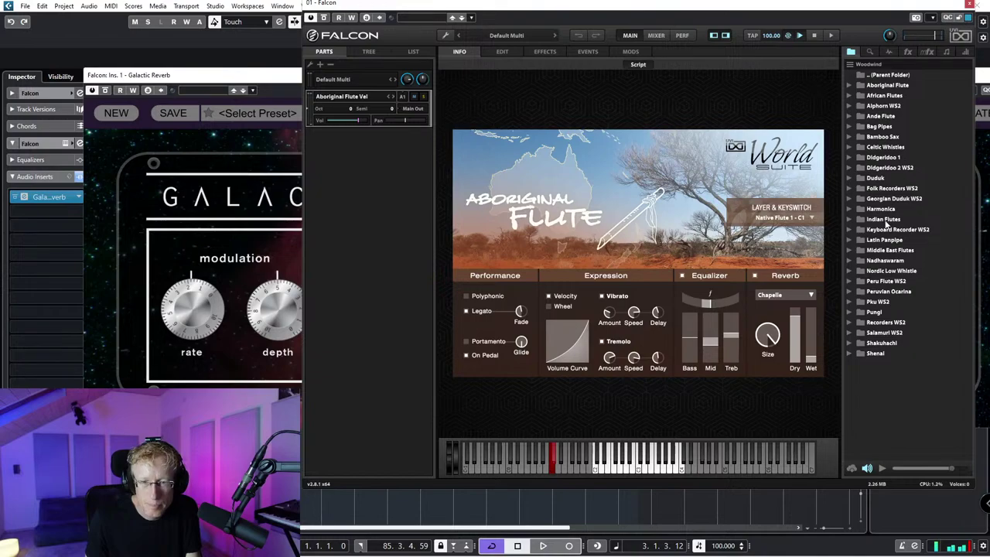
{"action": "left_click", "coordinate": [886, 222]}
{"action": "left_click", "coordinate": [850, 219]}
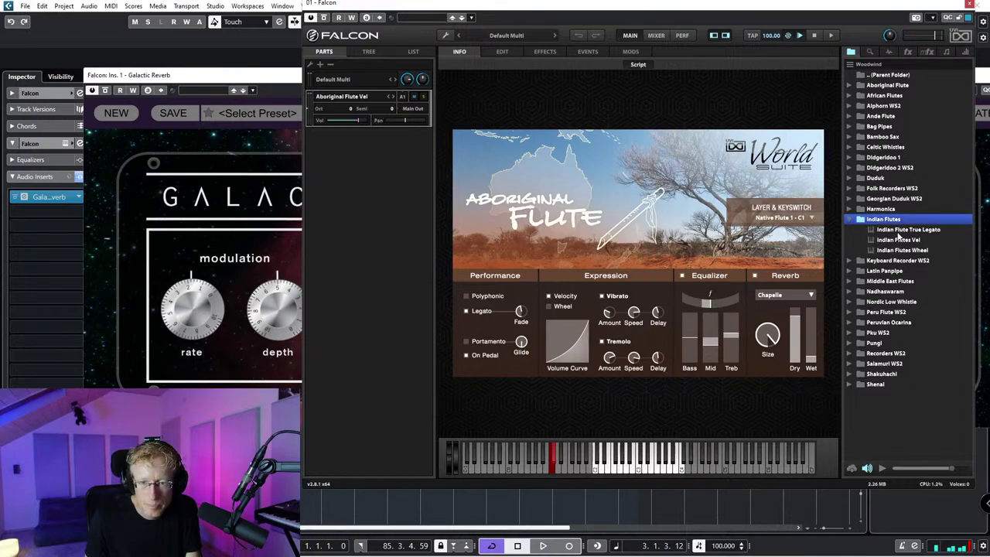
{"action": "double_click", "coordinate": [901, 240]}
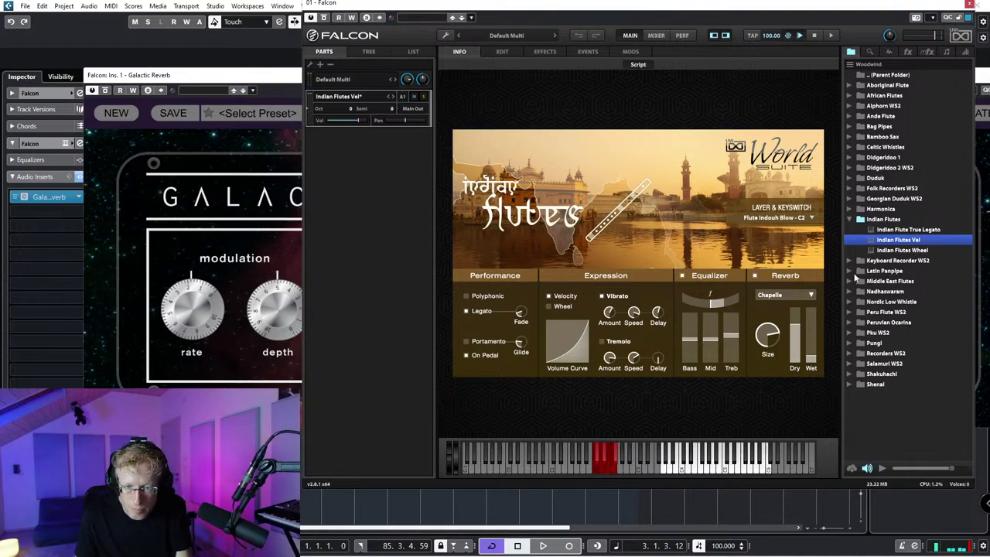
Step: Expand the Middle East Flutes folder and load its Middle East Flutes preset
{"action": "left_click", "coordinate": [851, 282]}
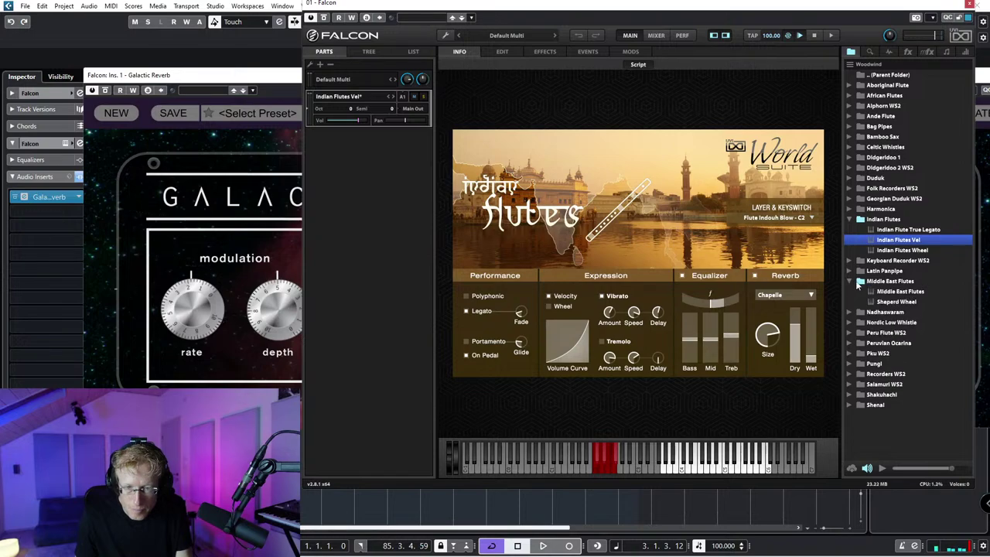
{"action": "left_click", "coordinate": [918, 293]}
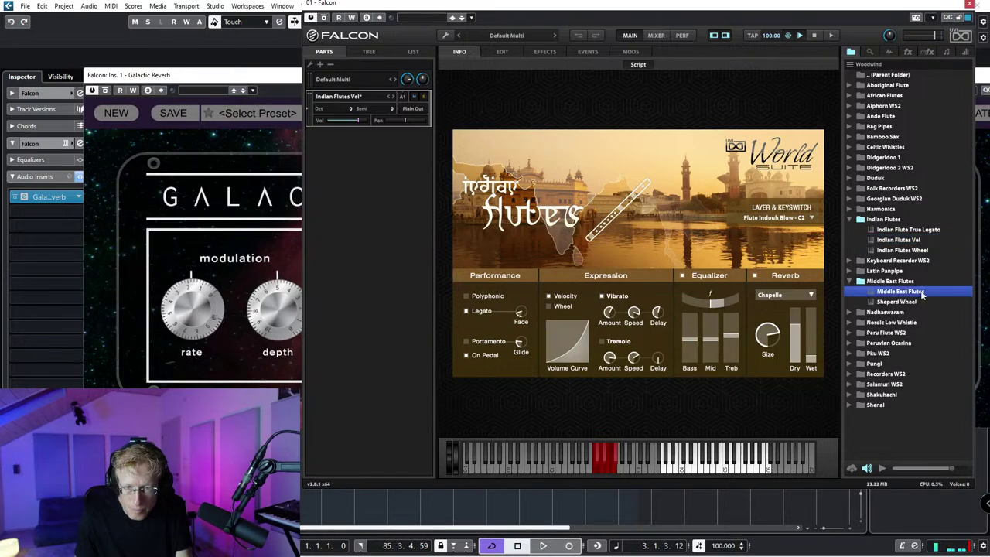
{"action": "double_click", "coordinate": [920, 293]}
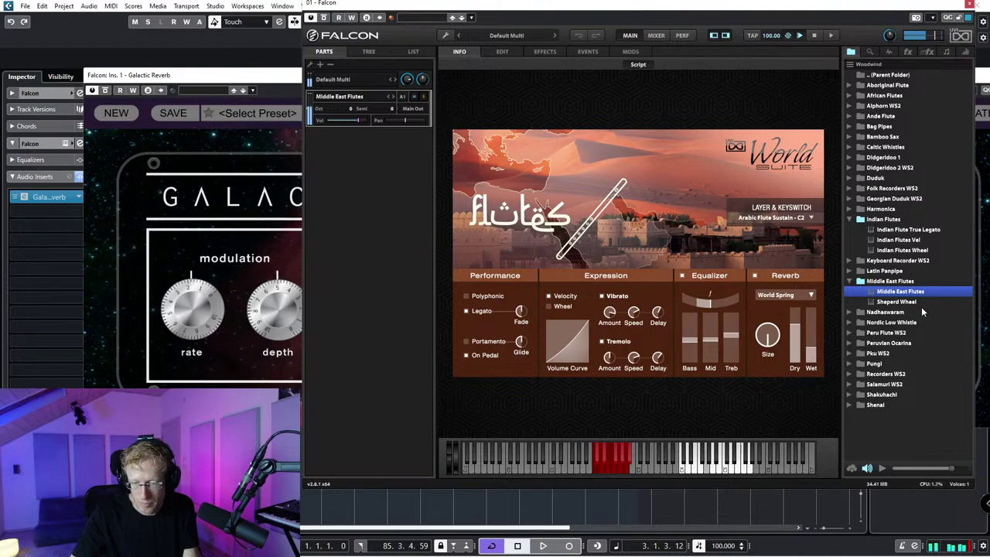
Step: Set the Galactic Reverb decay time to 13148 ms and bring Falcon back to the front
{"action": "left_click", "coordinate": [286, 111]}
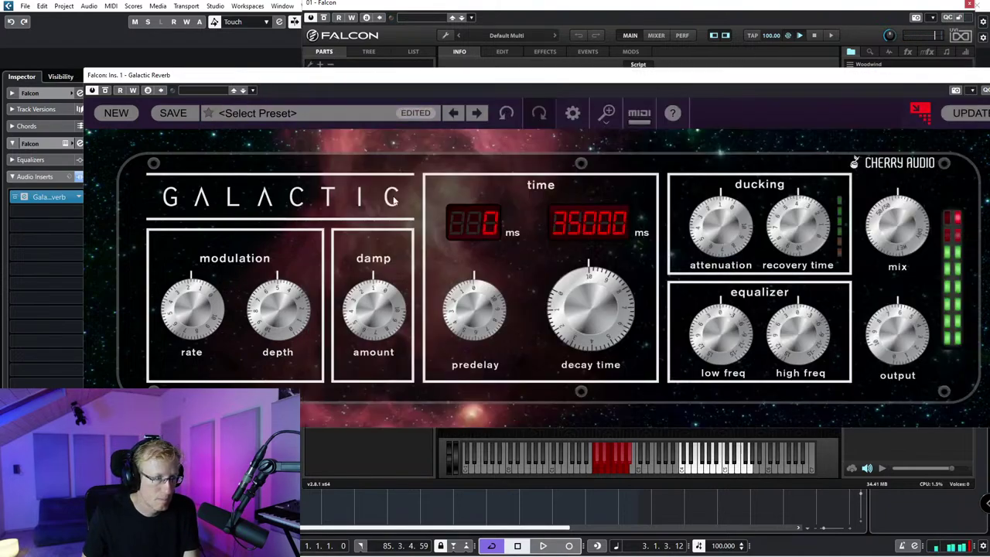
{"action": "left_click_drag", "start_coordinate": [590, 310], "coordinate": [579, 382]}
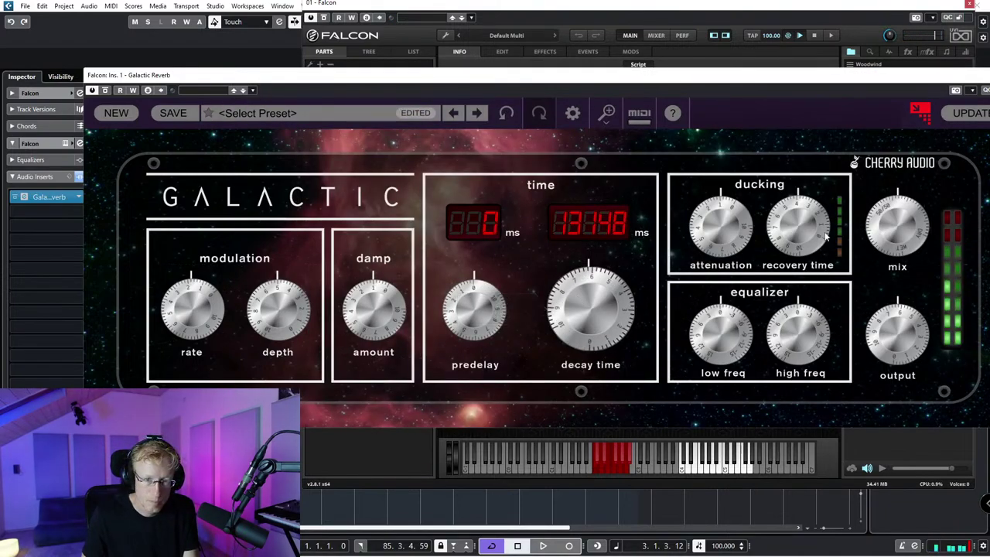
{"action": "mouse_move", "coordinate": [880, 246]}
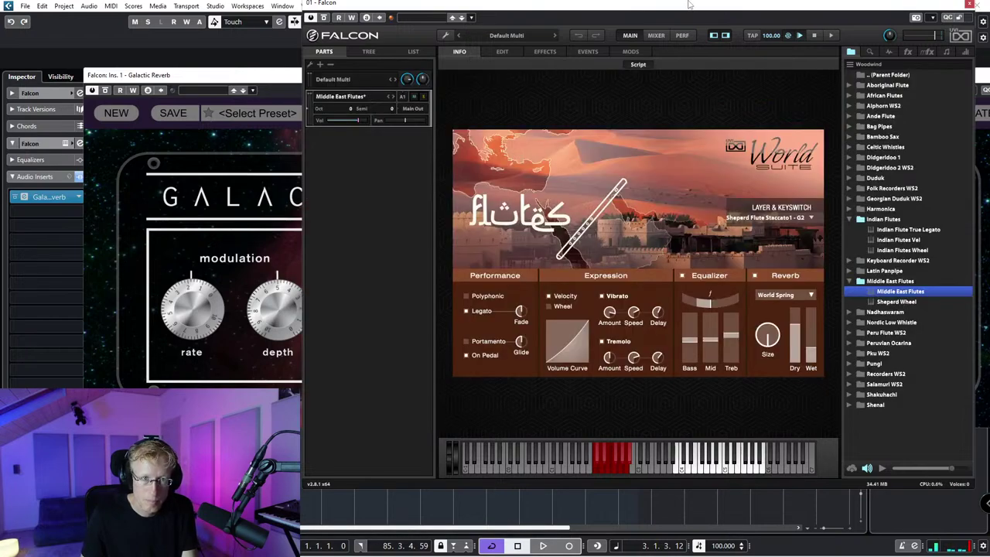
{"action": "left_click", "coordinate": [690, 6]}
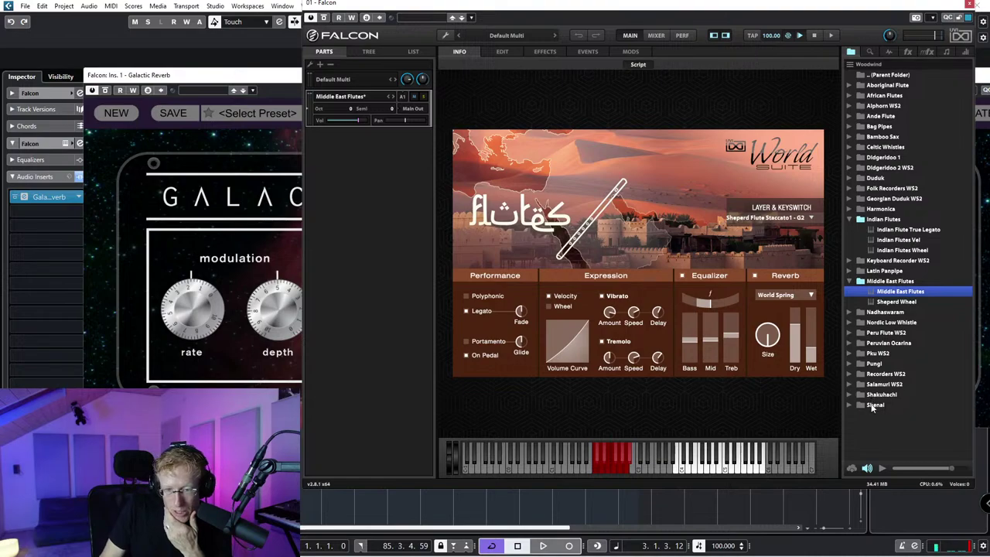
Step: Bring the Galactic Reverb window back up, reposition it over Falcon, and close it
{"action": "left_click", "coordinate": [174, 140]}
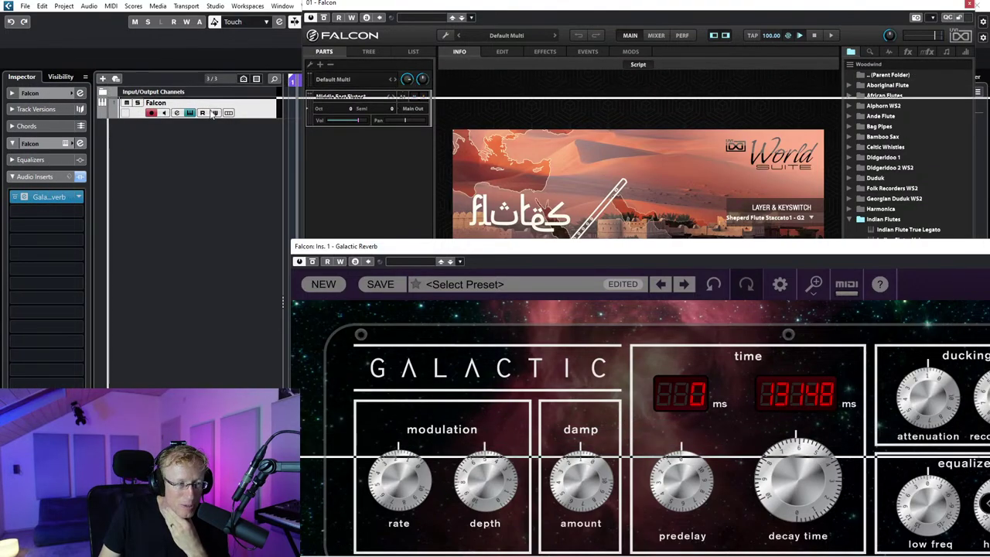
{"action": "left_click_drag", "start_coordinate": [933, 246], "coordinate": [679, 77]}
{"action": "left_click", "coordinate": [964, 69]}
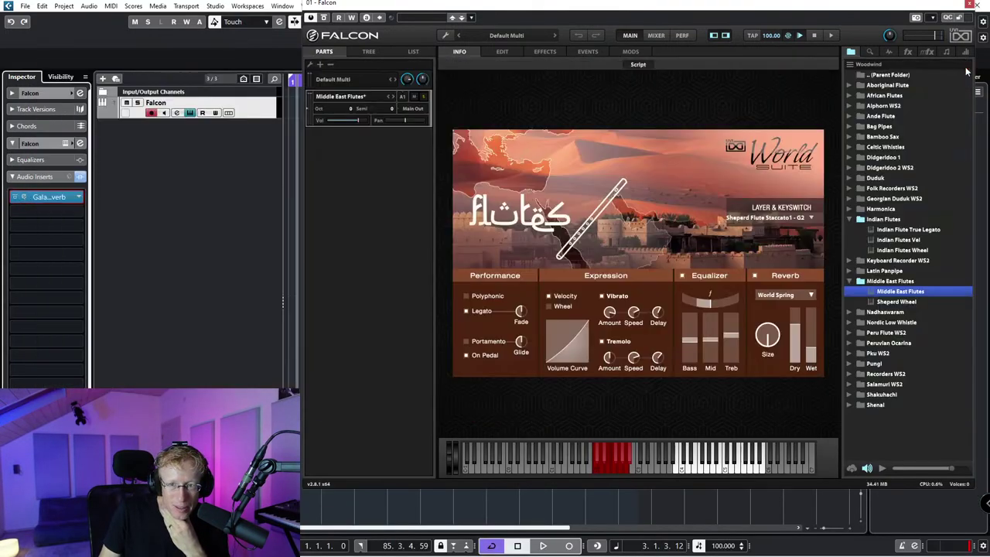
Step: Expand the Duduk folder in the Woodwind list and load its Duduk Vel preset
{"action": "left_click", "coordinate": [850, 178]}
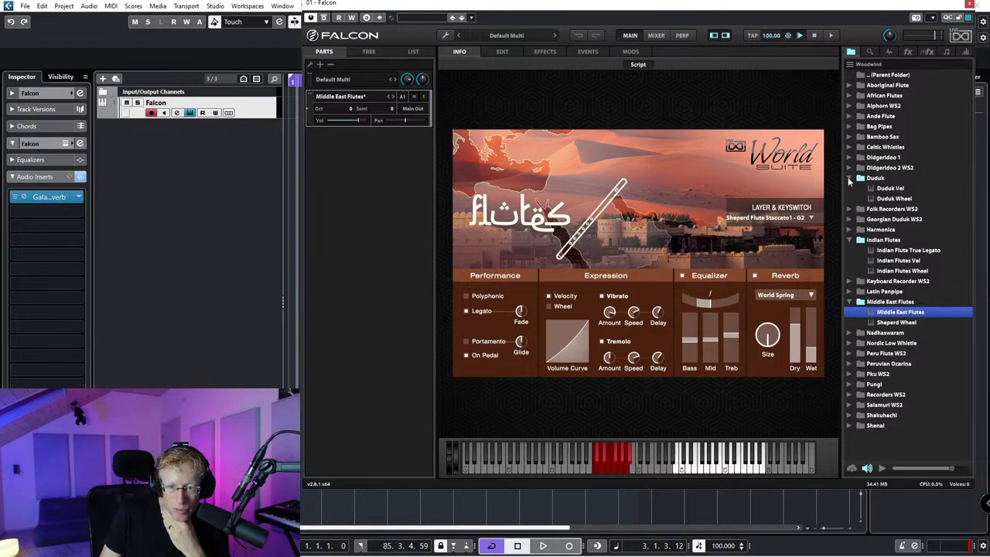
{"action": "double_click", "coordinate": [891, 189]}
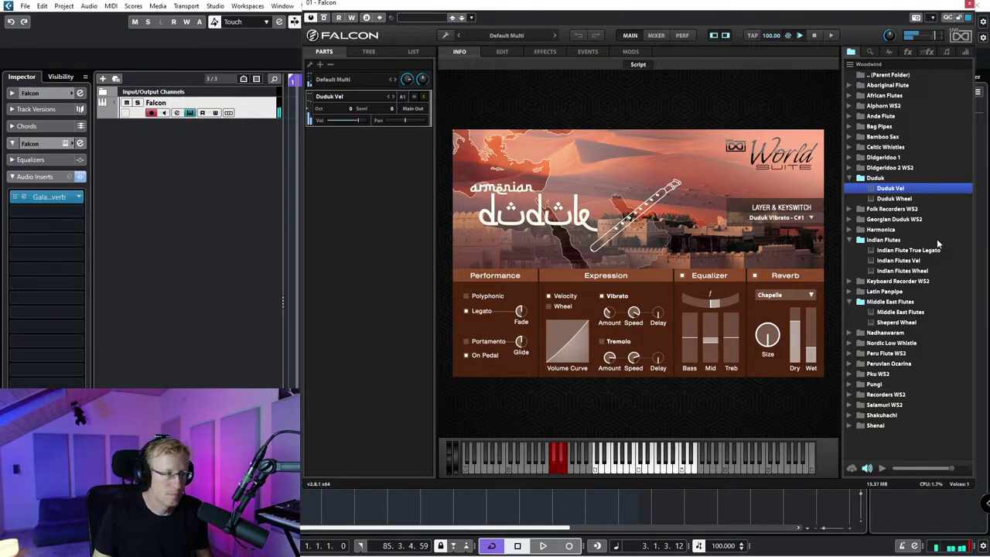
Step: Add an instrument track with Kontakt 7 routed to Stereo Out, and close the Falcon window
{"action": "right_click", "coordinate": [197, 140]}
{"action": "left_click", "coordinate": [232, 160]}
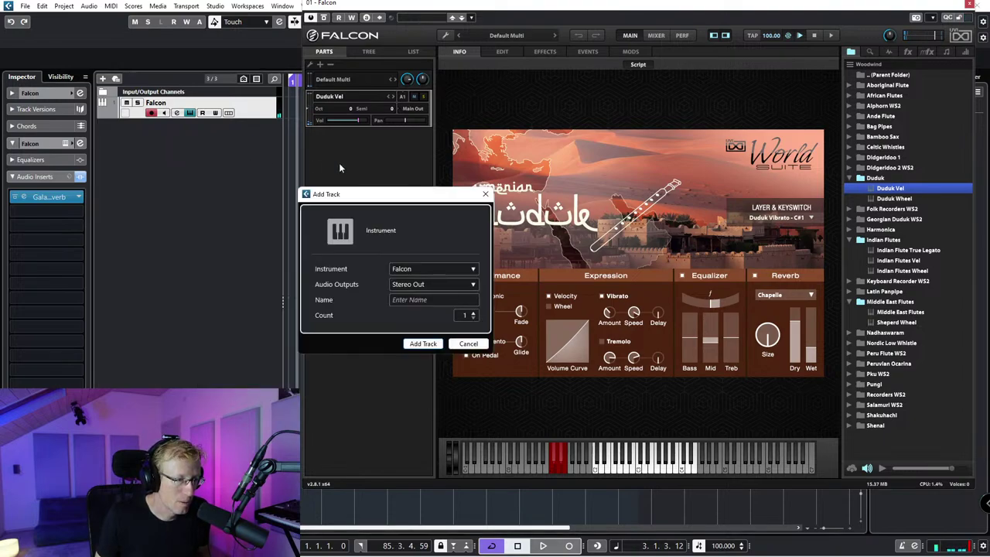
{"action": "left_click", "coordinate": [432, 267]}
{"action": "type", "text": "konta"}
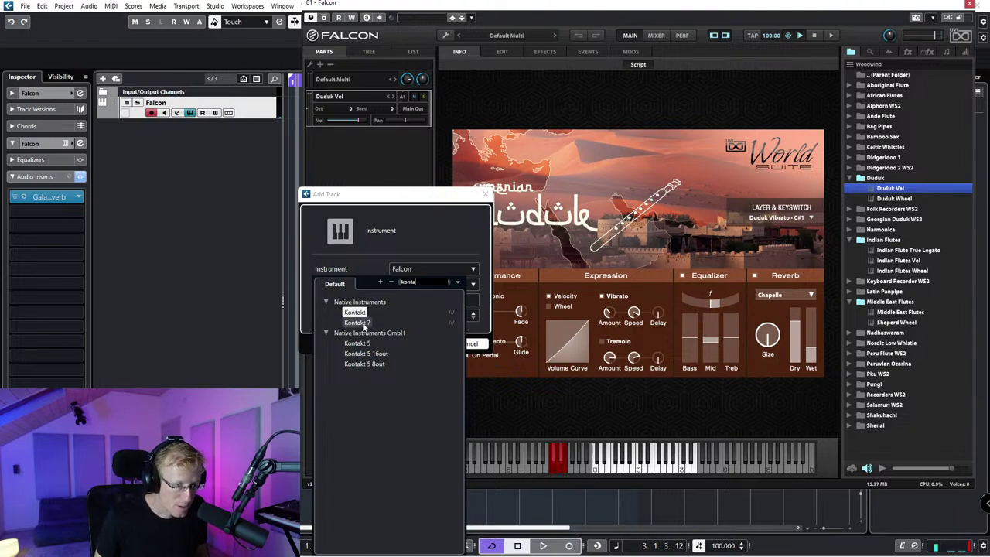
{"action": "left_click", "coordinate": [357, 332]}
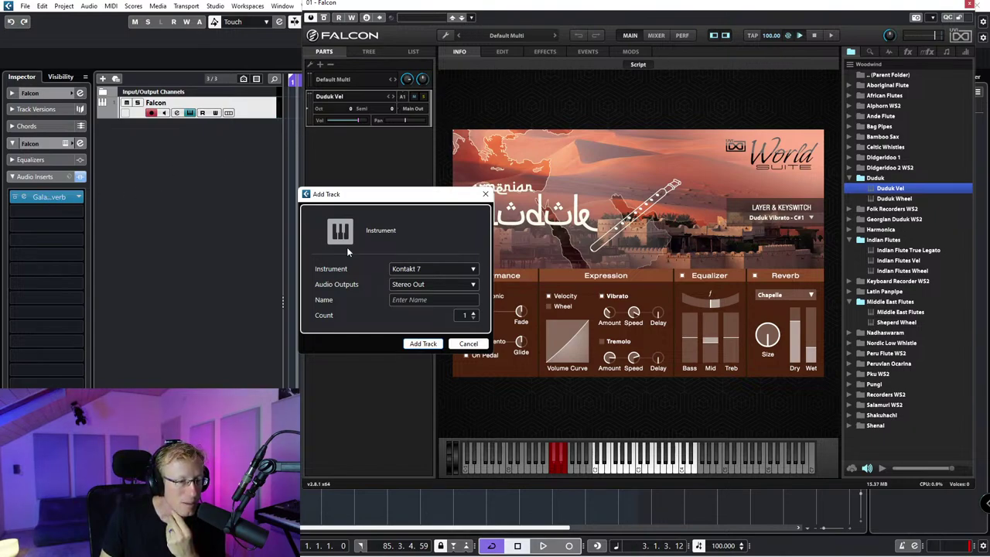
{"action": "left_click", "coordinate": [421, 344]}
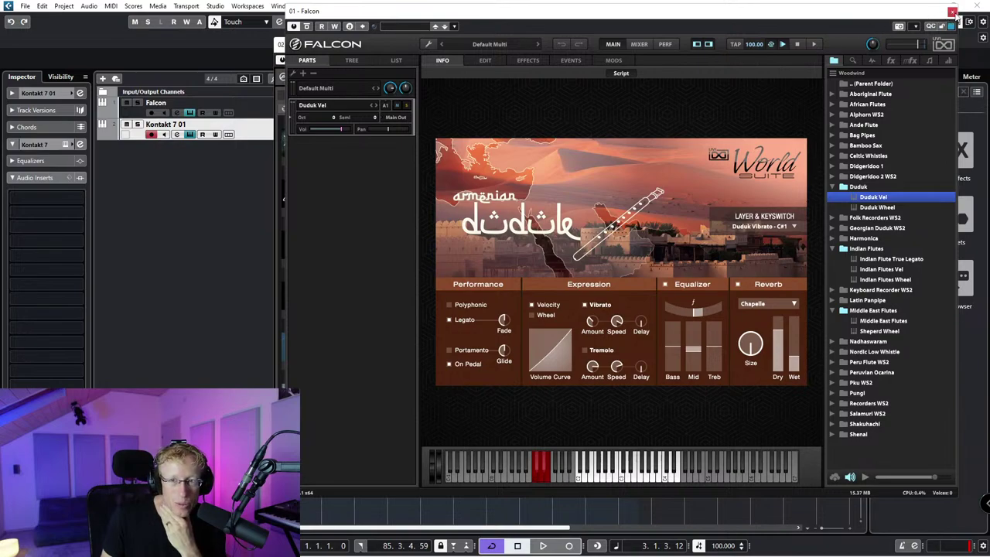
{"action": "left_click", "coordinate": [953, 12]}
Step: Look through the list of installed instrument libraries in Kontakt 7
{"action": "scroll", "coordinate": [368, 208], "scroll_direction": "down", "scroll_amount": 3}
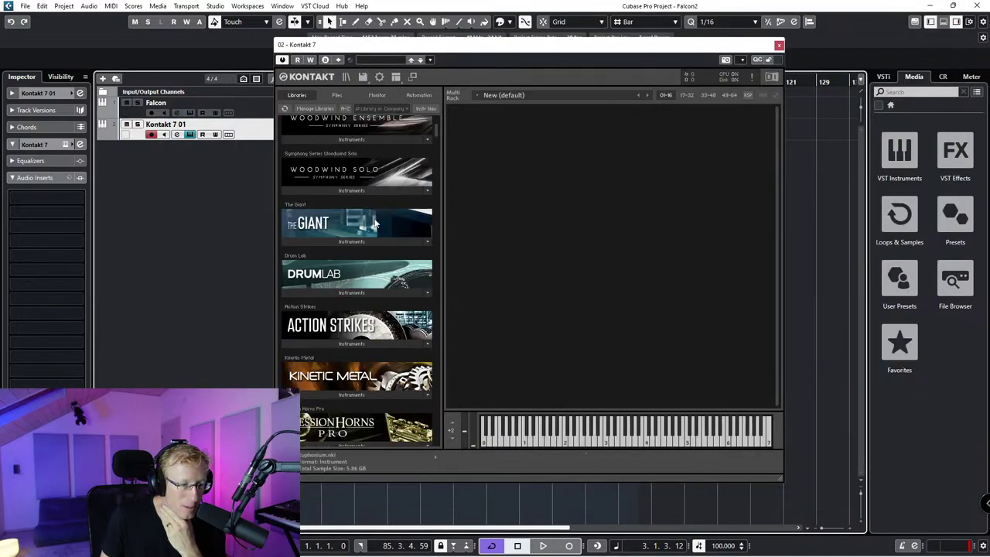
{"action": "scroll", "coordinate": [374, 224], "scroll_direction": "down", "scroll_amount": 20}
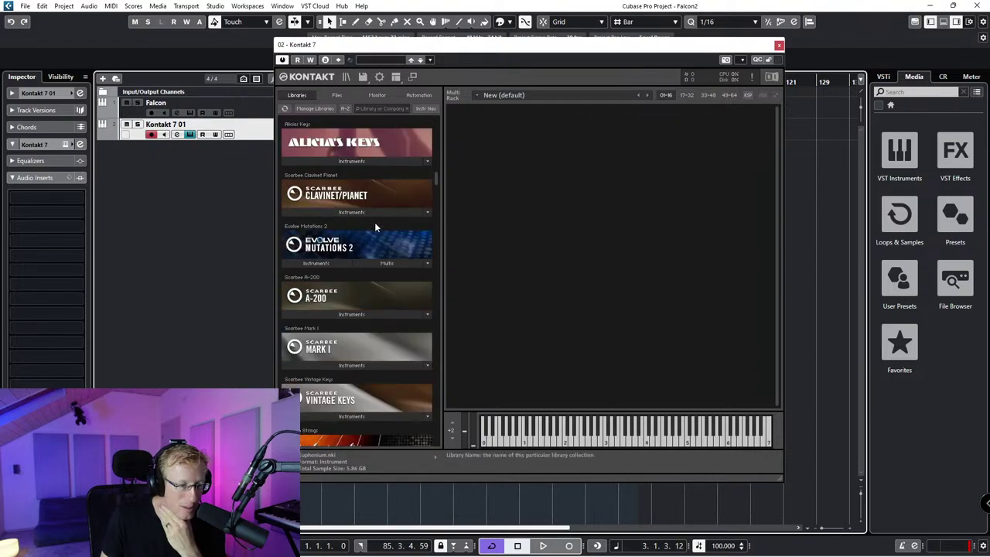
{"action": "scroll", "coordinate": [379, 223], "scroll_direction": "down", "scroll_amount": 10}
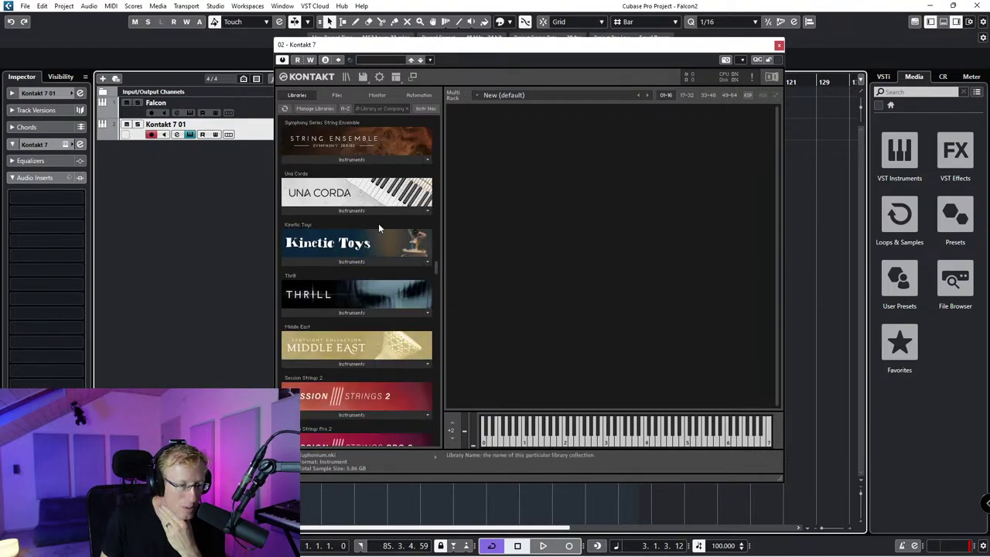
{"action": "scroll", "coordinate": [378, 226], "scroll_direction": "up", "scroll_amount": 20}
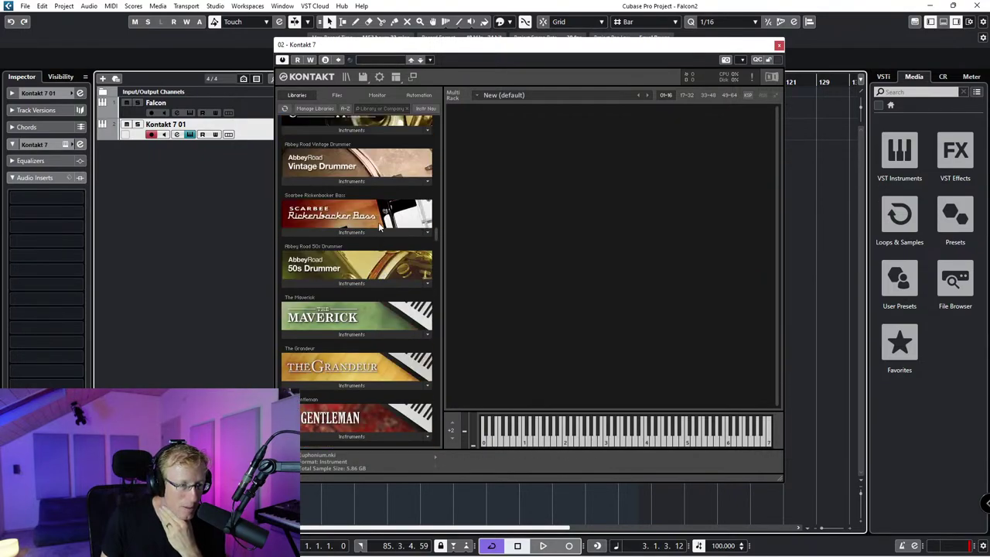
{"action": "scroll", "coordinate": [379, 226], "scroll_direction": "up", "scroll_amount": 15}
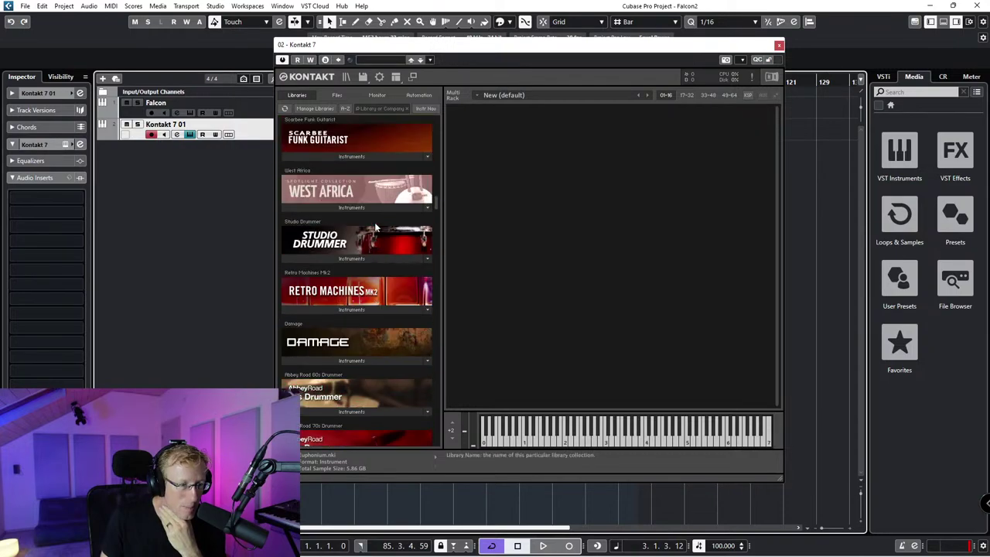
{"action": "scroll", "coordinate": [375, 225], "scroll_direction": "up", "scroll_amount": 12}
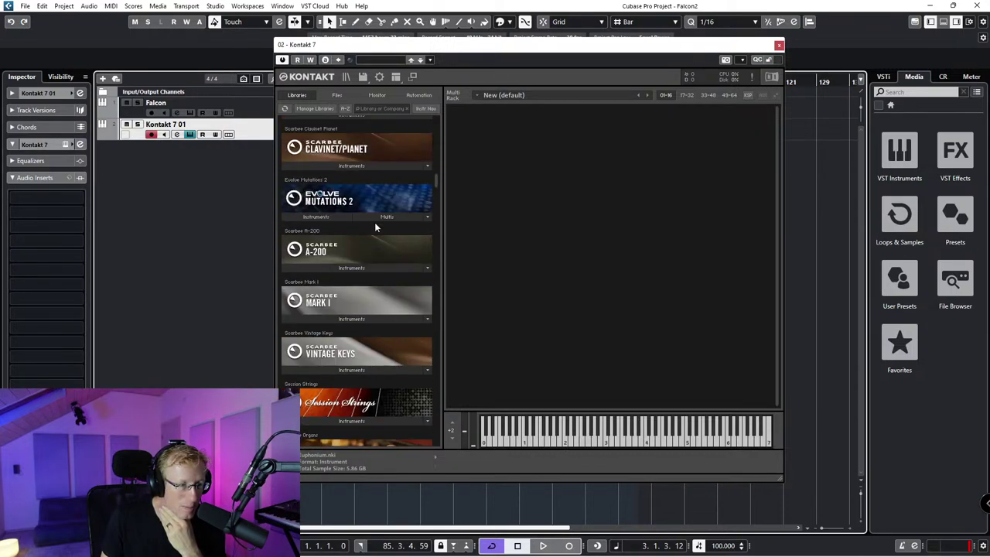
{"action": "scroll", "coordinate": [375, 226], "scroll_direction": "up", "scroll_amount": 8}
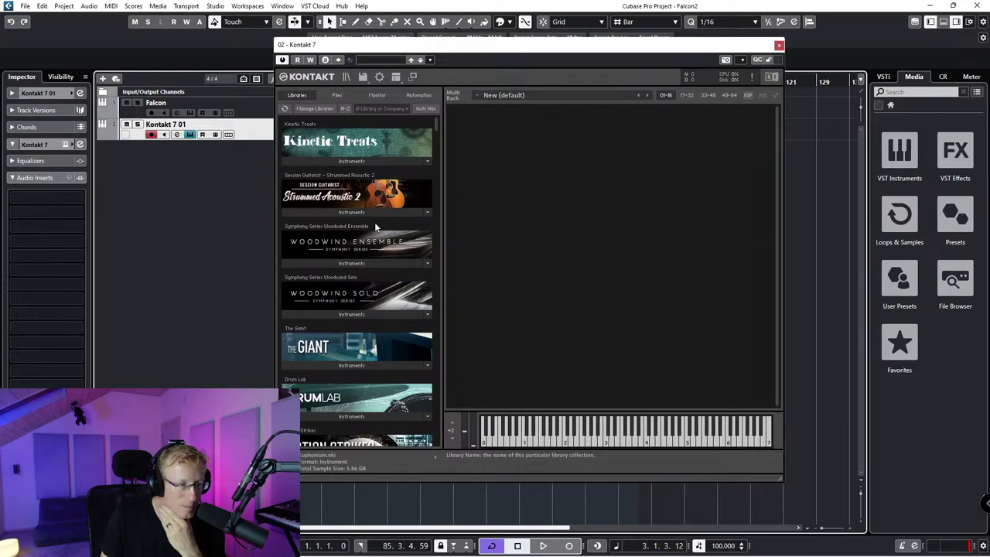
Step: Filter the Kontakt libraries by "stra" and load Stradivari Violin.nki from the Stradivari Violin library
{"action": "left_click", "coordinate": [365, 109]}
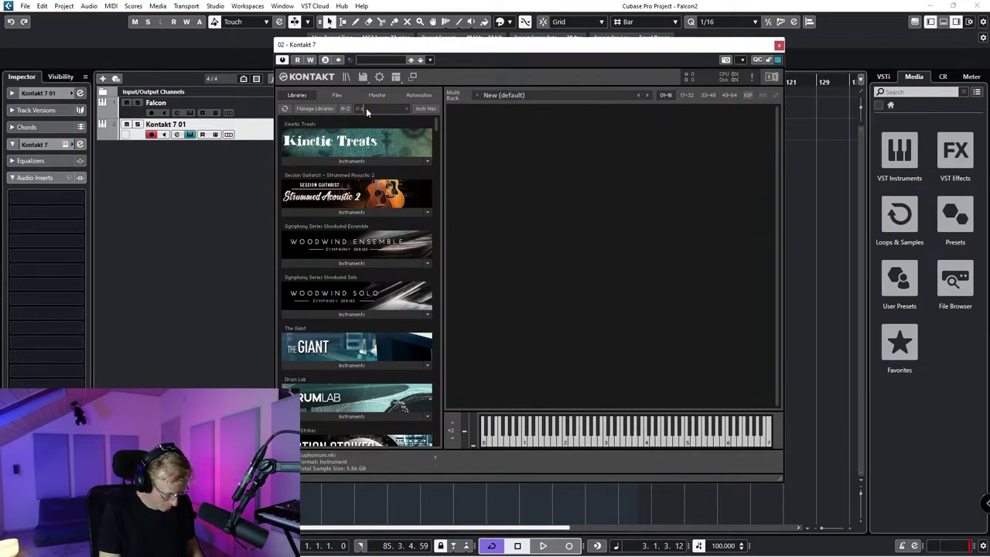
{"action": "type", "text": "stra"}
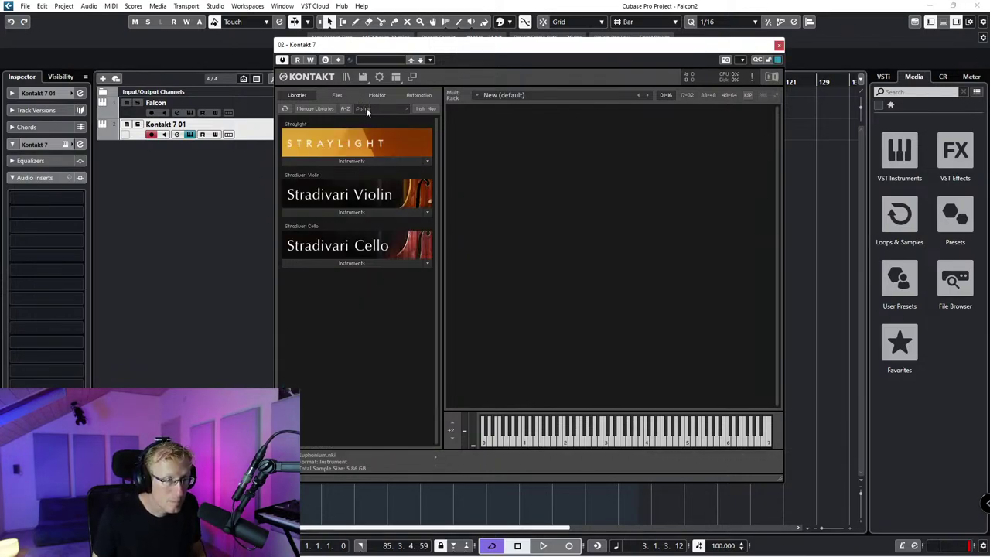
{"action": "left_click", "coordinate": [354, 213]}
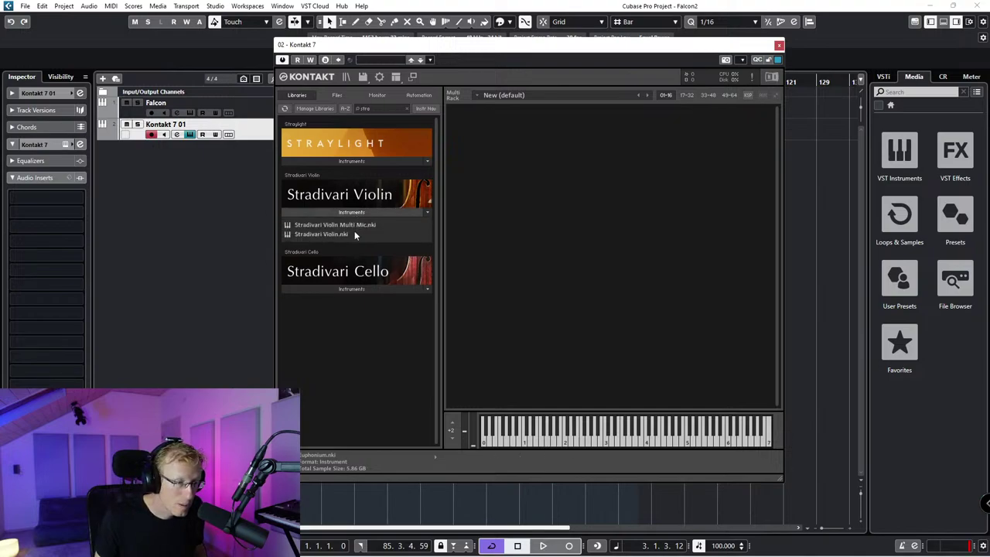
{"action": "left_click", "coordinate": [346, 225]}
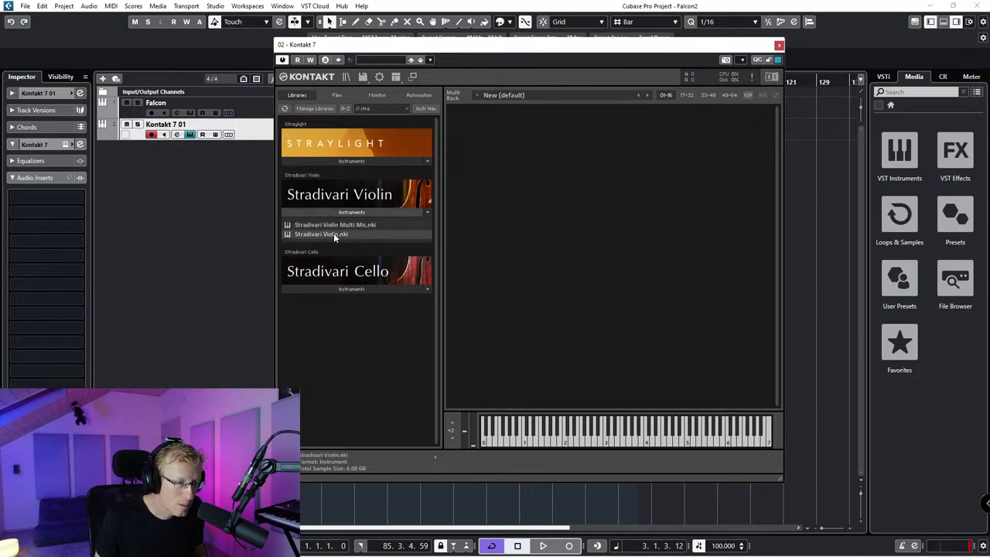
{"action": "left_click", "coordinate": [333, 234]}
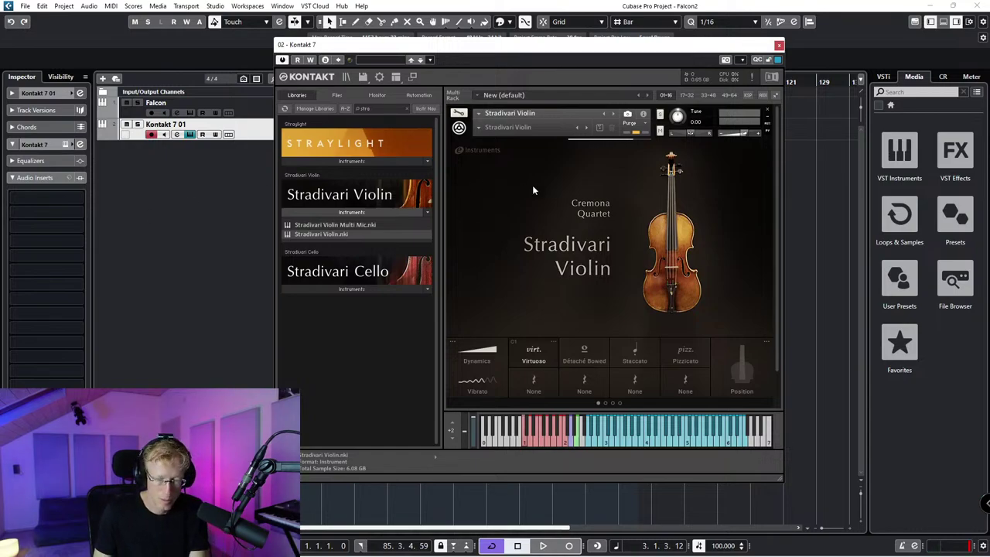
Step: Insert Cherry Audio's Galactic Reverb in the first audio insert slot of the Kontakt 7 track
{"action": "left_click", "coordinate": [79, 195]}
{"action": "left_click", "coordinate": [78, 199]}
{"action": "type", "text": "gal"}
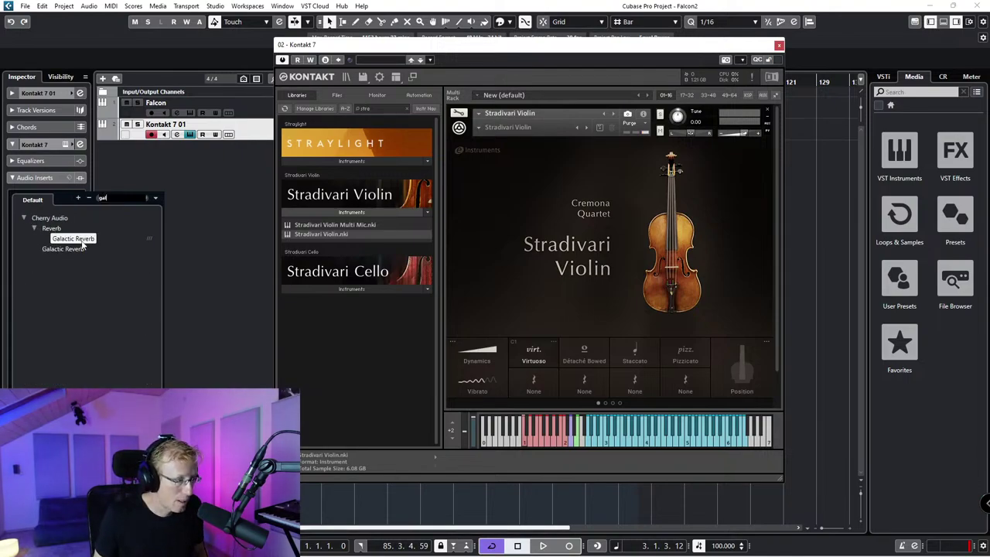
{"action": "left_click", "coordinate": [81, 243]}
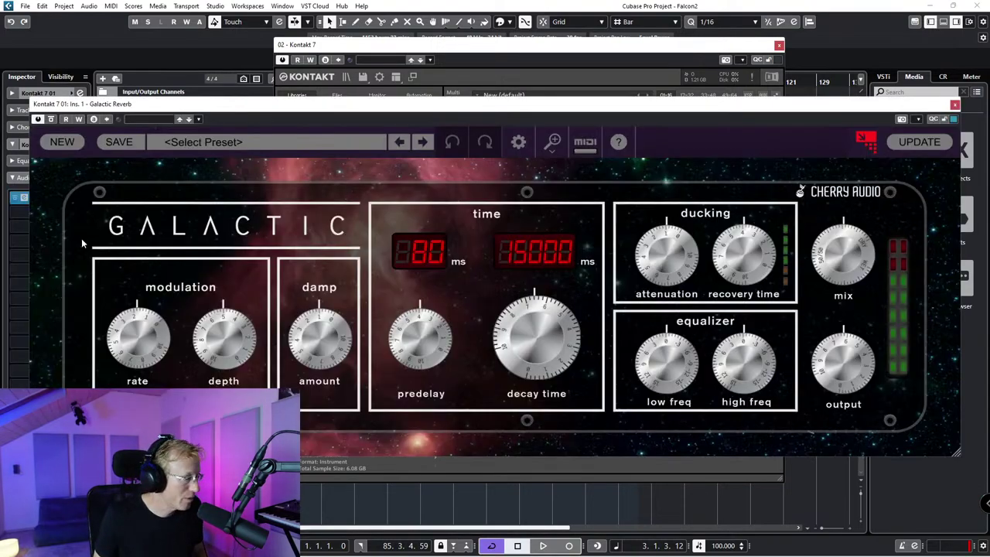
Step: Bring Kontakt 7 back to the front and audition the violin's Staccato and Pizzicato articulations
{"action": "left_click", "coordinate": [488, 92]}
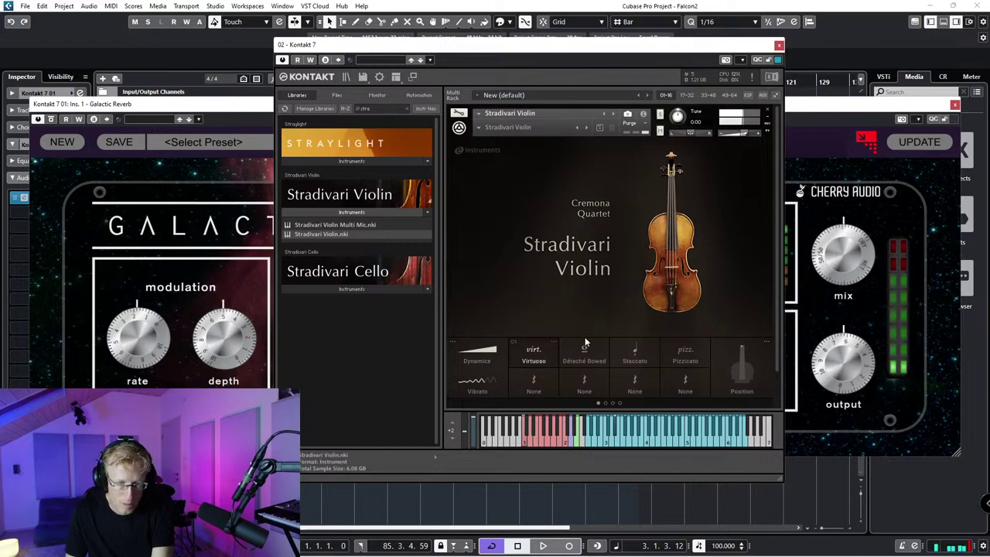
{"action": "left_click", "coordinate": [635, 356]}
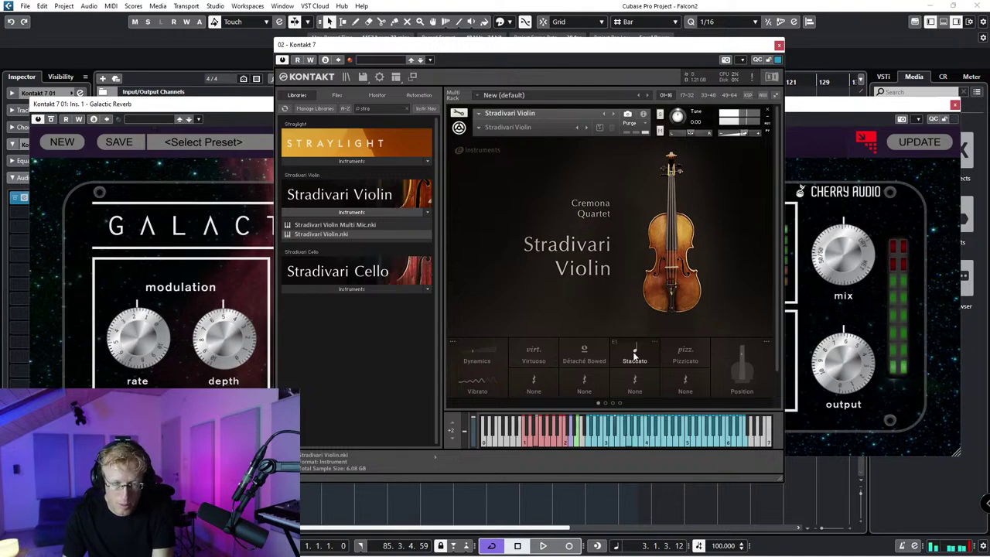
{"action": "left_click", "coordinate": [693, 352]}
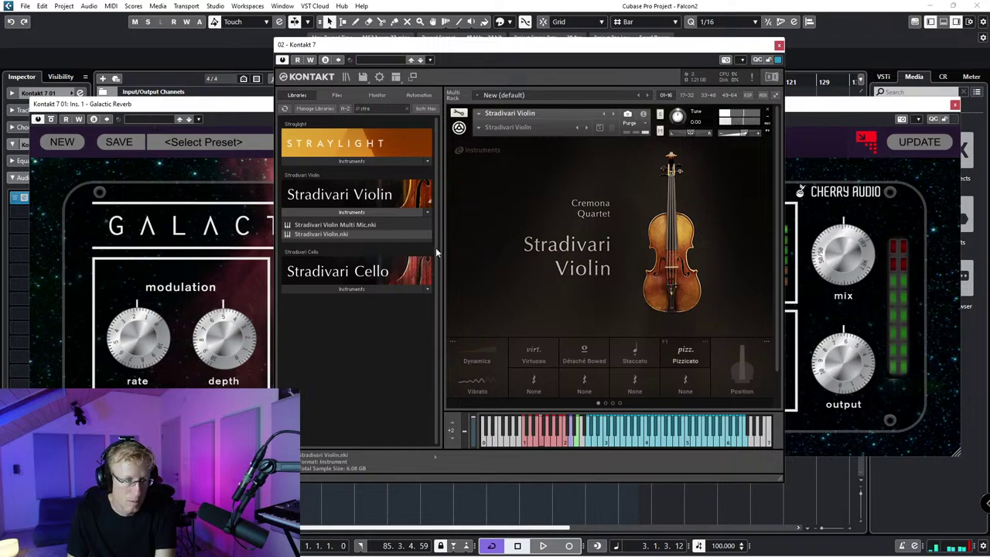
Step: Load Straylight.nki from the Straylight library and remove the Stradivari Violin from the rack without saving changes
{"action": "left_click", "coordinate": [364, 163]}
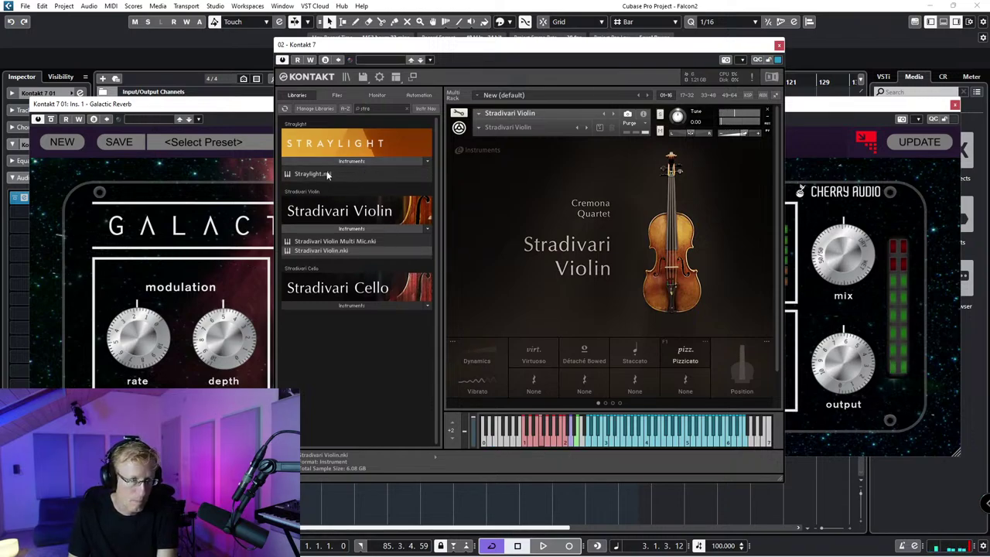
{"action": "double_click", "coordinate": [327, 174]}
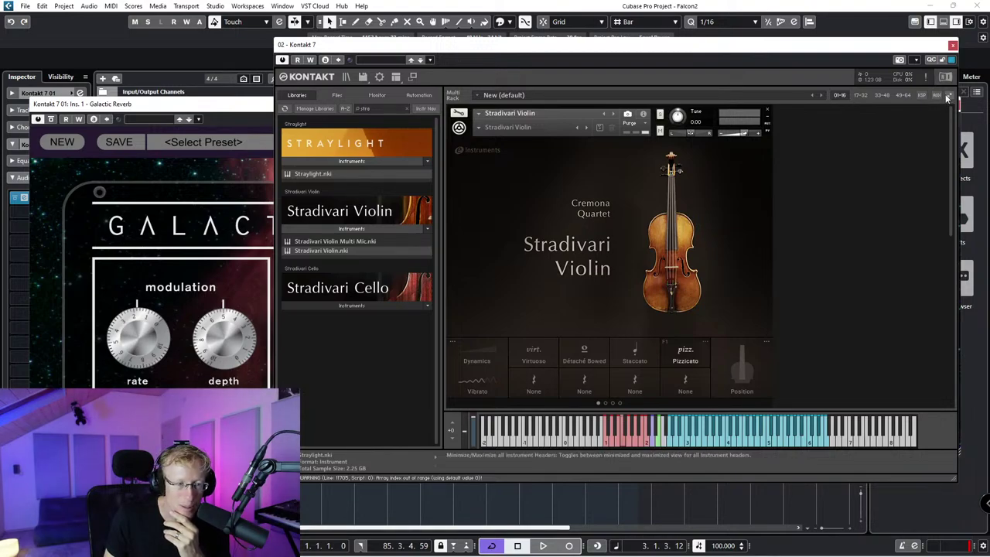
{"action": "scroll", "coordinate": [699, 330], "scroll_direction": "down", "scroll_amount": 2}
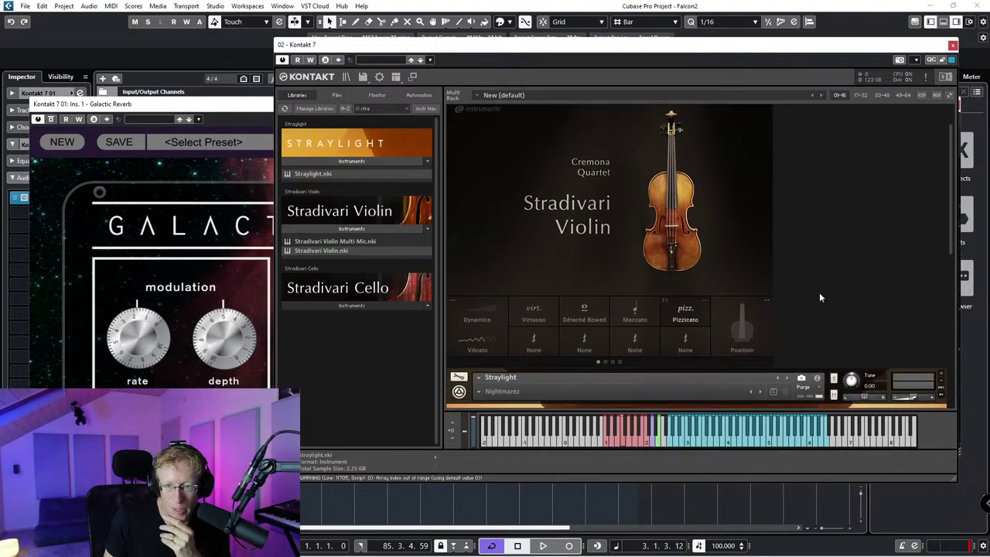
{"action": "scroll", "coordinate": [821, 294], "scroll_direction": "up", "scroll_amount": 2}
{"action": "left_click", "coordinate": [767, 110]}
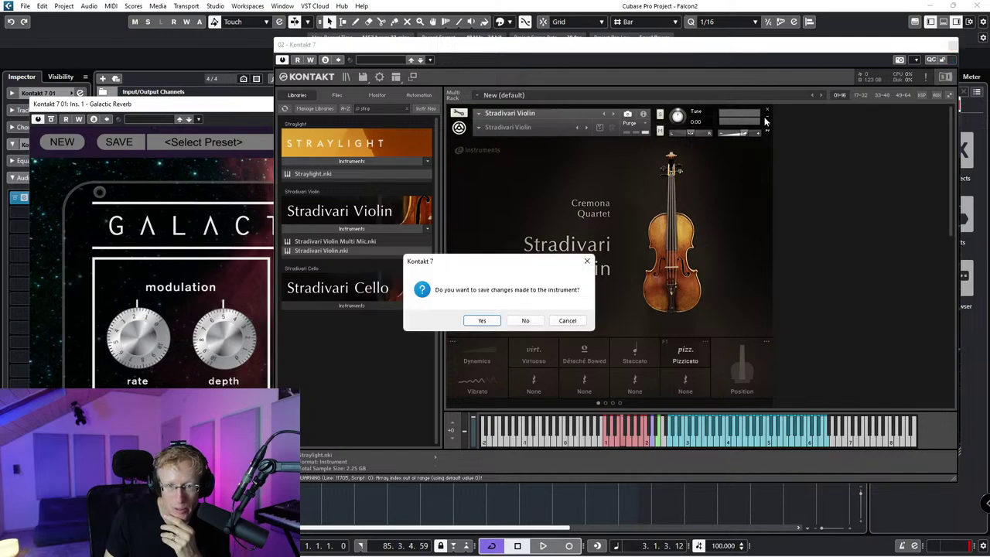
{"action": "left_click", "coordinate": [524, 321]}
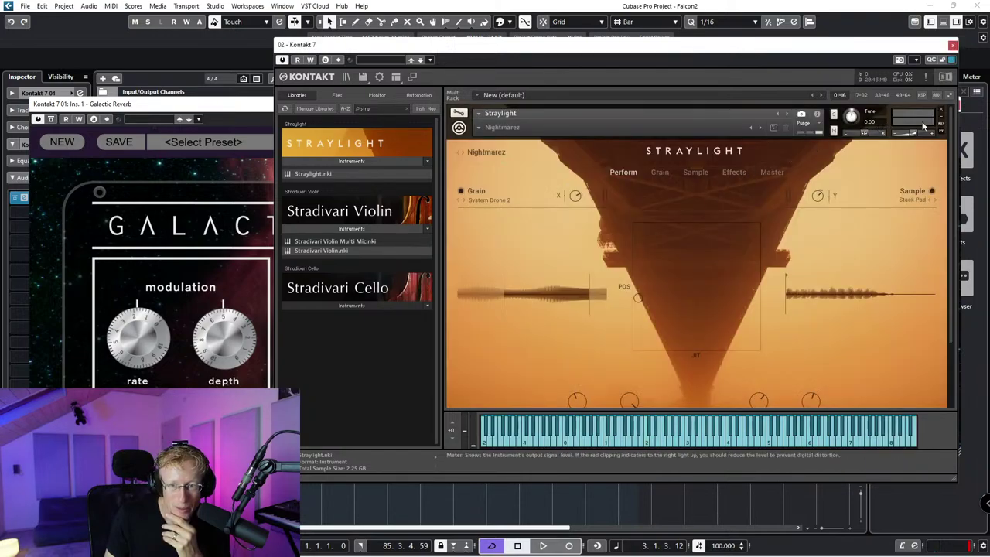
Step: Remove Straylight from the rack without saving changes and load Straylight.nki again
{"action": "left_click", "coordinate": [941, 112]}
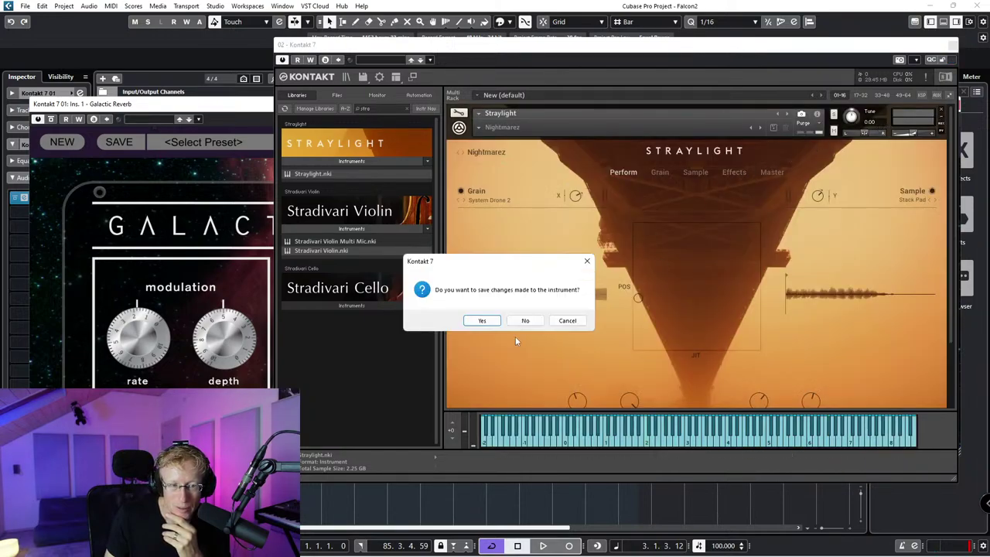
{"action": "left_click", "coordinate": [525, 320]}
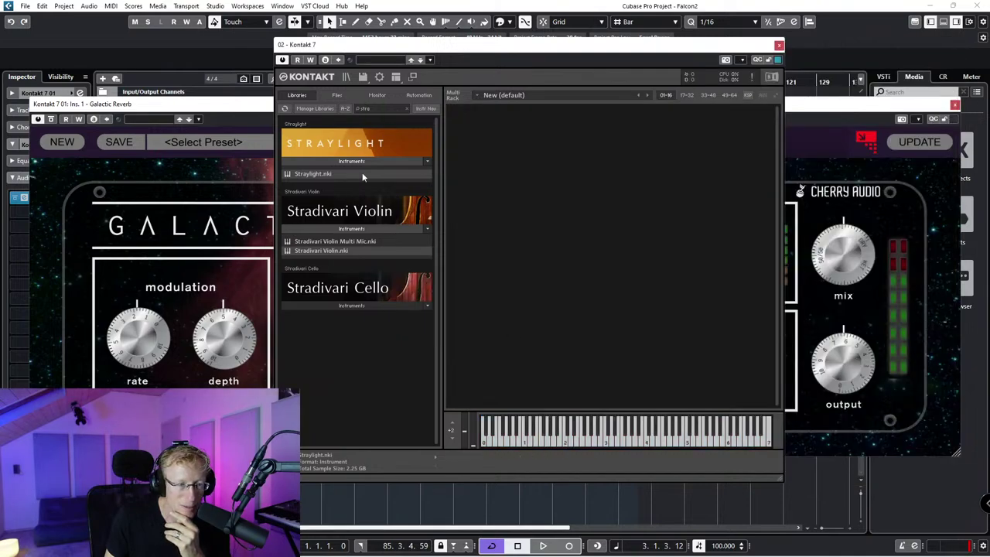
{"action": "double_click", "coordinate": [329, 172]}
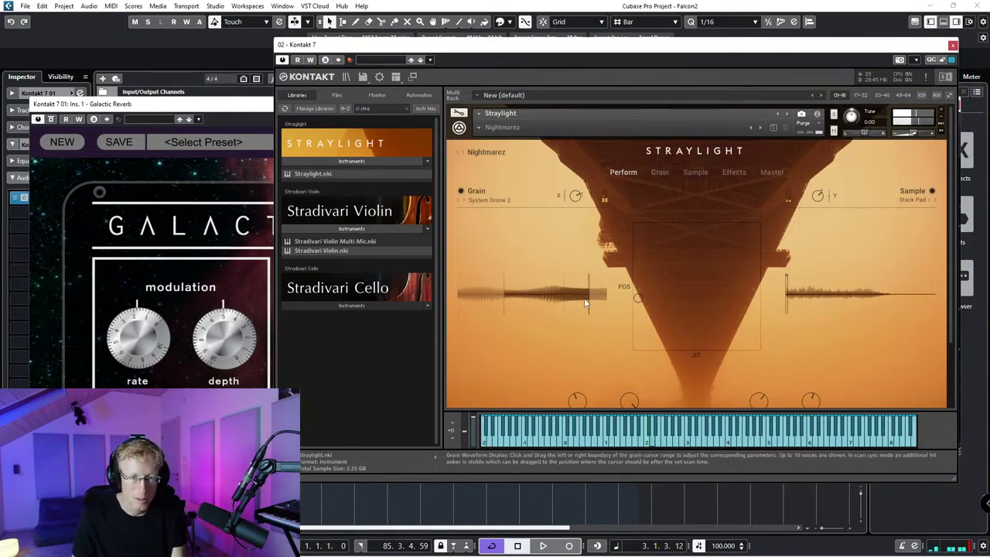
Step: Open Straylight's snapshot browser, load the Nostromo preset, and return to the Perform page
{"action": "left_click", "coordinate": [489, 152]}
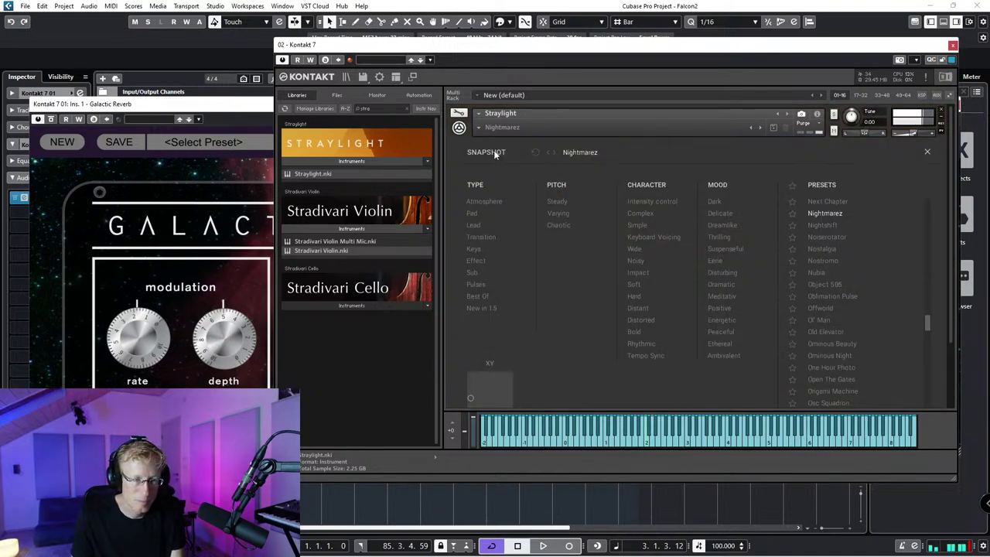
{"action": "left_click", "coordinate": [823, 260]}
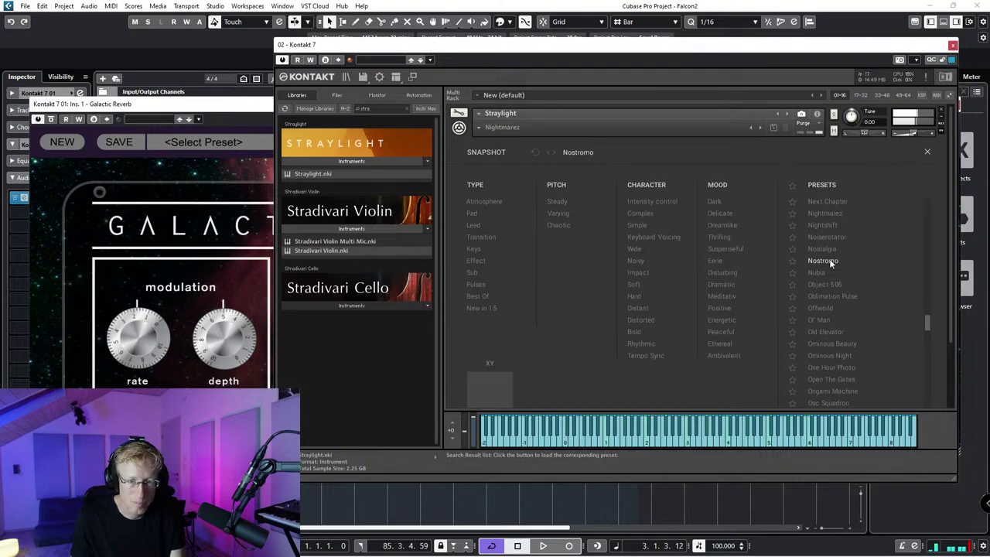
{"action": "double_click", "coordinate": [832, 261]}
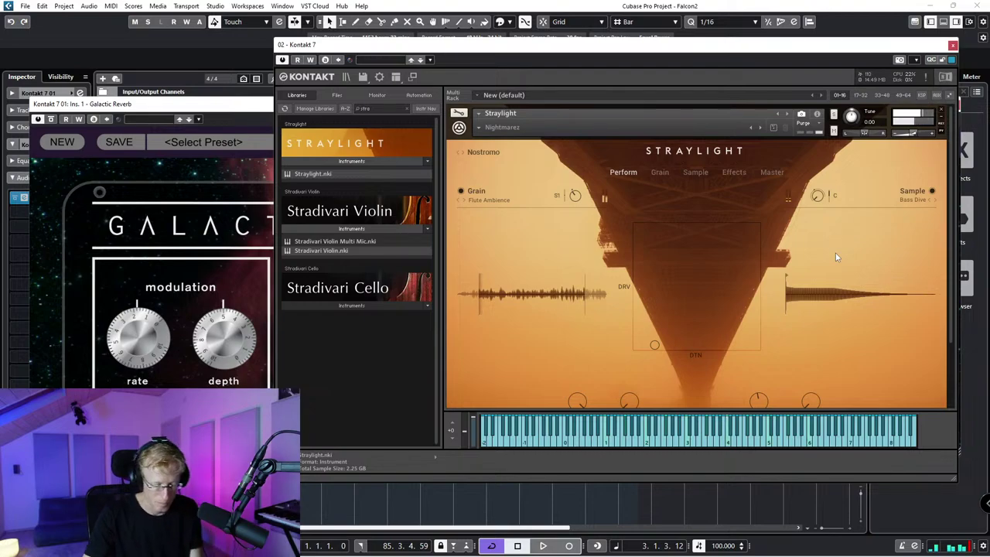
Step: Close the Kontakt 7 and Galactic Reverb windows
{"action": "left_click", "coordinate": [953, 45]}
{"action": "left_click", "coordinate": [954, 105]}
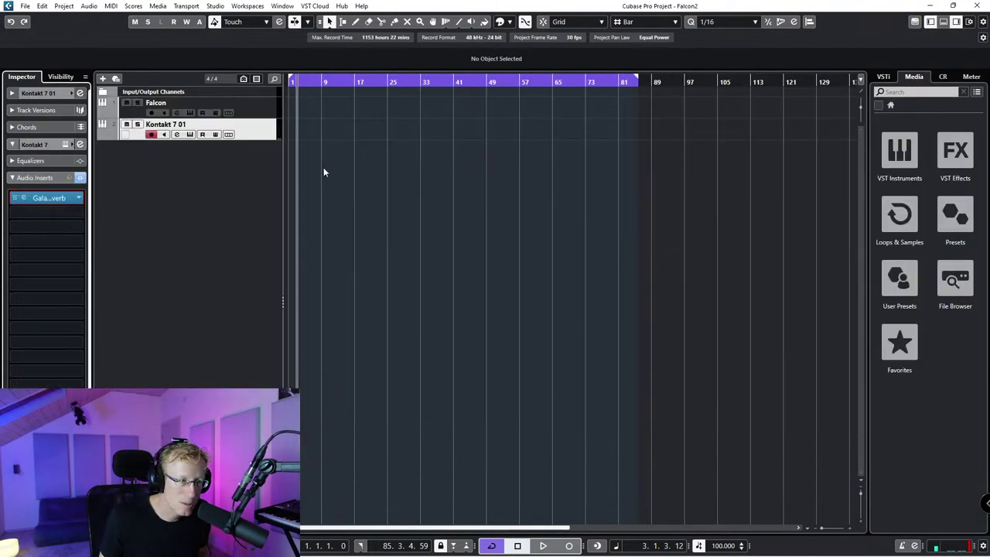
Step: Replace Galactic Reverb with Crystalline as the first audio insert on the Falcon track and reposition the Crystalline window
{"action": "left_click", "coordinate": [261, 112]}
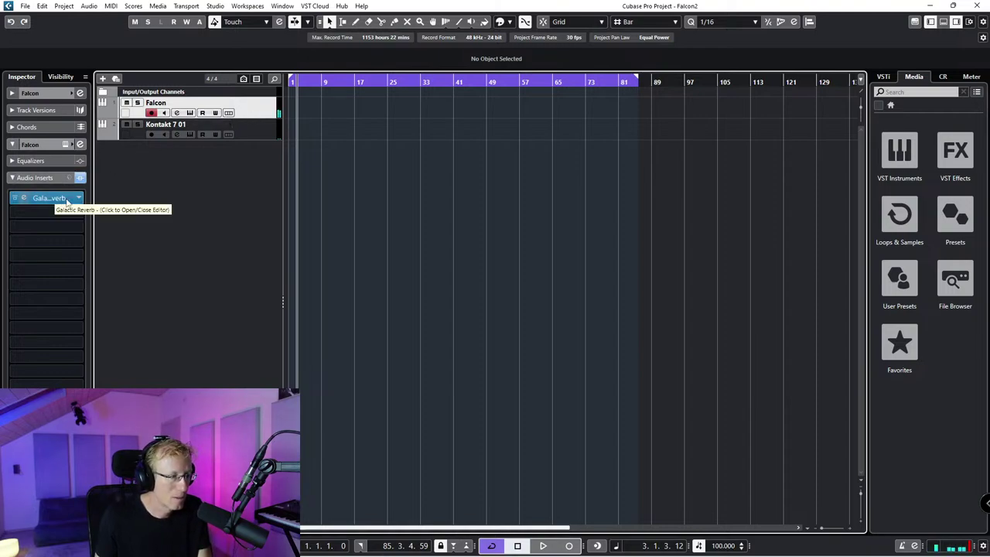
{"action": "left_click", "coordinate": [79, 199]}
{"action": "type", "text": "cr"}
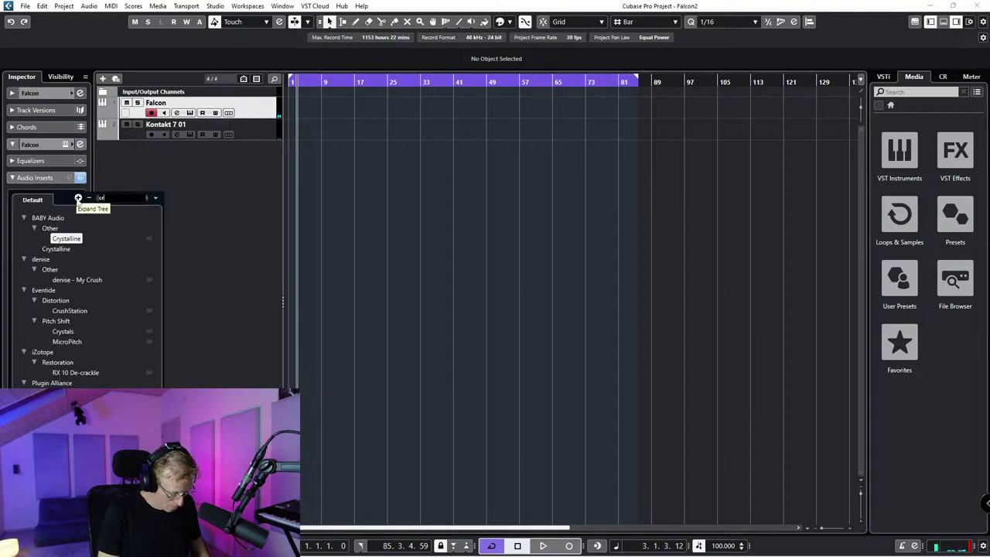
{"action": "type", "text": "ys"}
{"action": "key", "text": "Return"}
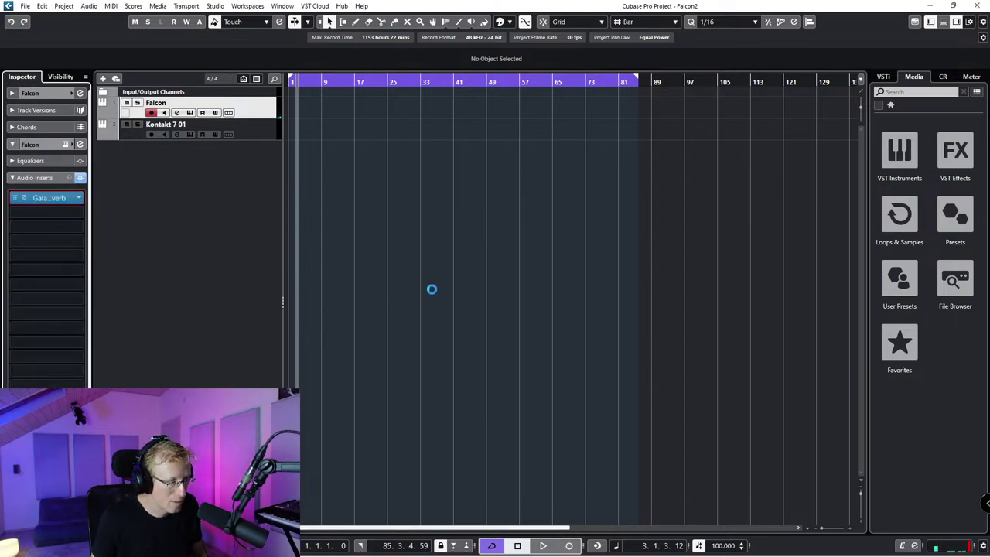
{"action": "left_click_drag", "start_coordinate": [502, 174], "coordinate": [655, 190]}
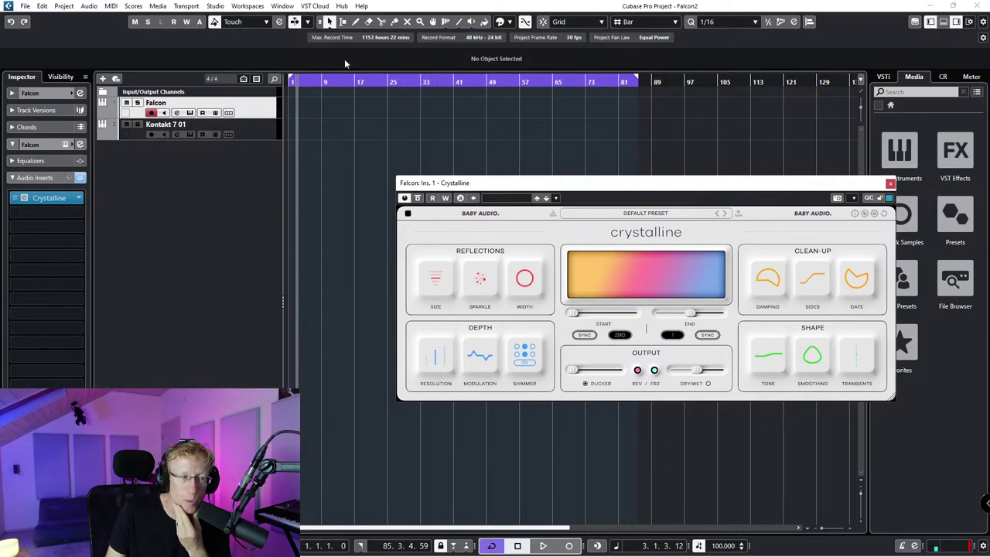
{"action": "left_click", "coordinate": [653, 187]}
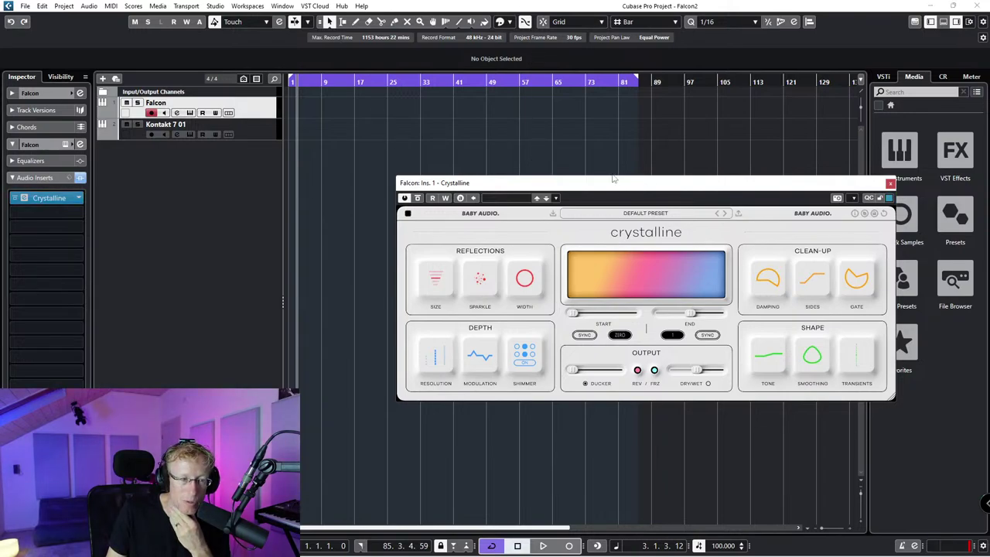
Step: Open the Falcon instrument and arrange its window beside the Crystalline window so that both stay accessible
{"action": "left_click", "coordinate": [190, 113]}
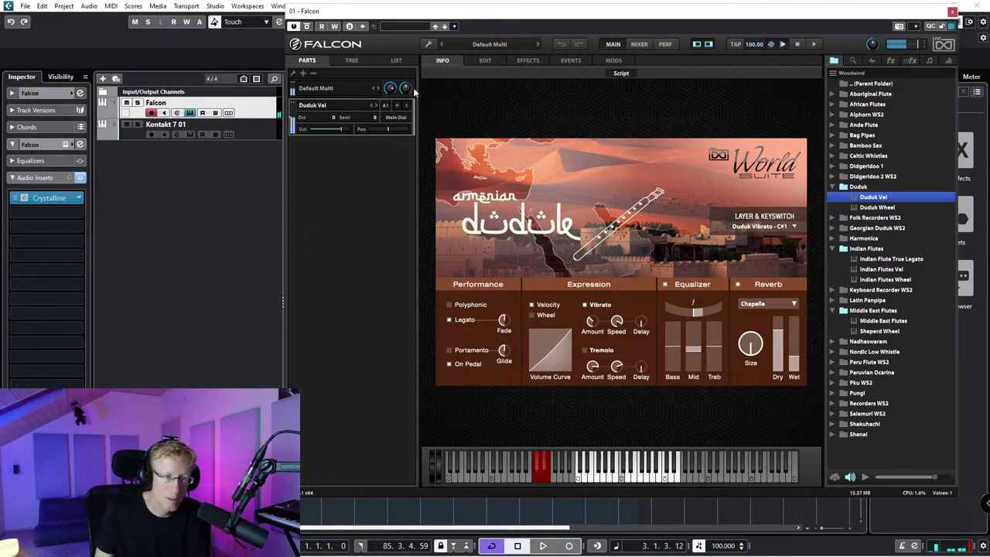
{"action": "left_click_drag", "start_coordinate": [822, 19], "coordinate": [822, 96]}
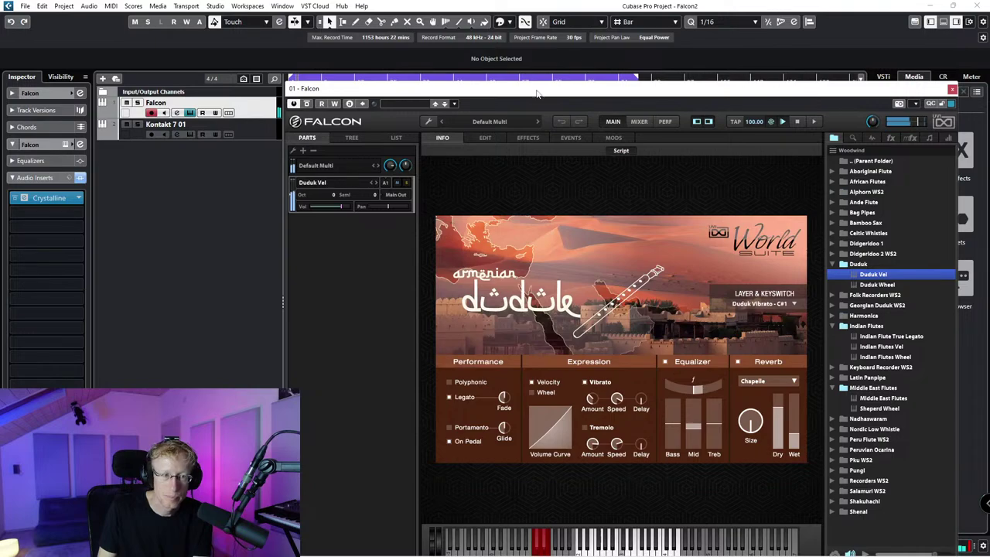
{"action": "left_click_drag", "start_coordinate": [538, 93], "coordinate": [750, 112]}
{"action": "left_click", "coordinate": [567, 185]}
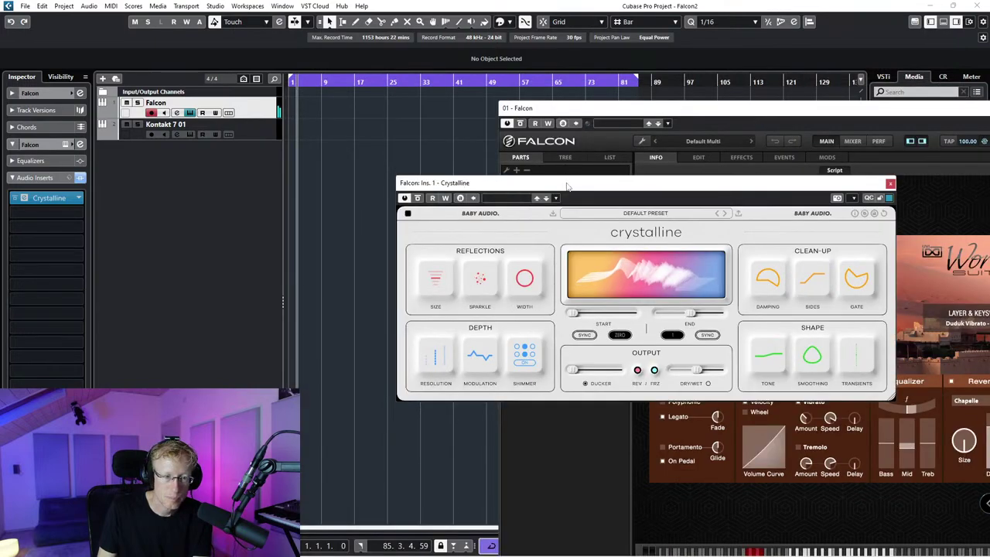
{"action": "left_click_drag", "start_coordinate": [567, 186], "coordinate": [432, 134]}
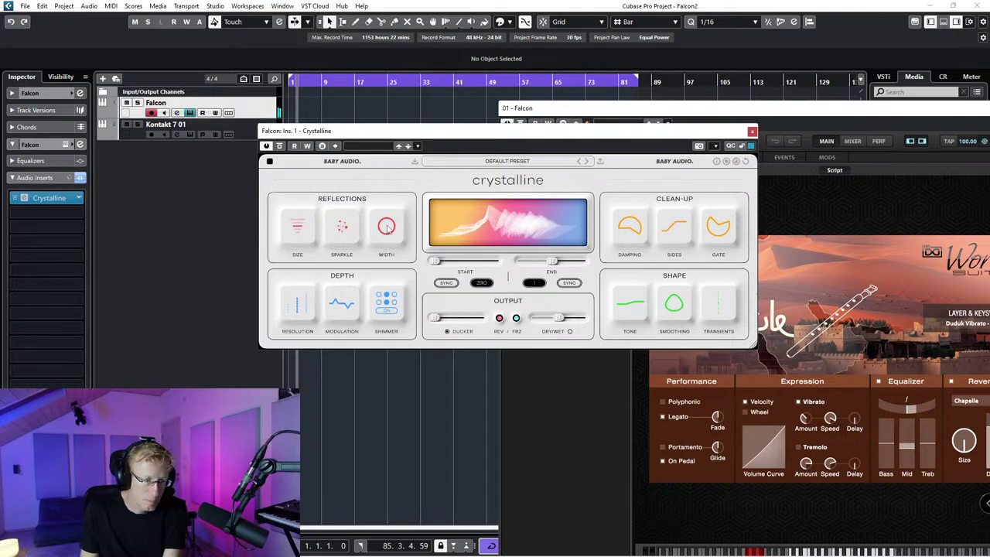
Step: Adjust Crystalline's width and lower its gate, and move the Falcon window back in front of Crystalline
{"action": "mouse_move", "coordinate": [388, 227]}
{"action": "left_mouse_down"}
{"action": "mouse_move", "coordinate": [397, 309]}
{"action": "mouse_move", "coordinate": [389, 223]}
{"action": "left_mouse_up"}
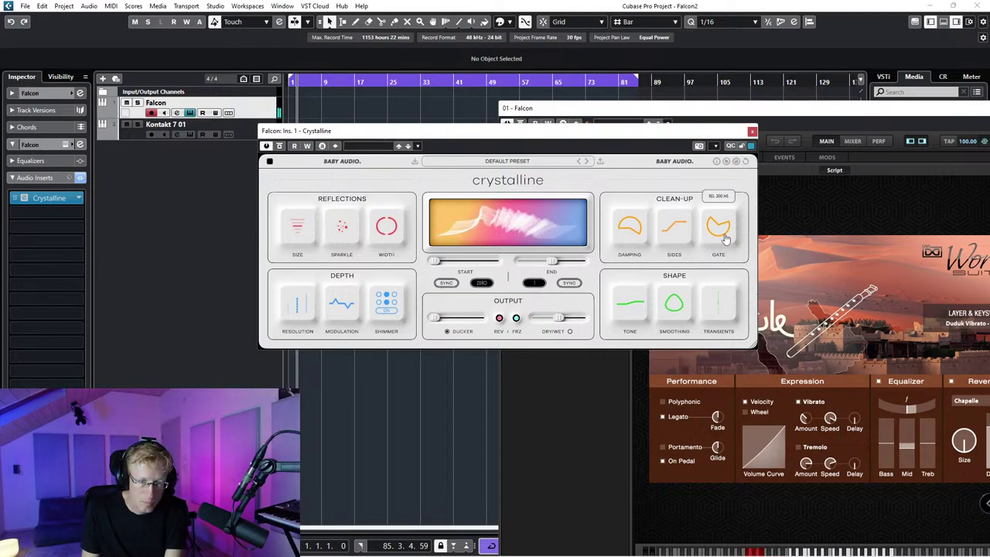
{"action": "left_click_drag", "start_coordinate": [725, 238], "coordinate": [721, 281]}
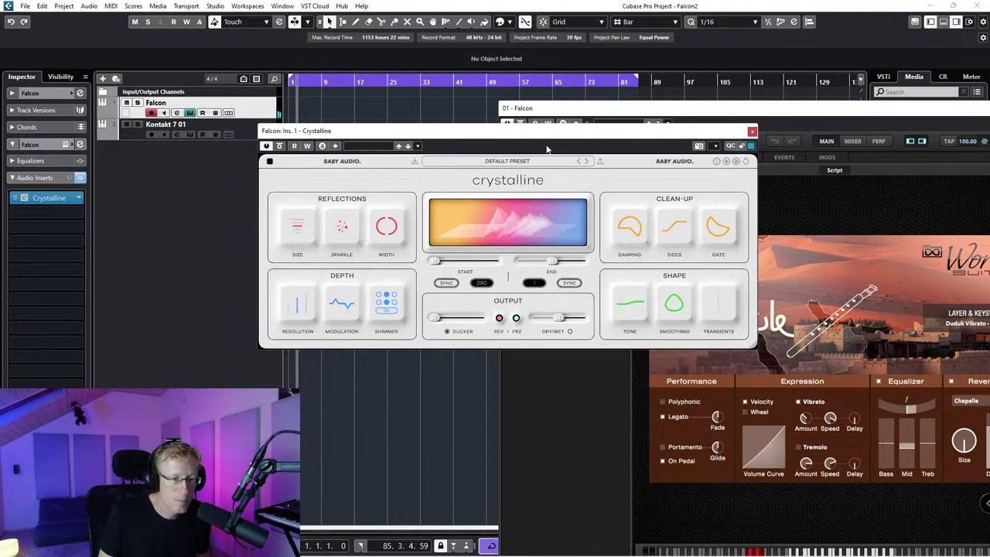
{"action": "left_click_drag", "start_coordinate": [546, 149], "coordinate": [585, 190]}
{"action": "left_click", "coordinate": [588, 108]}
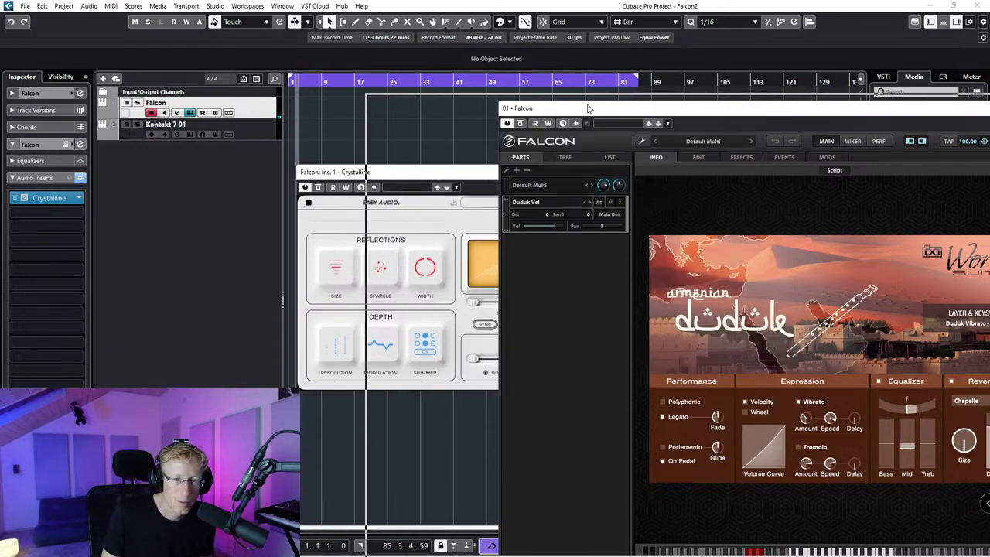
{"action": "left_click_drag", "start_coordinate": [588, 108], "coordinate": [379, 88]}
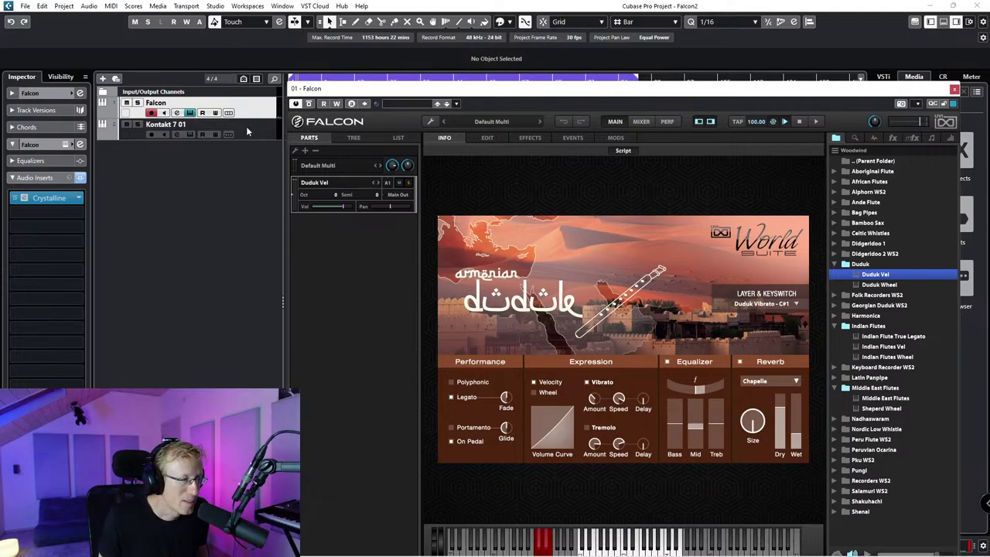
Step: Add an instrument track with Ample China Dongxiao from Ample Sound, routed to Stereo Out
{"action": "right_click", "coordinate": [242, 152]}
{"action": "left_click", "coordinate": [271, 169]}
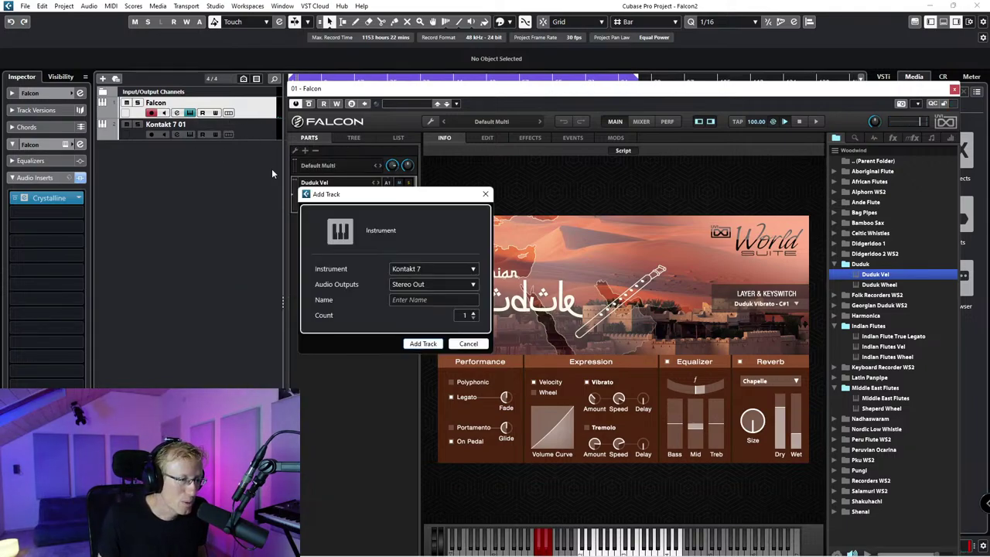
{"action": "left_click", "coordinate": [410, 270]}
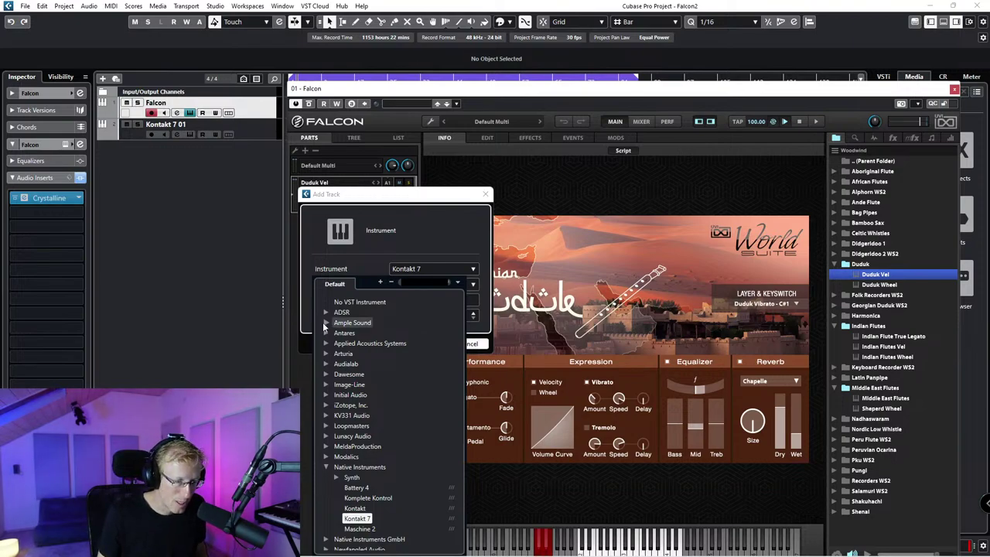
{"action": "left_click", "coordinate": [325, 323]}
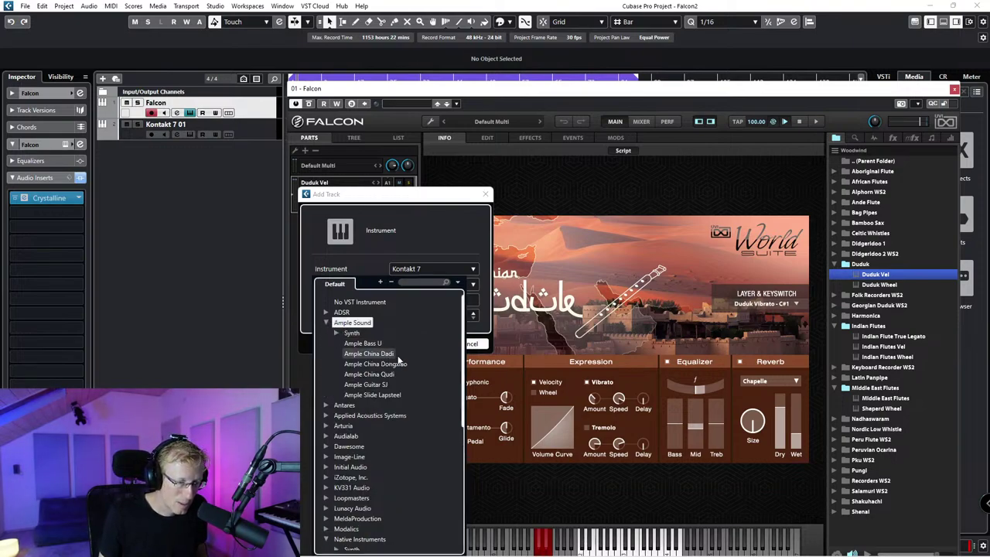
{"action": "left_click", "coordinate": [396, 366]}
{"action": "left_click", "coordinate": [424, 344]}
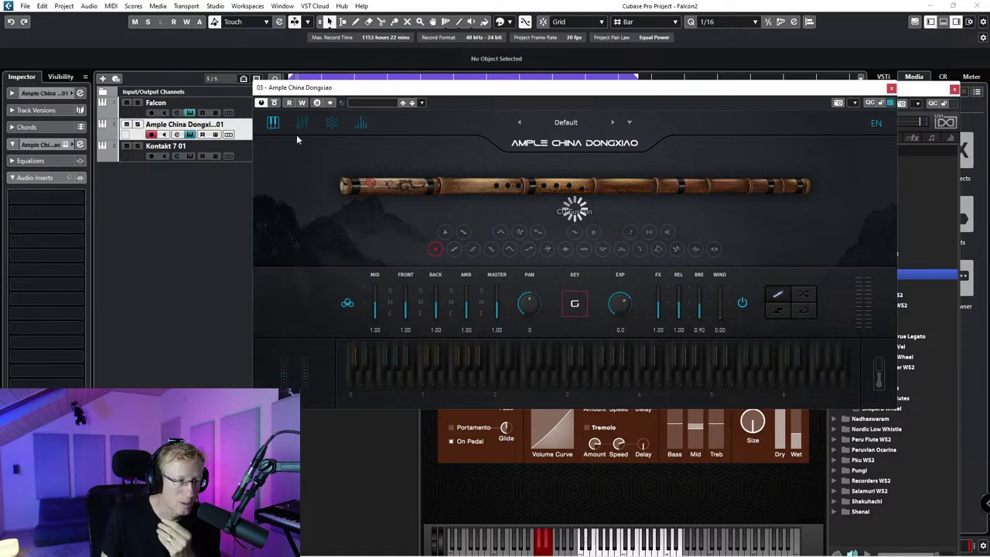
Step: Insert Galactic Reverb on the Ample China Dongxiao track and reposition the reverb window
{"action": "left_click", "coordinate": [80, 199]}
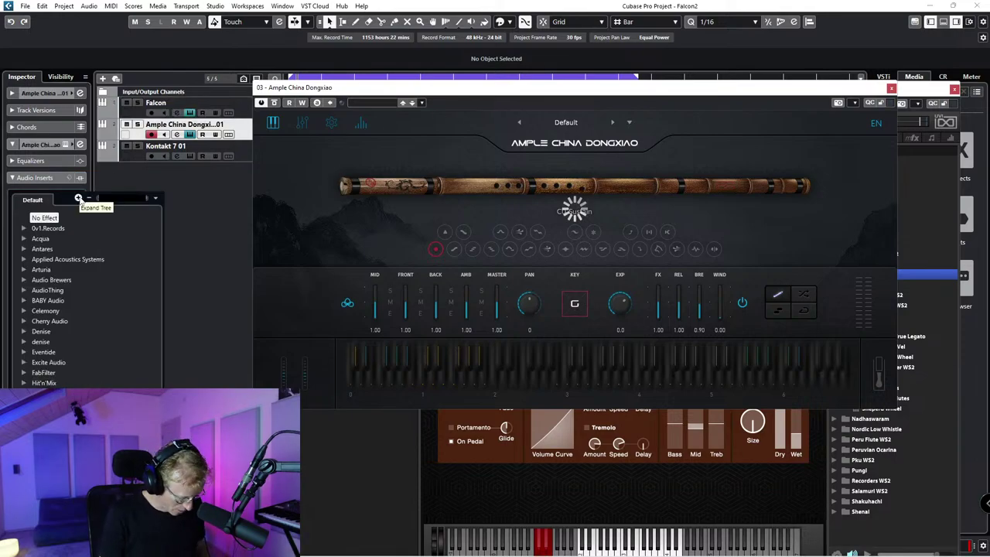
{"action": "type", "text": "gala"}
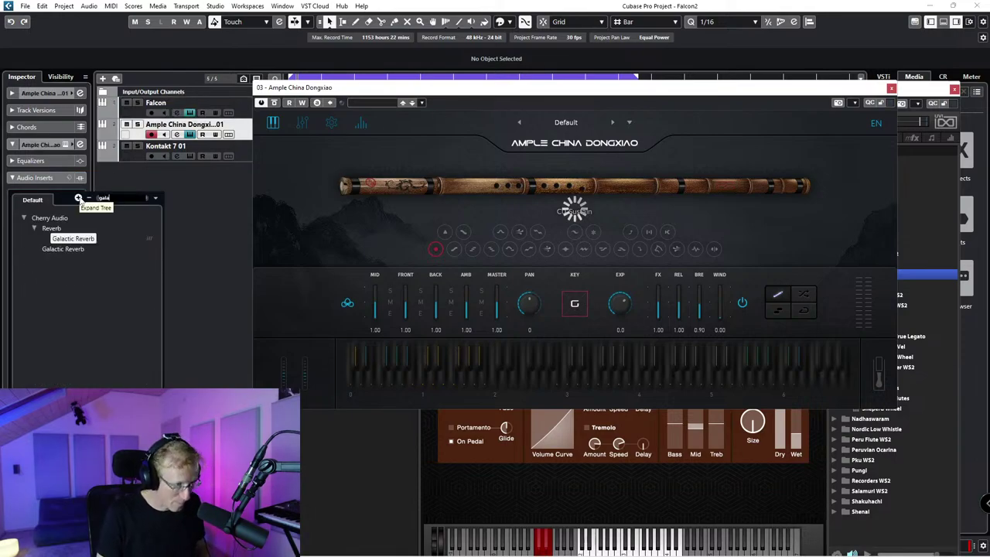
{"action": "double_click", "coordinate": [63, 248]}
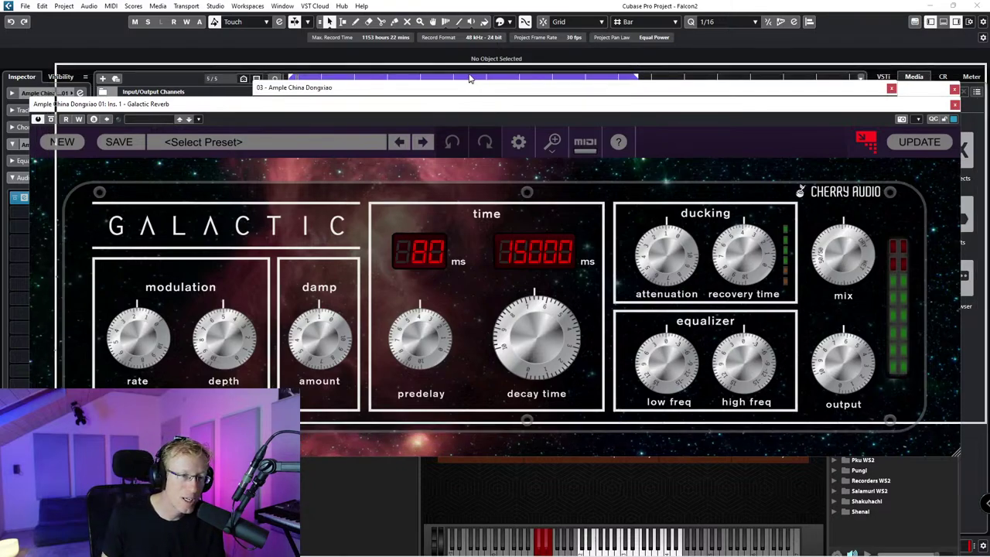
{"action": "left_click_drag", "start_coordinate": [445, 108], "coordinate": [471, 71]}
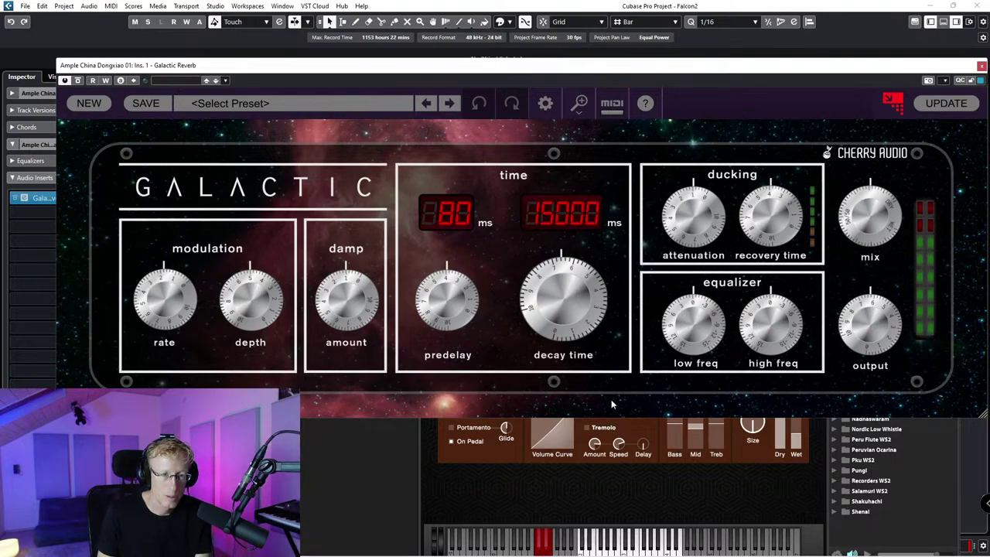
Step: Move the Galactic Reverb window aside, bring Ample China Dongxiao forward, and choose G as its key
{"action": "left_click_drag", "start_coordinate": [233, 73], "coordinate": [404, 234]}
{"action": "left_click", "coordinate": [401, 94]}
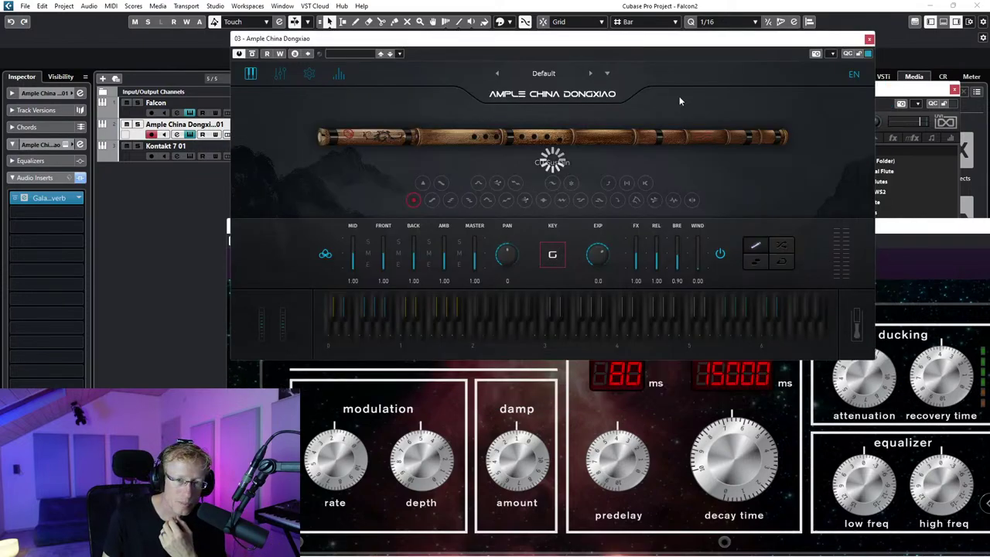
{"action": "left_click", "coordinate": [552, 256]}
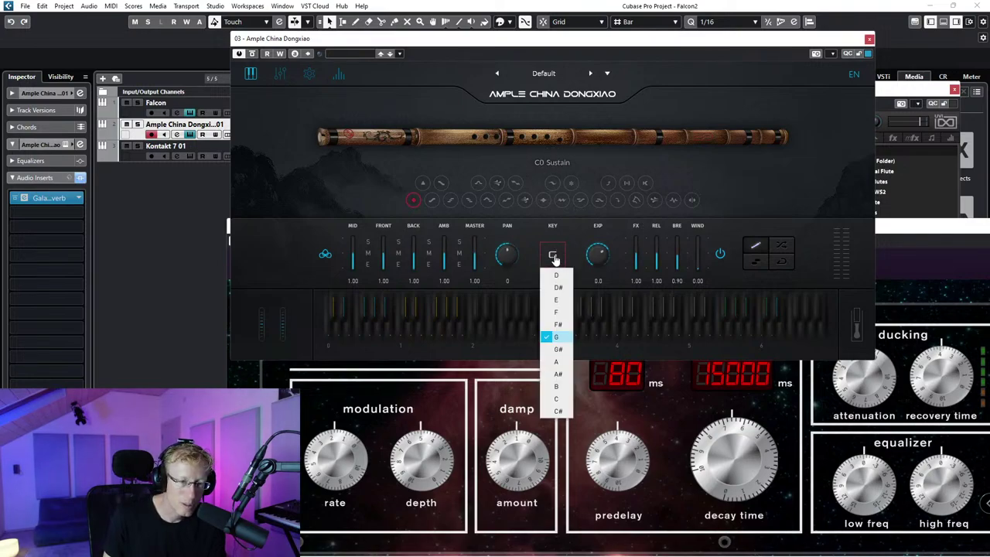
{"action": "left_click", "coordinate": [556, 337]}
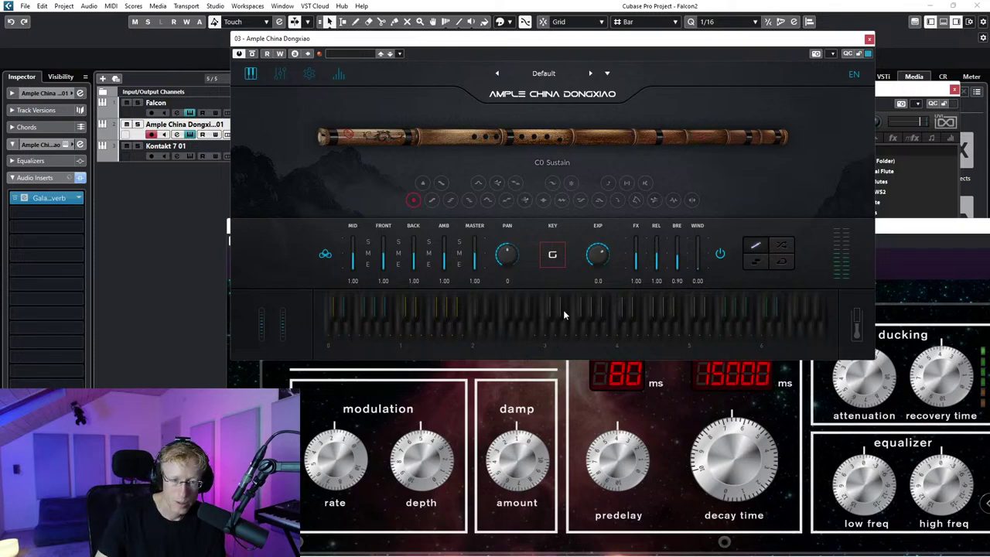
Step: Reposition the Galactic Reverb window, bring Ample China Dongxiao to the front, and try another articulation
{"action": "left_click", "coordinate": [447, 418]}
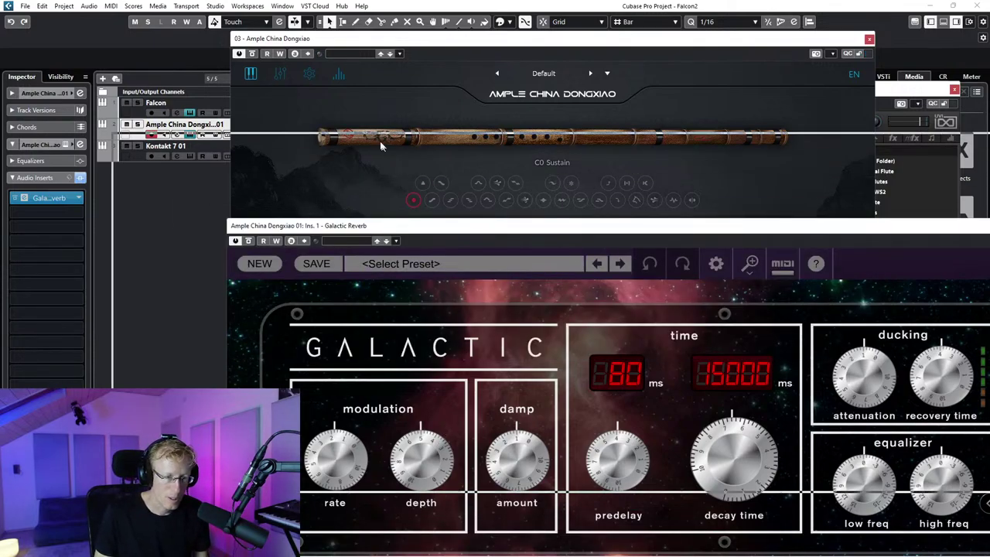
{"action": "left_click_drag", "start_coordinate": [498, 229], "coordinate": [379, 132]}
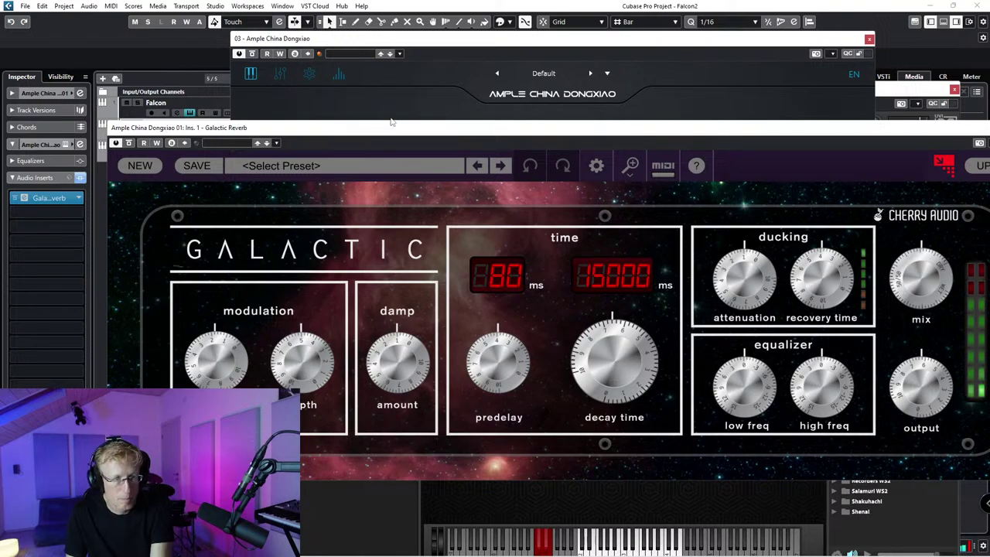
{"action": "left_click", "coordinate": [411, 97]}
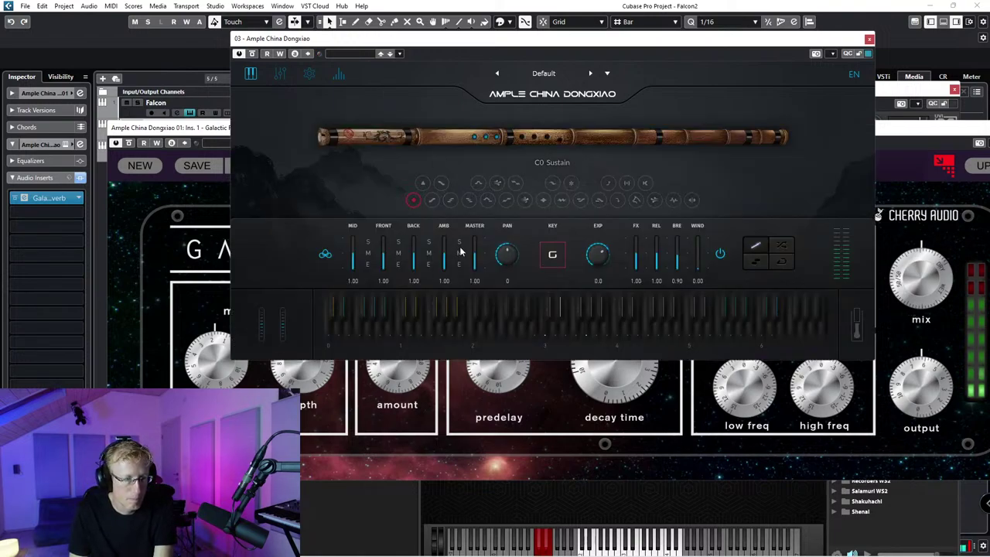
{"action": "left_click", "coordinate": [515, 186]}
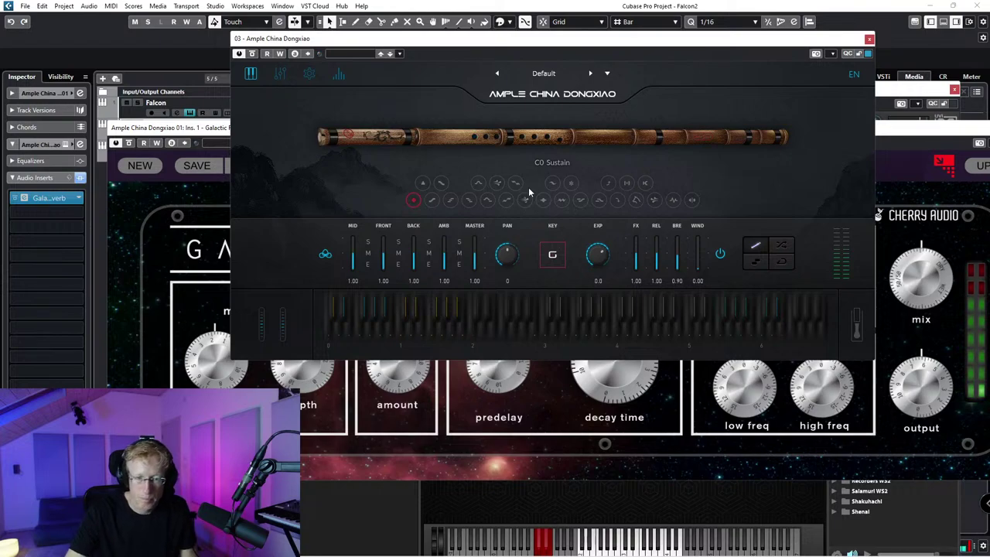
Step: Set Galactic Reverb's decay time to 35000 ms and predelay to 0 ms, and adjust the damp amount
{"action": "left_click", "coordinate": [160, 230]}
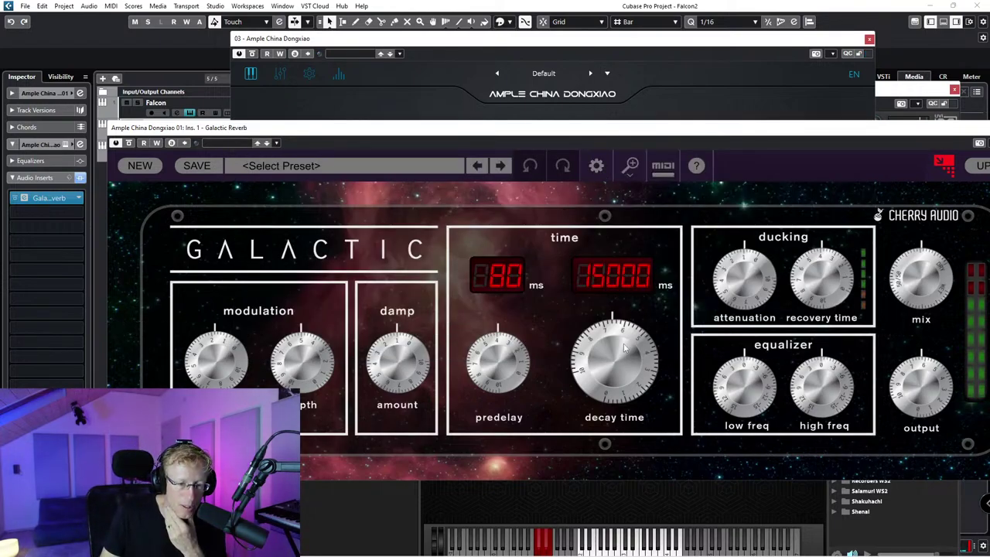
{"action": "left_click_drag", "start_coordinate": [625, 348], "coordinate": [626, 321]}
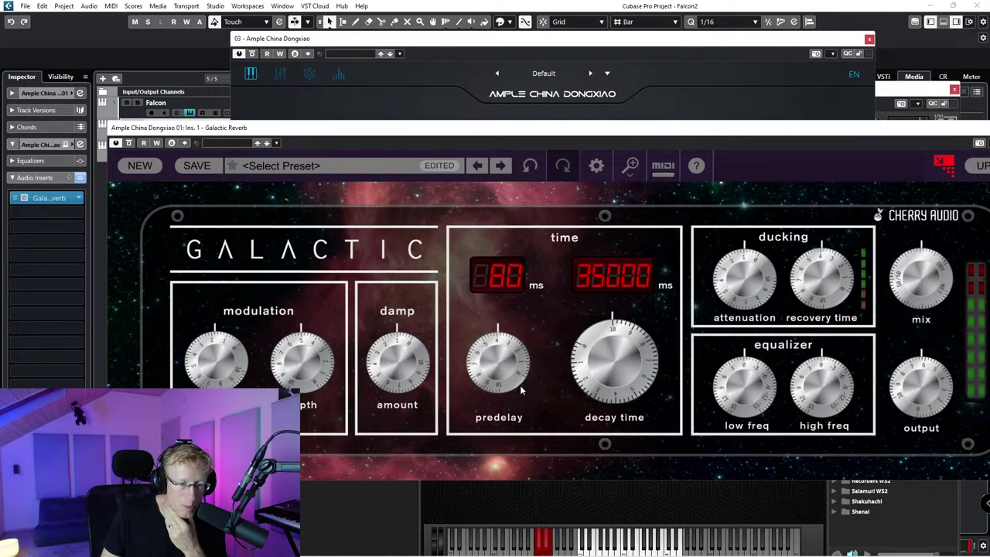
{"action": "left_click_drag", "start_coordinate": [489, 362], "coordinate": [457, 448]}
{"action": "left_click_drag", "start_coordinate": [404, 396], "coordinate": [403, 372]}
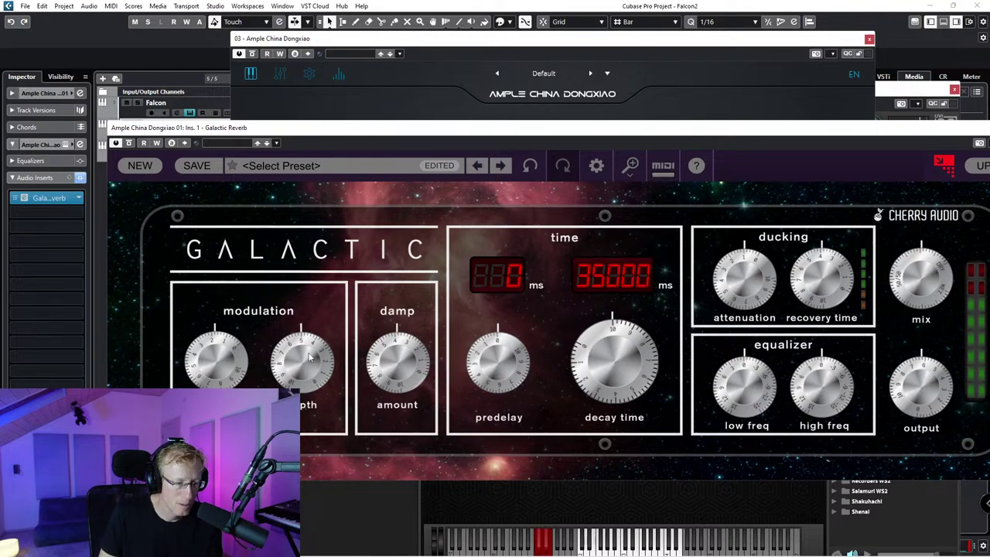
Step: Shorten Galactic Reverb's decay time to 11129 ms and turn the mix toward dry
{"action": "mouse_move", "coordinate": [308, 328]}
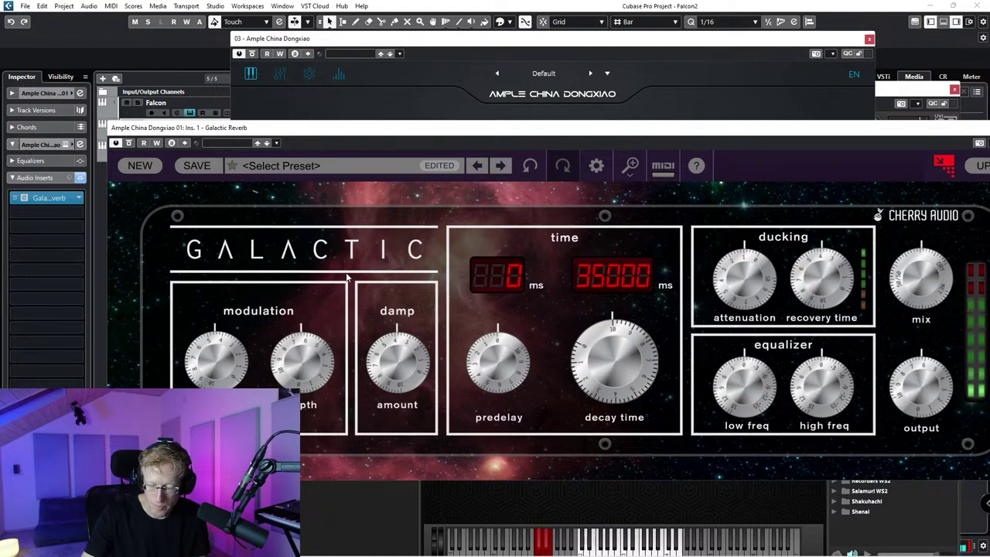
{"action": "left_click_drag", "start_coordinate": [599, 370], "coordinate": [589, 456]}
{"action": "left_click_drag", "start_coordinate": [899, 274], "coordinate": [900, 292]}
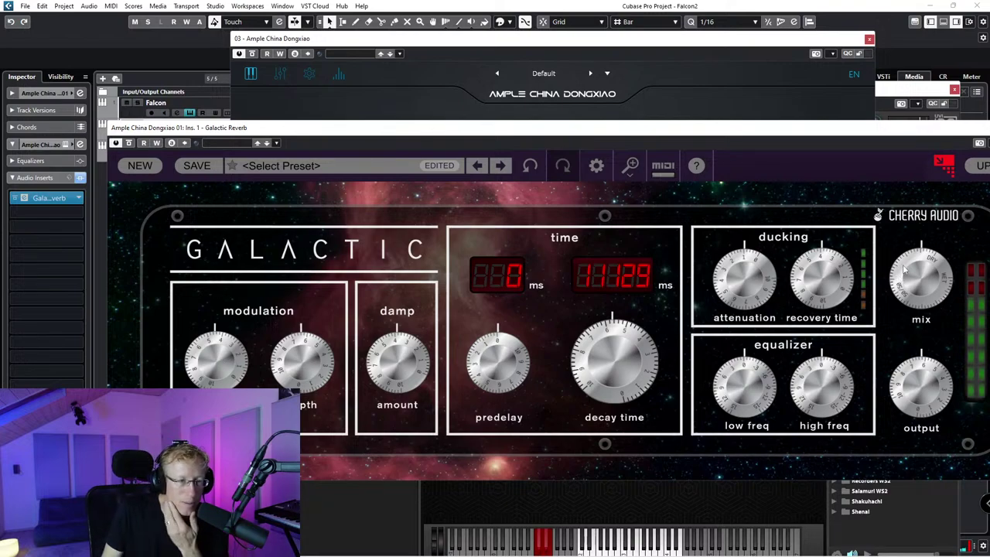
Step: Bring Ample China Dongxiao to the front and switch its articulation to Scattering Up (A0)
{"action": "left_click", "coordinate": [648, 102]}
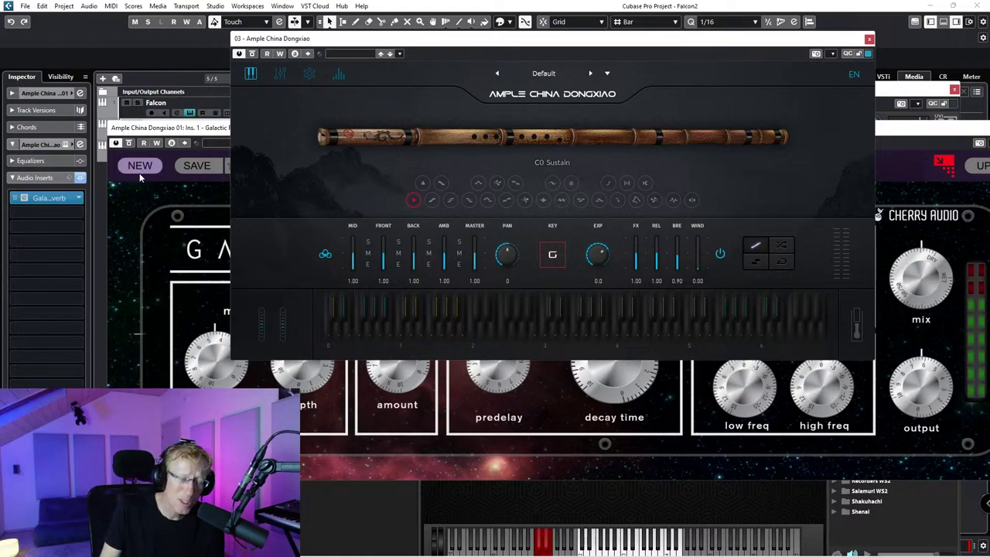
{"action": "left_click", "coordinate": [507, 203]}
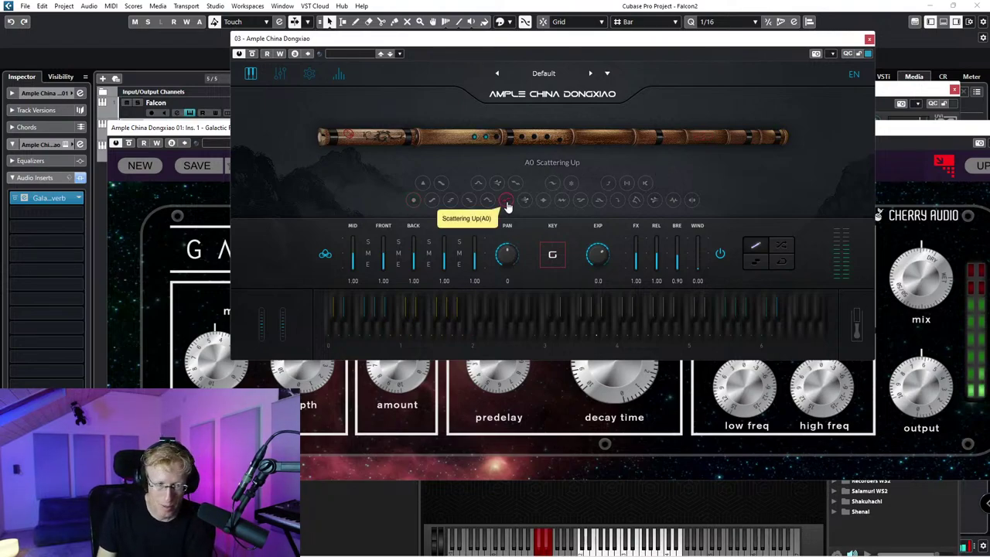
Step: Audition the Trembling (G0) and Pentatonic Down (F0) articulations and one more on Ample China Dongxiao
{"action": "left_click", "coordinate": [488, 203]}
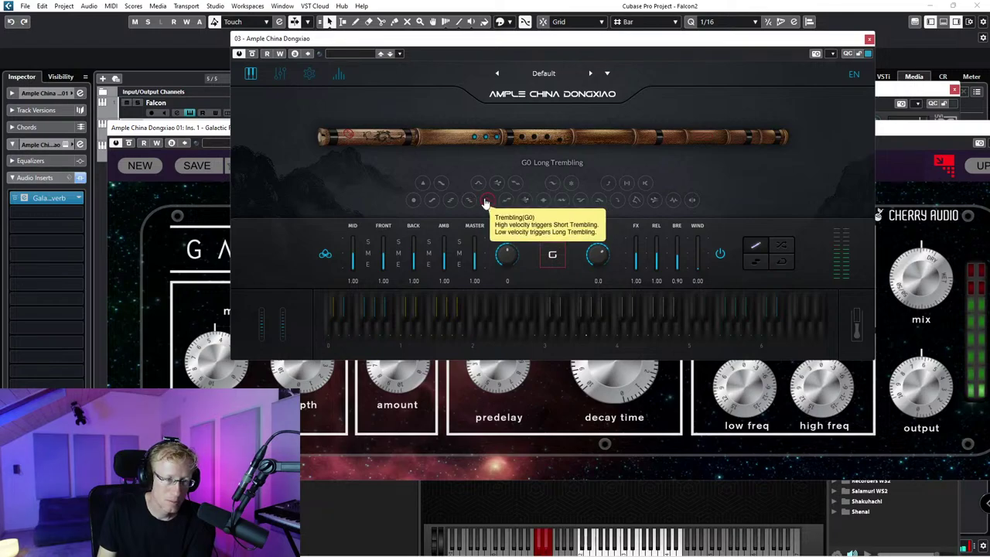
{"action": "left_click", "coordinate": [469, 201]}
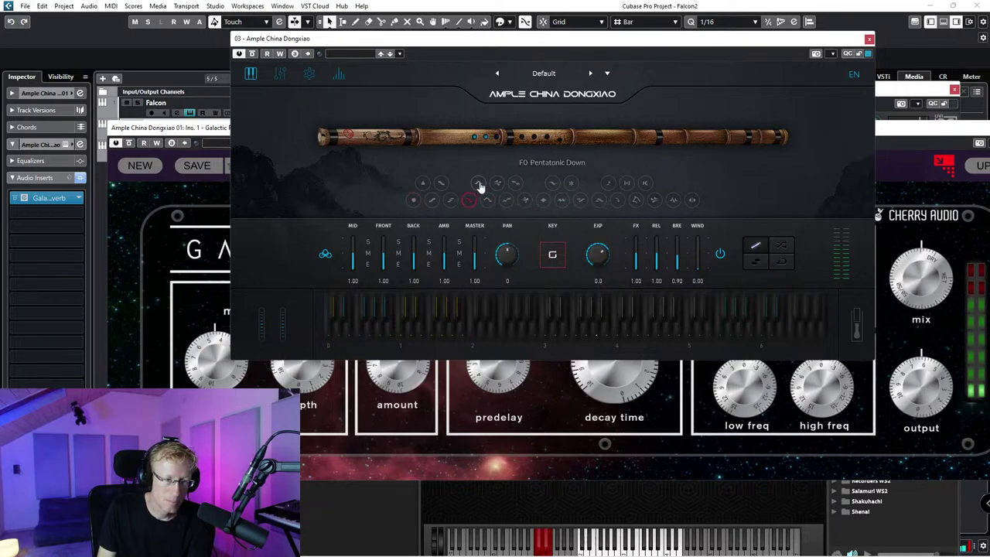
{"action": "left_click", "coordinate": [479, 185]}
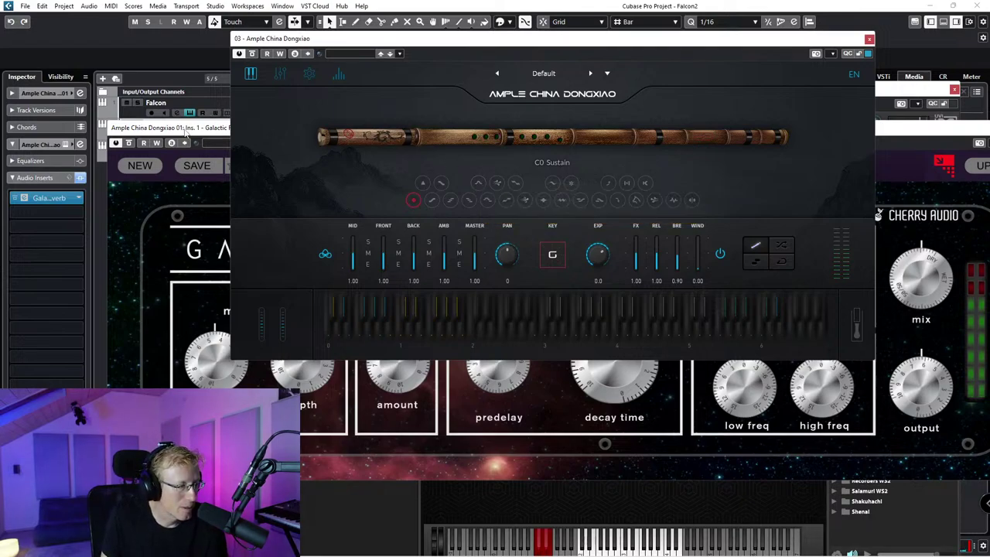
Step: Move the Galactic Reverb window off the track list and add an instrument track with Ample Guitar L
{"action": "left_click", "coordinate": [186, 128]}
{"action": "left_click_drag", "start_coordinate": [186, 128], "coordinate": [374, 179]}
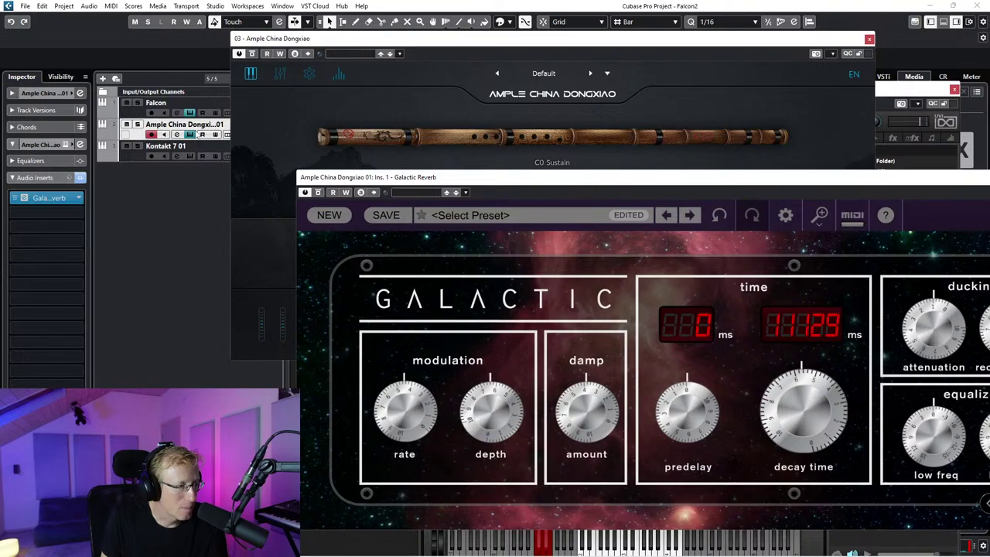
{"action": "right_click", "coordinate": [157, 177]}
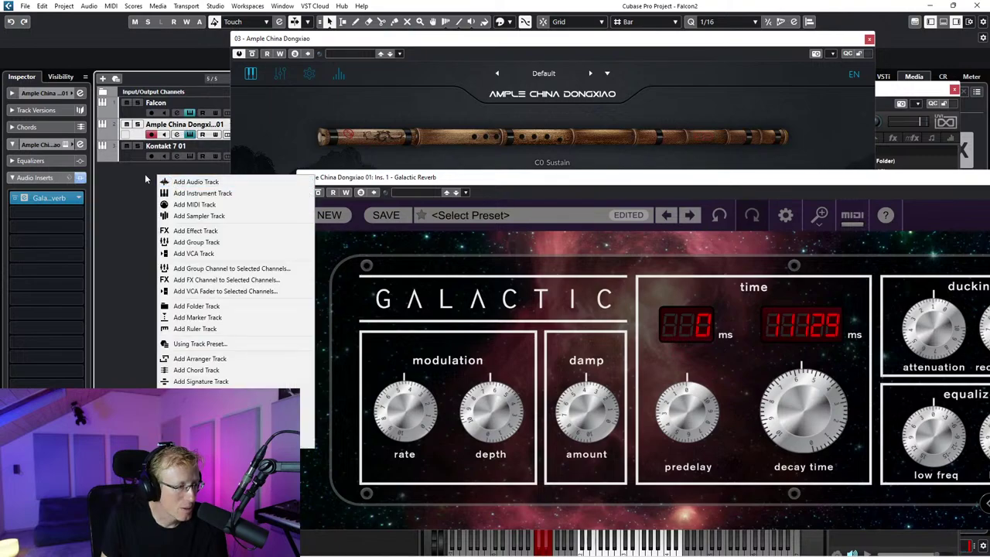
{"action": "left_click", "coordinate": [198, 193]}
{"action": "left_click", "coordinate": [422, 269]}
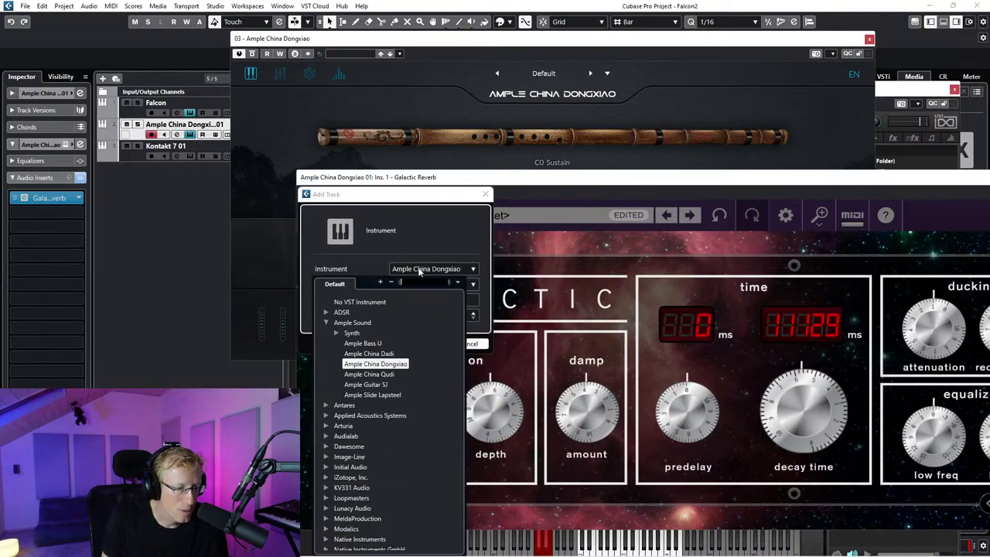
{"action": "left_click", "coordinate": [326, 323]}
{"action": "left_click", "coordinate": [326, 322]}
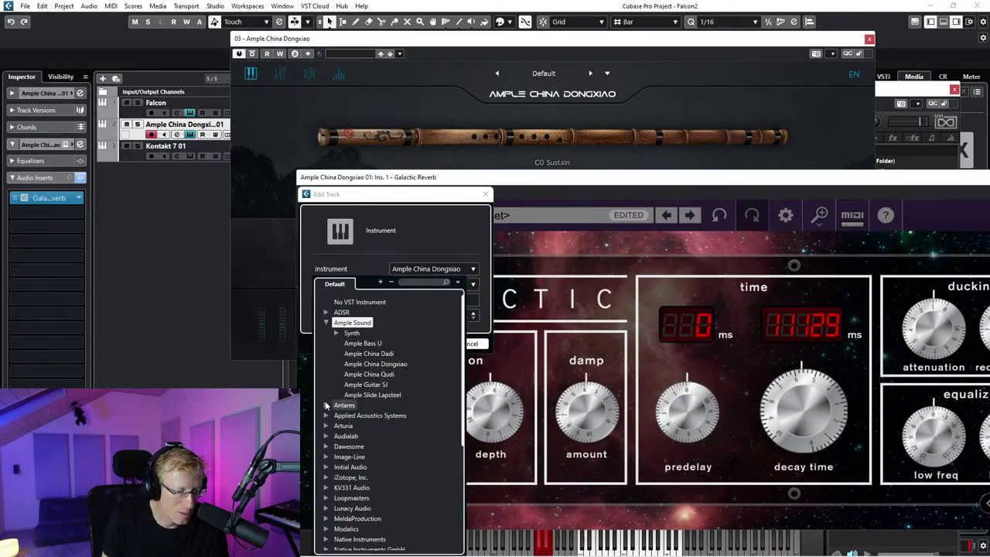
{"action": "left_click", "coordinate": [335, 333]}
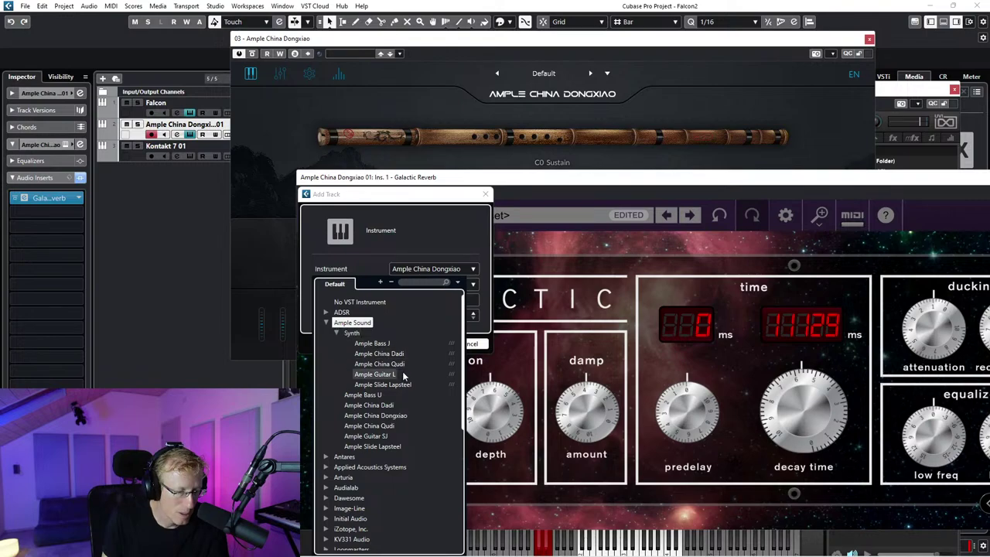
{"action": "left_click", "coordinate": [376, 374]}
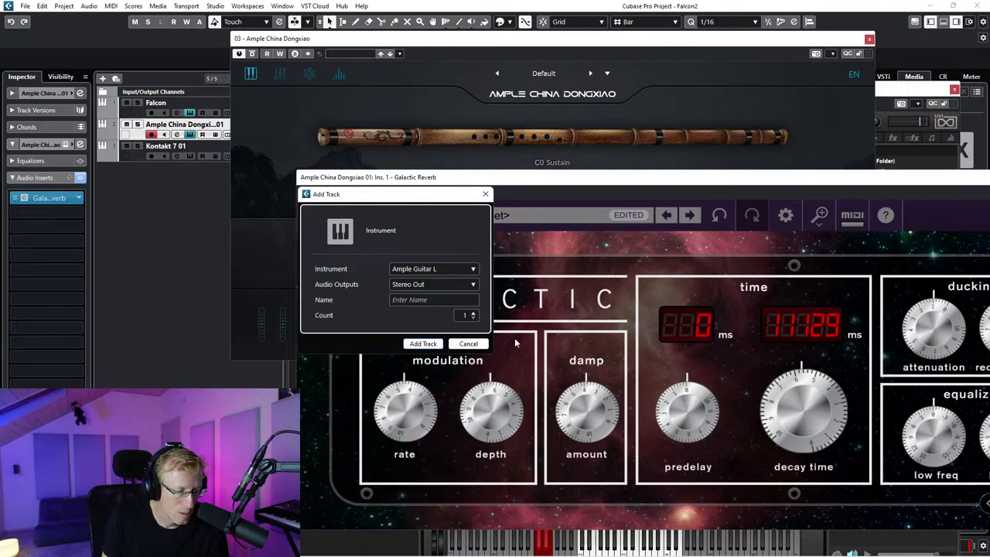
{"action": "left_click", "coordinate": [423, 343]}
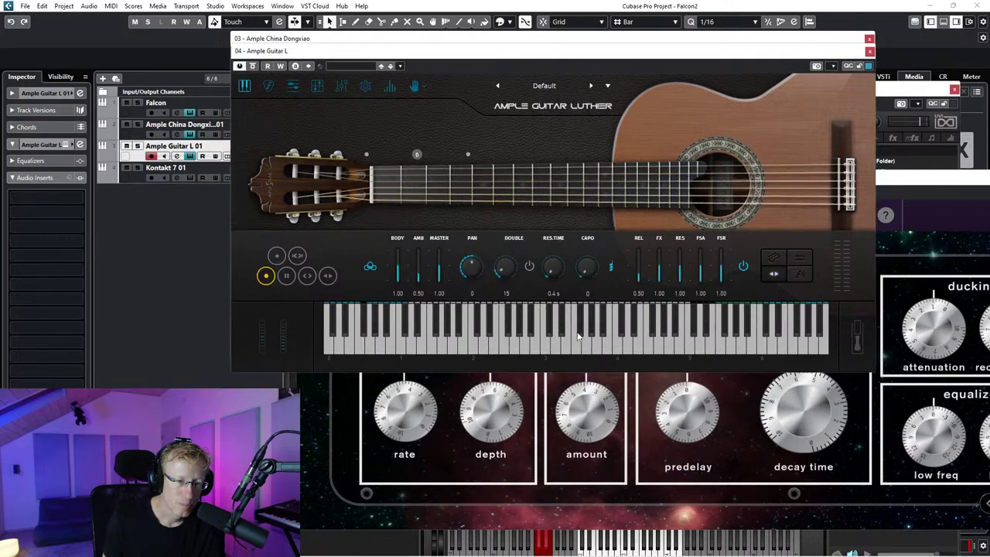
Step: Audition a few notes on the Ample Guitar L virtual keyboard
{"action": "left_click", "coordinate": [595, 350]}
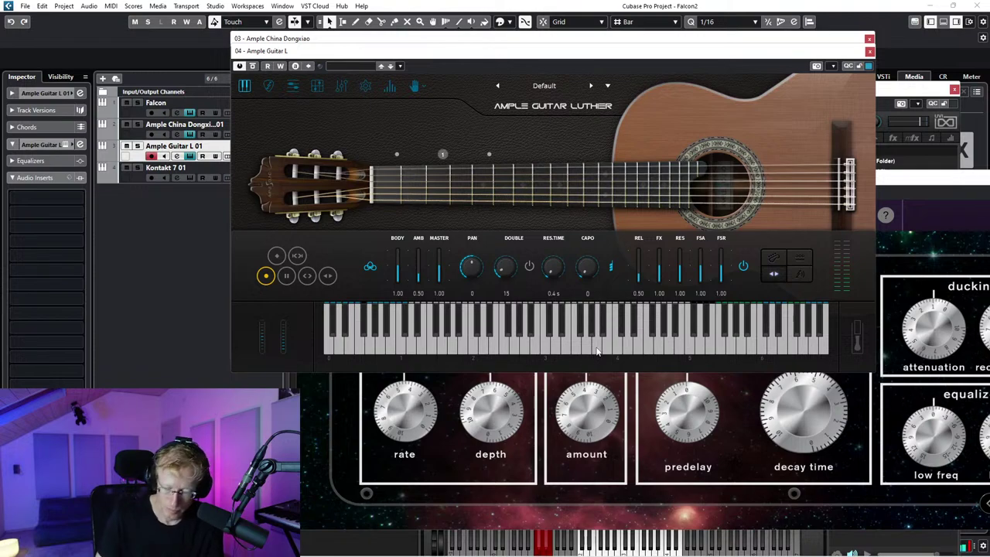
{"action": "left_click", "coordinate": [595, 350]}
{"action": "left_click", "coordinate": [596, 352]}
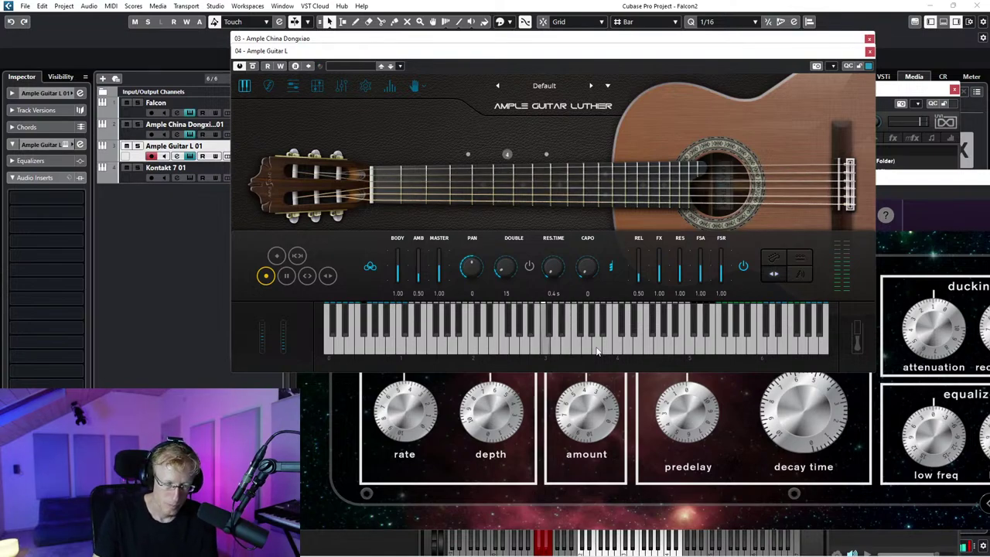
Step: Search the effects for "gala" and insert Galactic Reverb in the first audio insert slot of the Ample Guitar L track
{"action": "left_click", "coordinate": [78, 198]}
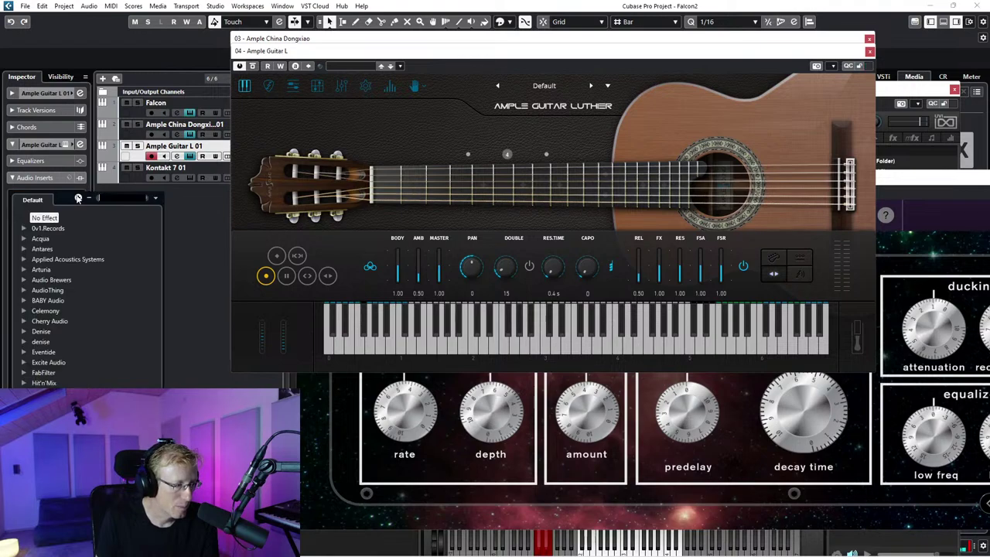
{"action": "type", "text": "gala"}
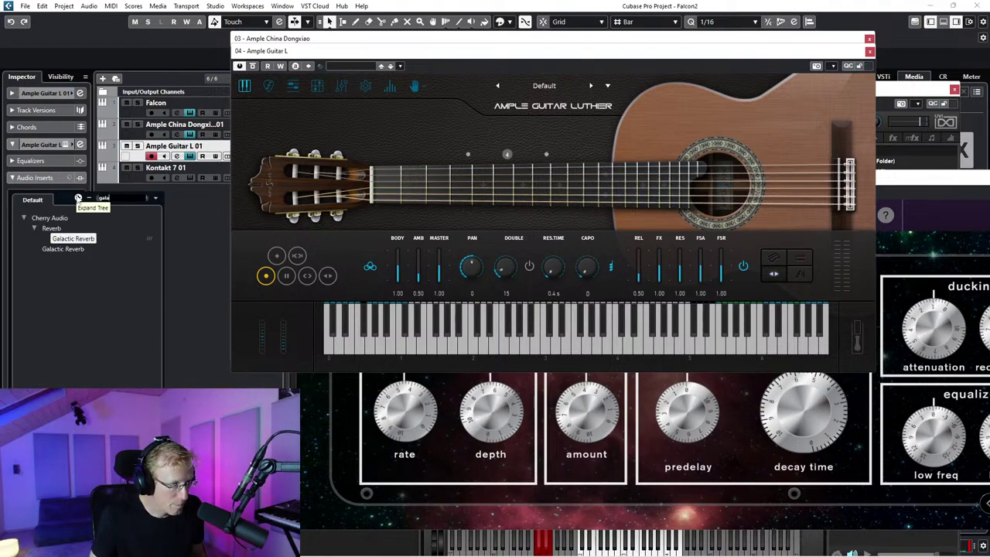
{"action": "double_click", "coordinate": [77, 240]}
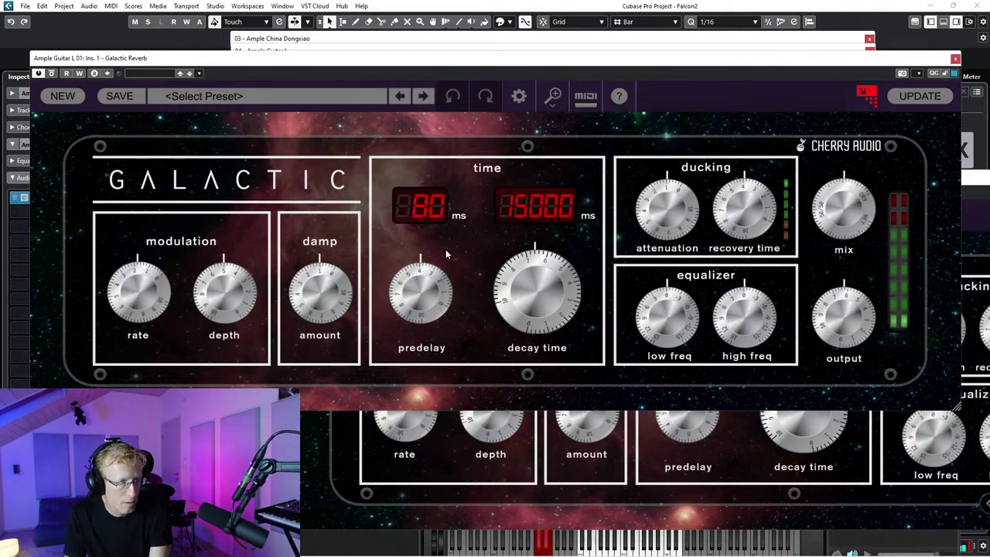
Step: Move the guitar's Galactic Reverb window and the Ample China Dongxiao window aside to uncover Ample Guitar L
{"action": "left_click", "coordinate": [402, 38]}
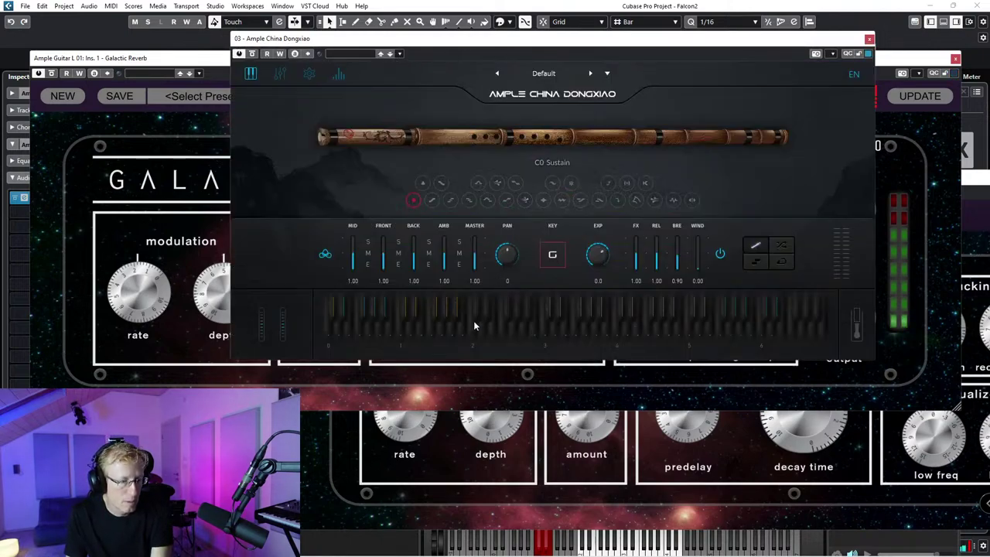
{"action": "left_click", "coordinate": [338, 418]}
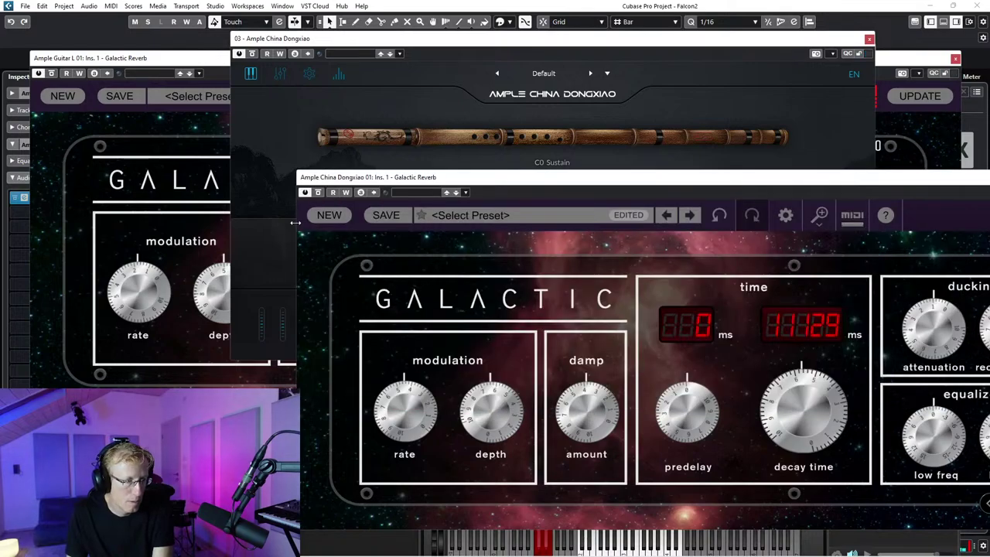
{"action": "left_click_drag", "start_coordinate": [176, 59], "coordinate": [457, 318]}
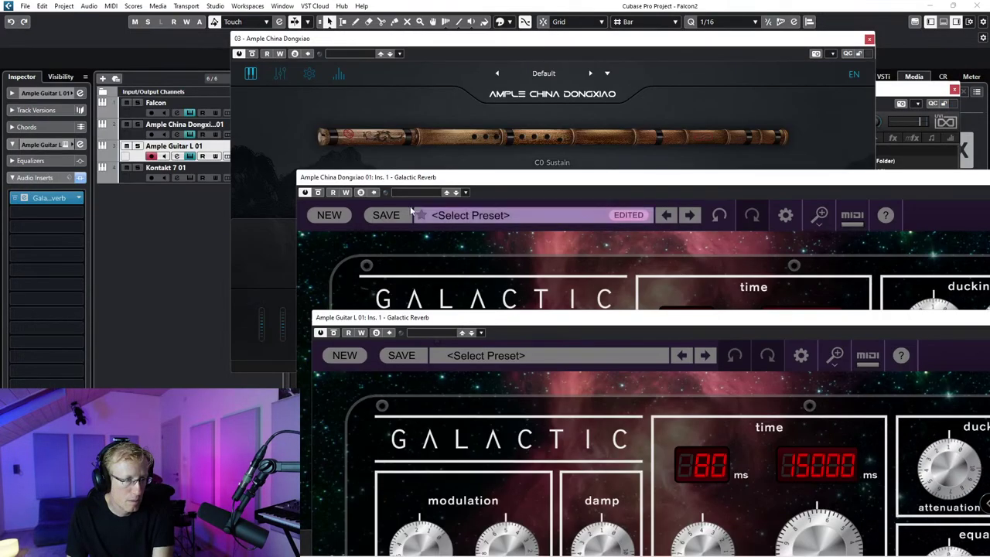
{"action": "left_click", "coordinate": [282, 130]}
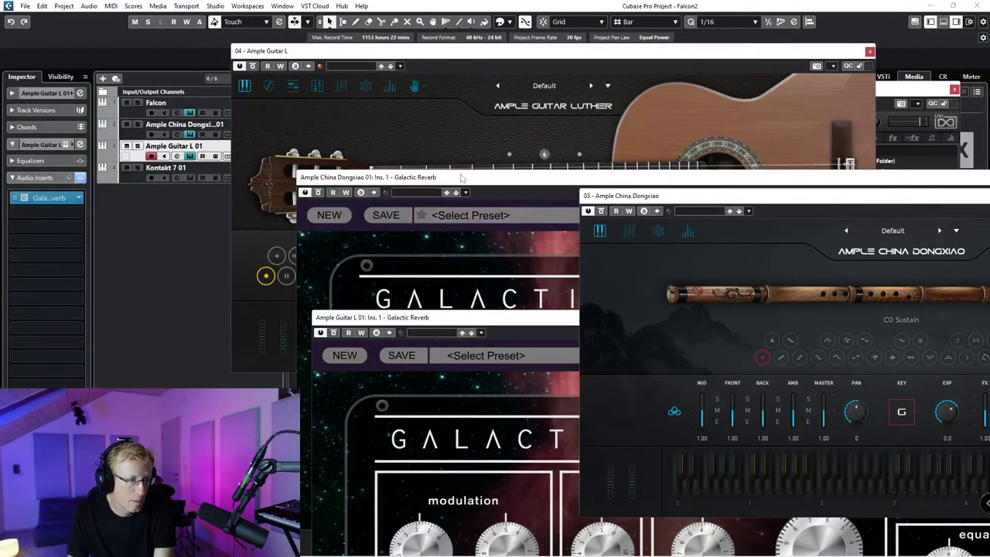
Step: Open Ample Guitar L's riff editor, play the My Dream 2 riff and stop the playback
{"action": "left_click", "coordinate": [283, 88]}
{"action": "left_click", "coordinate": [269, 87]}
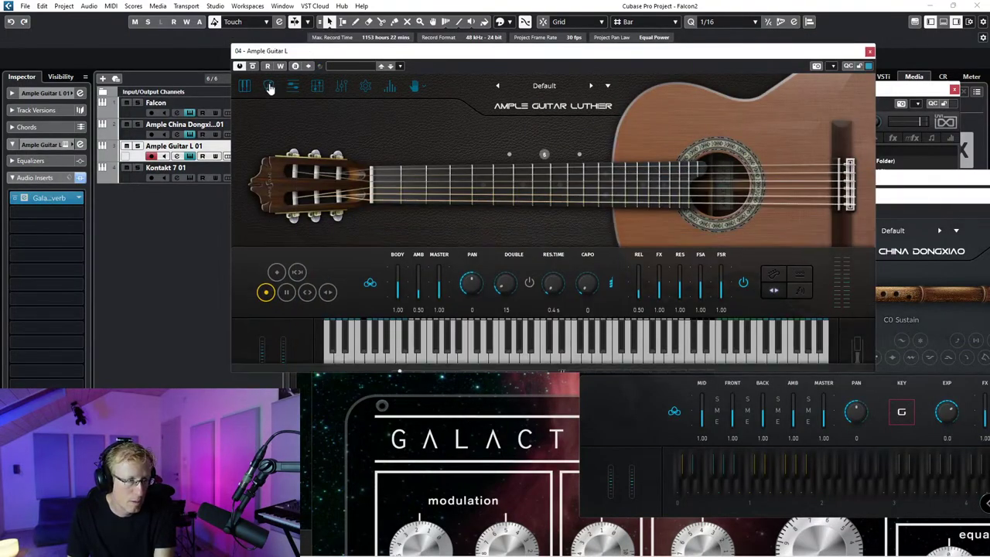
{"action": "left_click", "coordinate": [293, 86]}
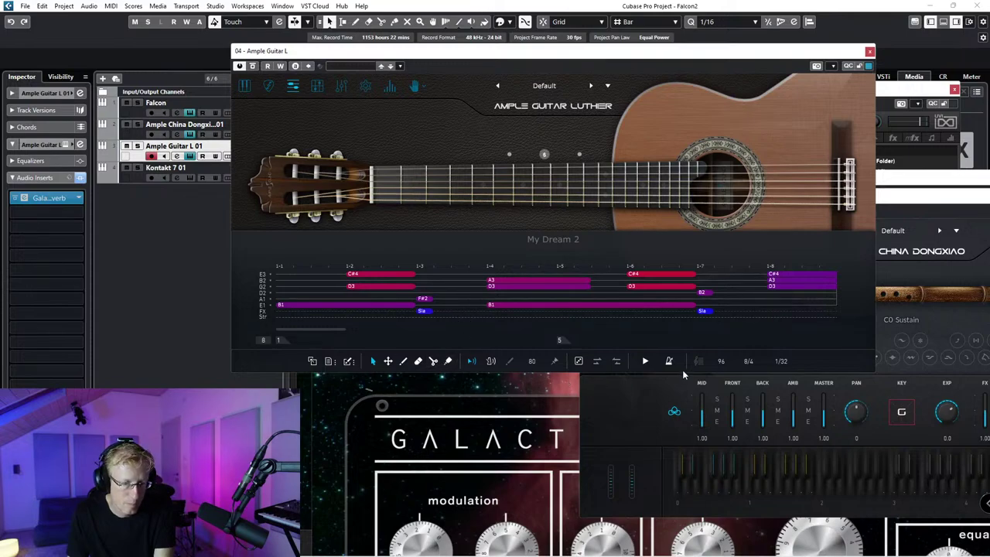
{"action": "left_click", "coordinate": [645, 360]}
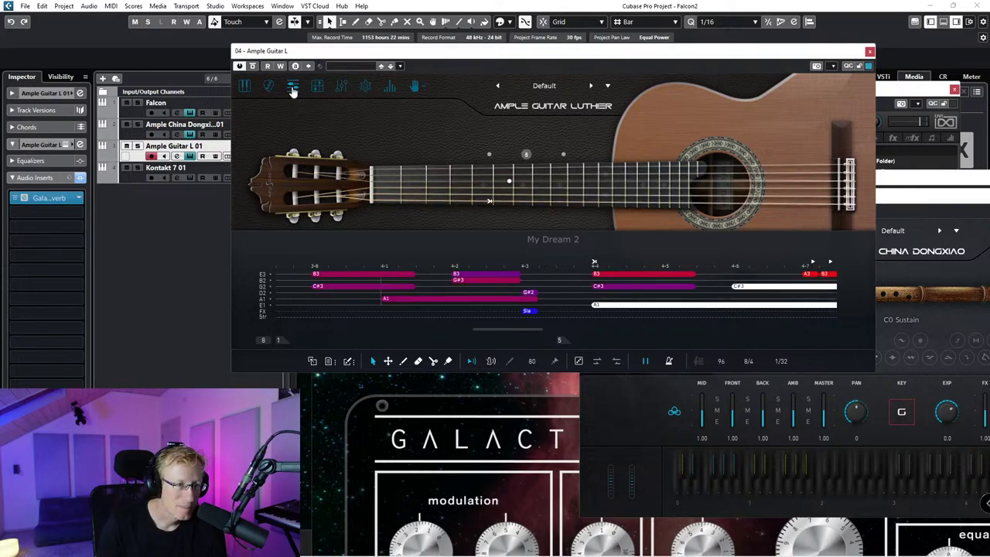
{"action": "left_click", "coordinate": [645, 361]}
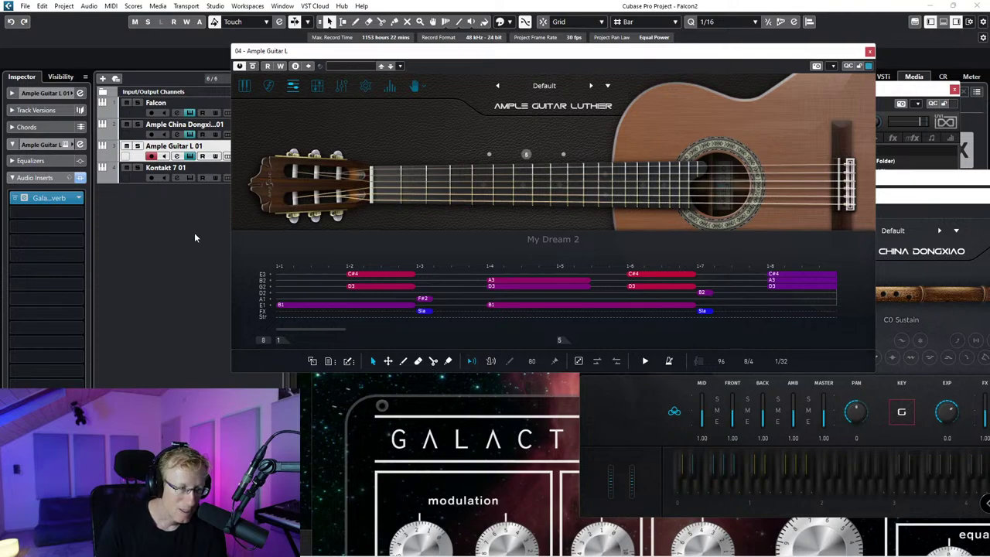
Step: Reopen the guitar track's Galactic Reverb, move it fully into view, and open and dismiss its software update prompt
{"action": "left_click", "coordinate": [56, 198]}
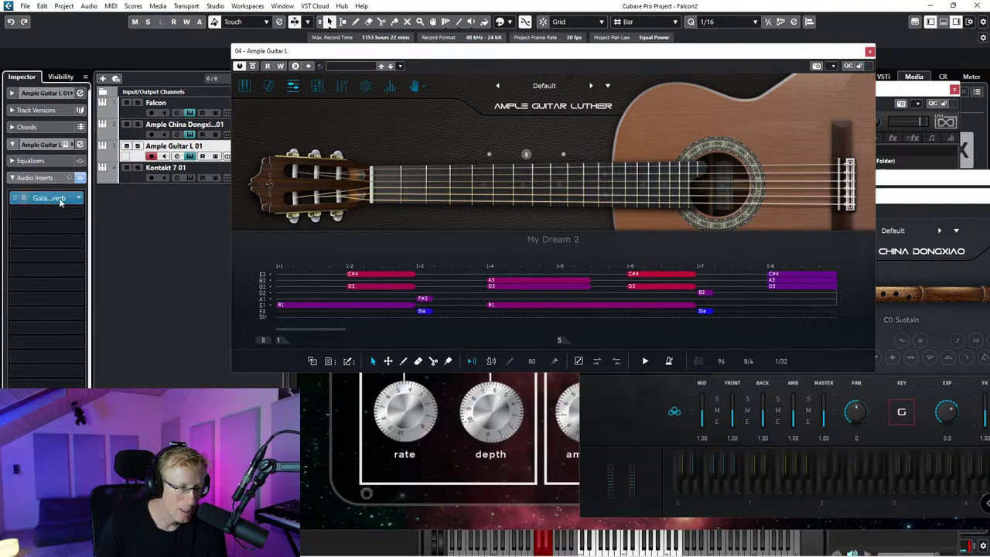
{"action": "left_click", "coordinate": [60, 200]}
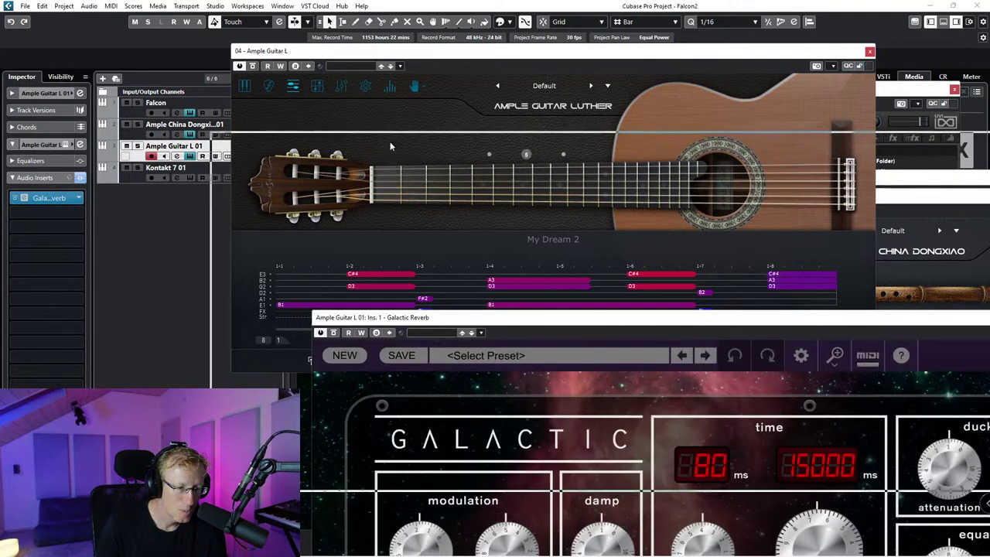
{"action": "left_click_drag", "start_coordinate": [691, 317], "coordinate": [438, 58]}
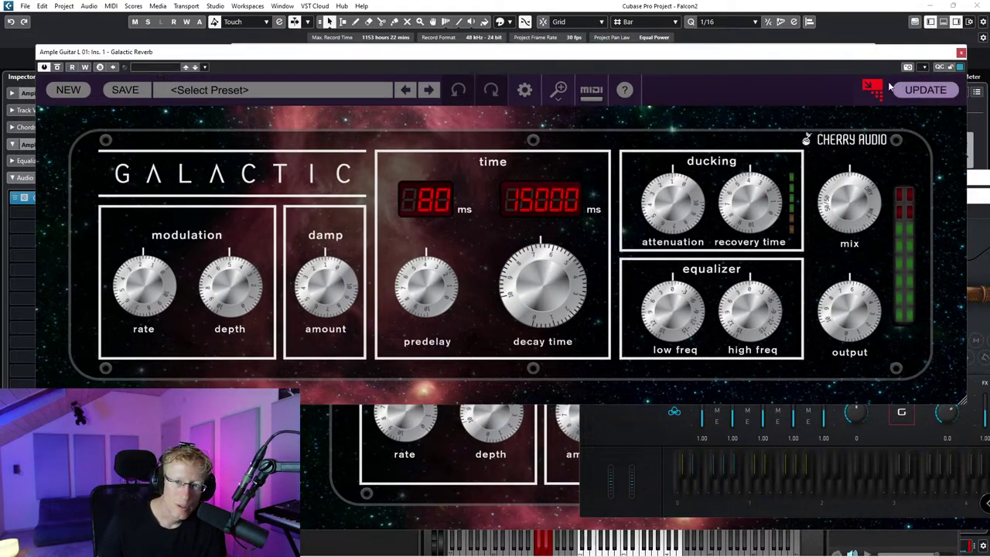
{"action": "left_click", "coordinate": [880, 88]}
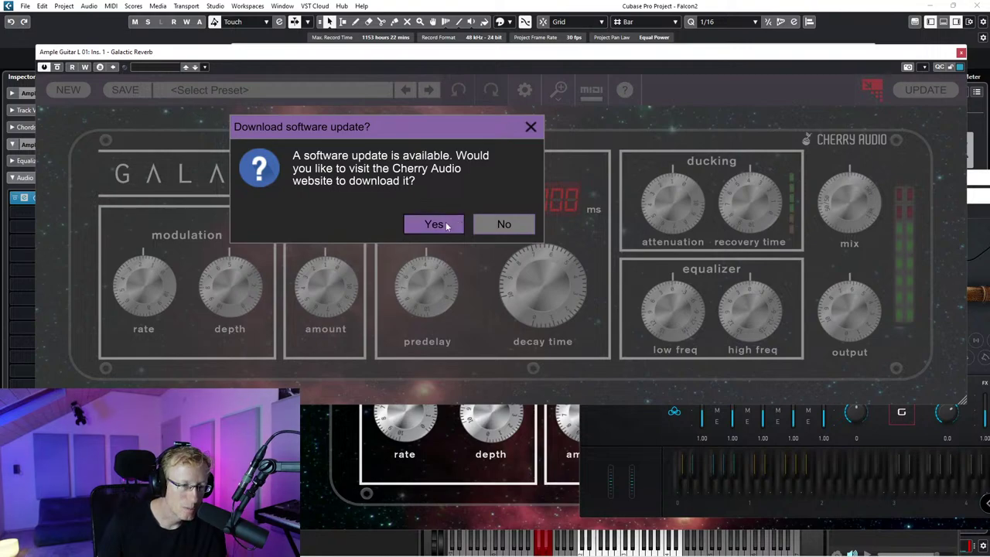
{"action": "left_click", "coordinate": [530, 127]}
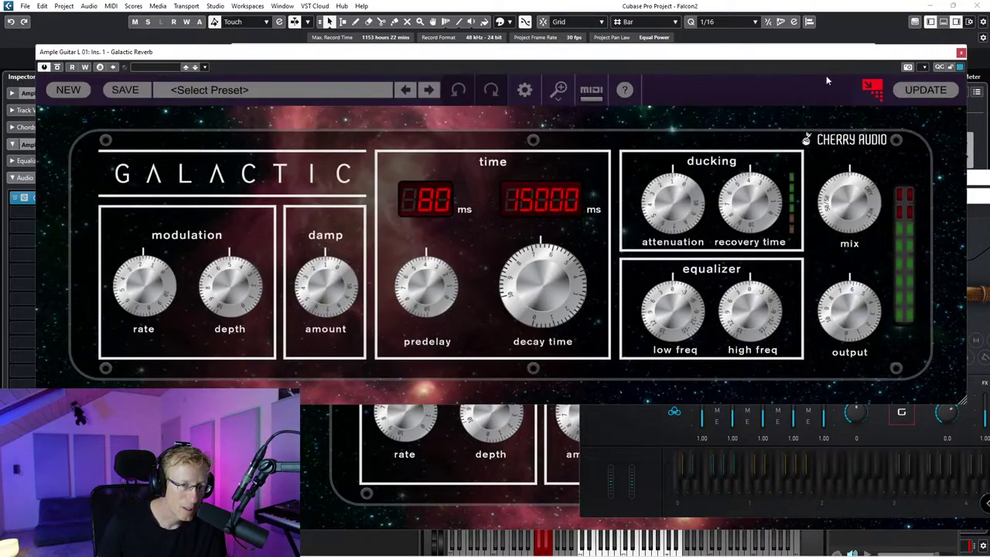
Step: Close the Galactic Reverb, Ample Guitar L, Ample China Dongxiao and Falcon windows
{"action": "left_click", "coordinate": [961, 52]}
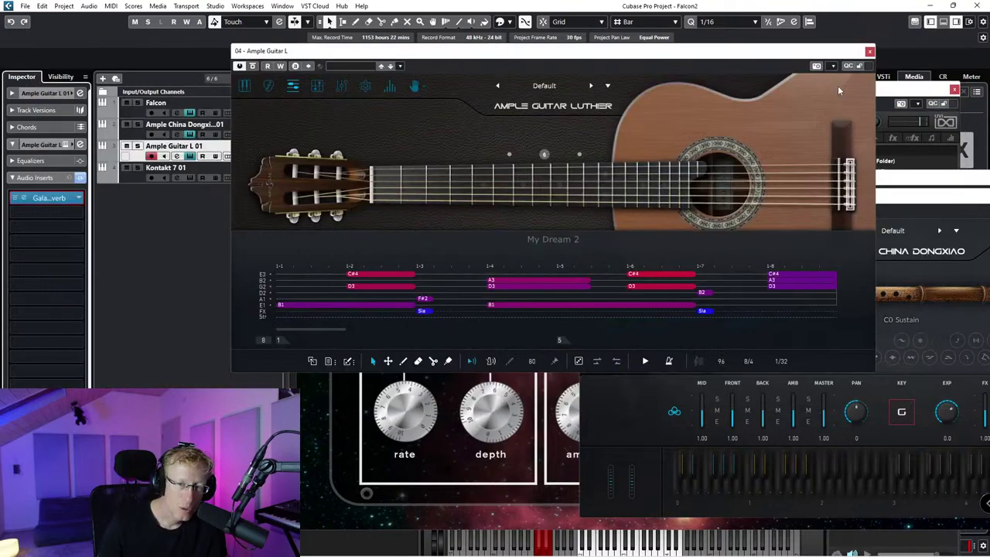
{"action": "left_click", "coordinate": [870, 52]}
{"action": "left_click_drag", "start_coordinate": [946, 190], "coordinate": [805, 109]}
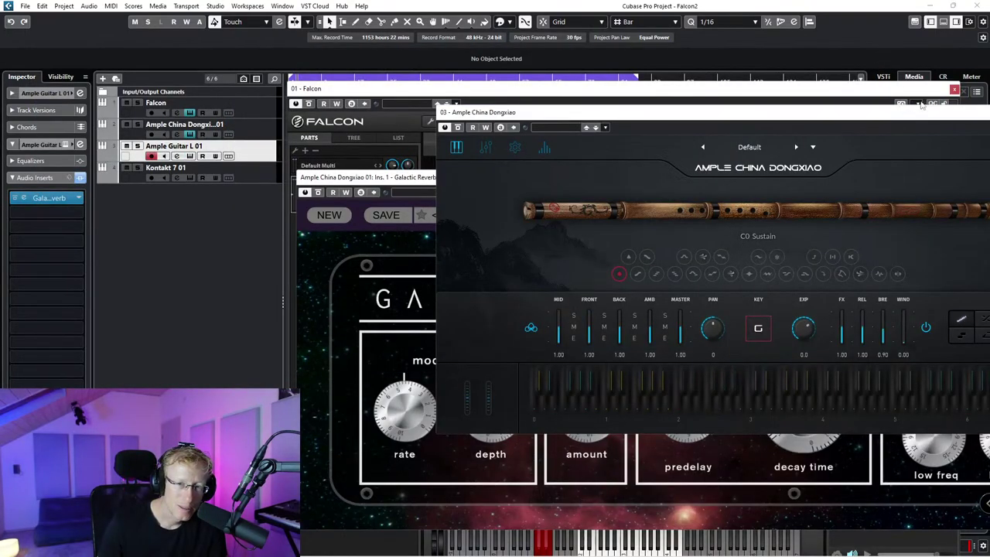
{"action": "left_click_drag", "start_coordinate": [922, 108], "coordinate": [680, 79]}
{"action": "left_click", "coordinate": [834, 83]}
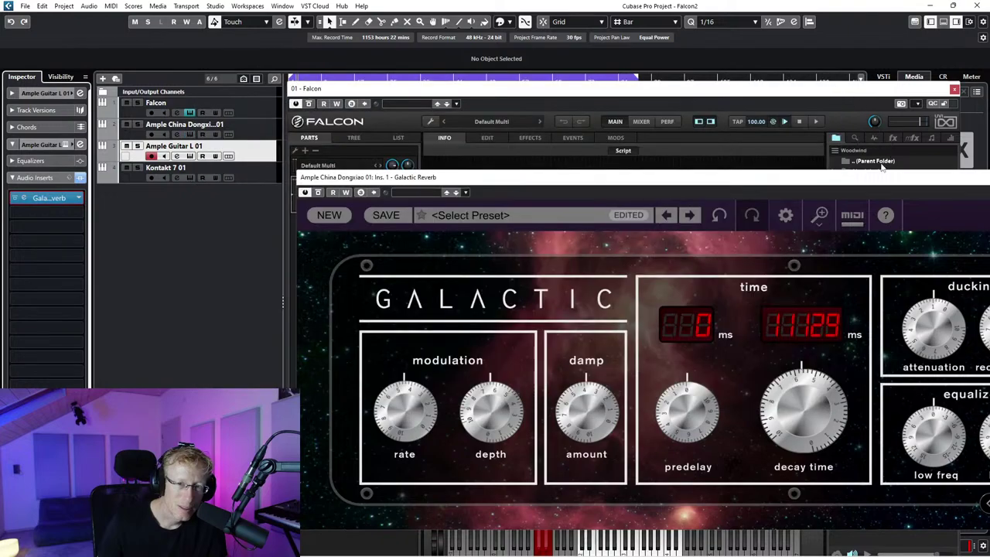
{"action": "left_click_drag", "start_coordinate": [851, 170], "coordinate": [690, 106]}
{"action": "left_click_drag", "start_coordinate": [989, 98], "coordinate": [891, 94]}
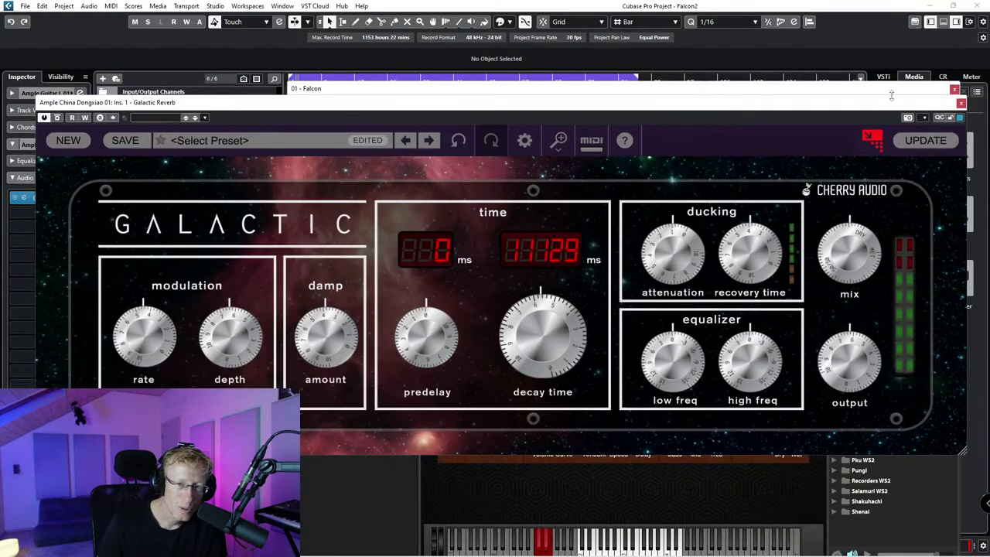
{"action": "left_click", "coordinate": [961, 102]}
{"action": "left_click", "coordinate": [956, 90]}
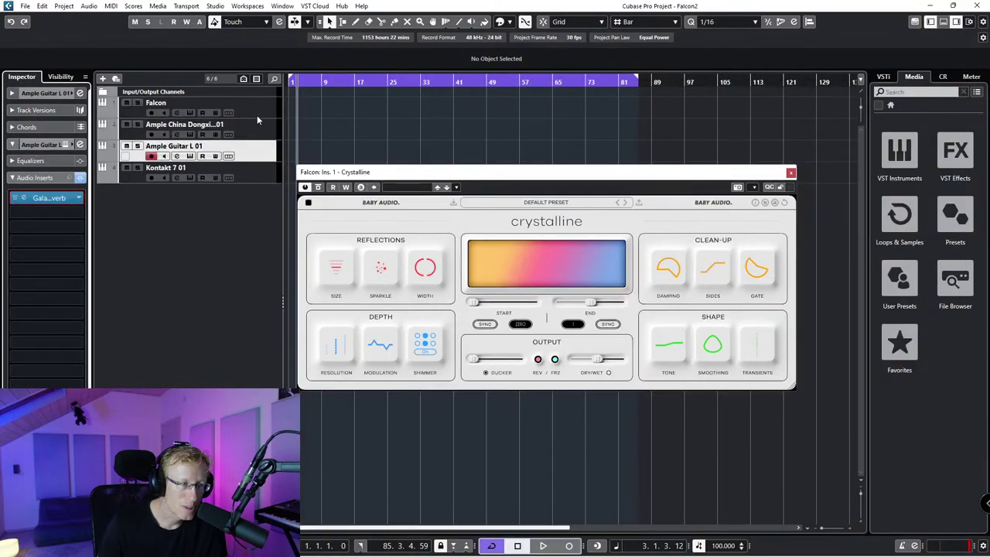
Step: Select the Falcon track and reopen its instrument window
{"action": "left_click", "coordinate": [257, 111]}
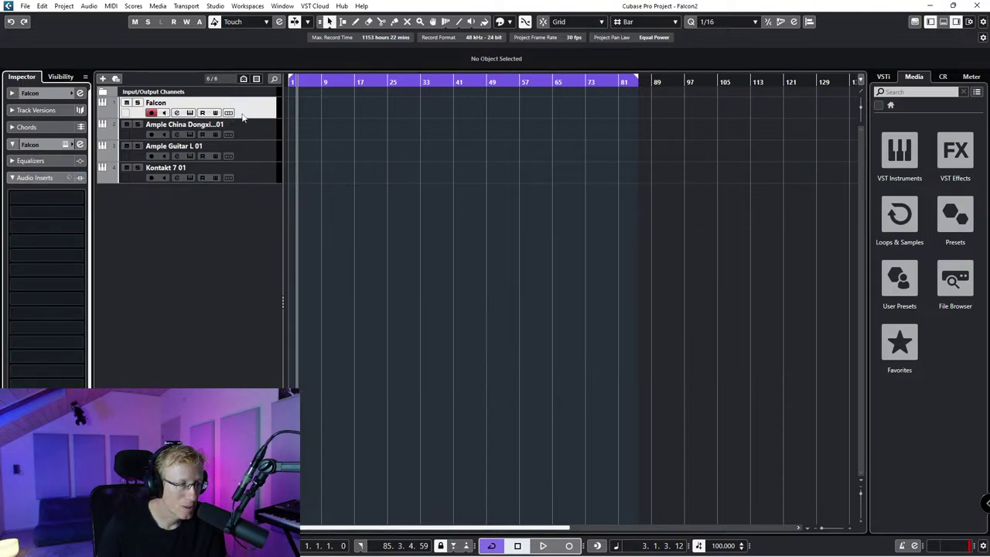
{"action": "left_click", "coordinate": [189, 113]}
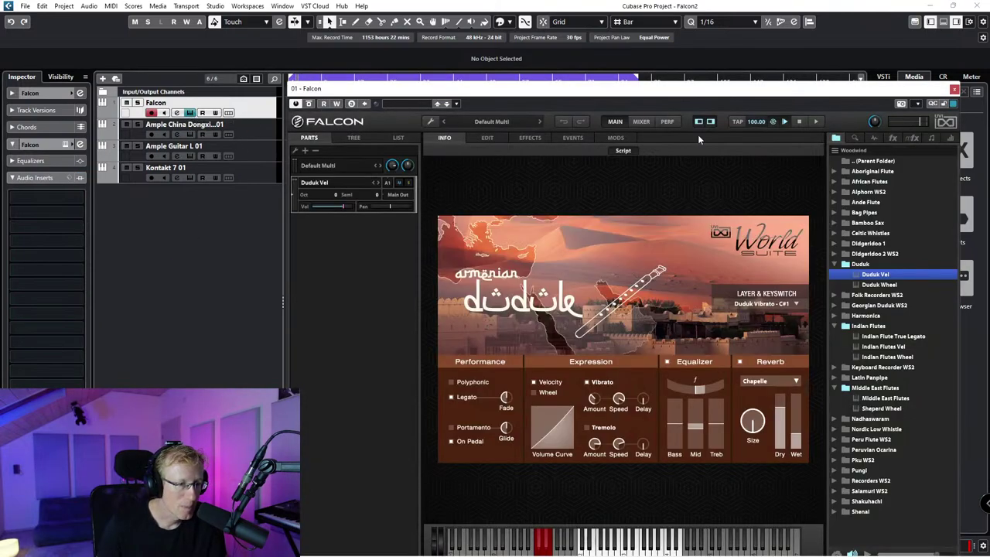
Step: Return the Falcon browser to its top level, open Soundbanks and look through the installed libraries
{"action": "left_click", "coordinate": [834, 147]}
{"action": "left_click", "coordinate": [790, 165]}
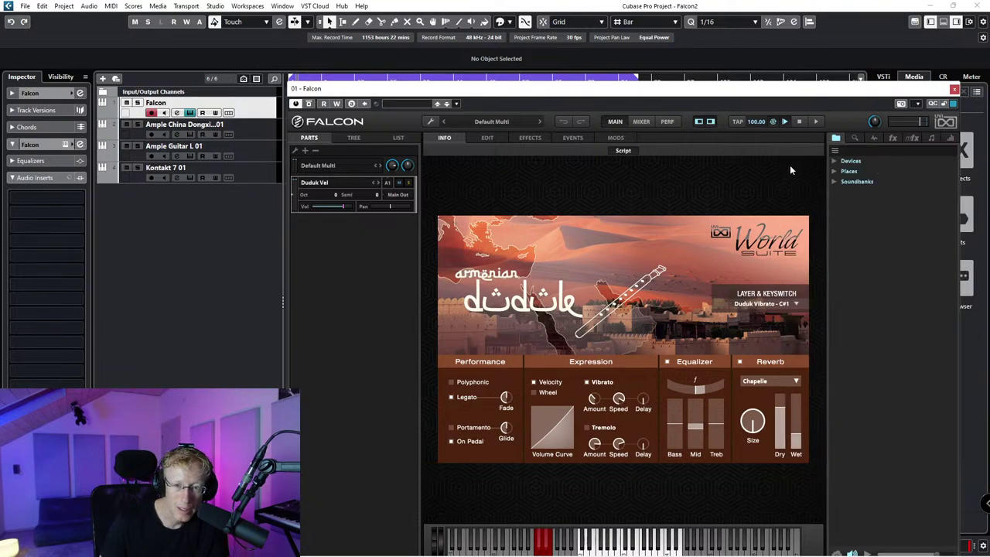
{"action": "left_click", "coordinate": [842, 184]}
{"action": "scroll", "coordinate": [860, 248], "scroll_direction": "down", "scroll_amount": 10}
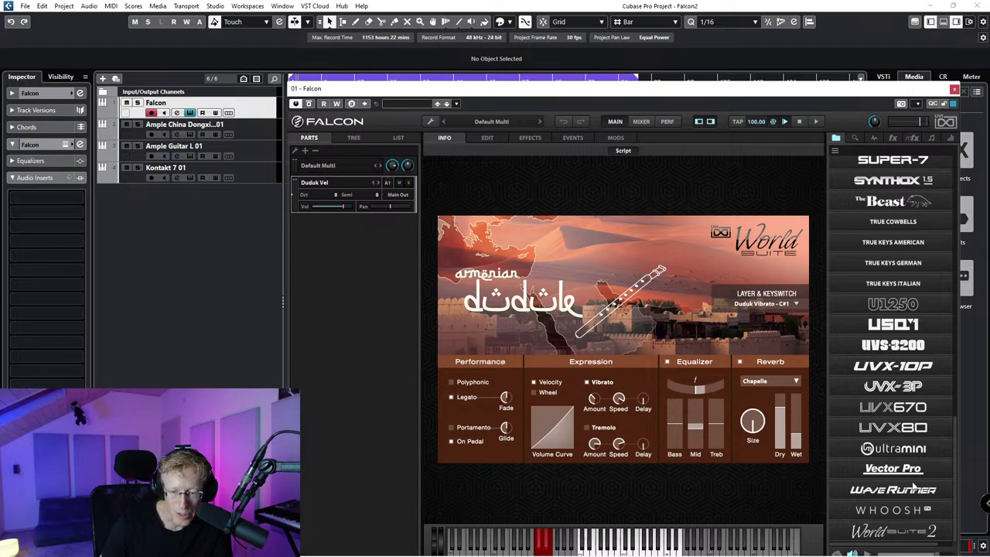
{"action": "scroll", "coordinate": [911, 487], "scroll_direction": "up", "scroll_amount": 5}
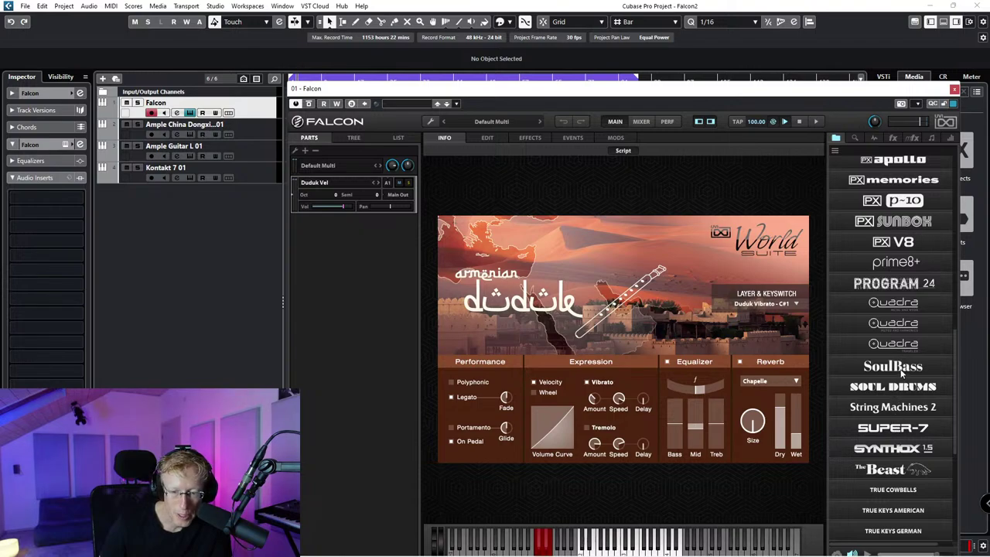
Step: Expand Animated Arp in the String Machines 2 soundbank, then load and audition the AirXpression and Beauty Spirit presets
{"action": "left_click", "coordinate": [897, 412]}
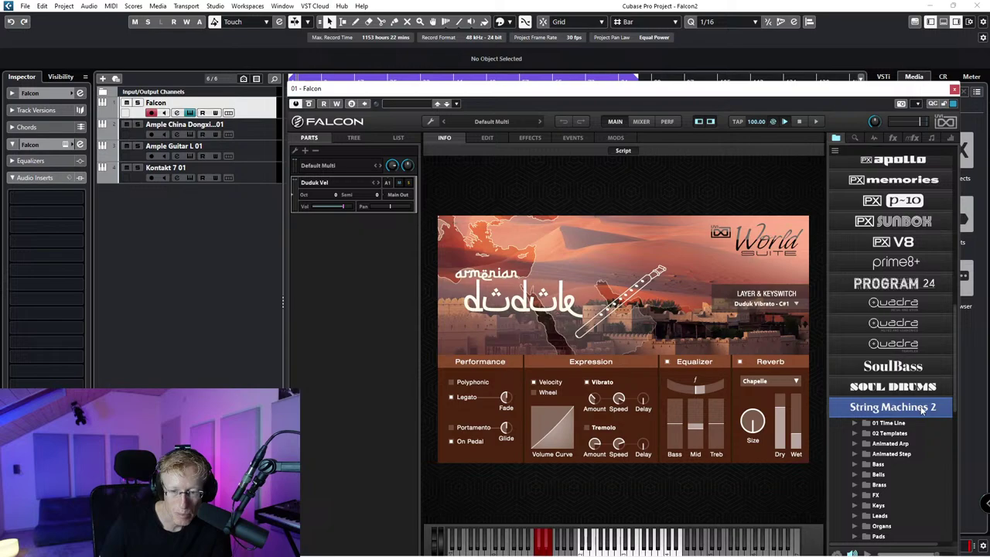
{"action": "left_click", "coordinate": [885, 444]}
{"action": "left_click", "coordinate": [860, 446]}
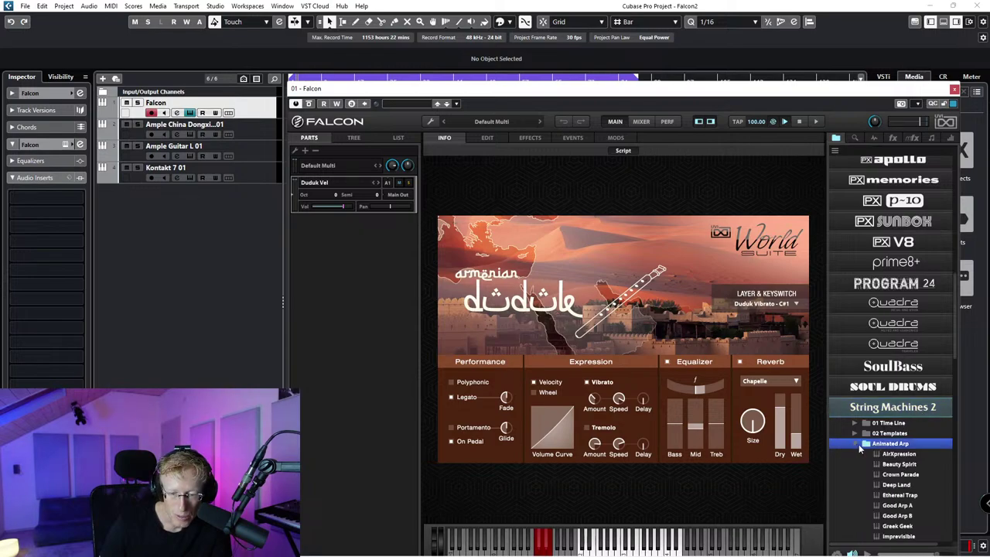
{"action": "double_click", "coordinate": [894, 455]}
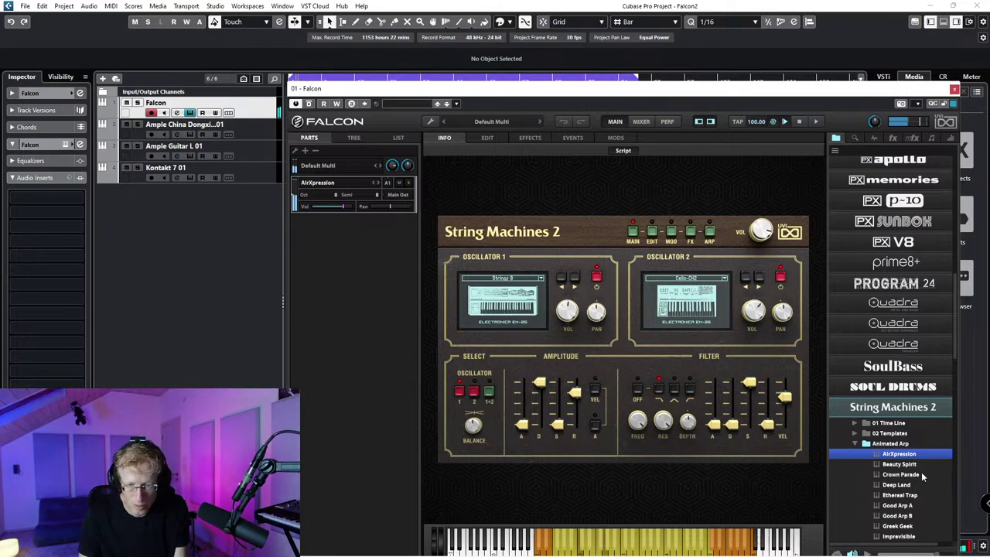
{"action": "double_click", "coordinate": [910, 465]}
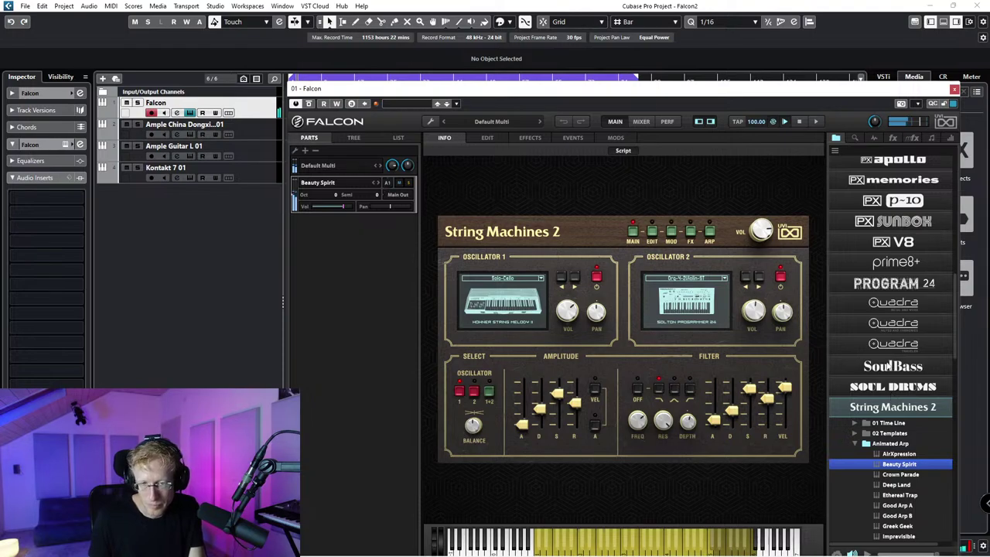
Step: Expand 05 Hybrid Organic in the Quadra Traveler soundbank, then load and audition the Iceberg and Monkey Town presets
{"action": "left_click", "coordinate": [887, 349]}
{"action": "scroll", "coordinate": [903, 354], "scroll_direction": "down", "scroll_amount": 4}
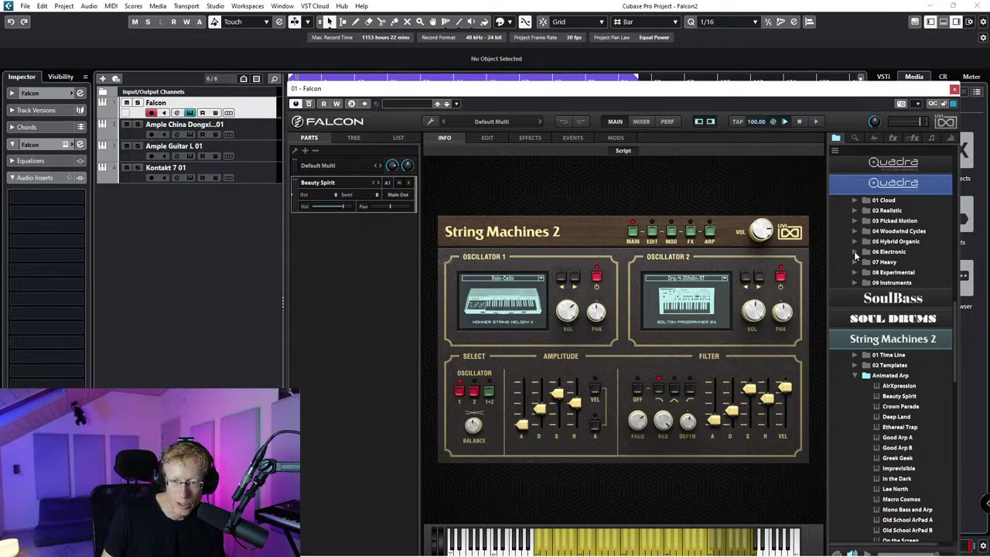
{"action": "left_click", "coordinate": [855, 241]}
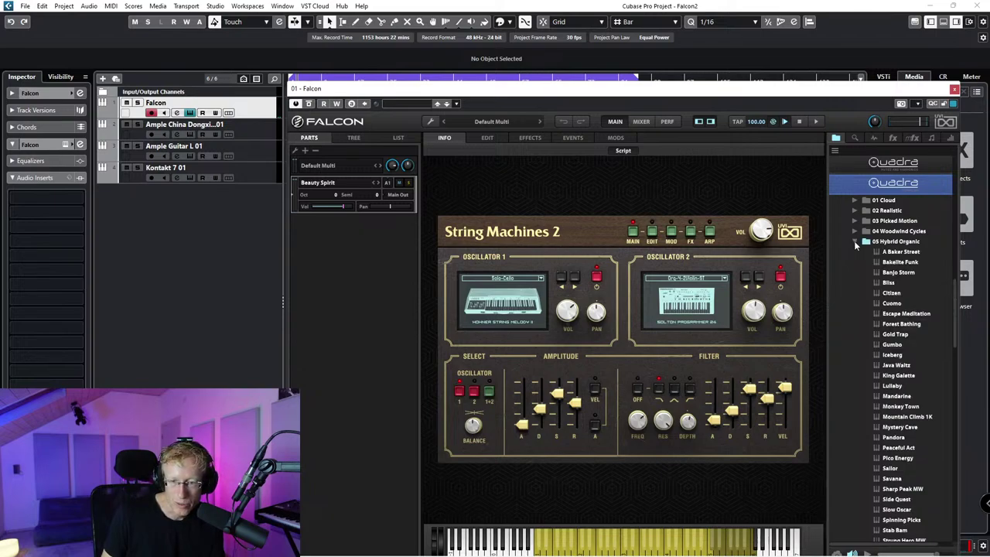
{"action": "left_click", "coordinate": [898, 357]}
{"action": "left_click", "coordinate": [898, 357]}
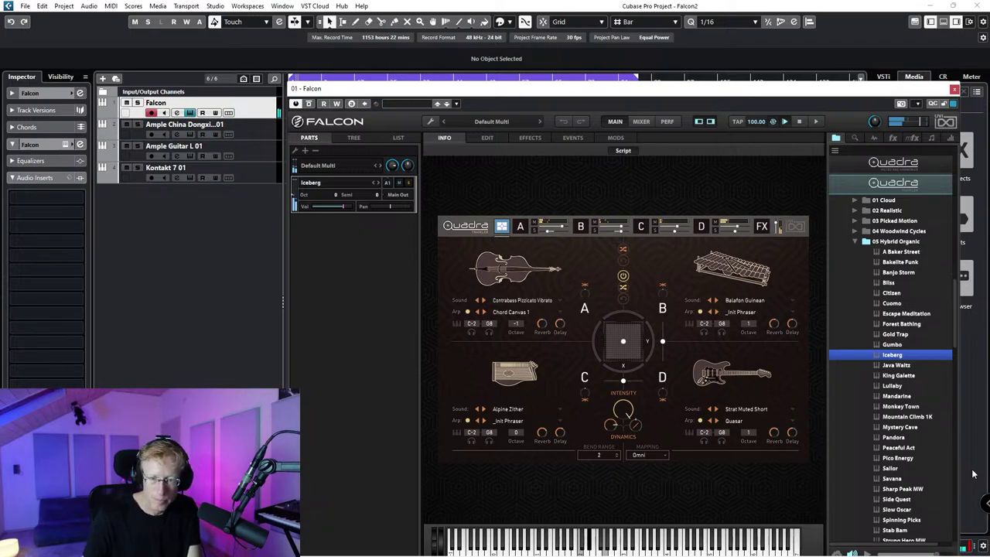
{"action": "left_click", "coordinate": [901, 407]}
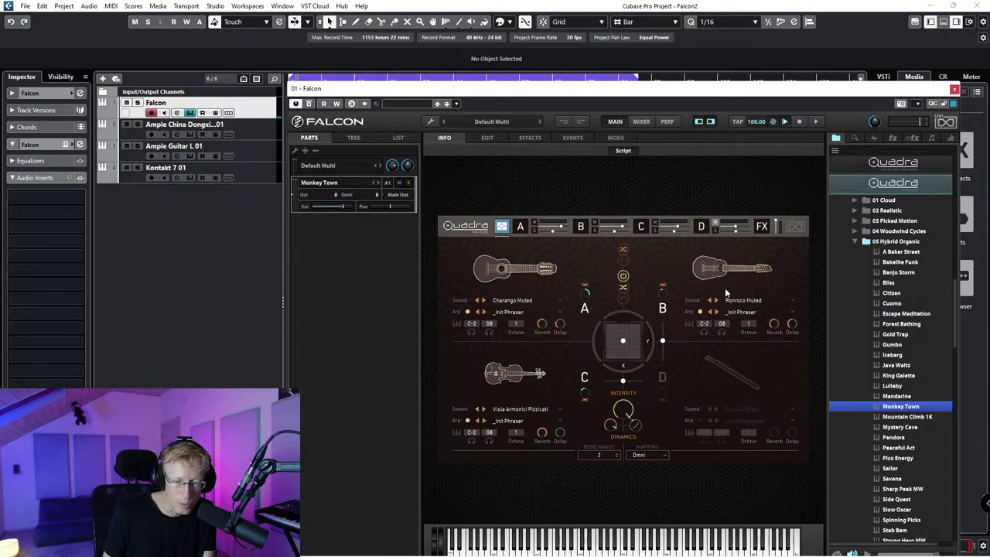
Step: Enable part D of the Monkey Town preset and set its sound to Viola Armonici Pizzicati from the Strings category
{"action": "left_click", "coordinate": [700, 224]}
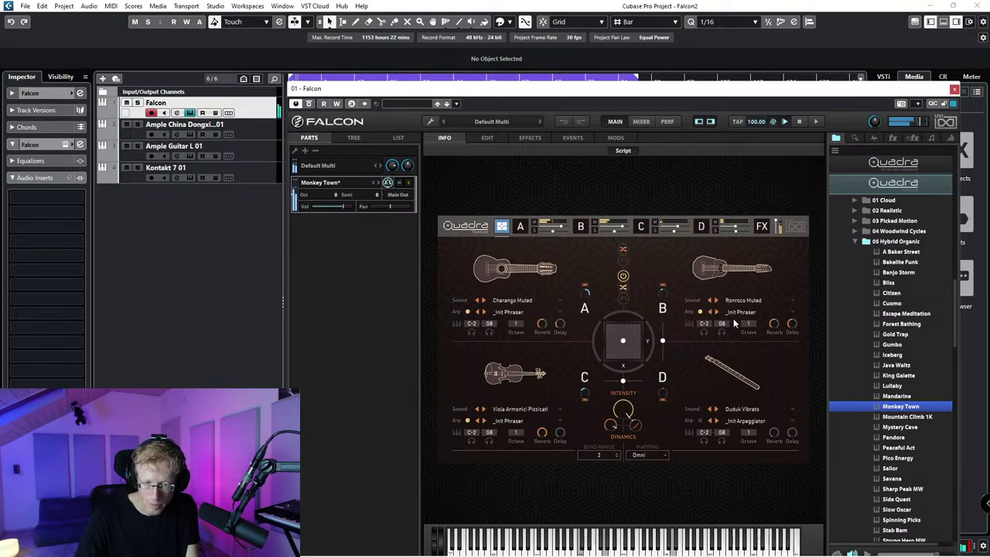
{"action": "left_click", "coordinate": [750, 407]}
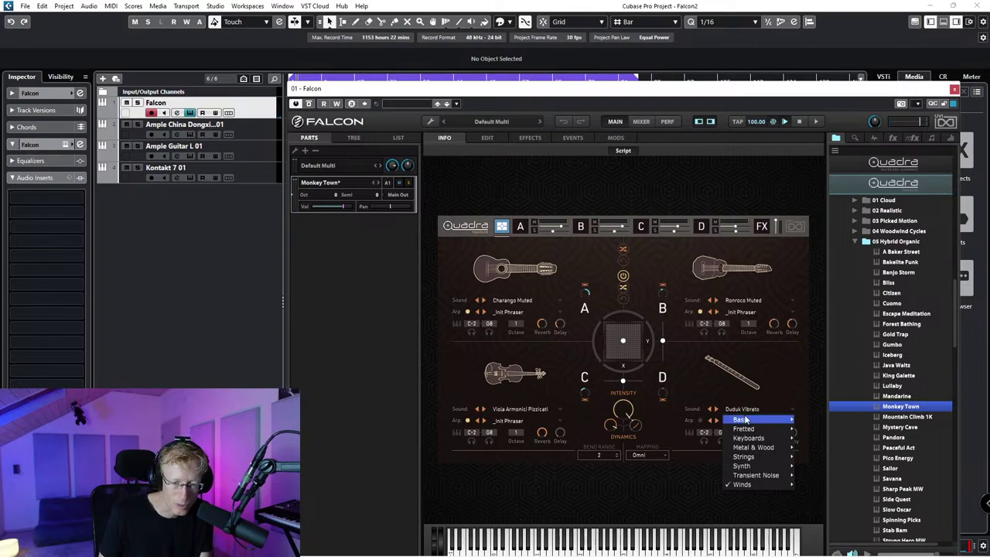
{"action": "mouse_move", "coordinate": [758, 450]}
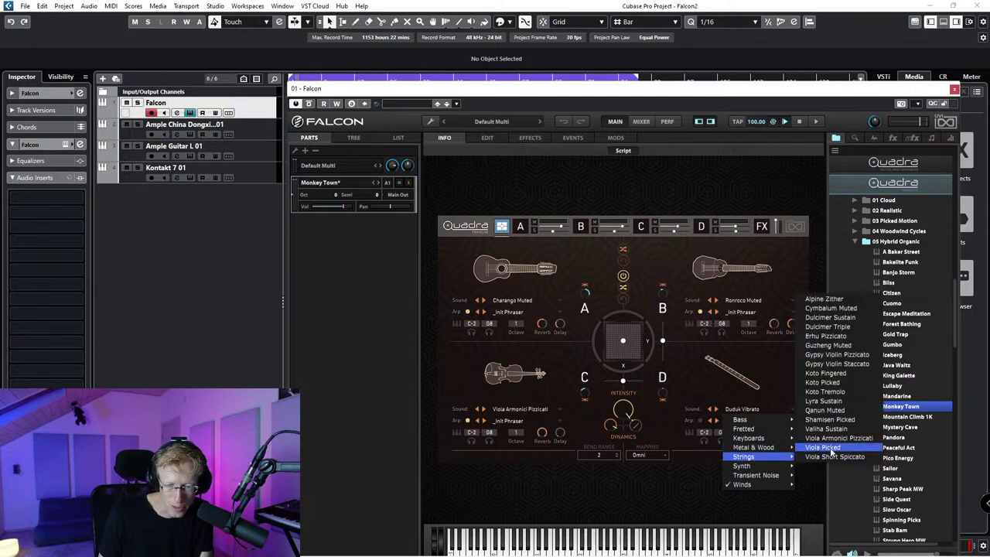
{"action": "left_click", "coordinate": [866, 438]}
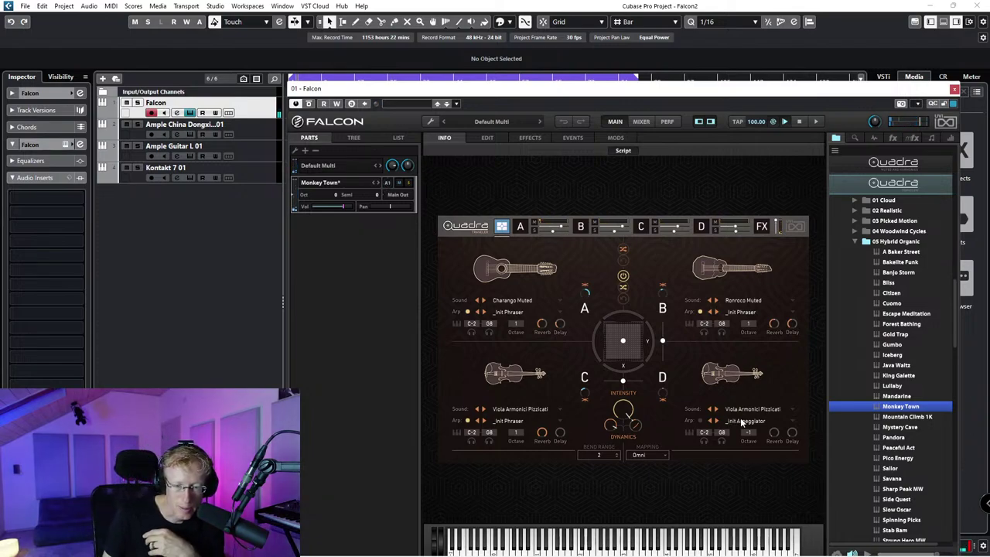
Step: Change part D's arpeggiator pattern to Savana from the Chords category
{"action": "left_click", "coordinate": [743, 421]}
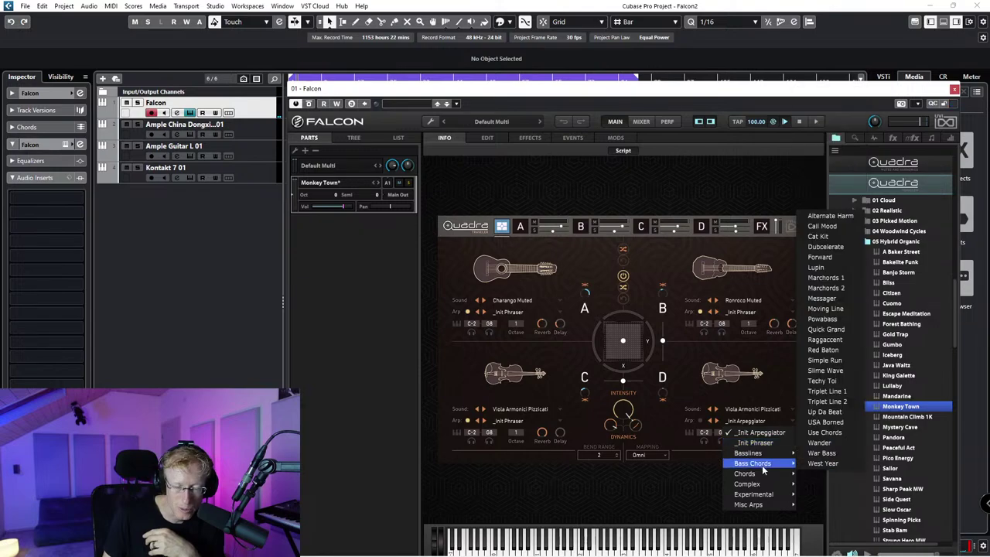
{"action": "mouse_move", "coordinate": [766, 475]}
{"action": "left_click", "coordinate": [828, 371]}
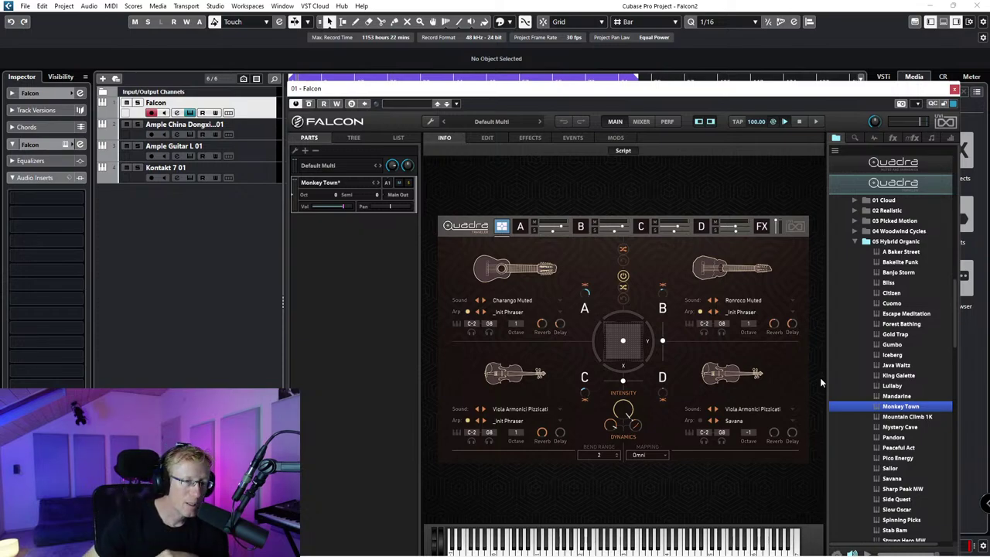
Step: Collapse the Hybrid Organic and Animated Arp folders and look through the Quadra and String Machines 2 categories
{"action": "left_click", "coordinate": [855, 241]}
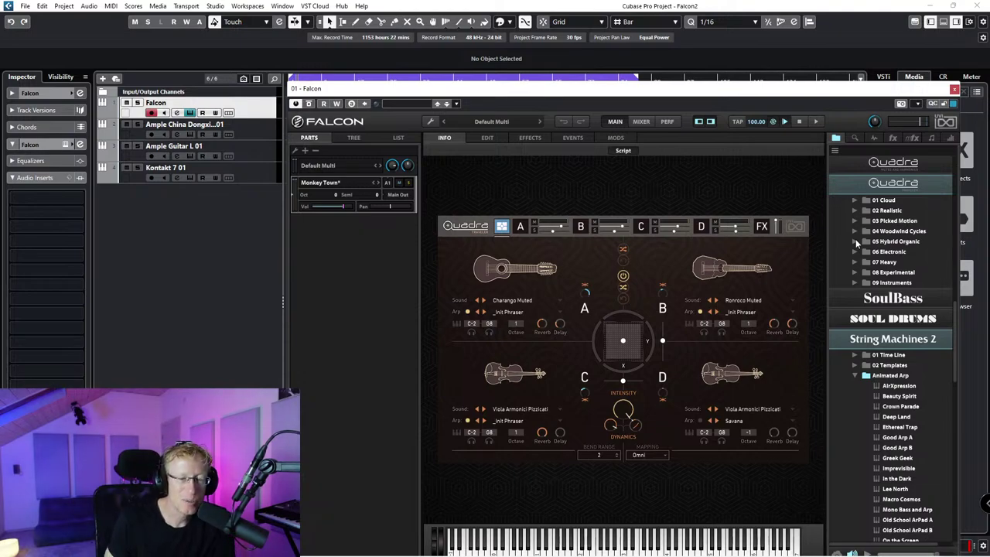
{"action": "left_click", "coordinate": [856, 376]}
{"action": "scroll", "coordinate": [866, 384], "scroll_direction": "up", "scroll_amount": 5}
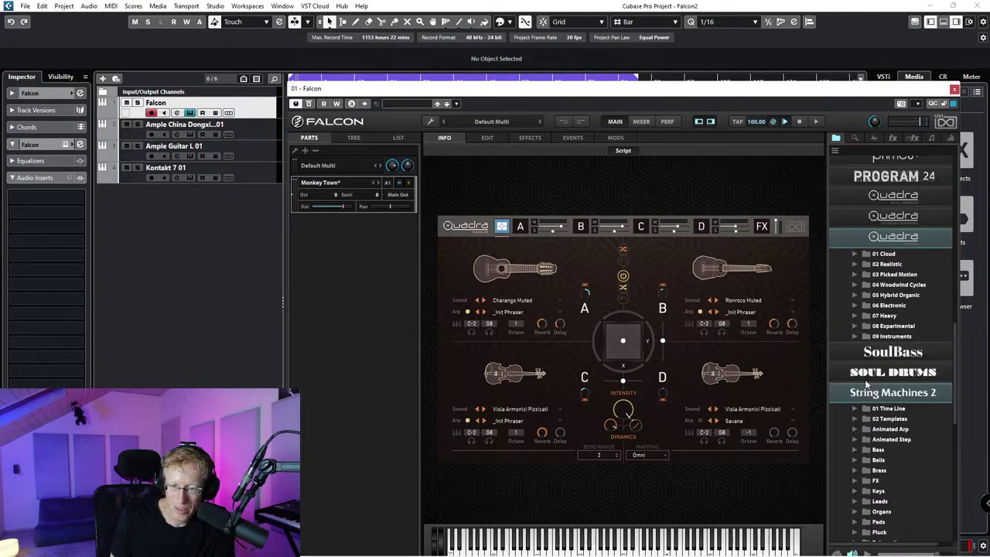
{"action": "left_click", "coordinate": [877, 308]}
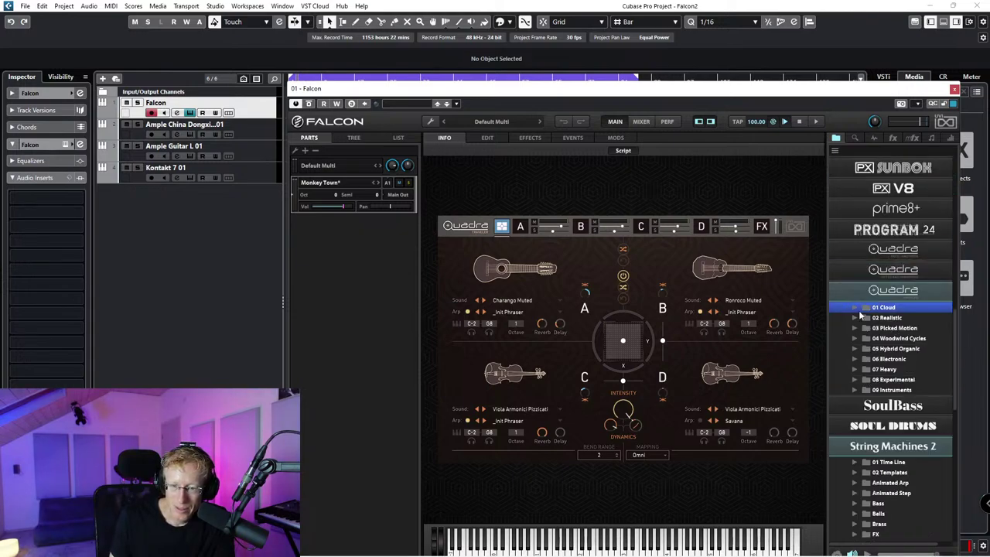
{"action": "scroll", "coordinate": [873, 353], "scroll_direction": "down", "scroll_amount": 5}
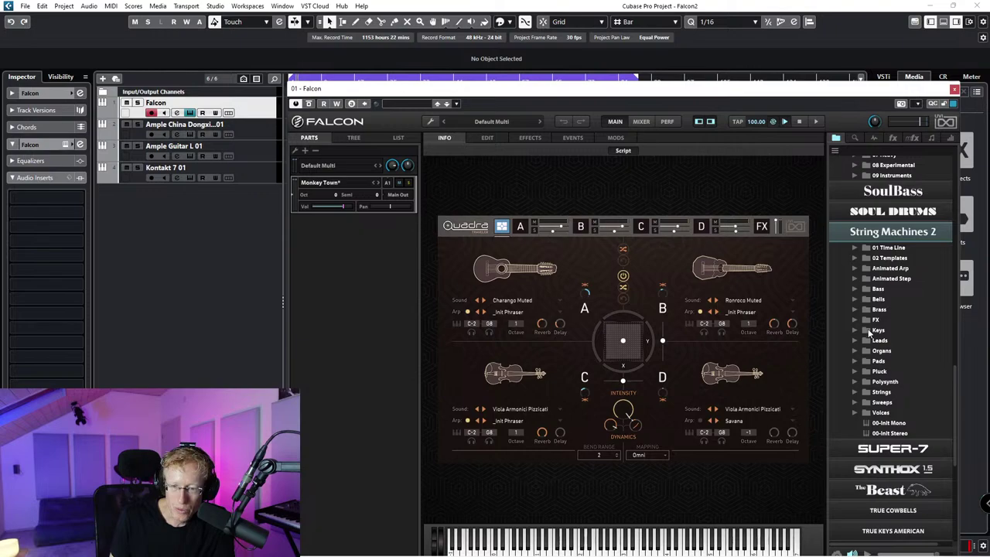
{"action": "scroll", "coordinate": [872, 331], "scroll_direction": "up", "scroll_amount": 2}
Step: Reopen Quadra Traveler's 05 Hybrid Organic folder, then load and audition the Forest Bathing and Java Waltz presets
{"action": "left_click", "coordinate": [888, 241]}
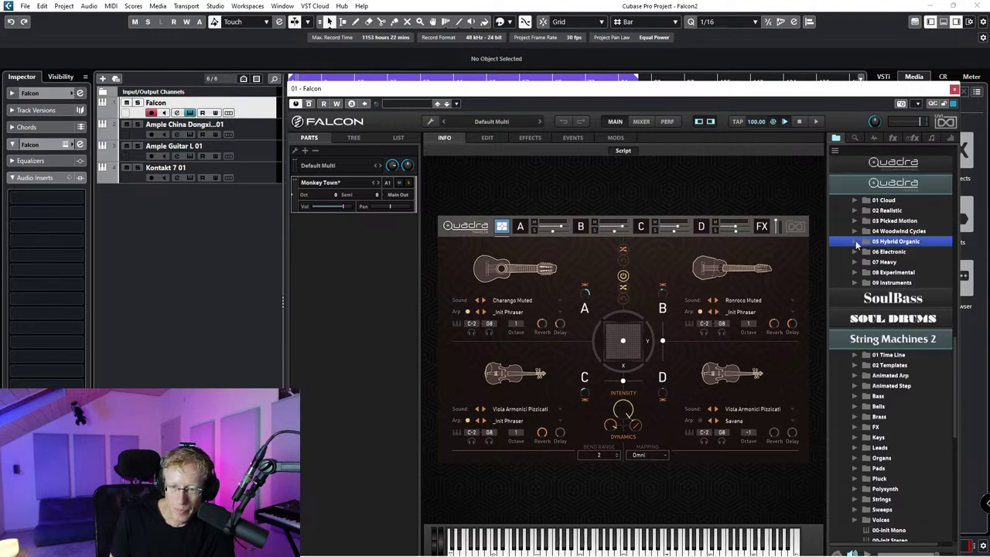
{"action": "left_click", "coordinate": [856, 242]}
{"action": "double_click", "coordinate": [901, 323]}
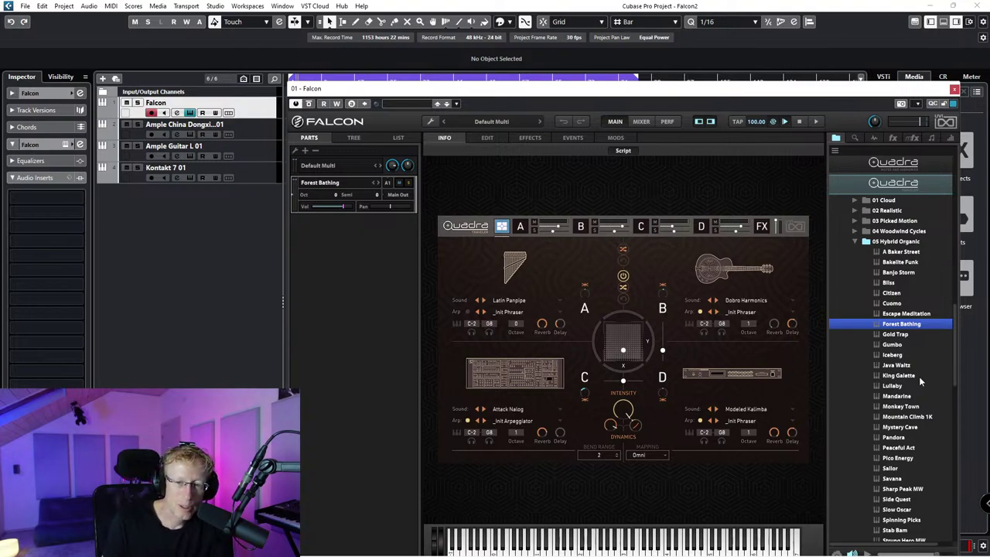
{"action": "double_click", "coordinate": [891, 367]}
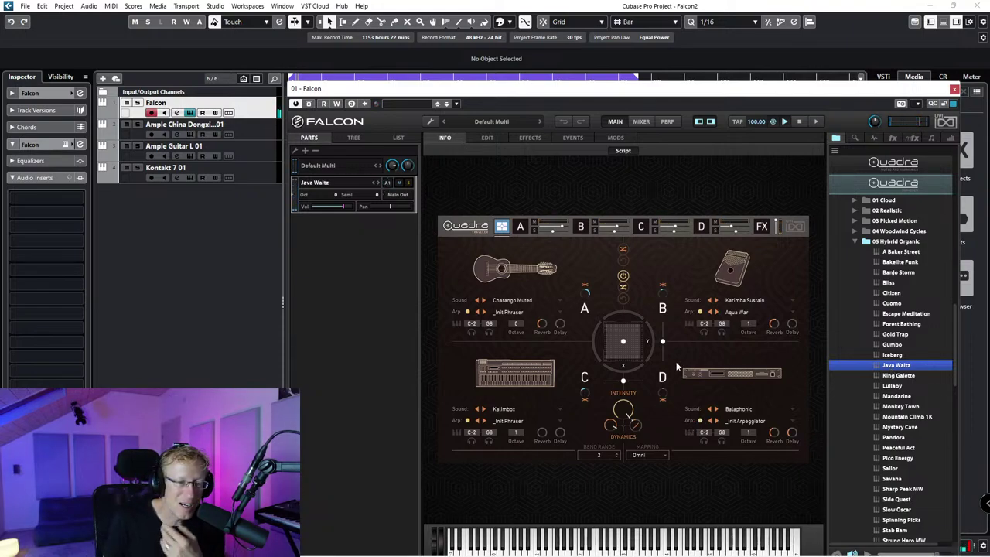
Step: Collapse Hybrid Organic, expand 01 Cloud in the second Quadra soundbank and load the Minor Moe preset
{"action": "left_click", "coordinate": [854, 241]}
{"action": "scroll", "coordinate": [856, 280], "scroll_direction": "up", "scroll_amount": 5}
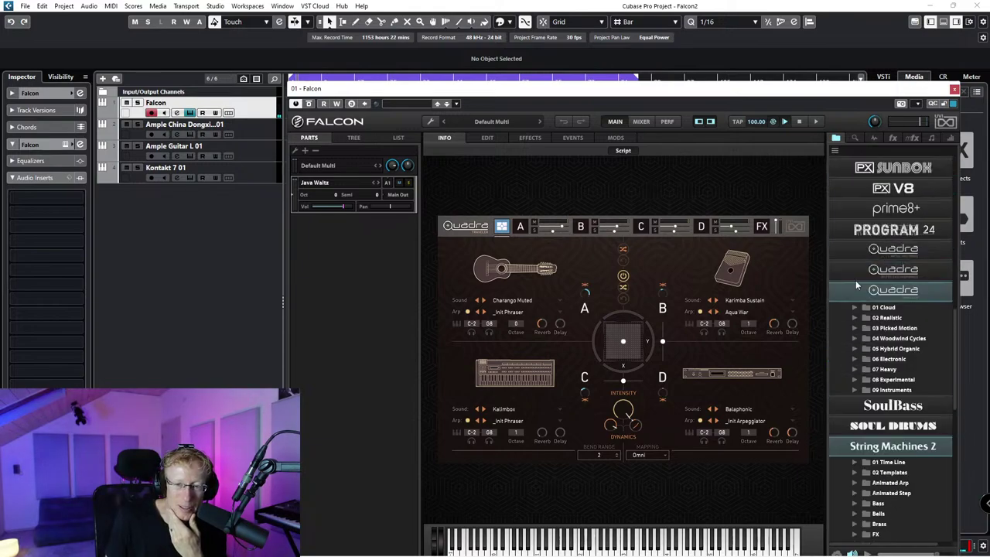
{"action": "left_click", "coordinate": [883, 323]}
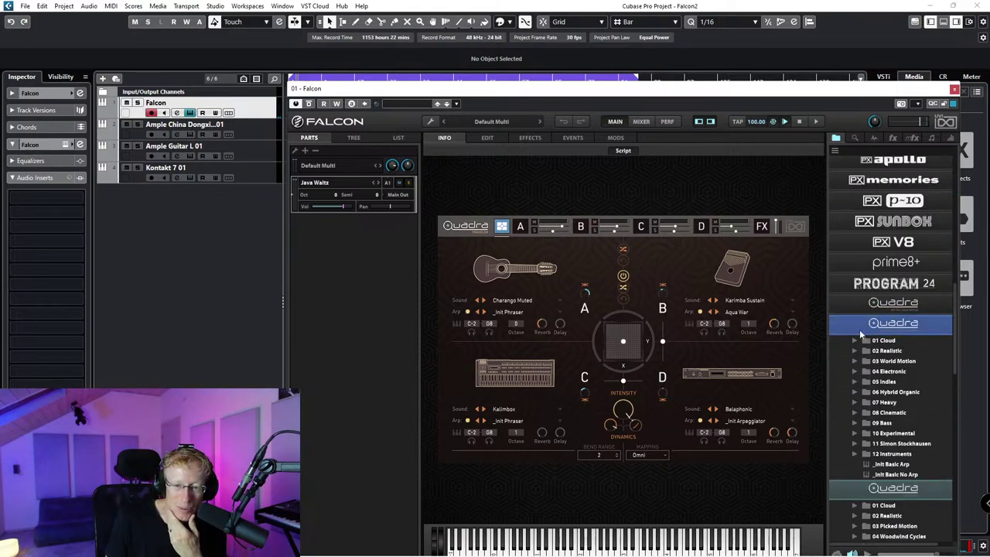
{"action": "scroll", "coordinate": [859, 329], "scroll_direction": "down", "scroll_amount": 3}
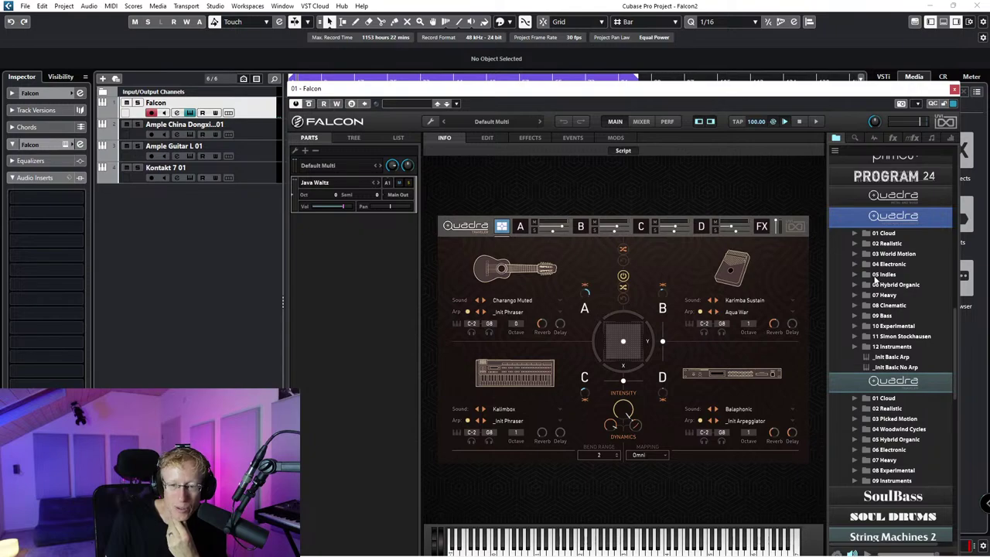
{"action": "left_click", "coordinate": [856, 233]}
{"action": "left_click", "coordinate": [897, 337]}
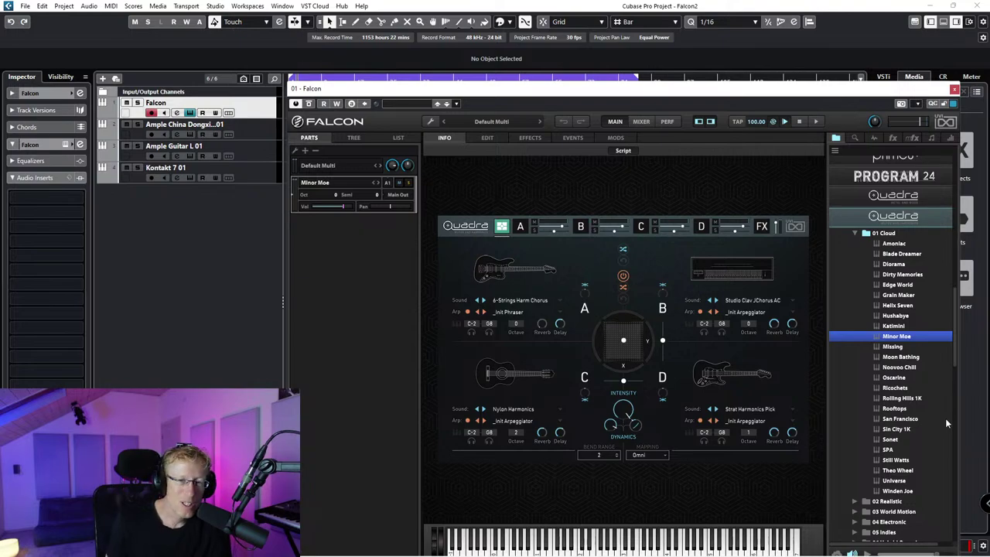
Step: Switch to Discord to show the Plugin Talk voice channel of the UDi Audio server
{"action": "mouse_move", "coordinate": [511, 552]}
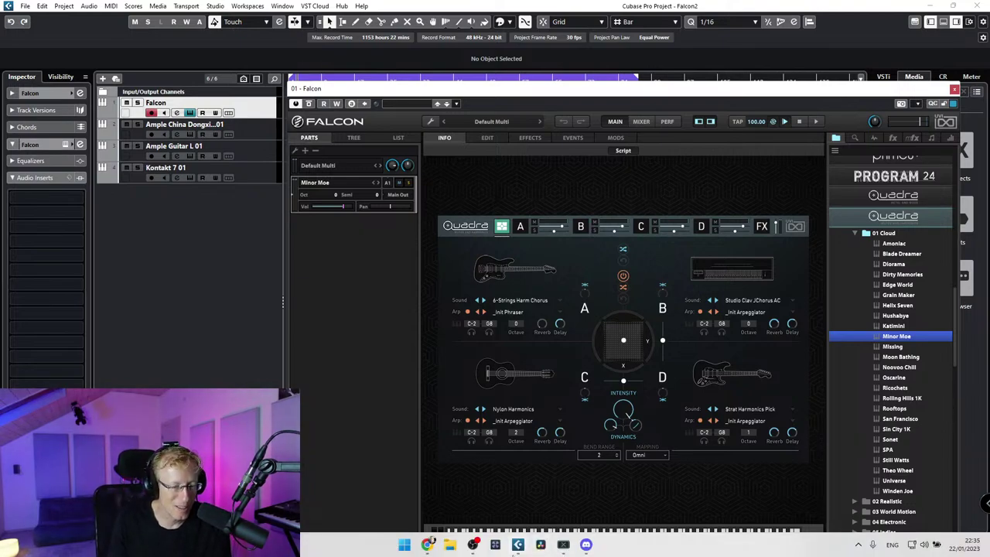
{"action": "left_click", "coordinate": [586, 544]}
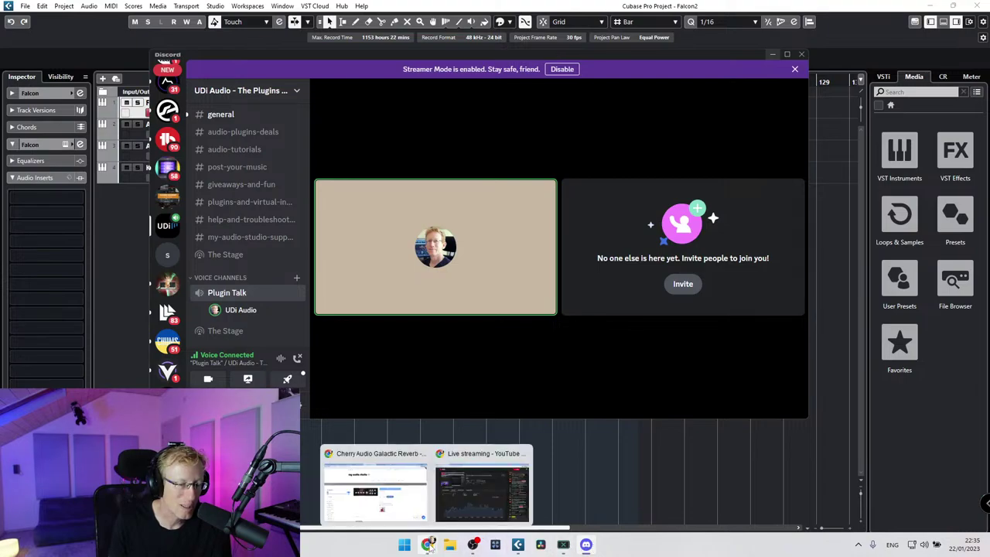
Step: Switch to Chrome and open the VST Plugins and Virtual Instruments group on Facebook, discarding the unsaved changes on the home page
{"action": "mouse_move", "coordinate": [430, 546]}
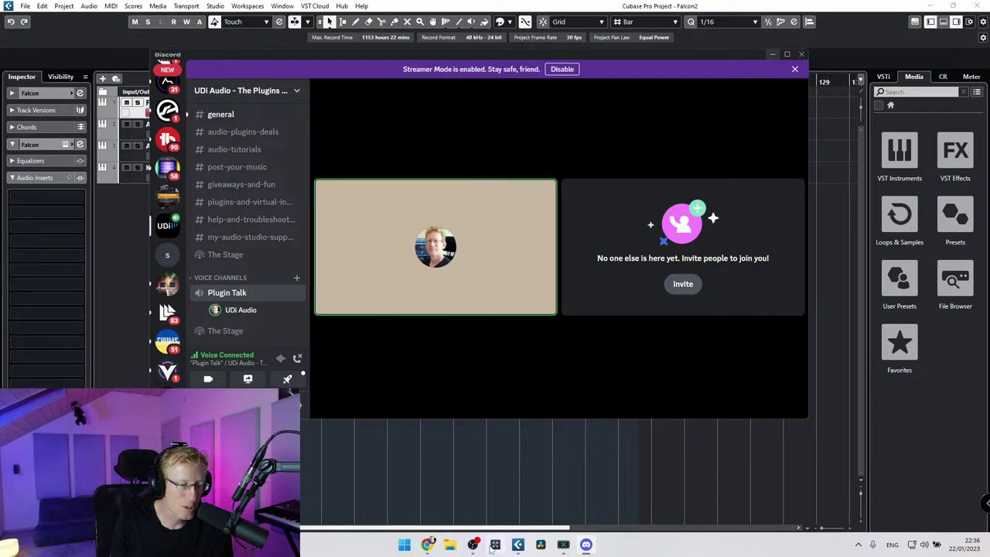
{"action": "left_click", "coordinate": [327, 507]}
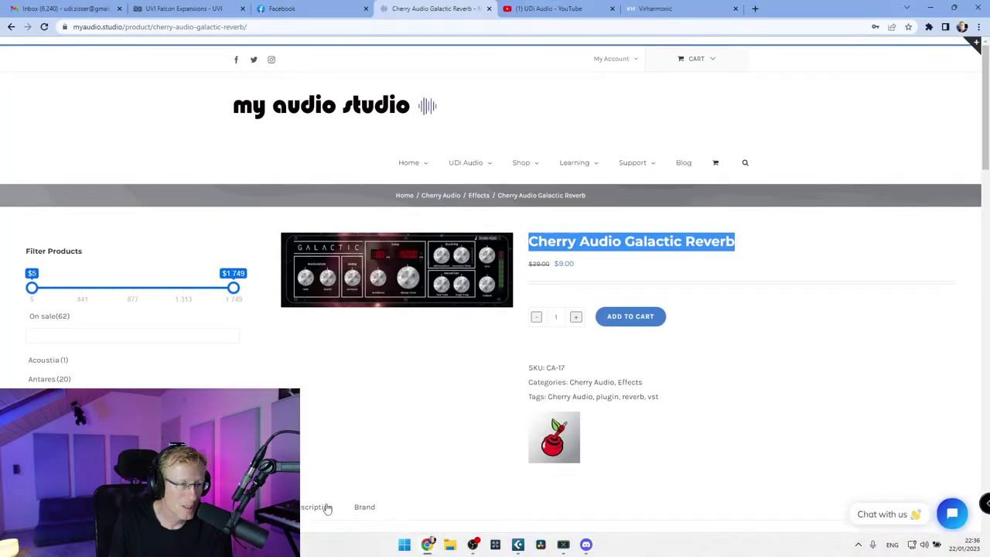
{"action": "left_click", "coordinate": [311, 6]}
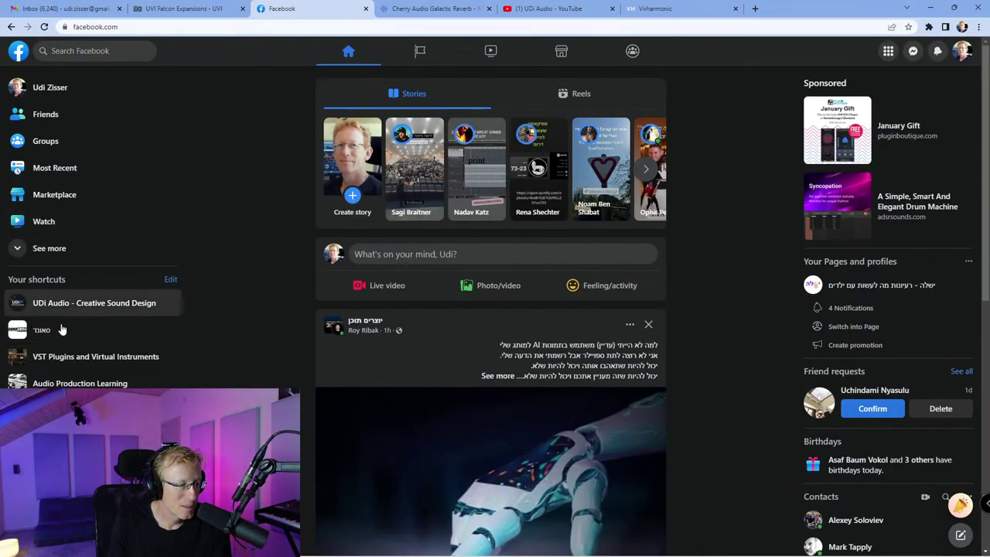
{"action": "left_click", "coordinate": [58, 356]}
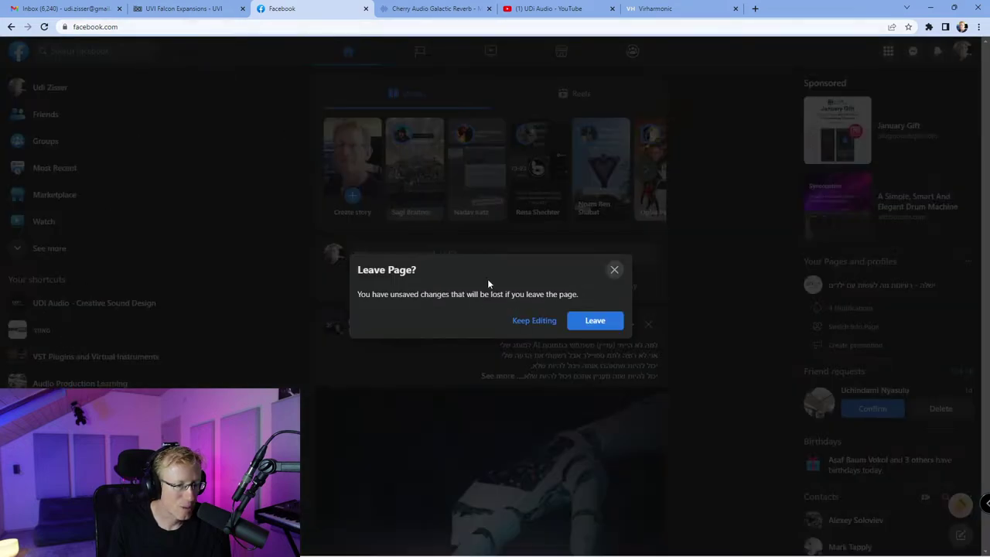
{"action": "left_click", "coordinate": [596, 324]}
Step: Copy the web address of the VST Plugins and Virtual Instruments Facebook group and leave the browser window
{"action": "left_click", "coordinate": [199, 27]}
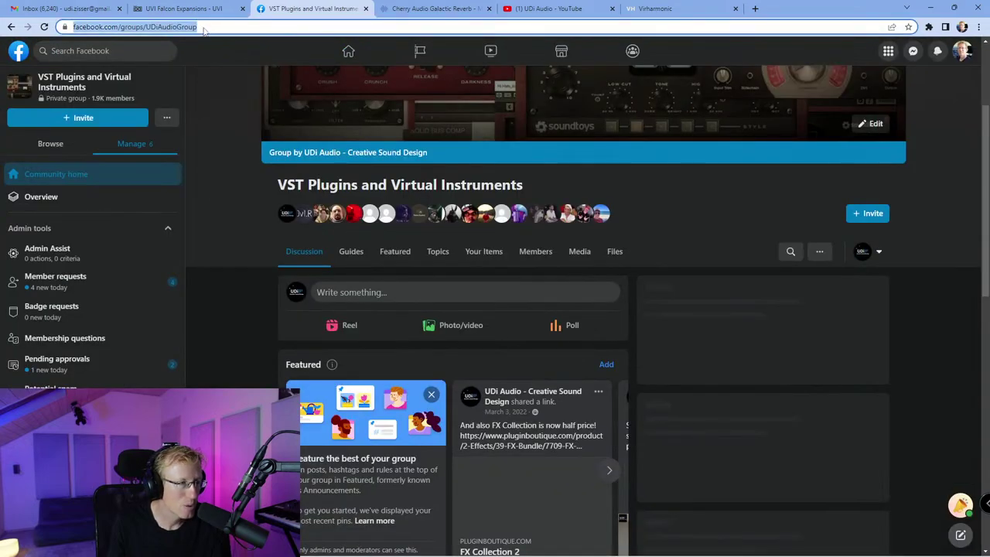
{"action": "right_click", "coordinate": [204, 28]}
{"action": "left_click", "coordinate": [229, 102]}
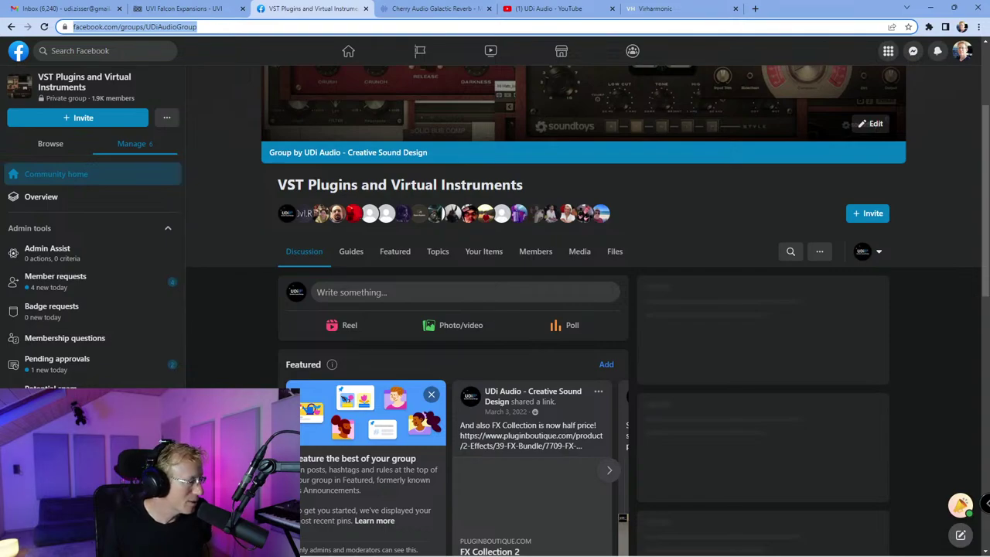
{"action": "key", "text": "alt+Tab"}
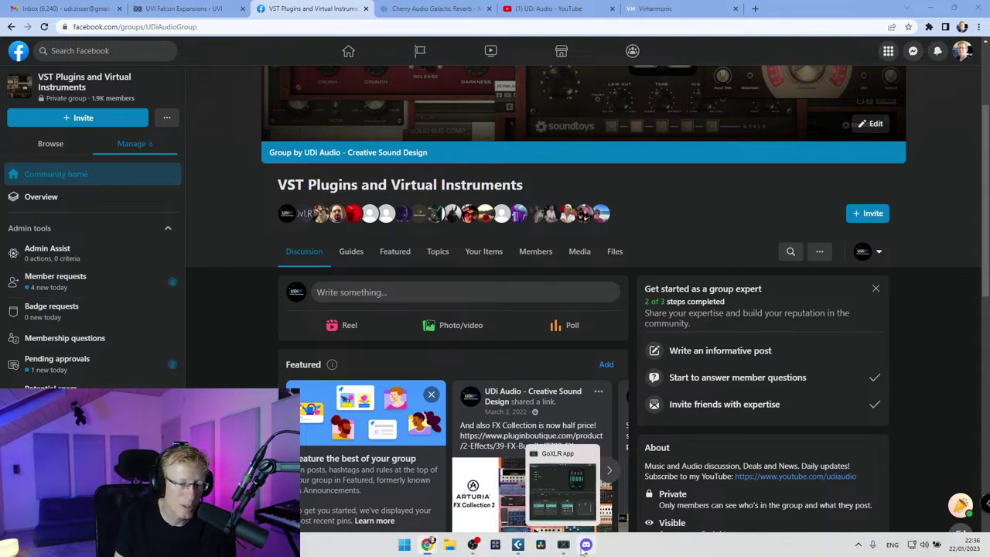
Step: Switch to Discord and disconnect from the Plugin Talk voice channel
{"action": "left_click", "coordinate": [587, 545]}
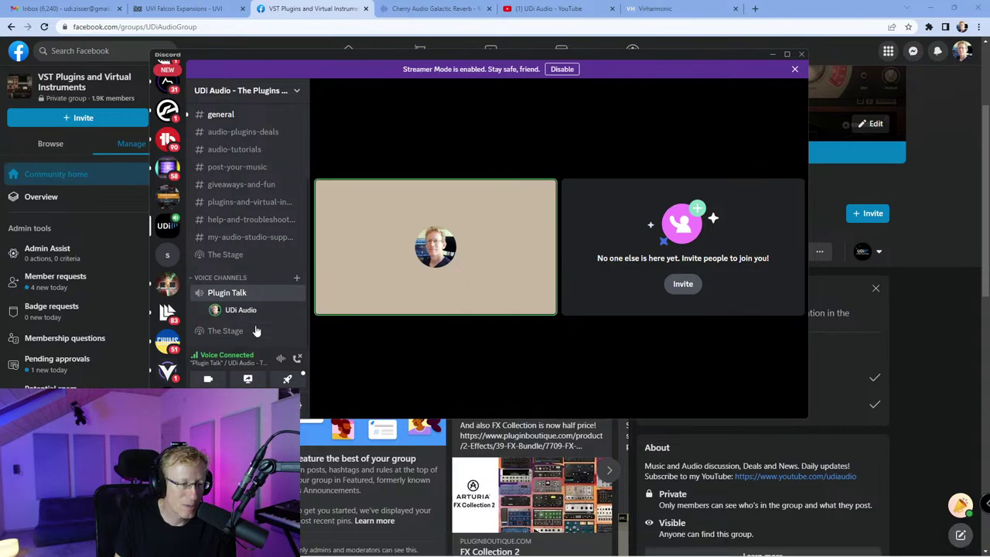
{"action": "left_click", "coordinate": [297, 359]}
Step: Copy the invite link for the UDi Audio - The Plugins Academy server and close the invitation dialog
{"action": "scroll", "coordinate": [255, 283], "scroll_direction": "up", "scroll_amount": 2}
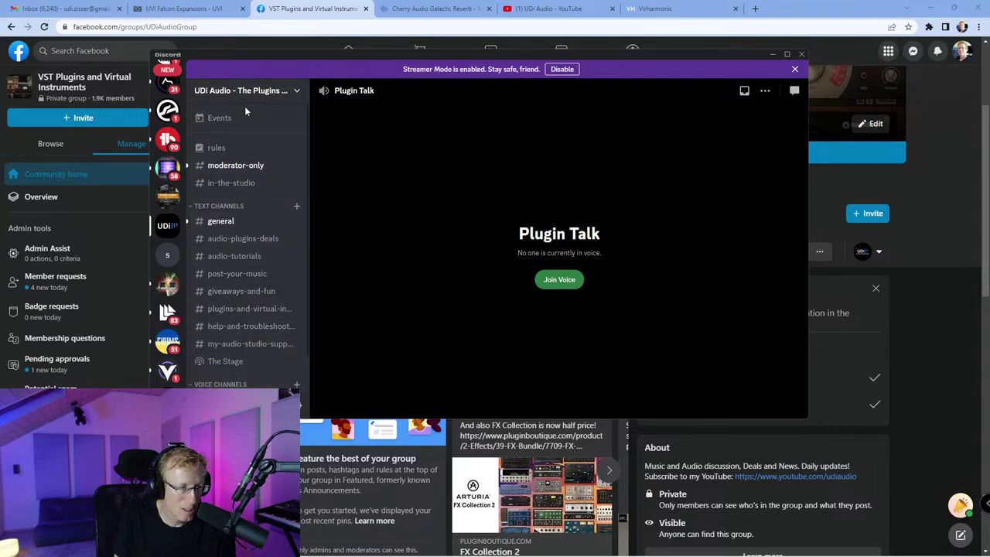
{"action": "left_click", "coordinate": [288, 94]}
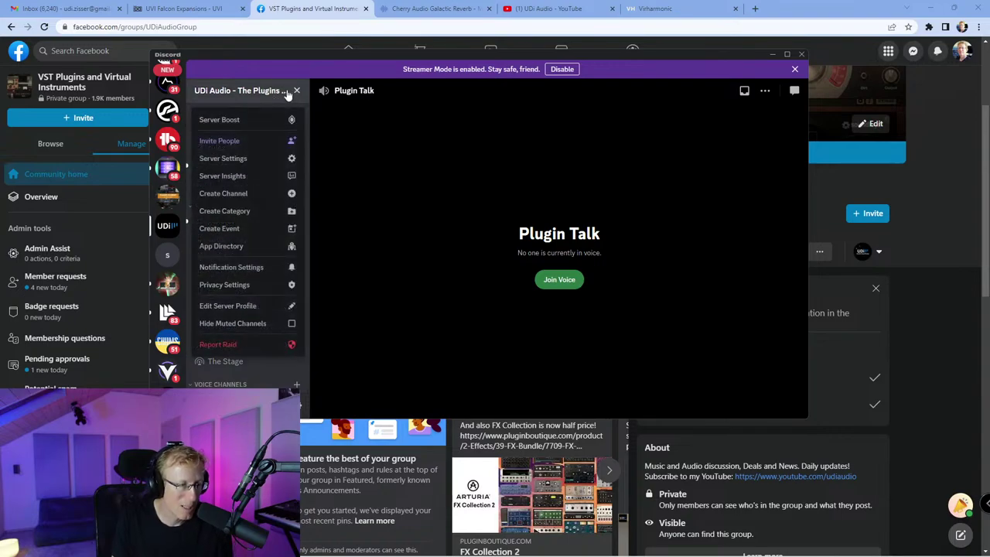
{"action": "left_click", "coordinate": [238, 142]}
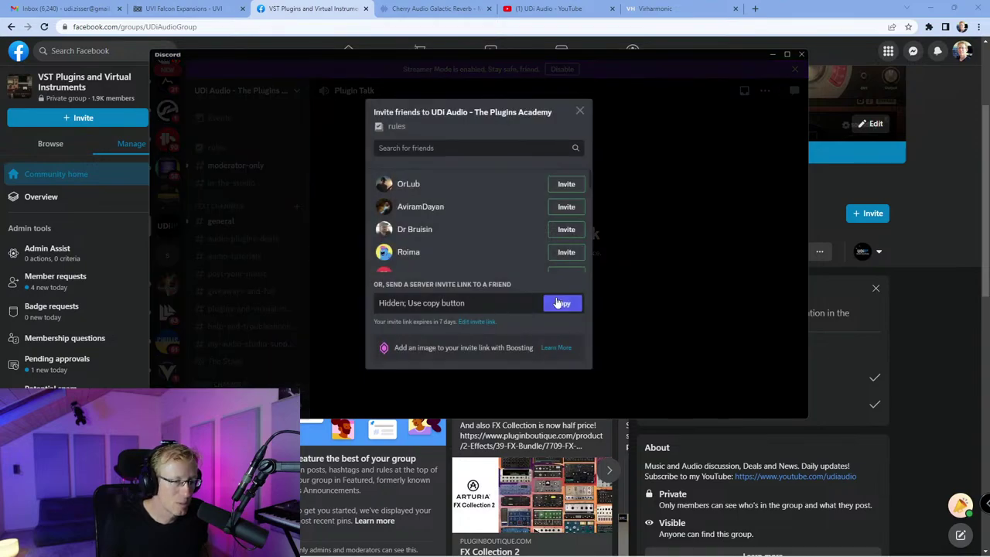
{"action": "left_click", "coordinate": [565, 306]}
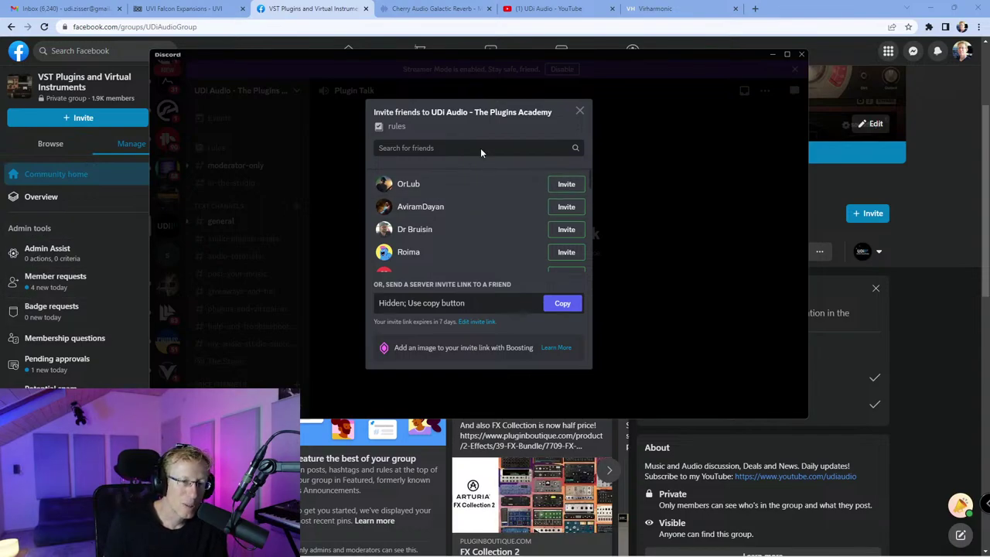
{"action": "left_click", "coordinate": [579, 110]}
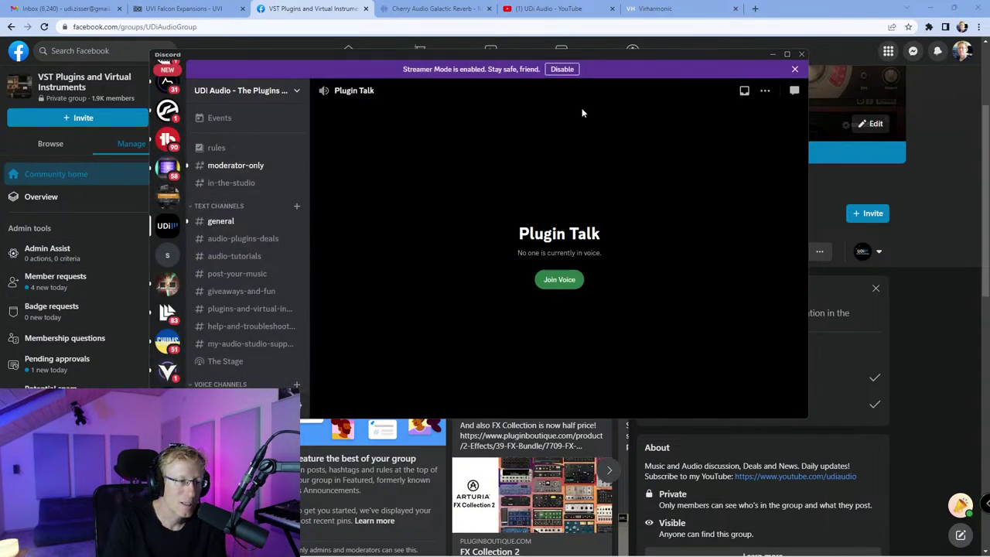